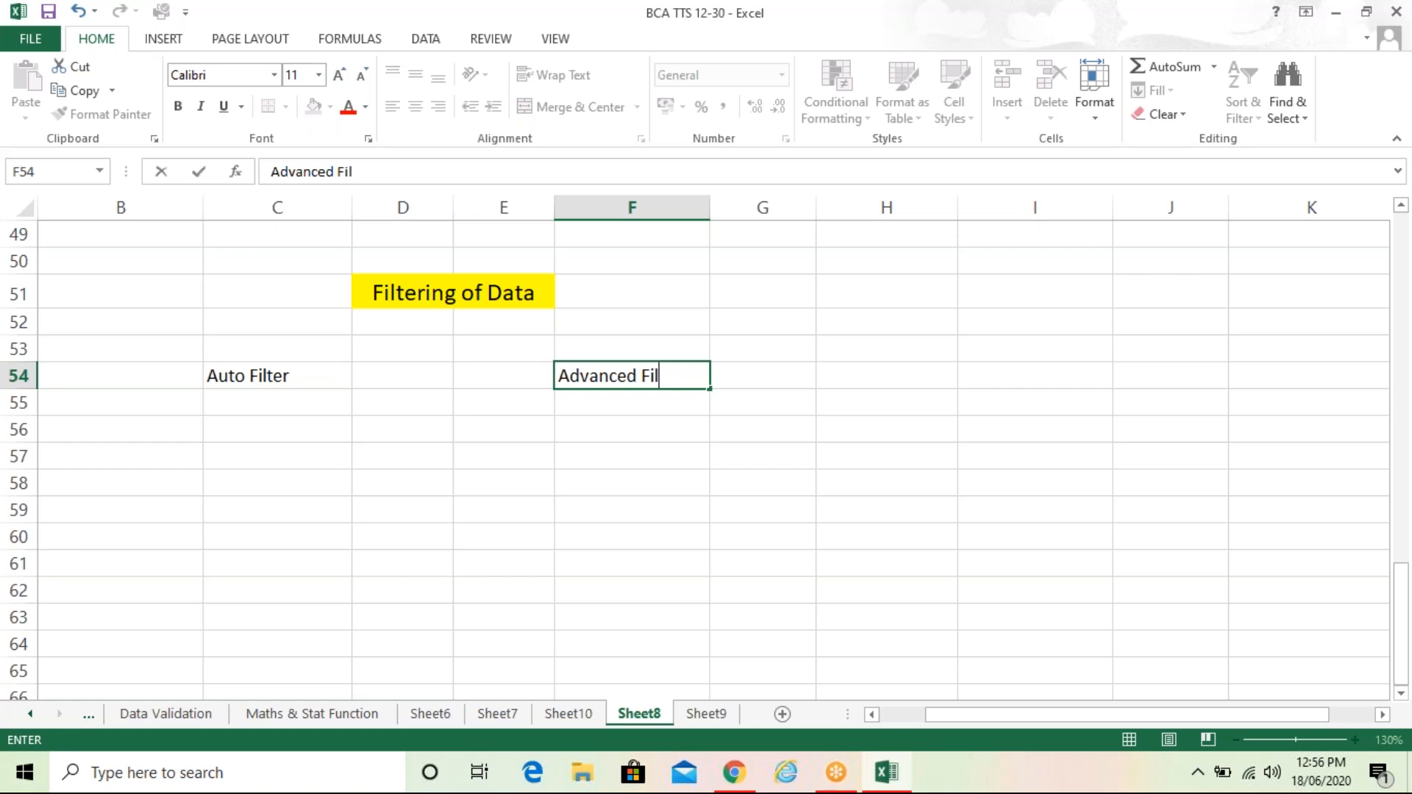
Complete the Advanced Filter label in F54, and list IF, AND and OR in cells C56 to C58 under Auto Filter
key(ctrl+Return)
key(Down)
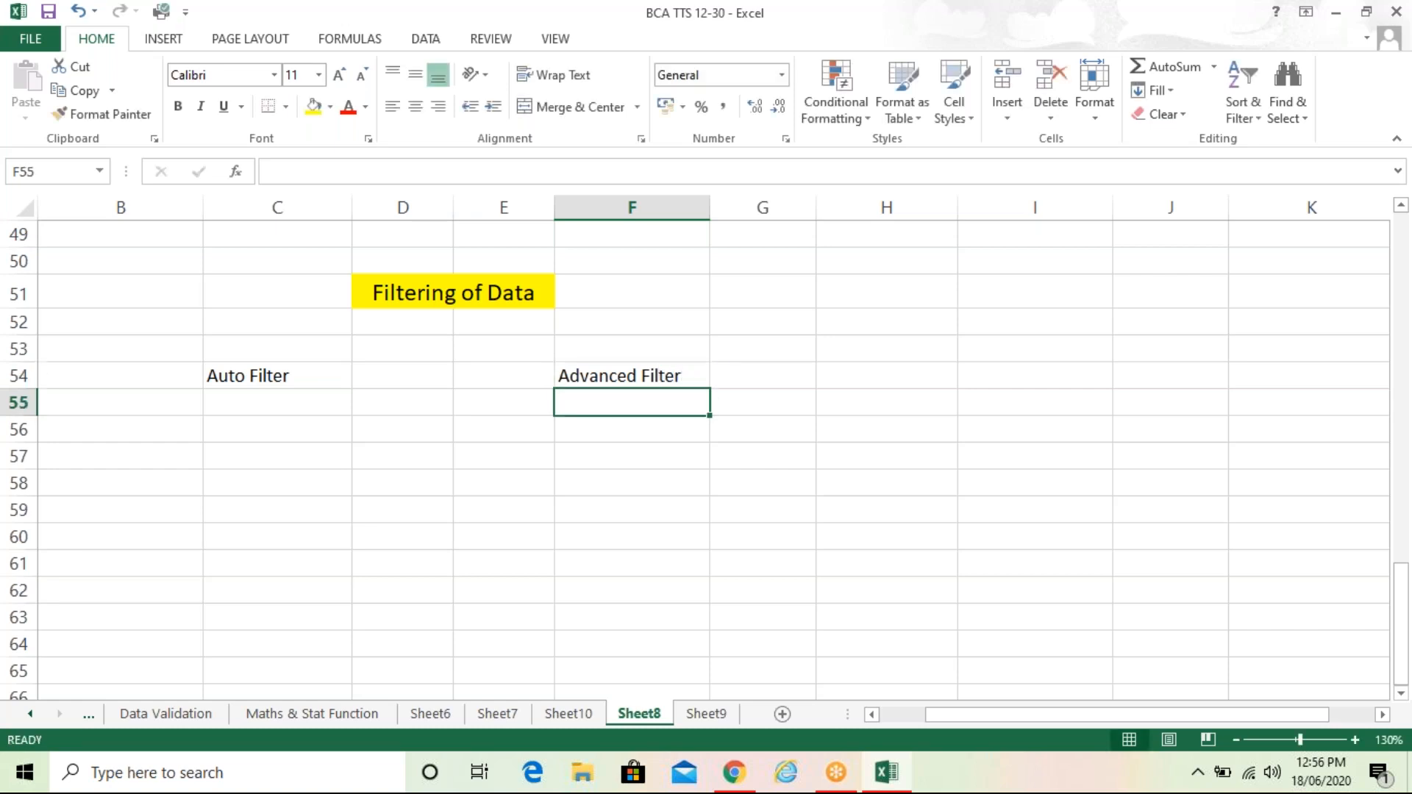
key(Left)
key(Left)
key(Left)
key(Down)
text(IF)
key(Return)
text(AN)
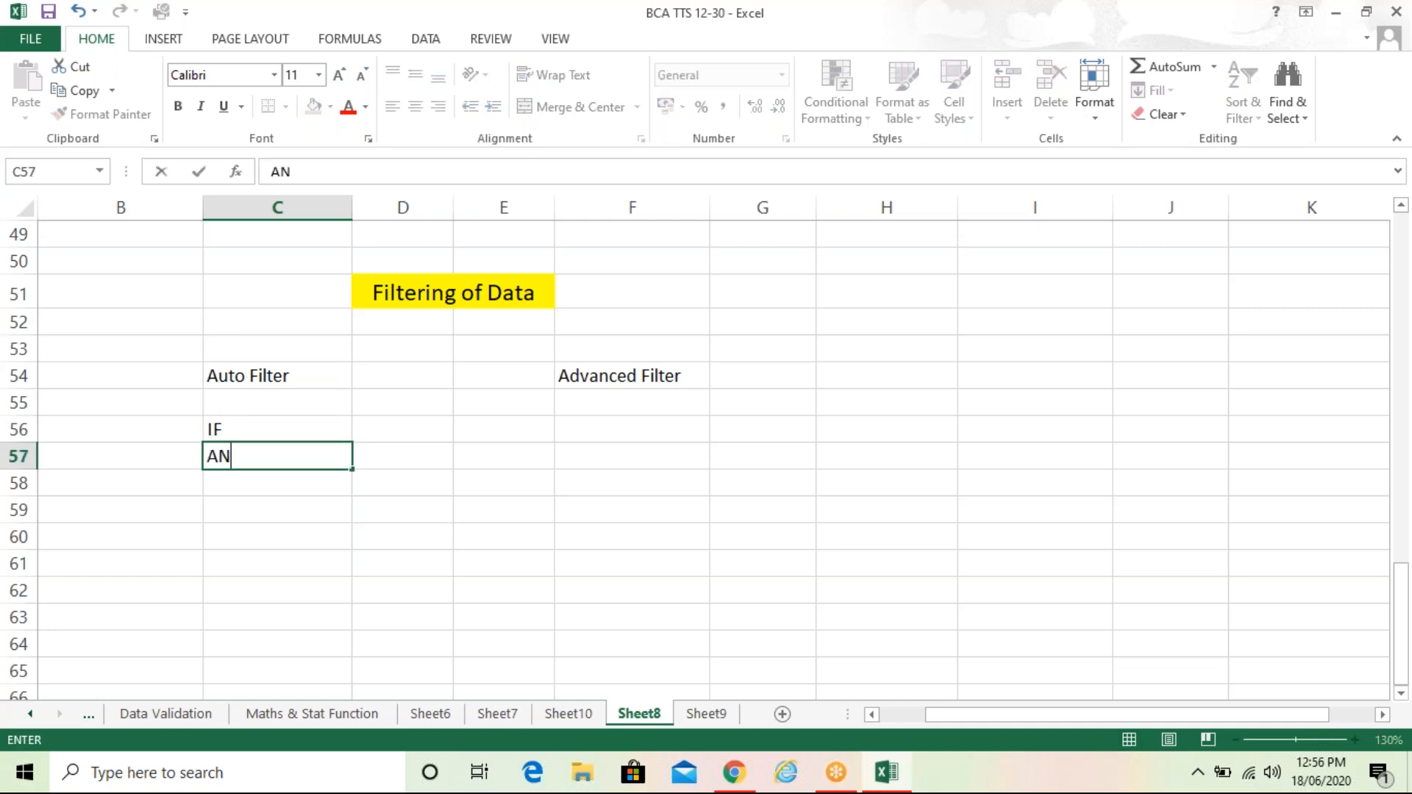
text(D)
key(Return)
text(OR)
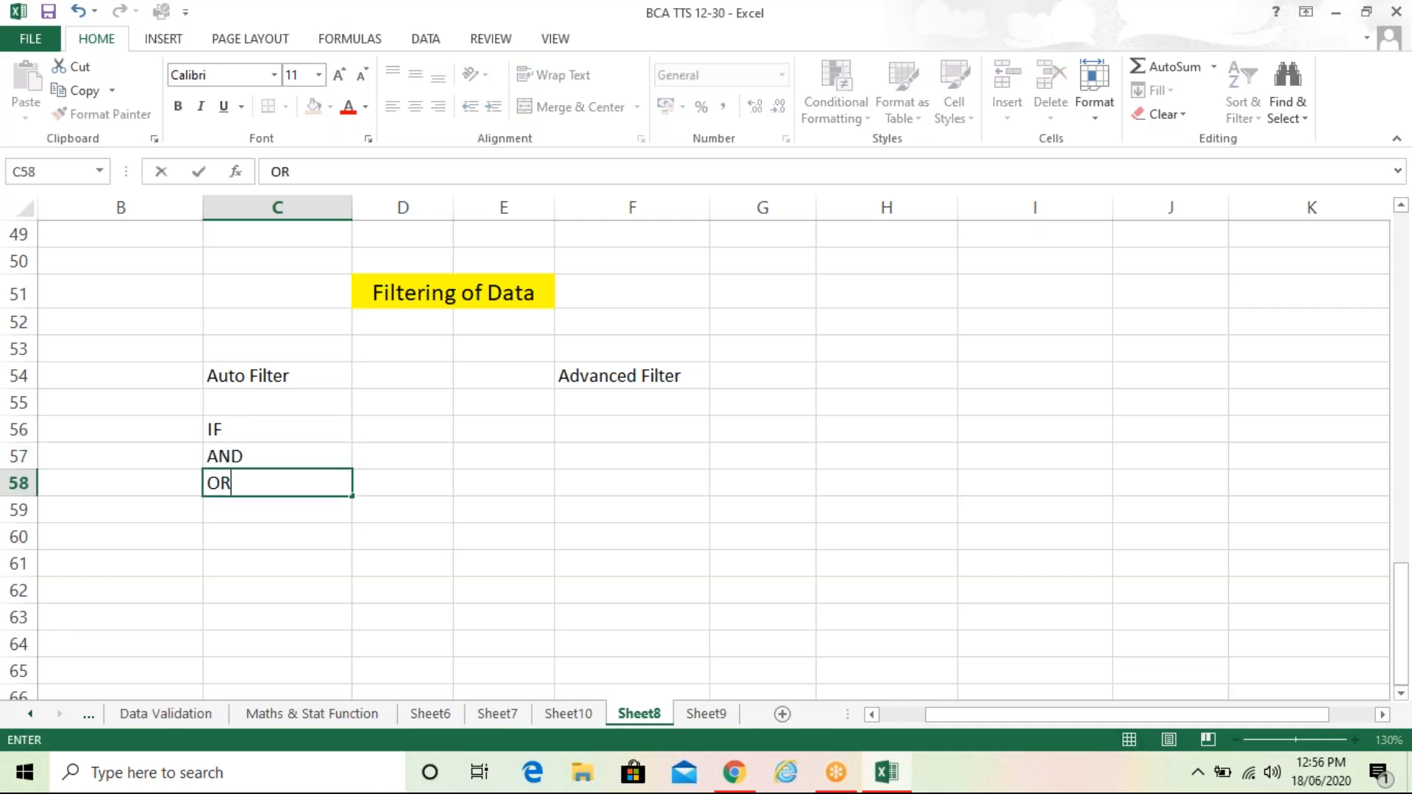
key(Up)
key(Up)
key(shift+Down)
key(shift+Down)
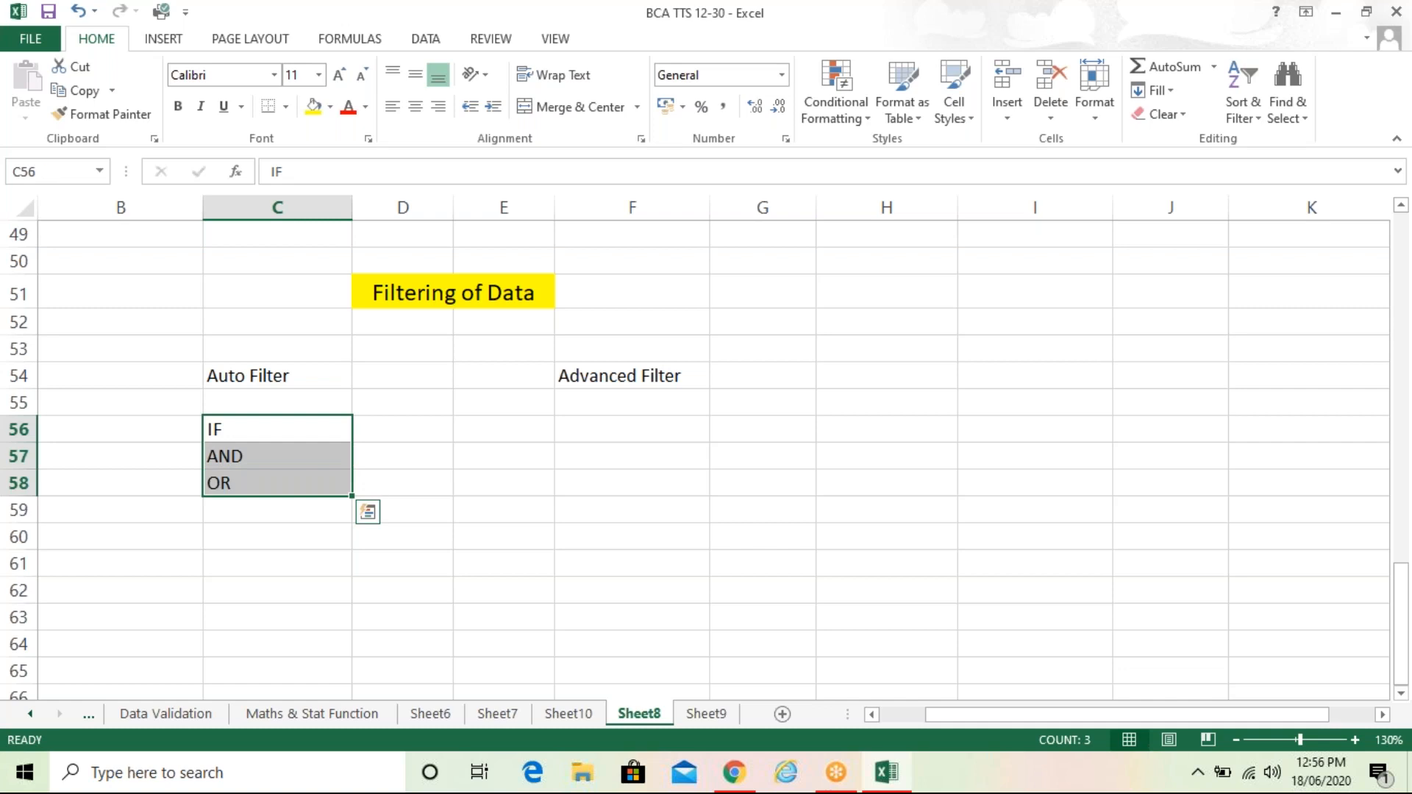
text(C)
key(Right)
key(Right)
key(Right)
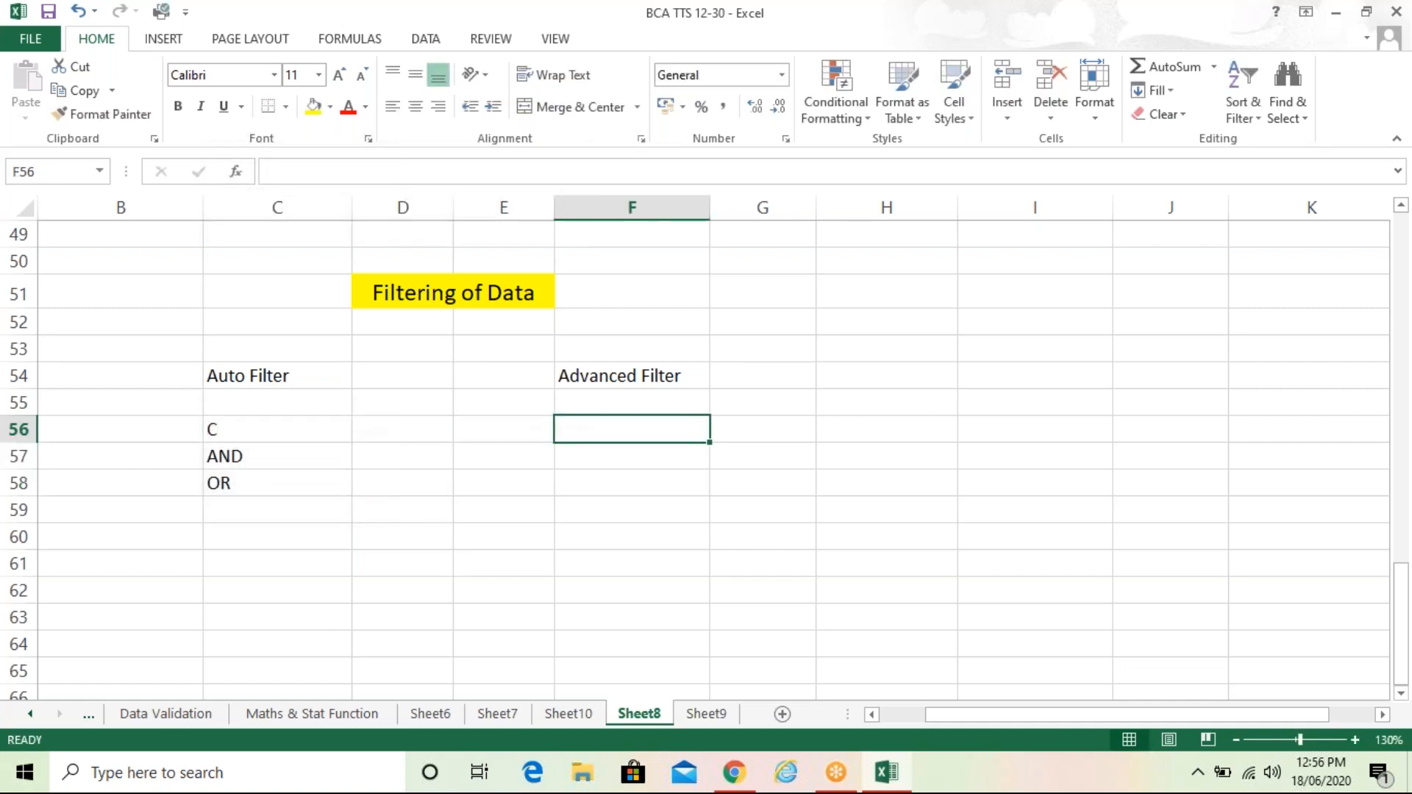
key(Down)
key(Up)
key(Left)
key(Left)
key(Left)
key(Left)
key(Right)
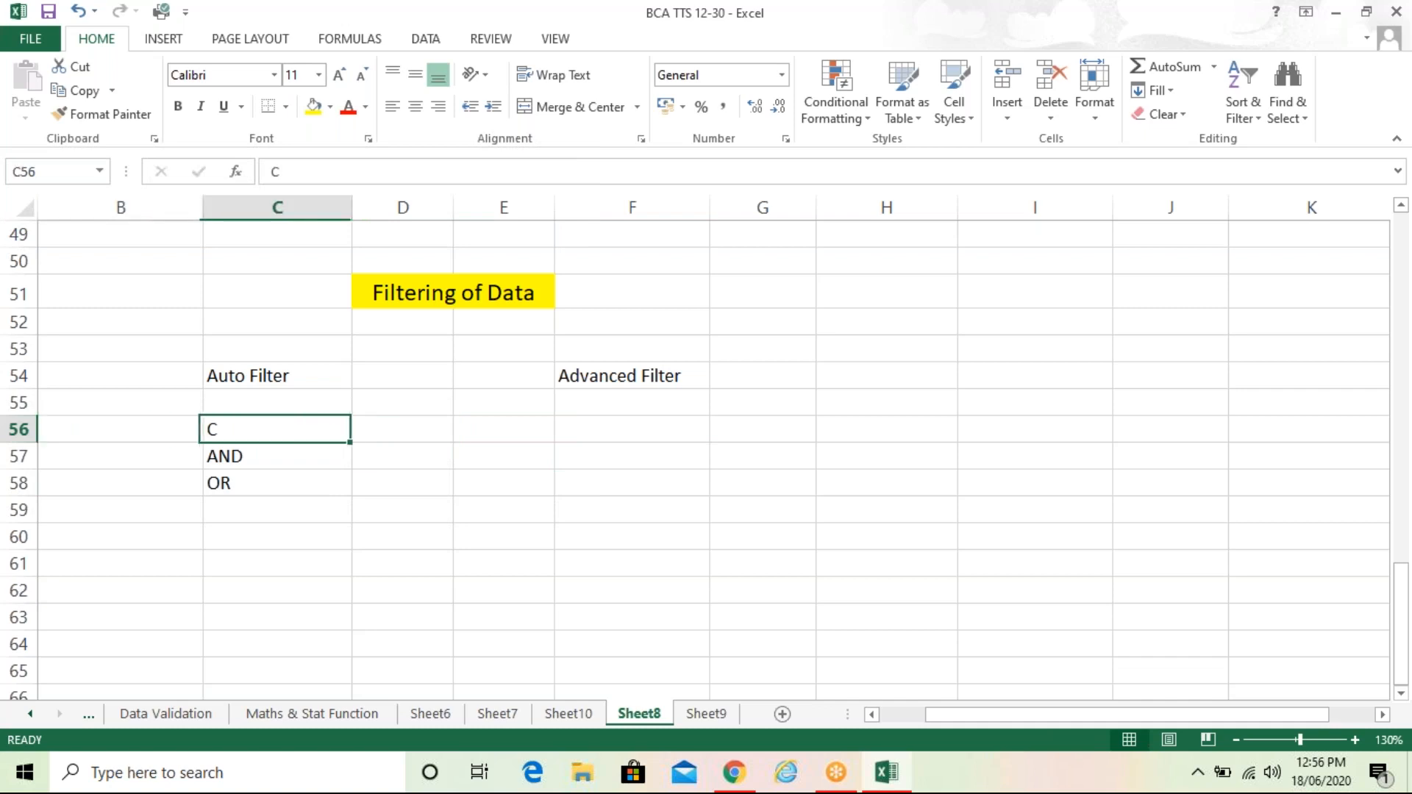
text(IF)
key(Return)
Copy the IF, AND and OR list from C56:C58 to F56:F58 under Advanced Filter
key(Up)
key(shift+Down)
key(shift+Down)
key(ctrl+c)
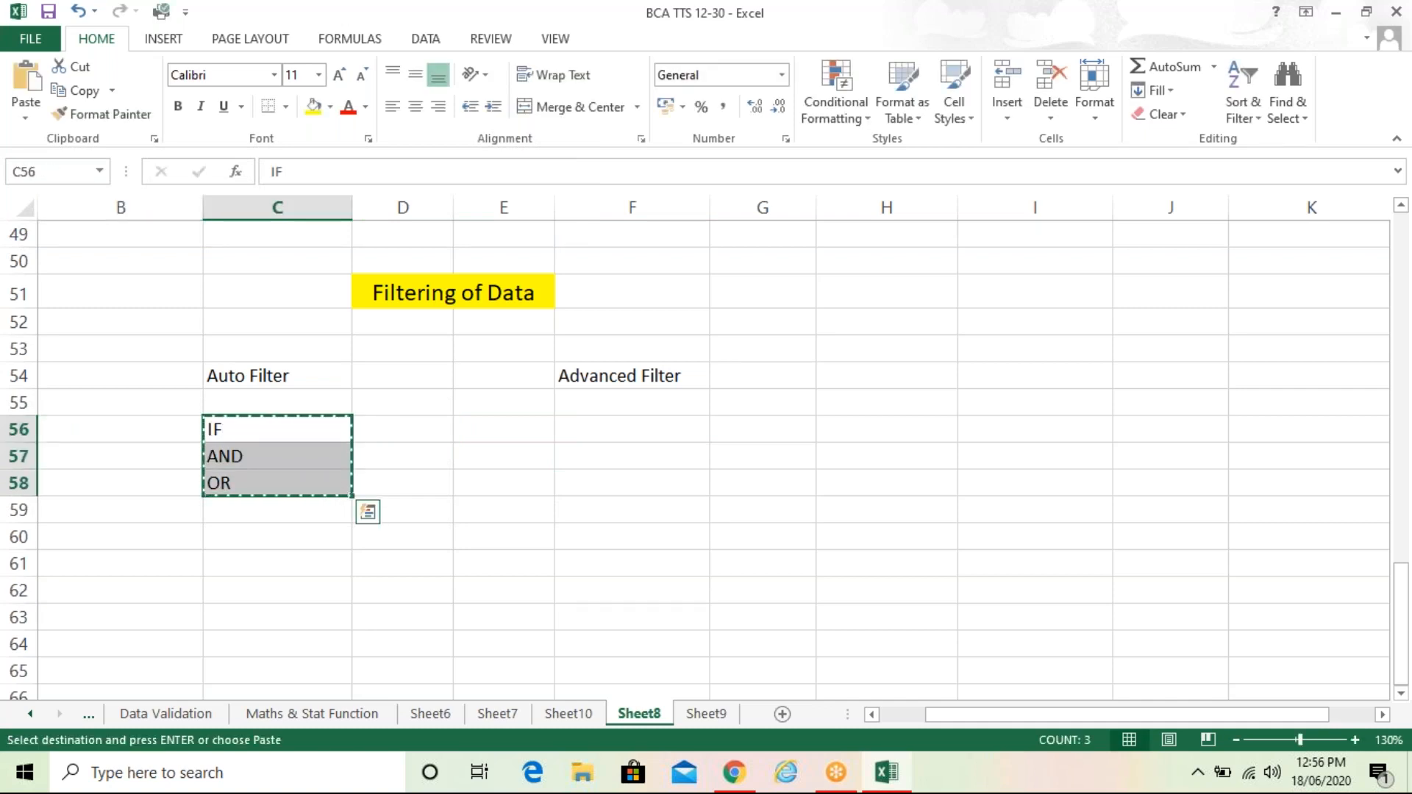
key(Right)
key(Right)
key(Right)
key(Return)
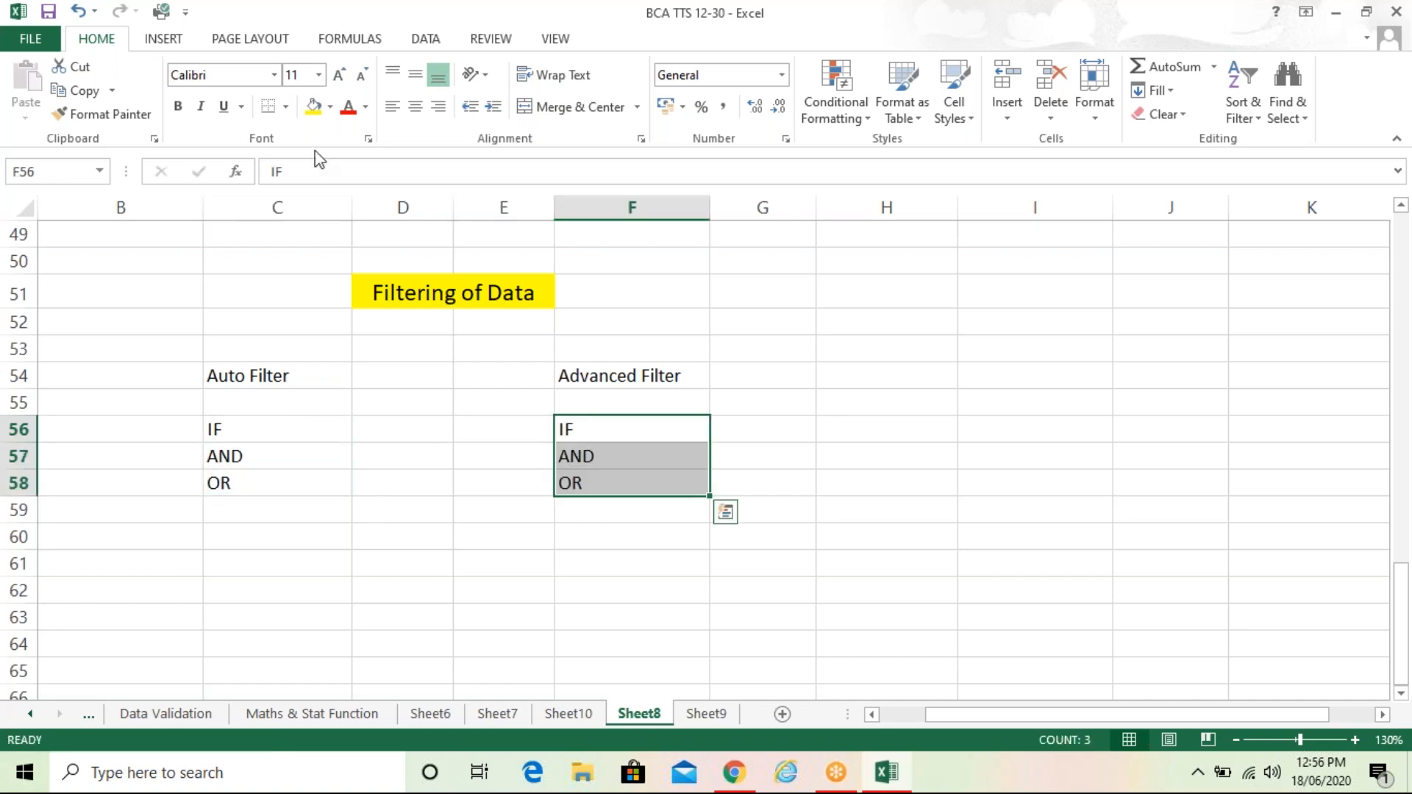
Draw straight arrows from the Filtering of Data heading to Auto Filter and to Advanced Filter, the second about 0.44 in high and 1.43 in wide
click(177, 43)
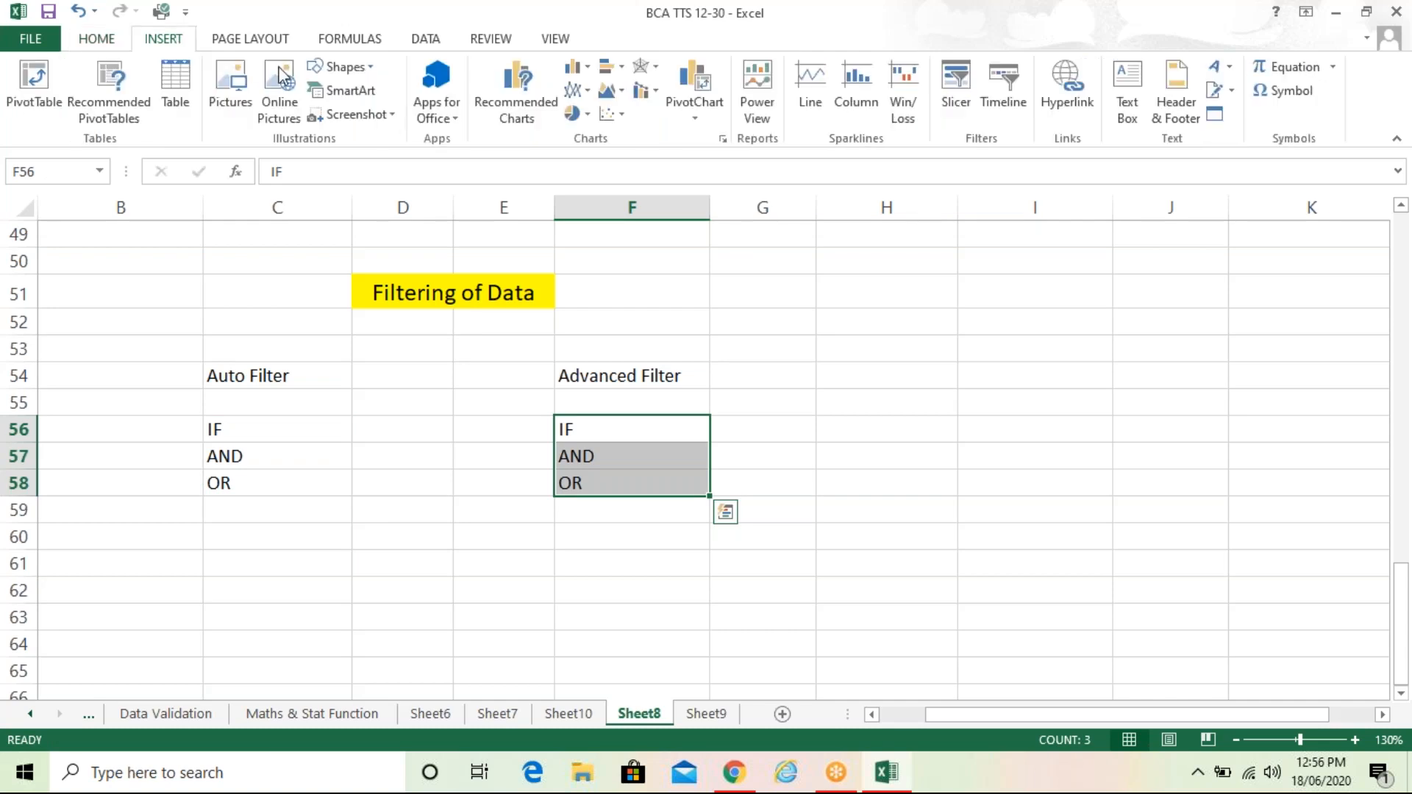
click(356, 64)
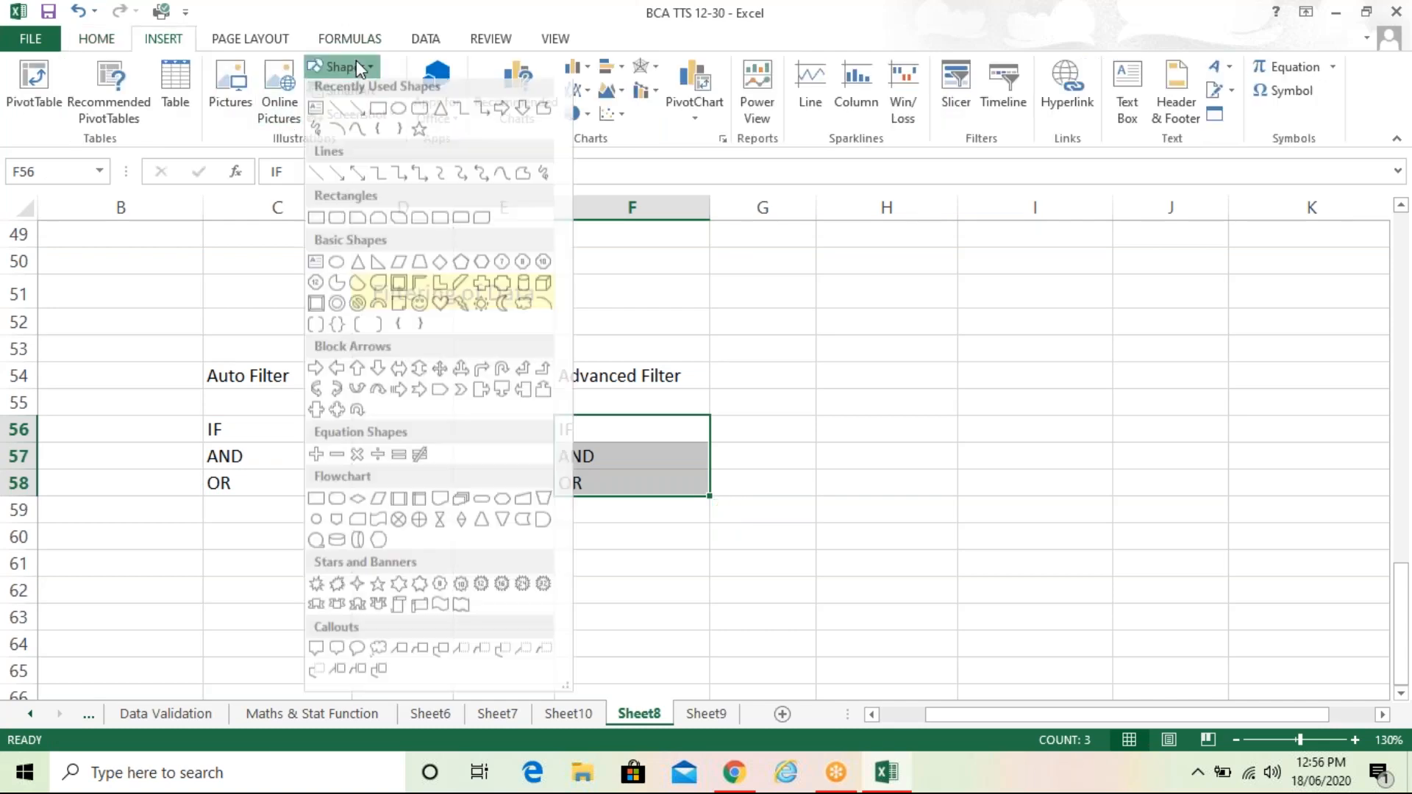
click(361, 113)
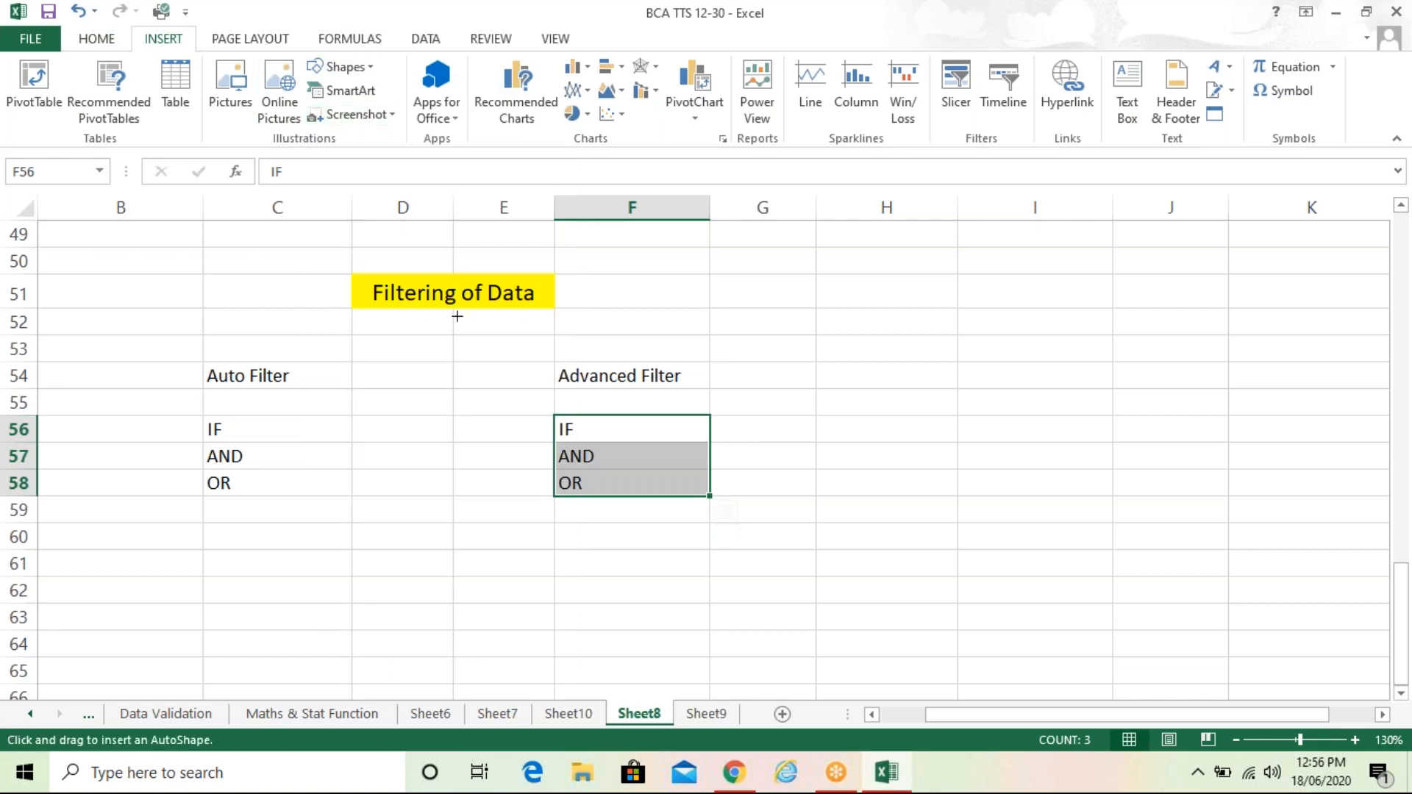
drag(453, 311, 259, 362)
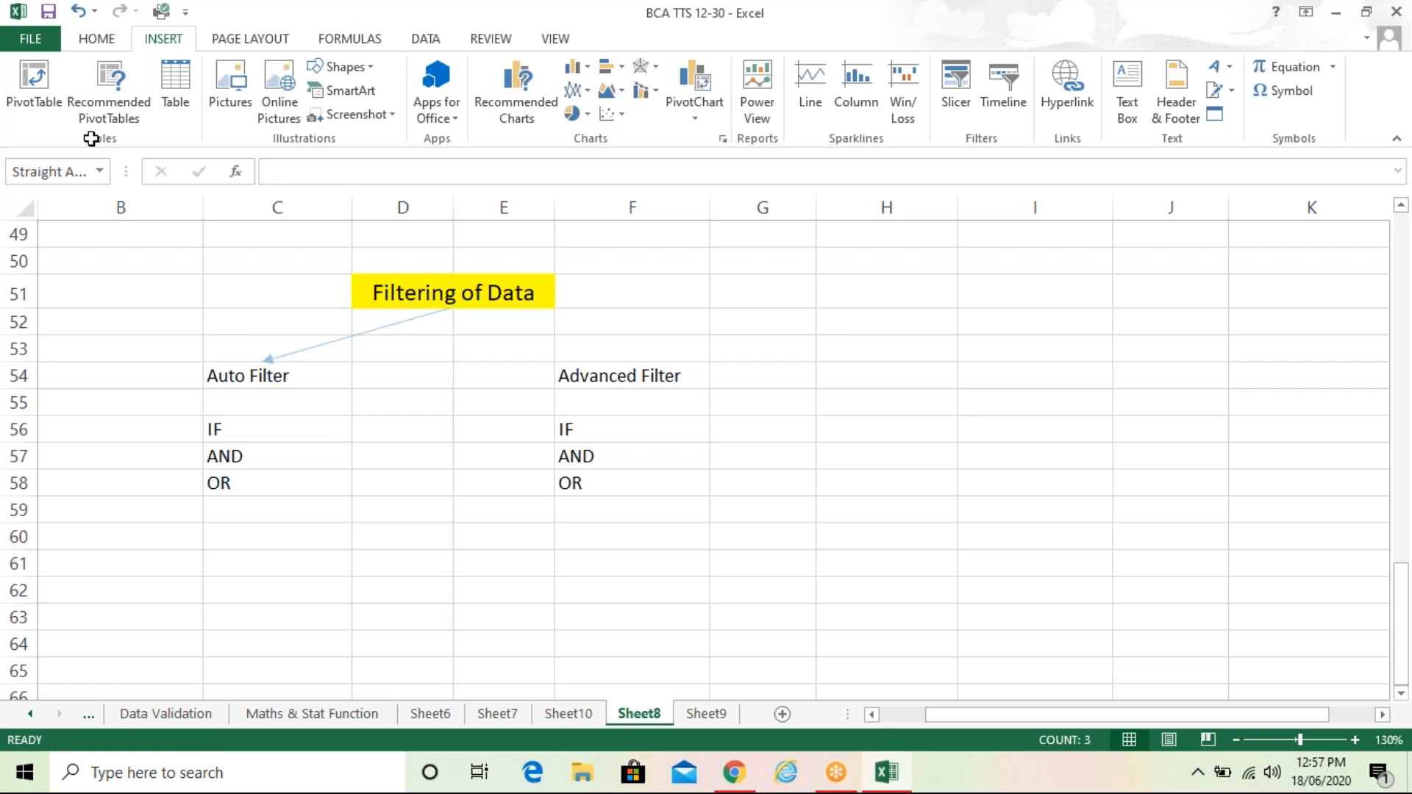
click(58, 68)
drag(451, 308, 637, 360)
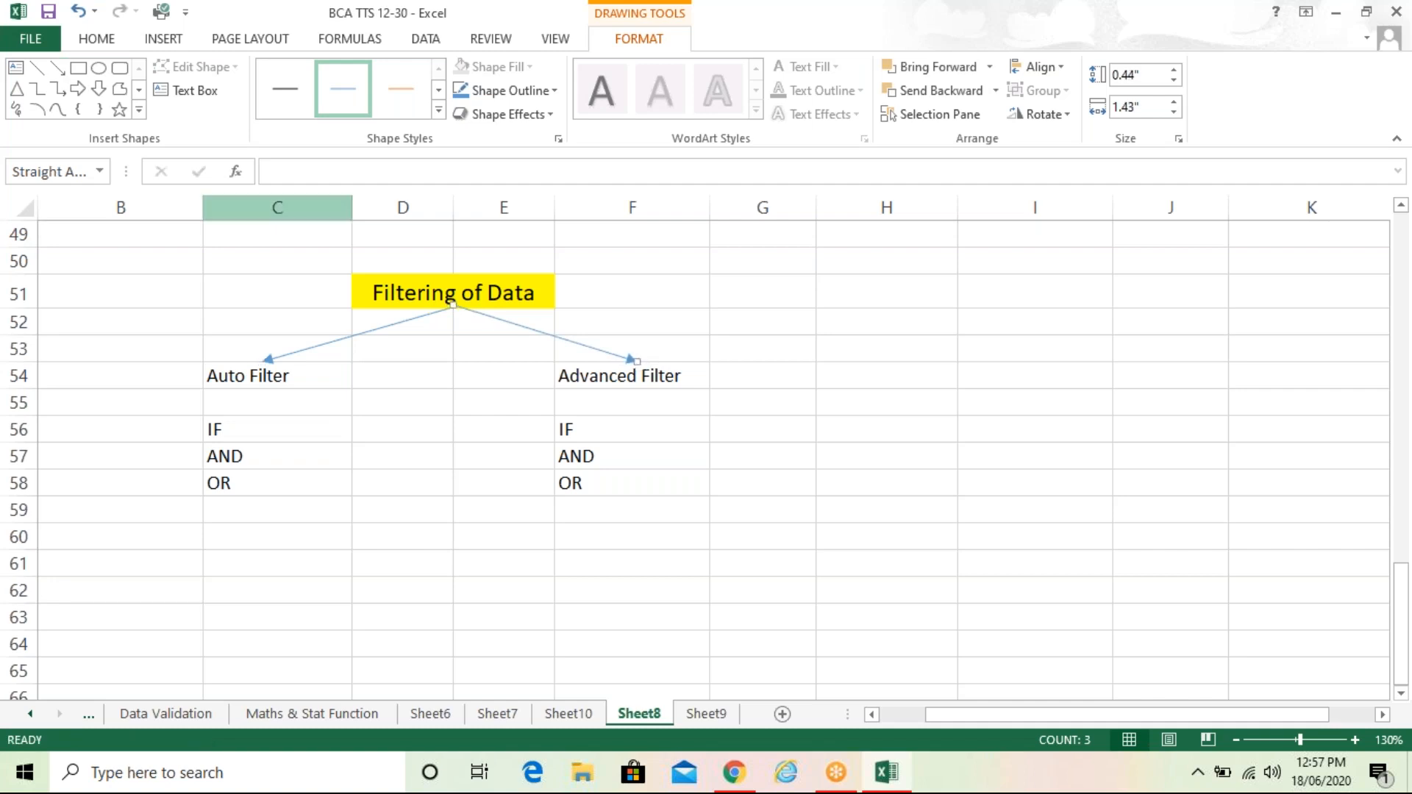
Draw a vertical arrow about 0.21 in long from Auto Filter towards its list and give it a thicker outline weight
click(59, 69)
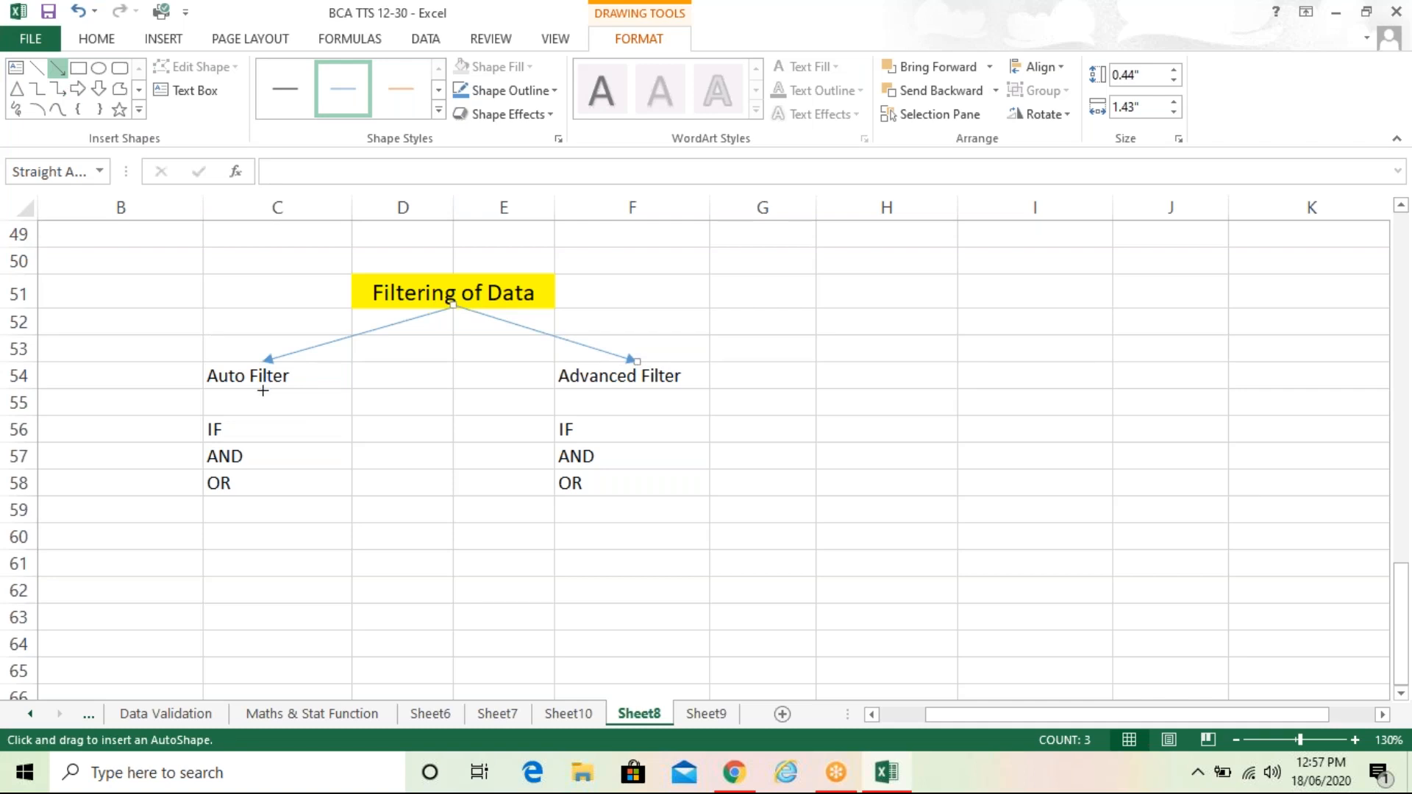
drag(263, 389, 263, 413)
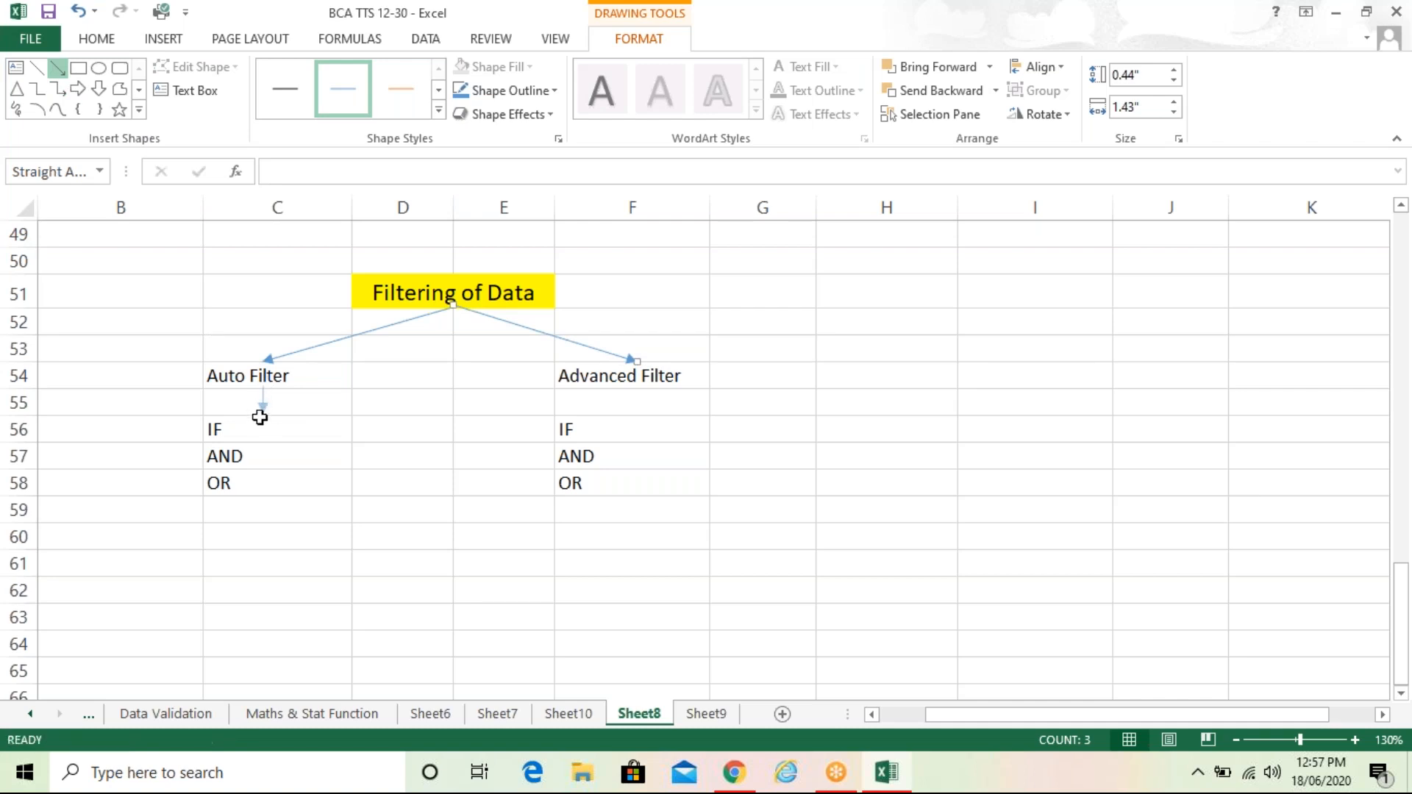
click(501, 90)
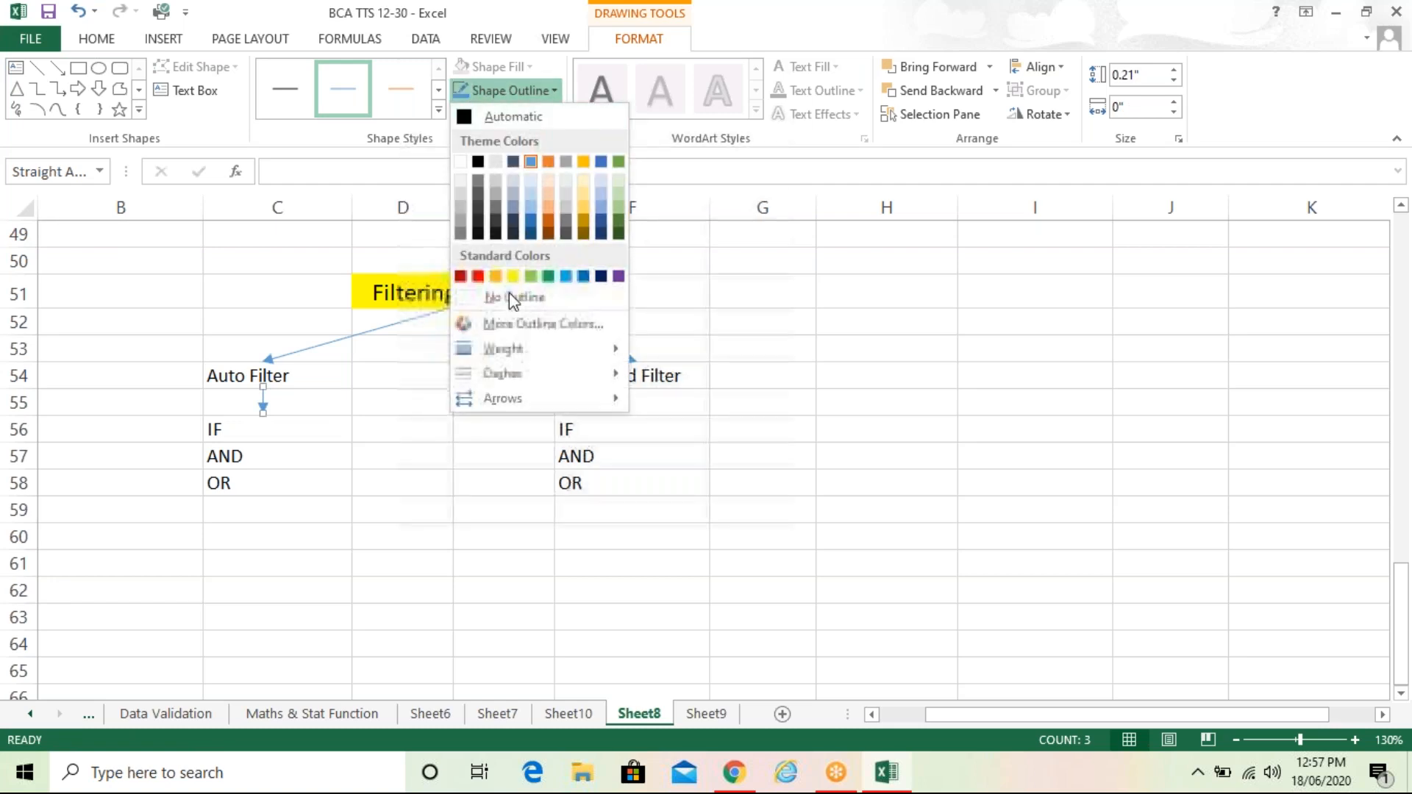
mouse_move(517, 347)
click(706, 416)
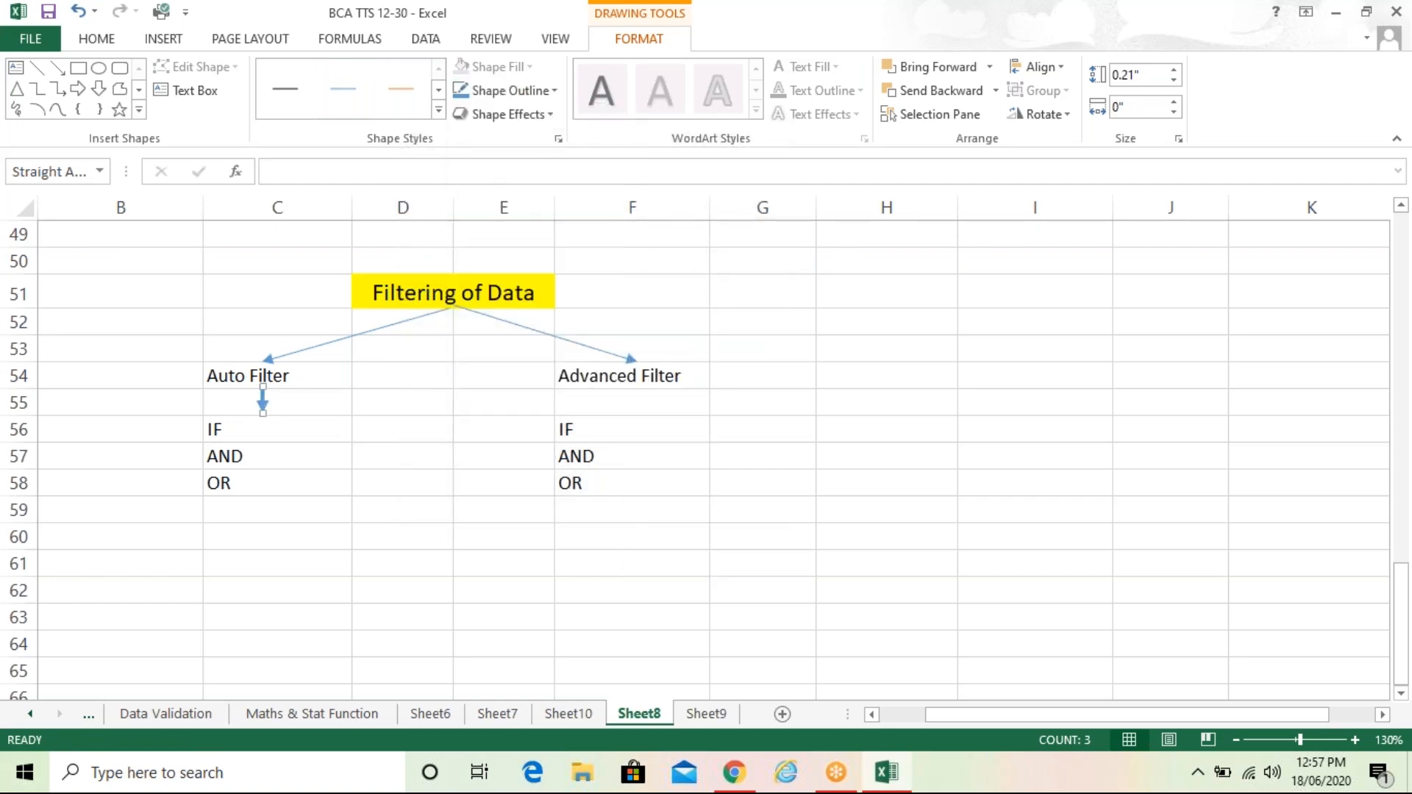
Place a copy of the thick vertical arrow centred between Advanced Filter and its list
click(658, 401)
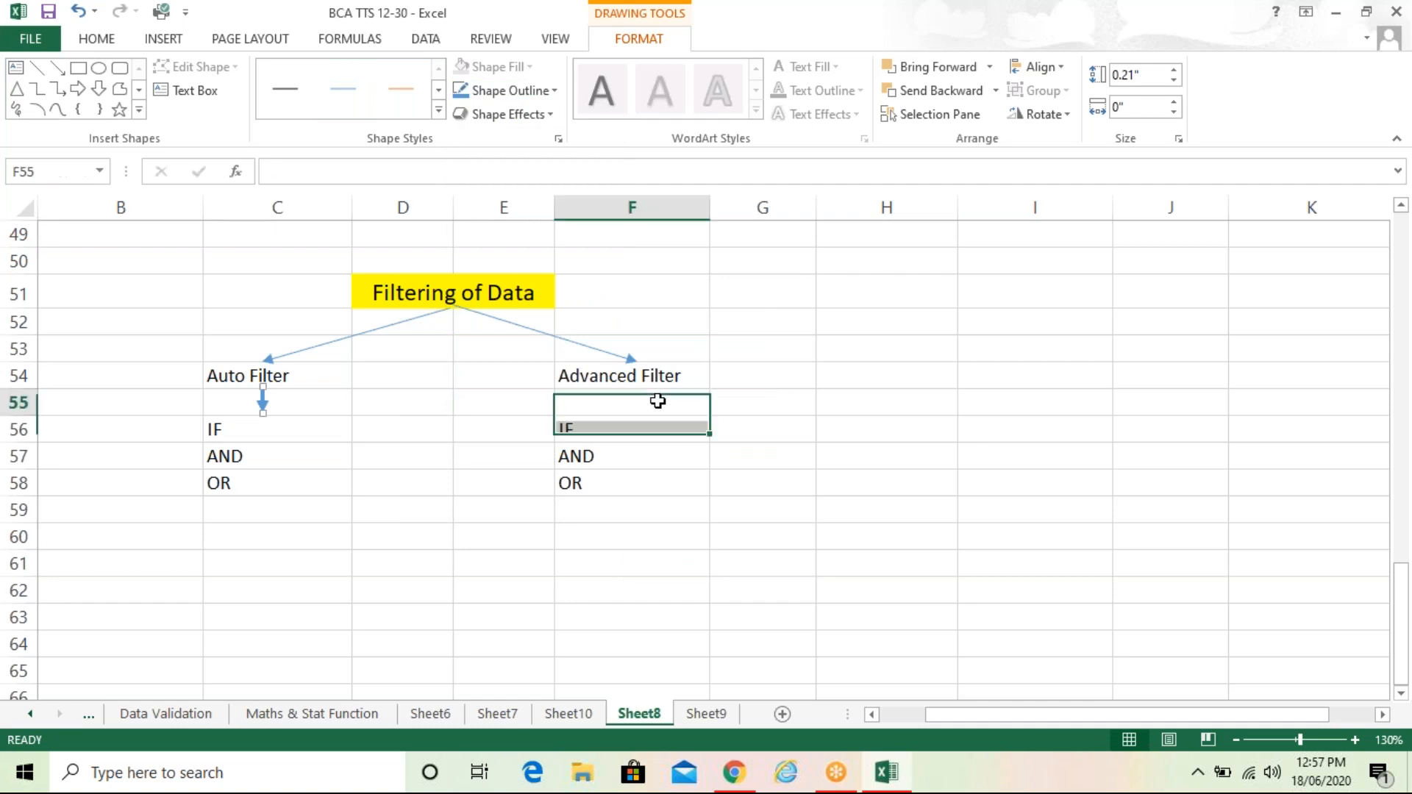
key(ctrl+v)
drag(556, 404, 634, 405)
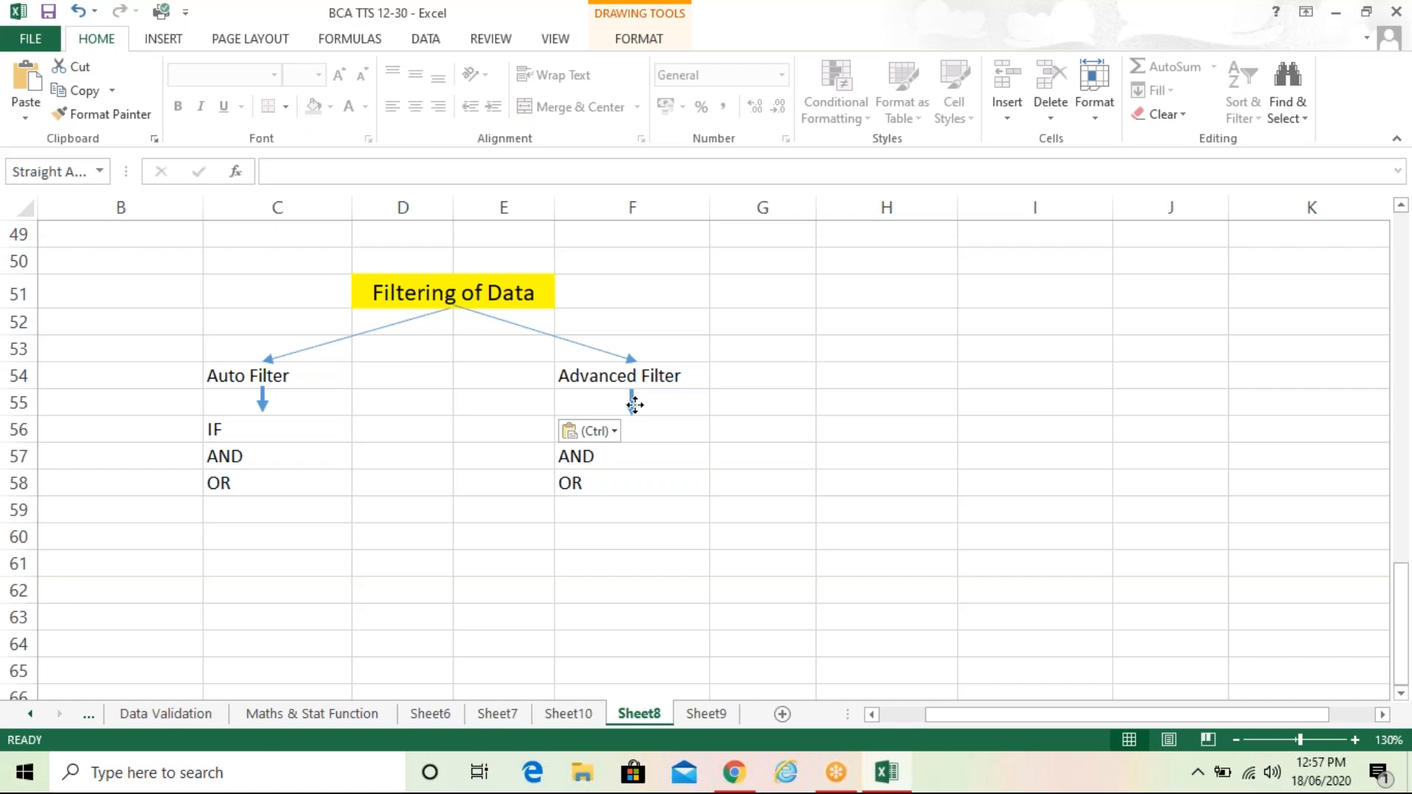
click(767, 479)
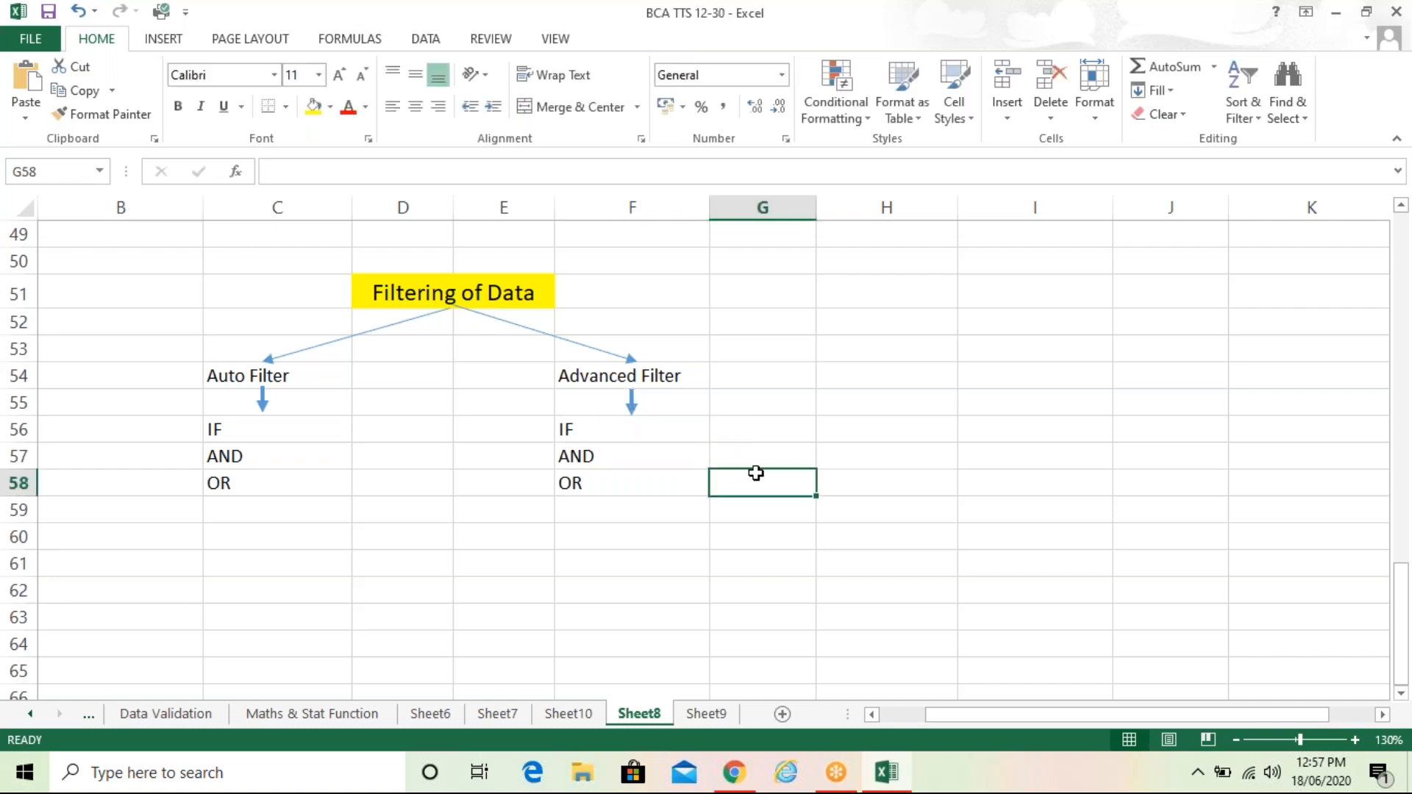
Center the IF, AND and OR entries horizontally in cells C56 to F58
click(322, 440)
drag(323, 440, 708, 492)
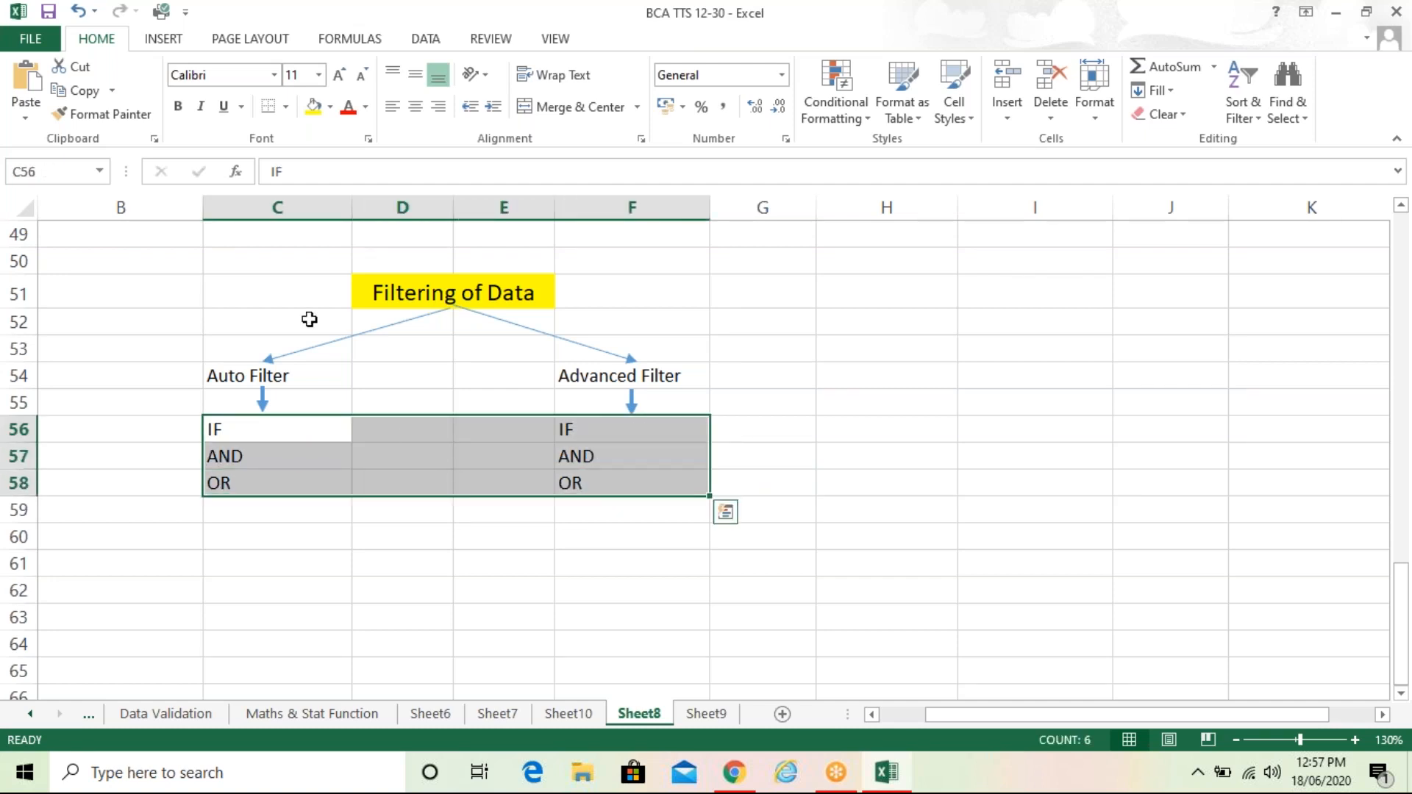
click(416, 108)
click(890, 373)
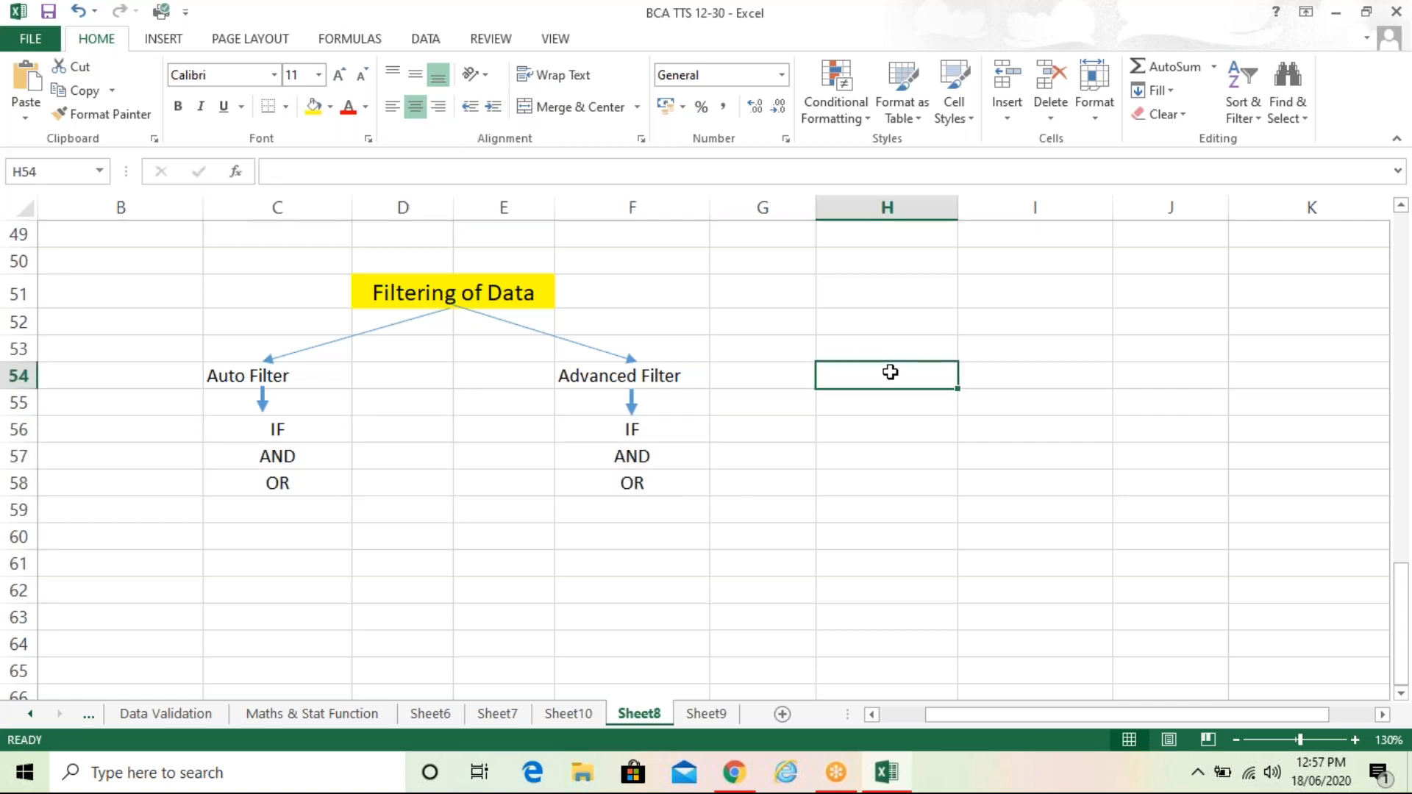
click(1279, 308)
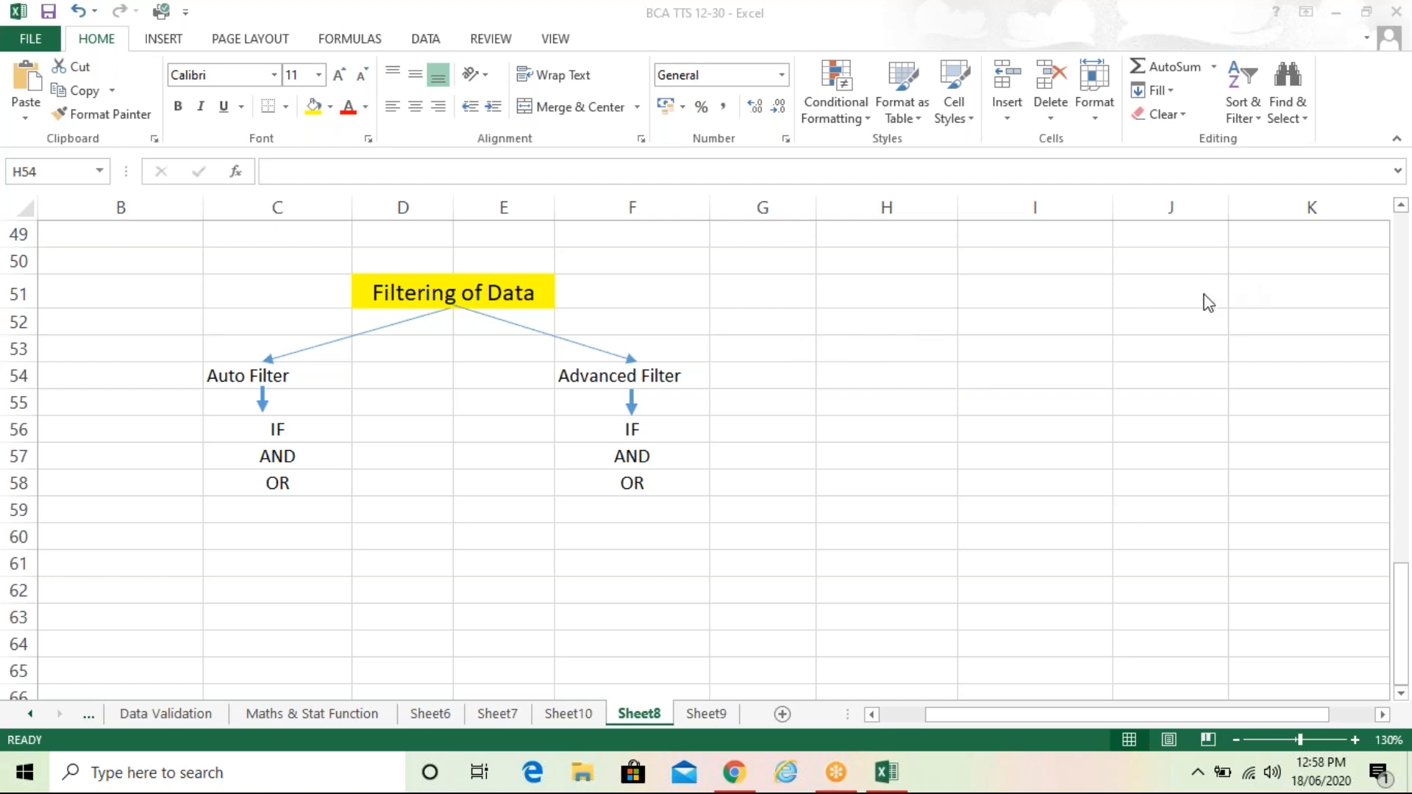
click(906, 290)
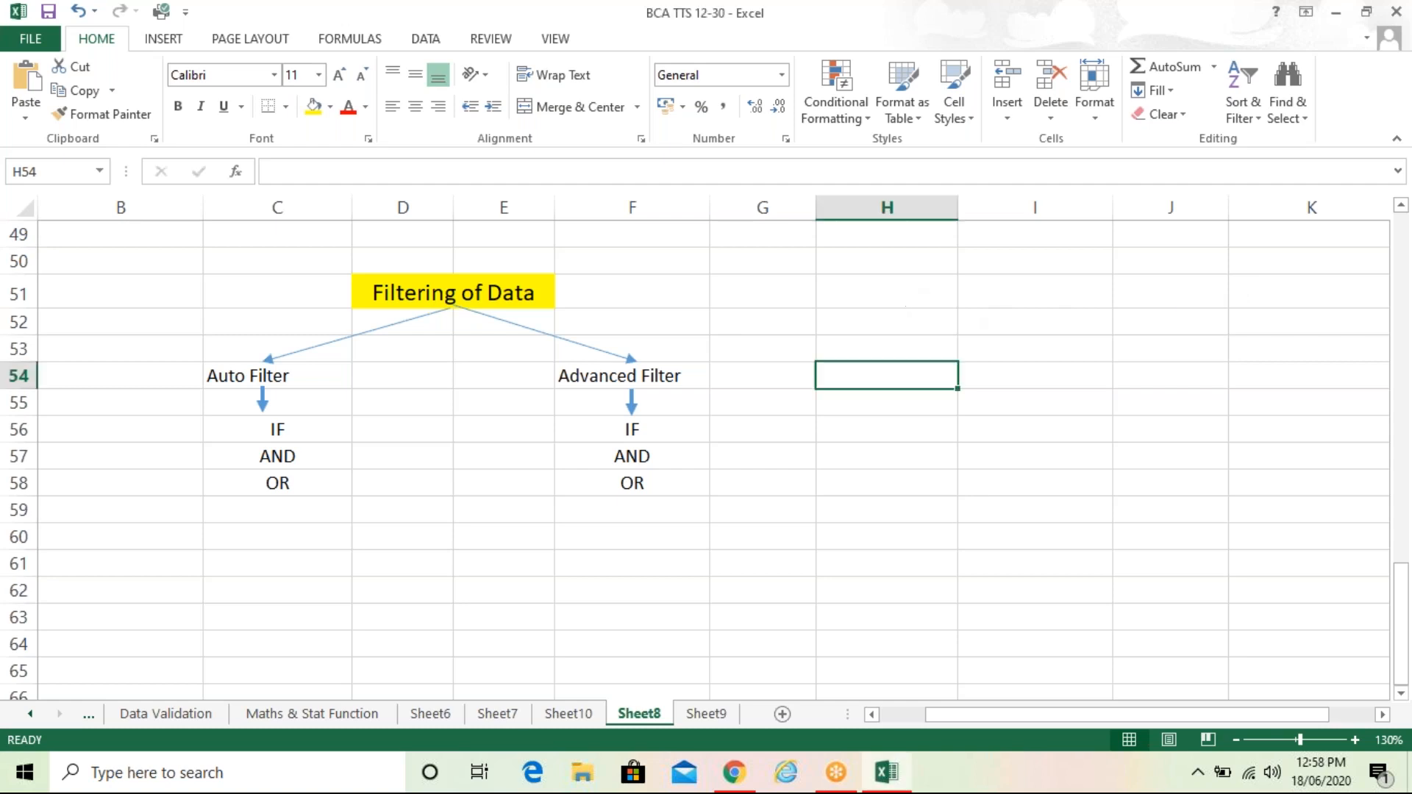
click(851, 280)
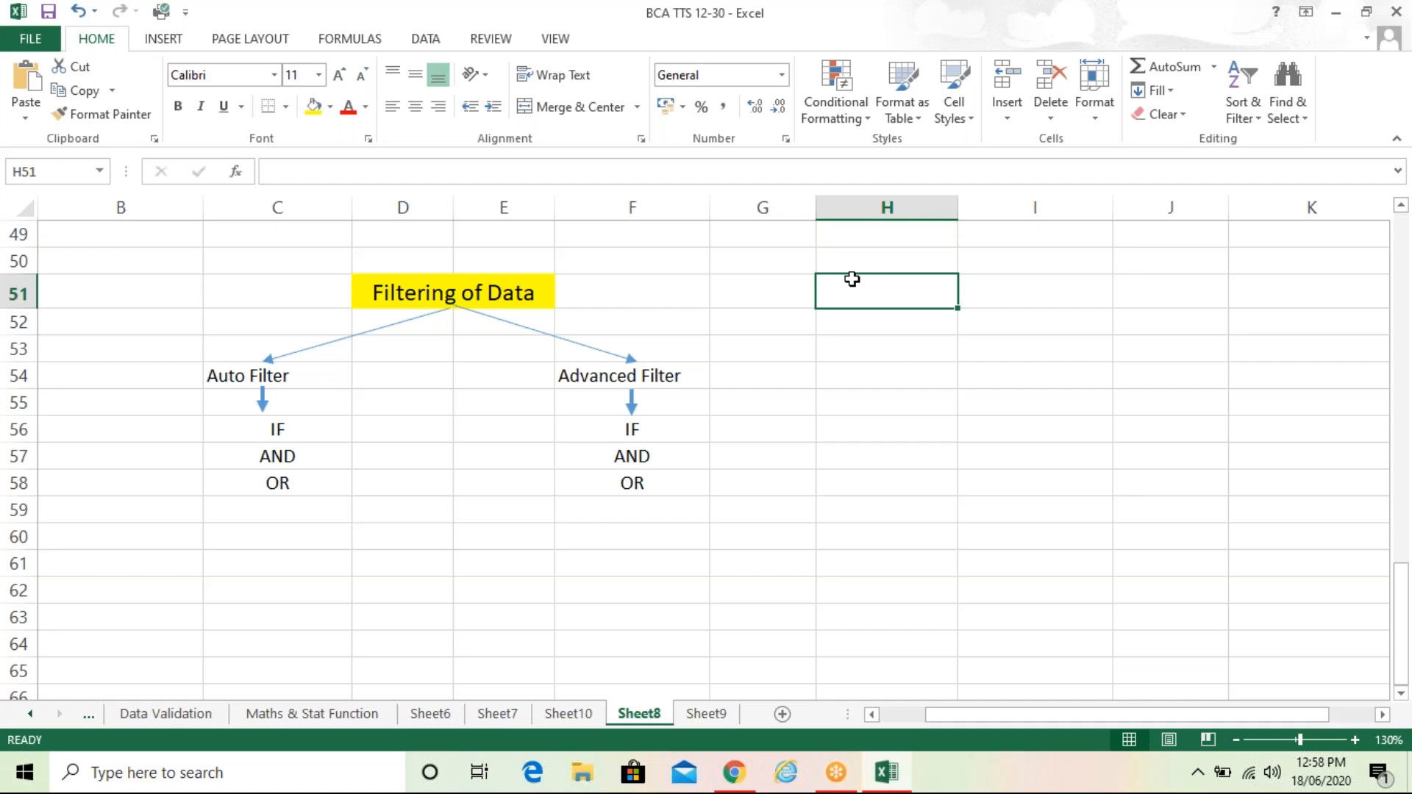
click(1405, 565)
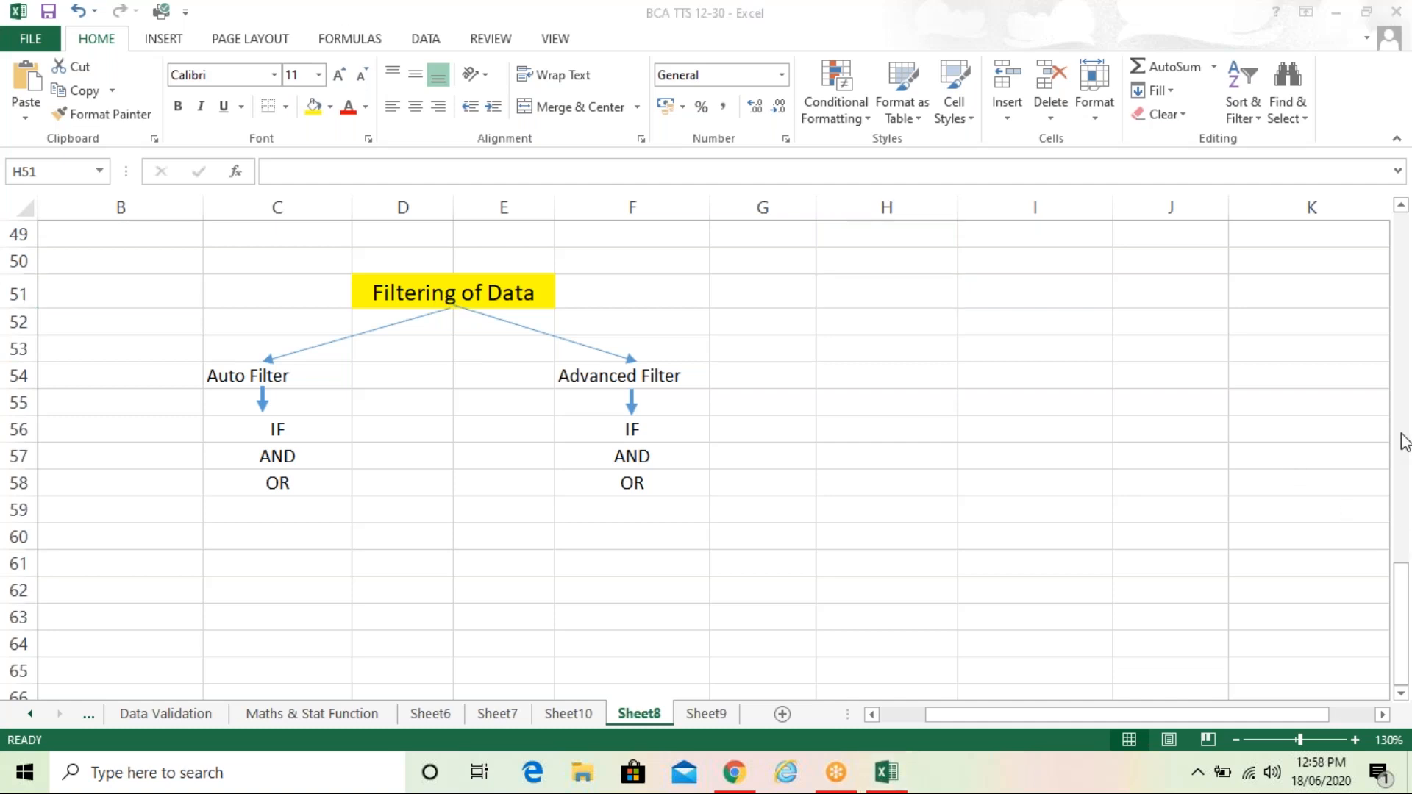
click(817, 339)
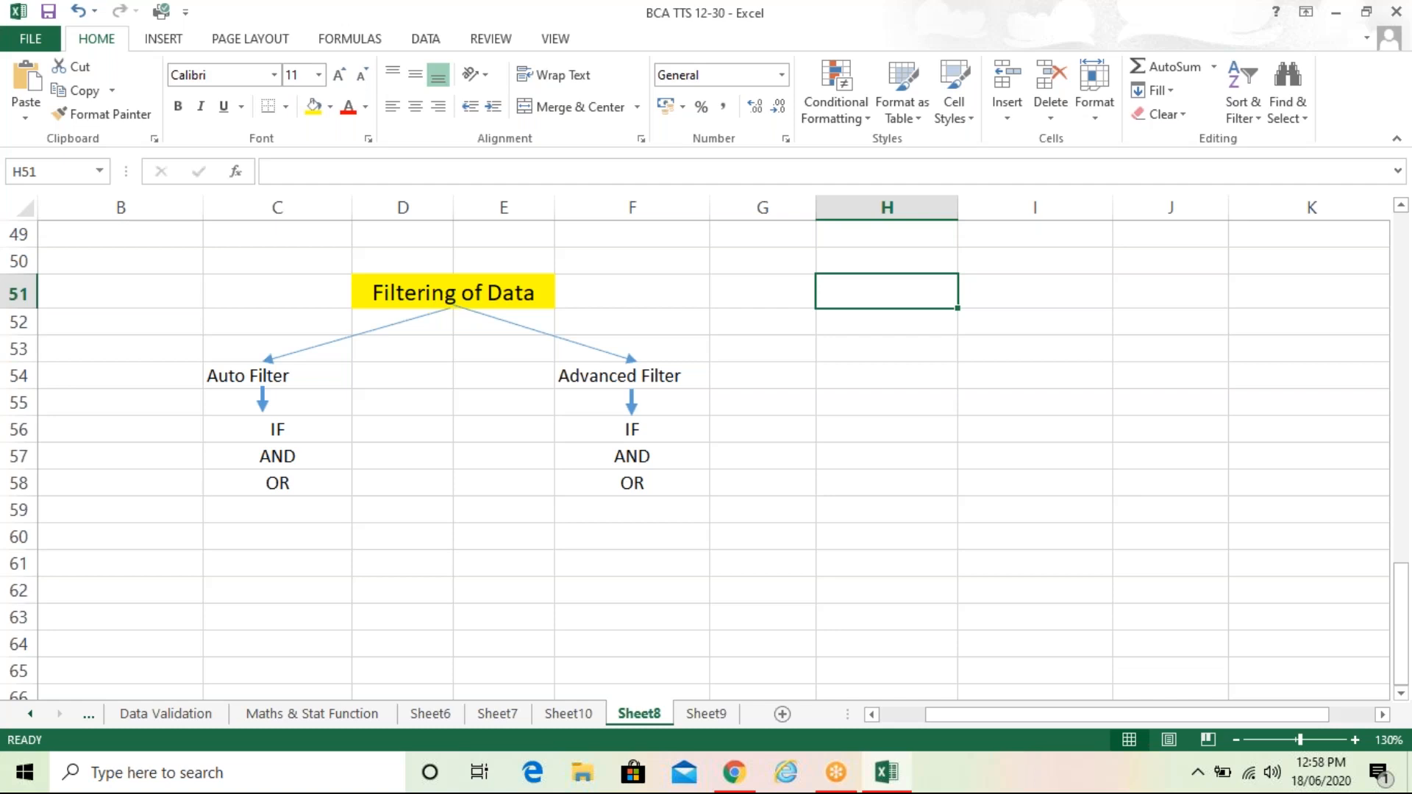
click(742, 289)
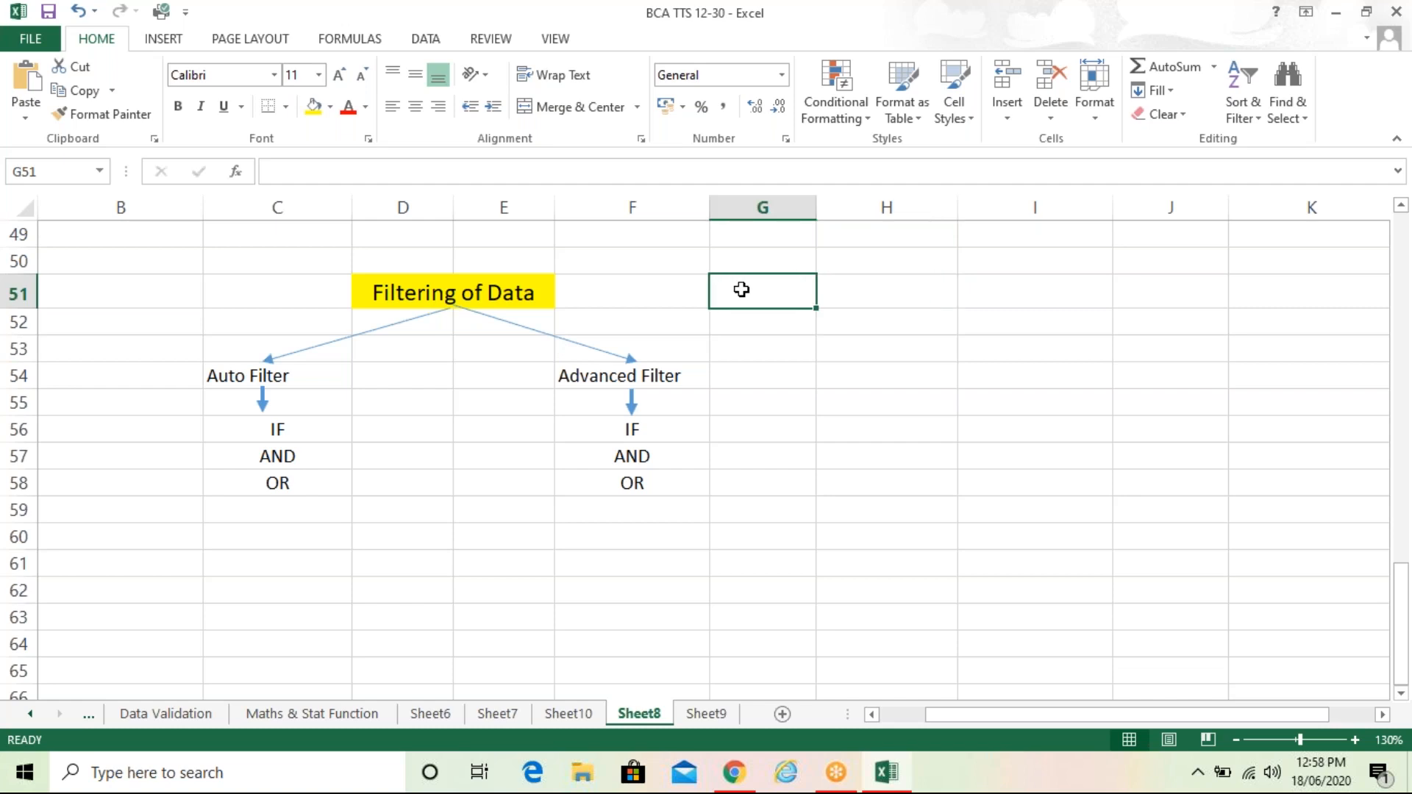
click(1270, 300)
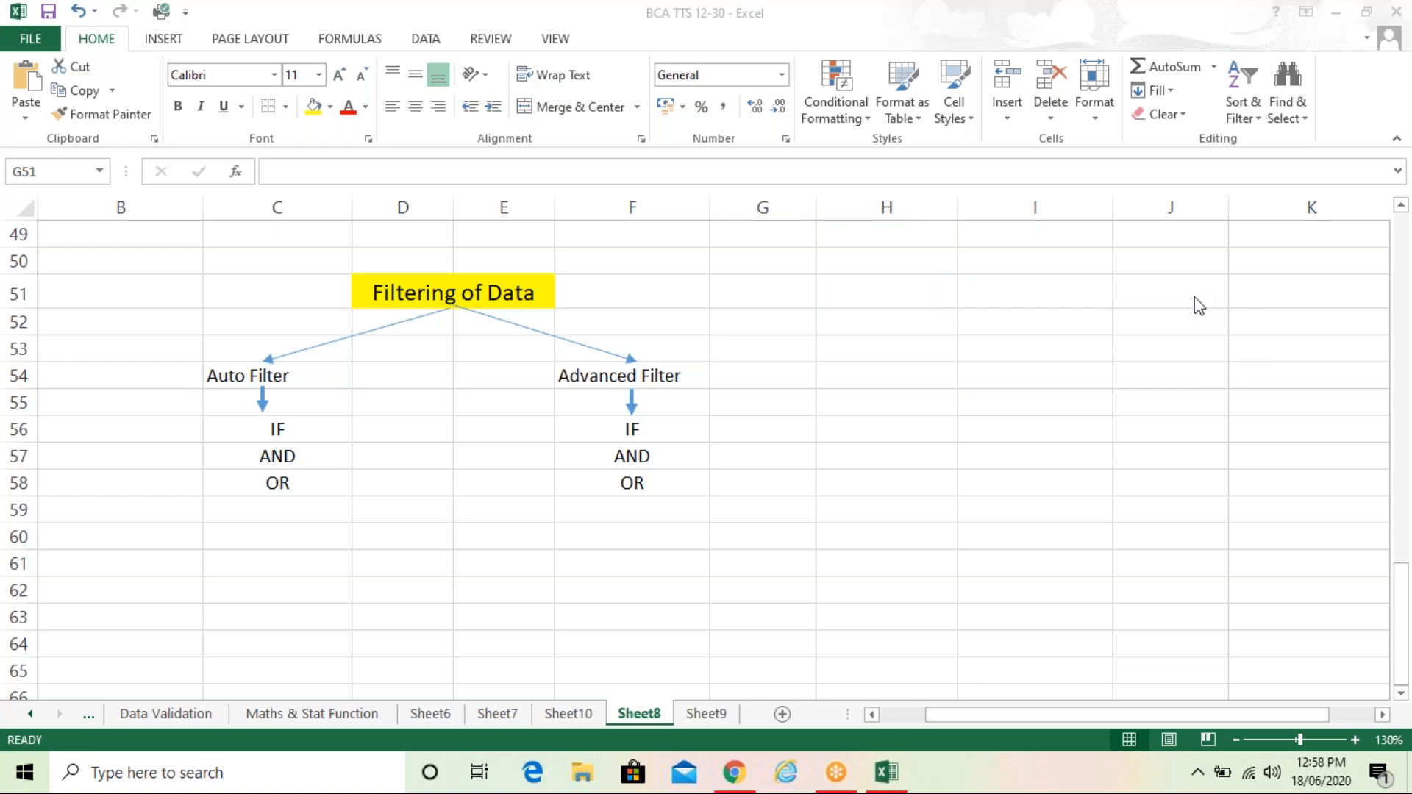
click(852, 294)
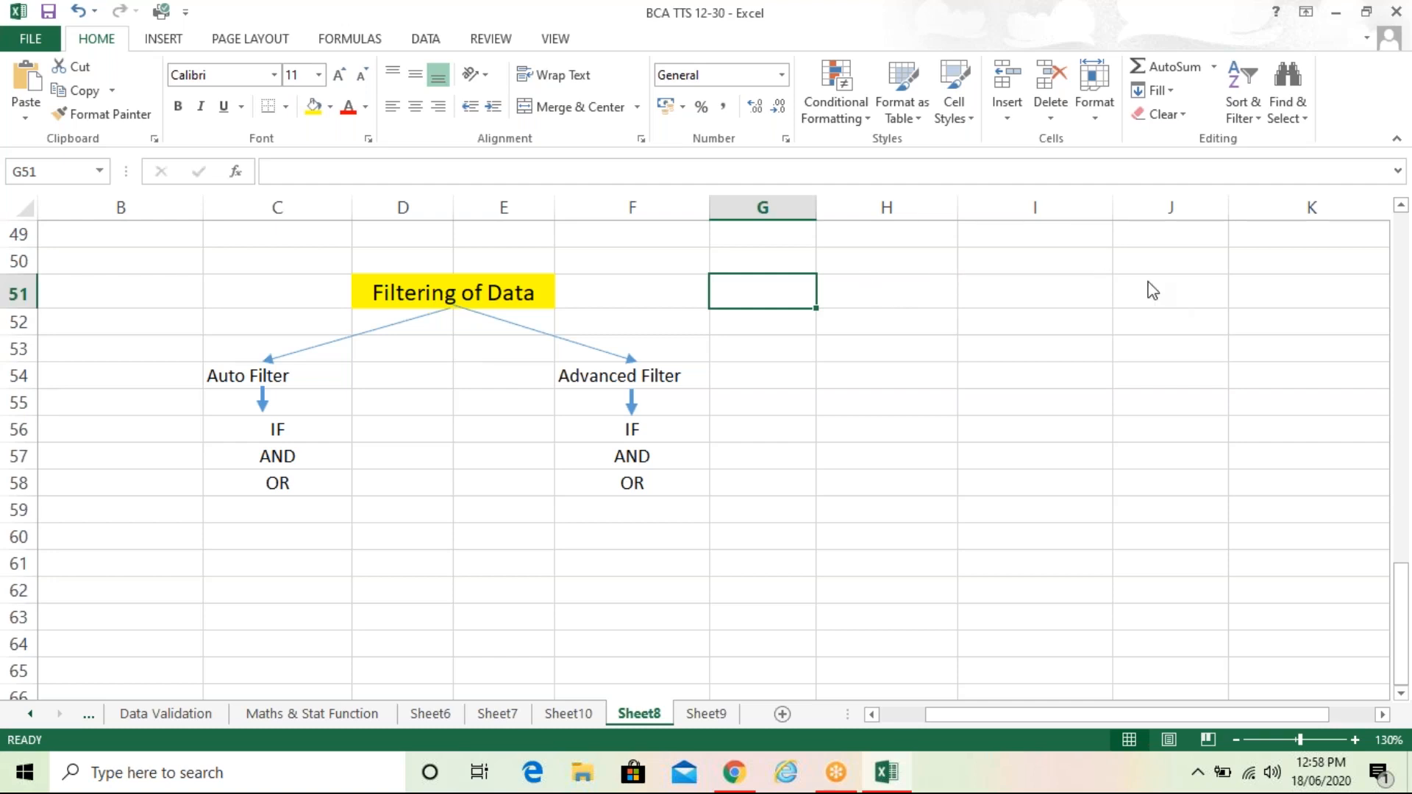
click(1271, 292)
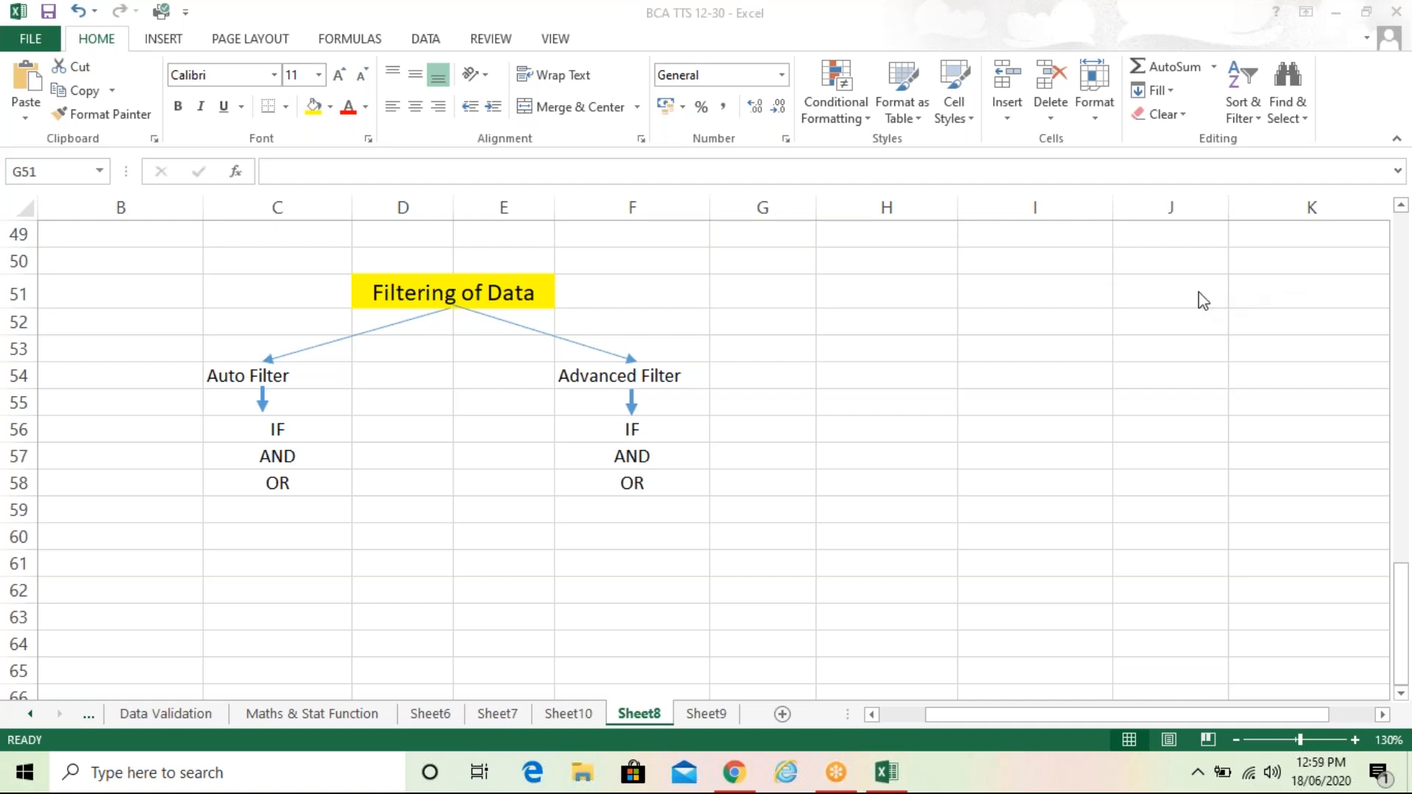
click(780, 276)
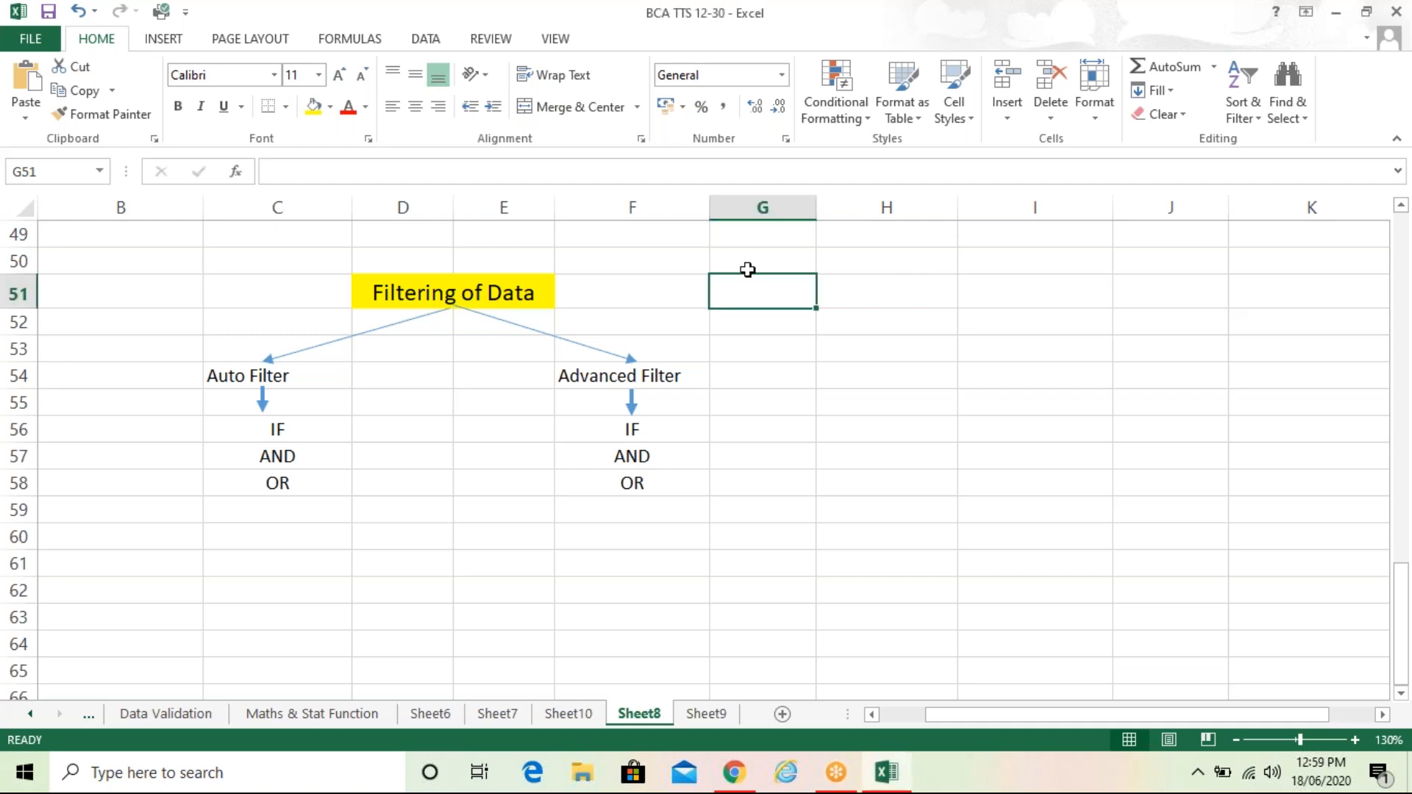
click(694, 286)
click(737, 291)
click(690, 291)
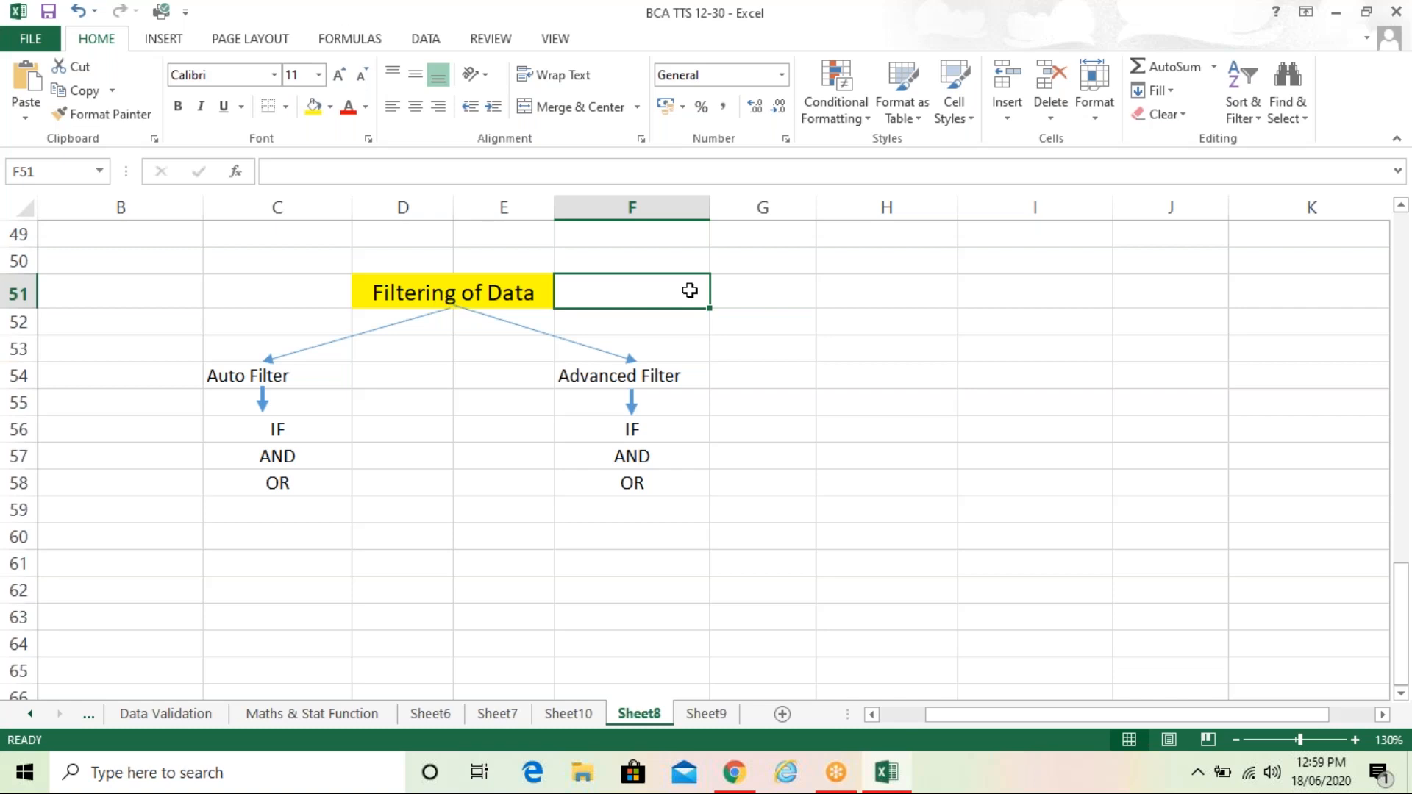
click(1280, 300)
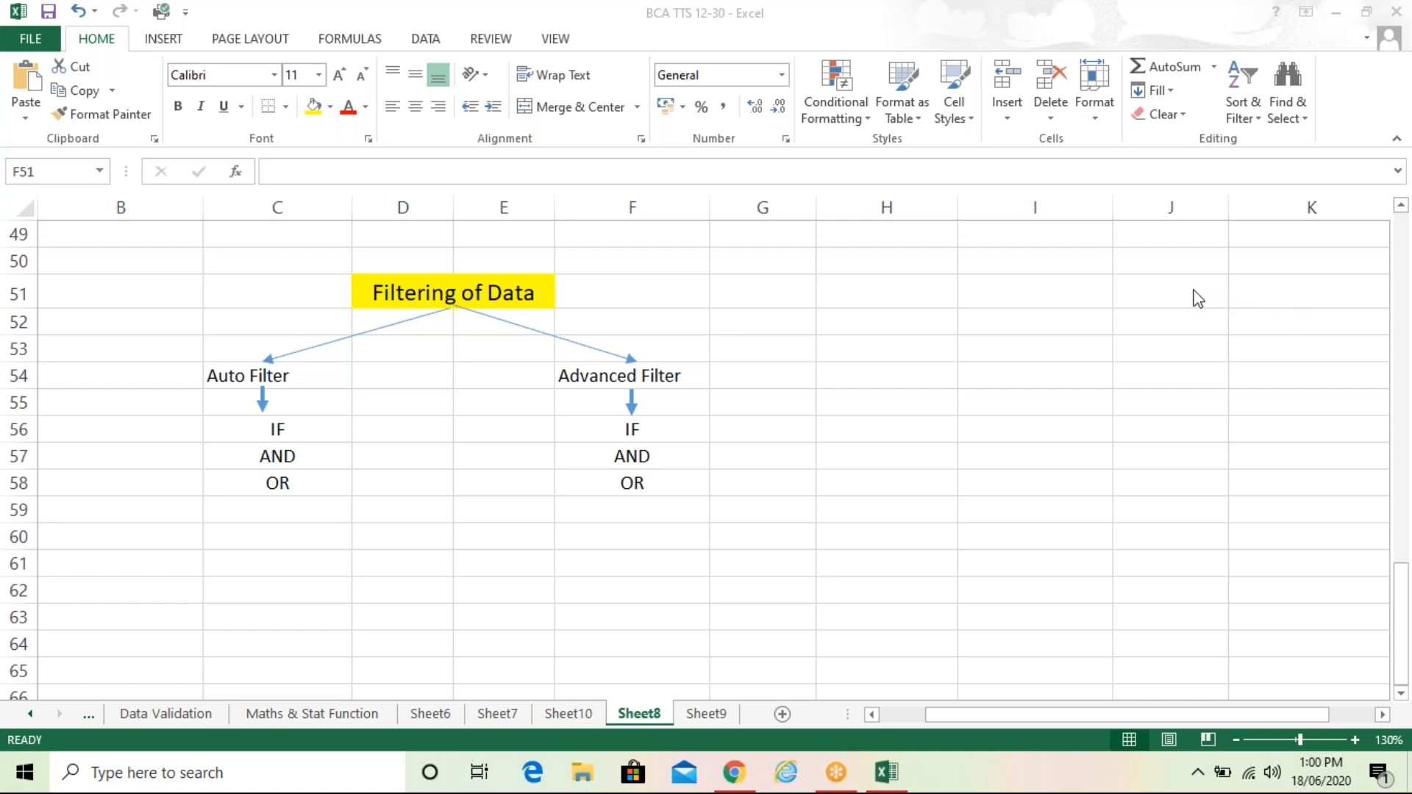
click(632, 291)
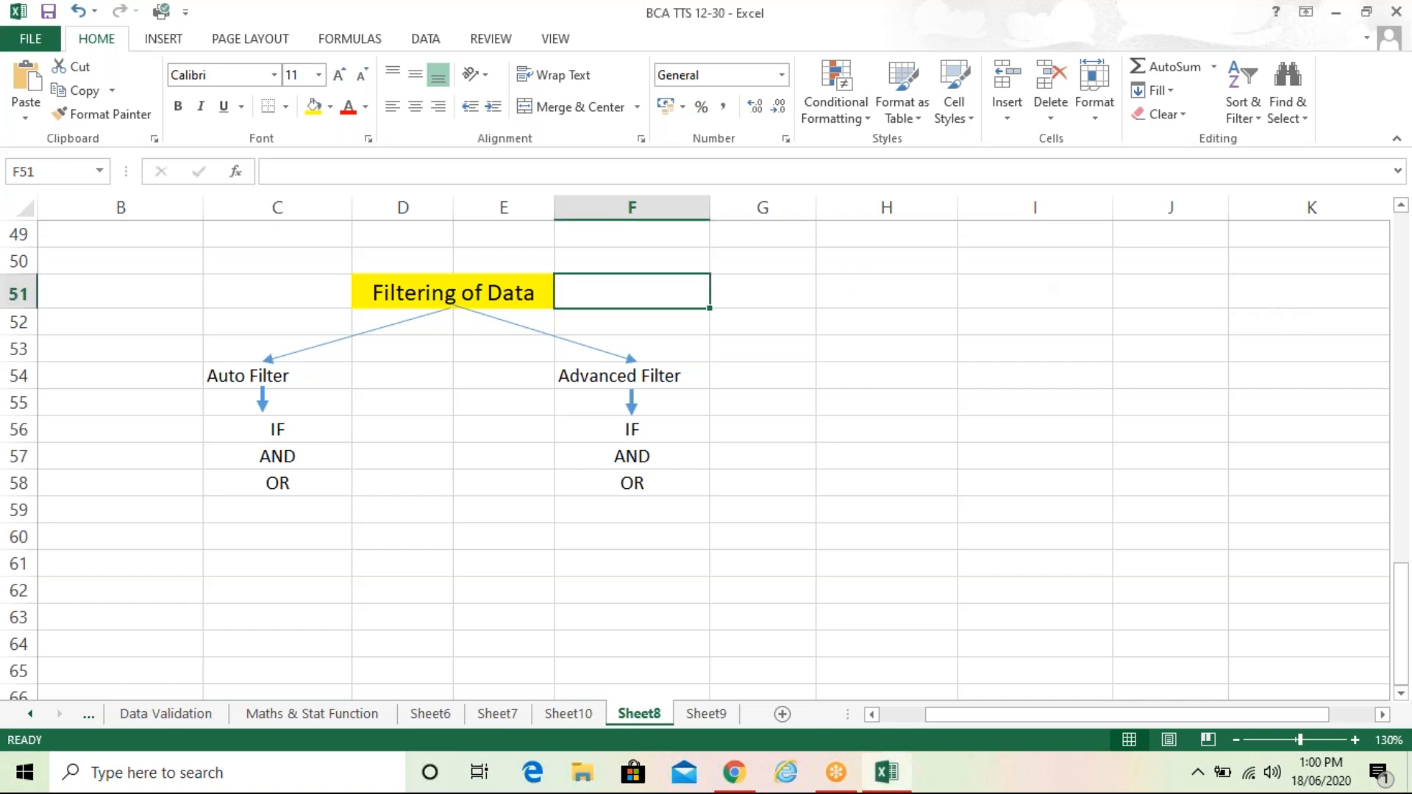
click(790, 294)
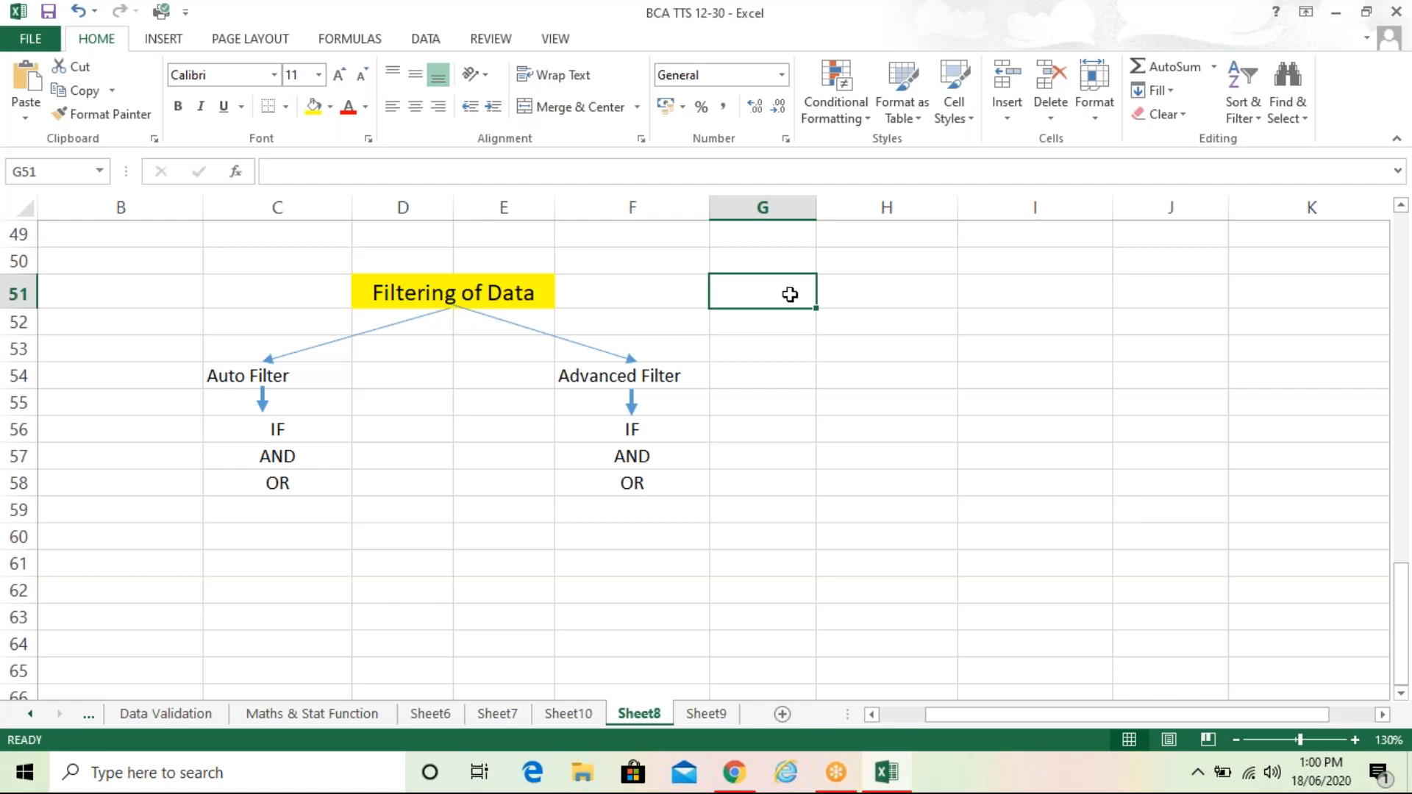
click(1278, 306)
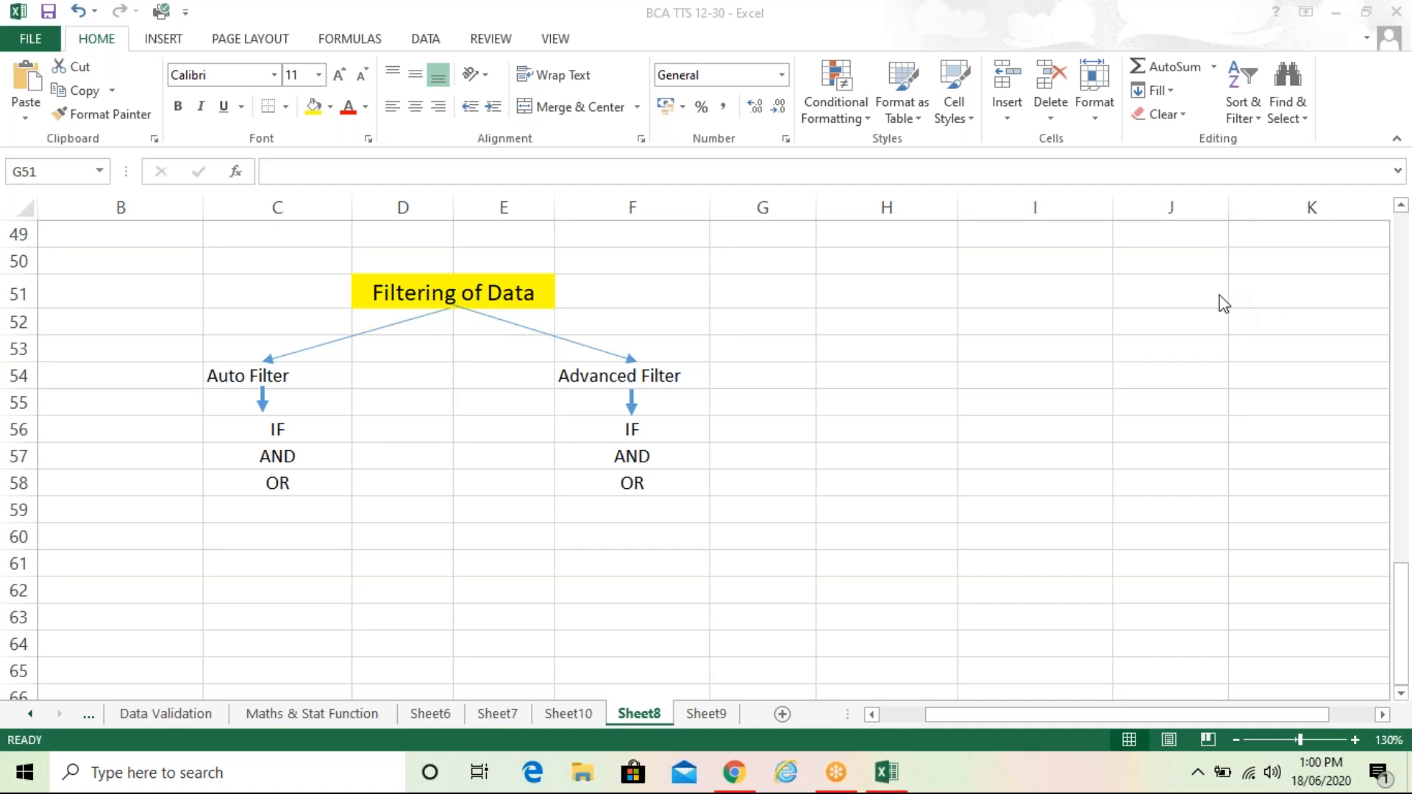
click(784, 283)
click(762, 255)
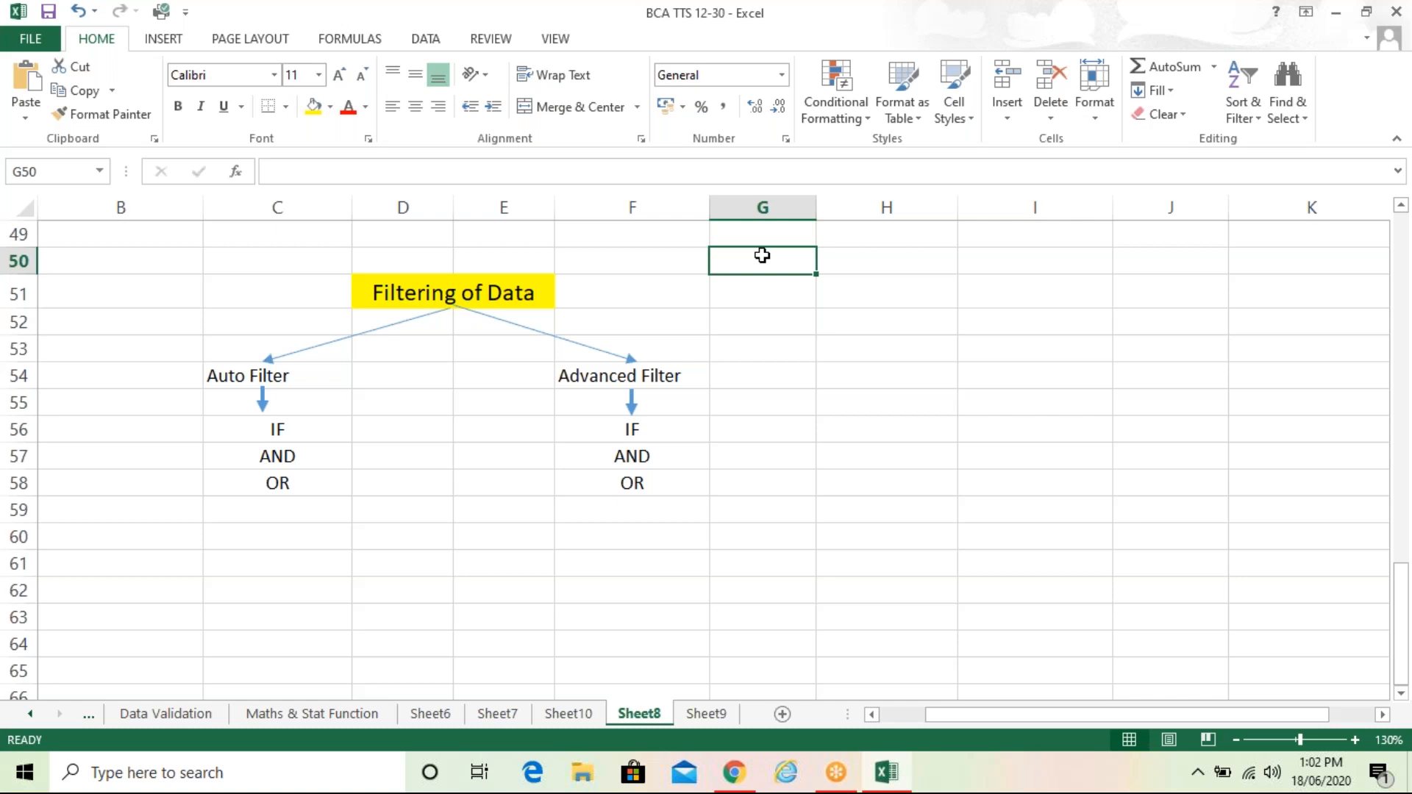
click(1277, 304)
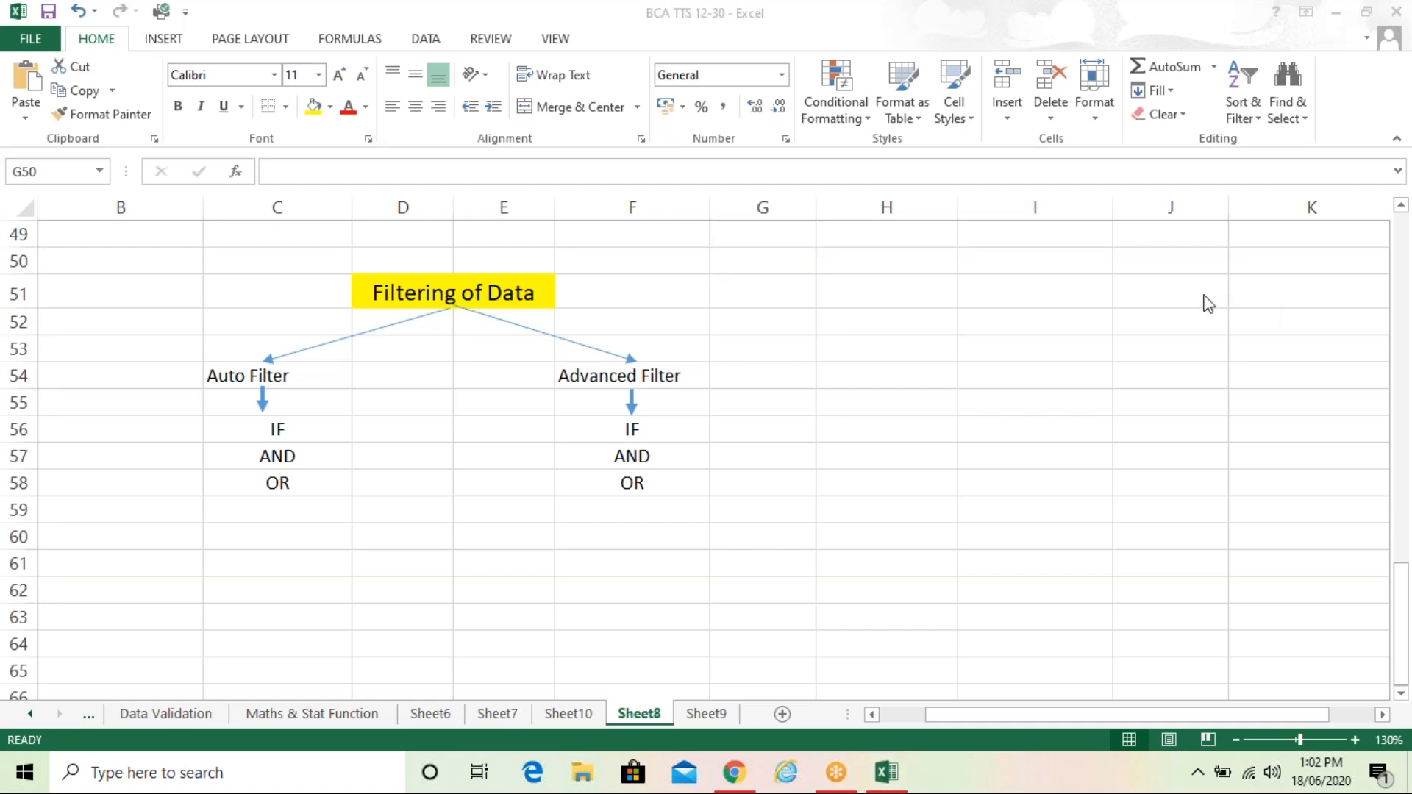
click(784, 293)
click(734, 290)
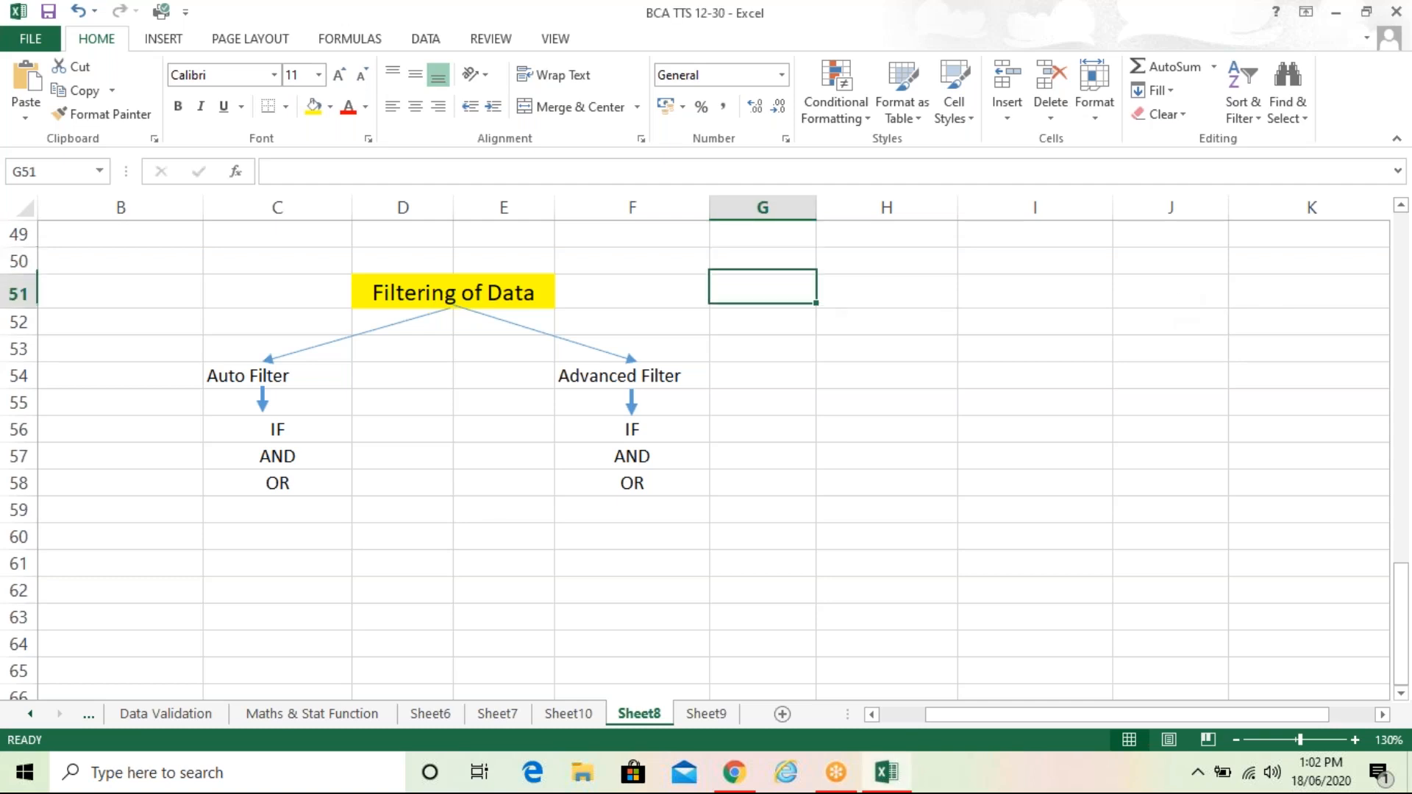
click(678, 291)
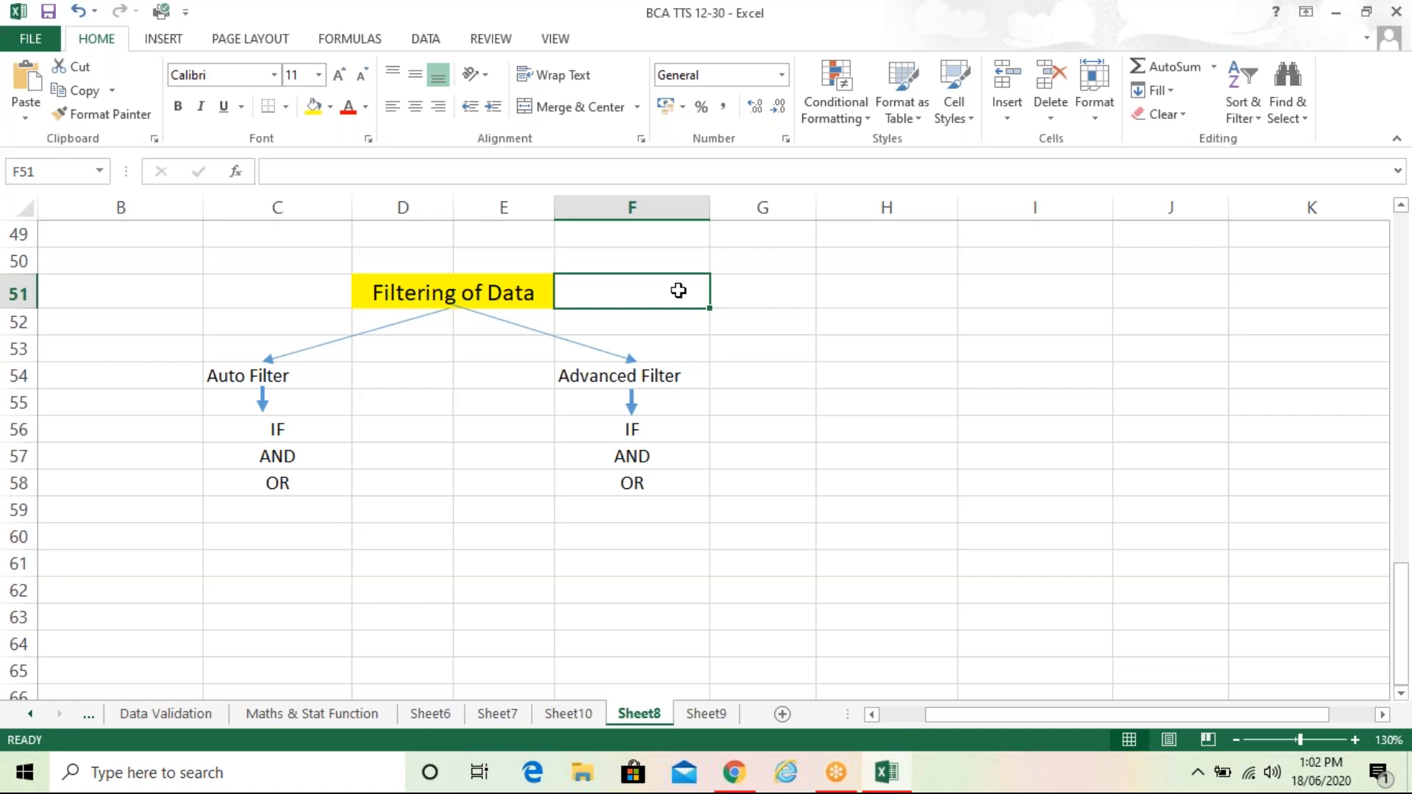
key(Left)
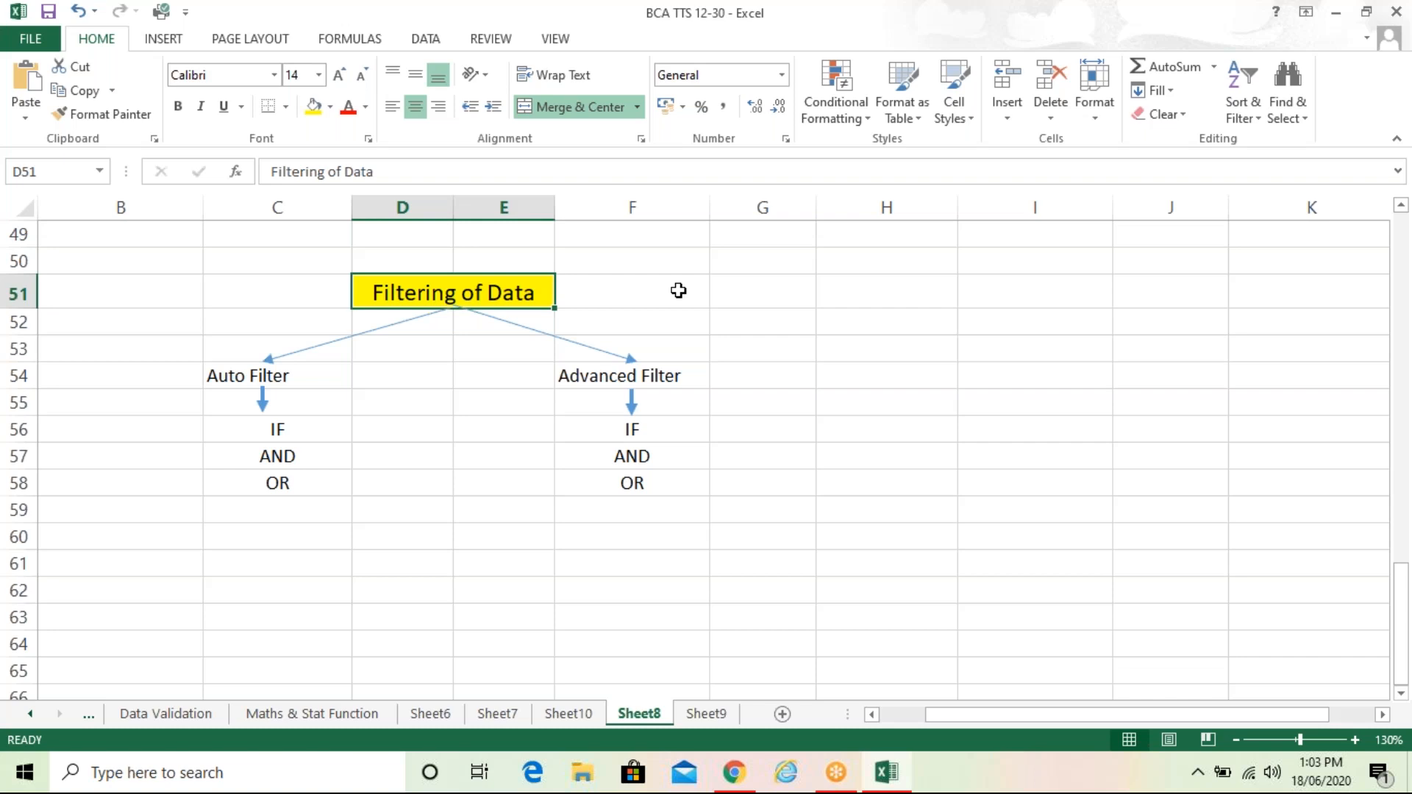
Move the employee salary worksheet, Sheet10, to the end of the sheet order, after Sheet9
click(714, 715)
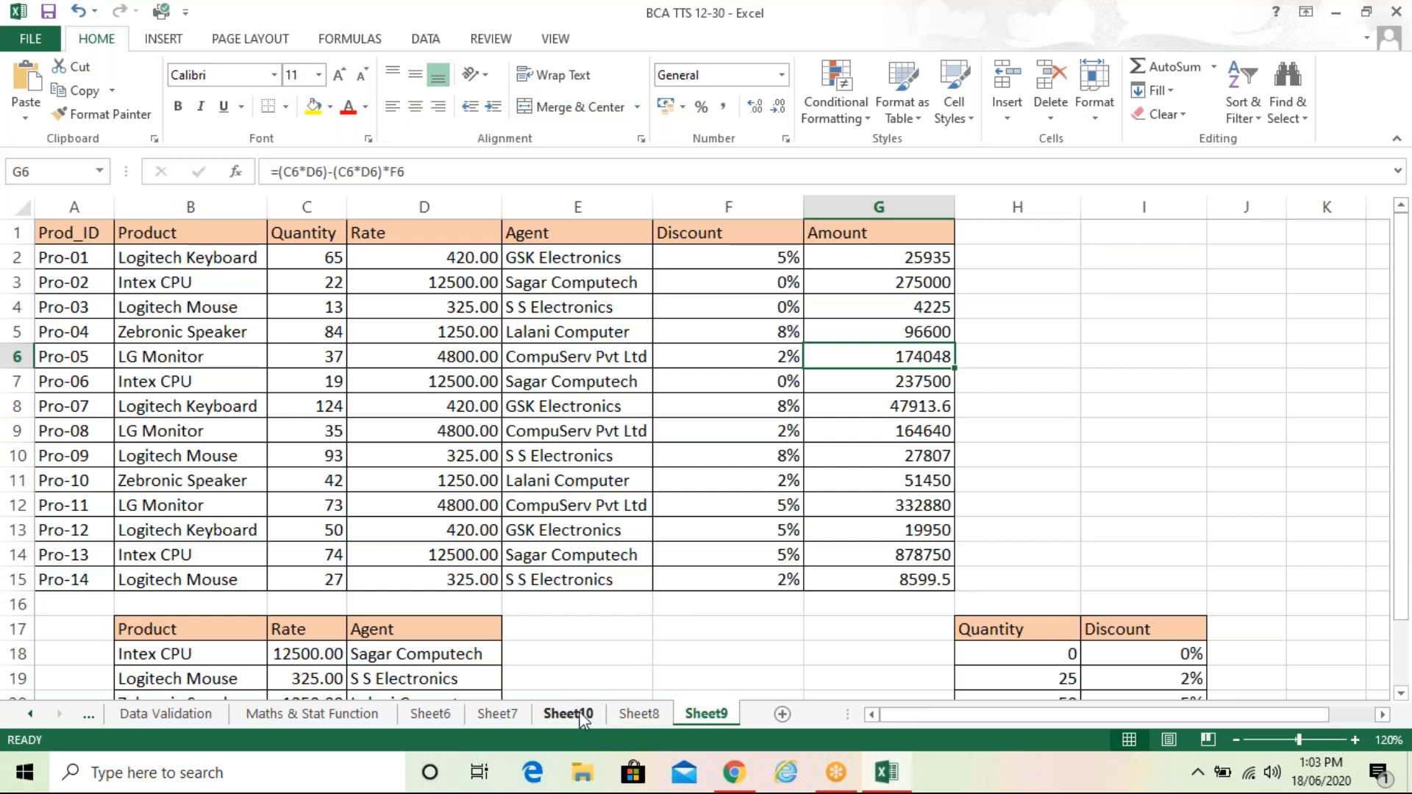
click(581, 715)
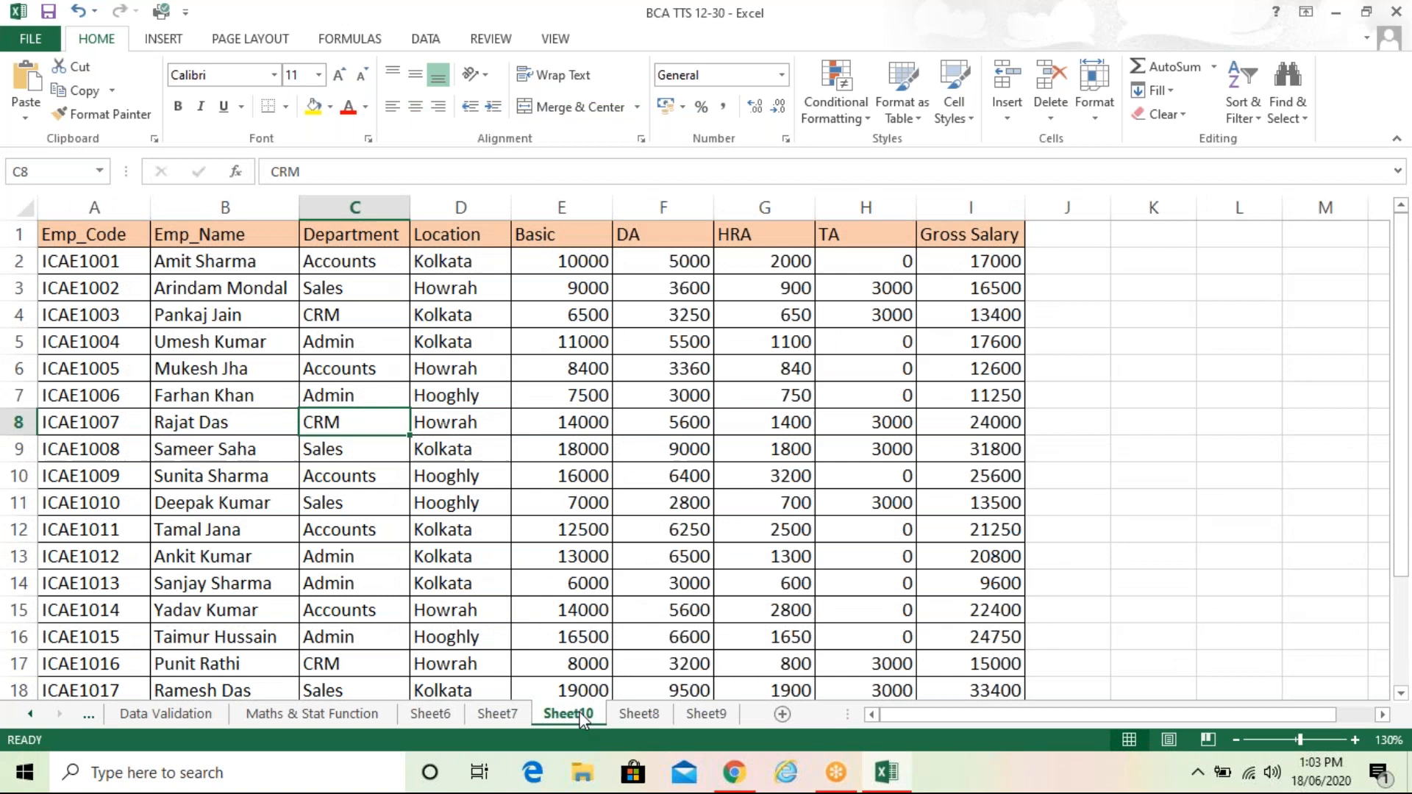
click(730, 471)
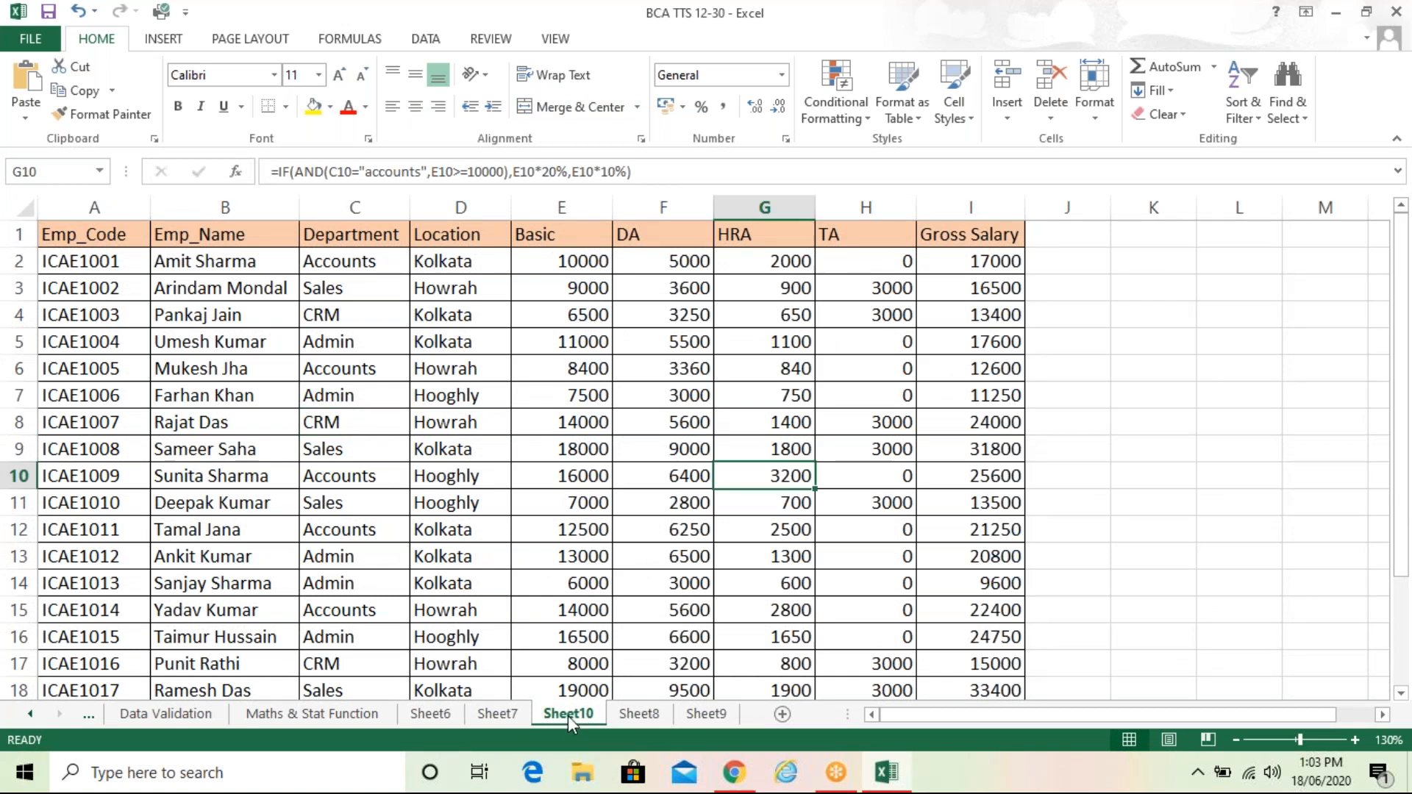
click(444, 6)
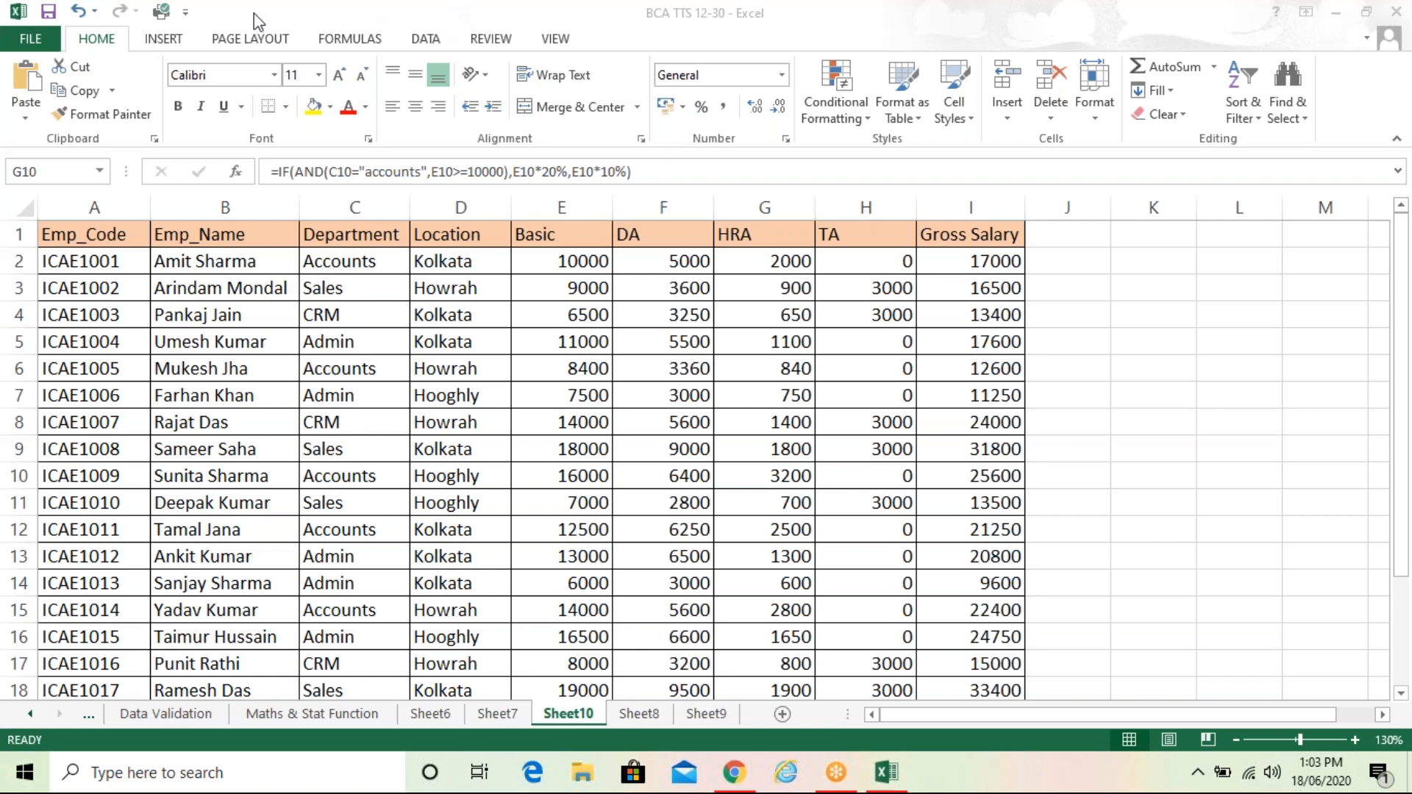
click(414, 358)
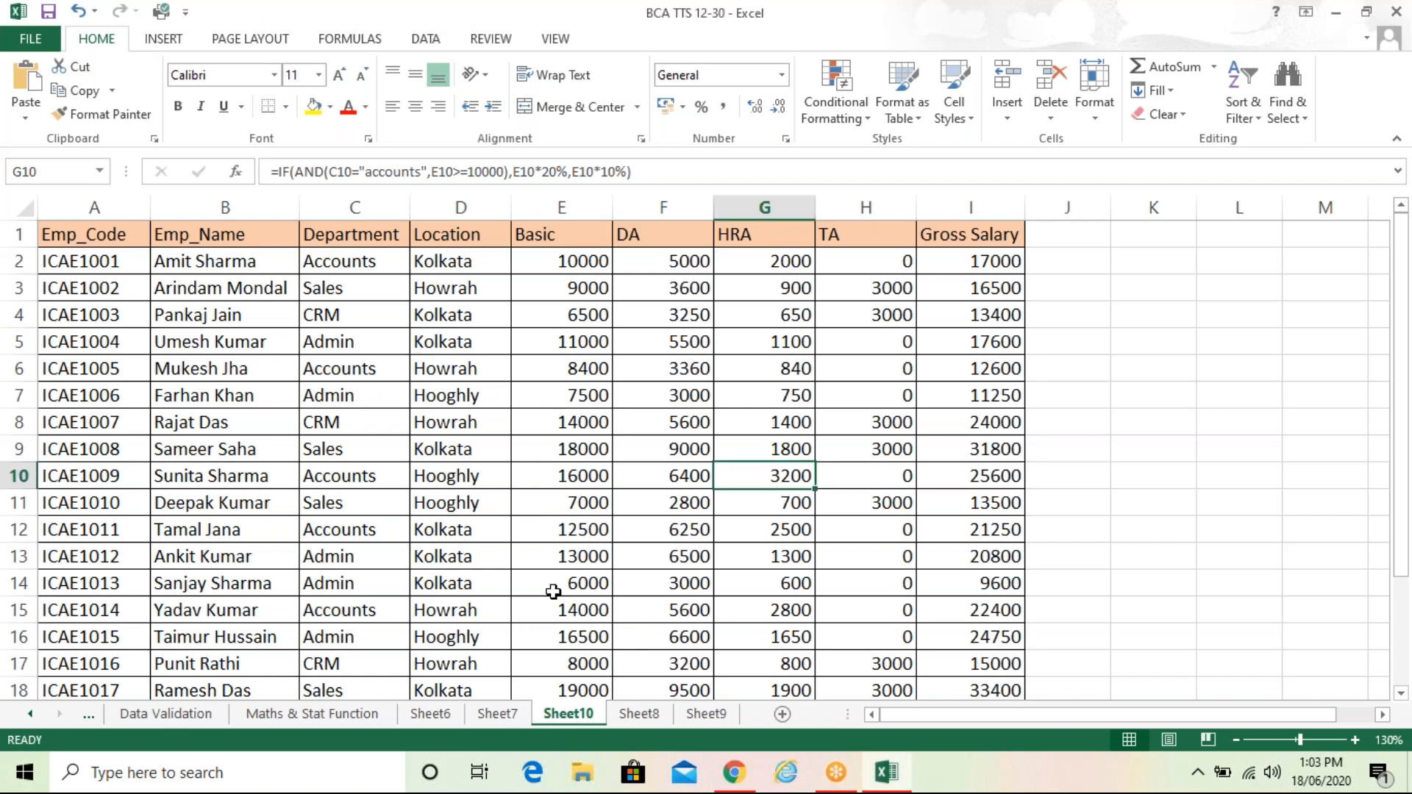
drag(581, 716, 761, 680)
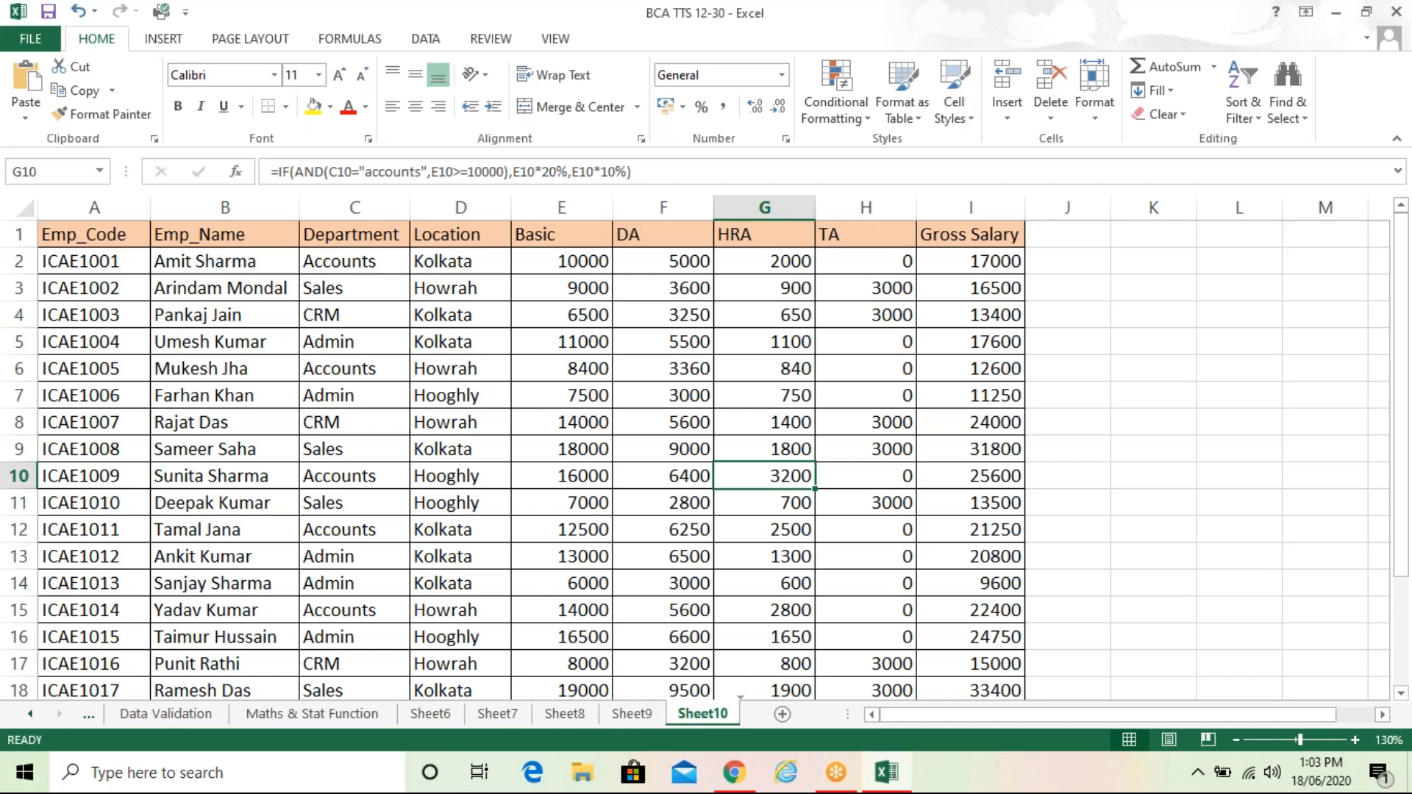
click(617, 508)
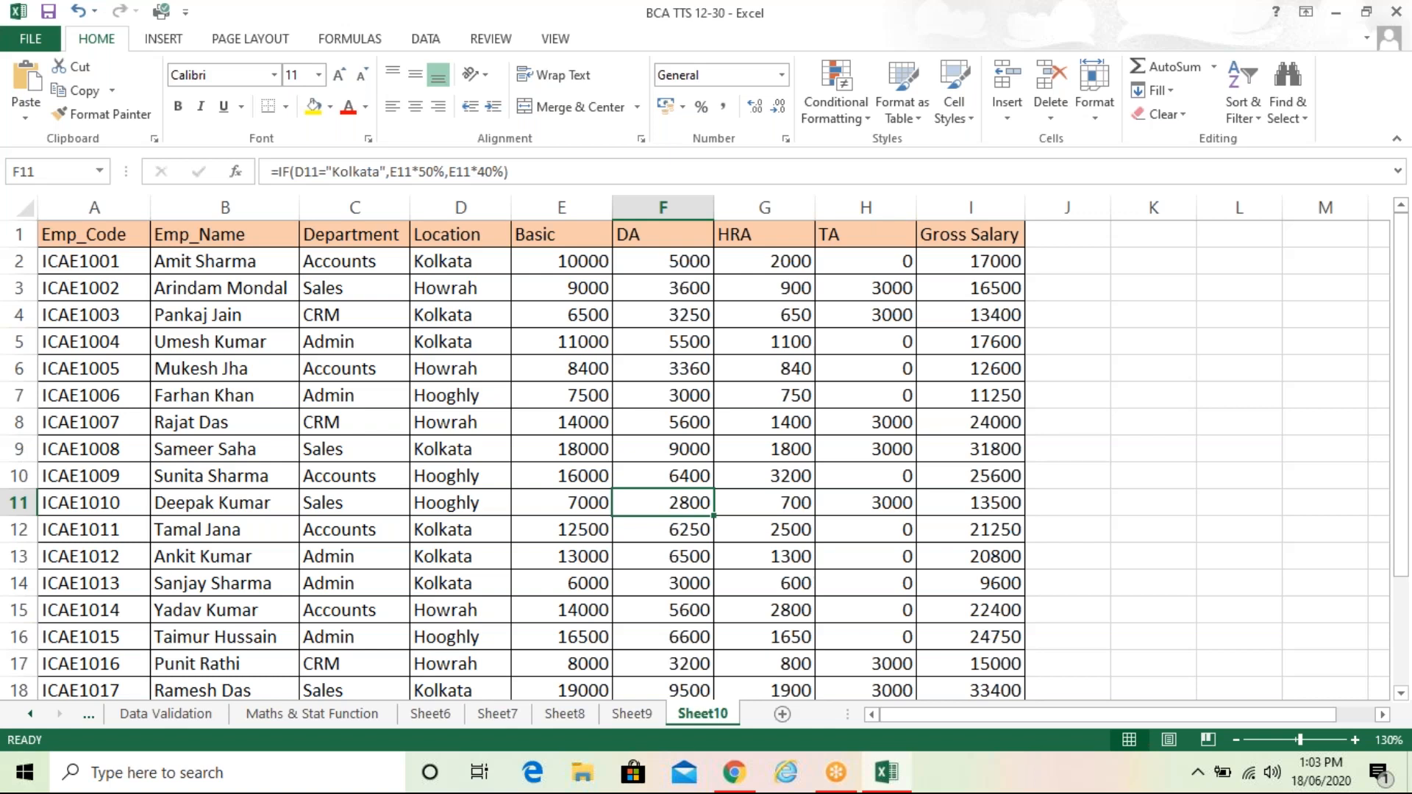
click(233, 340)
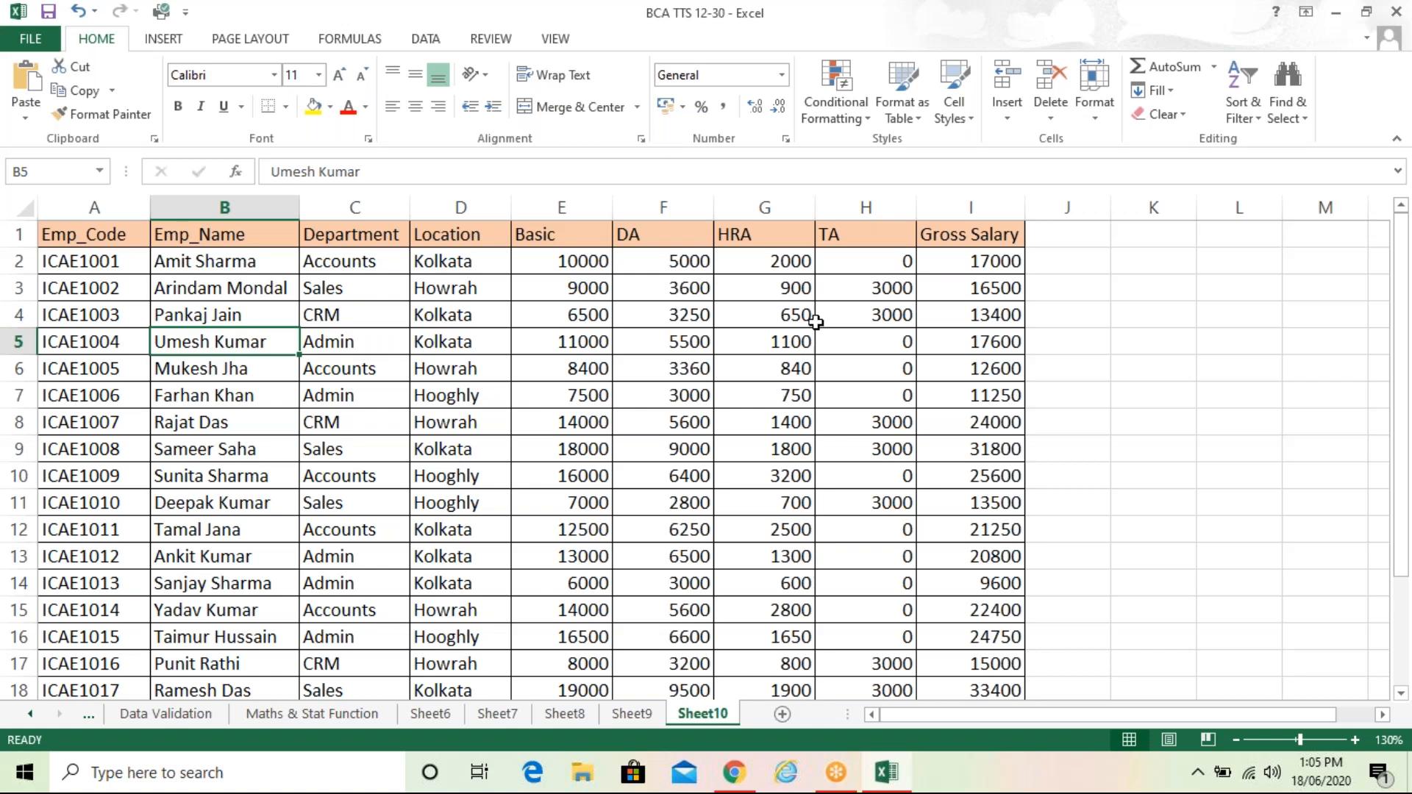
click(1270, 301)
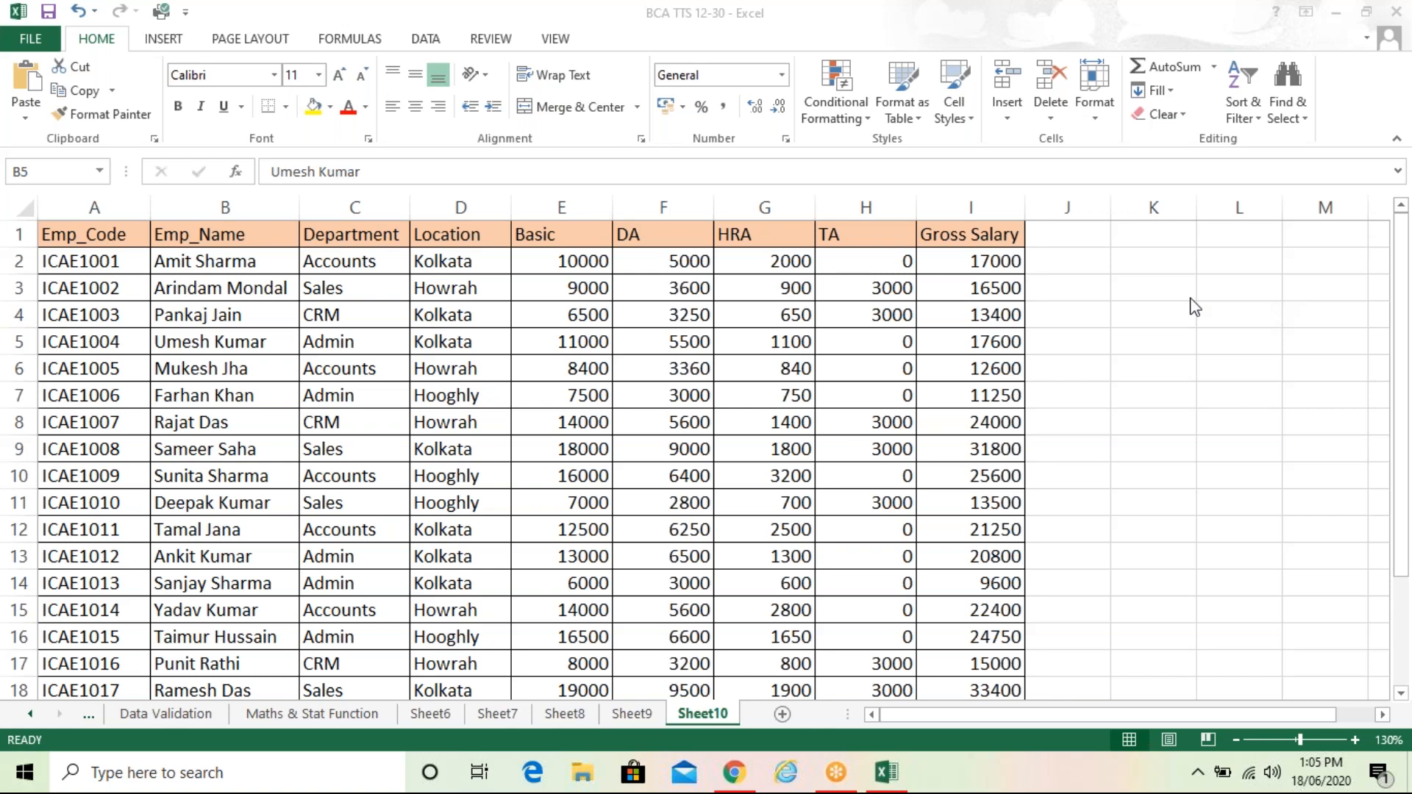
click(671, 401)
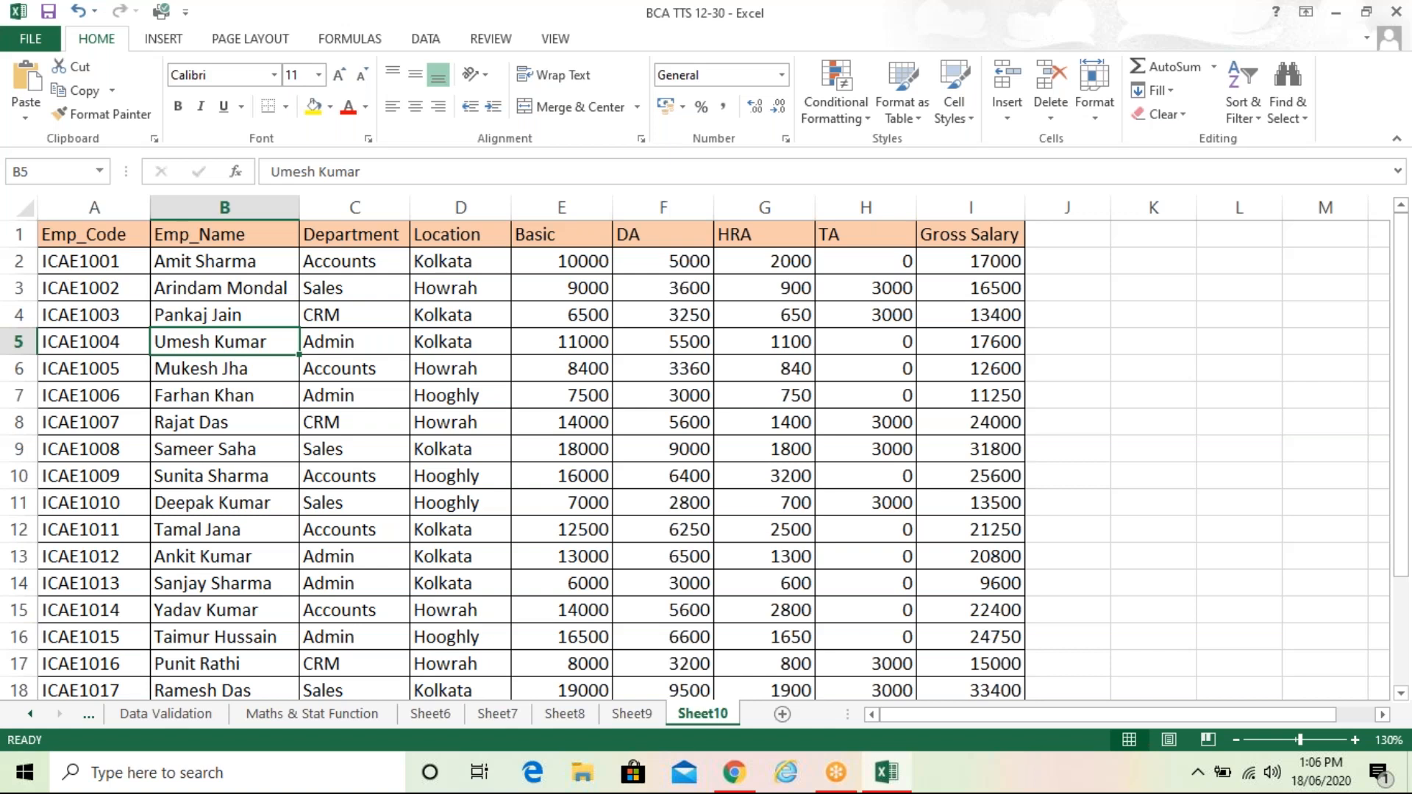
click(563, 708)
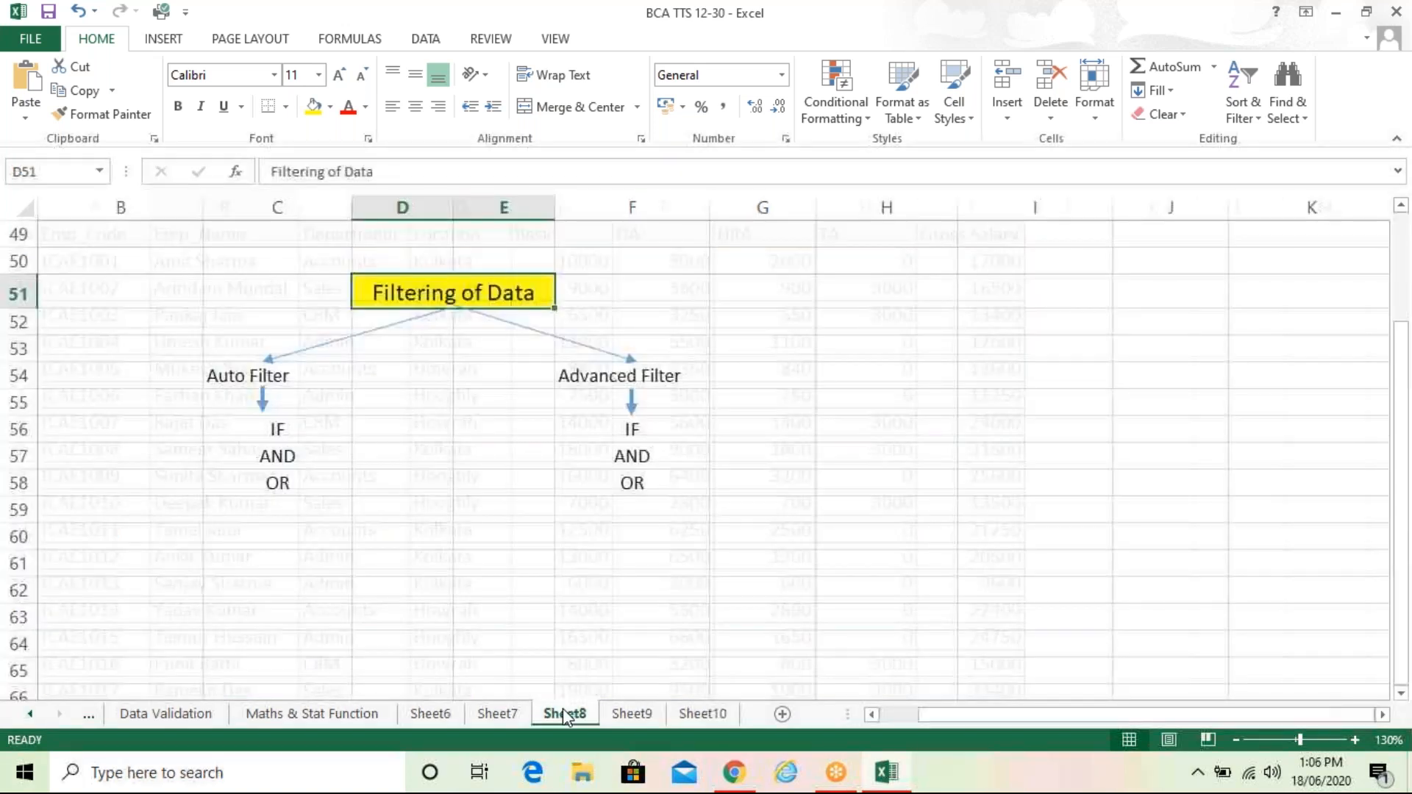
click(682, 585)
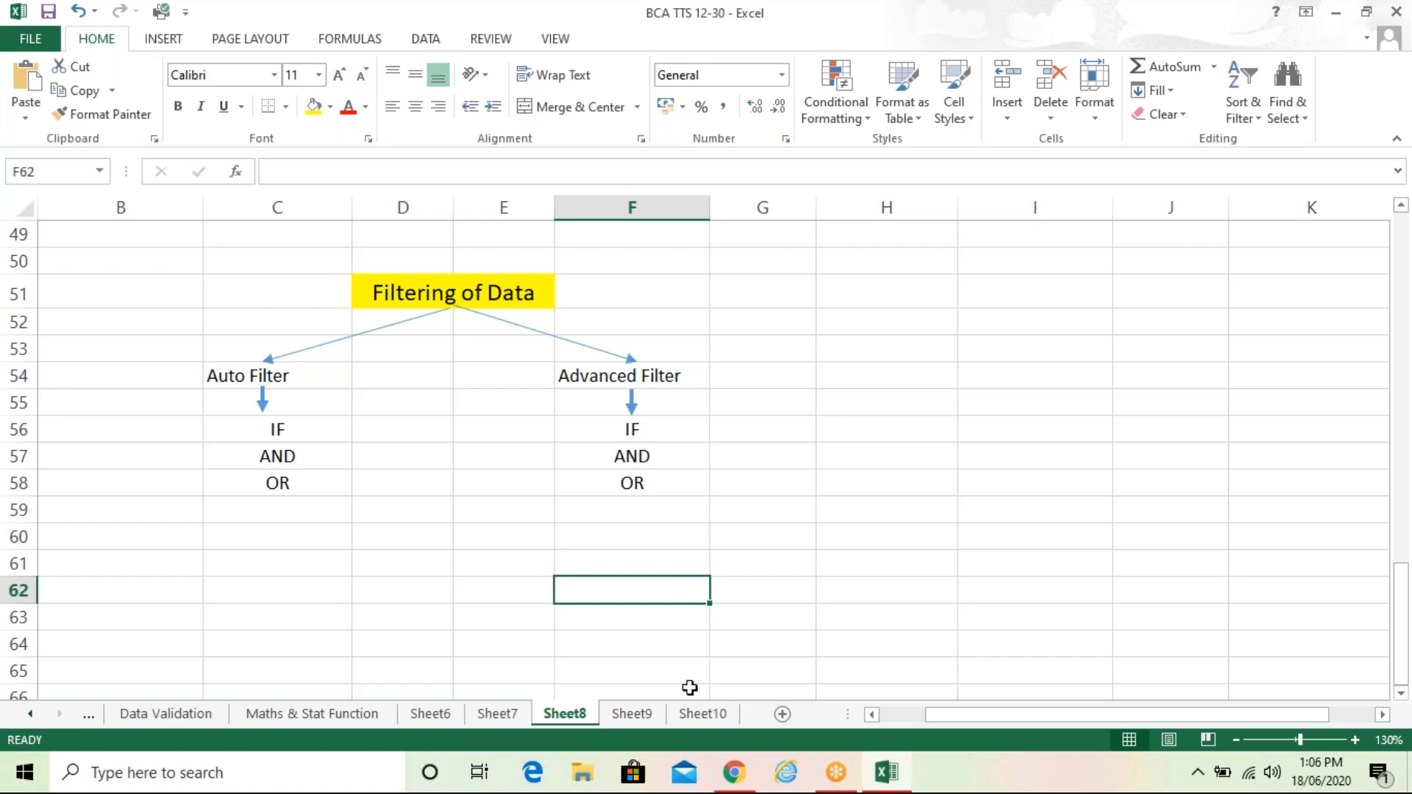
Examine the employee salary table on Sheet10 down past its last record and back up to the header row
click(699, 716)
click(696, 530)
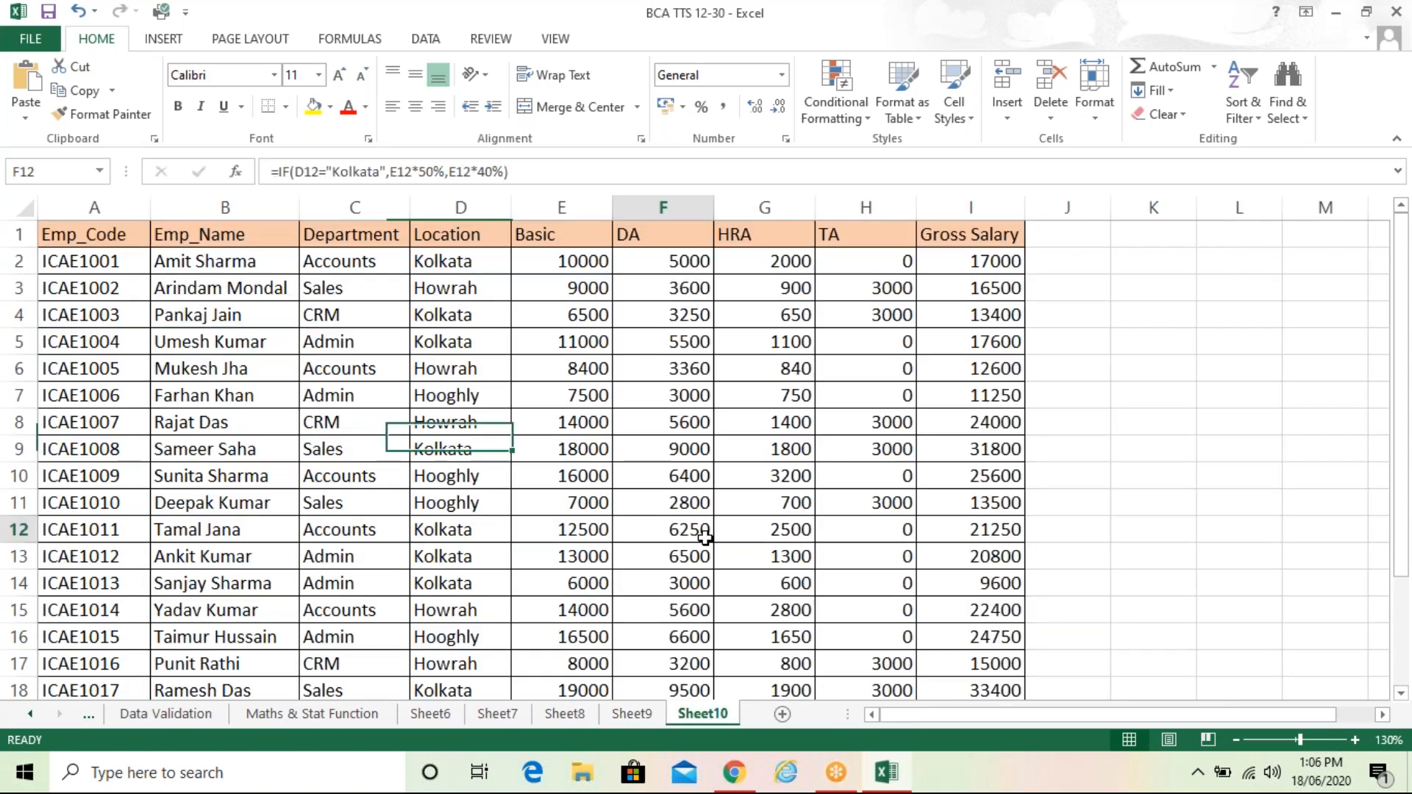
click(1045, 81)
click(757, 374)
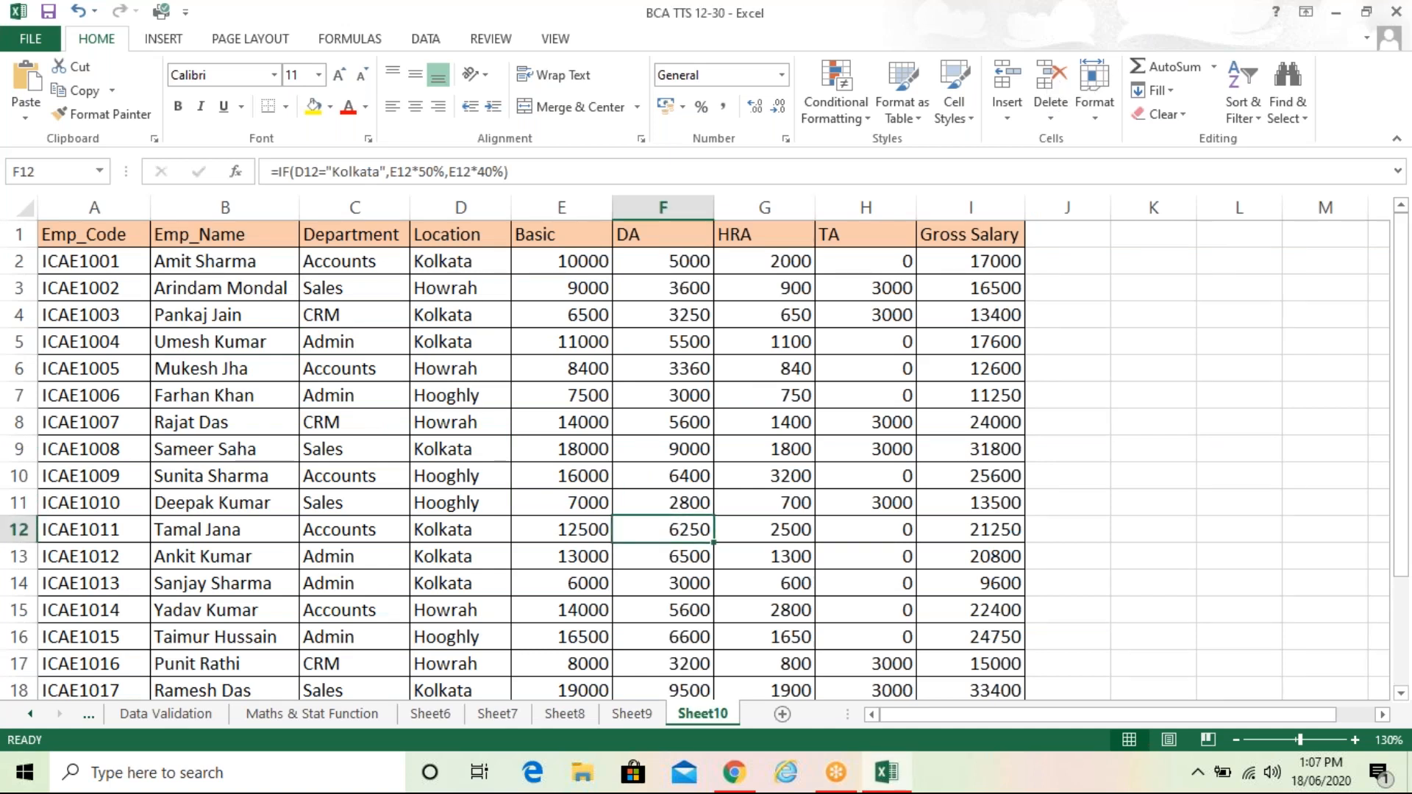
click(663, 557)
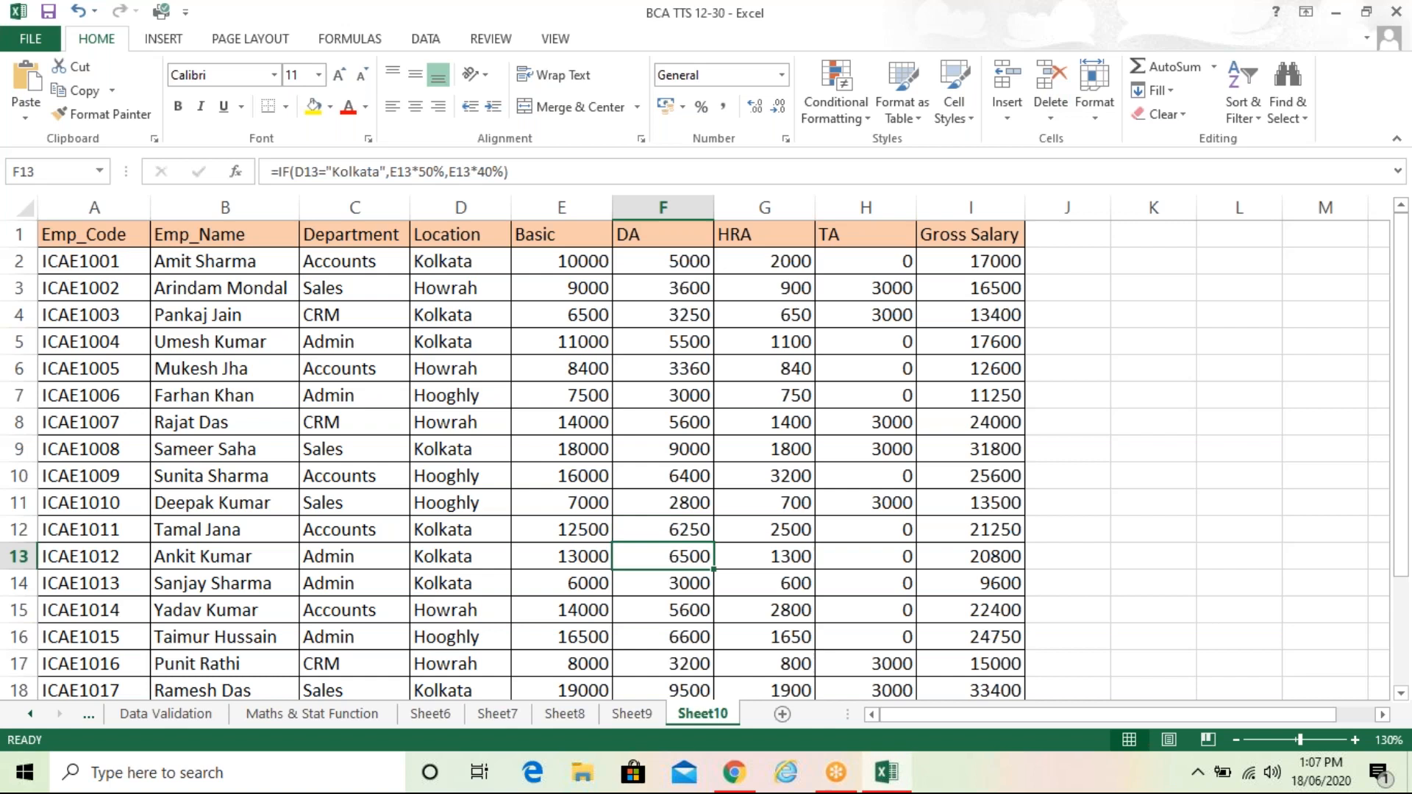
key(Down)
key(Down)
key(Down)
key(Down)
key(Down)
key(Down)
key(Down)
key(Down)
key(Down)
key(Down)
key(Down)
key(Down)
key(Down)
key(Down)
key(Down)
key(Down)
key(Down)
key(Down)
key(Down)
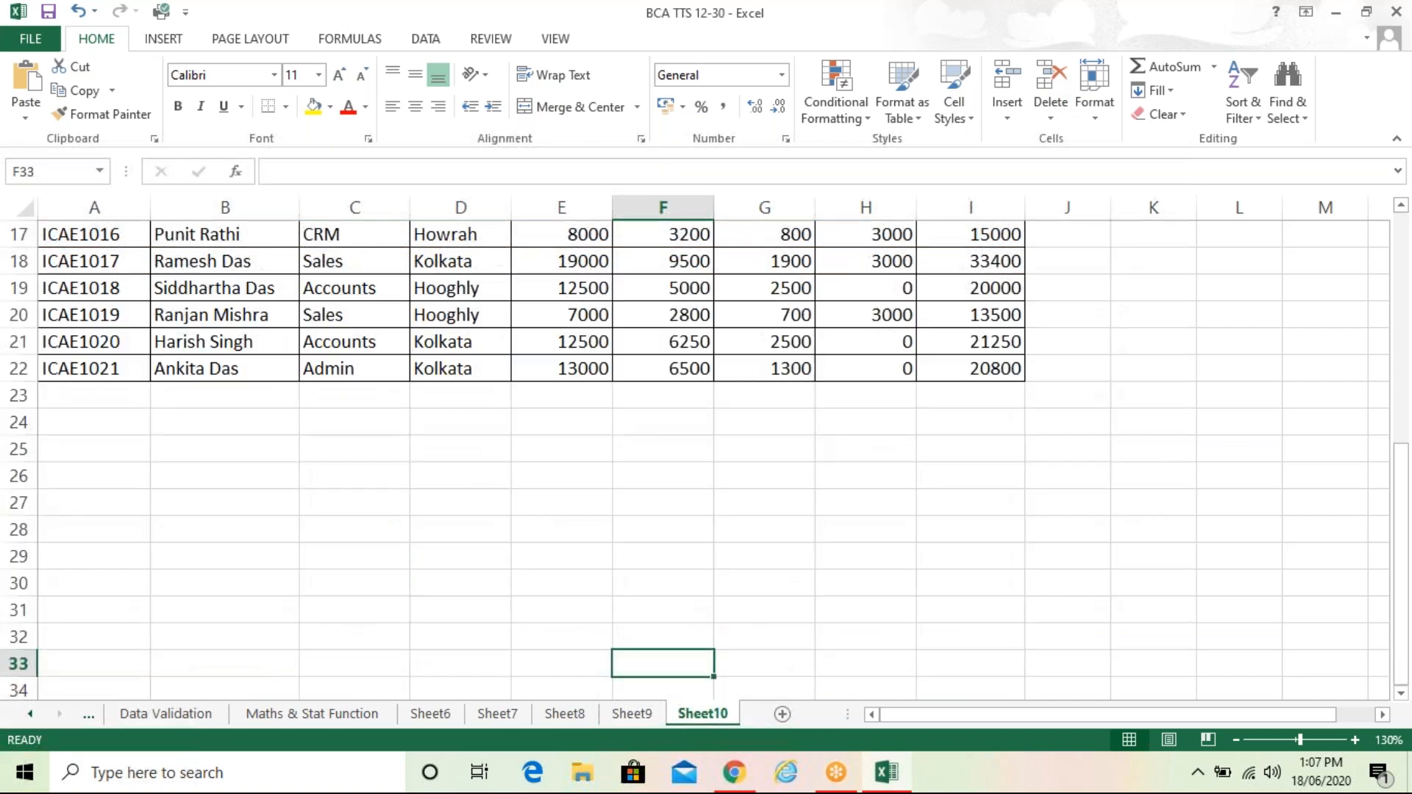
key(Up)
key(Up)
key(Up)
key(Up)
key(Up)
key(Up)
key(Up)
key(Up)
key(Up)
key(Up)
key(Up)
key(Up)
key(Up)
key(Up)
key(Up)
key(Up)
key(Up)
key(Up)
key(Up)
key(Up)
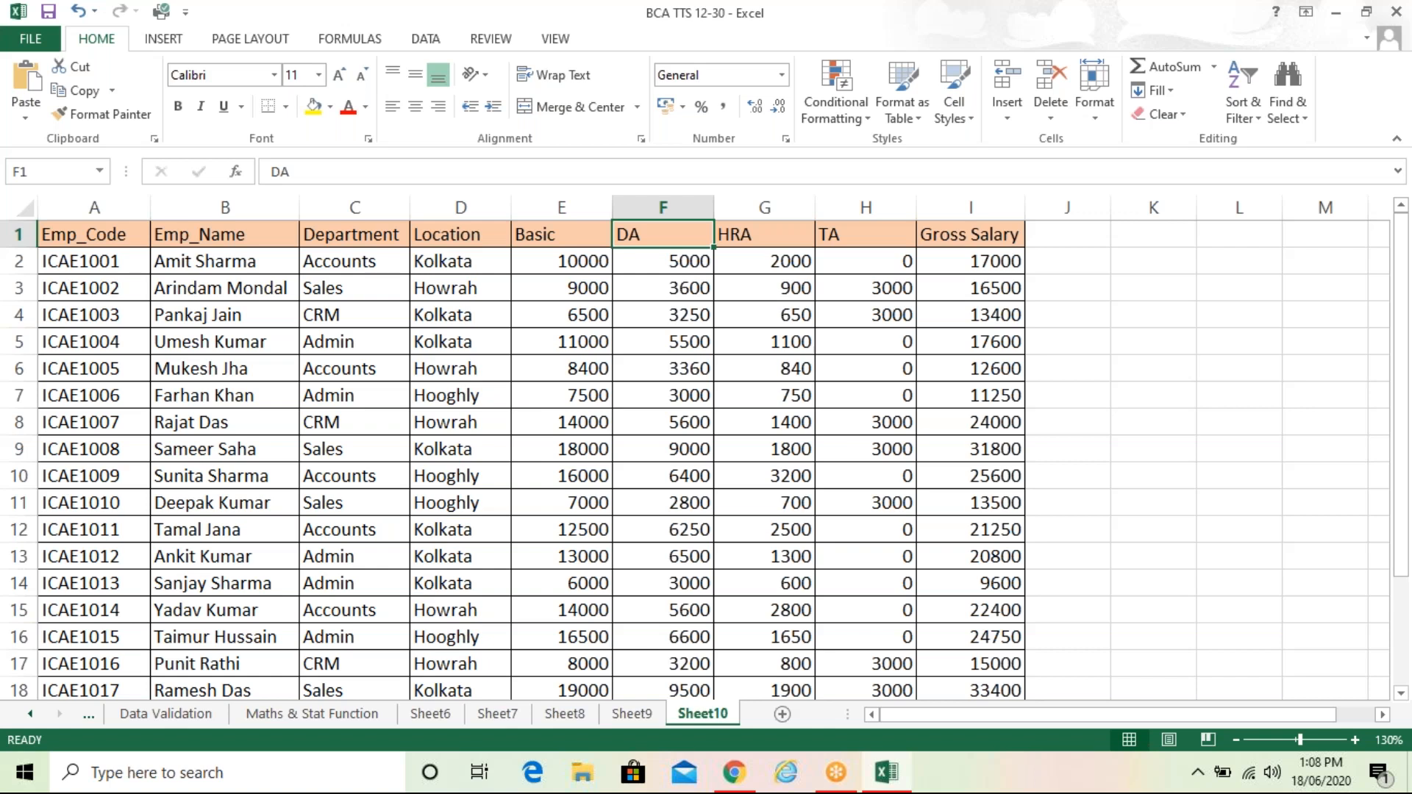
click(1162, 359)
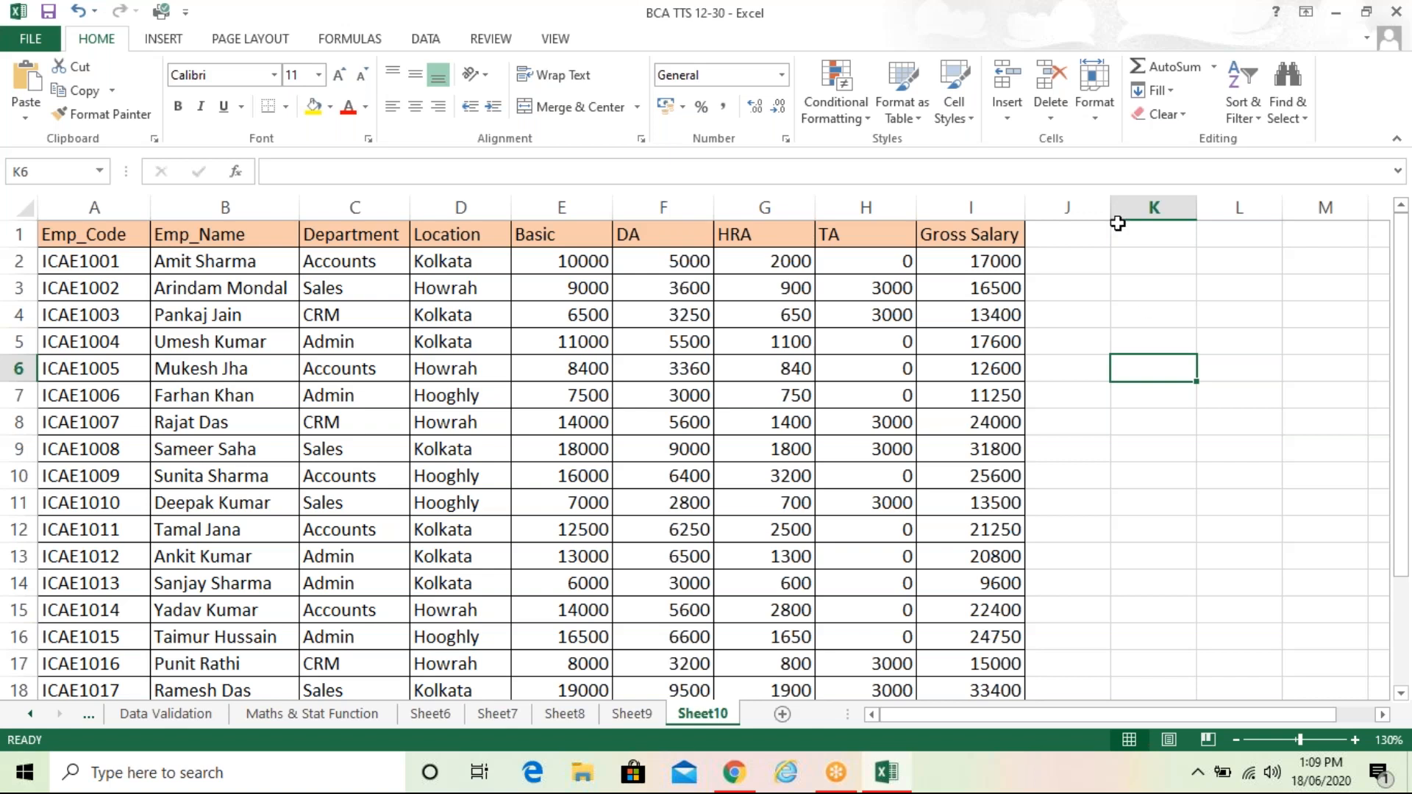
click(1041, 19)
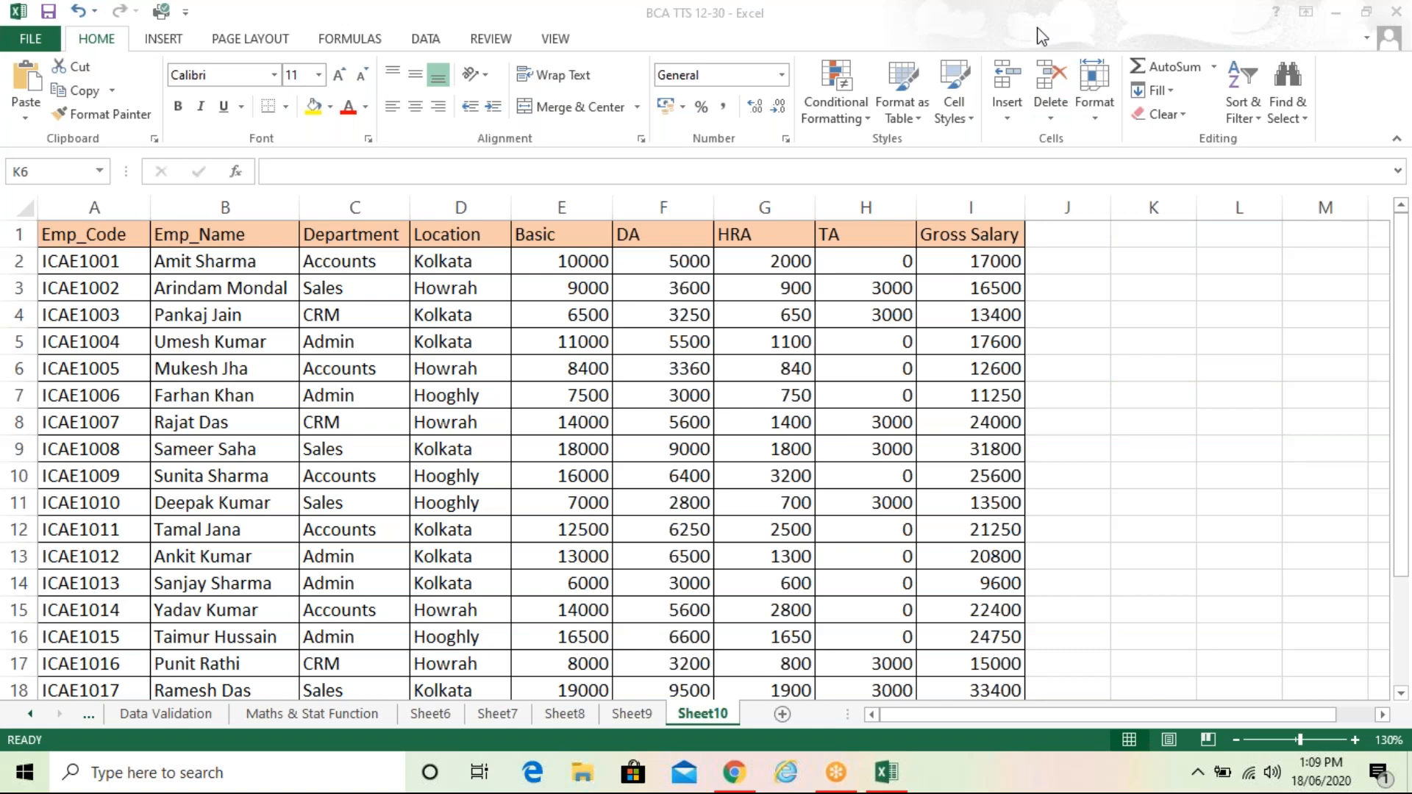
click(1153, 309)
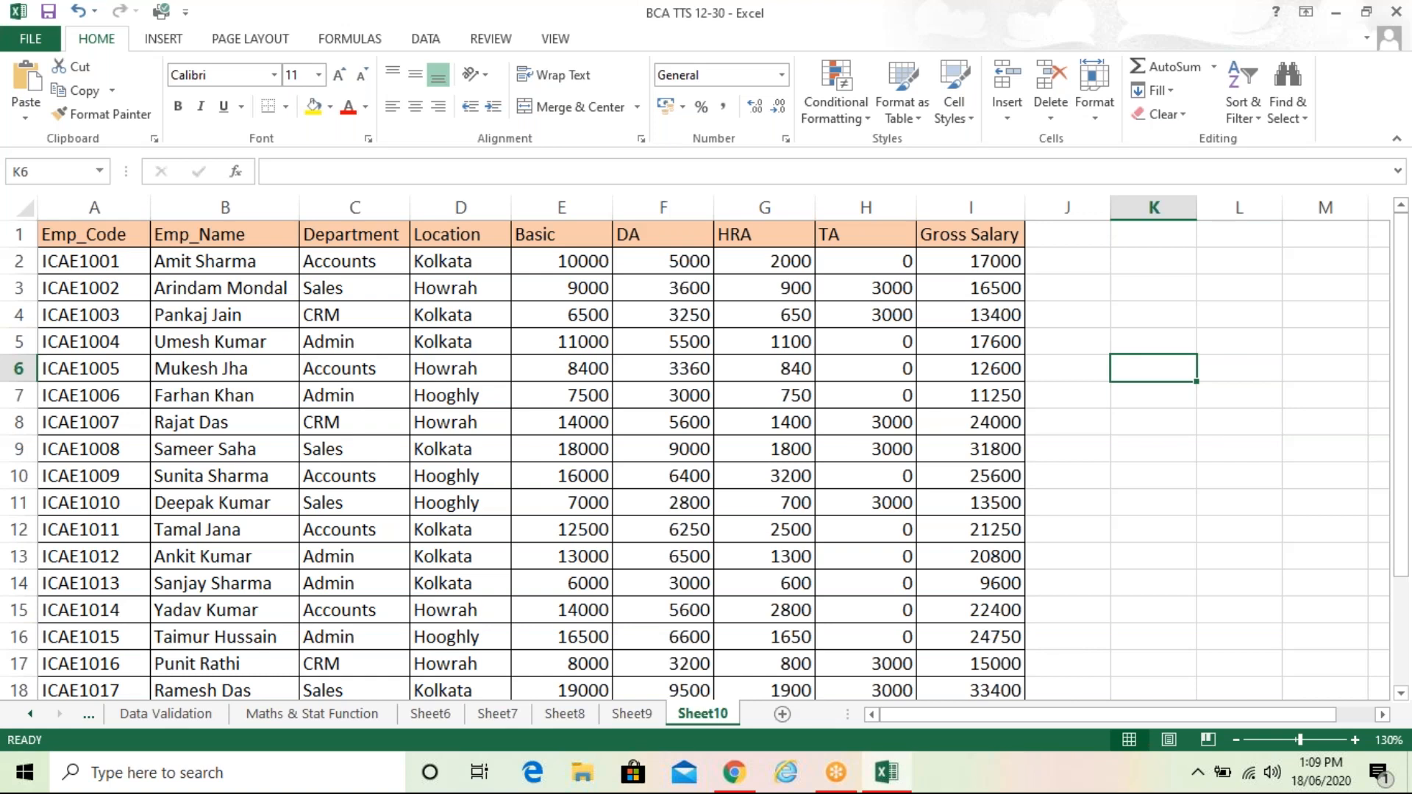
click(1115, 307)
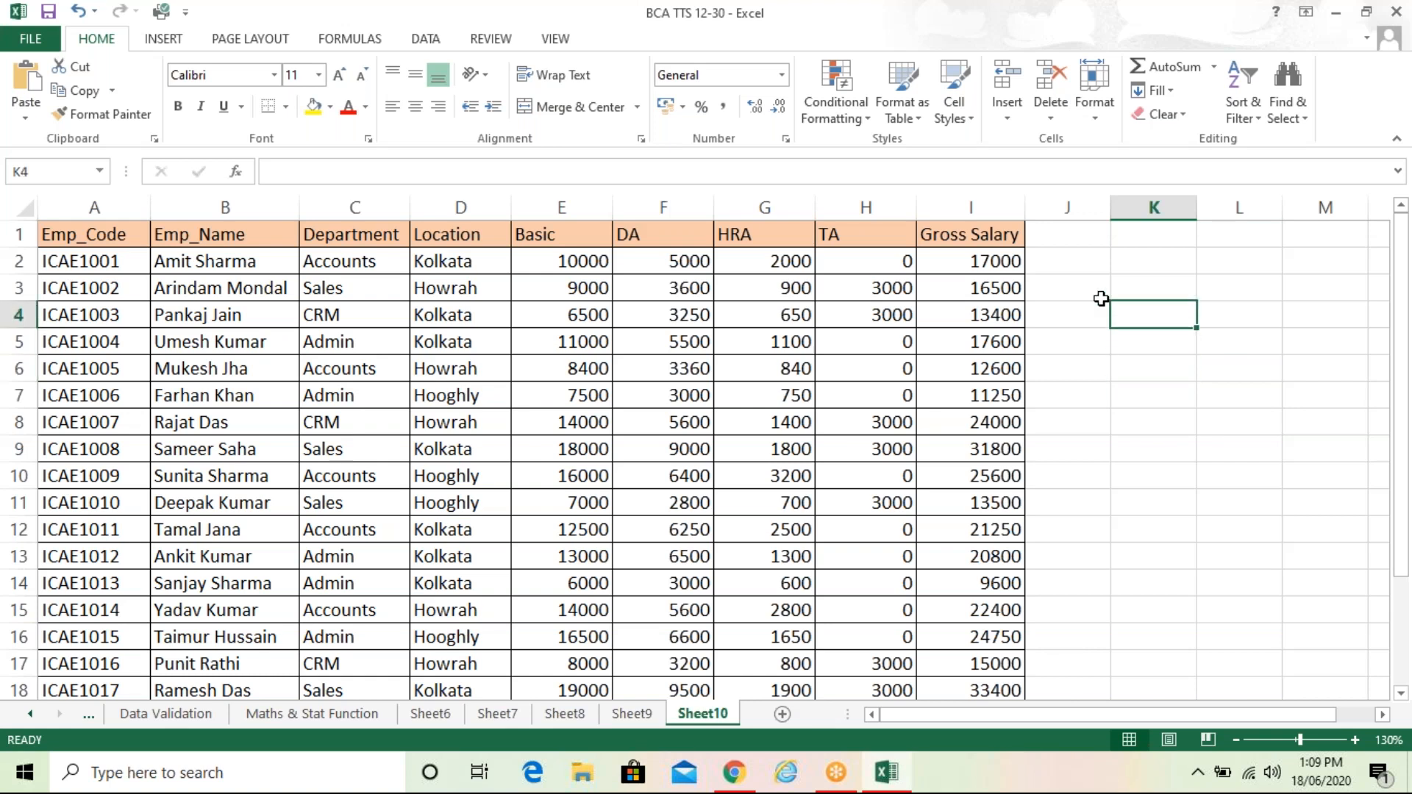
click(425, 38)
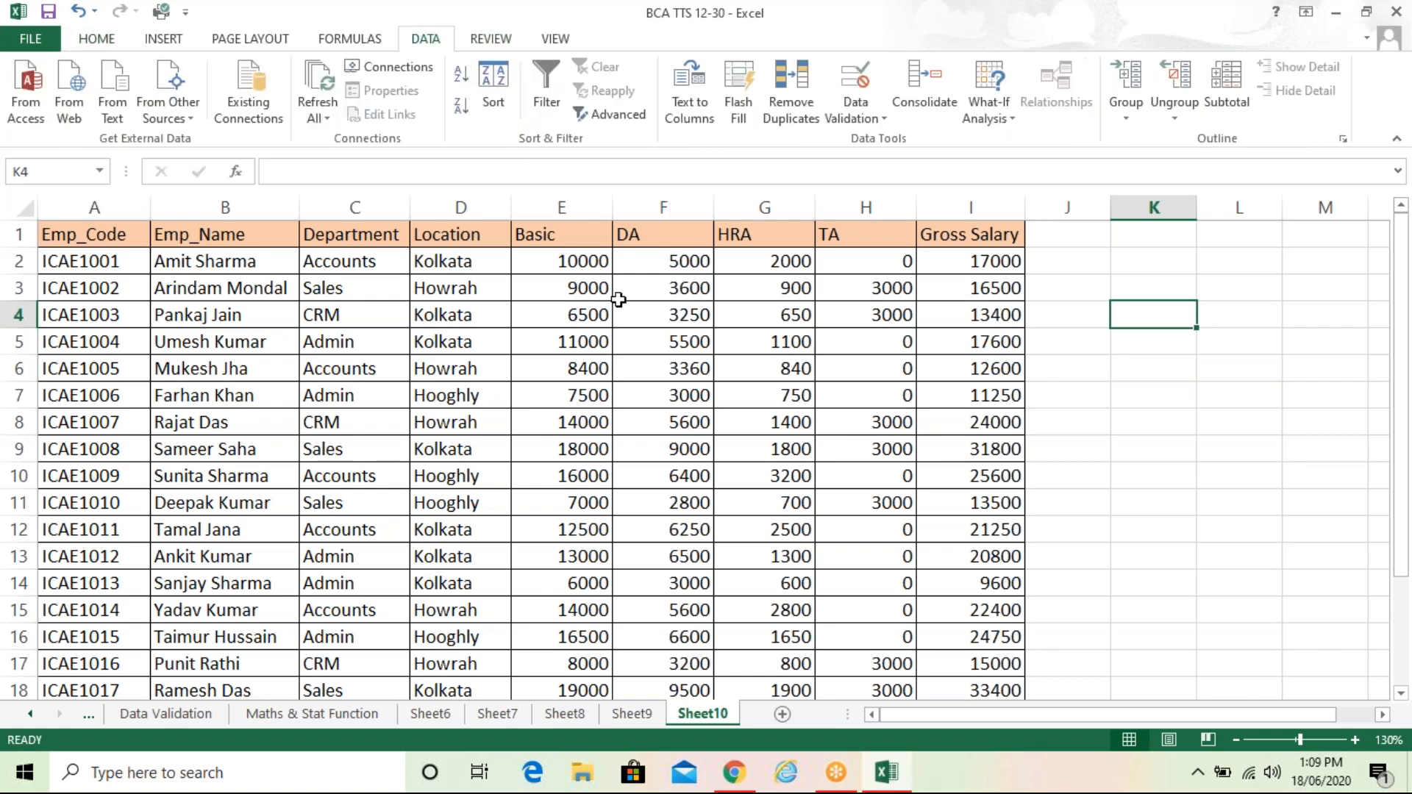
click(625, 291)
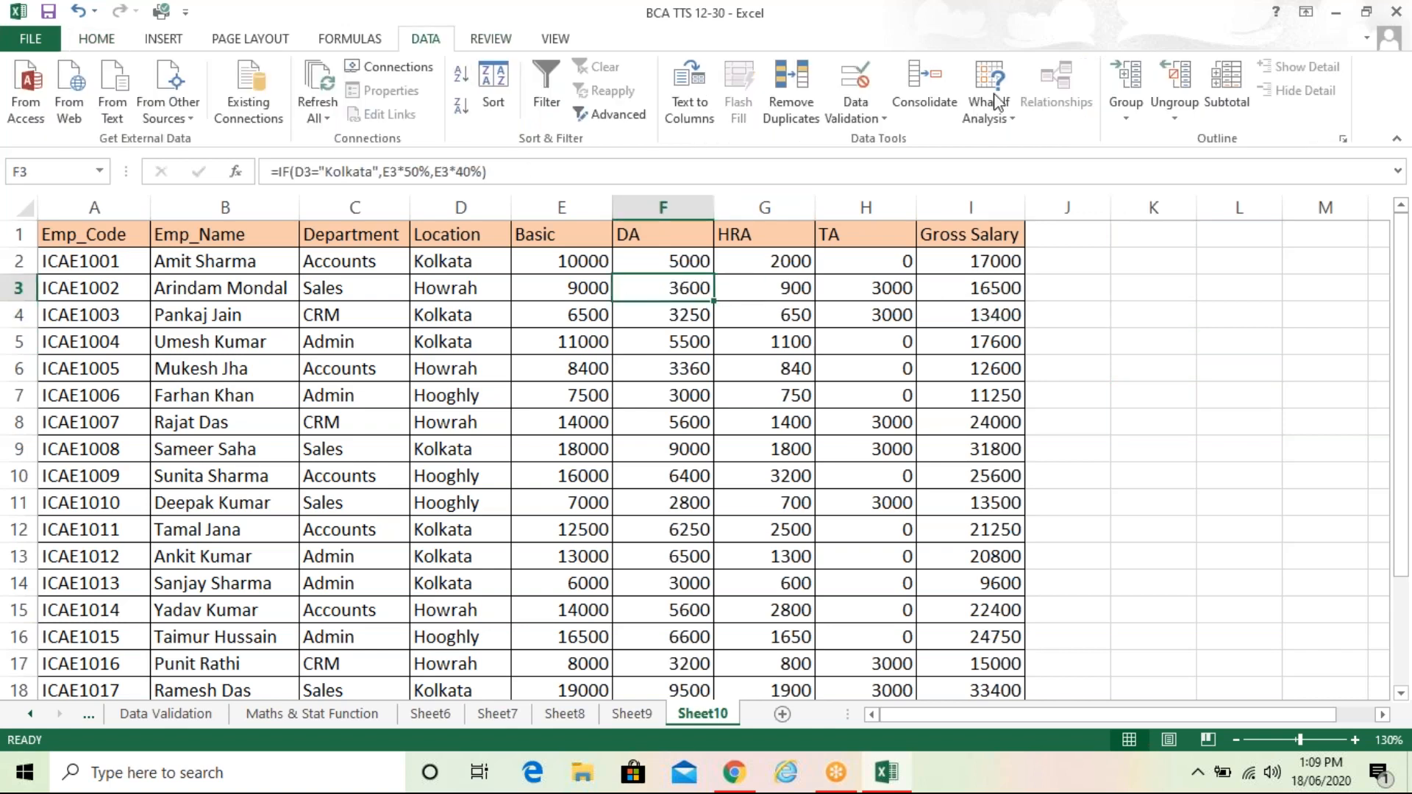
click(1033, 35)
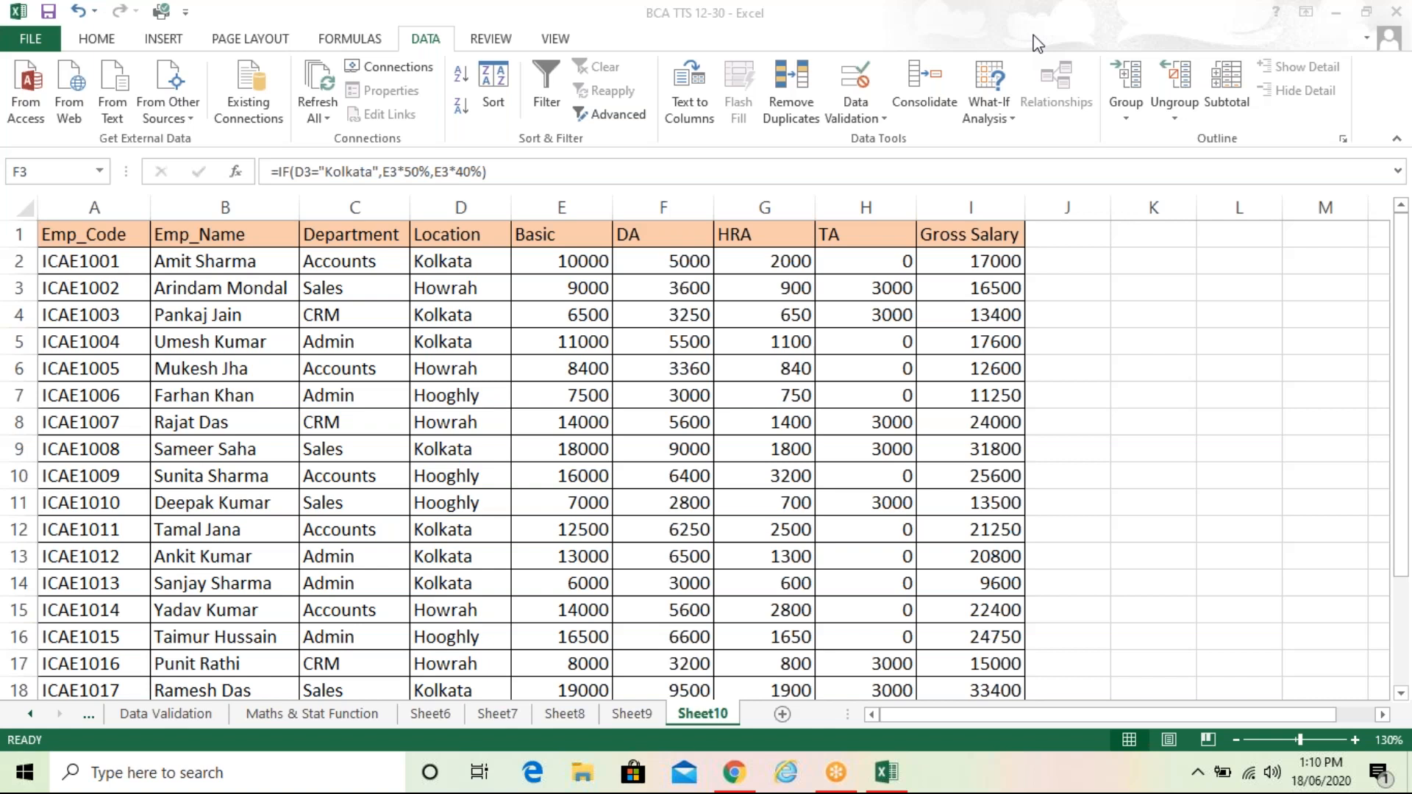
click(1137, 313)
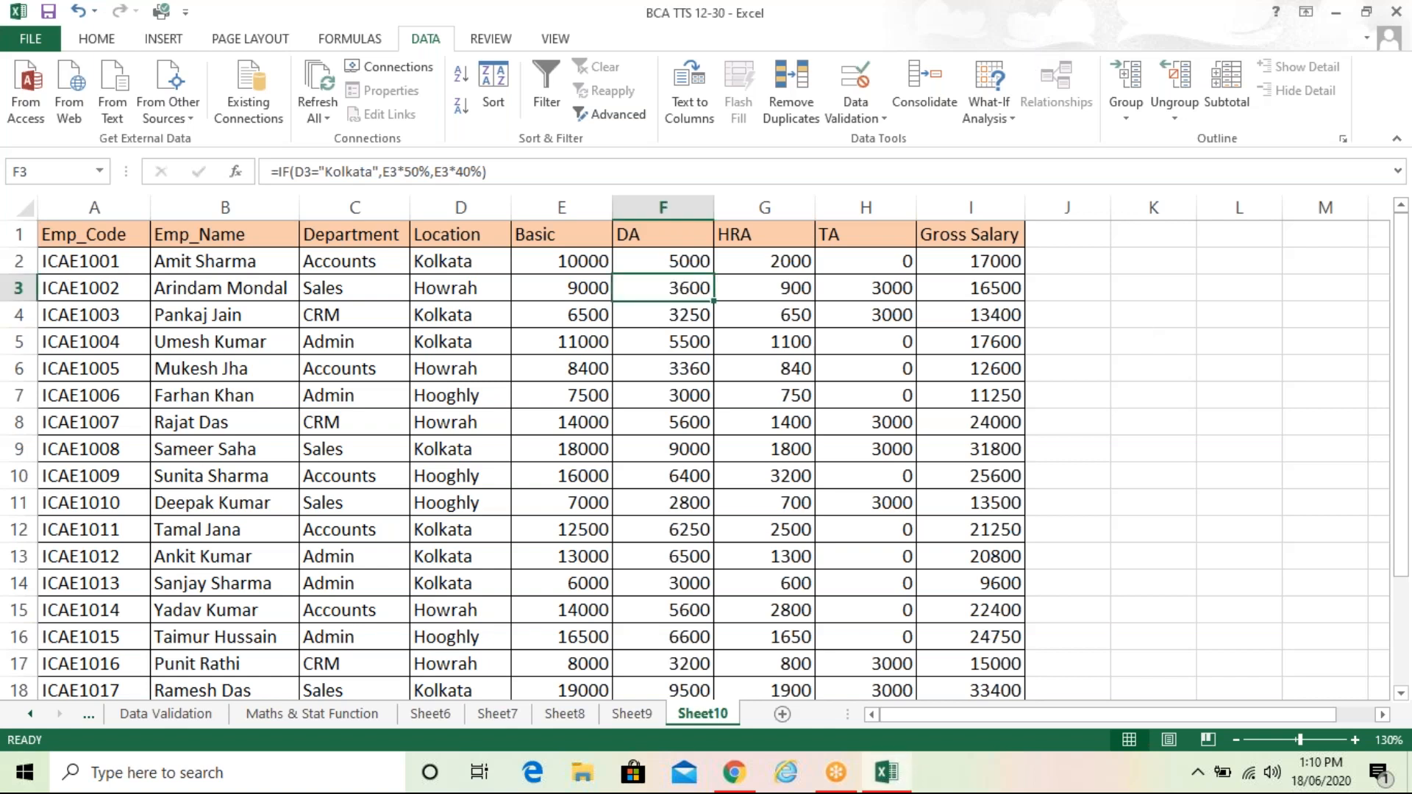
click(932, 318)
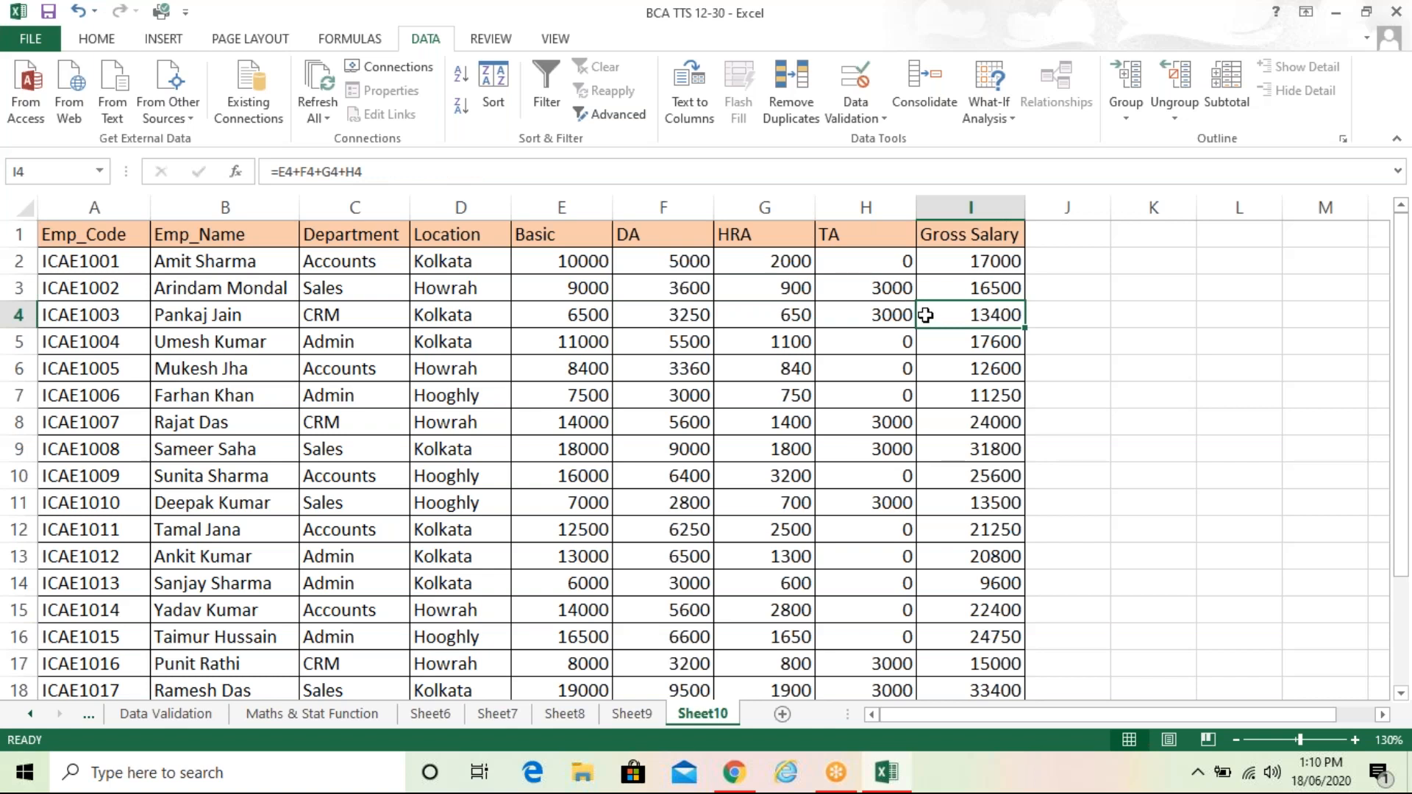
click(101, 42)
click(1151, 294)
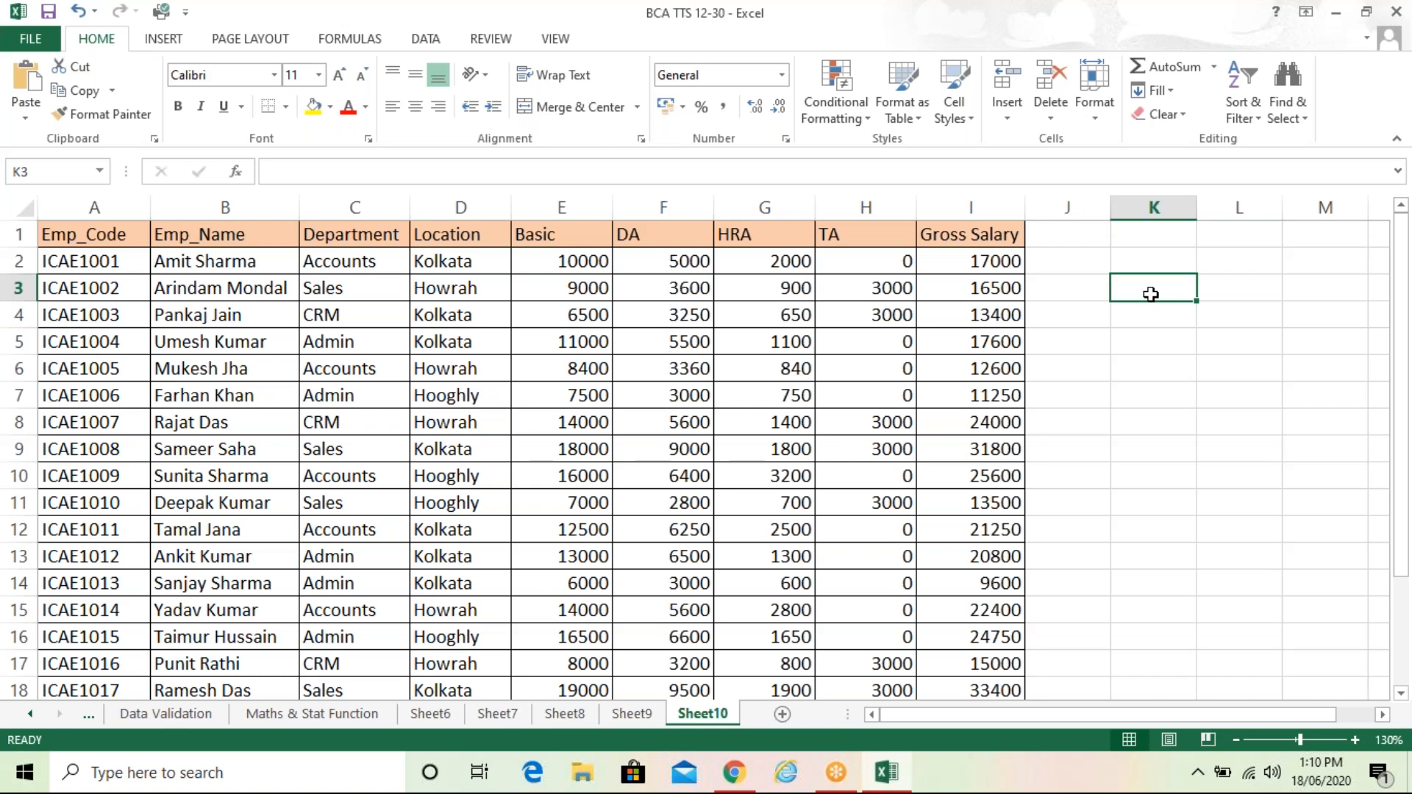
click(427, 39)
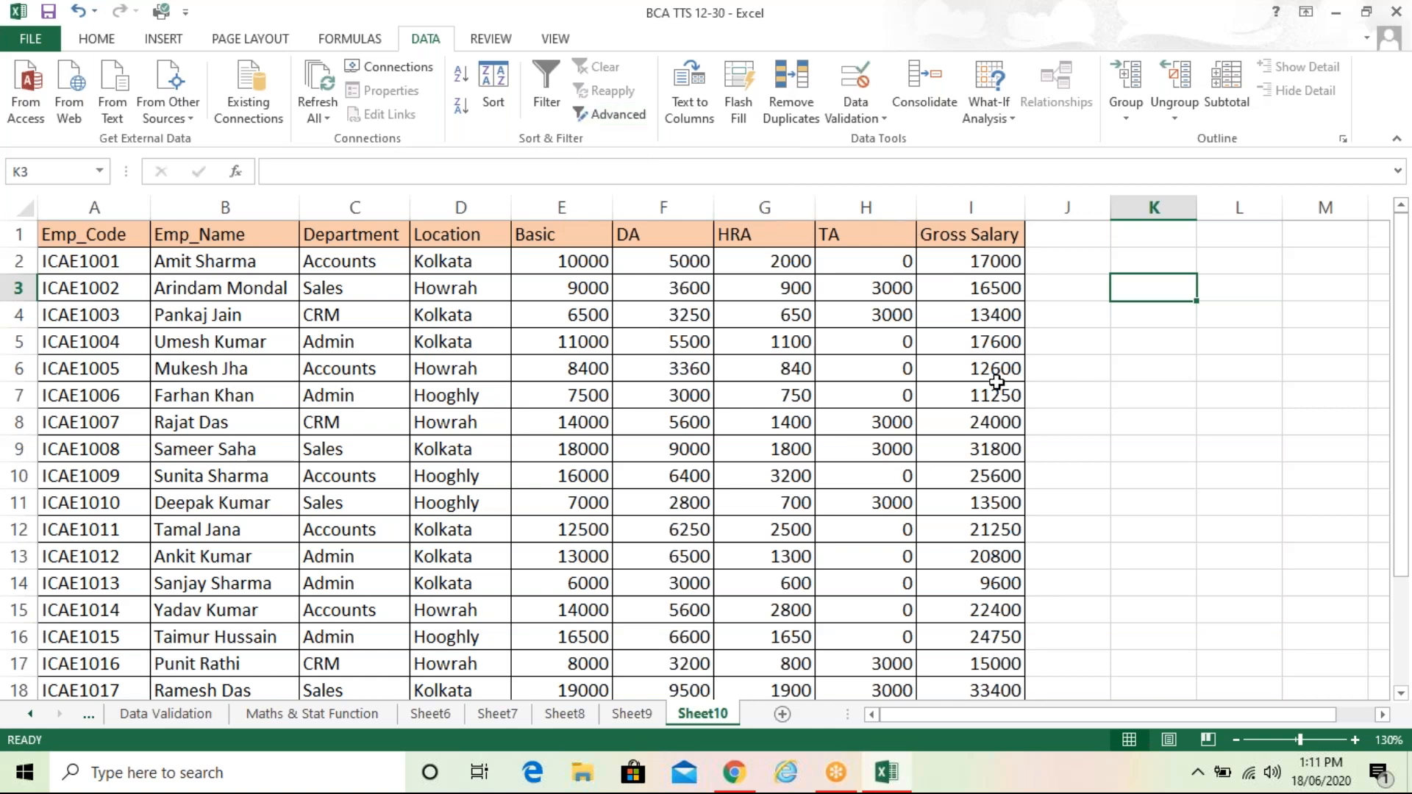
click(1104, 421)
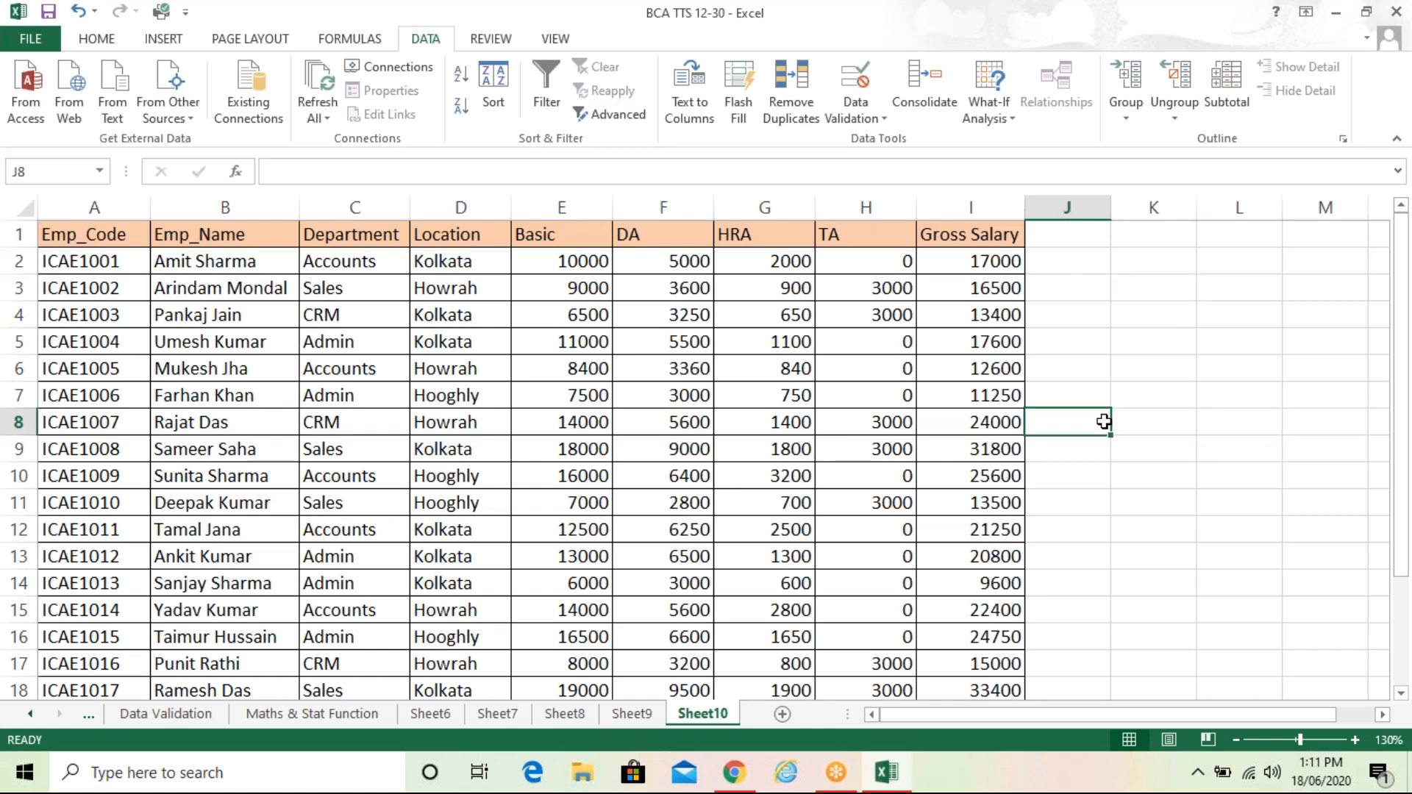
click(1166, 409)
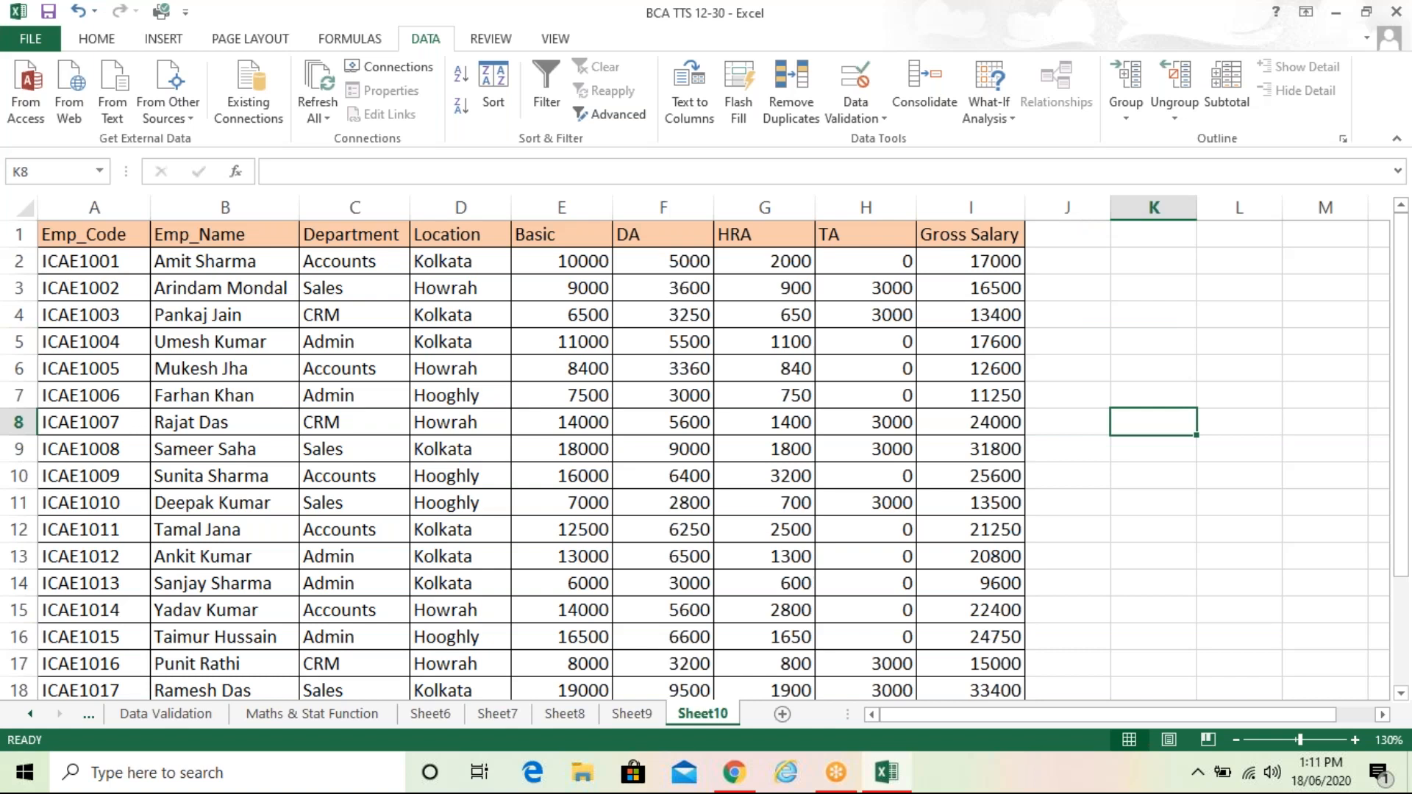
click(1137, 360)
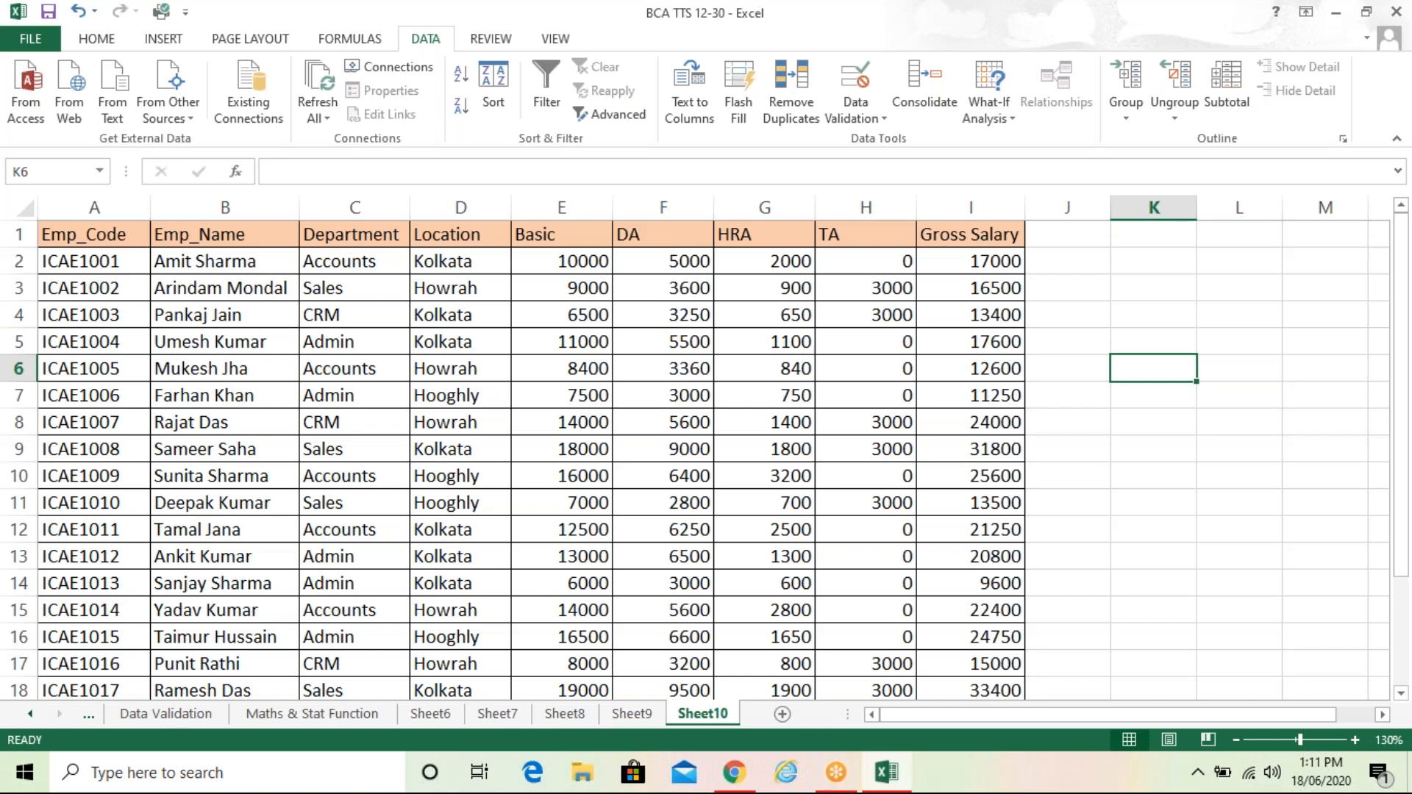
Turn on filtering for the employee salary table on Sheet10 so every column header gets a filter arrow
click(469, 309)
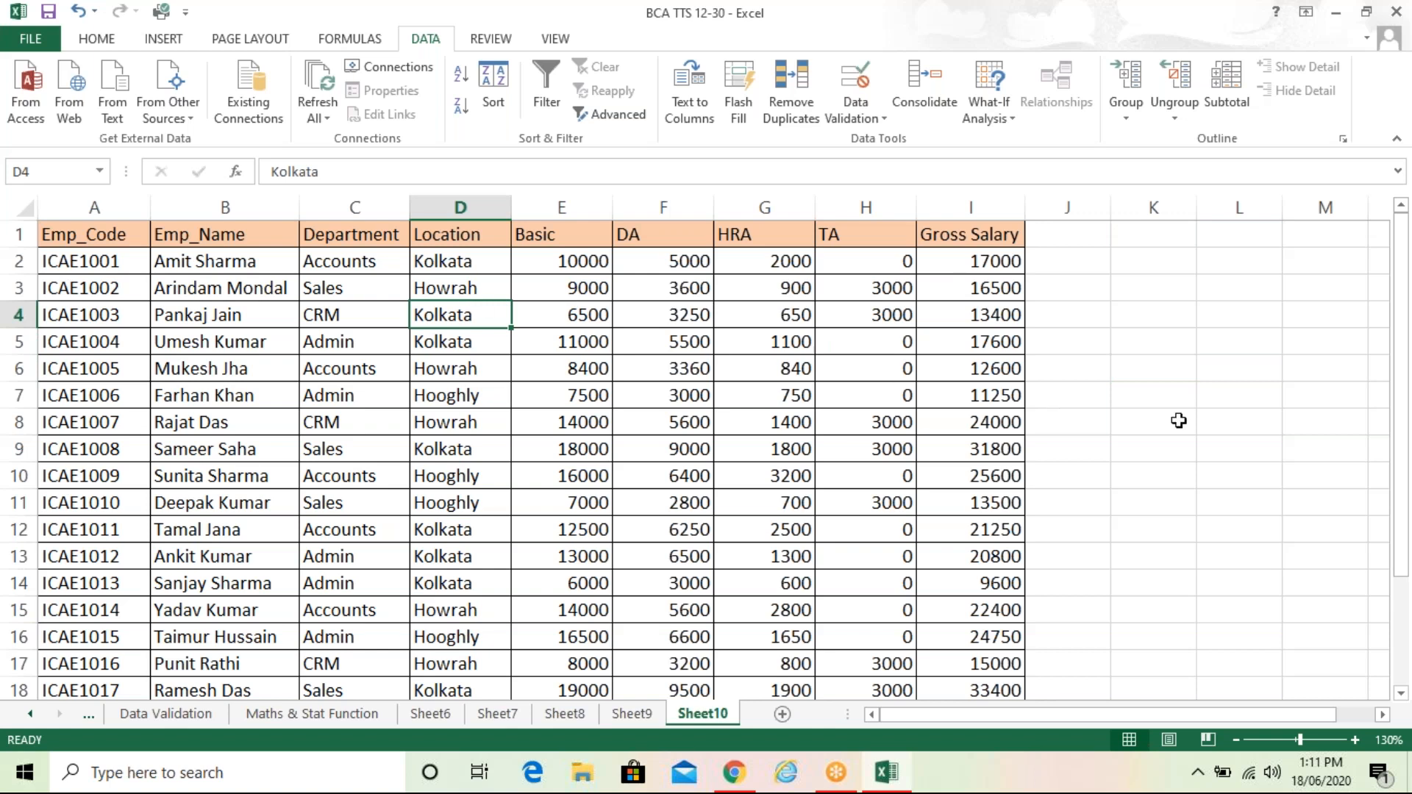
click(637, 432)
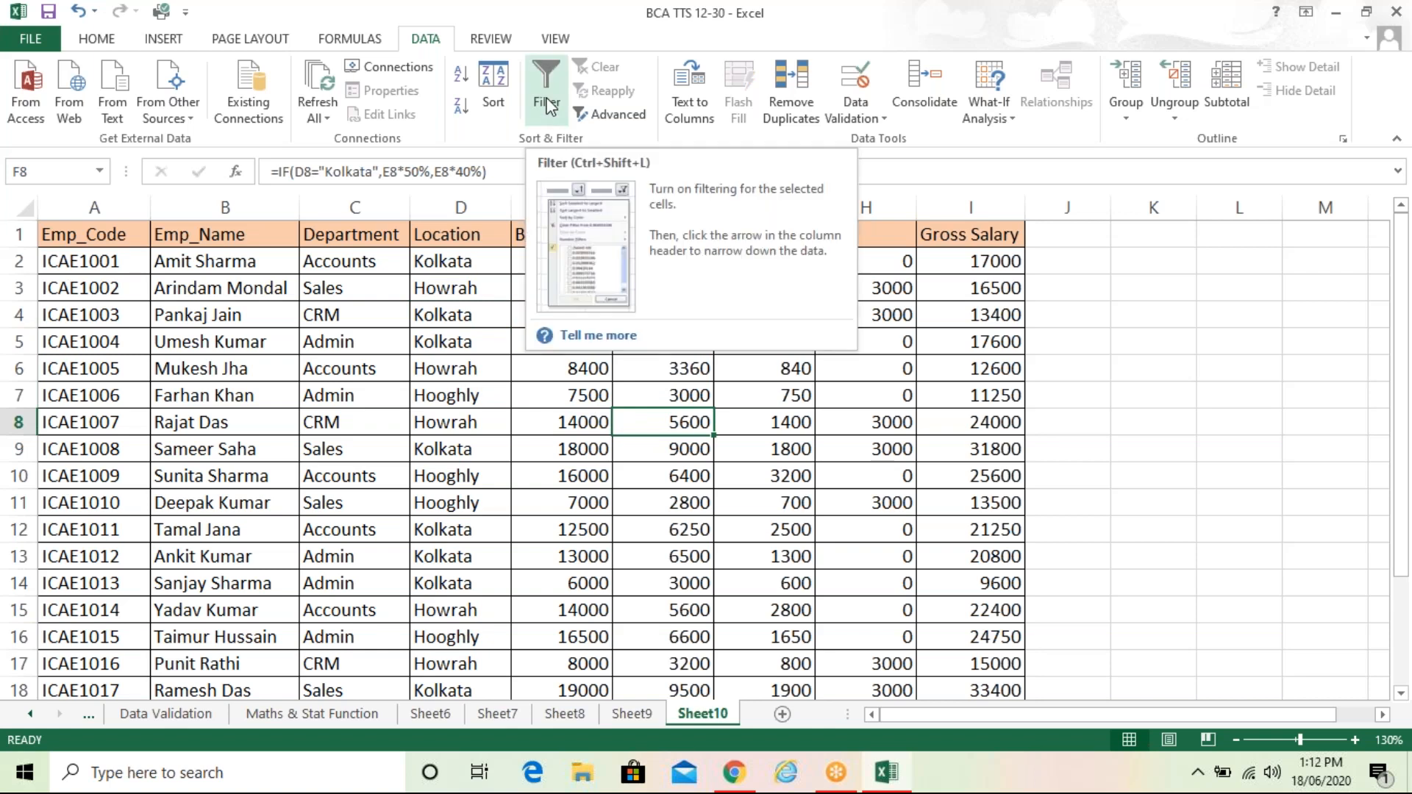
click(295, 394)
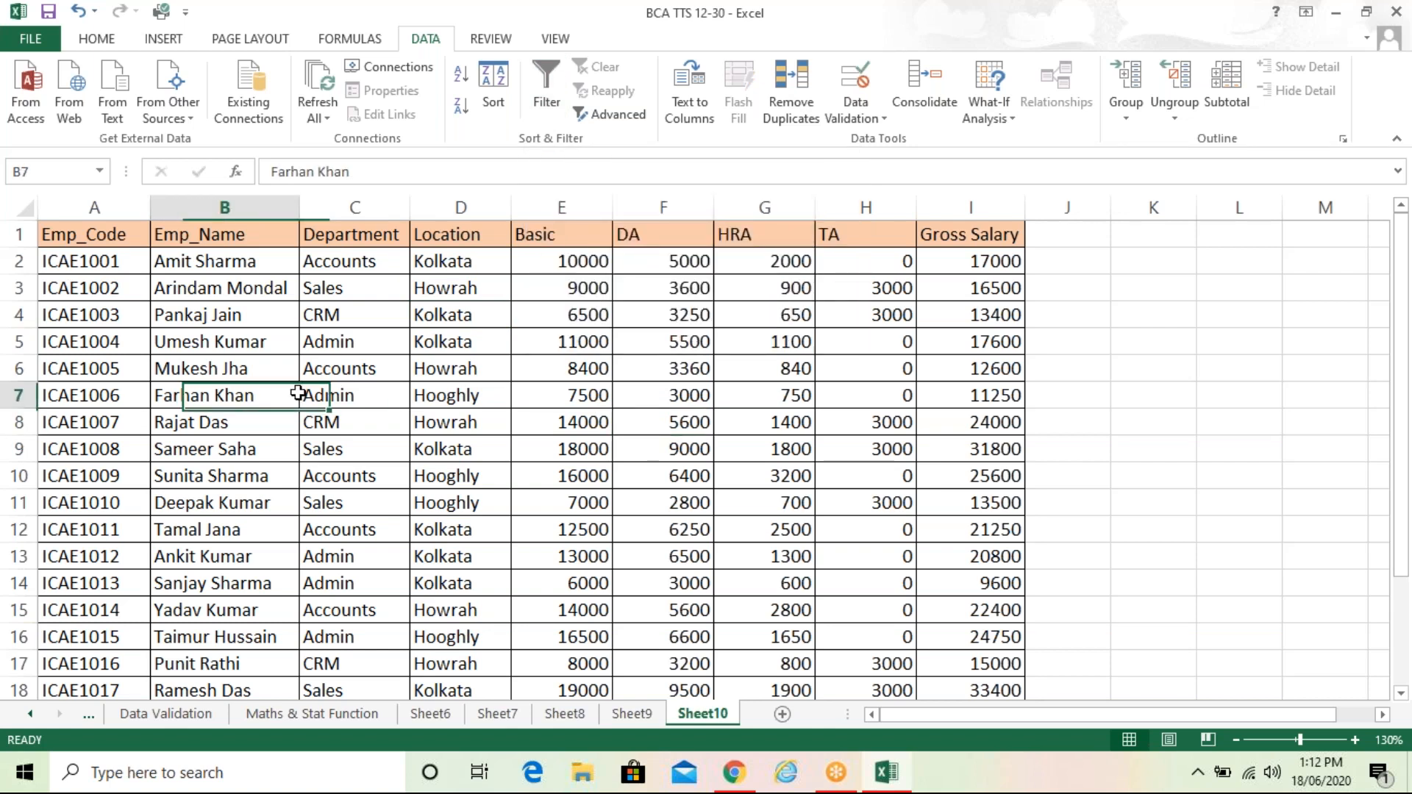
click(542, 83)
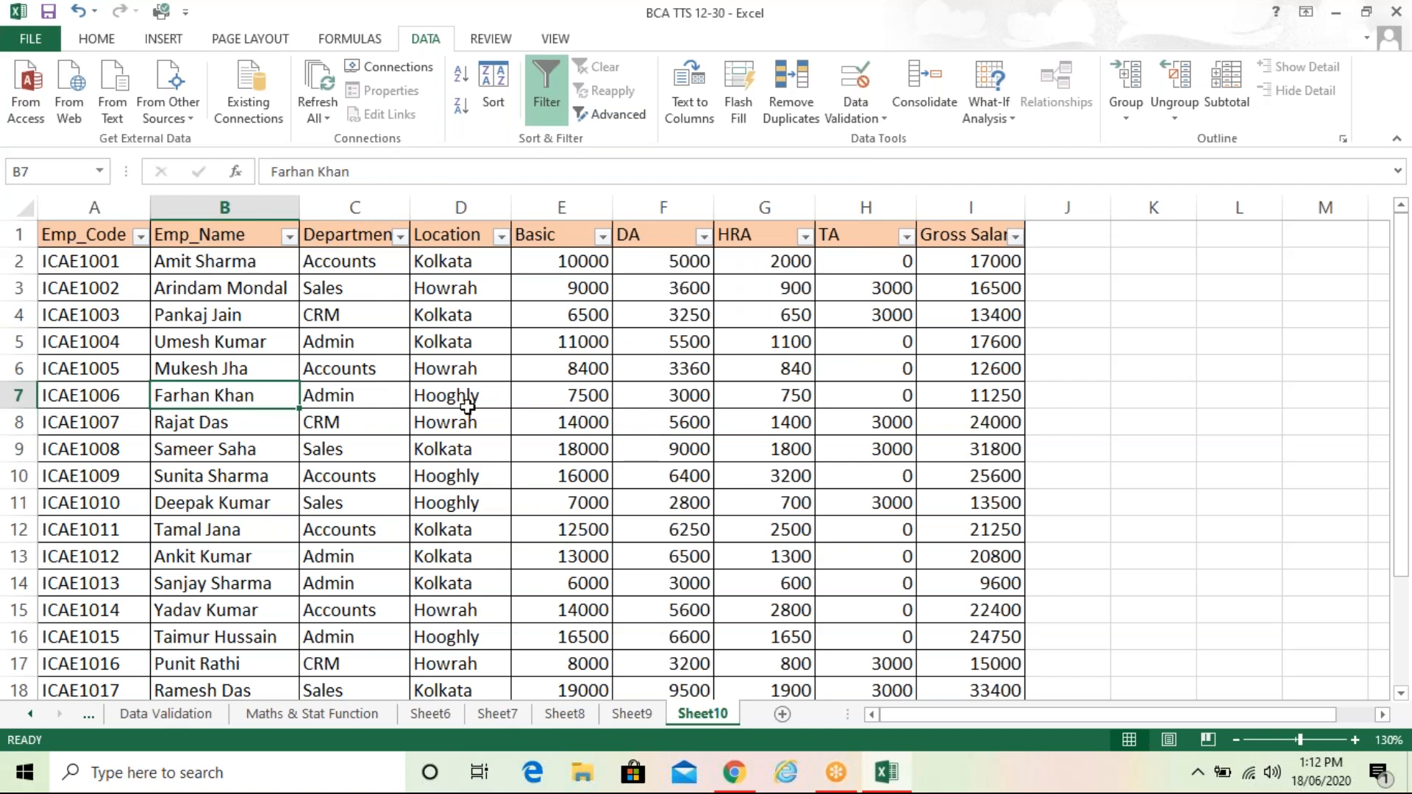
click(467, 407)
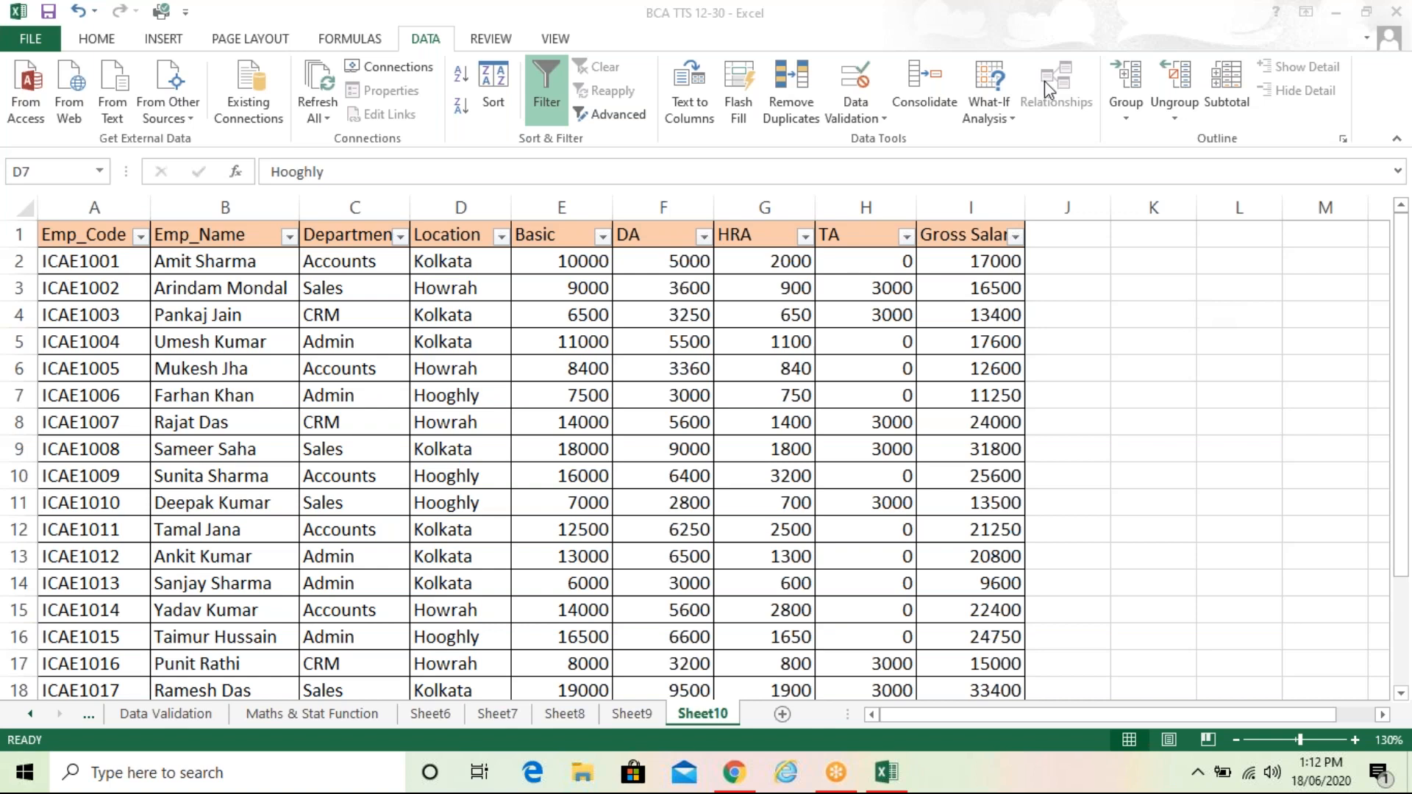
click(732, 375)
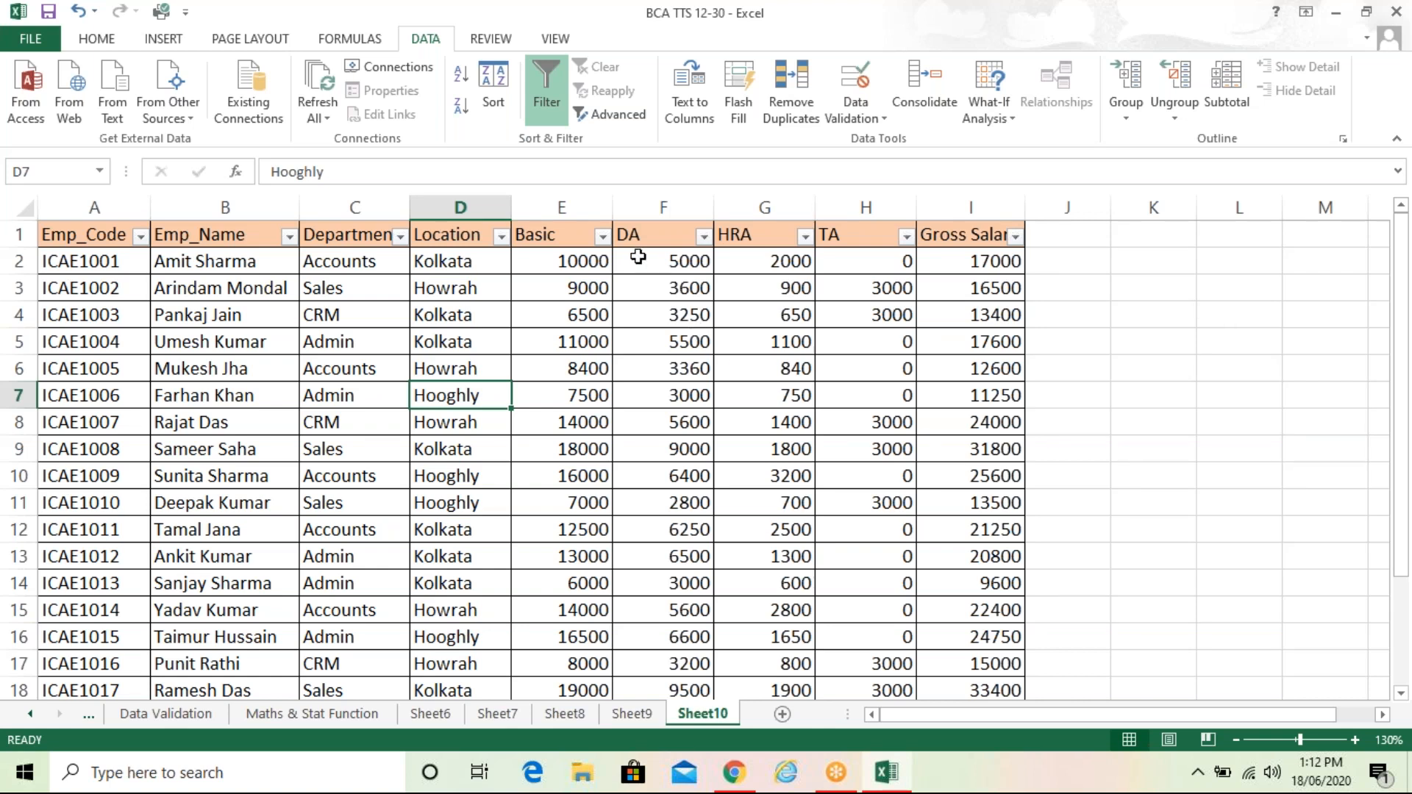
Remove the filter arrows from the employee salary table's headers and switch them back on
click(536, 92)
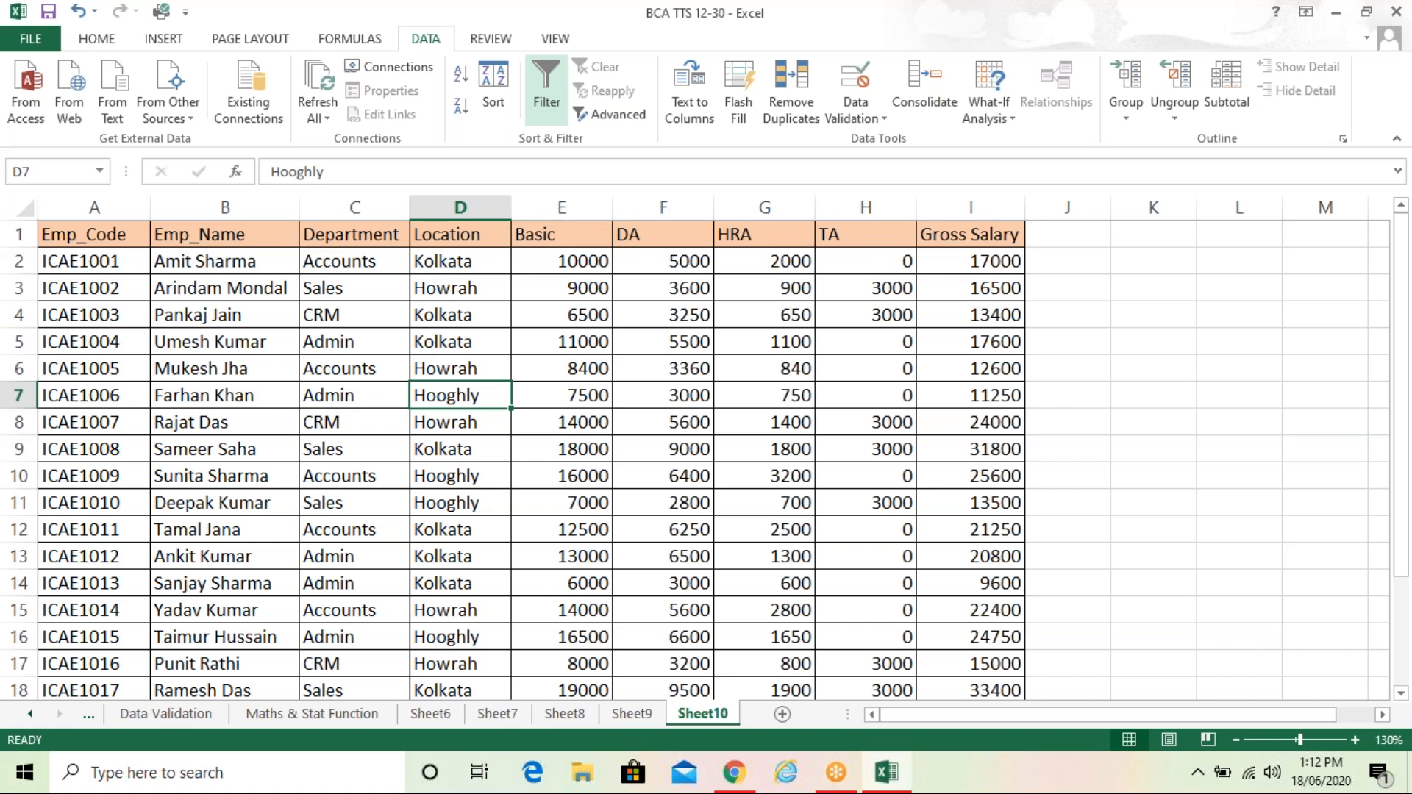
click(551, 88)
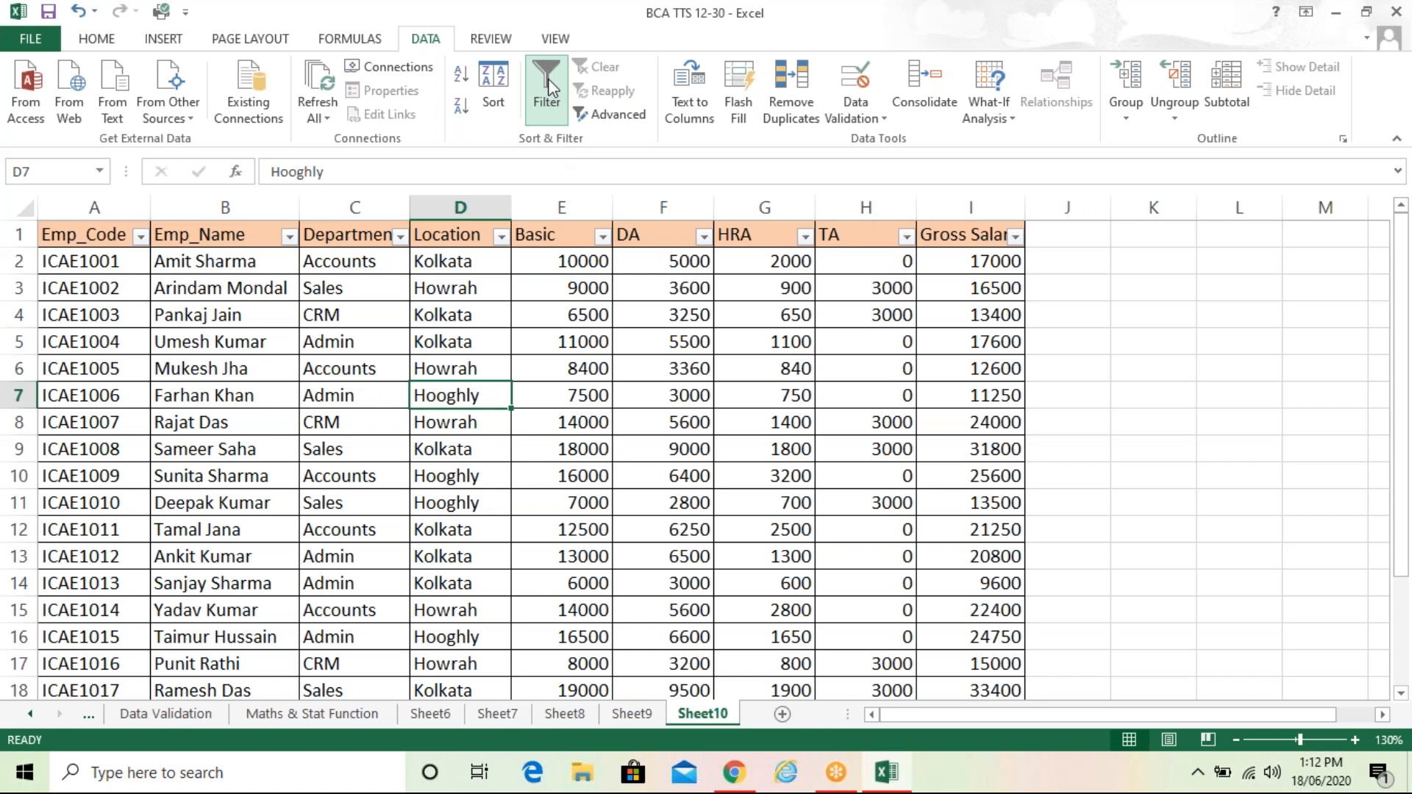
click(475, 298)
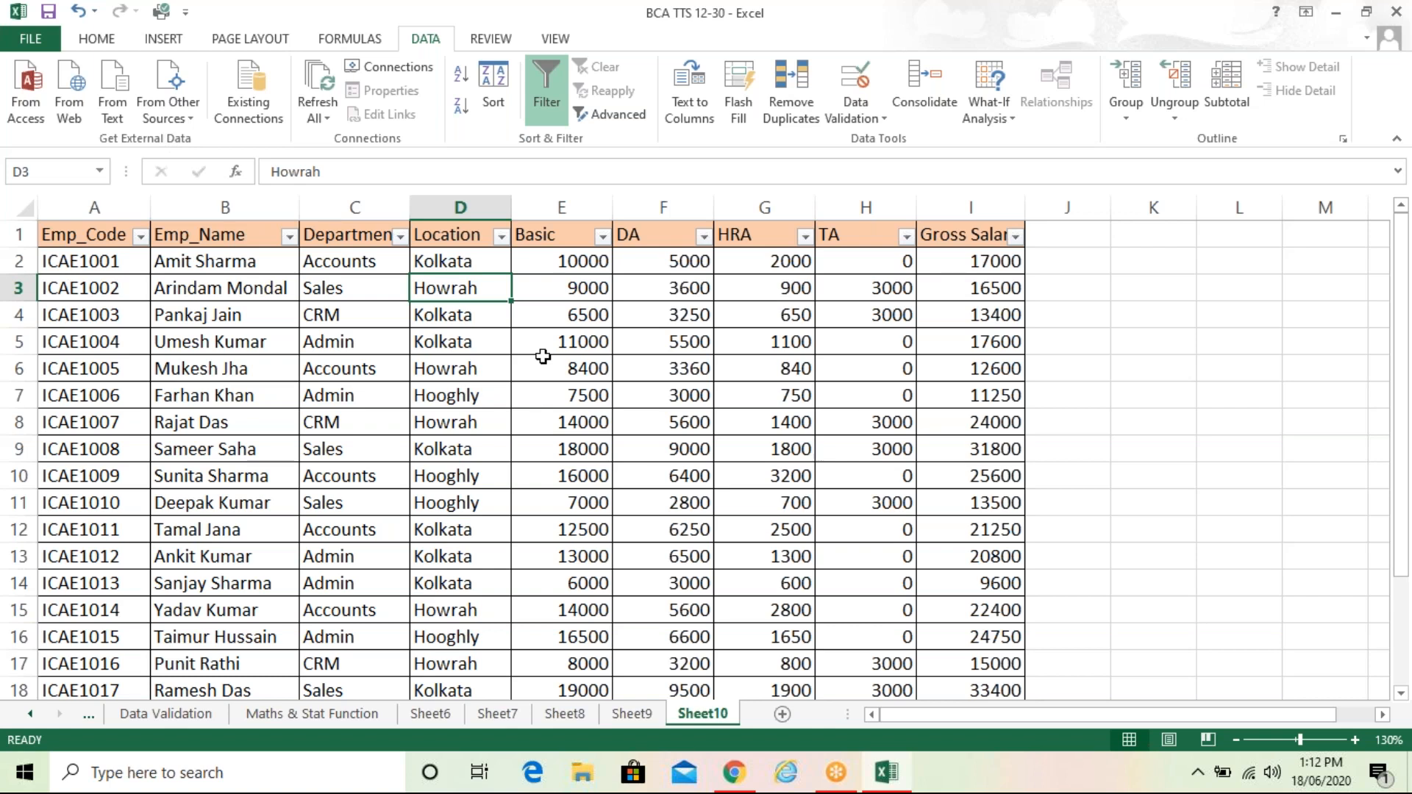
Examine the filter options of the Department and Location columns, including the value lists and the Text Filters conditions
click(400, 236)
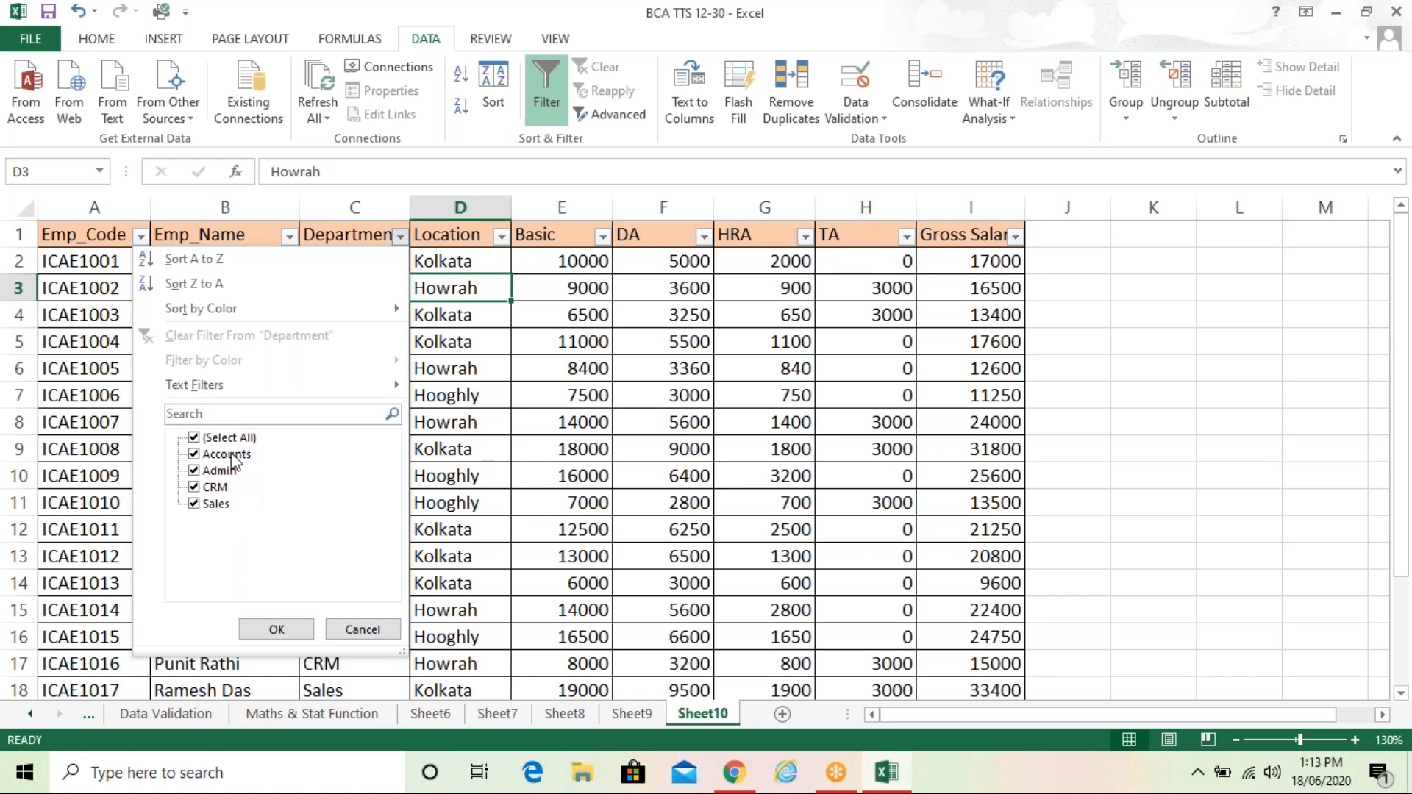
mouse_move(242, 388)
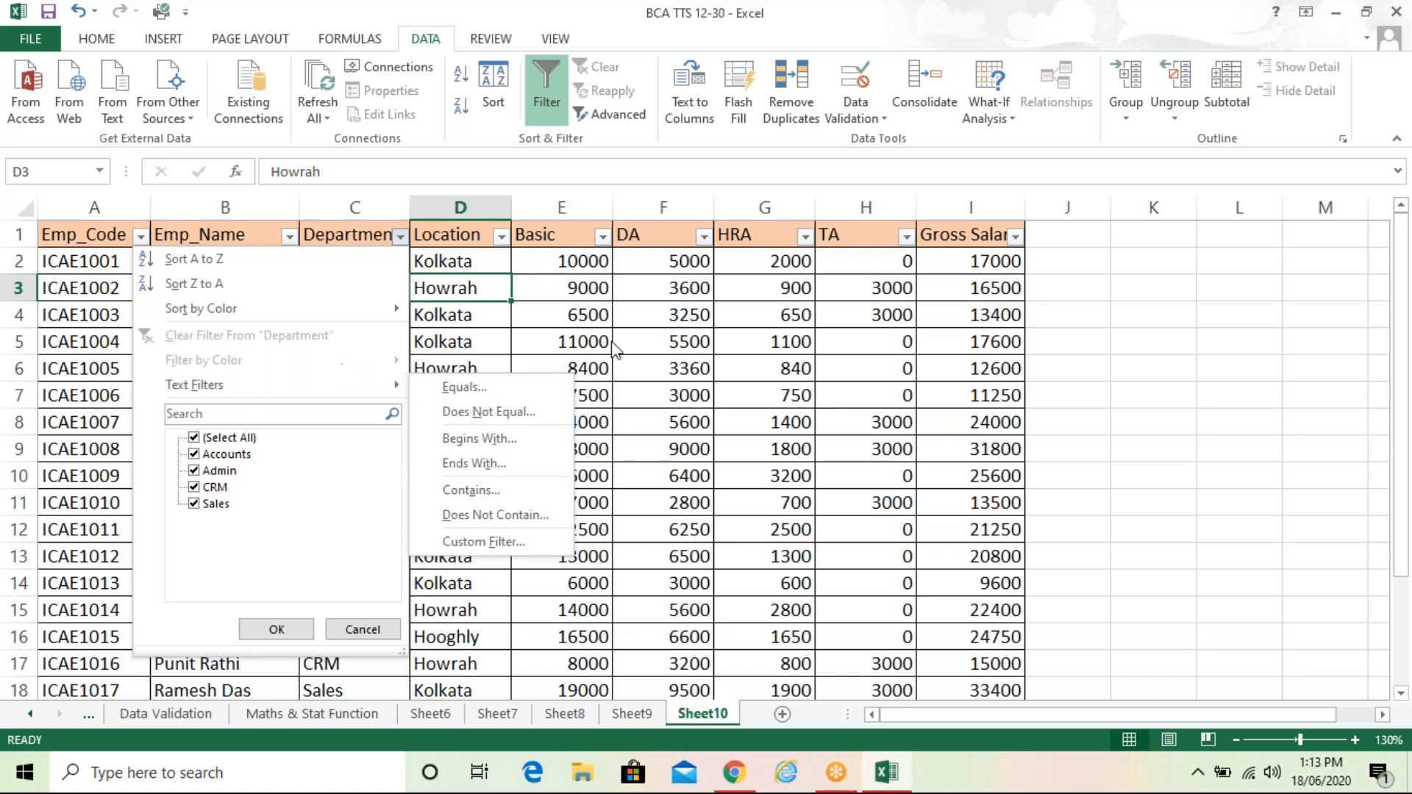
key(Escape)
key(Escape)
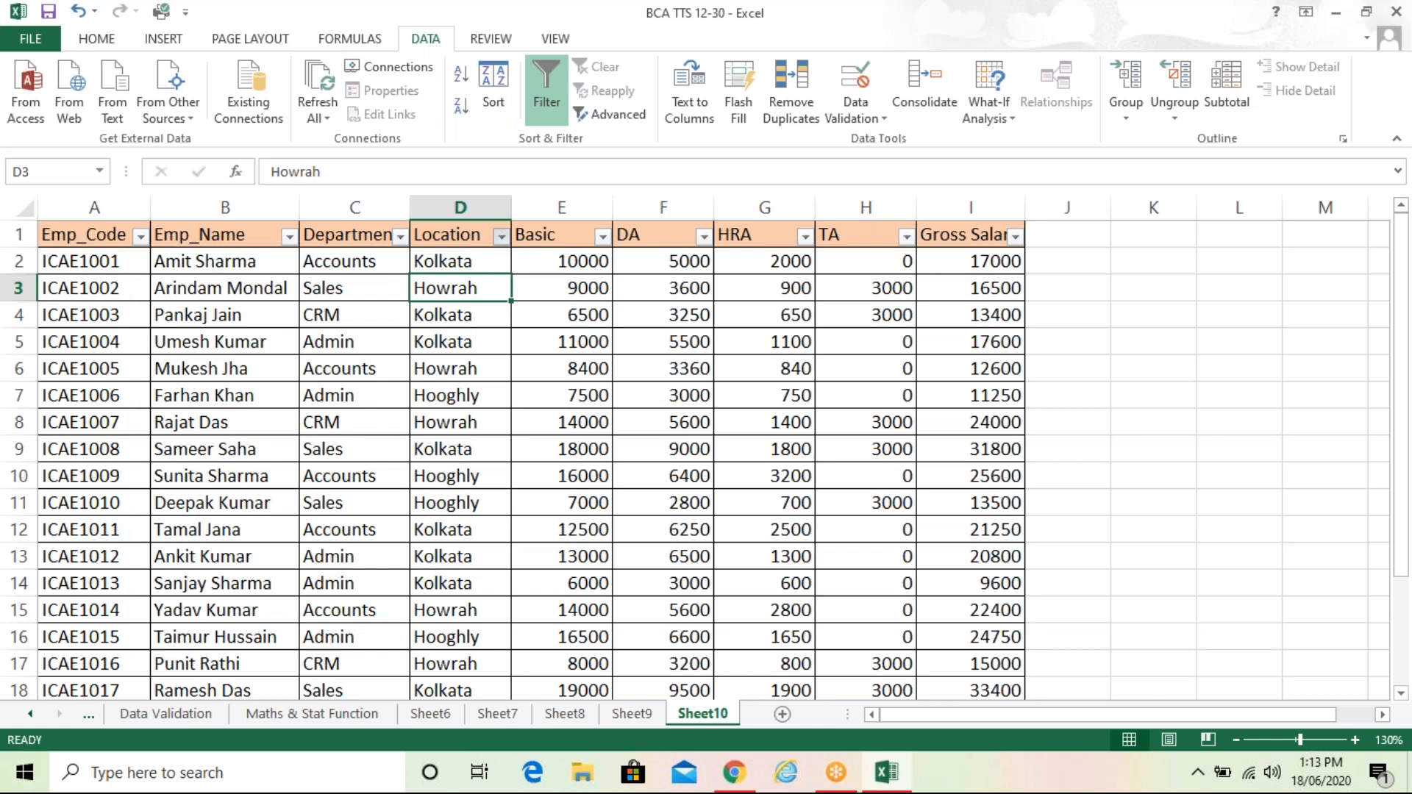
click(500, 236)
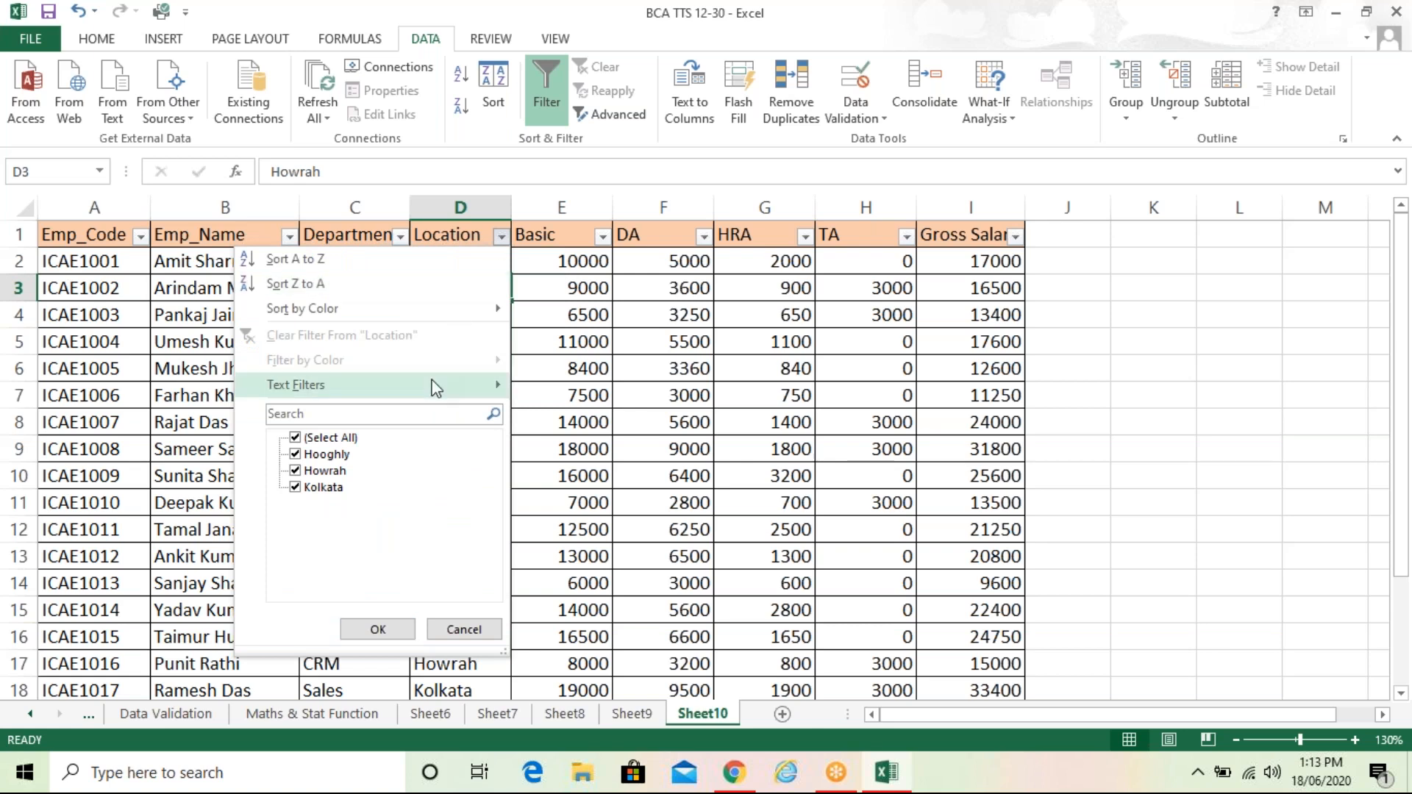
mouse_move(434, 382)
key(Escape)
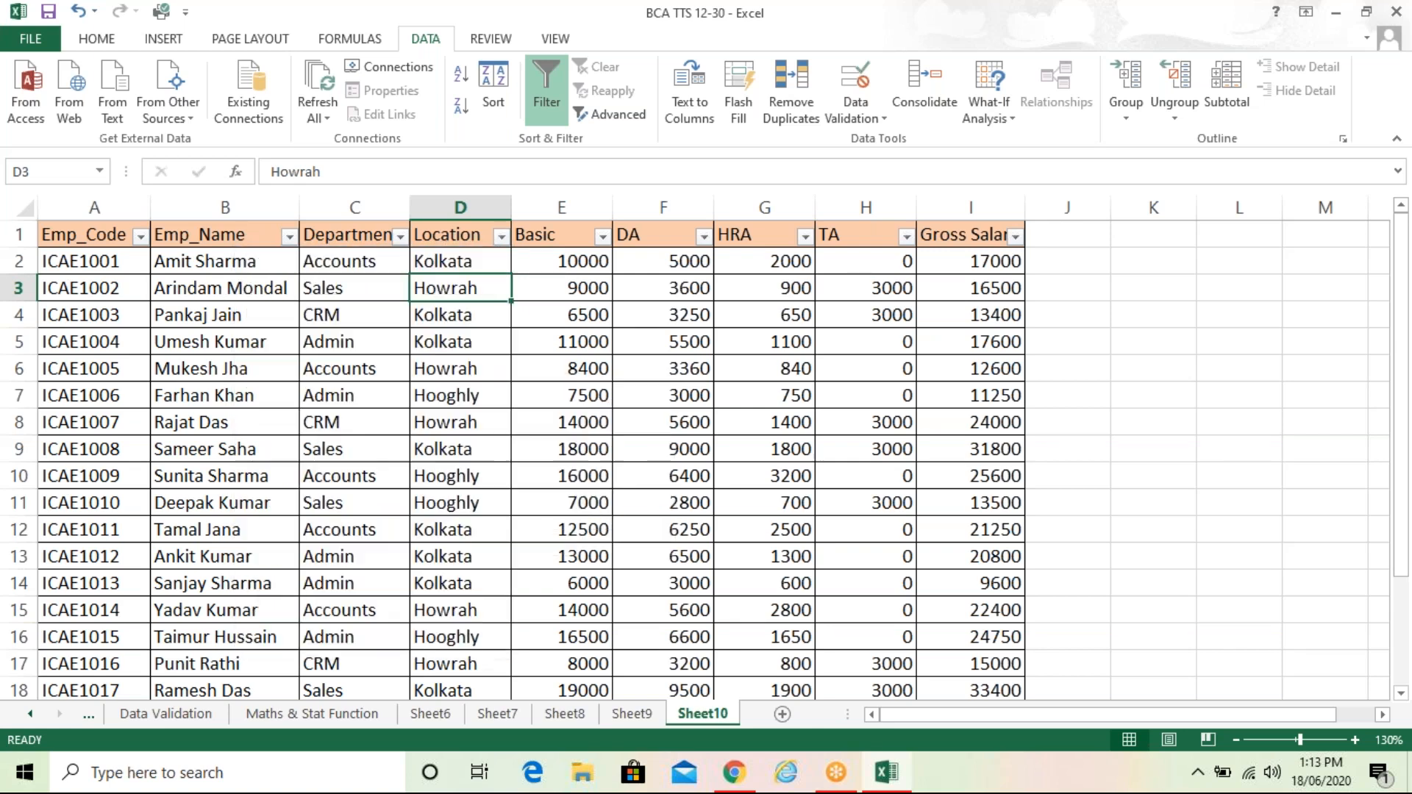
Examine the Basic column's filter values and its Number Filters conditions
click(603, 236)
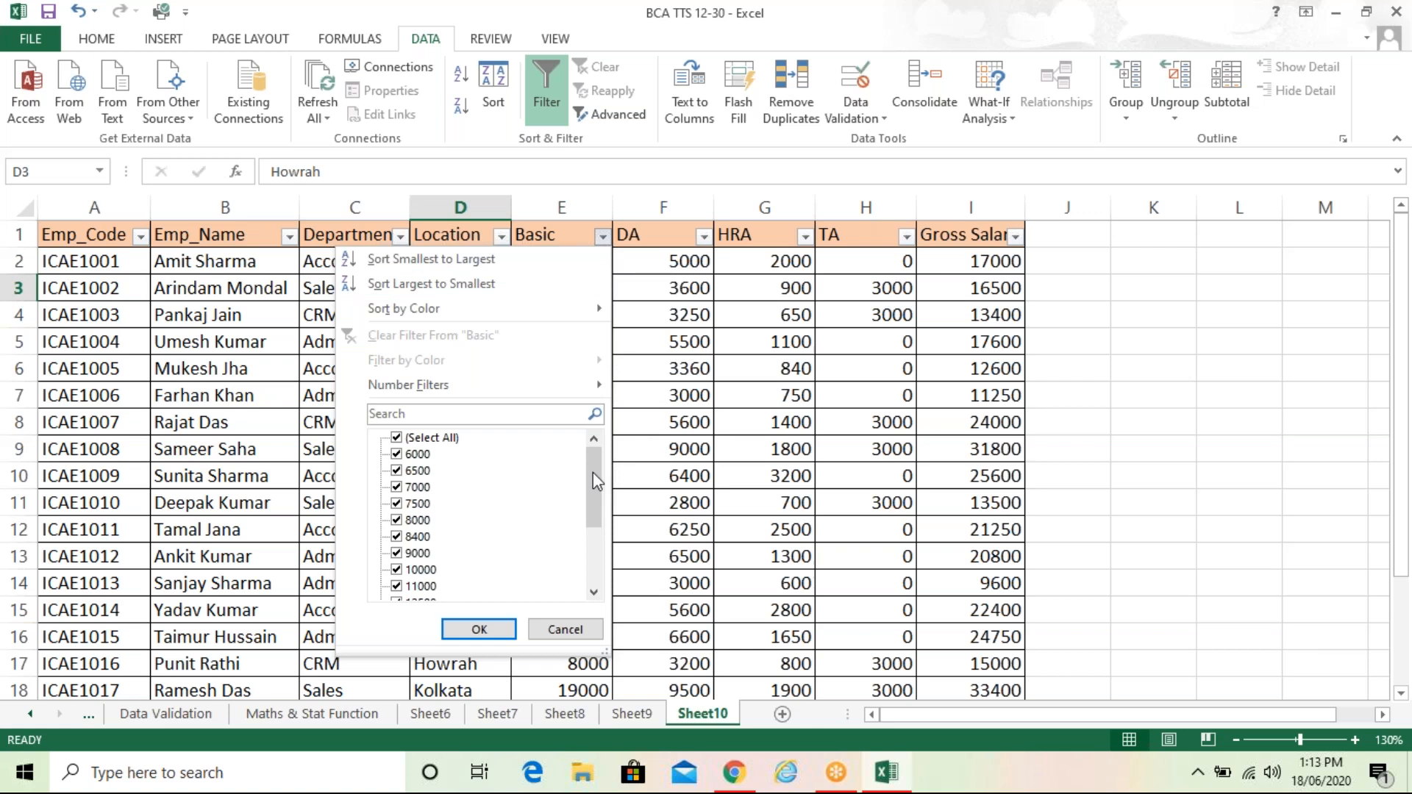
click(593, 388)
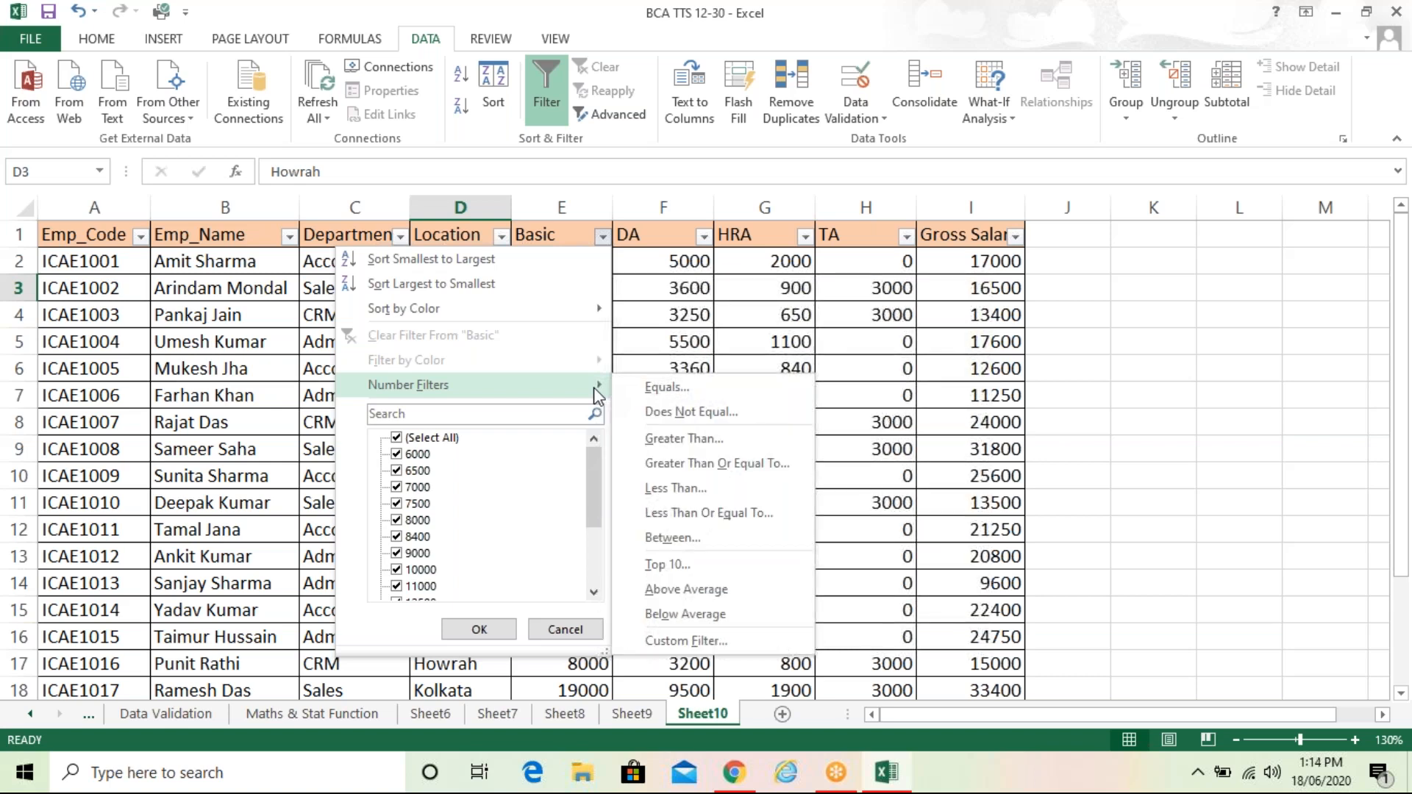
key(Escape)
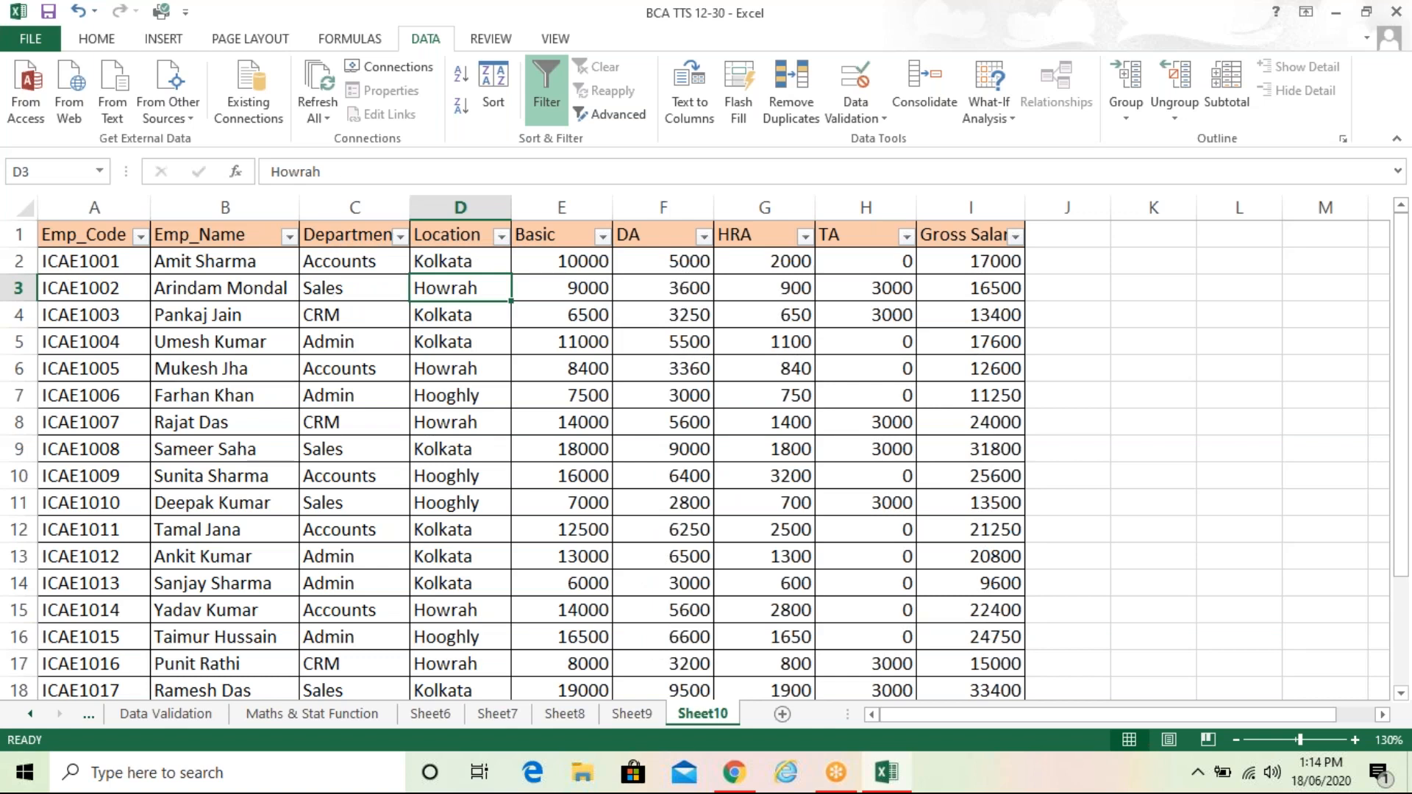
click(1130, 335)
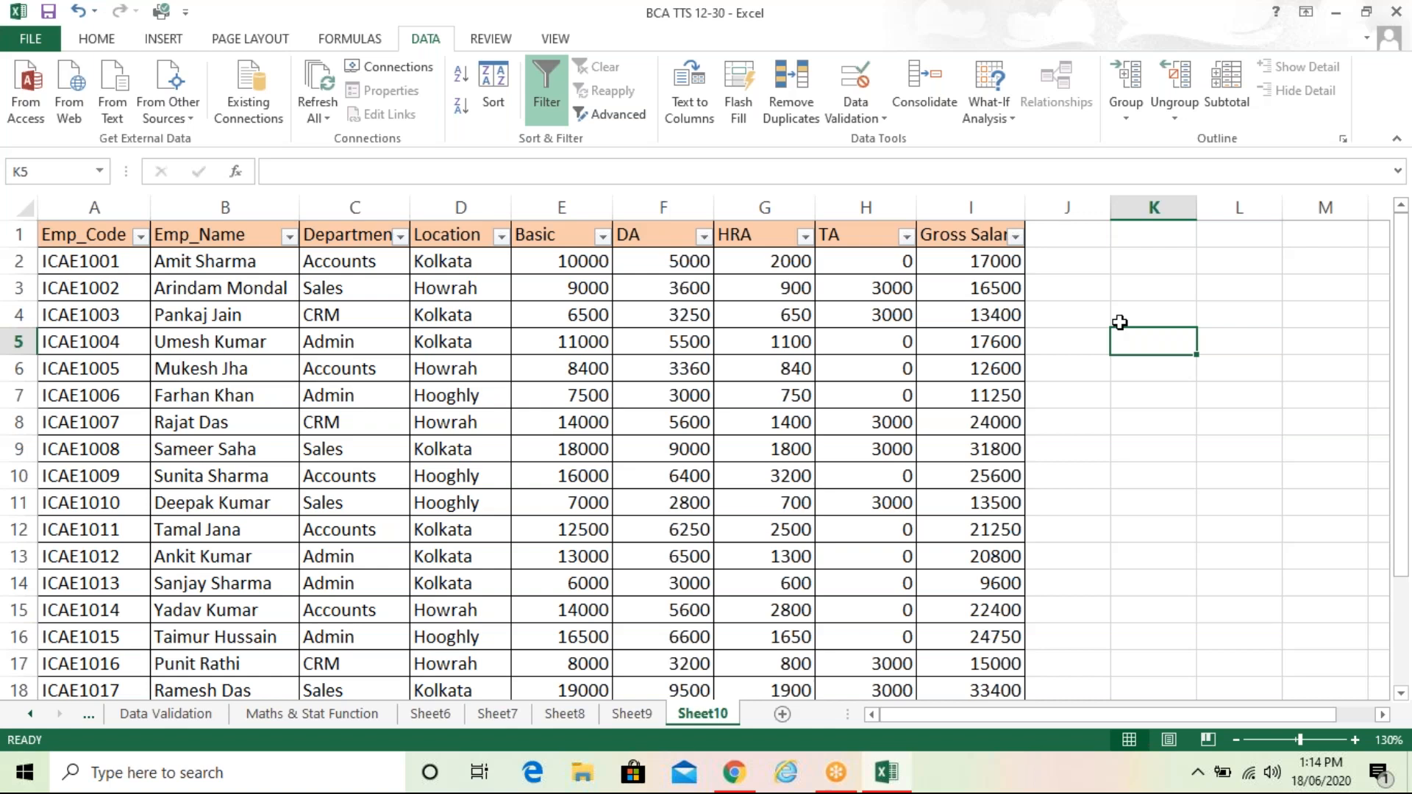
click(977, 27)
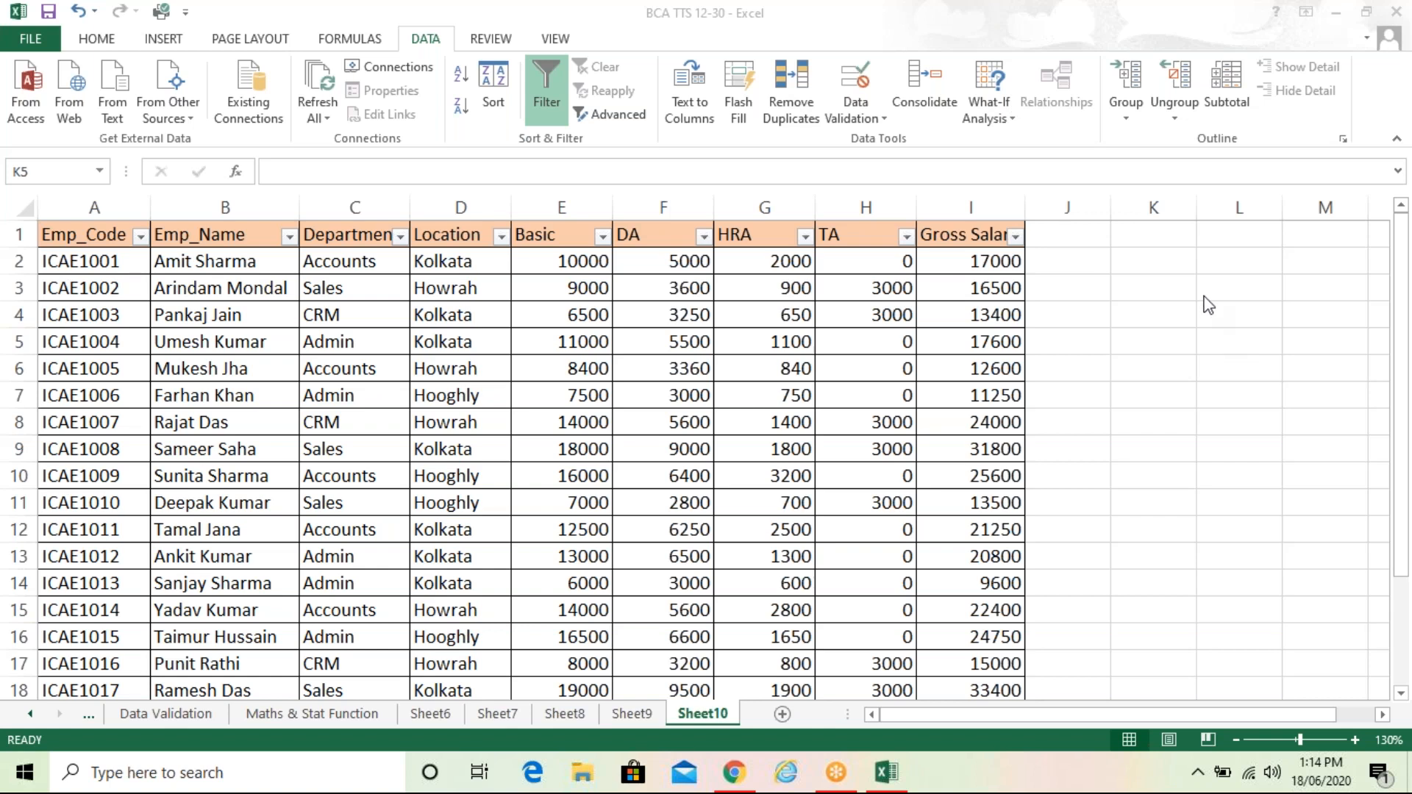
click(720, 377)
click(762, 356)
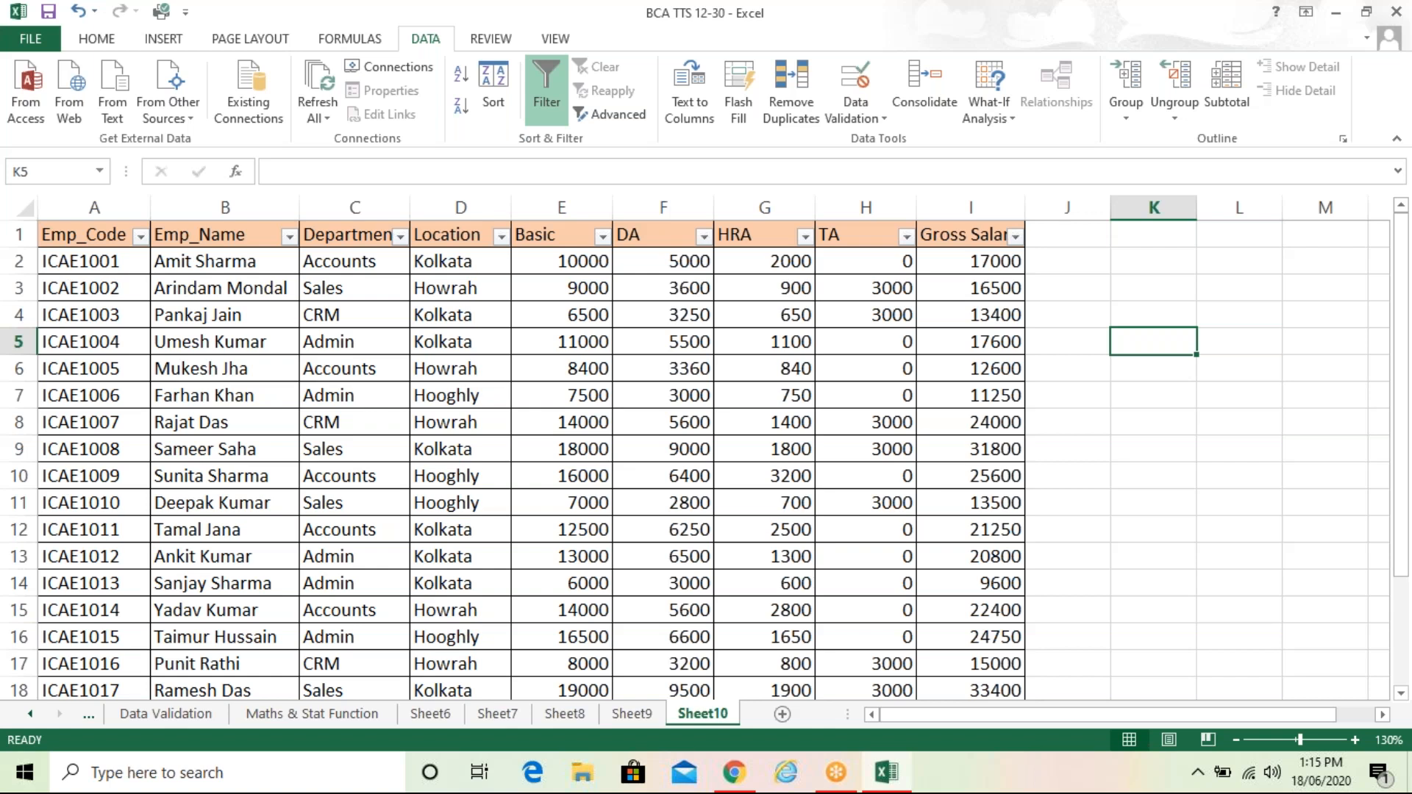
Filter the Department column to show only the Accounts records
click(399, 237)
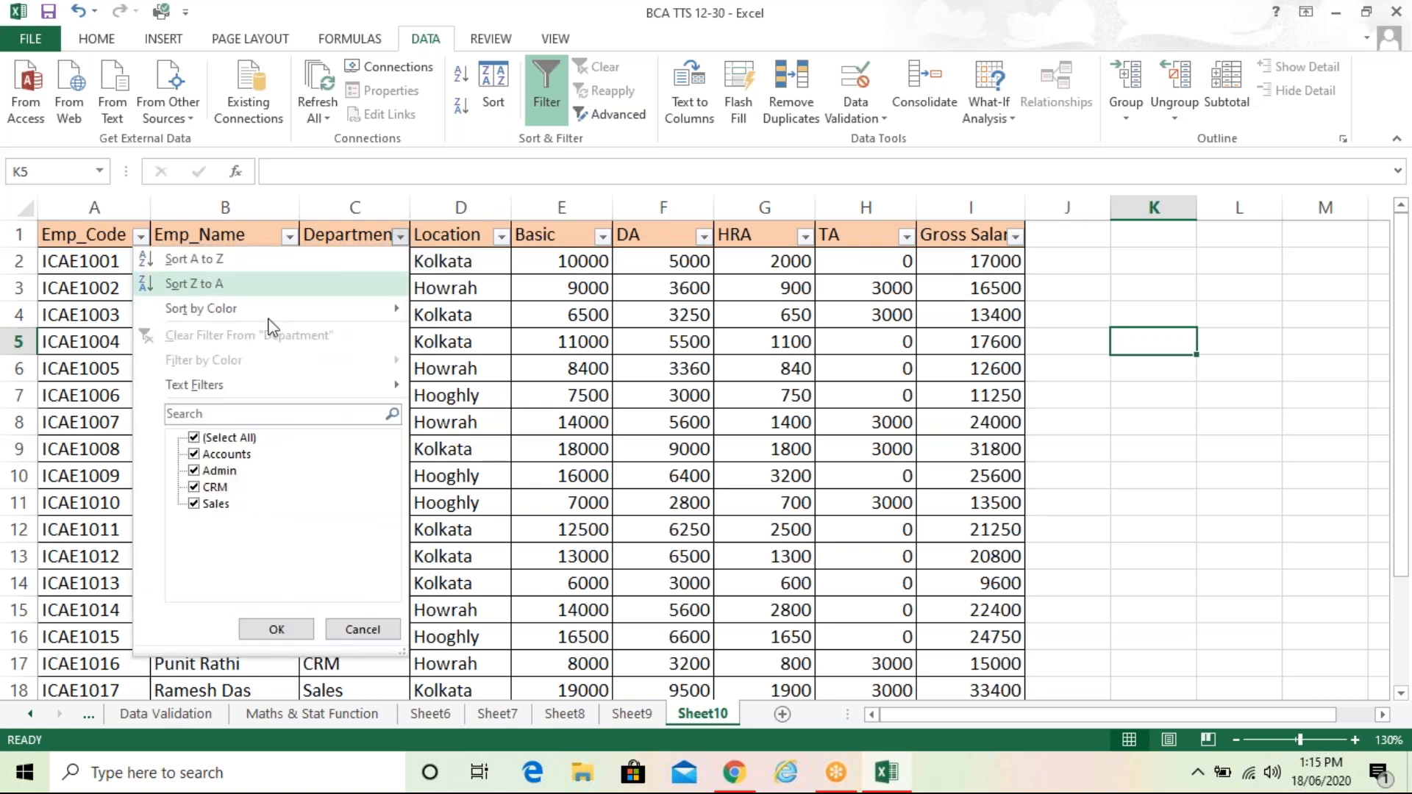
click(199, 439)
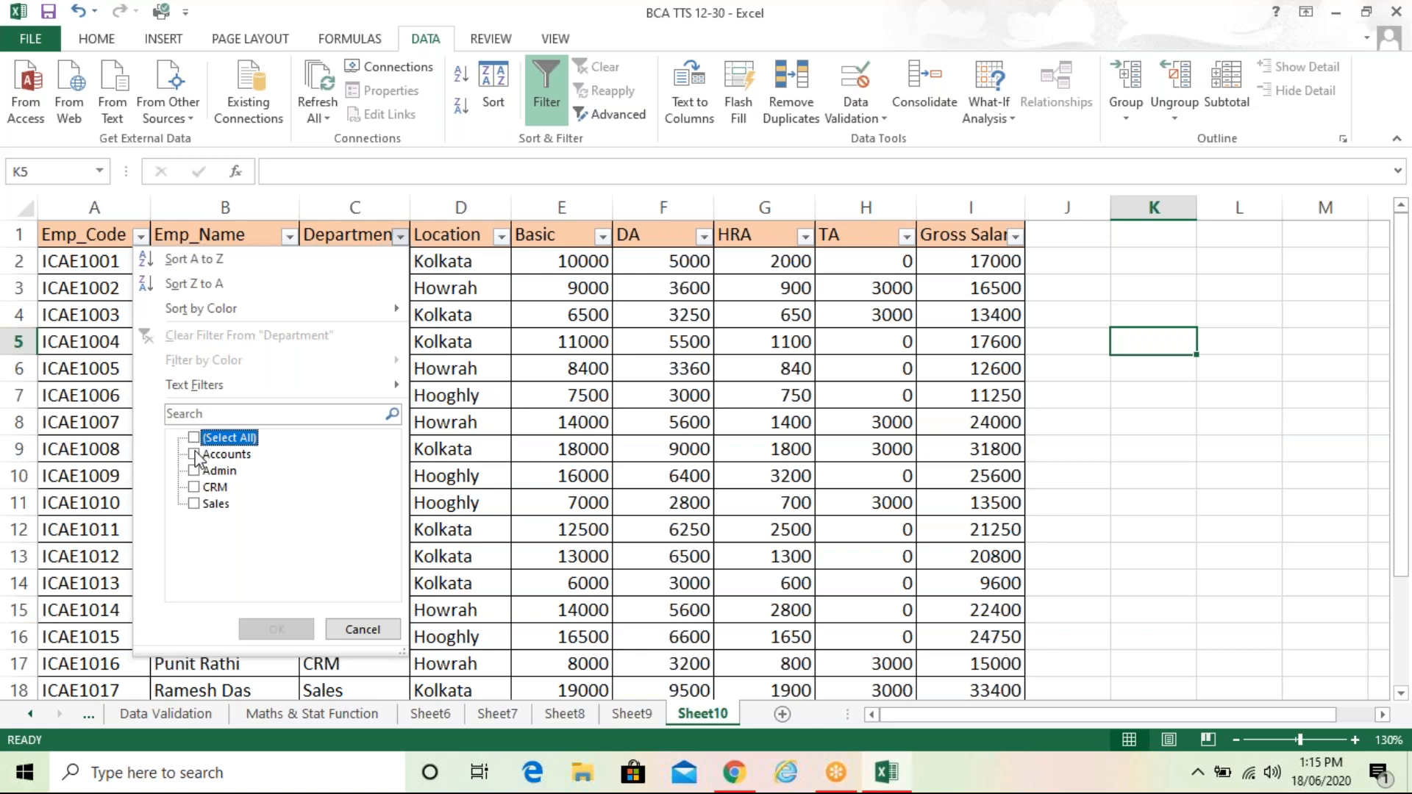
click(195, 455)
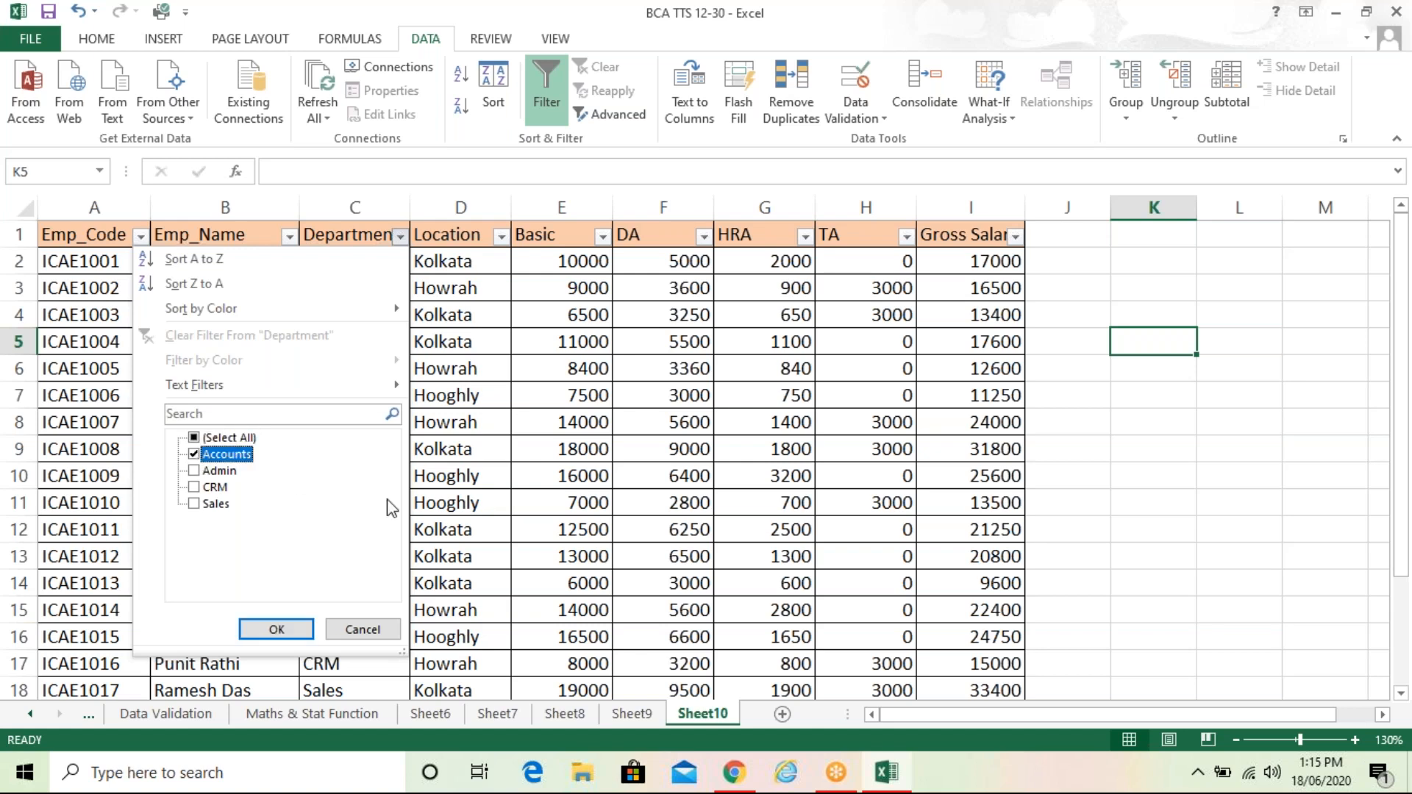
click(294, 631)
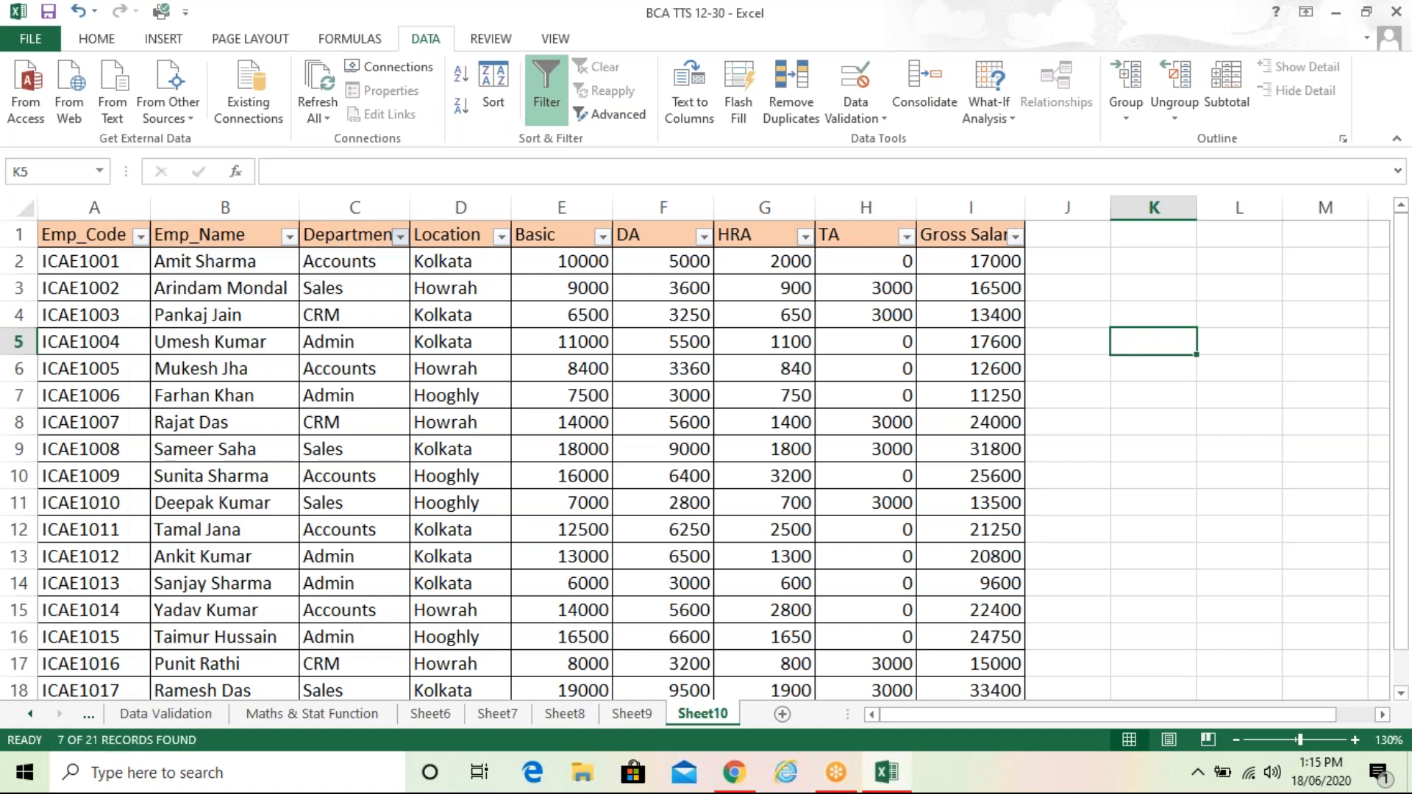
click(502, 549)
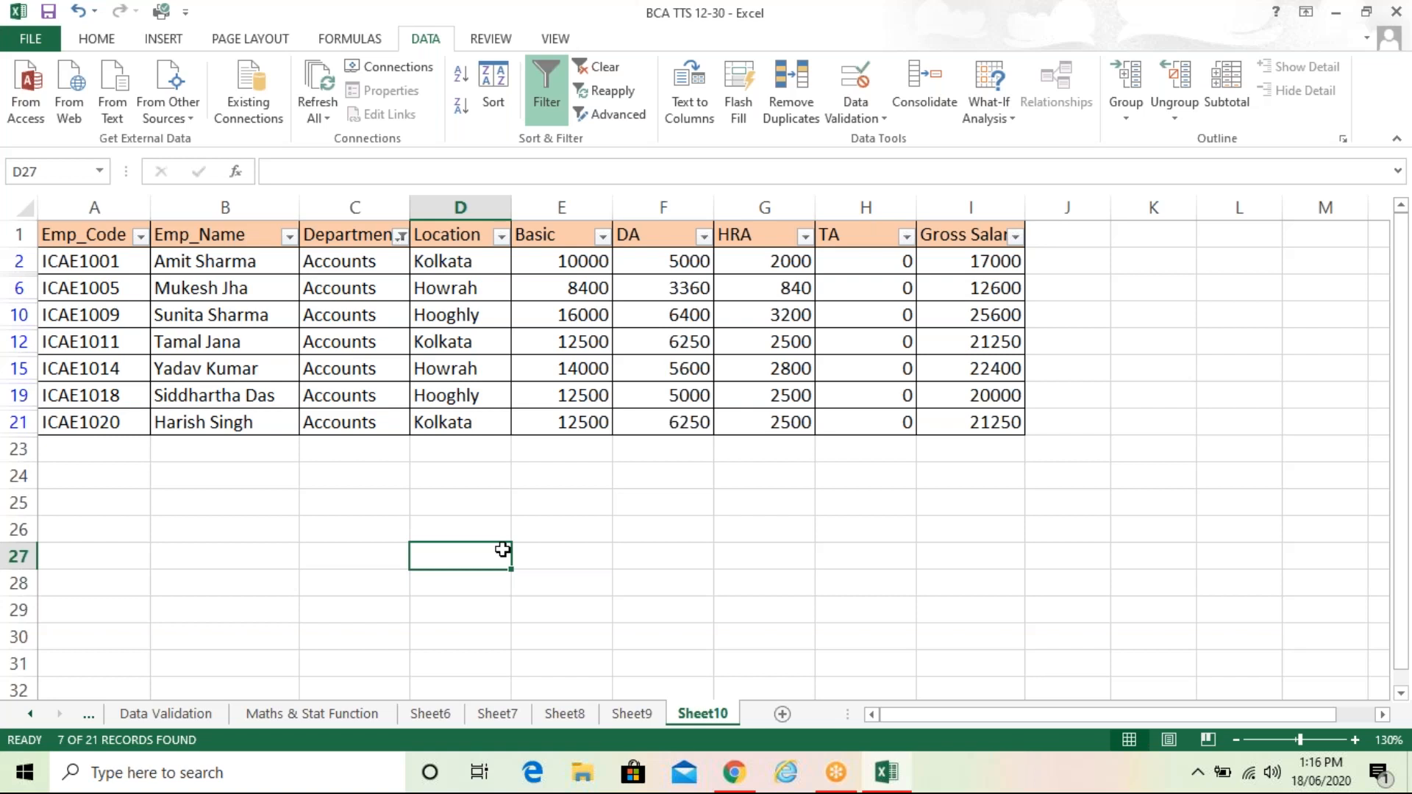
Clear the Department filter and turn off filtering for the employee salary table
click(606, 64)
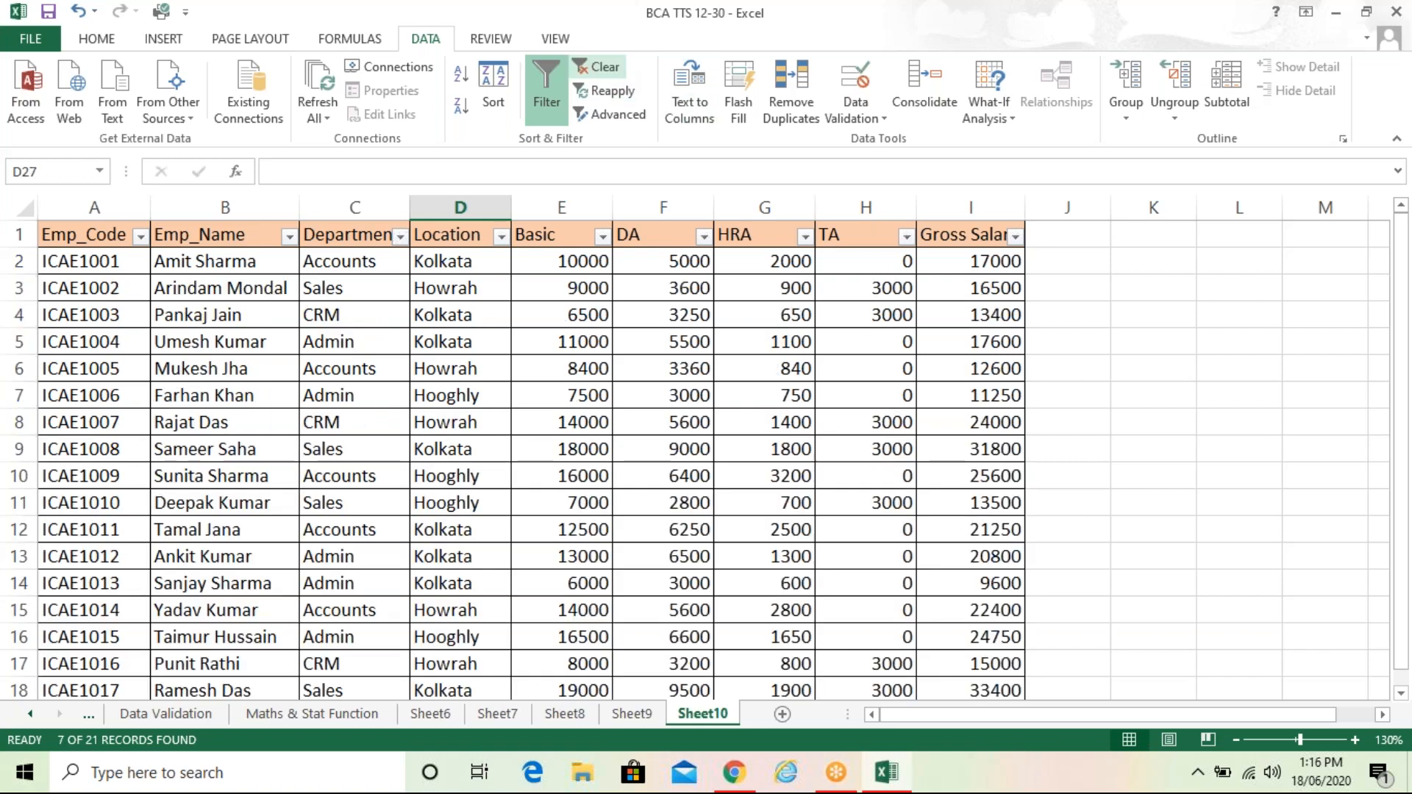
click(704, 387)
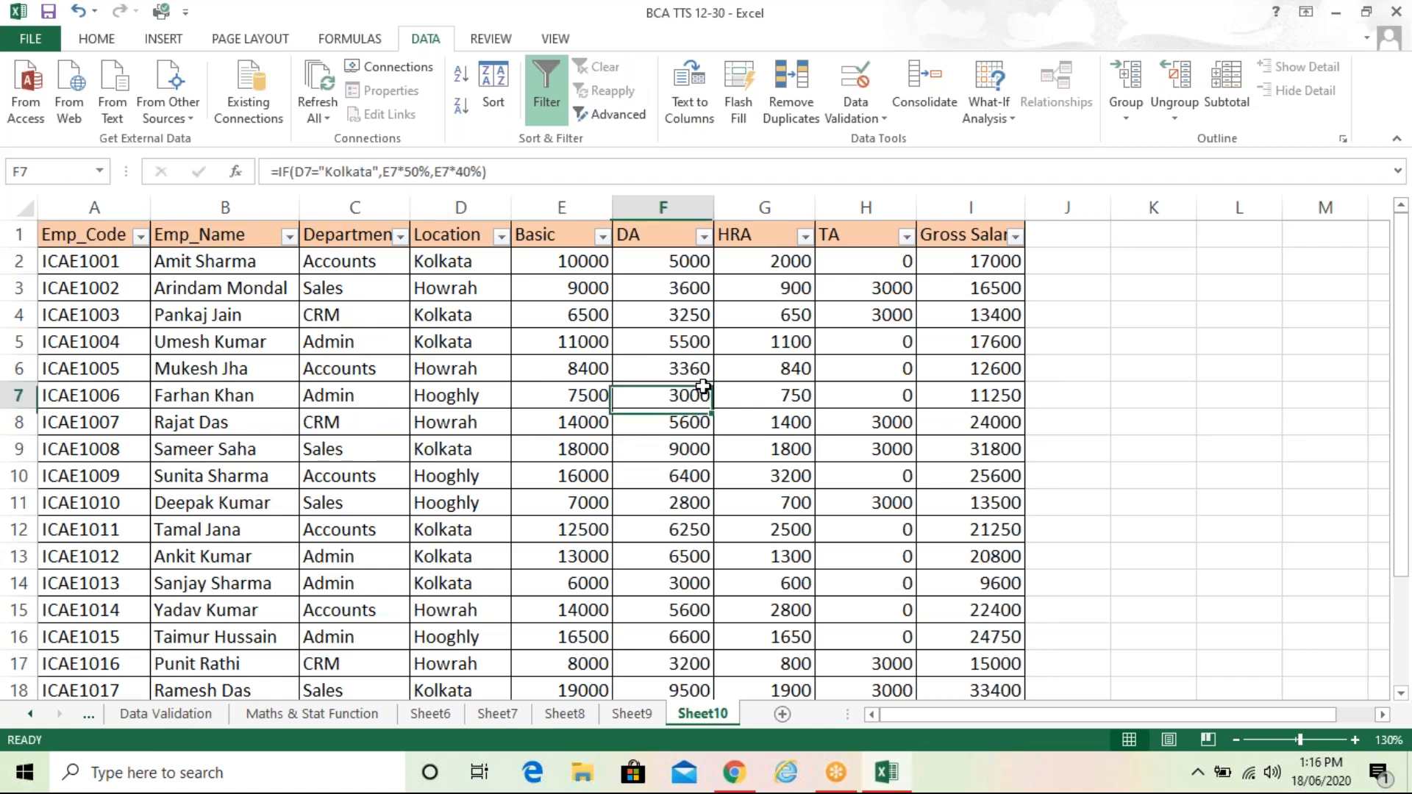
click(562, 98)
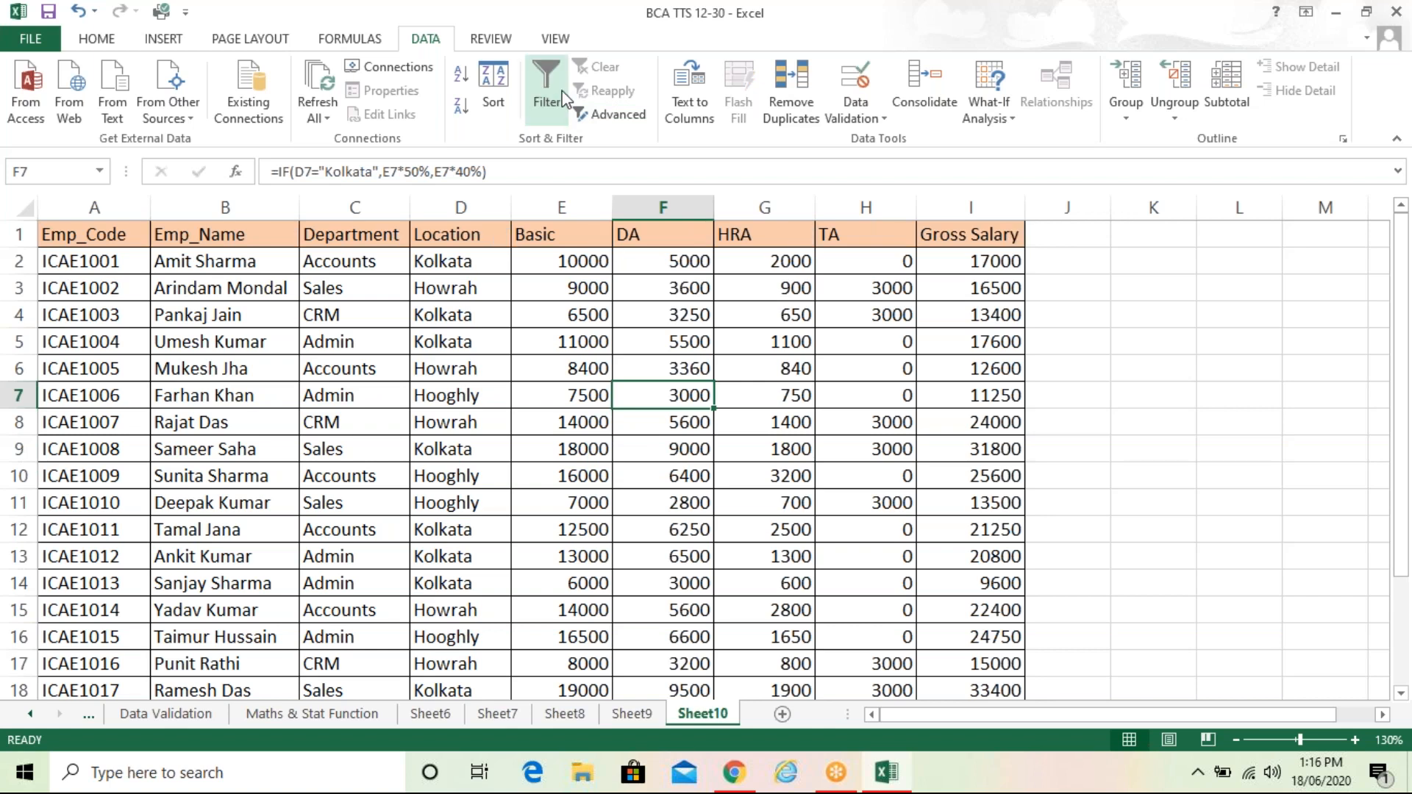
click(1165, 341)
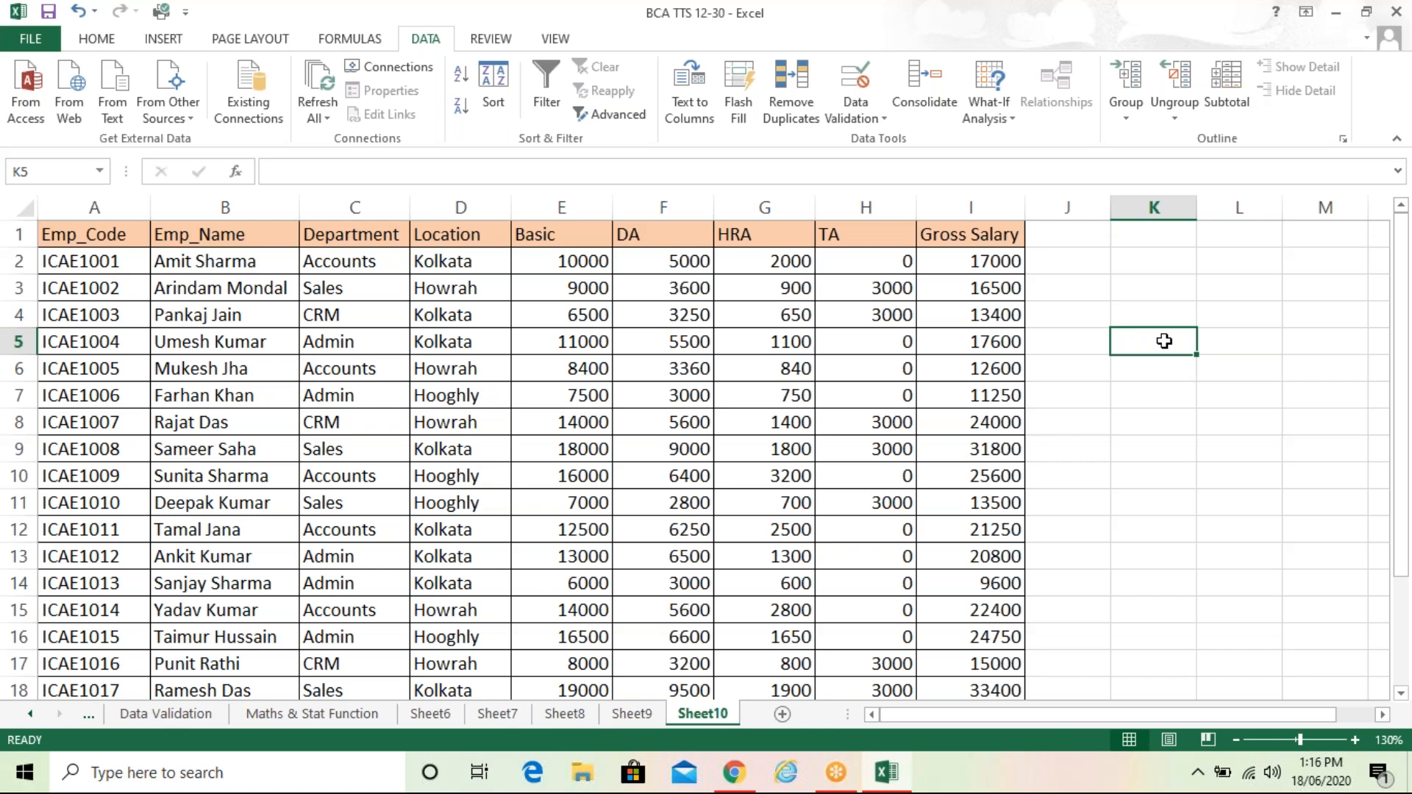
Turn on filtering for the employee salary table and filter the Department column to only the Accounts records
click(562, 370)
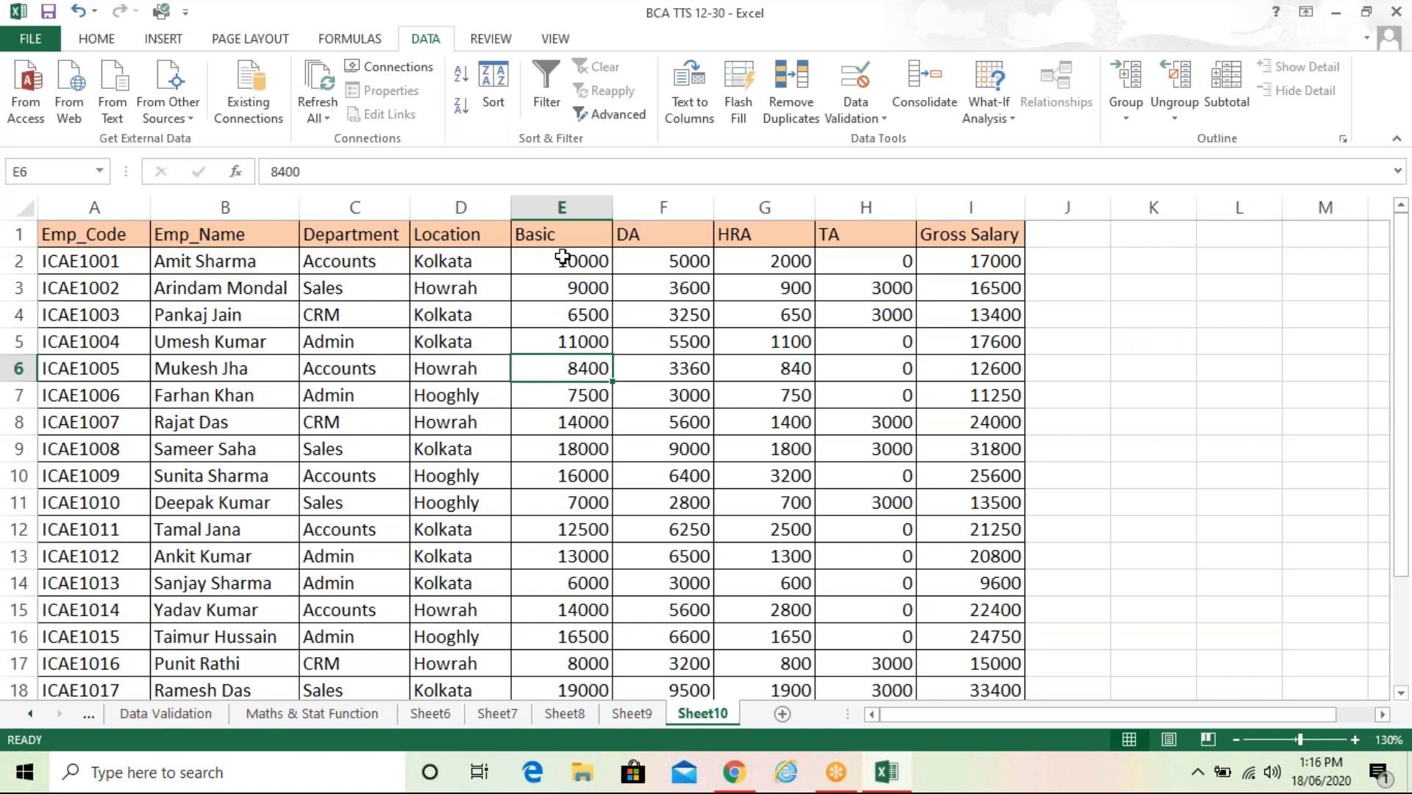
click(548, 91)
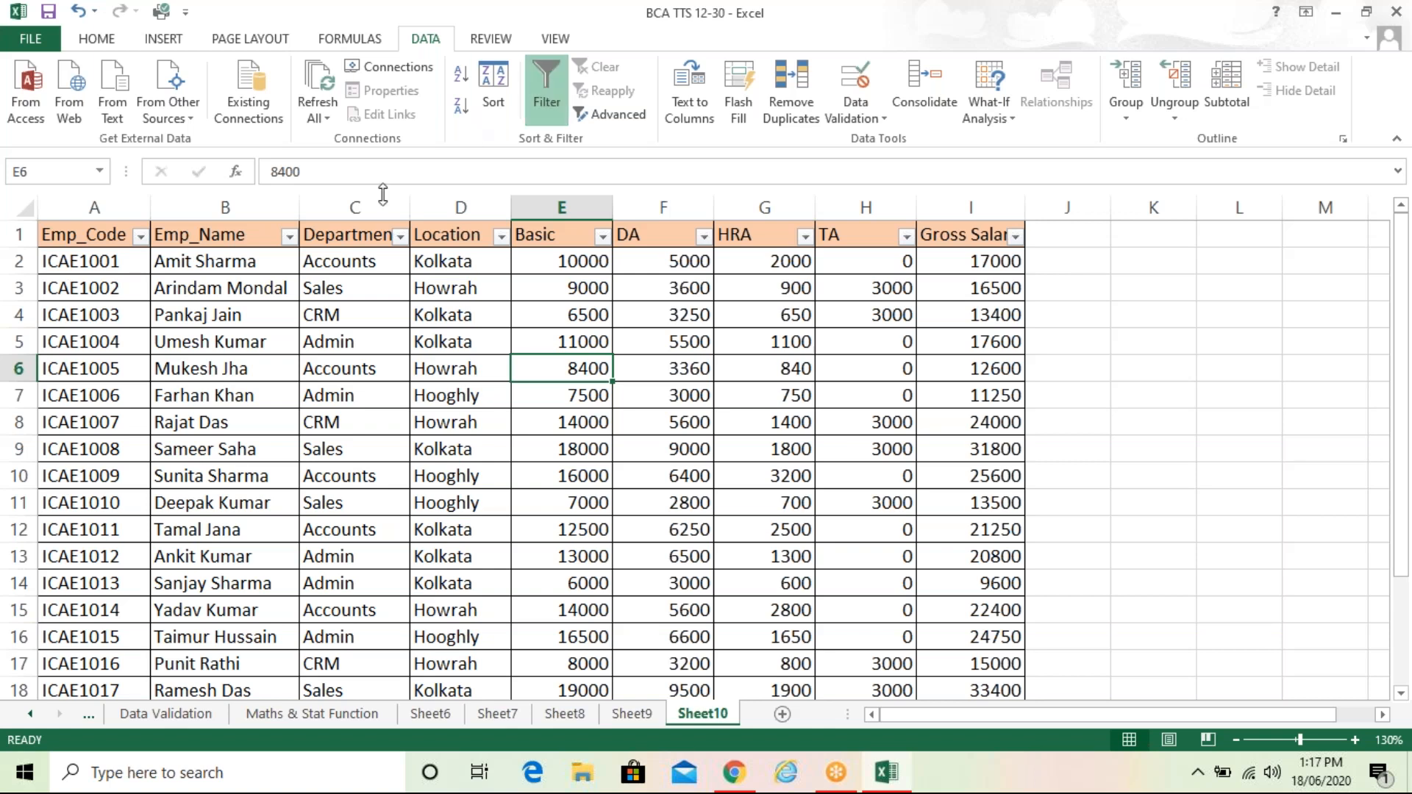
click(400, 240)
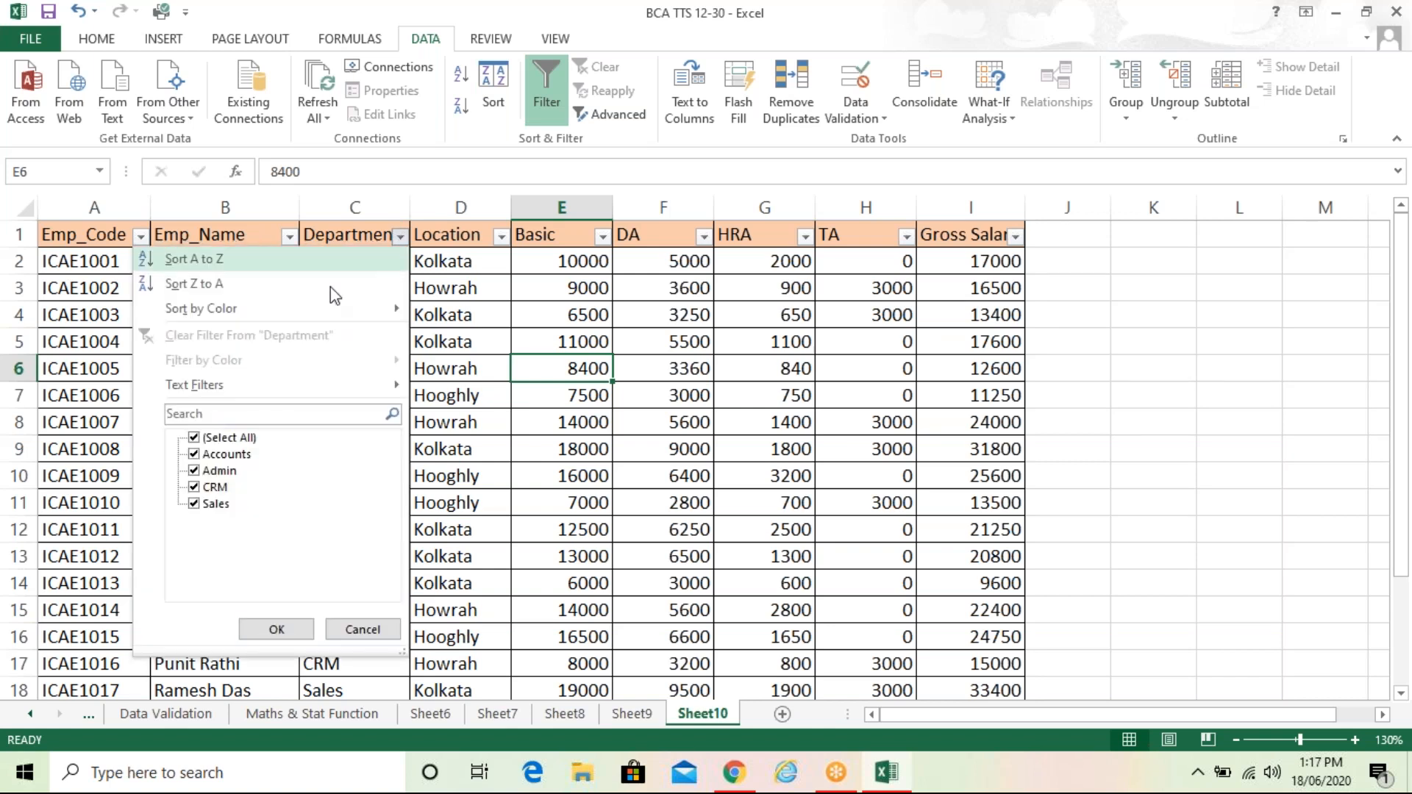
click(194, 438)
click(194, 454)
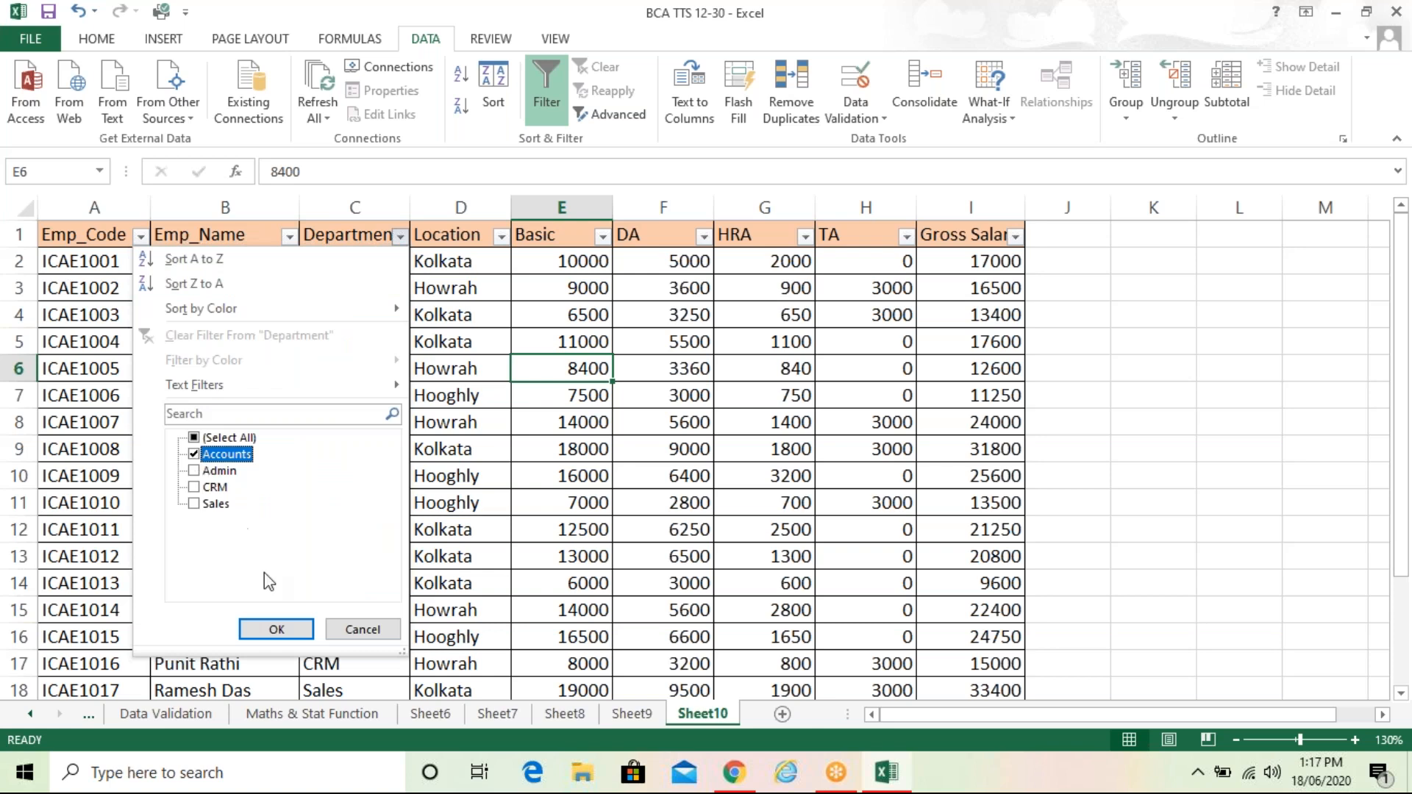
click(306, 636)
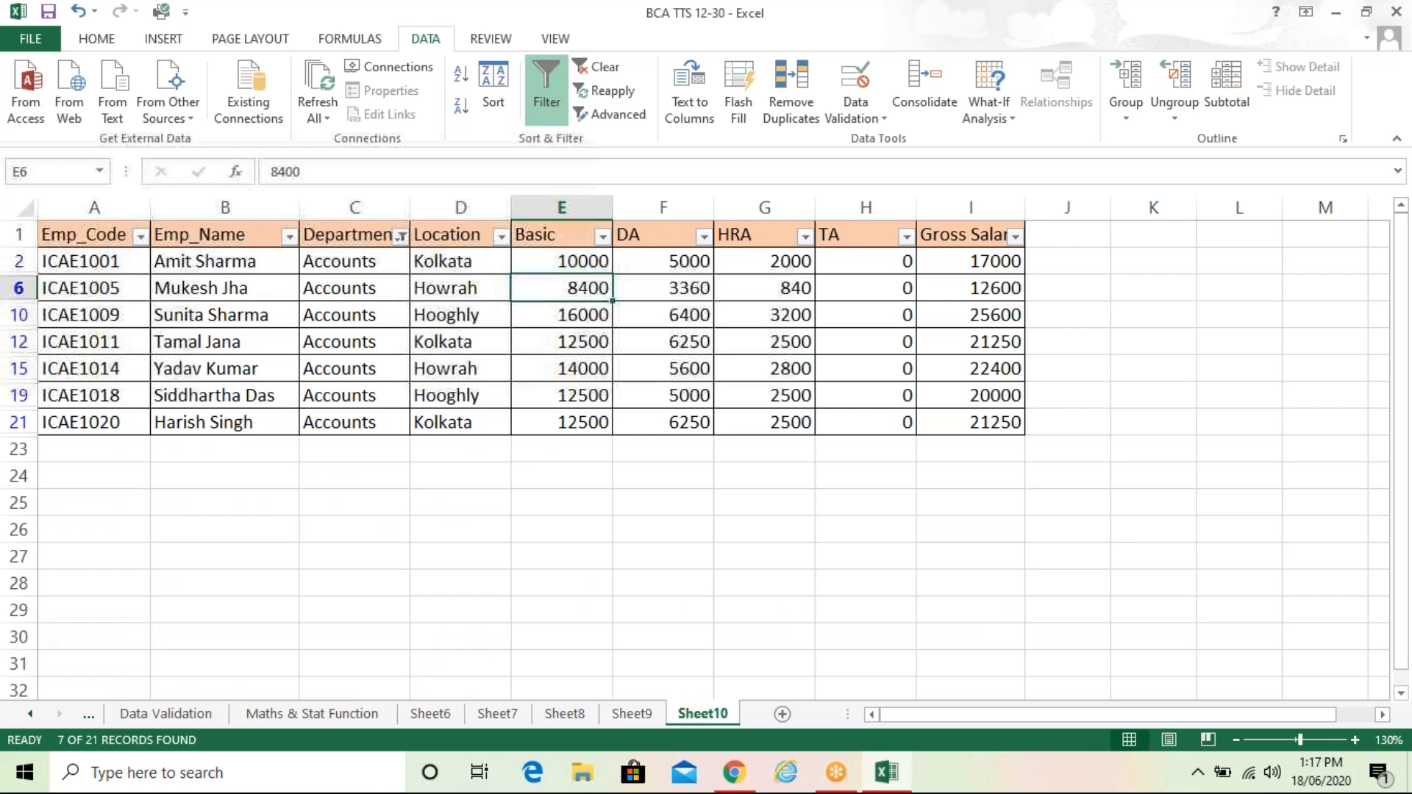
click(562, 557)
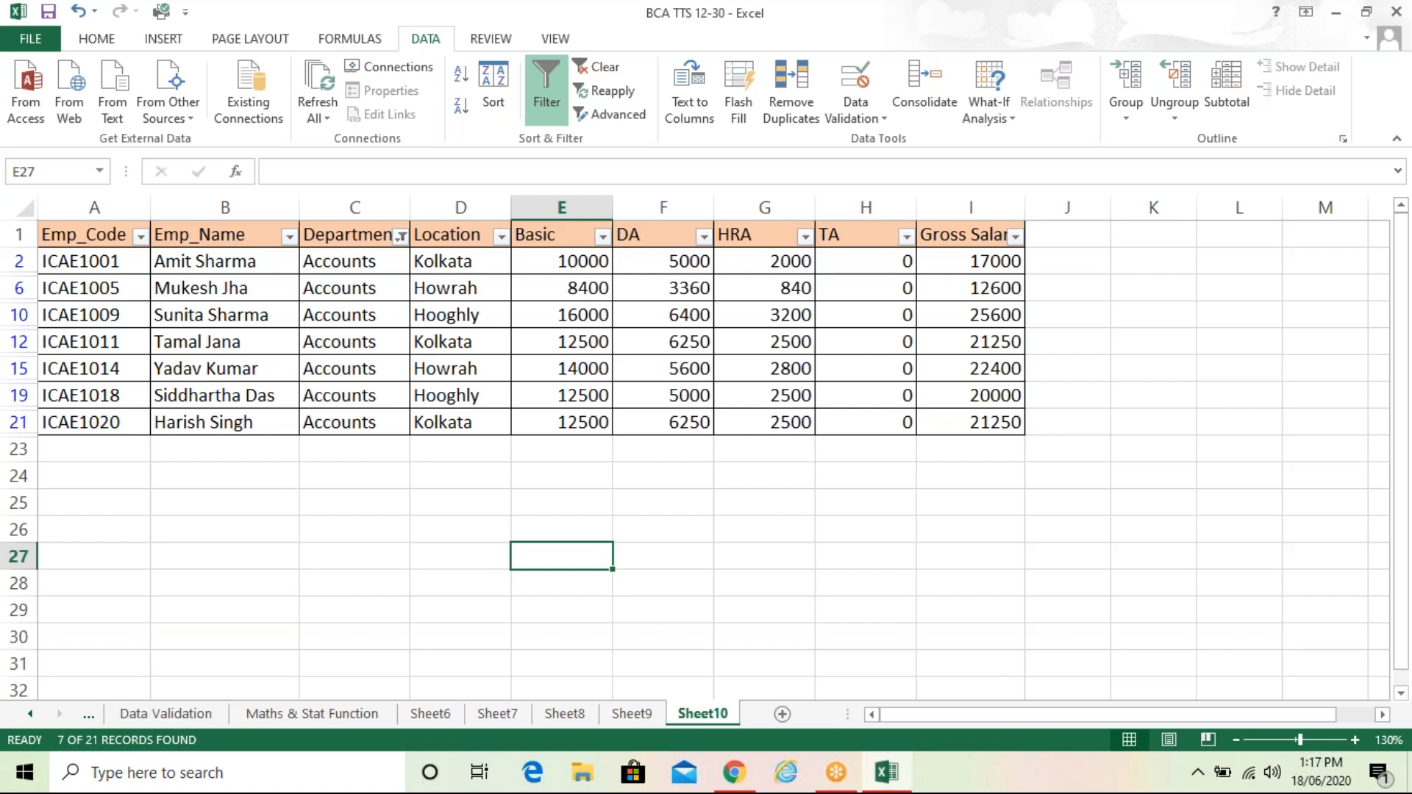
Change the Department filter to show only the Sales records instead of Accounts
click(400, 237)
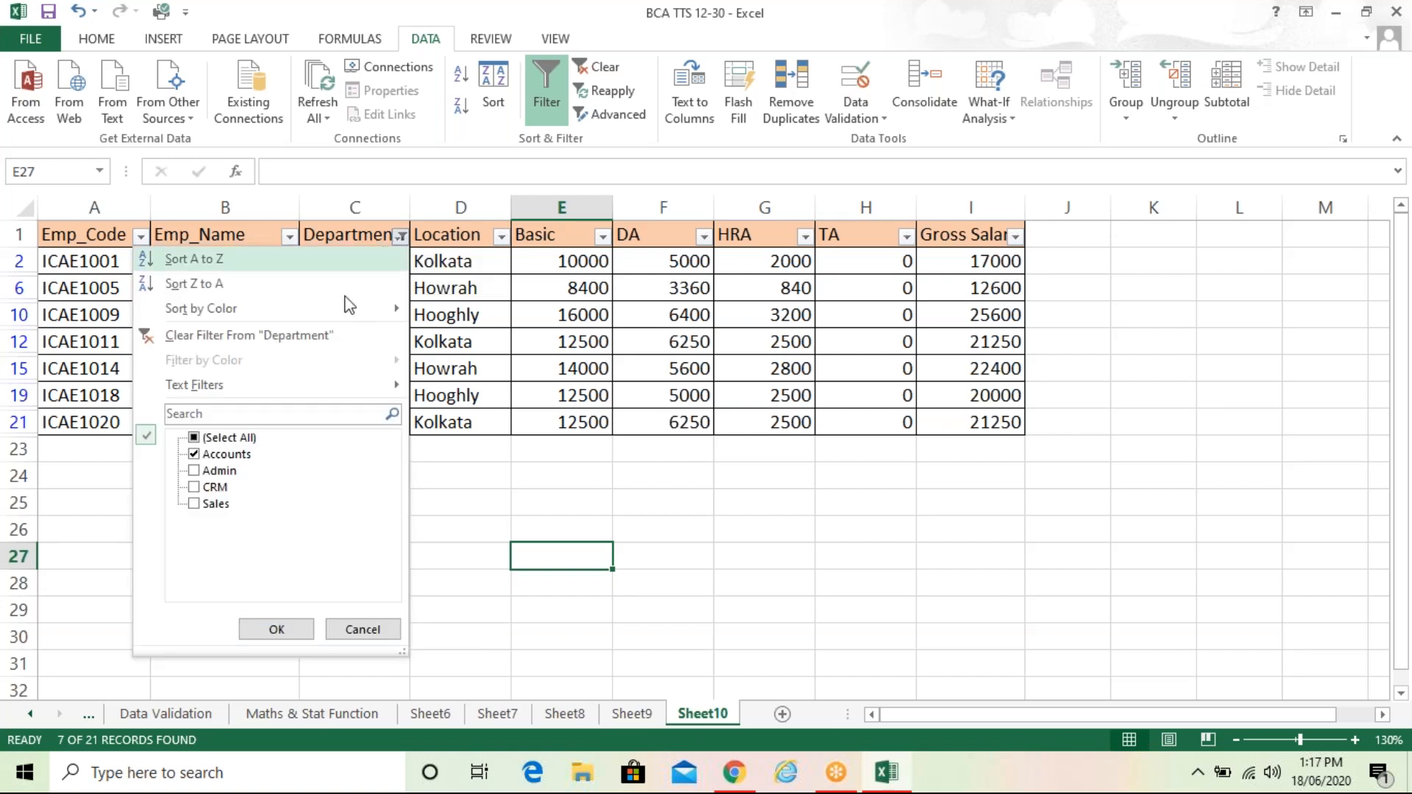
click(194, 454)
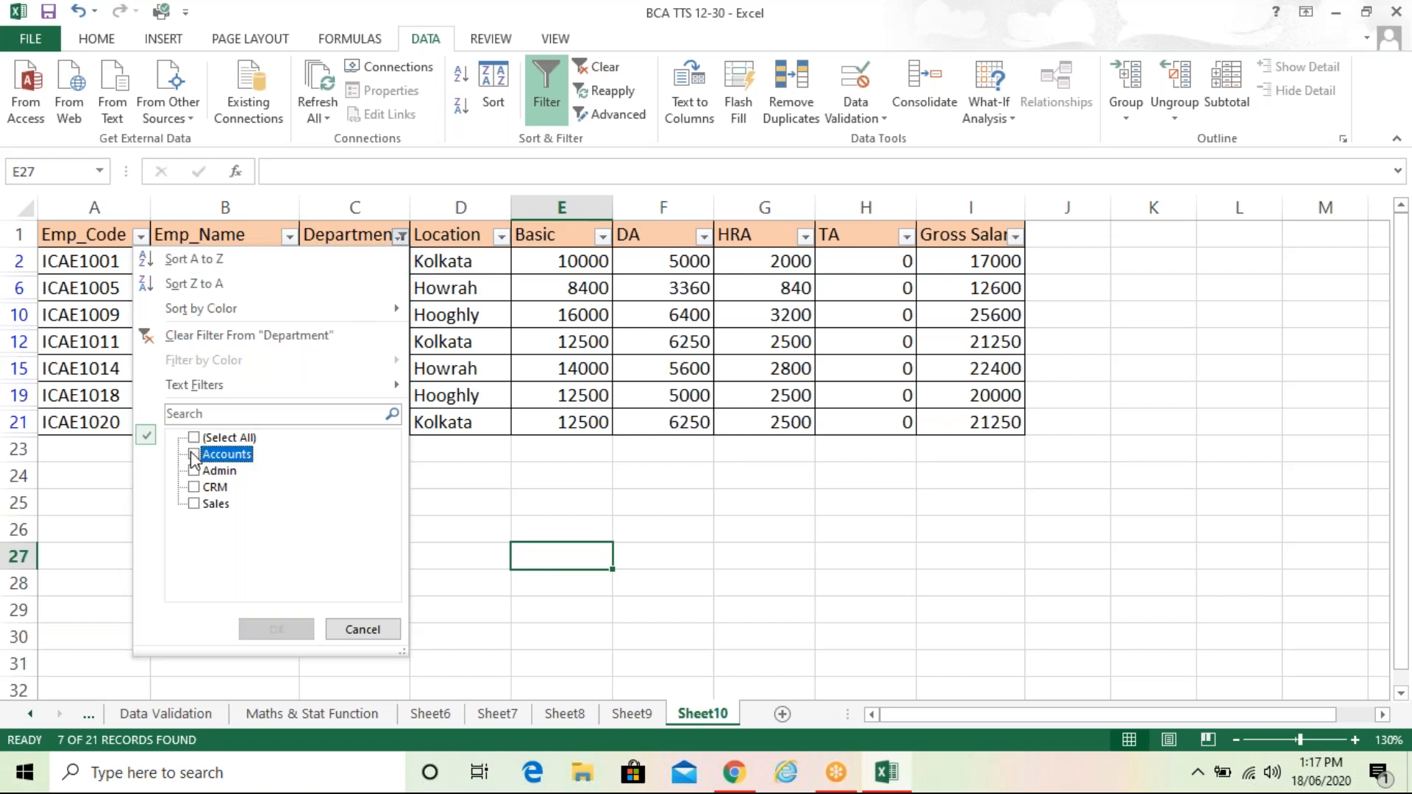
click(194, 503)
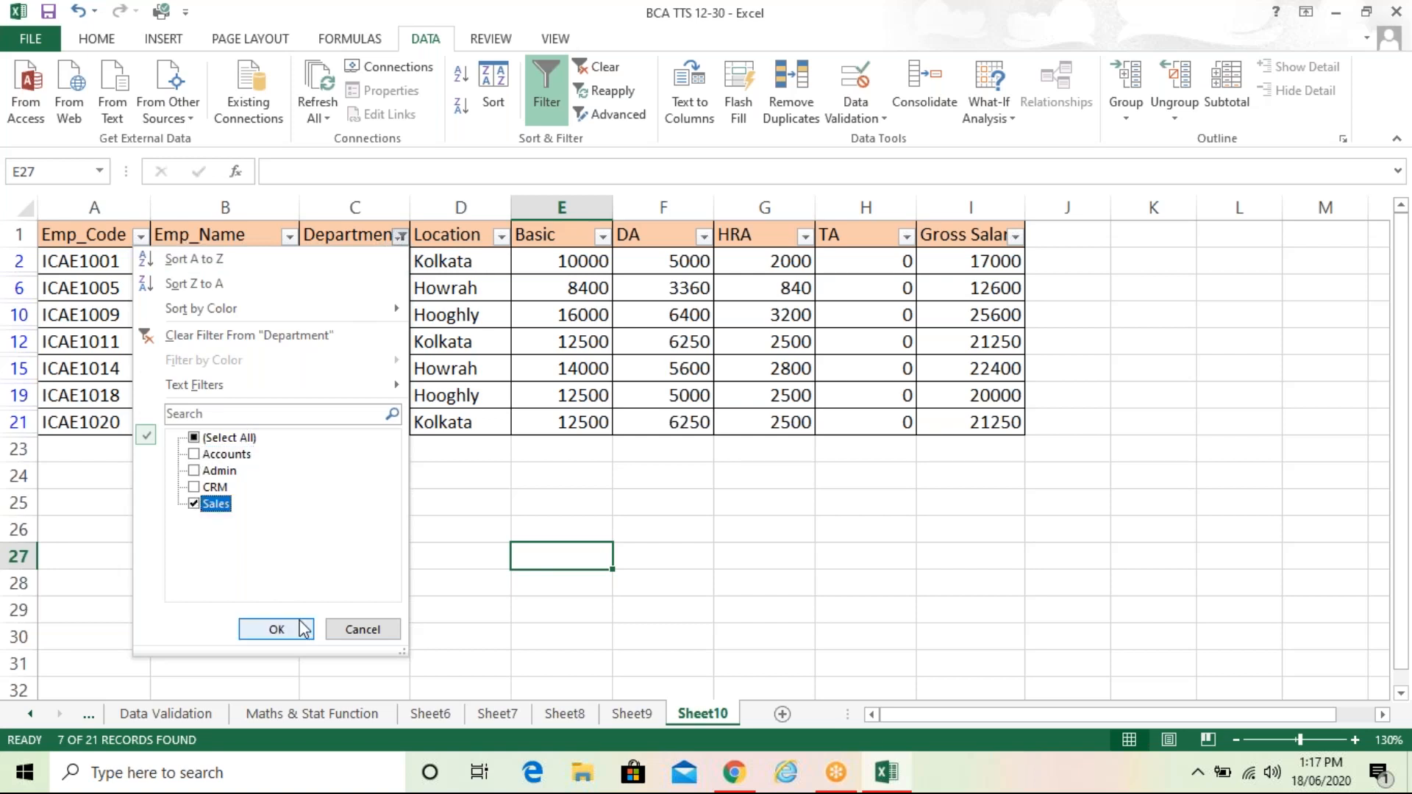
click(301, 628)
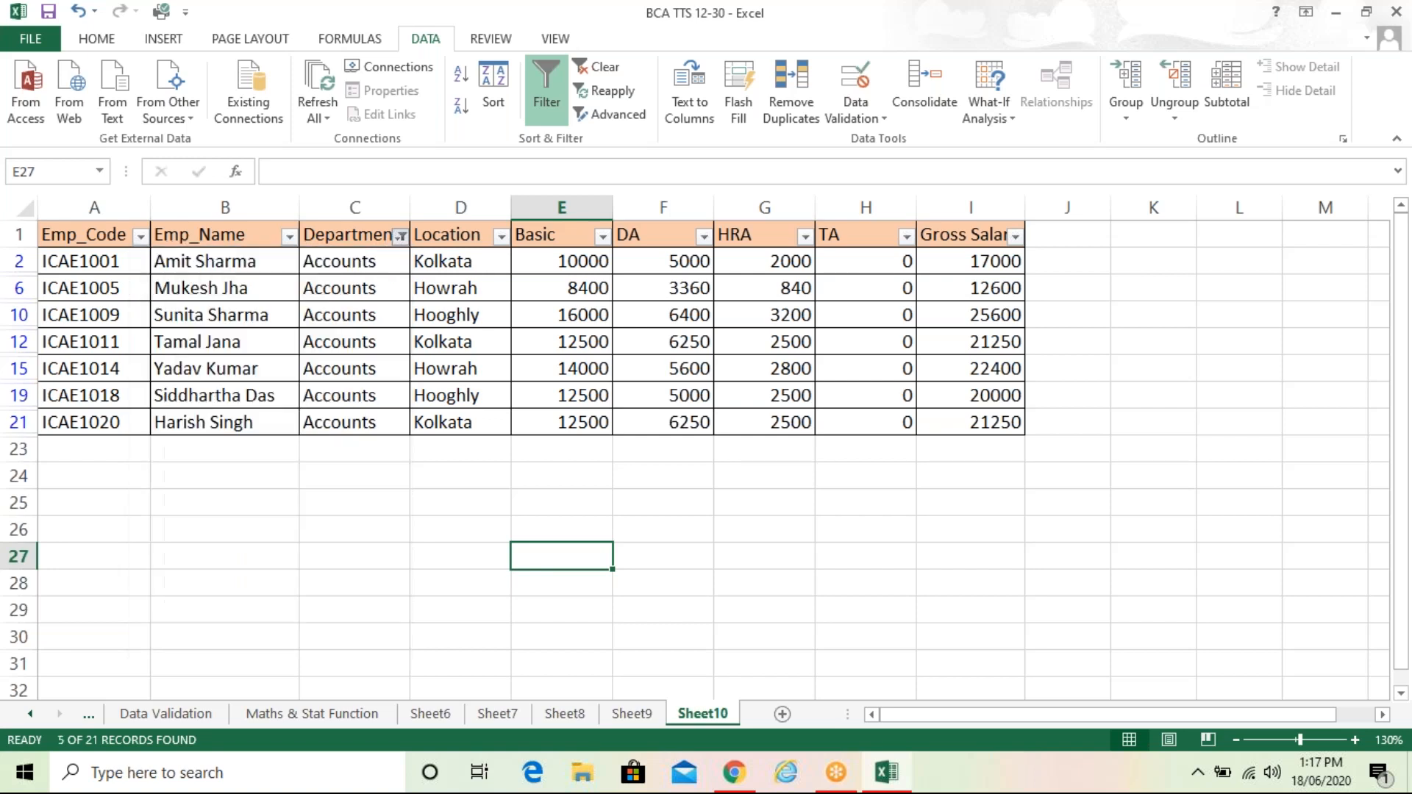
click(437, 536)
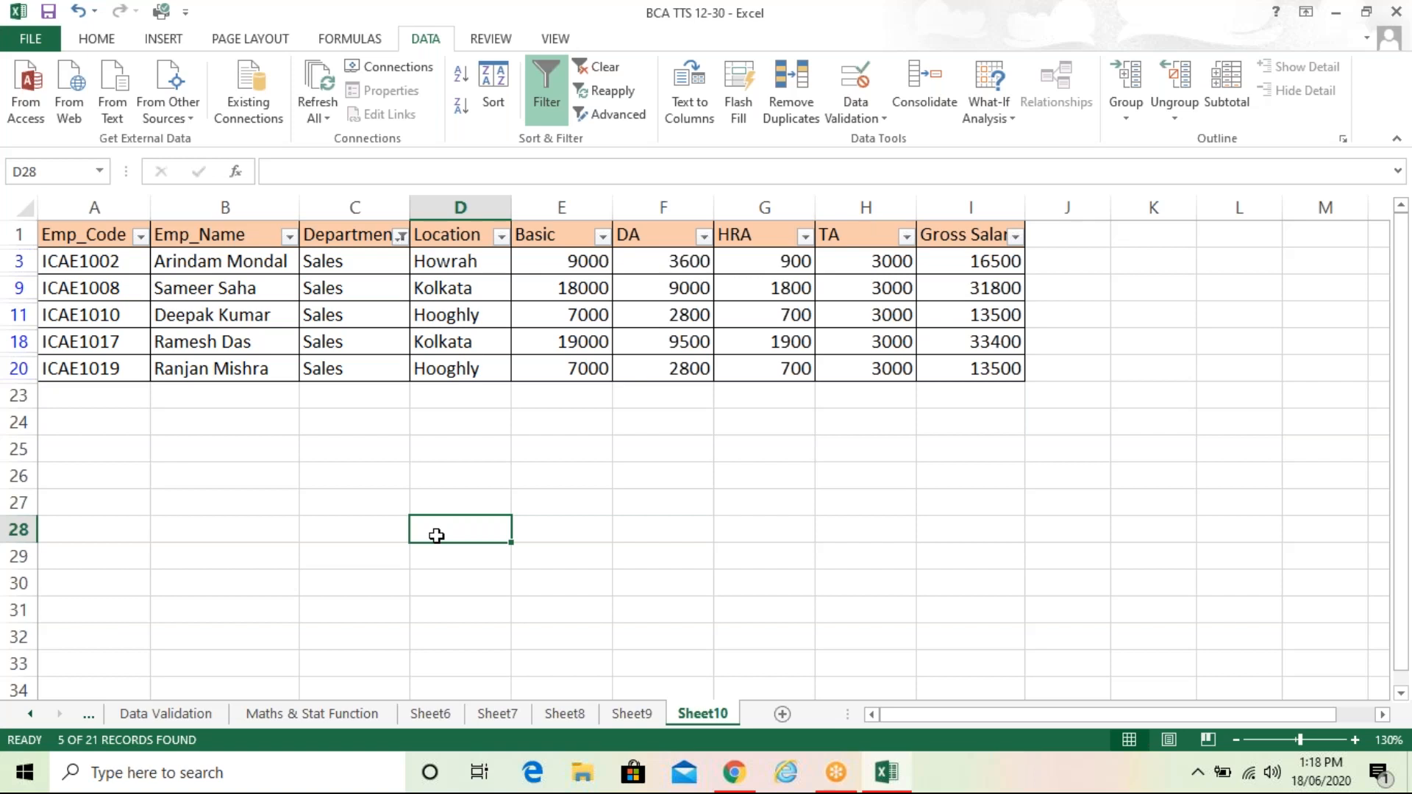
Reselect all values in the Department filter to show the records of every department
click(401, 237)
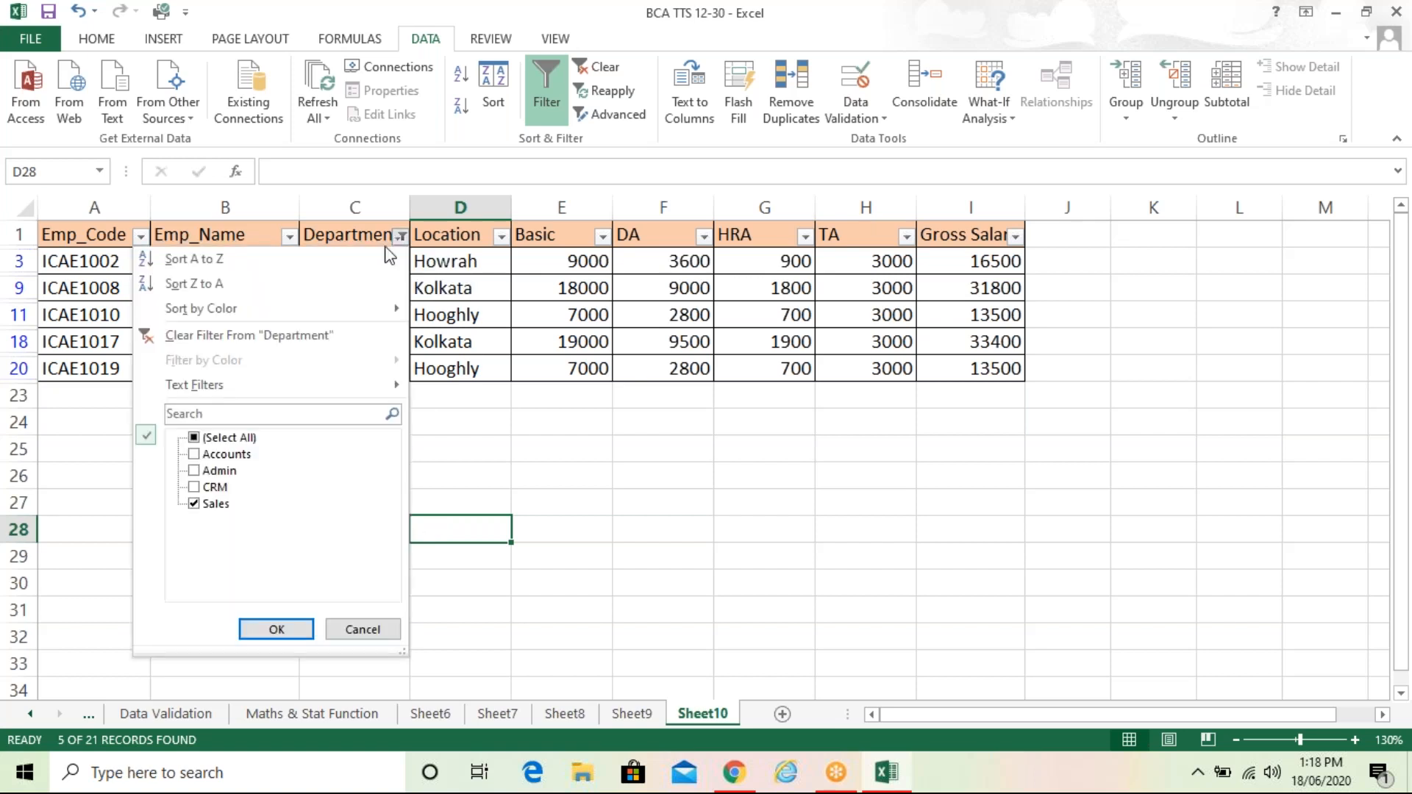
click(195, 437)
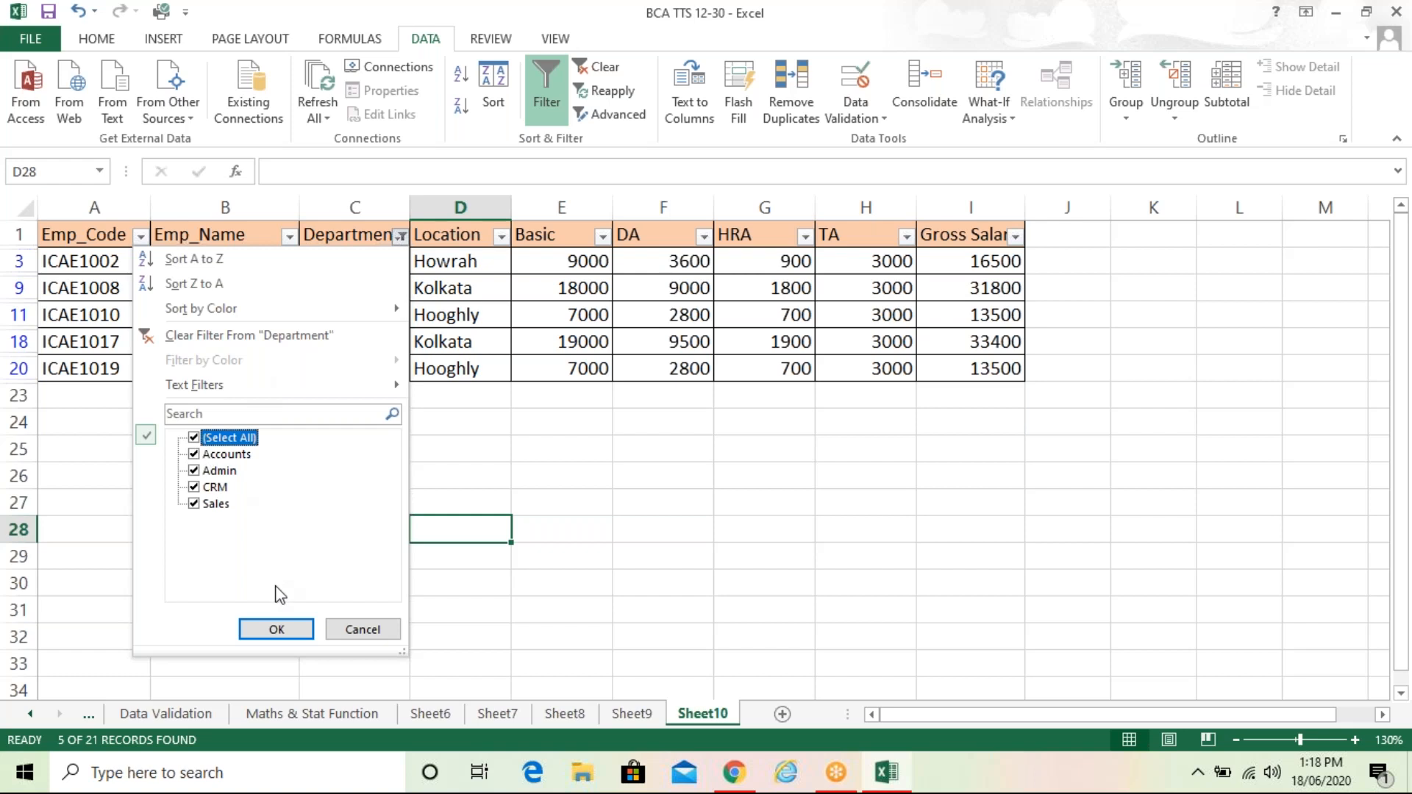
click(289, 621)
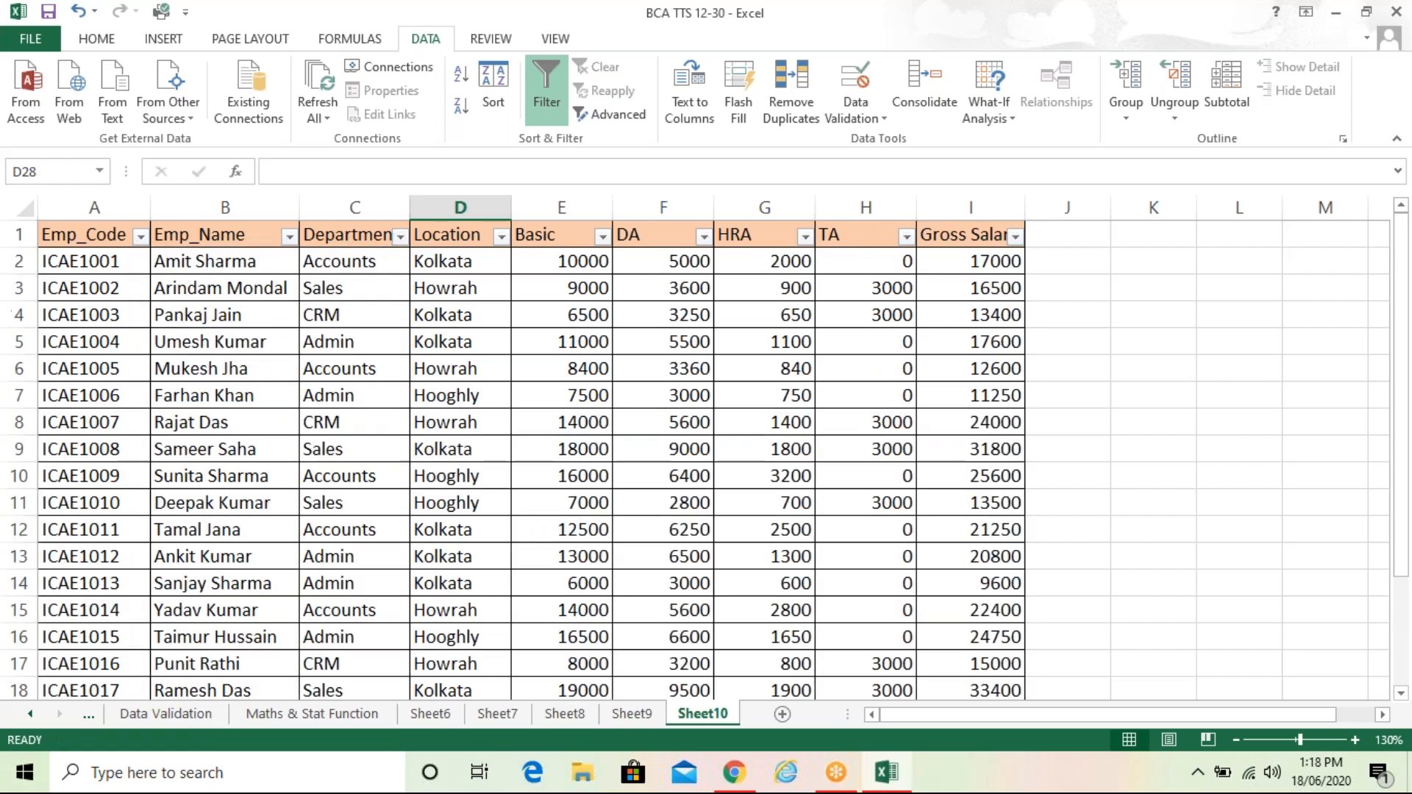
click(615, 475)
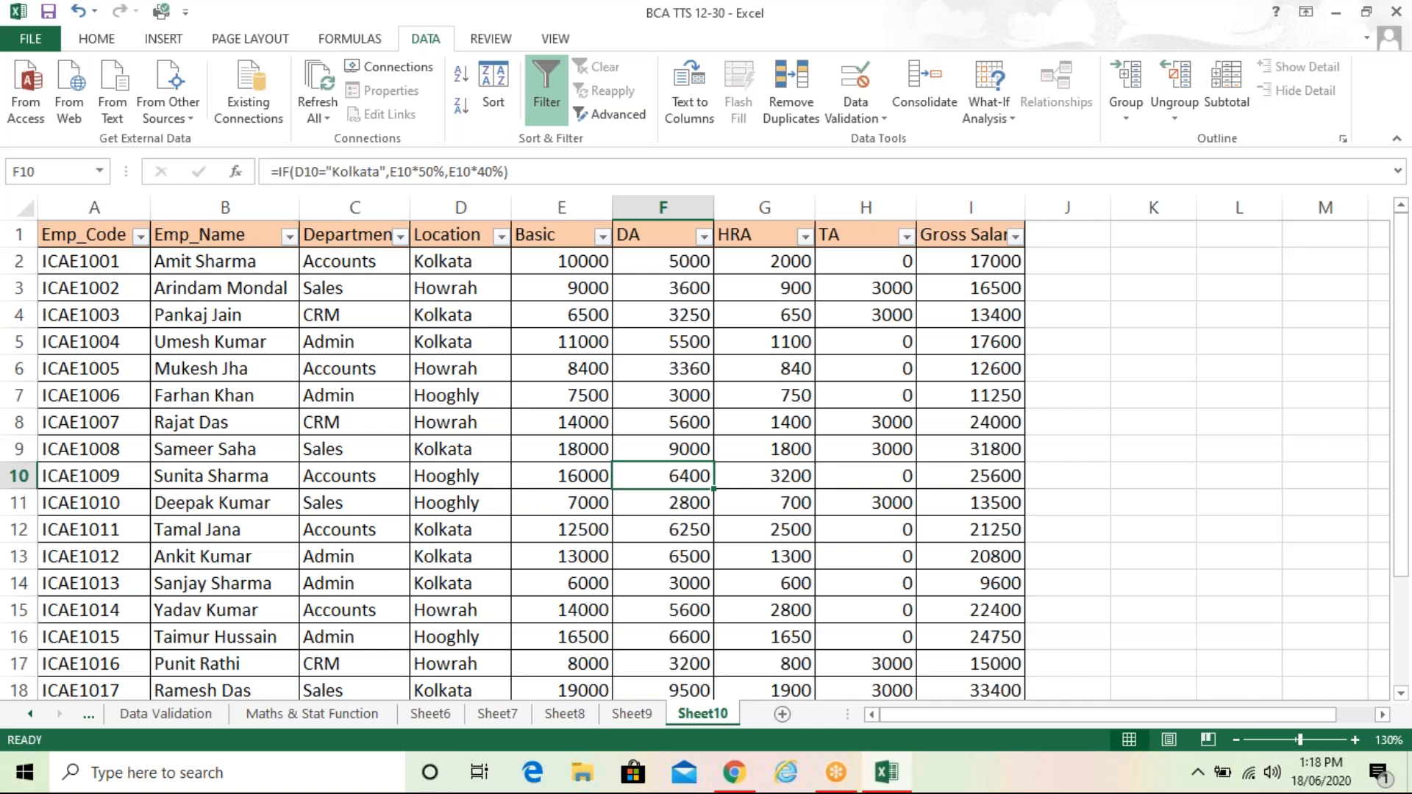
Filter the Location column to show only the Howrah records
click(500, 237)
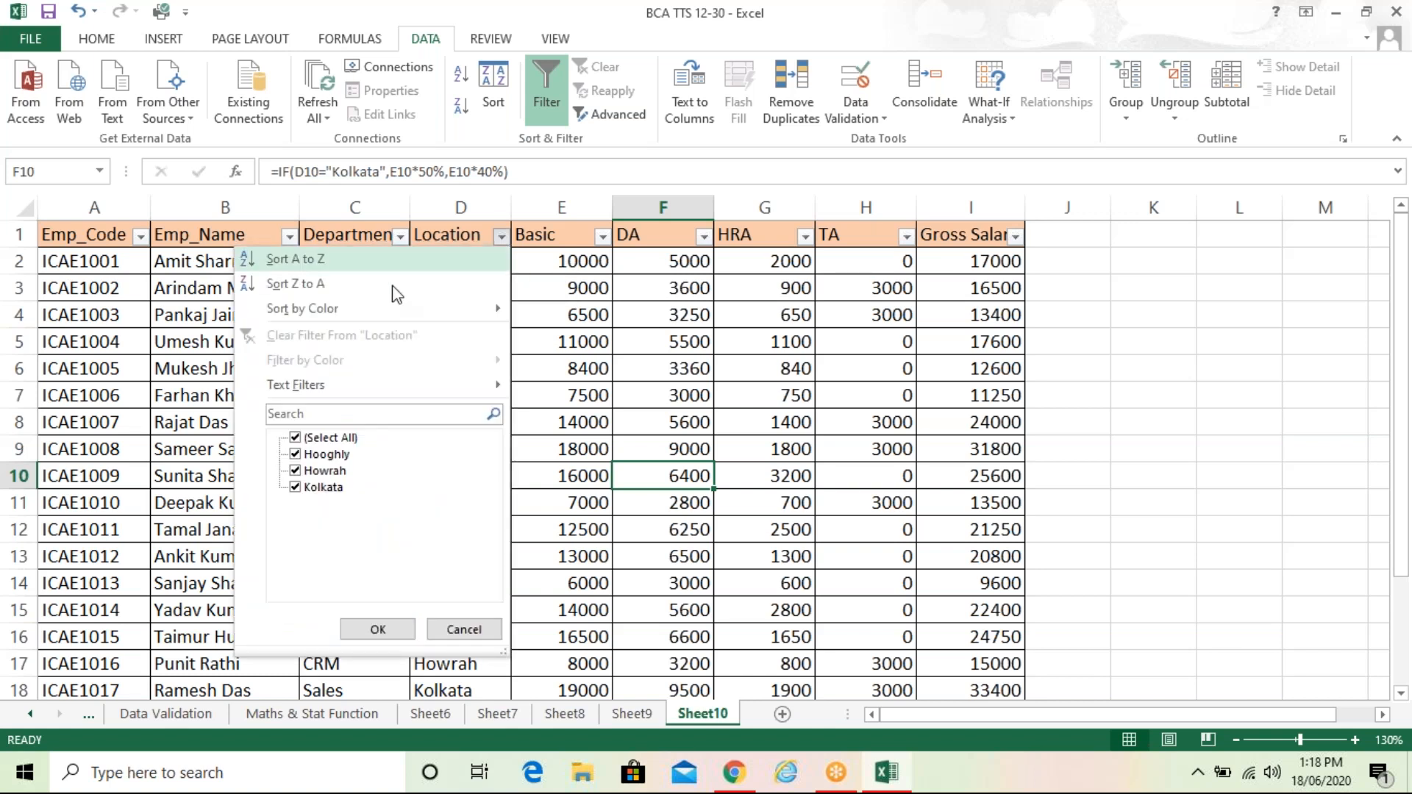
click(297, 439)
click(295, 438)
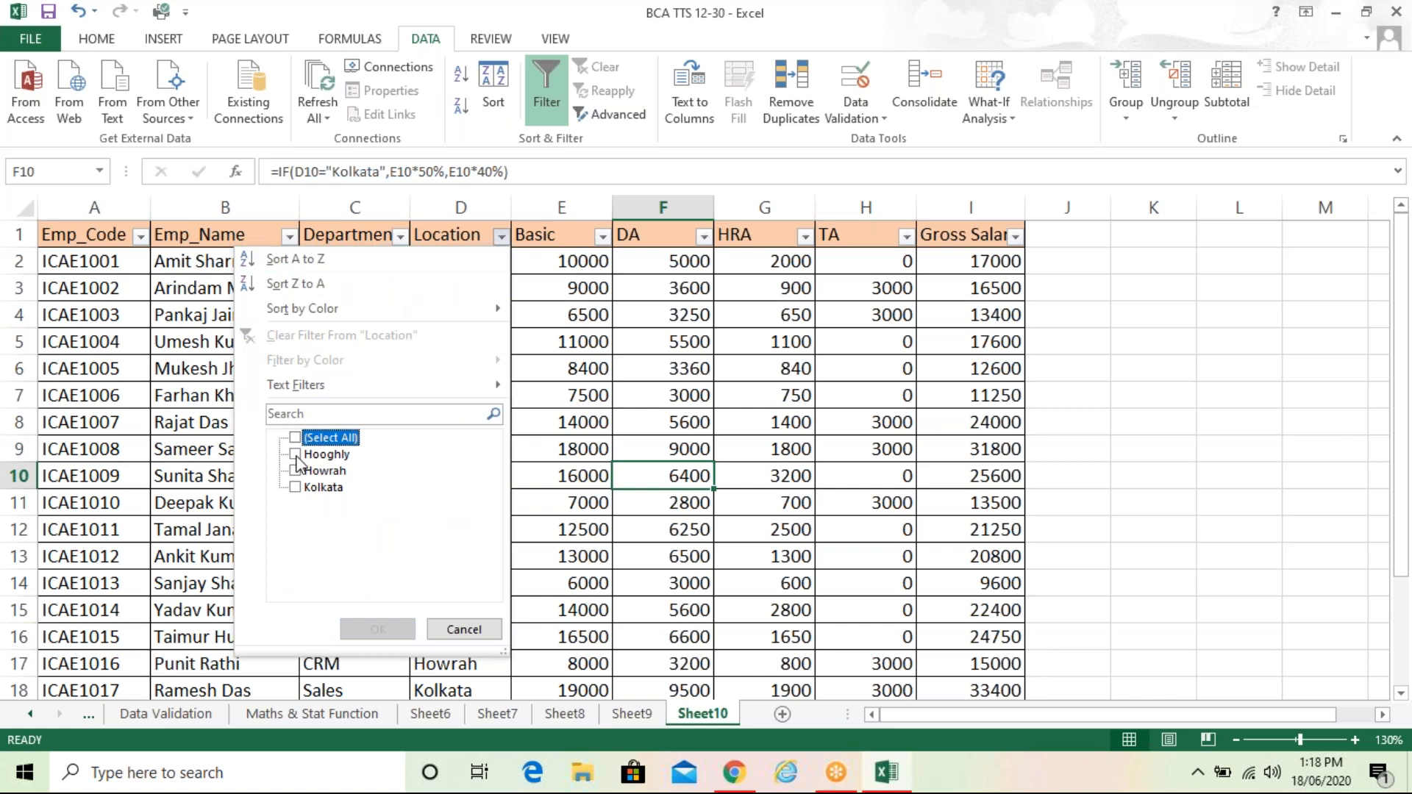
click(295, 471)
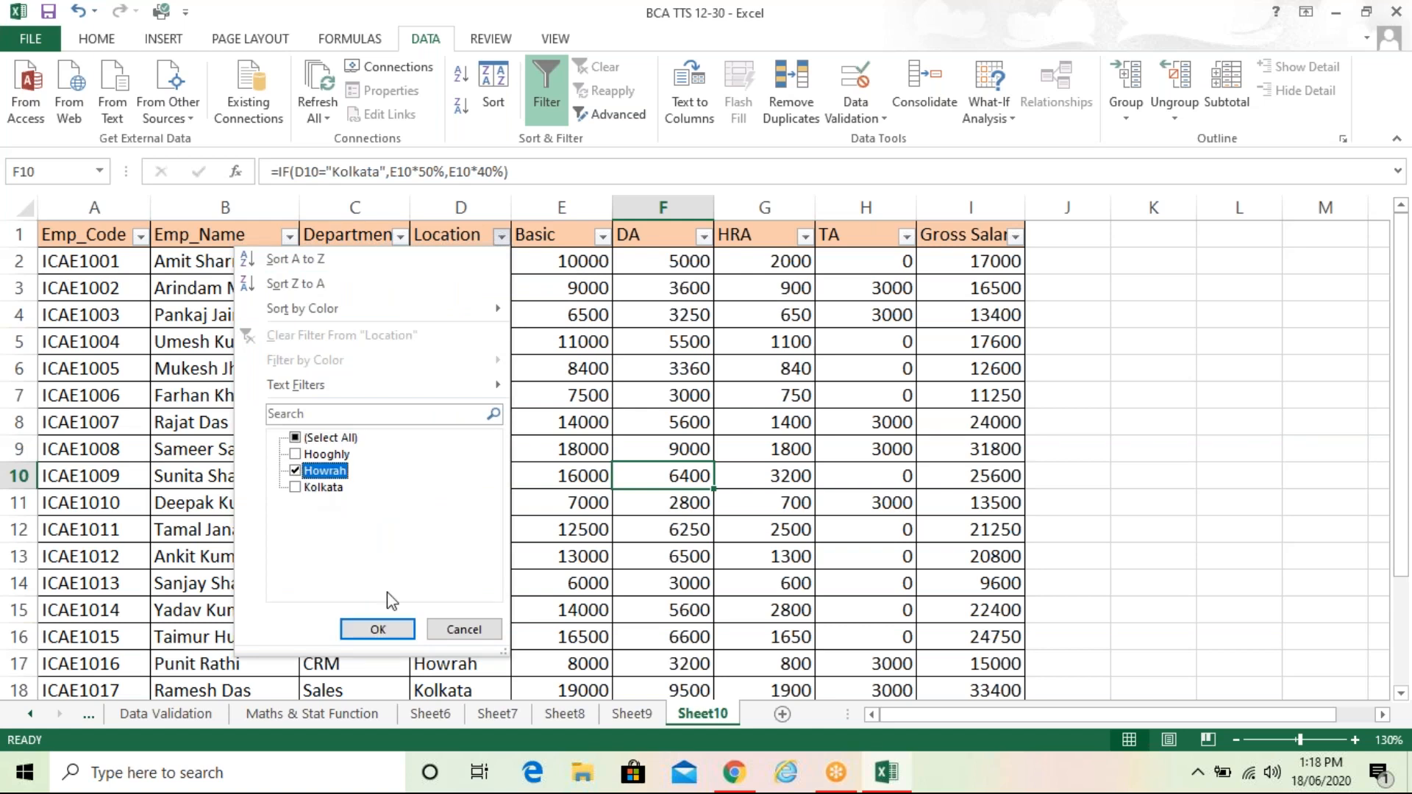
click(408, 631)
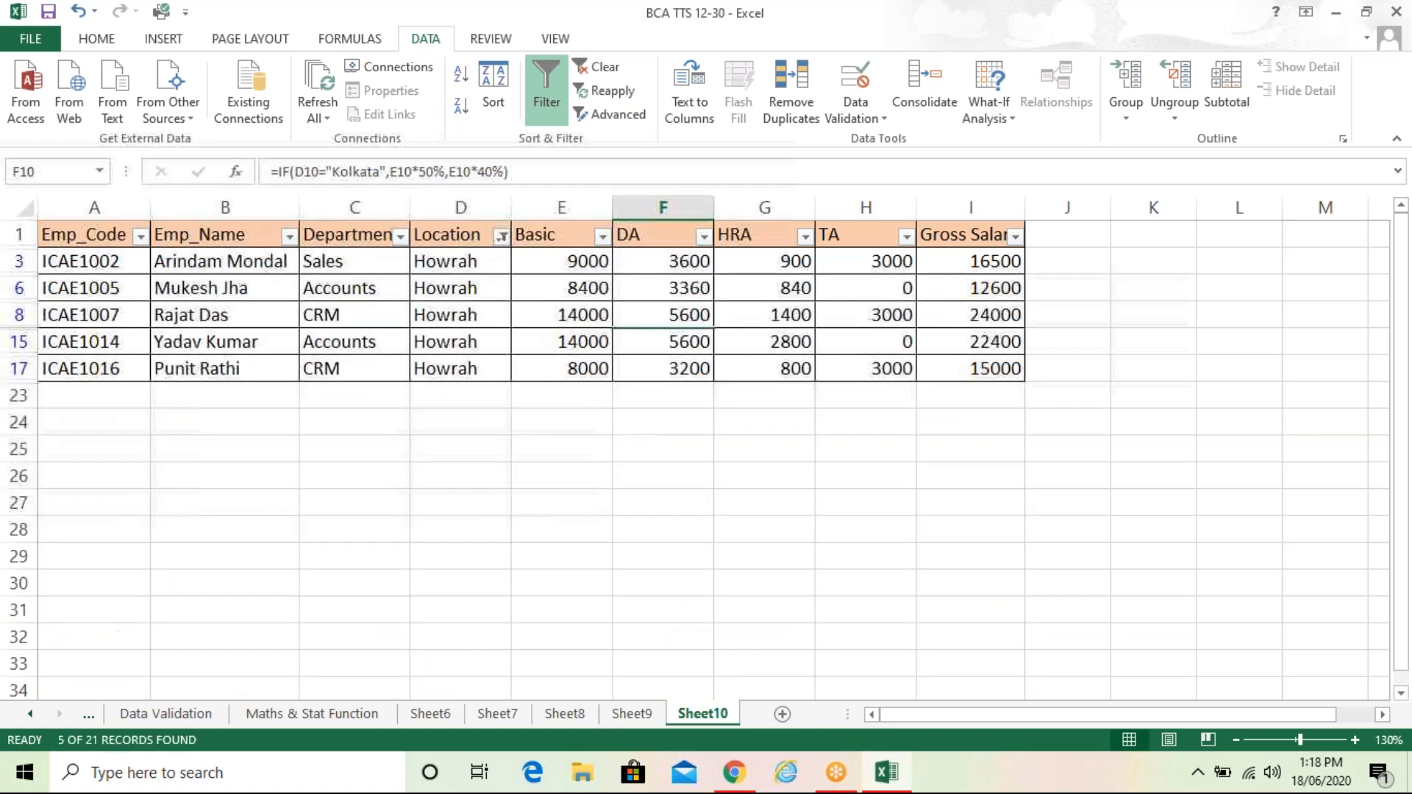
click(608, 572)
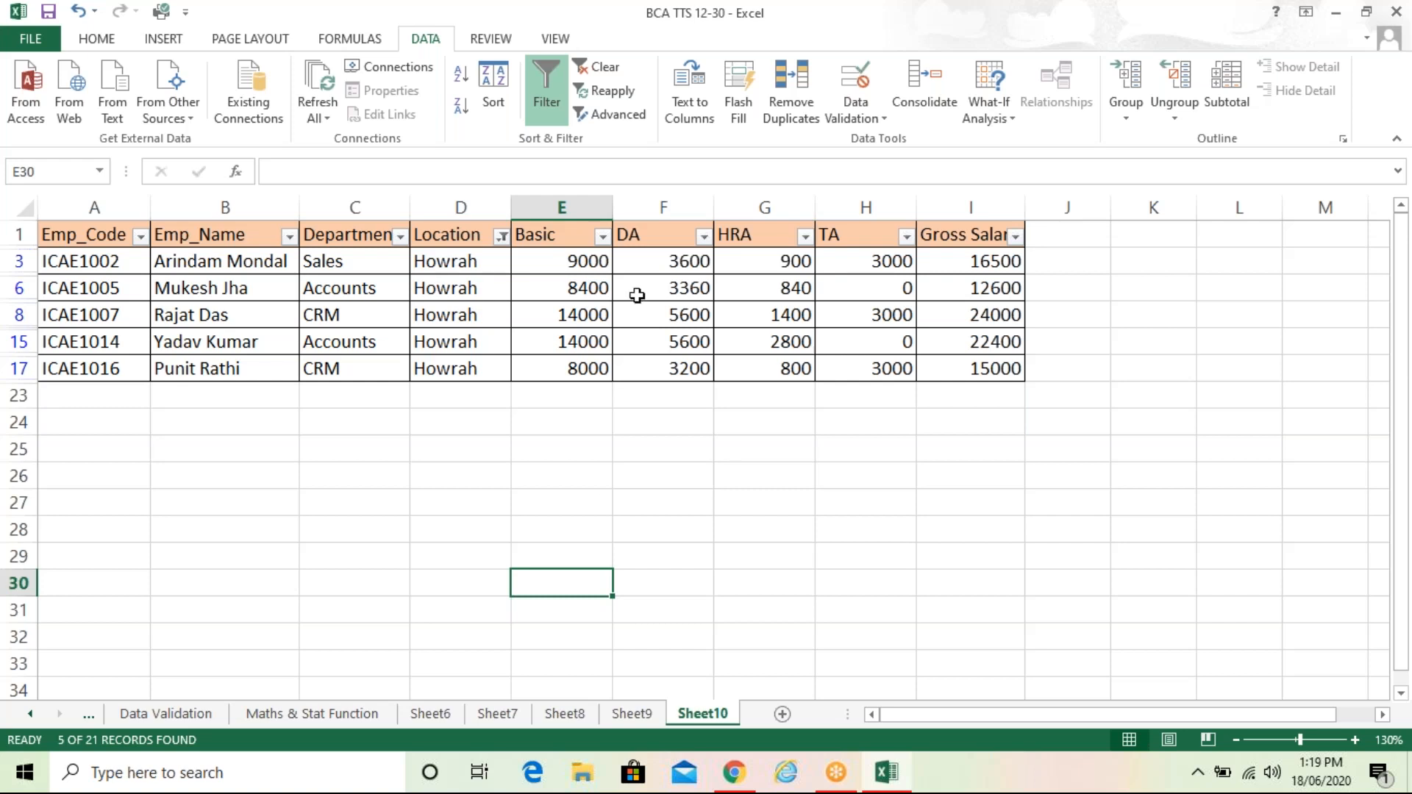
Clear the Location filter and show only records whose Gross Salary is greater than or equal to 30000
click(618, 73)
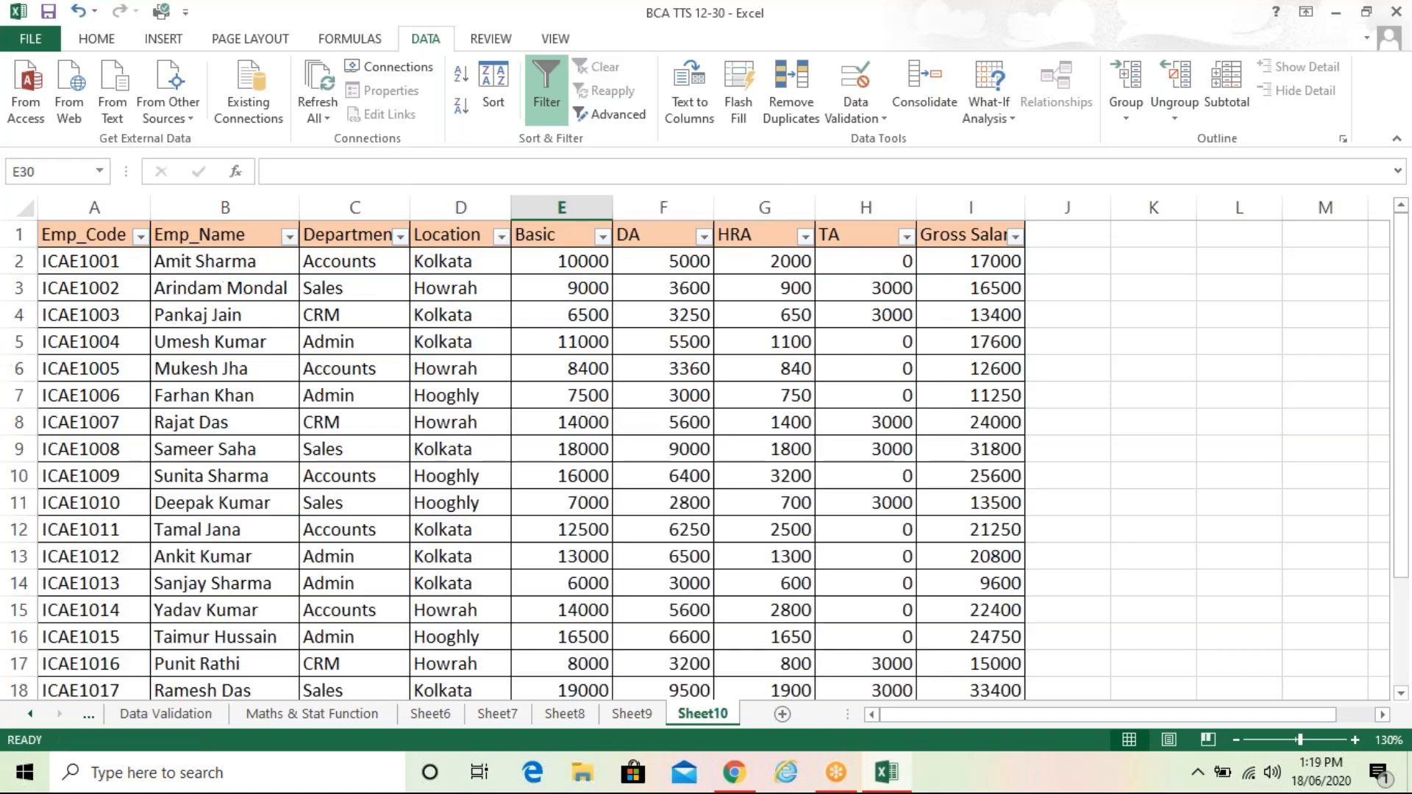
click(566, 369)
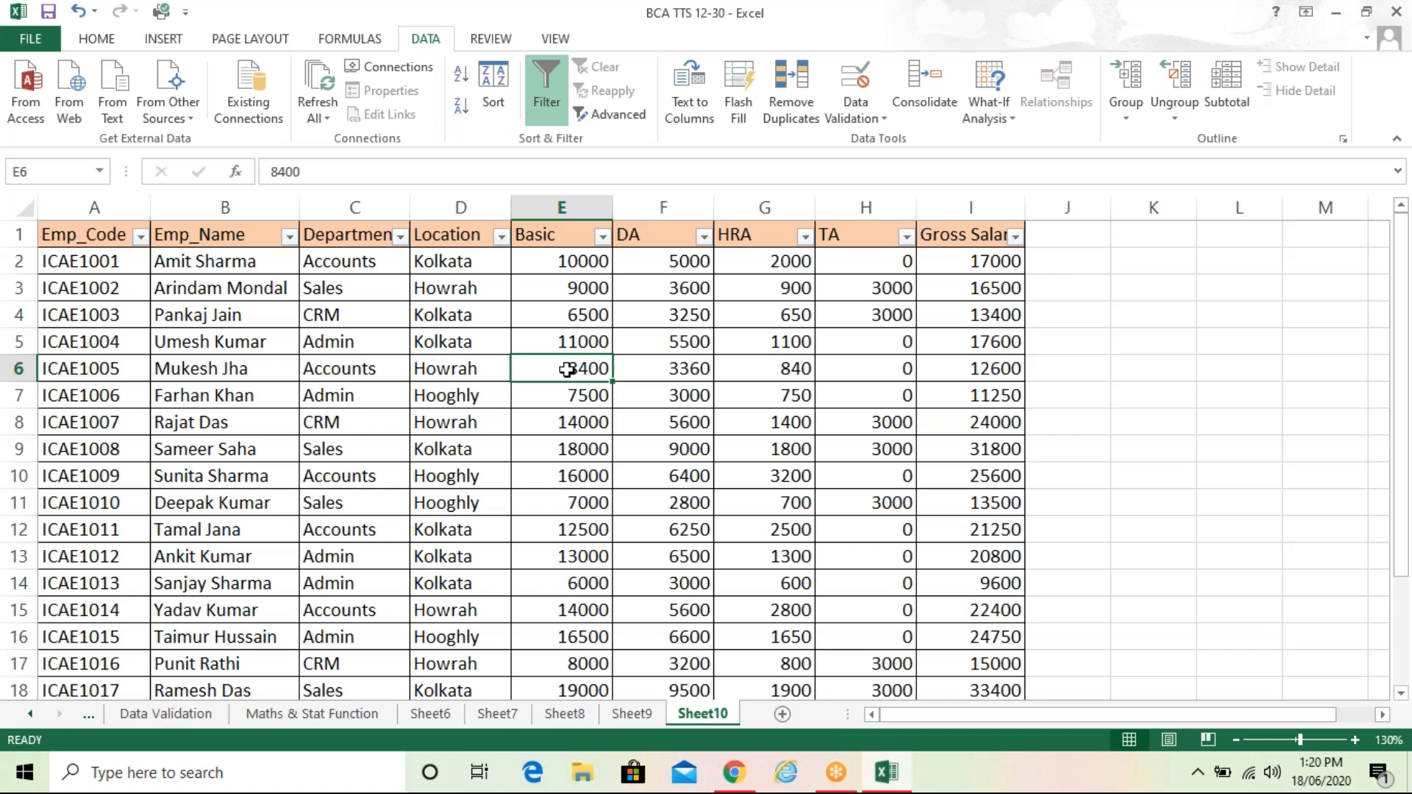
click(1016, 237)
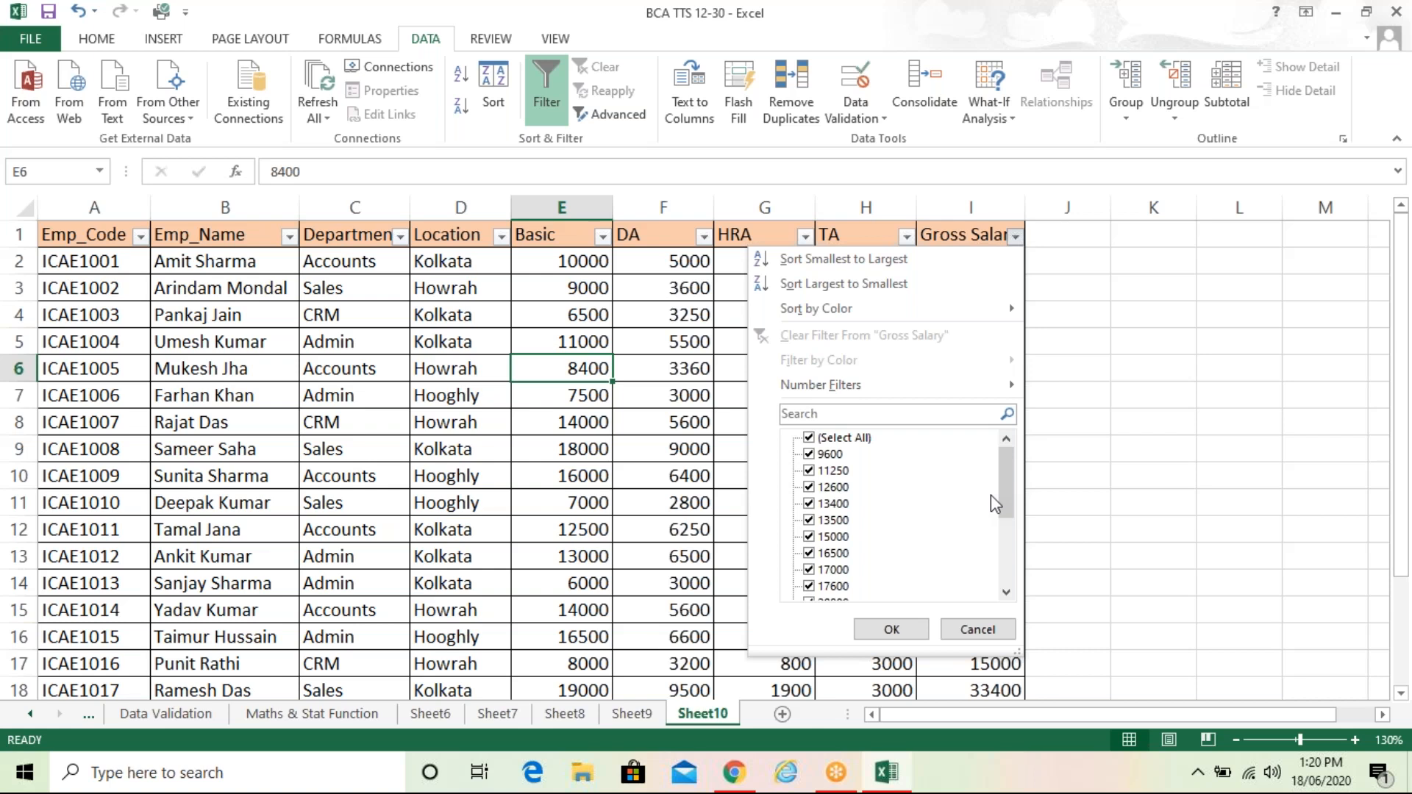
mouse_move(967, 391)
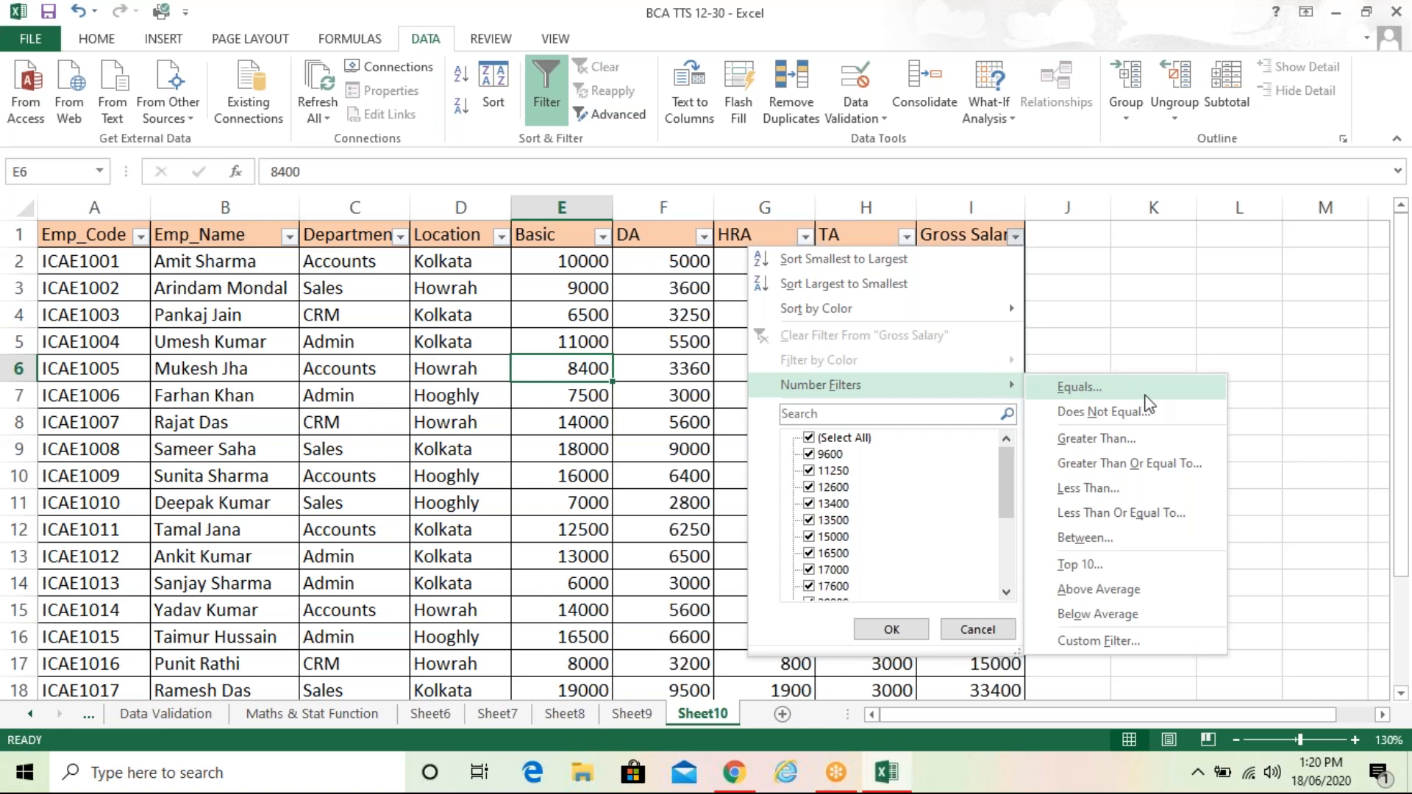
click(1164, 468)
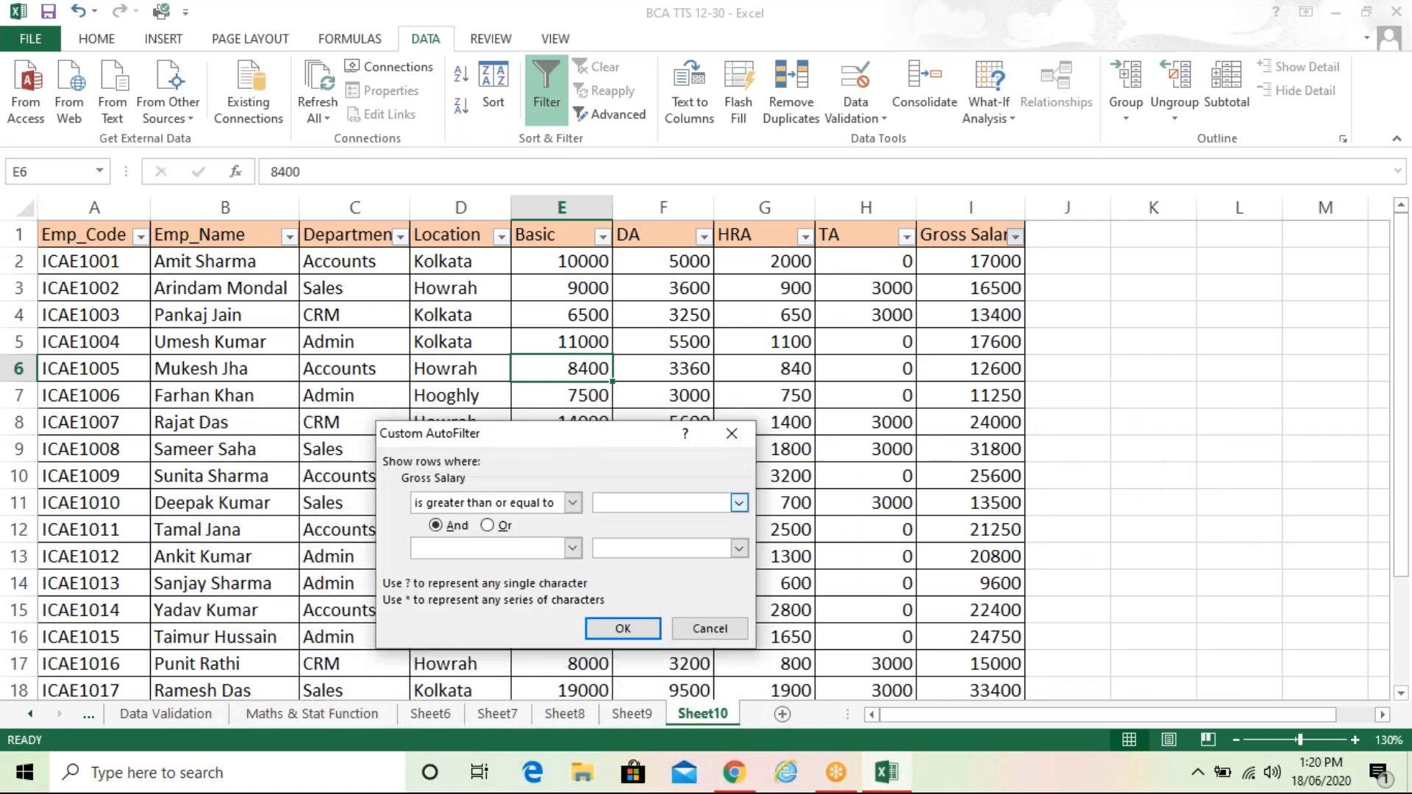
text(30000)
click(630, 630)
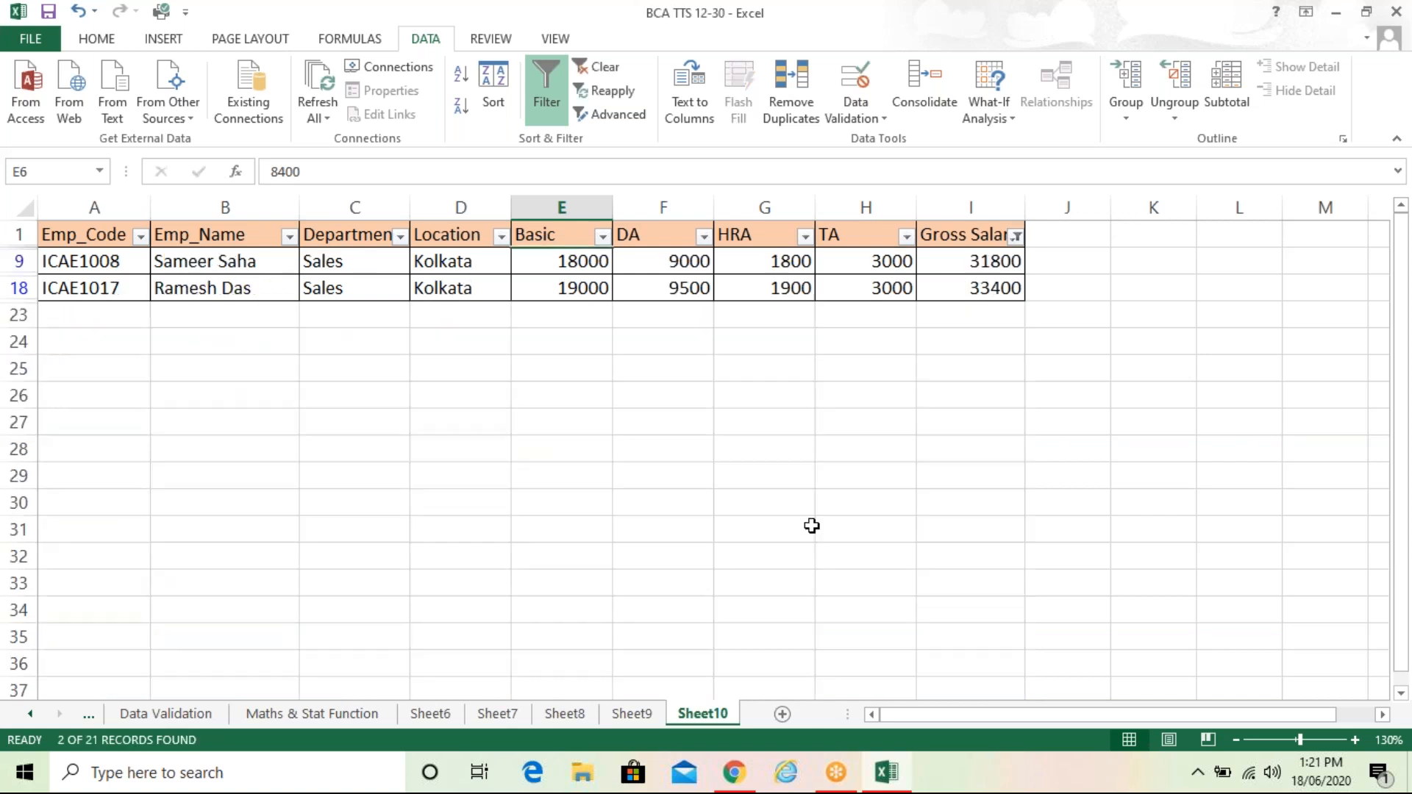
click(811, 527)
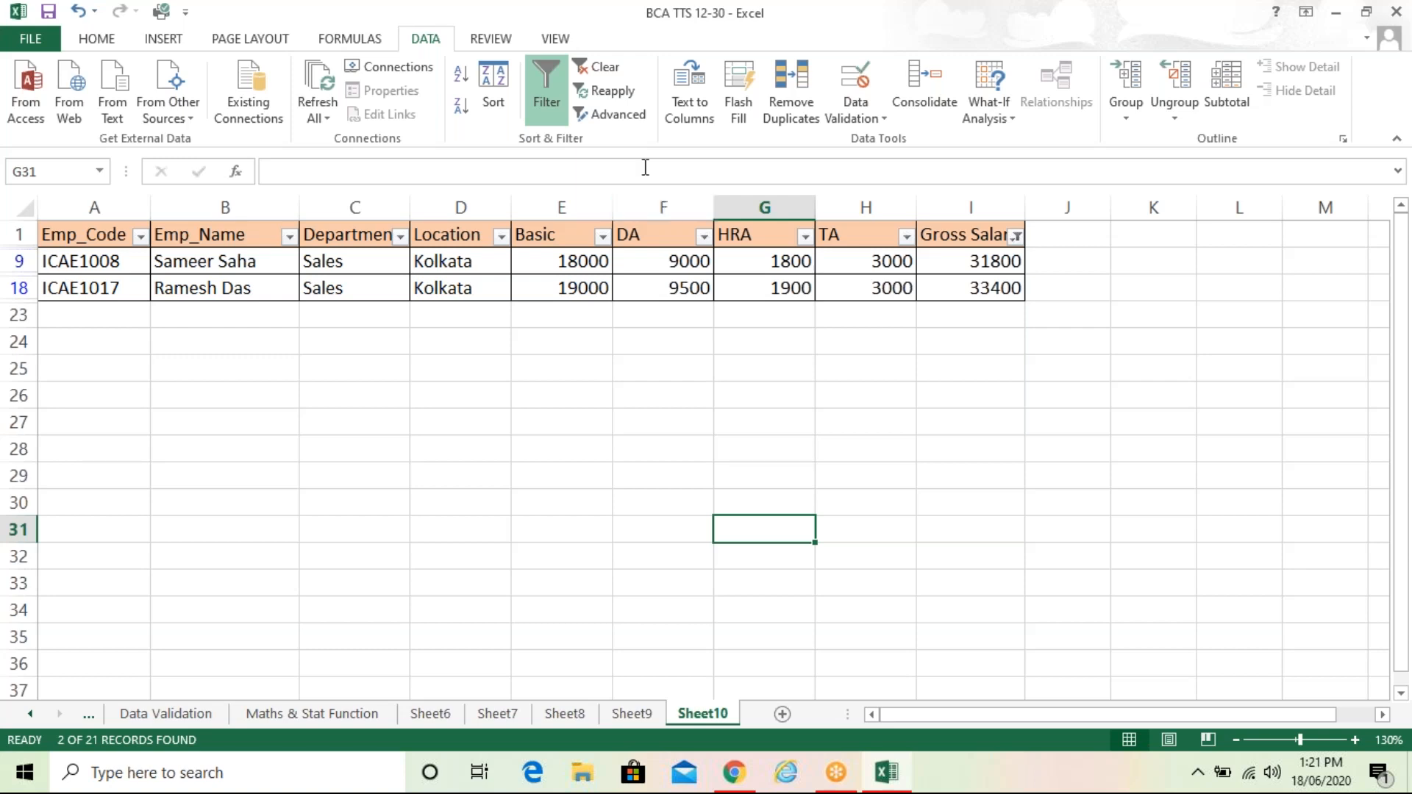
Replace the Gross Salary filter with one showing only records less than or equal to 15000
click(597, 67)
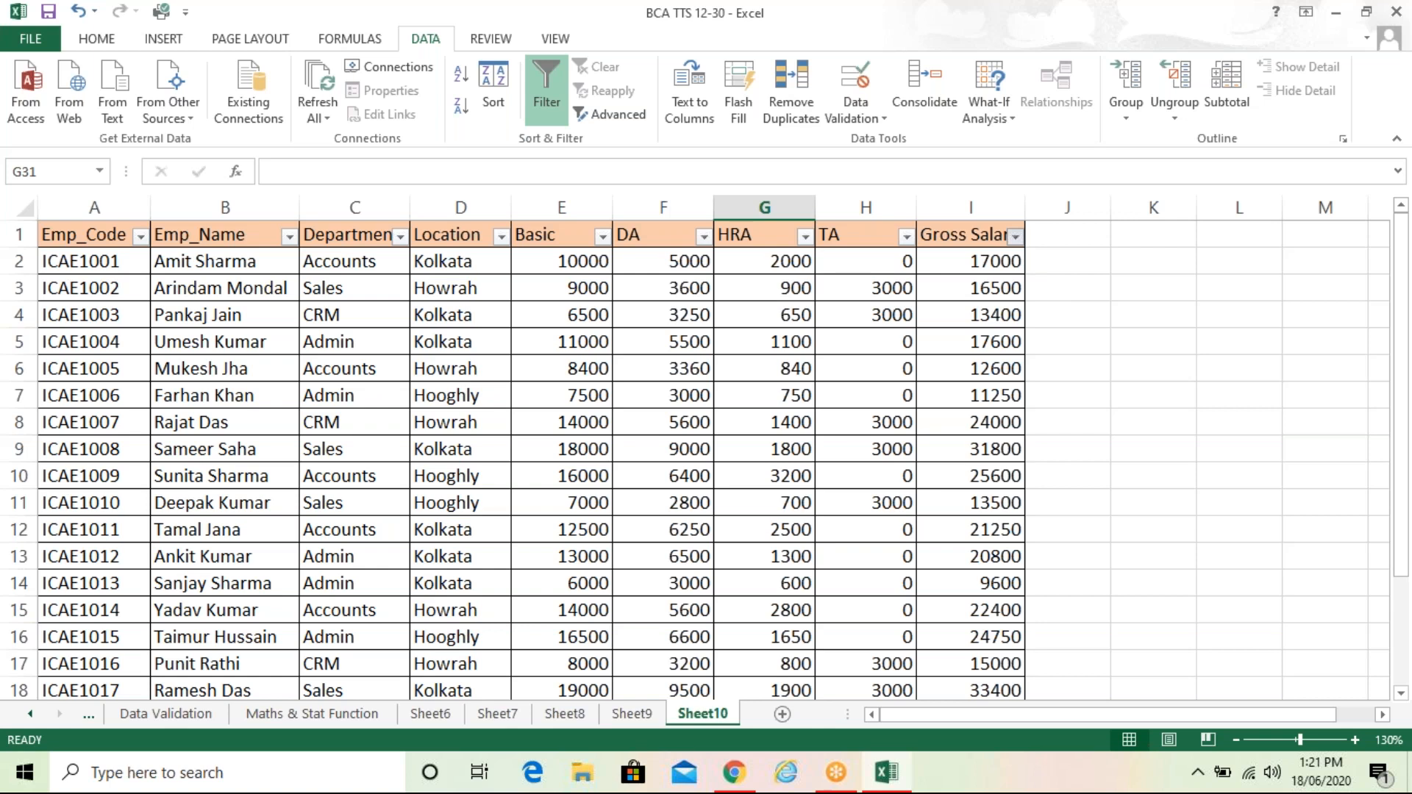
click(1016, 237)
mouse_move(973, 395)
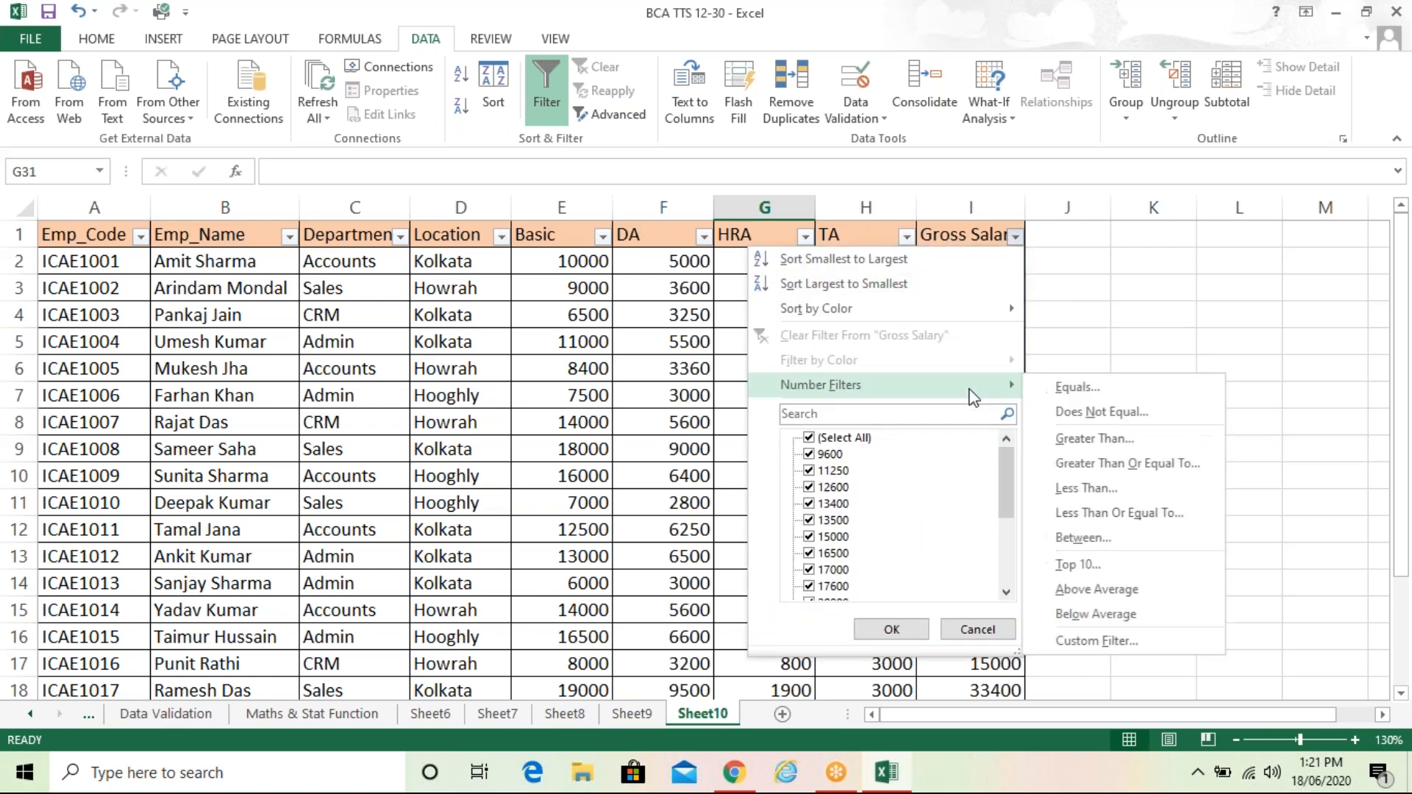
click(1107, 514)
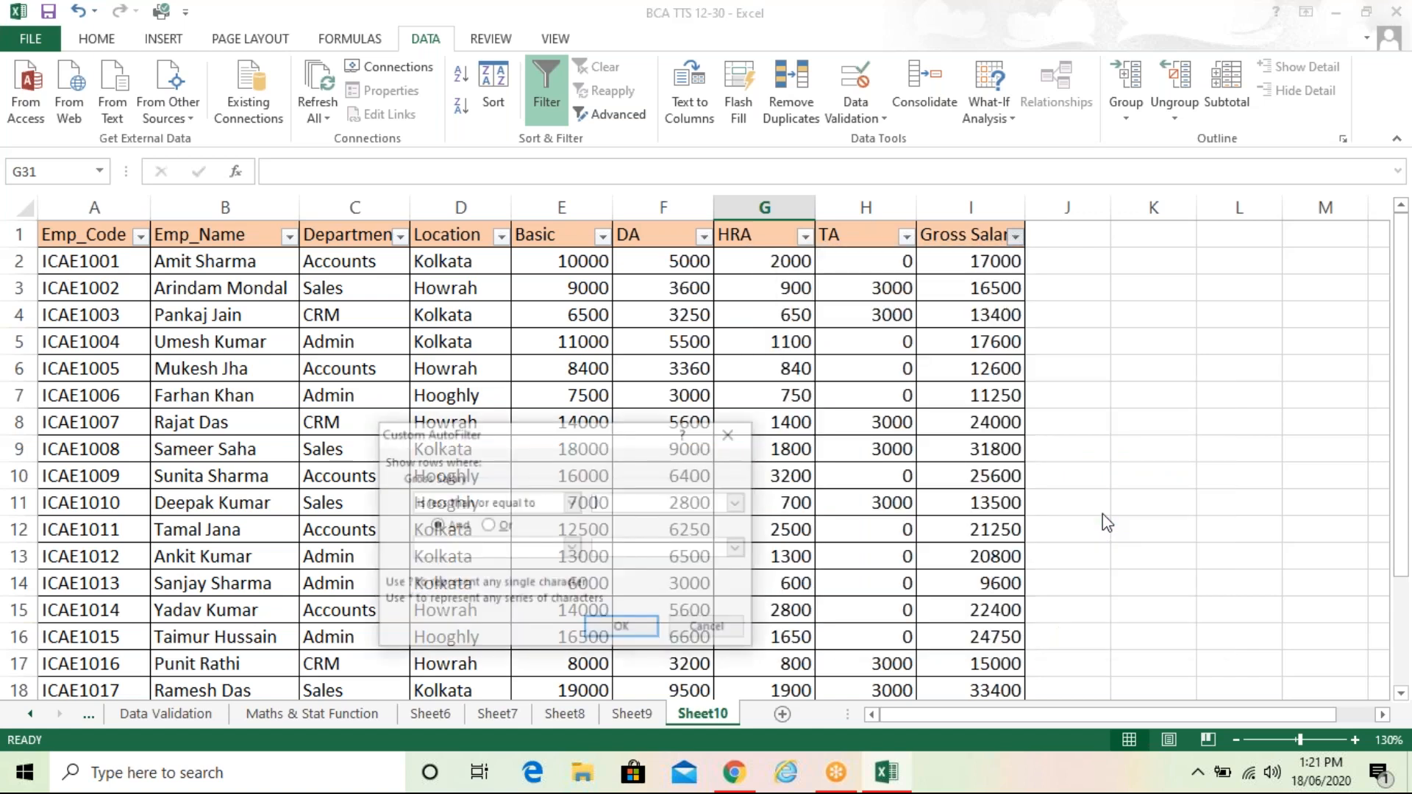
click(675, 503)
text(15000)
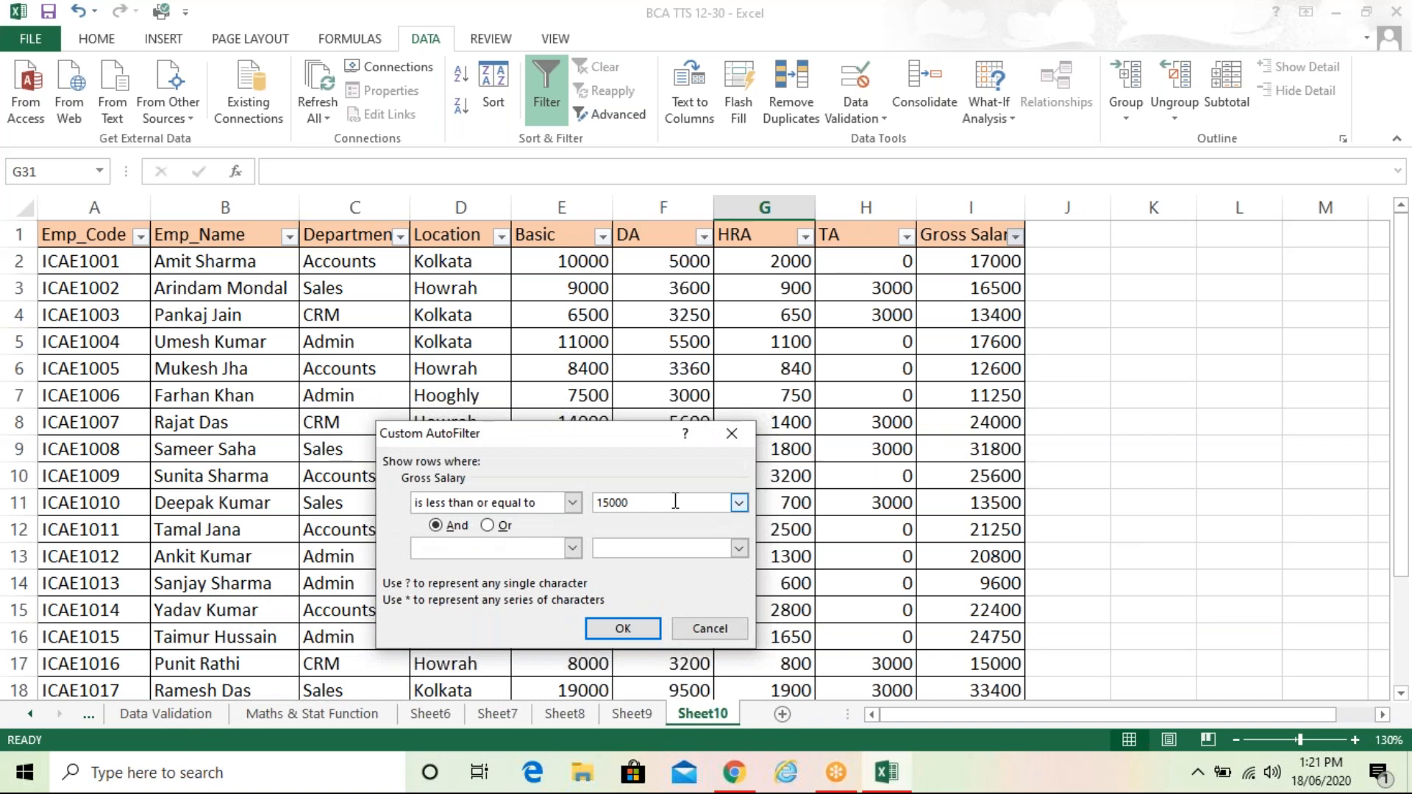
click(652, 628)
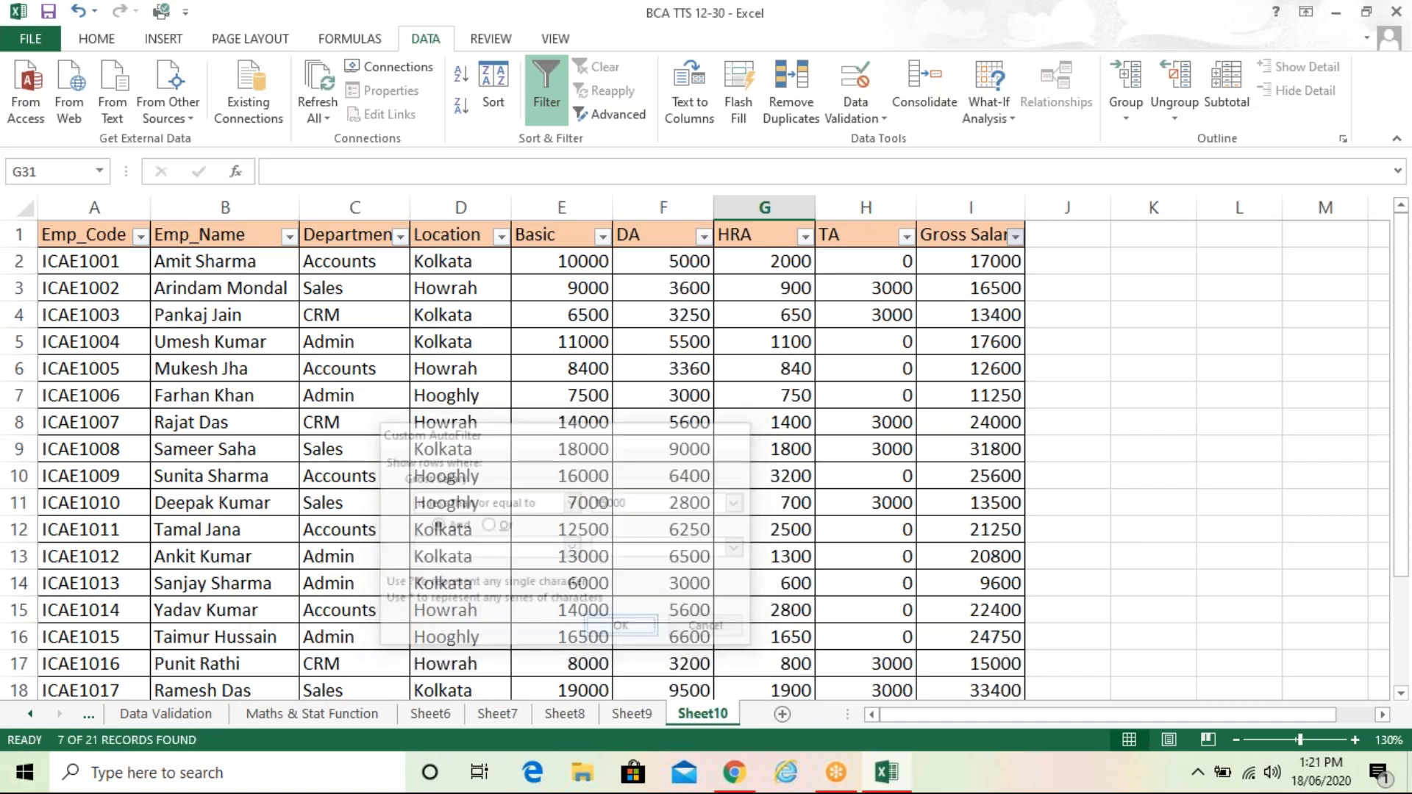
click(846, 546)
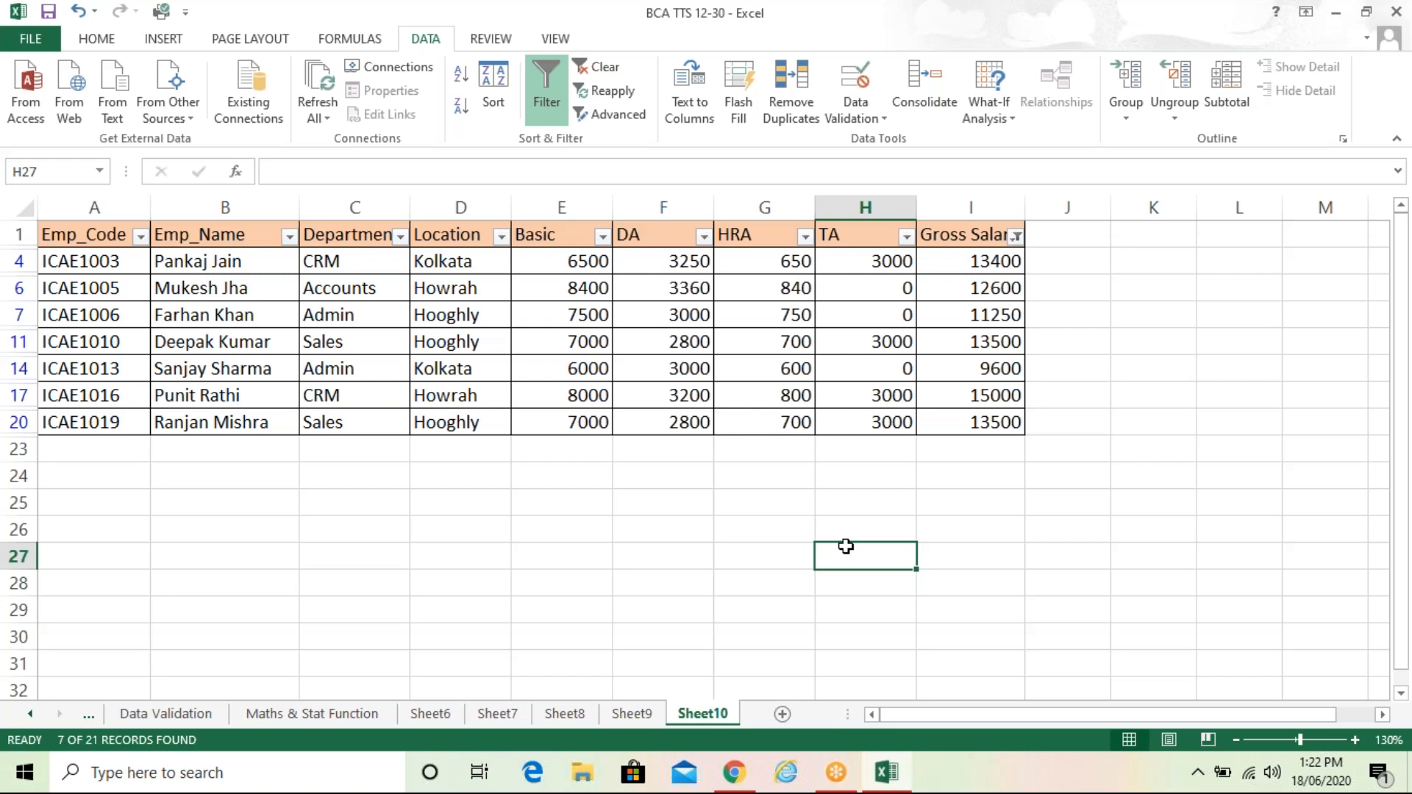
Clear the Gross Salary filter and filter the Department column to show only the Accounts records
click(618, 70)
click(646, 341)
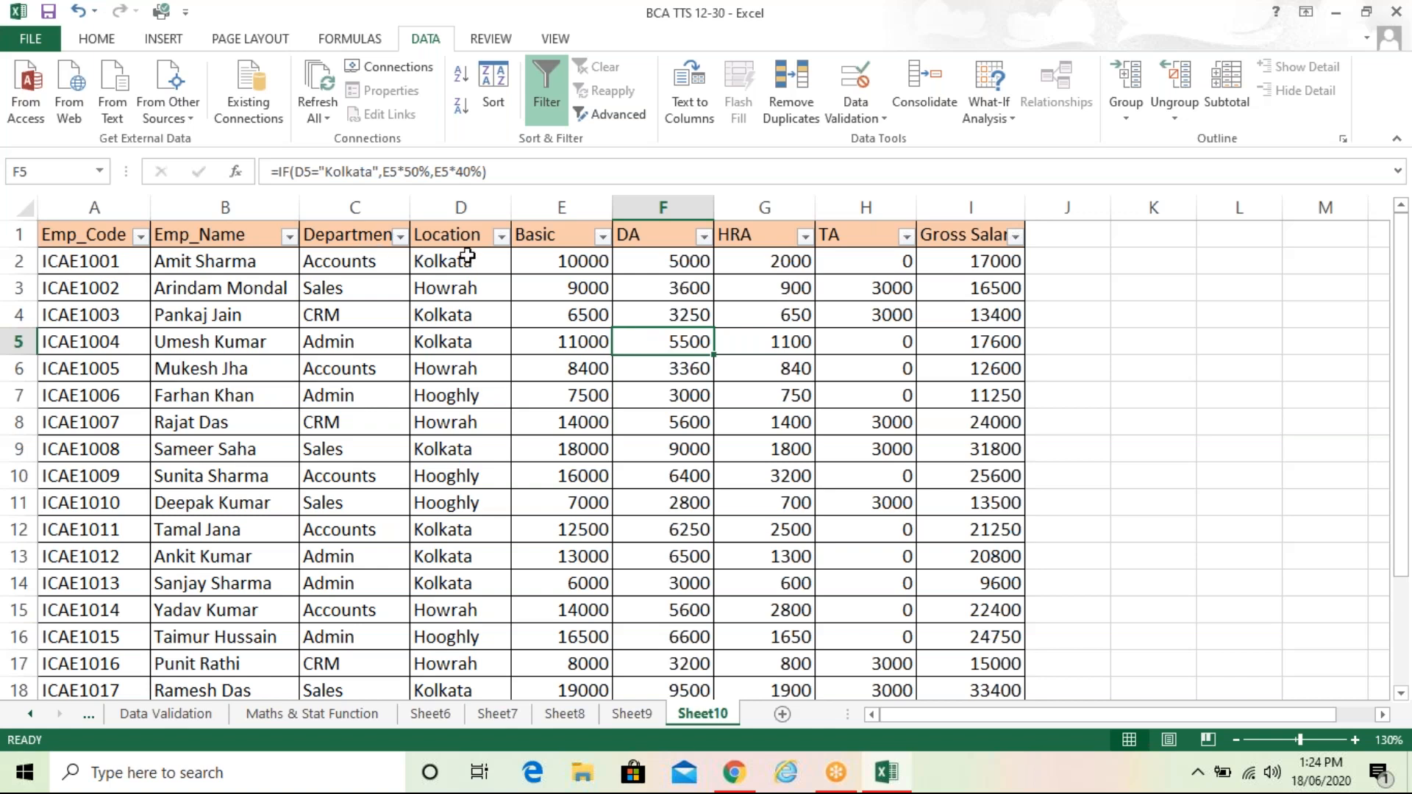
click(400, 236)
click(228, 438)
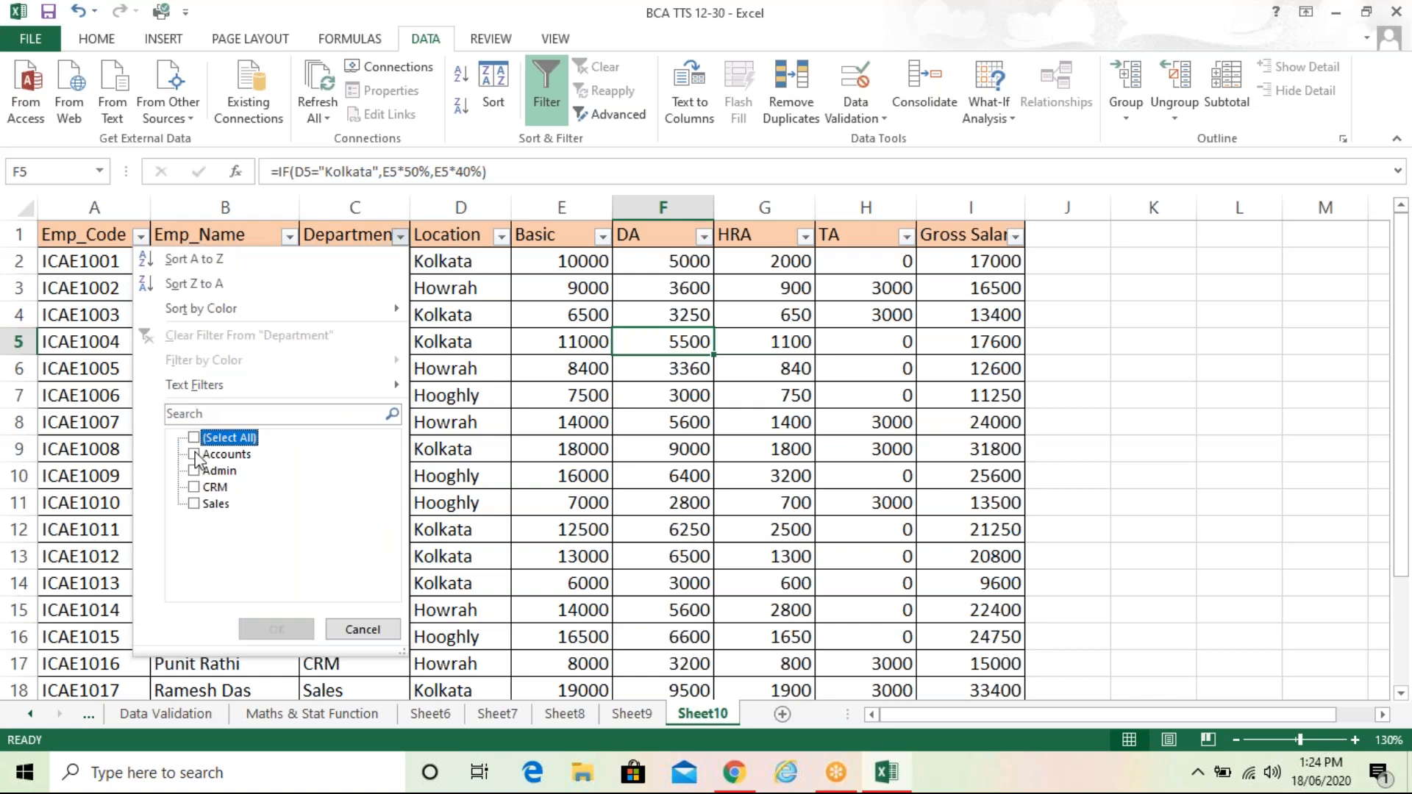
click(225, 454)
click(296, 629)
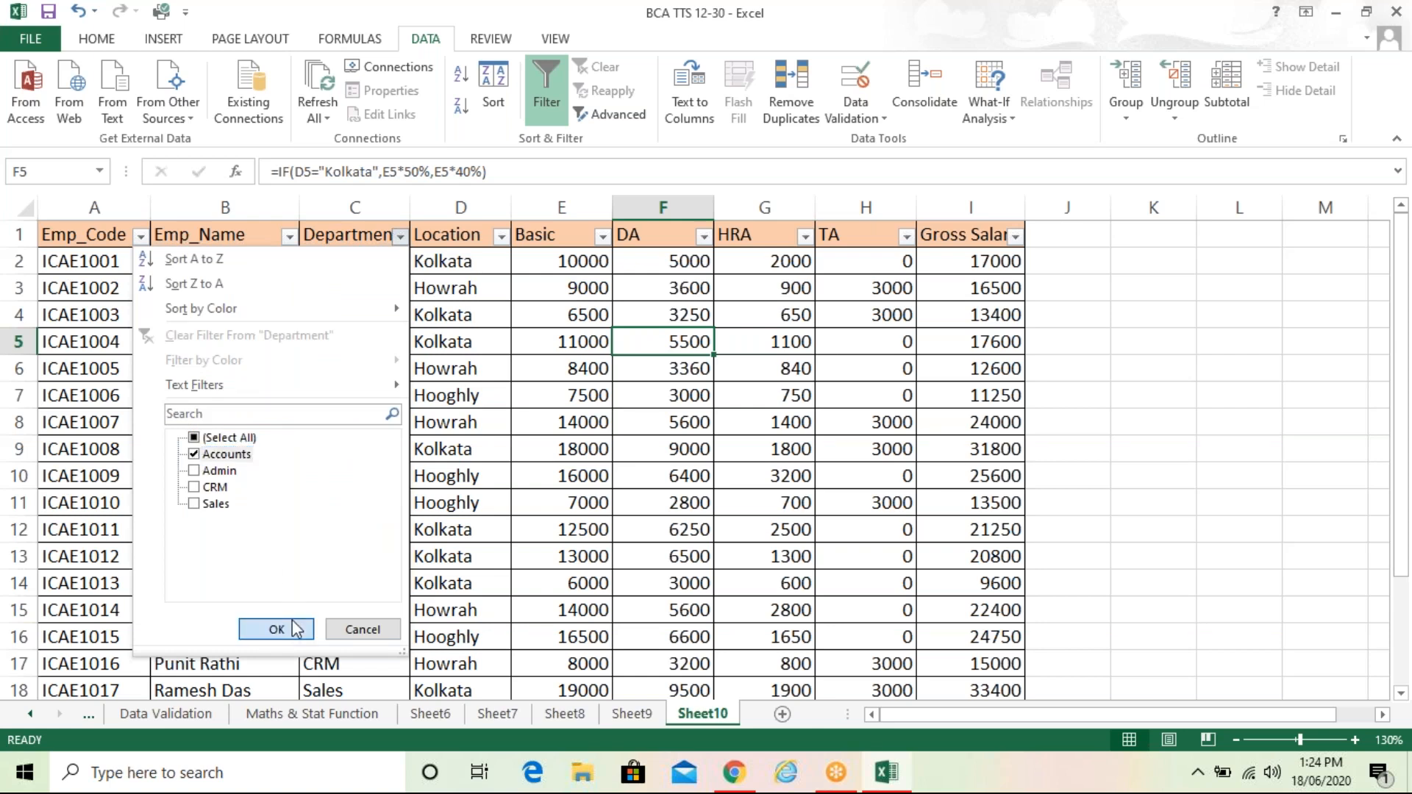
click(495, 548)
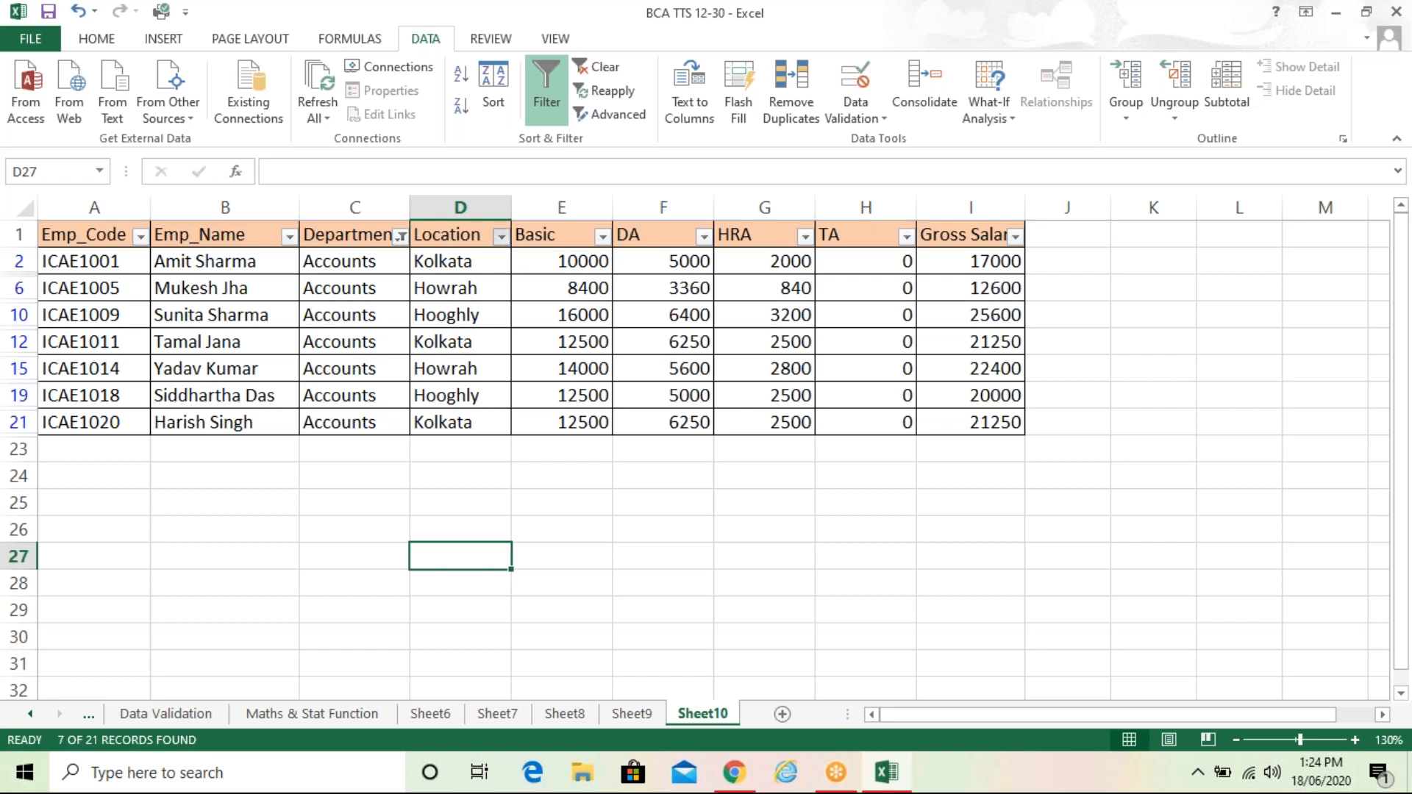
Filter the Location column to show only the Kolkata records within the Accounts department
click(501, 236)
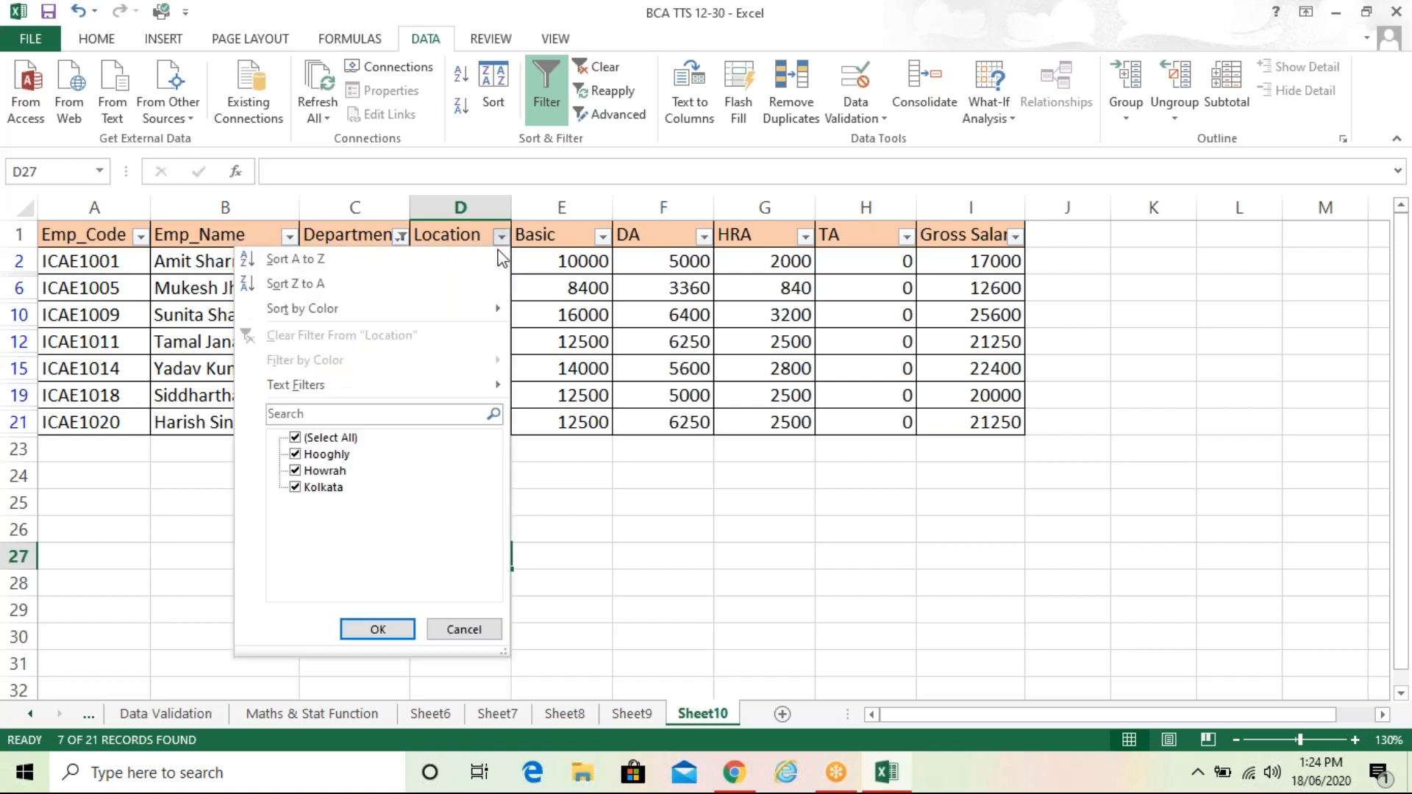
click(296, 438)
click(295, 471)
click(296, 470)
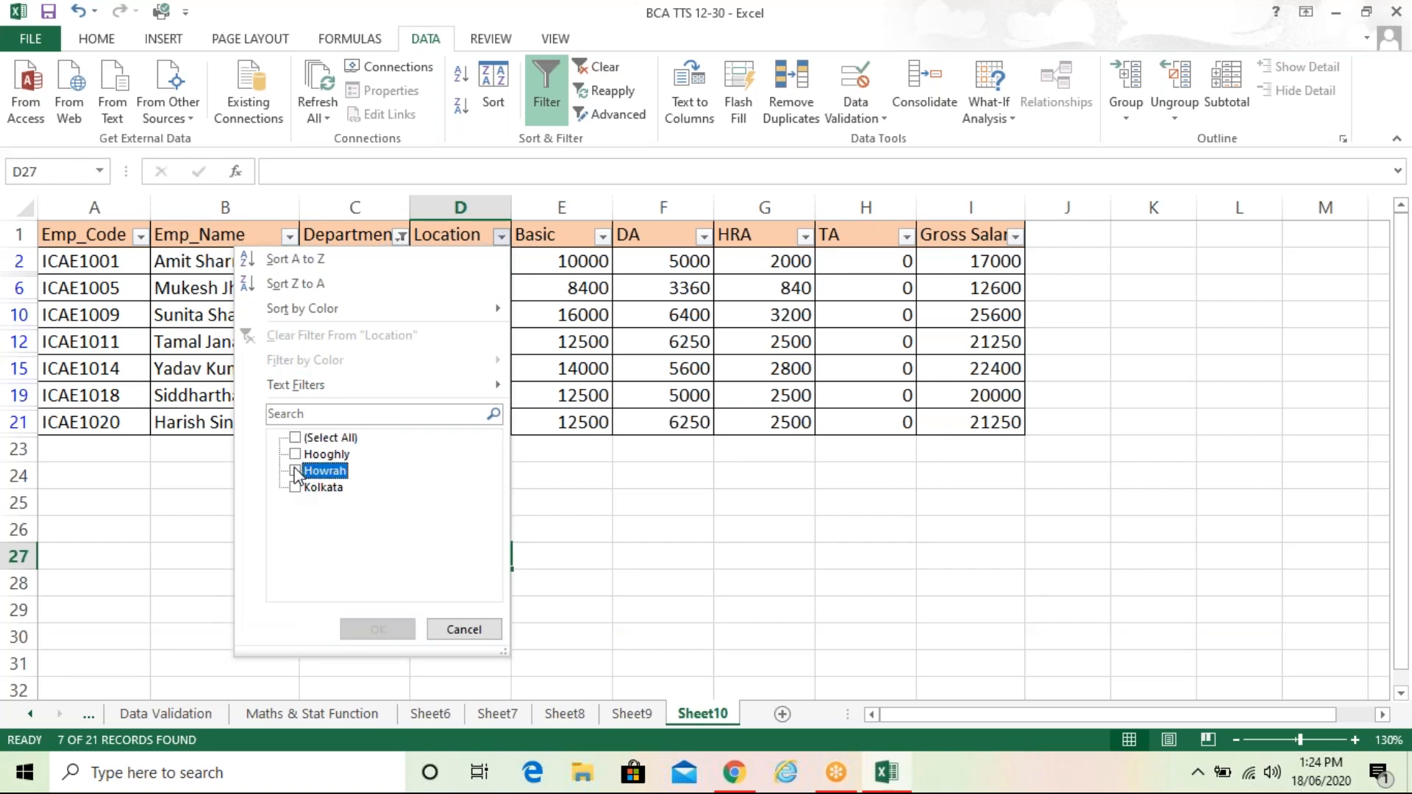
click(295, 487)
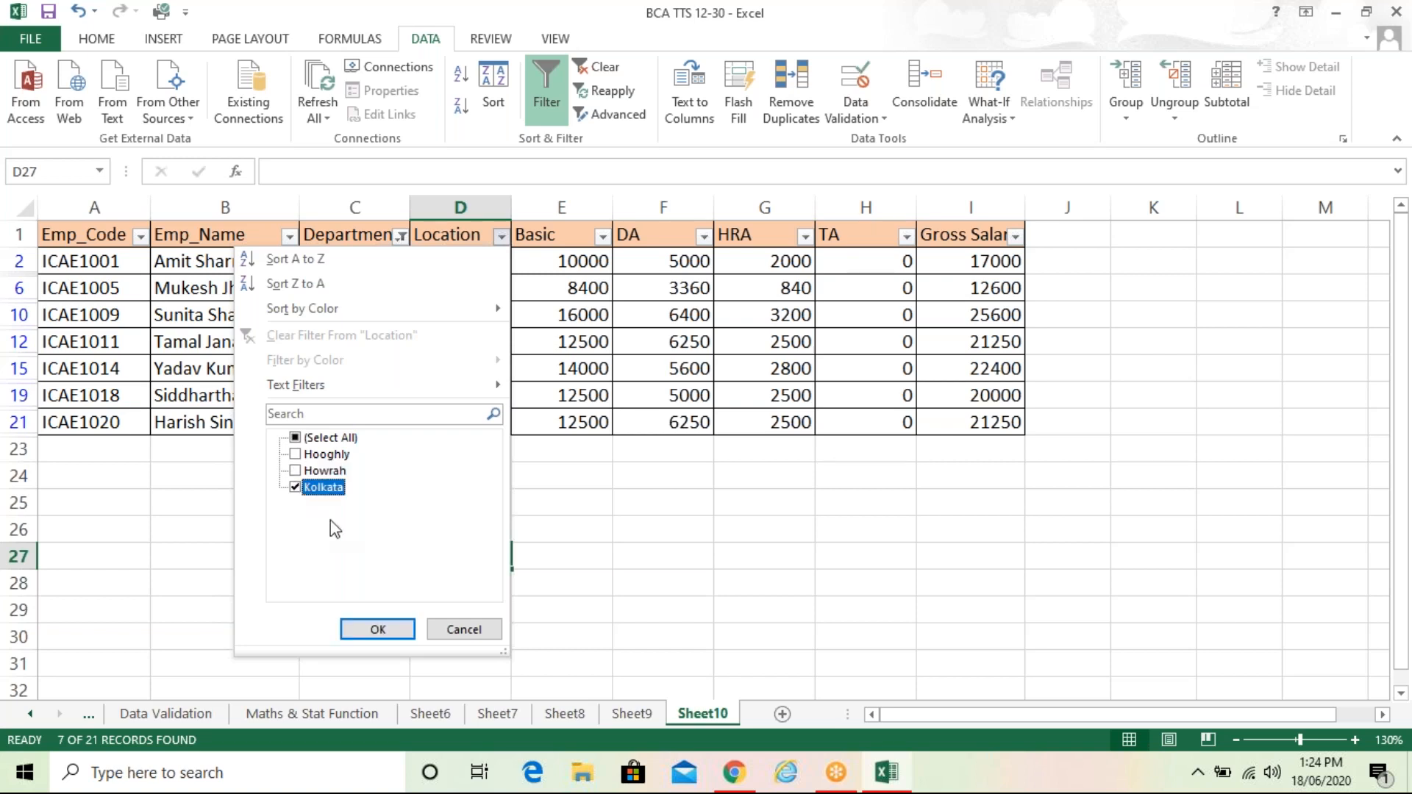
click(378, 630)
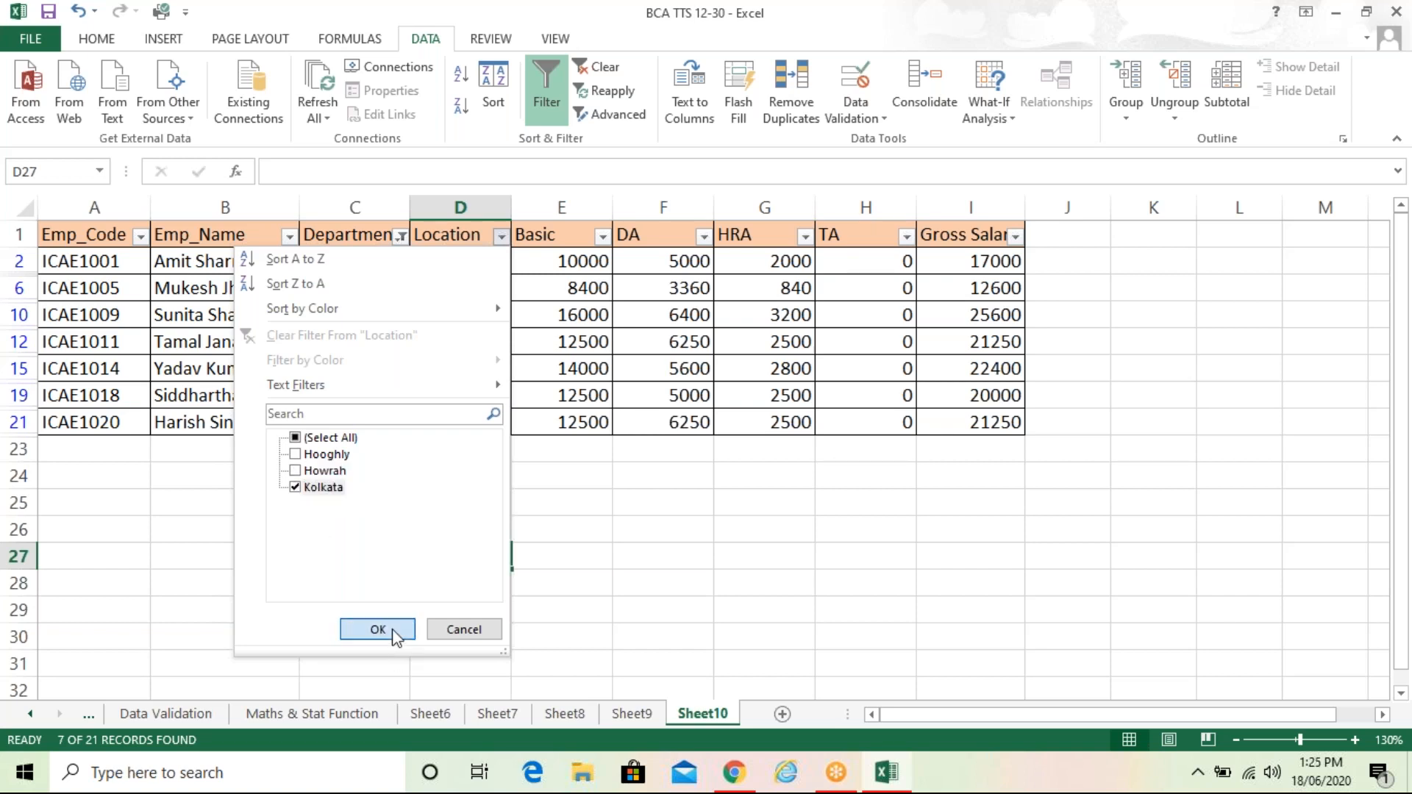
click(621, 508)
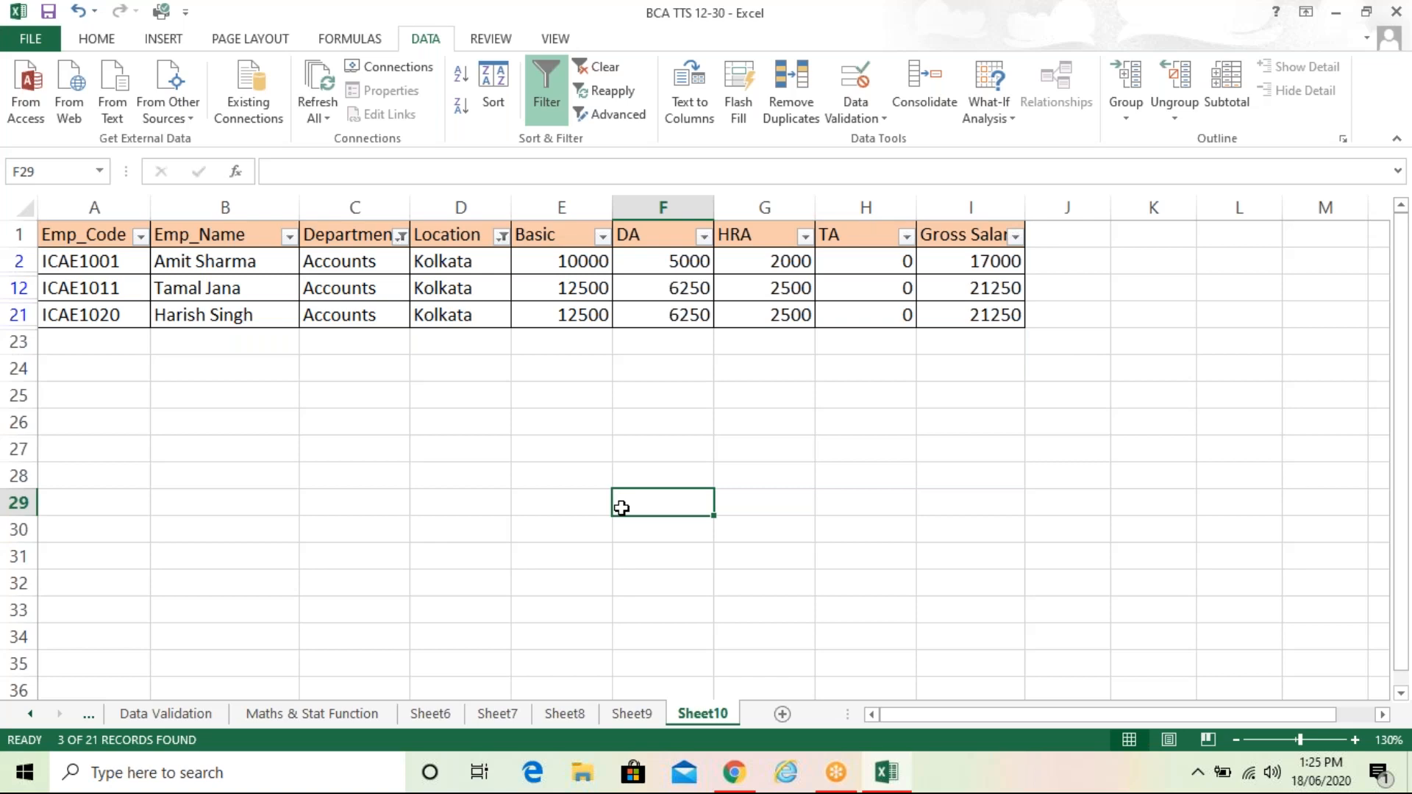
click(531, 346)
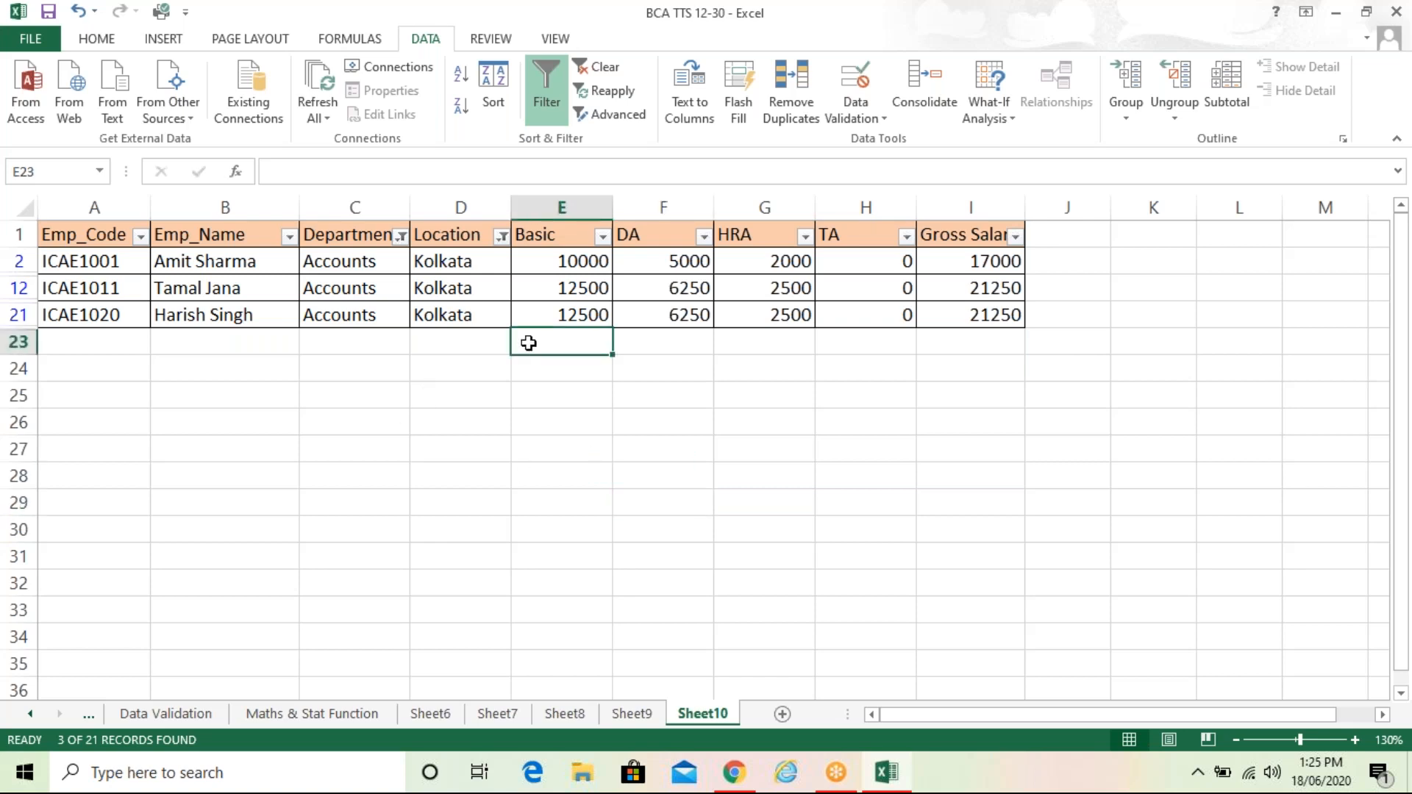
Reselect all values in the Location filter and clear the remaining Department filter
click(503, 238)
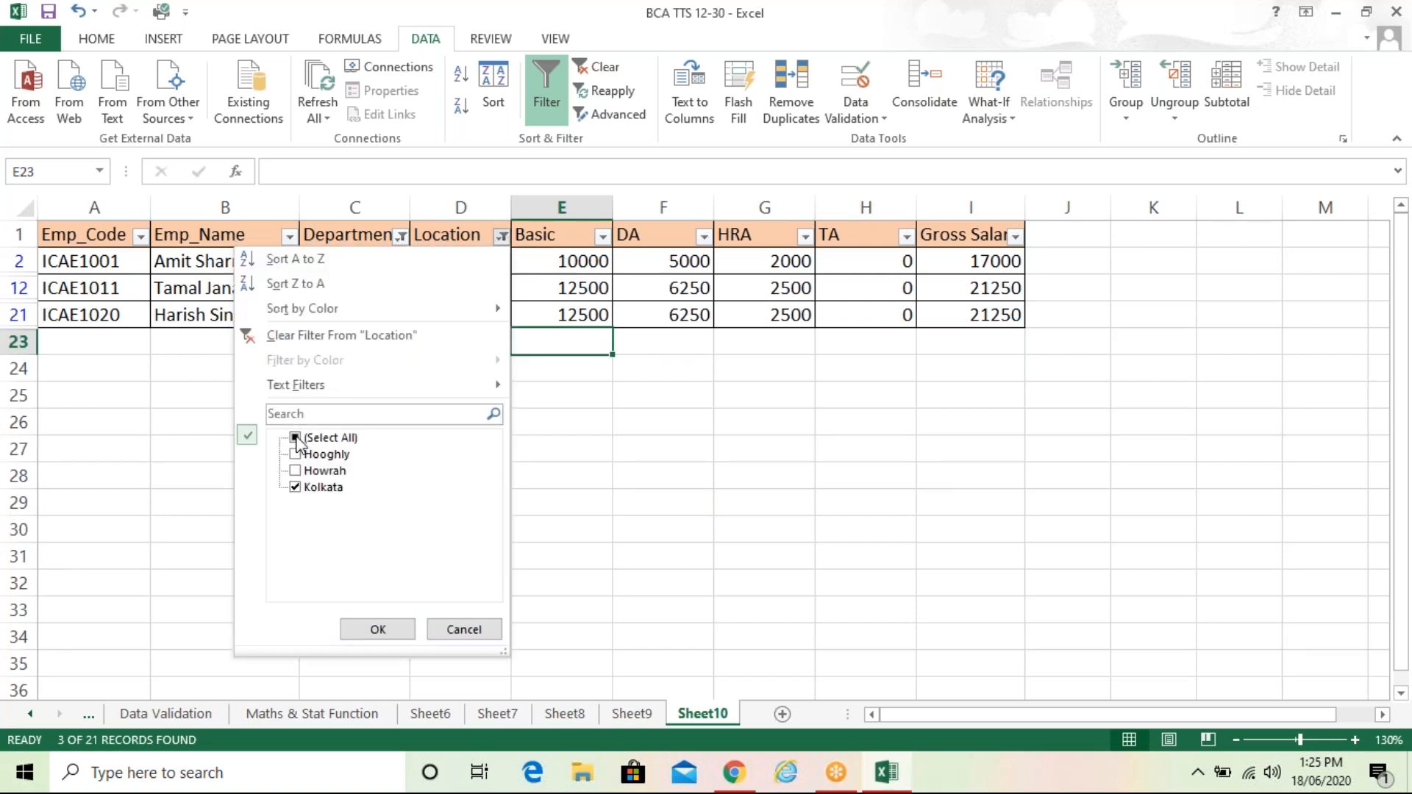
click(295, 438)
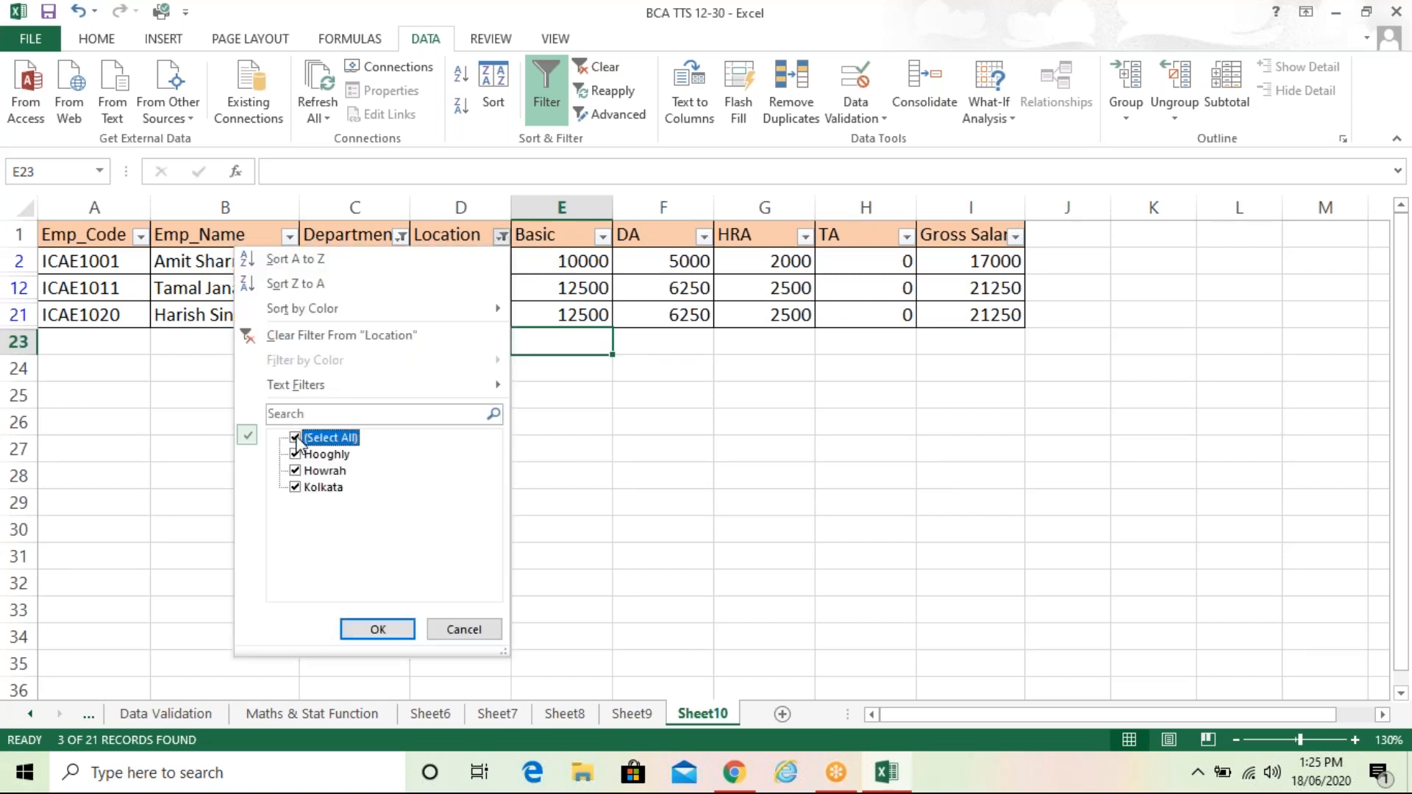
click(398, 631)
click(682, 503)
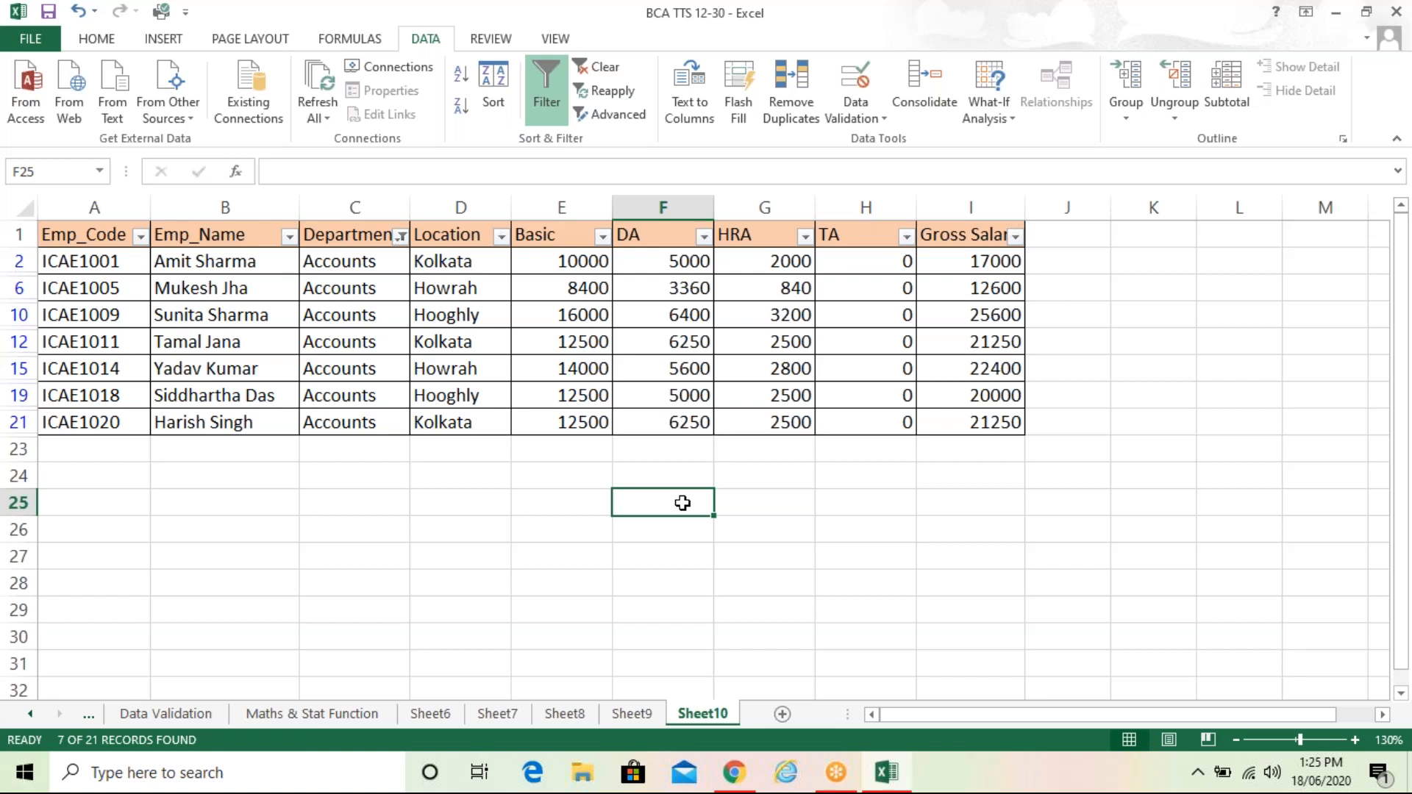
click(596, 66)
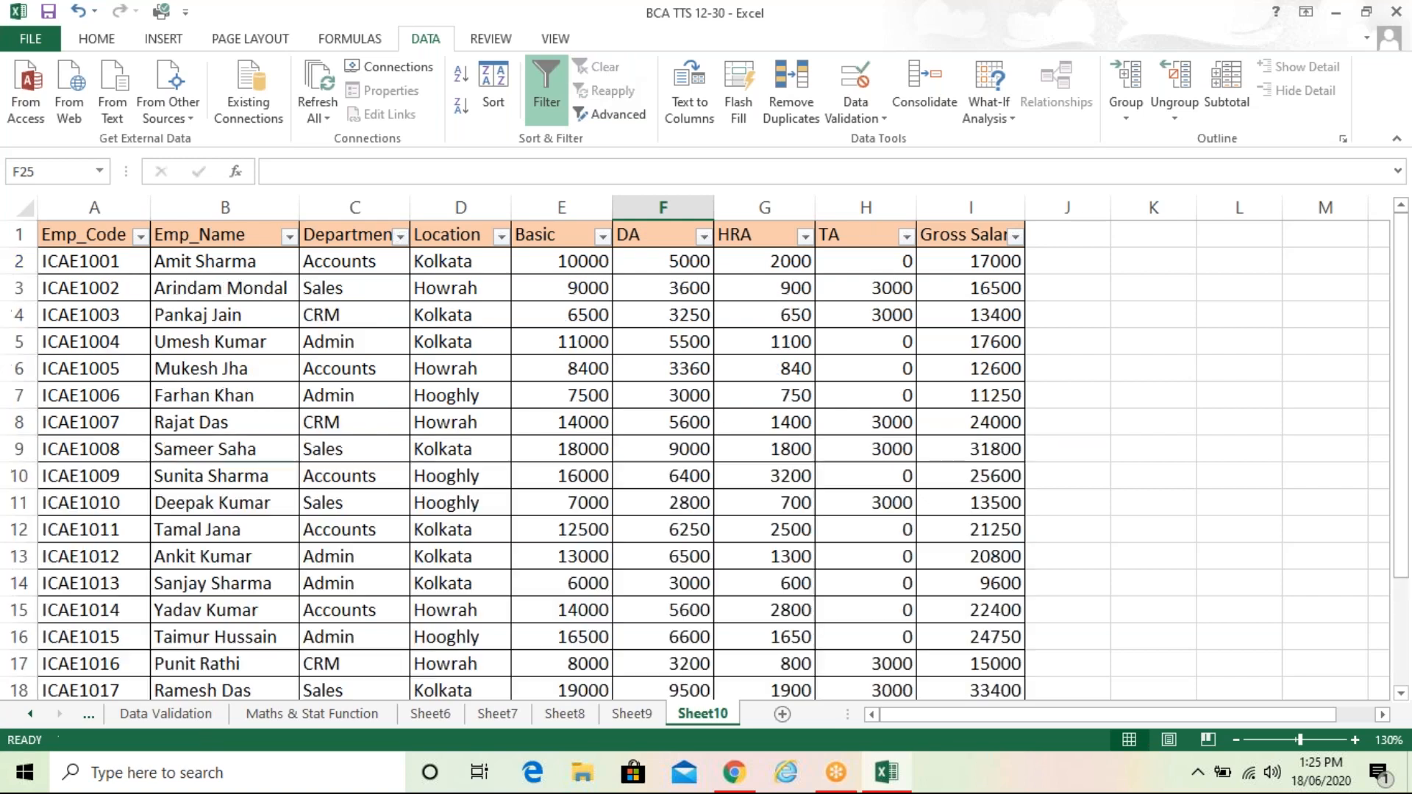
click(641, 360)
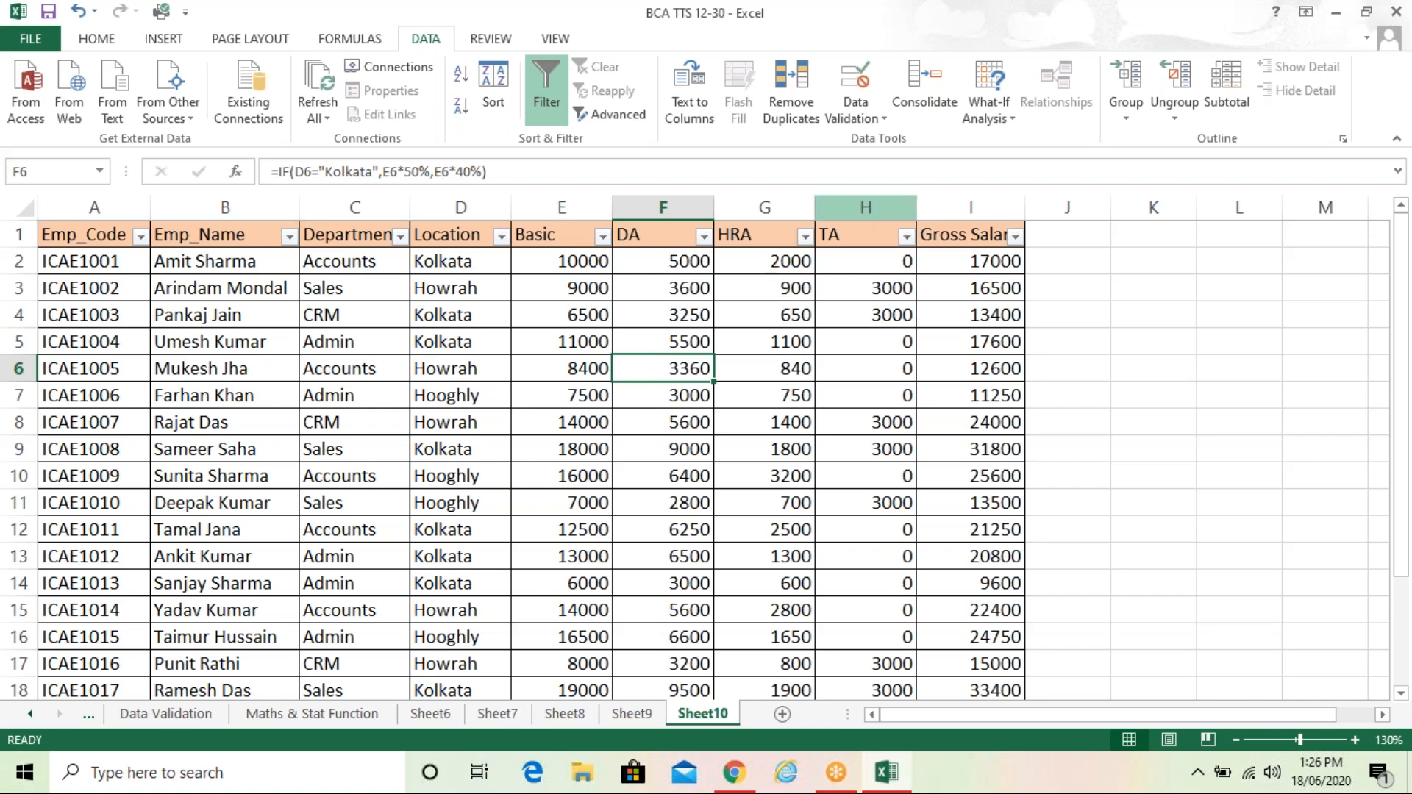
click(792, 424)
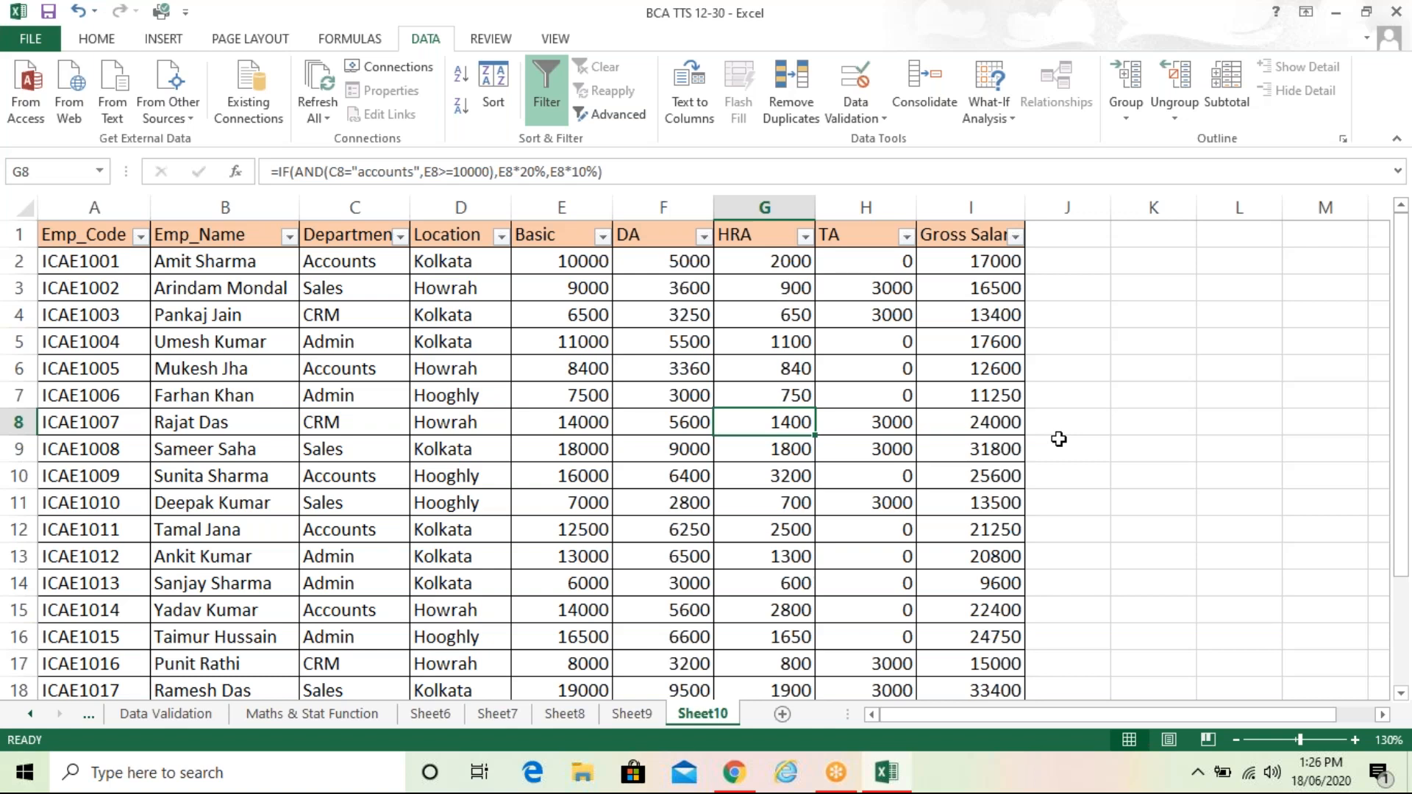
click(820, 454)
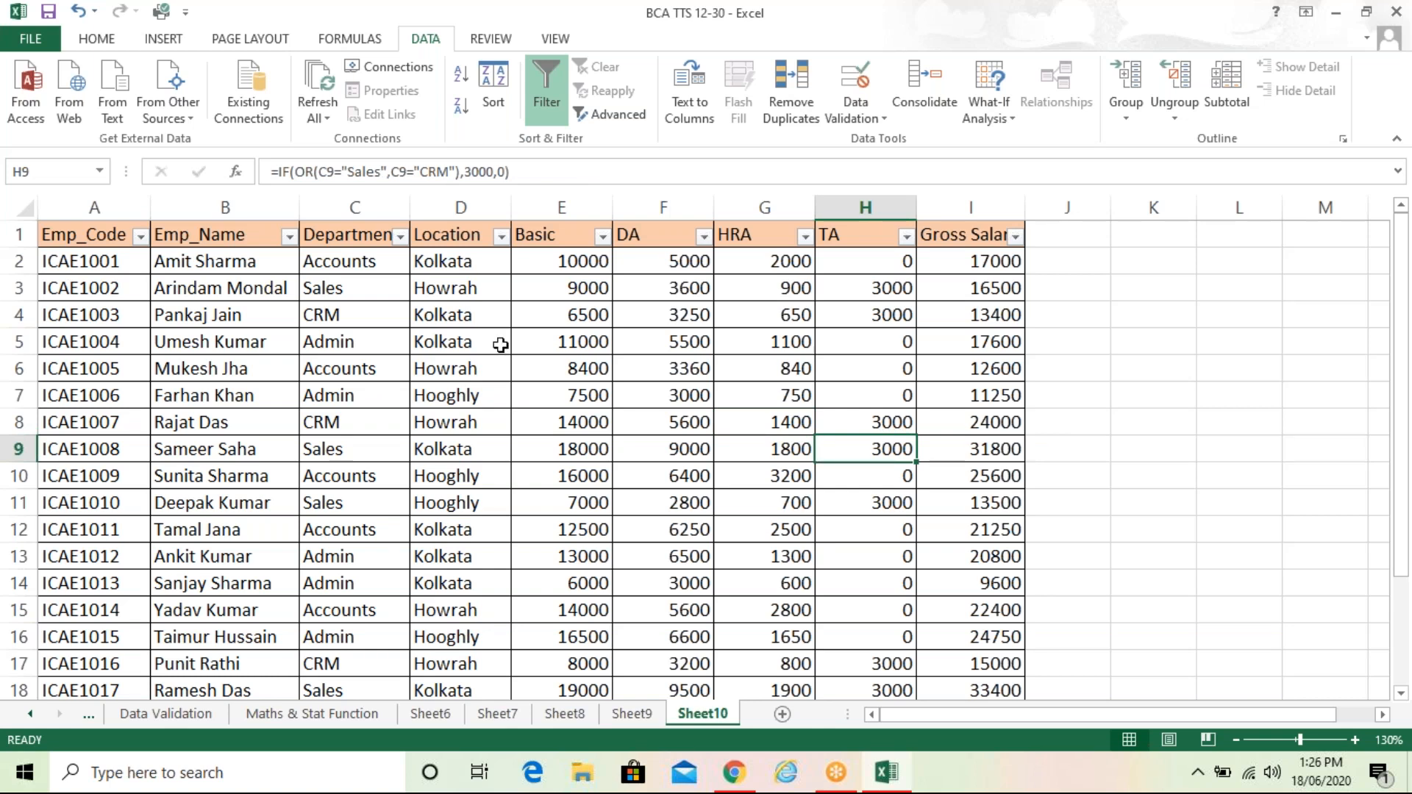
Filter the Department column of the full table to show only the Accounts records
click(400, 236)
click(195, 439)
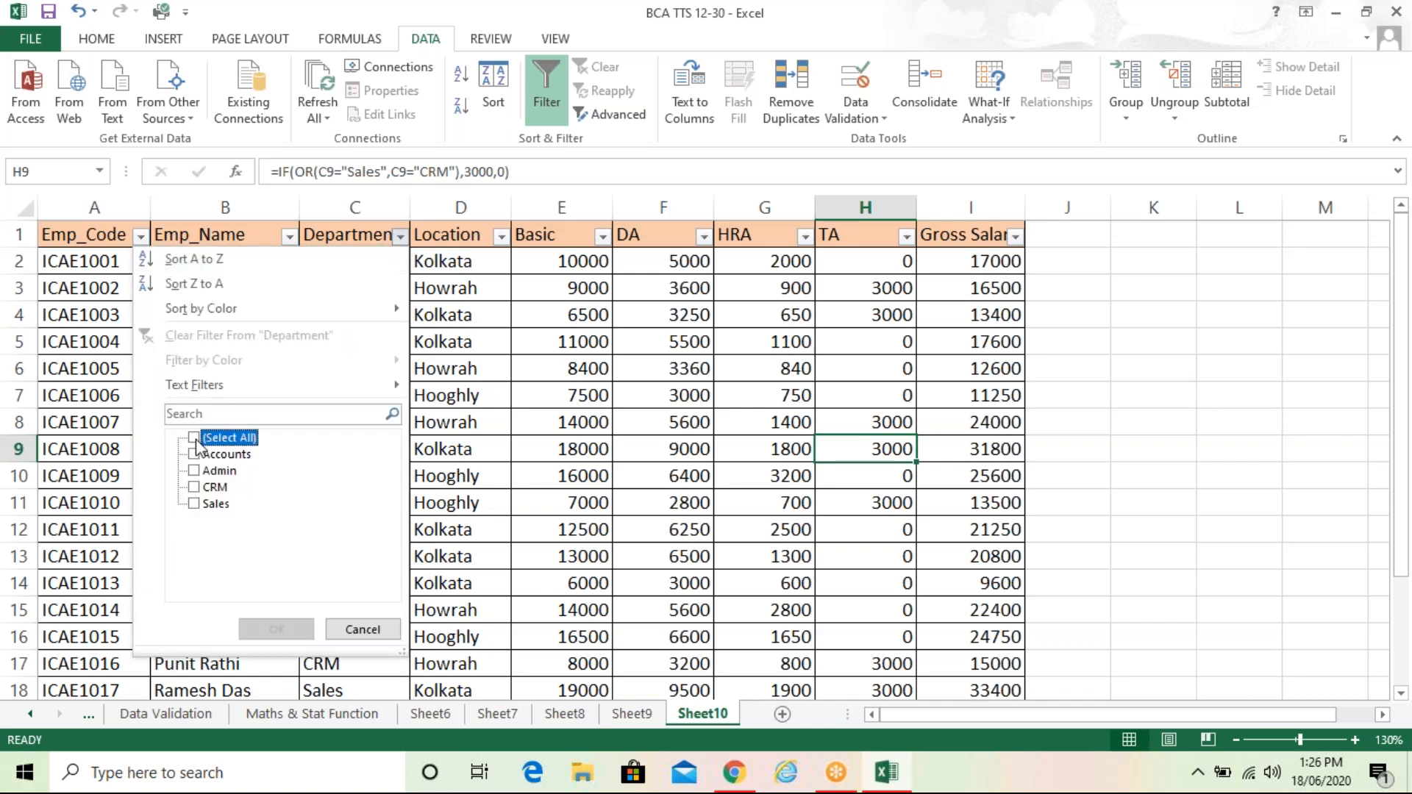
click(195, 455)
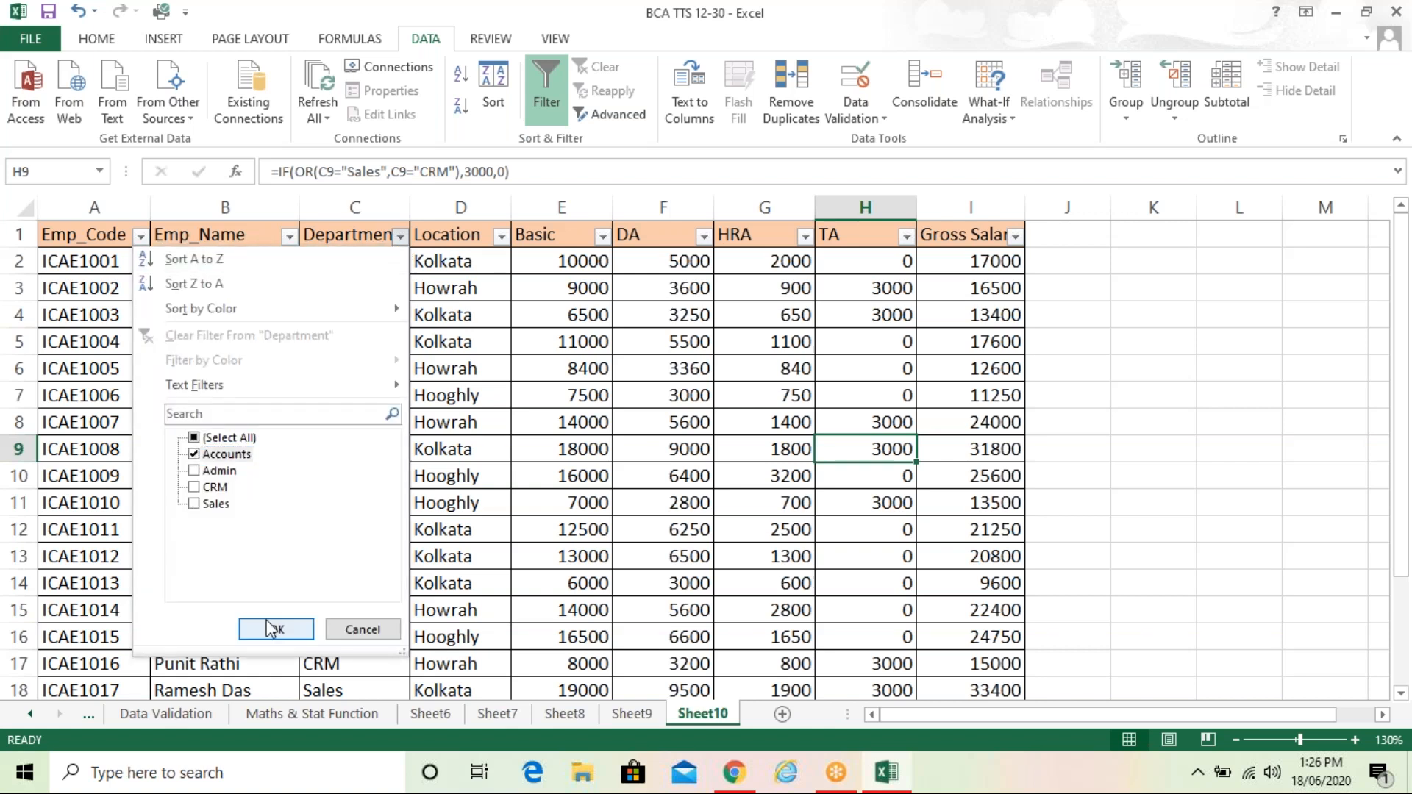
click(274, 628)
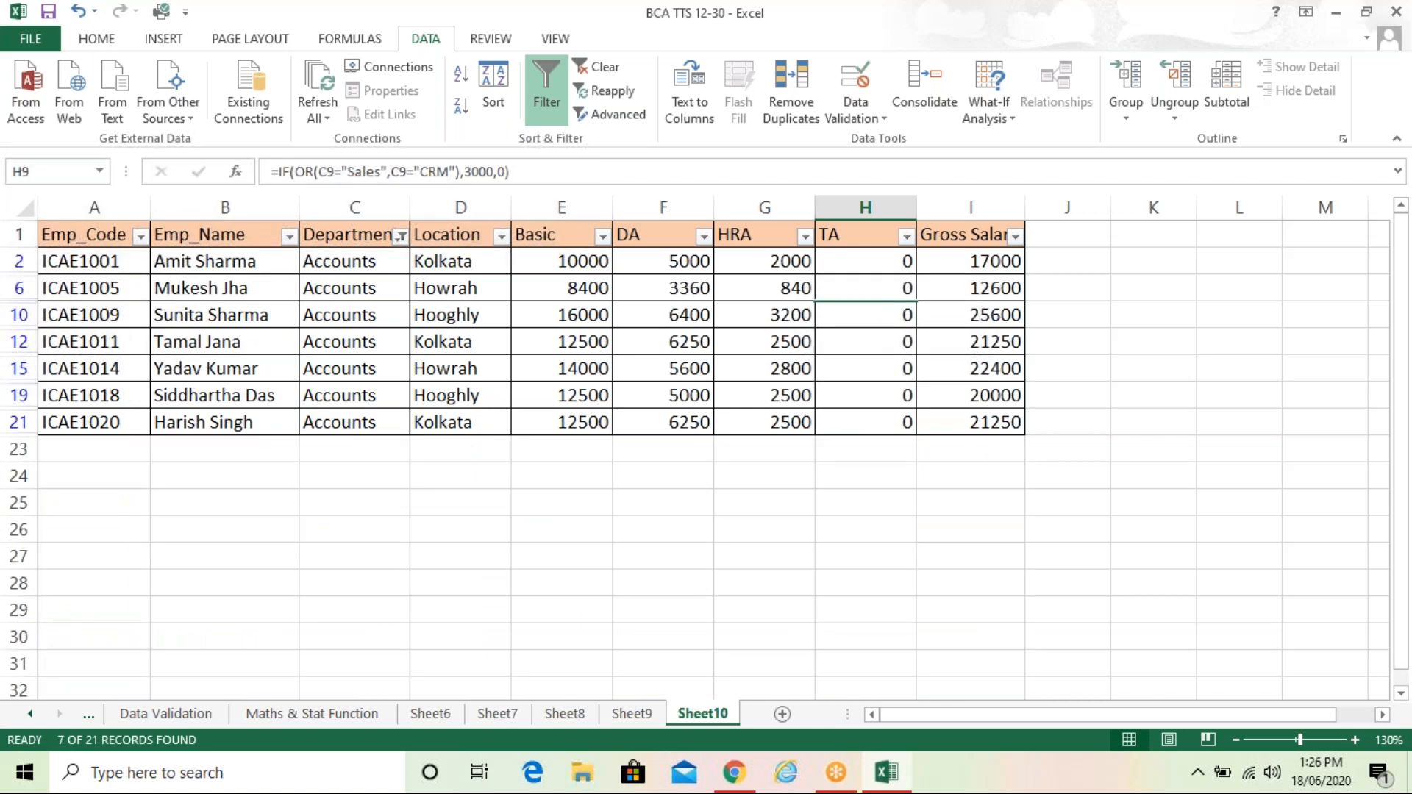
click(735, 366)
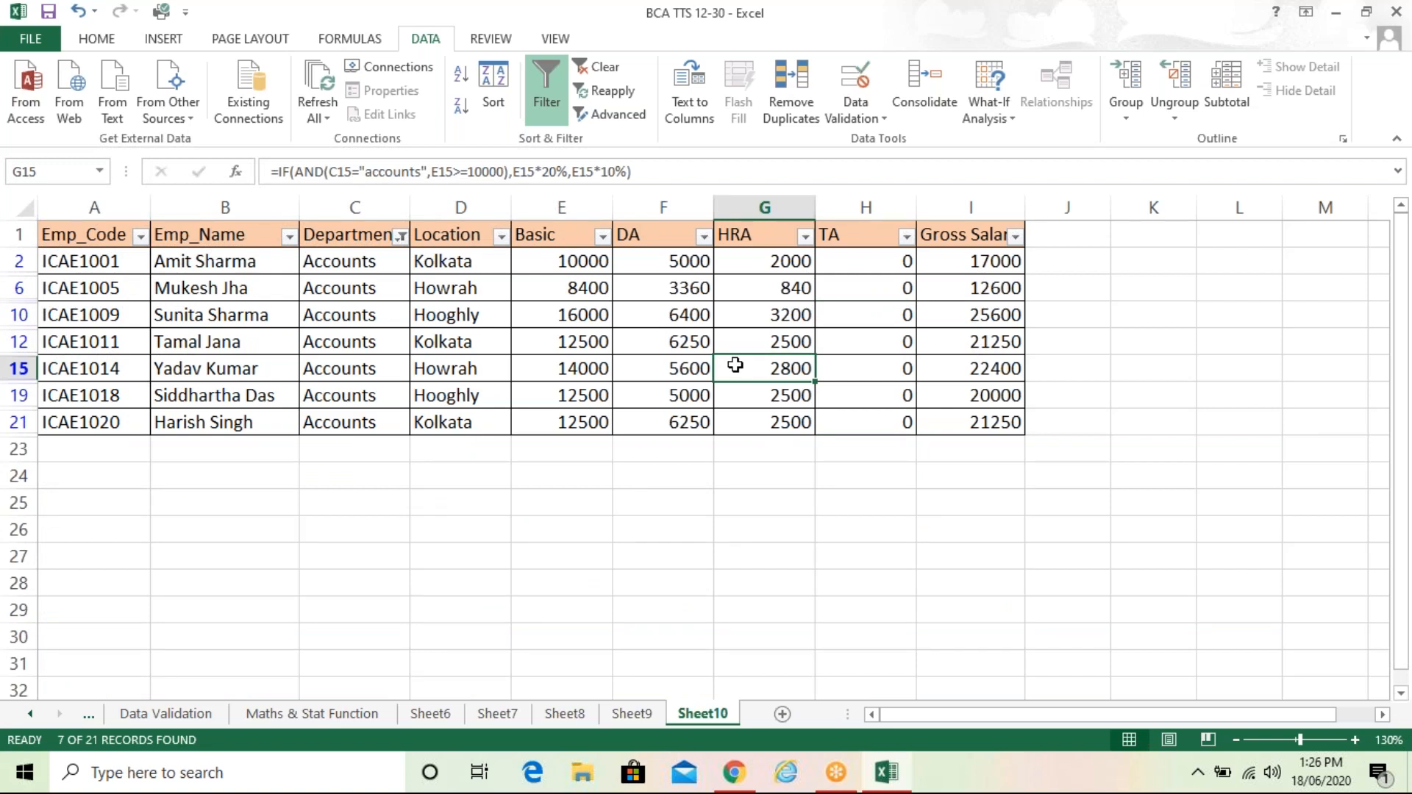
Add a Gross Salary number filter to the Accounts records, showing only values greater than 20000
click(1017, 238)
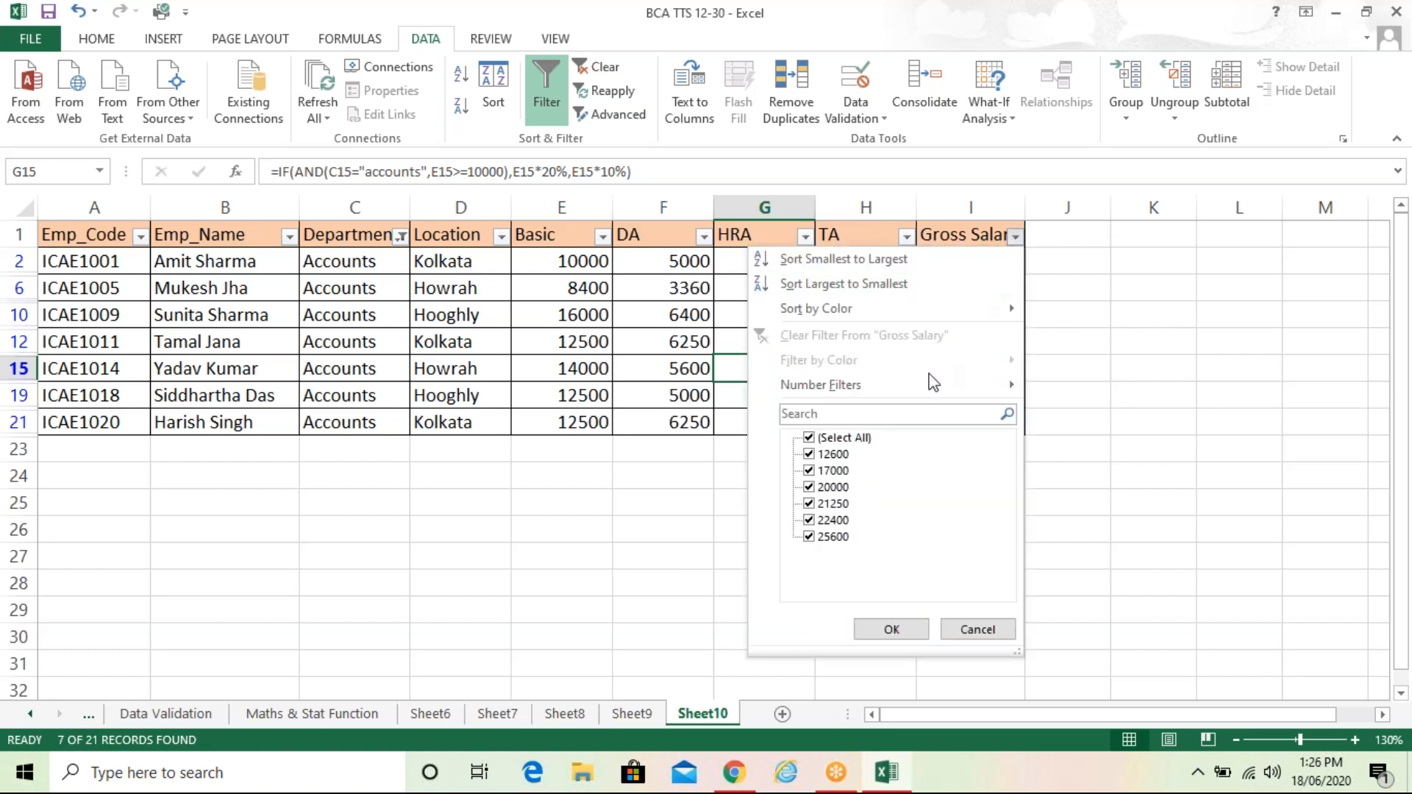
mouse_move(932, 390)
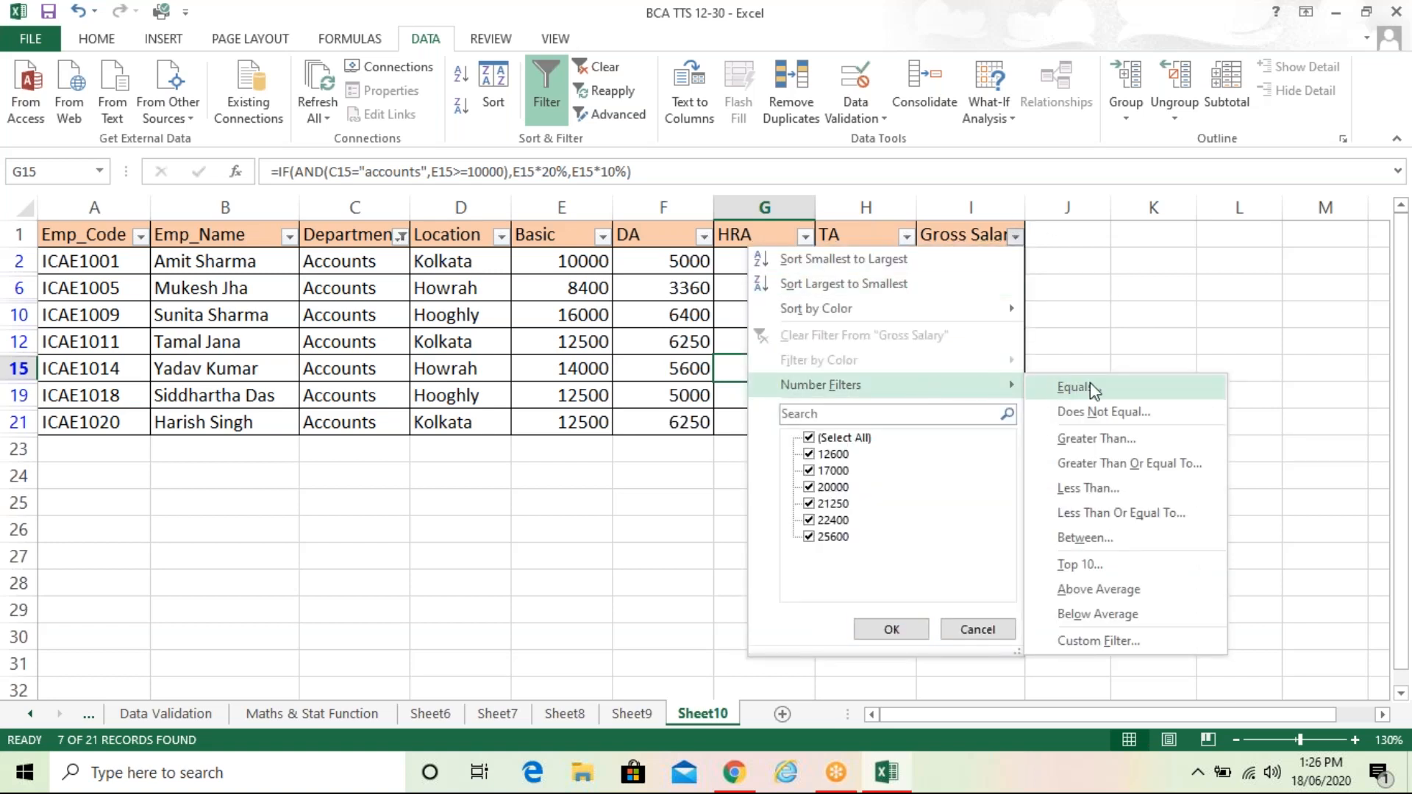
click(1109, 441)
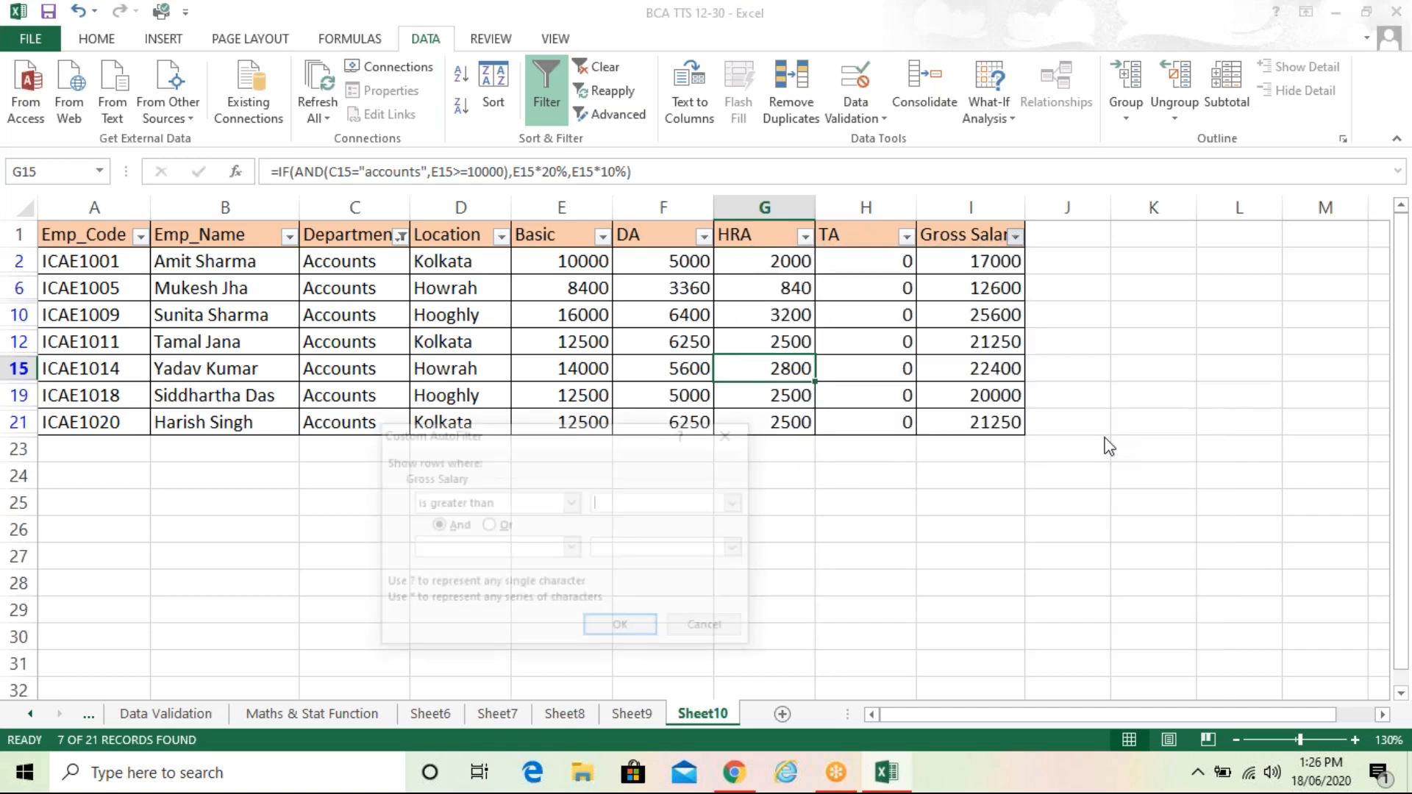
text(20000)
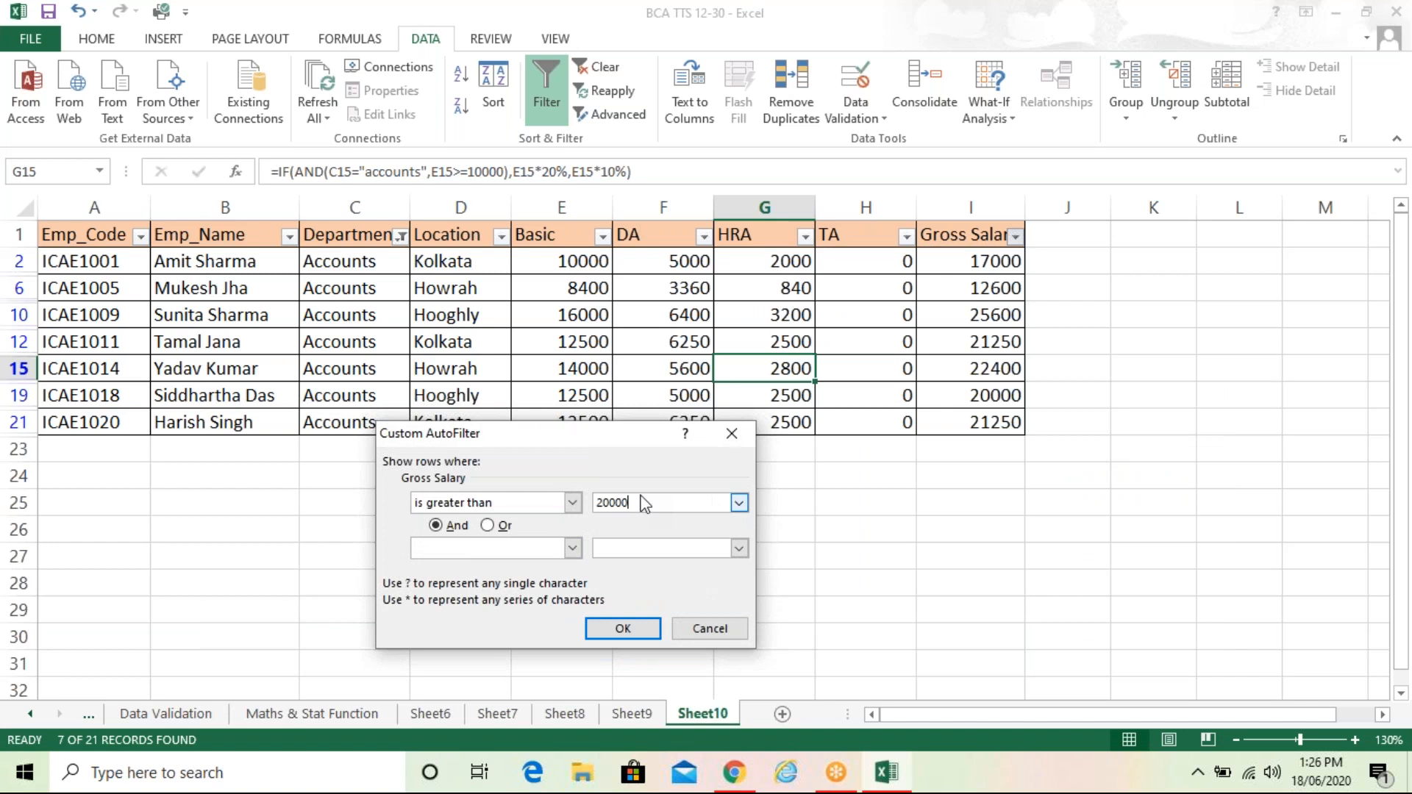
click(638, 628)
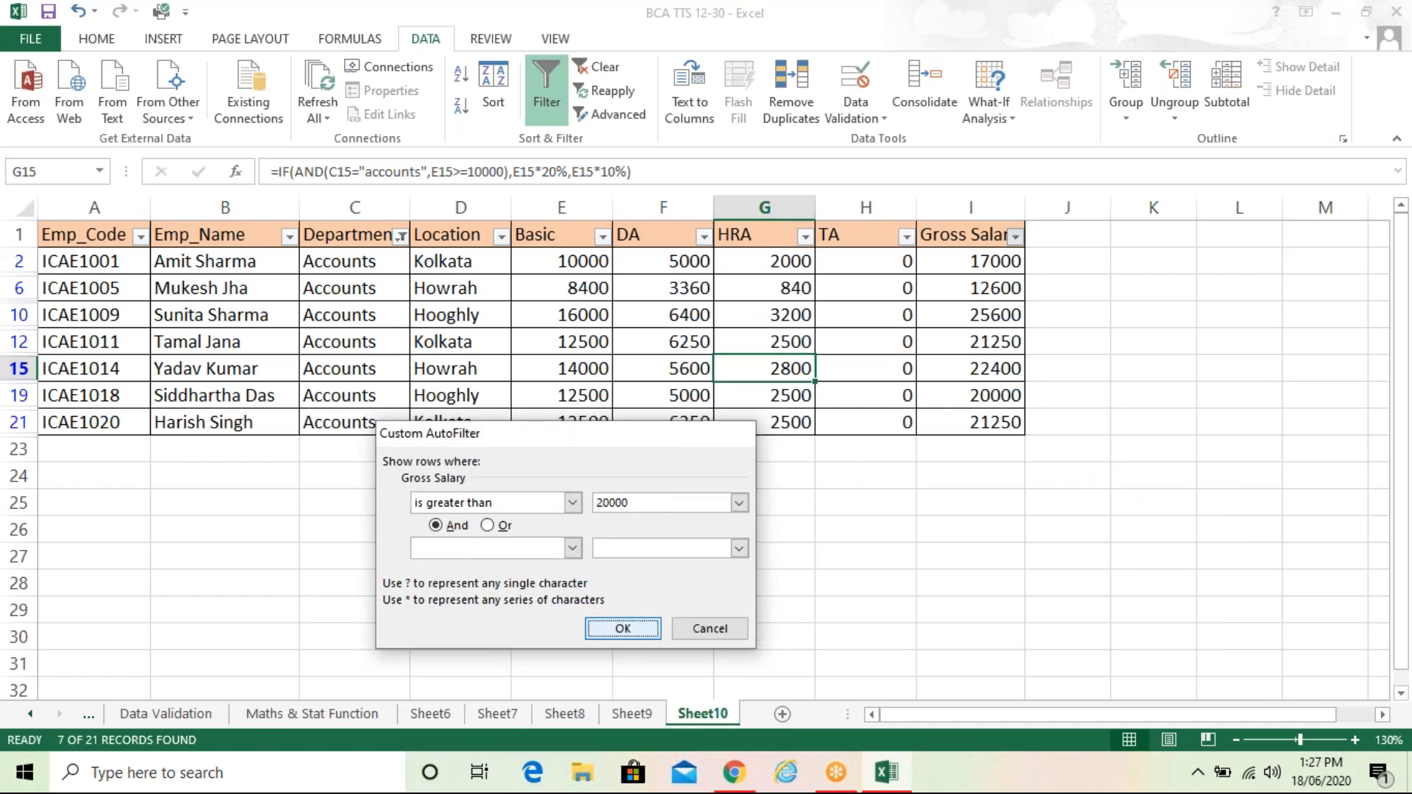
click(800, 529)
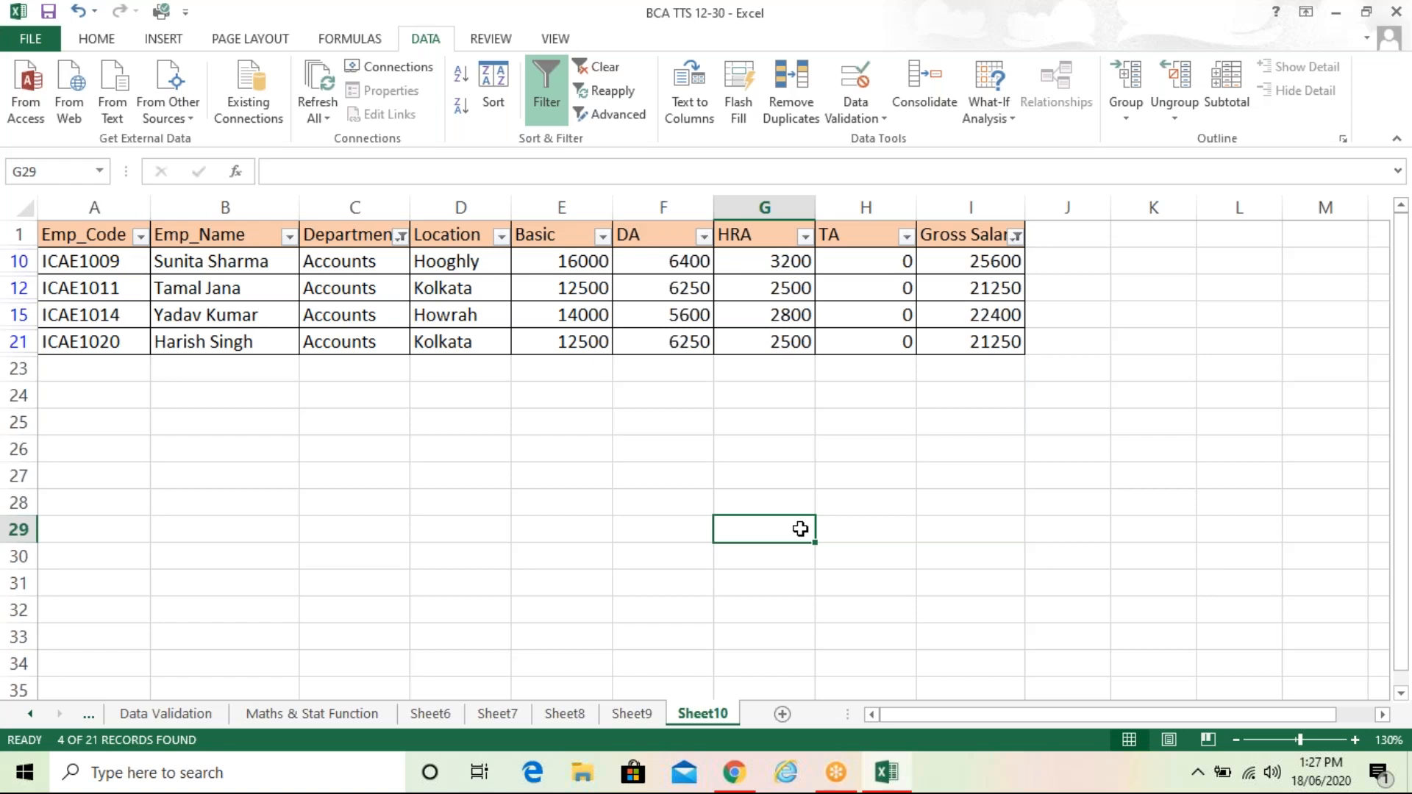
Clear all filters and filter the Department column to show only the Admin and CRM records
click(617, 72)
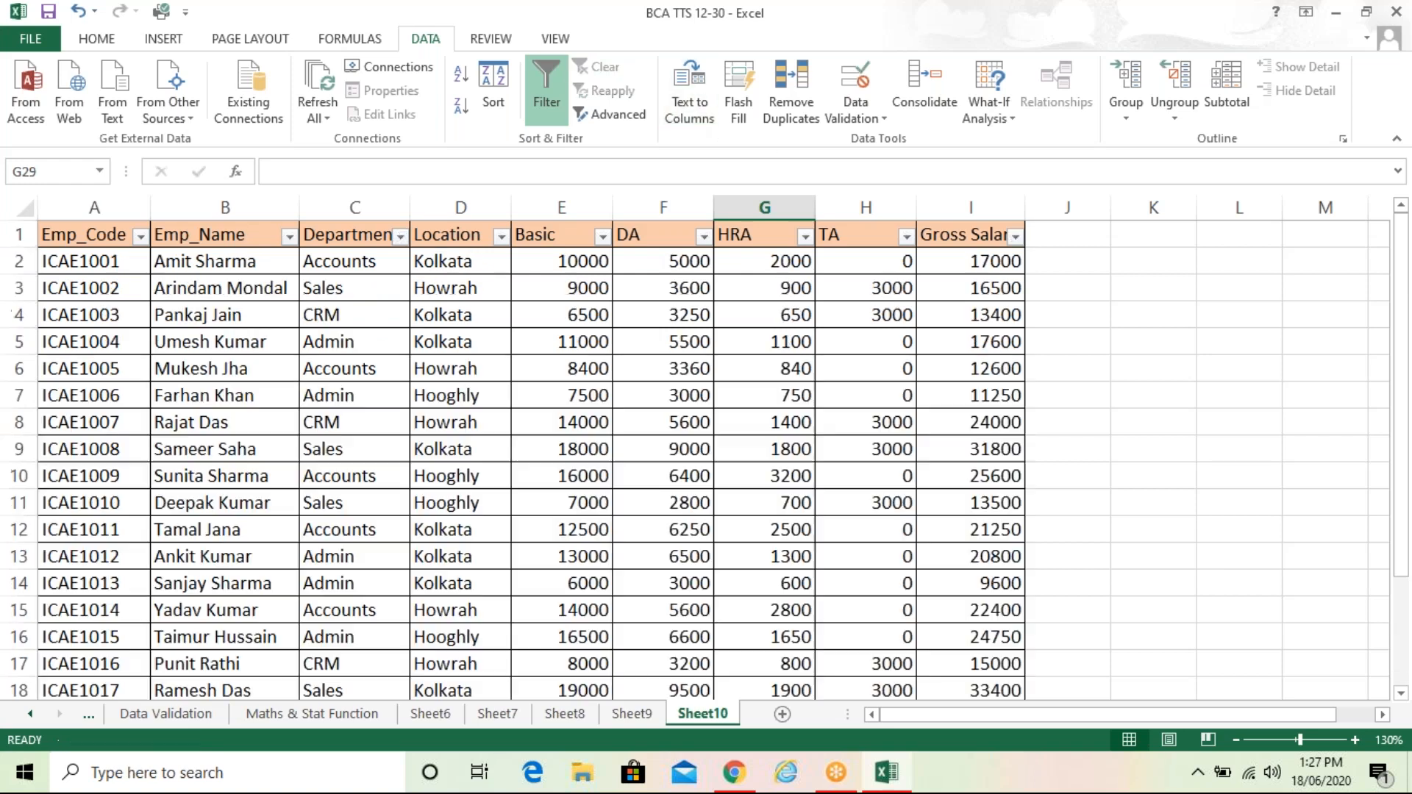
click(645, 416)
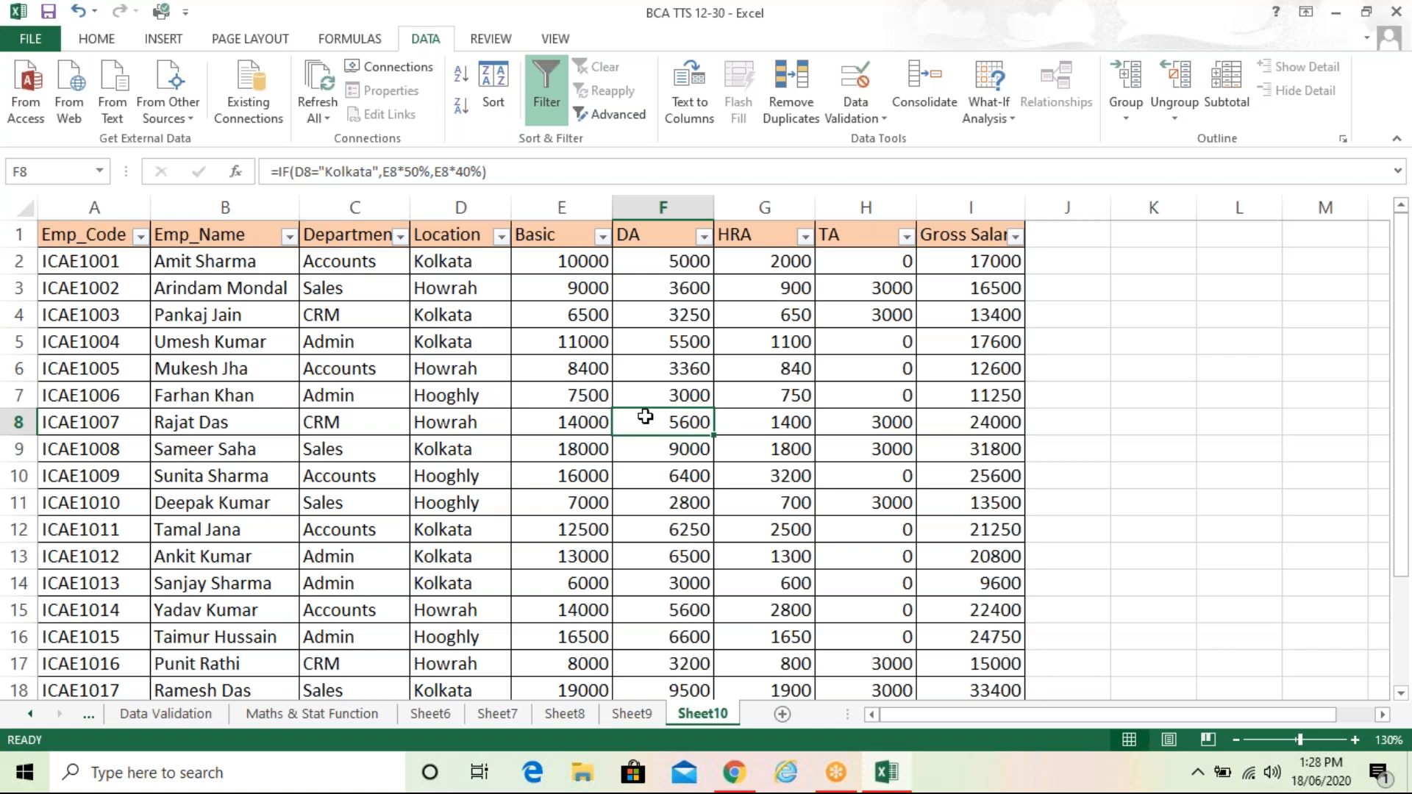
click(877, 413)
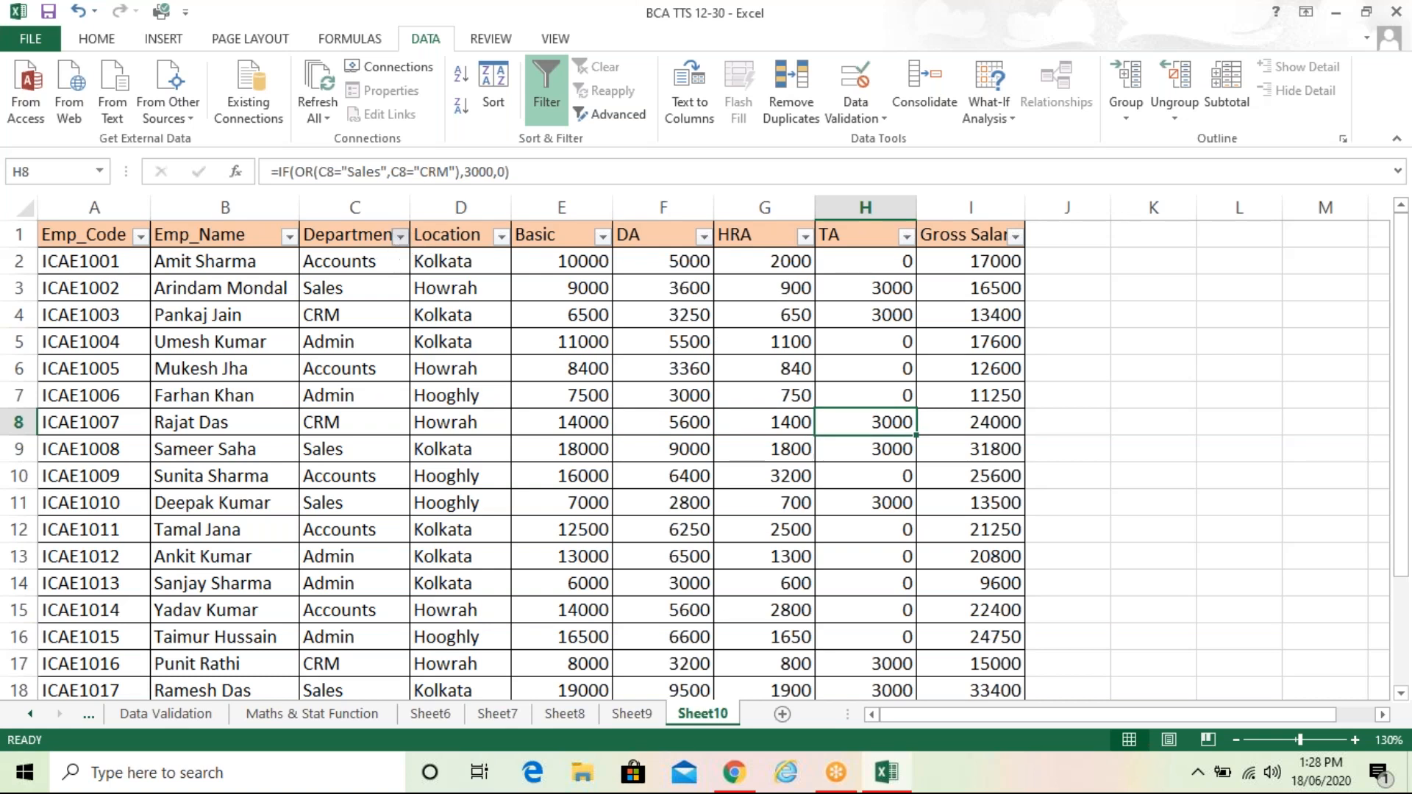
click(400, 236)
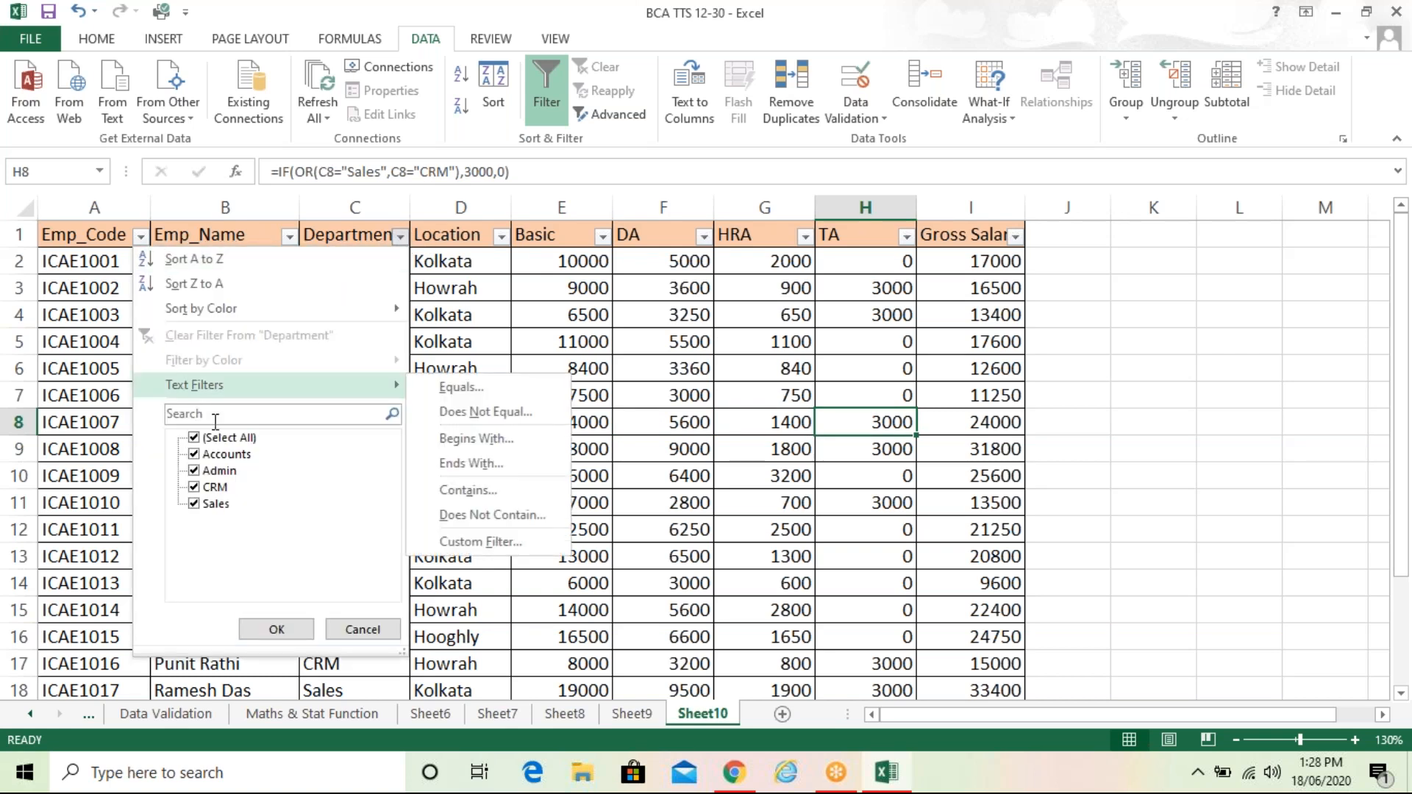
click(194, 439)
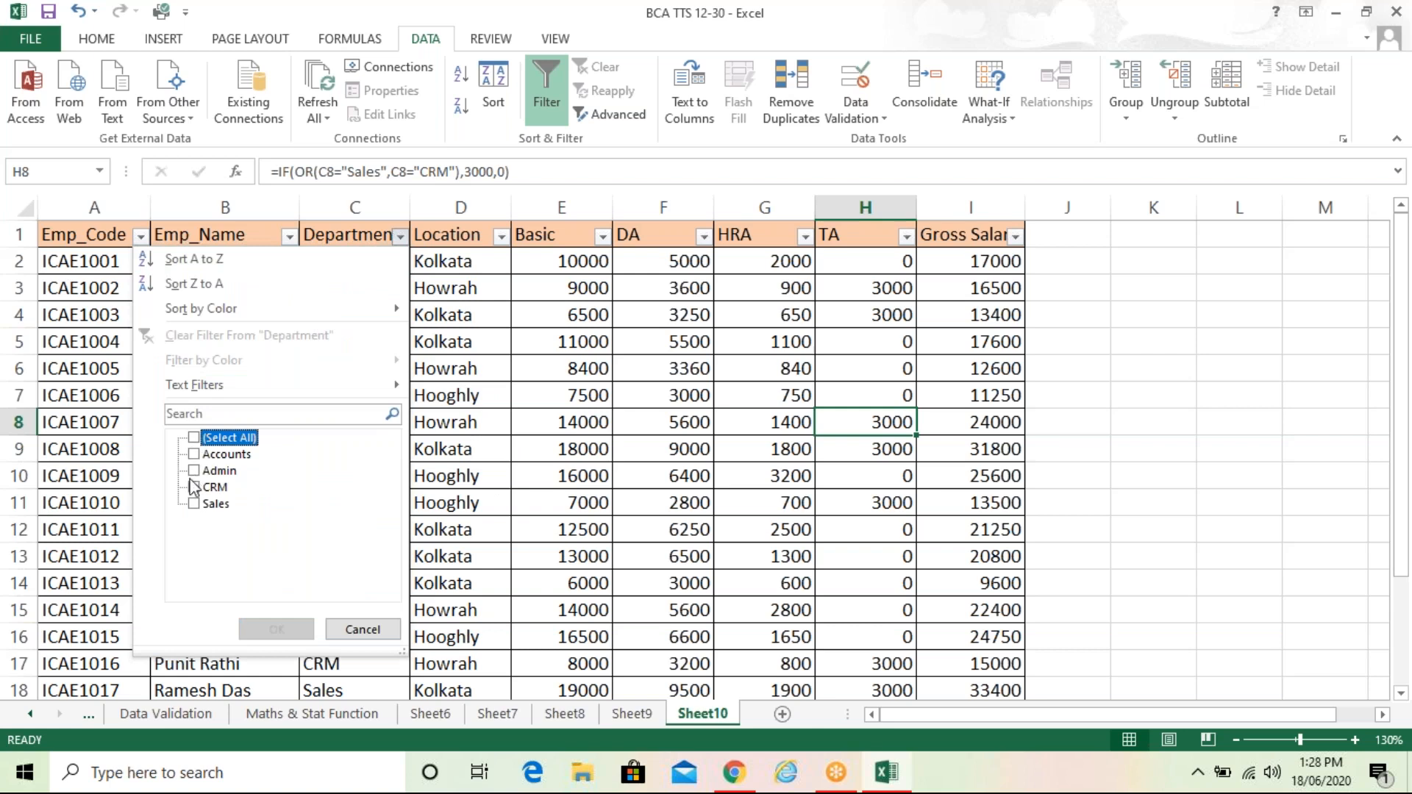
click(195, 471)
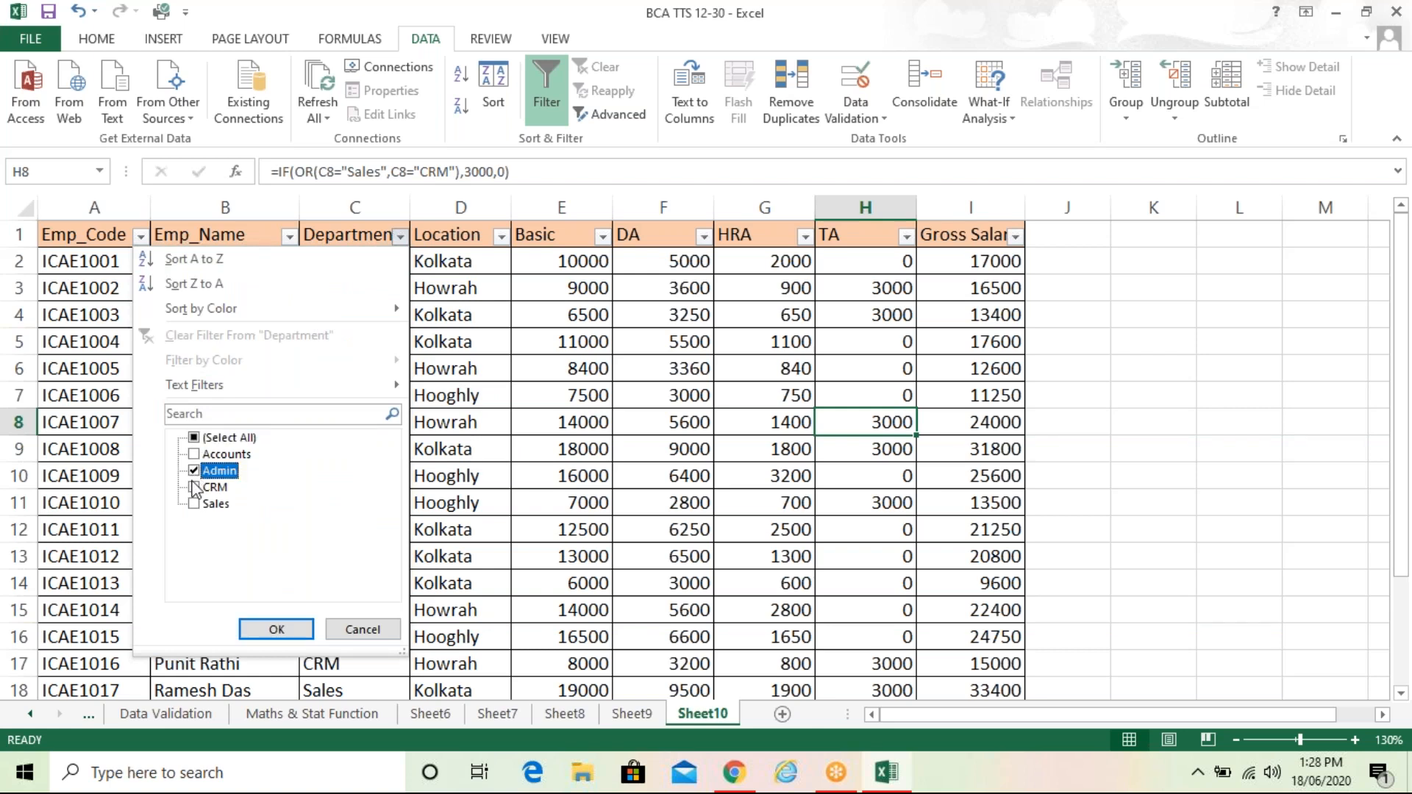
click(195, 488)
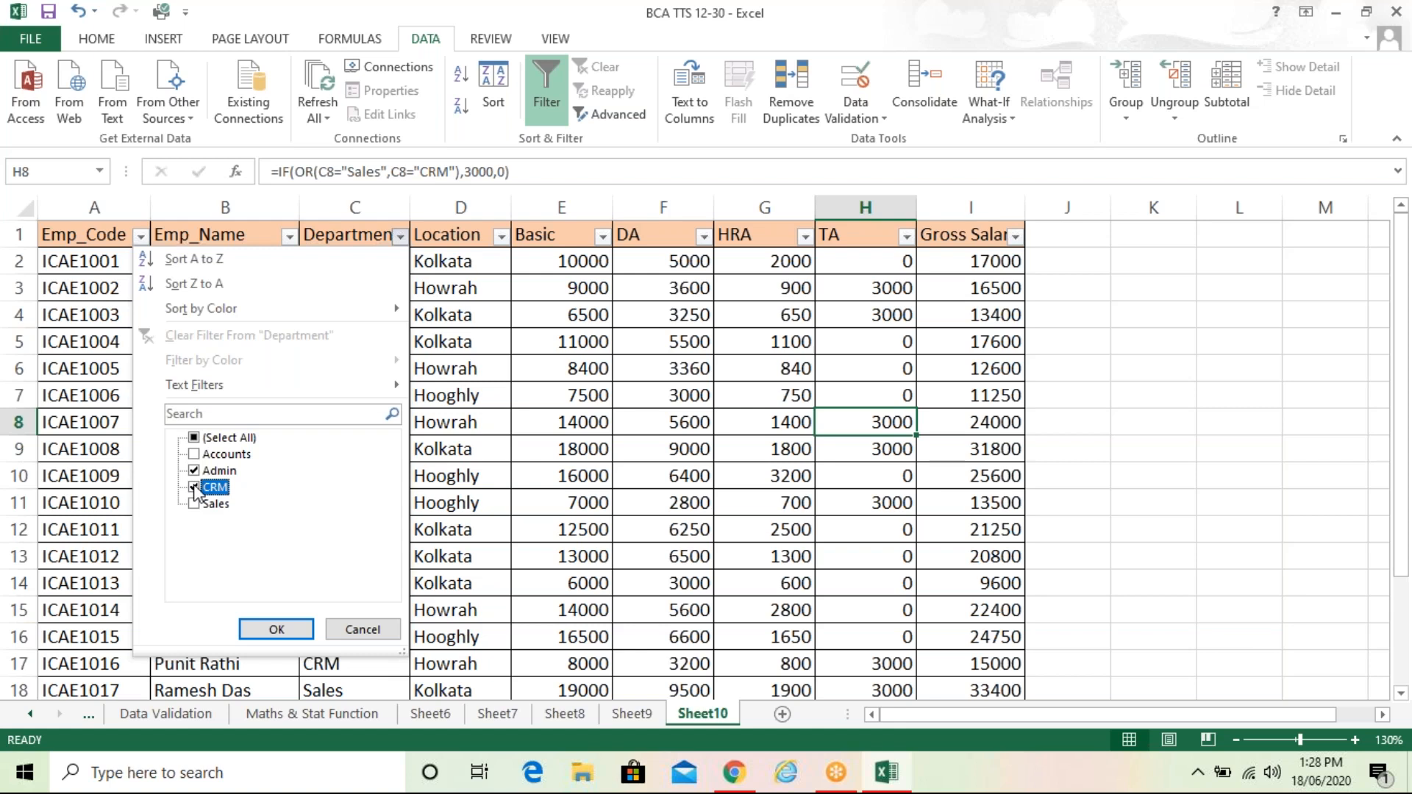
click(288, 628)
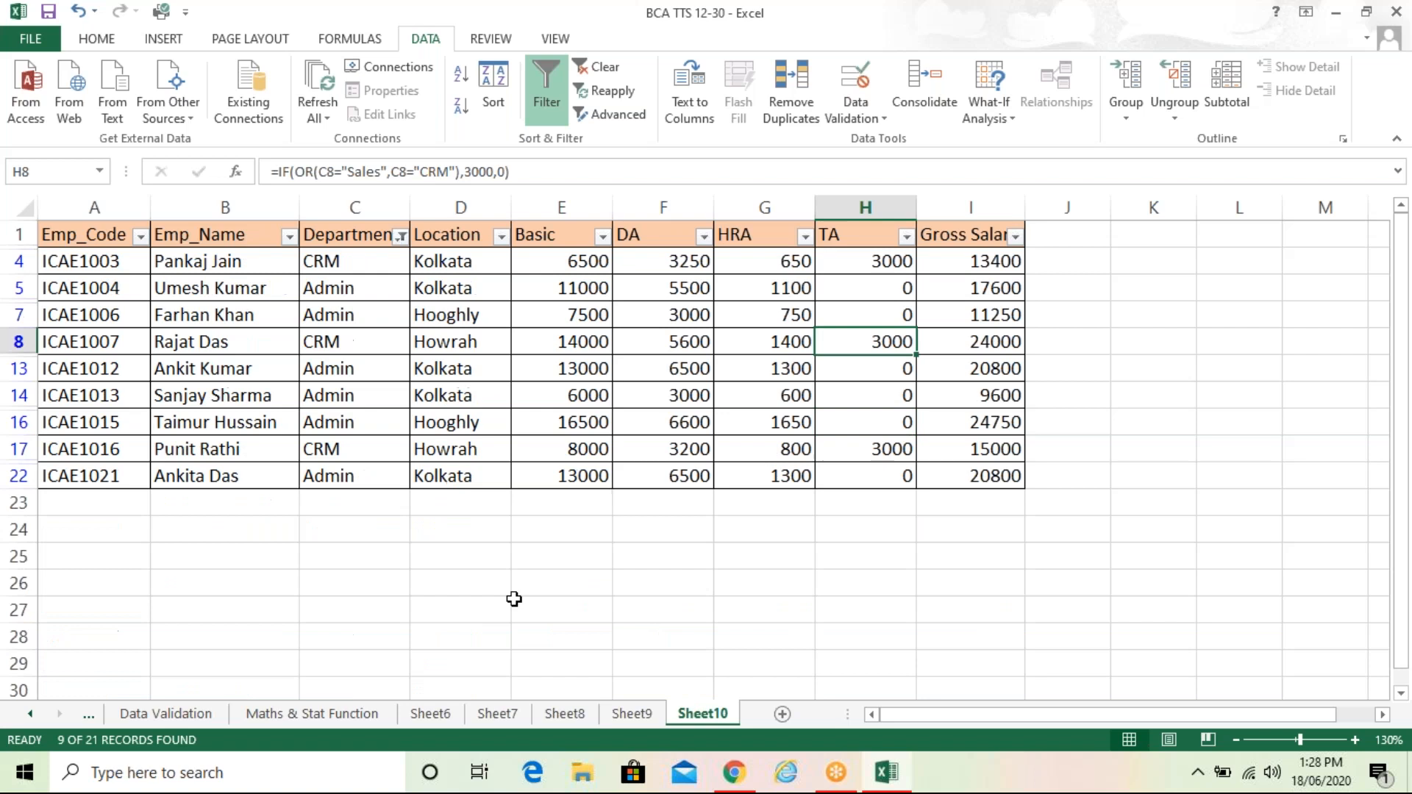
Clear the Admin and CRM filter from the Department column to show all employee records
click(515, 600)
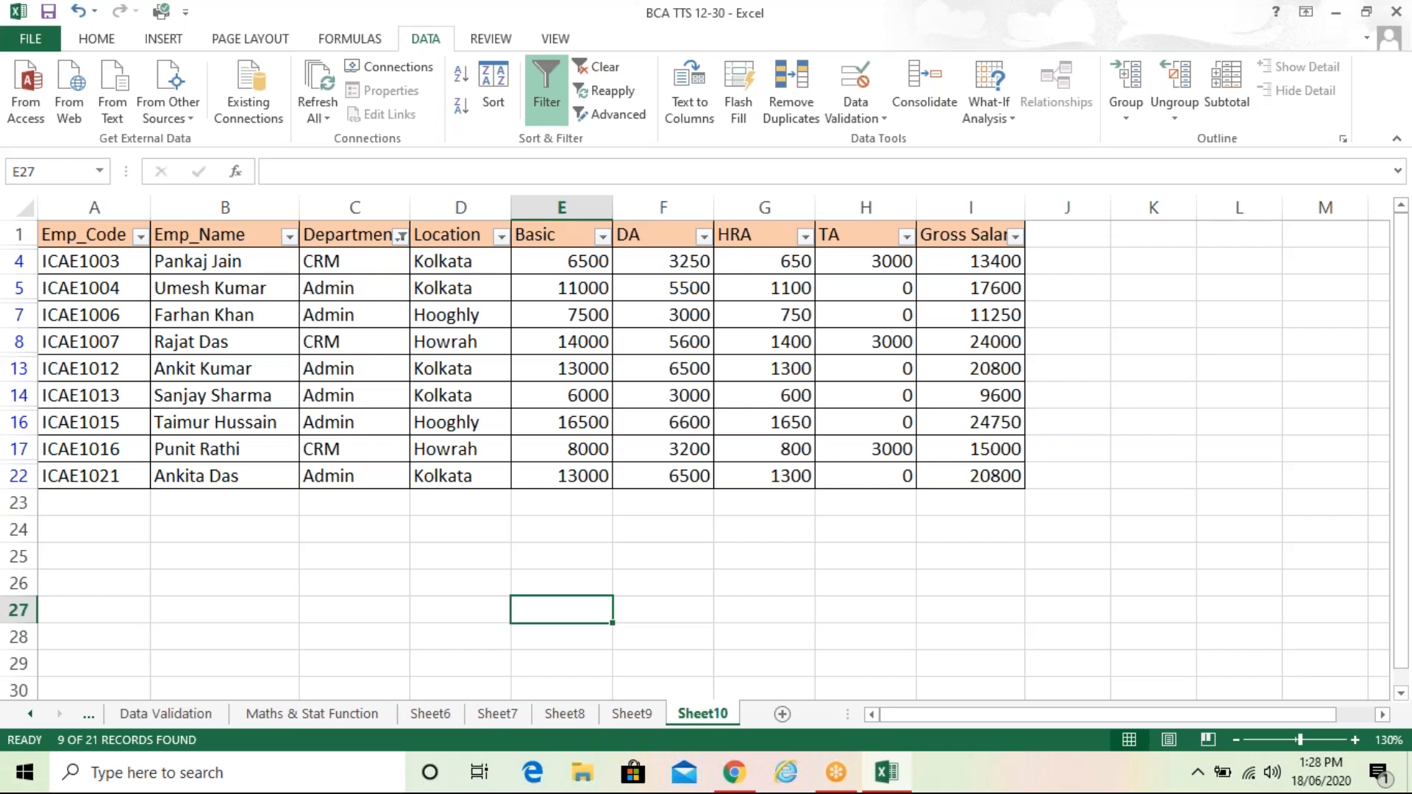
click(615, 67)
click(577, 340)
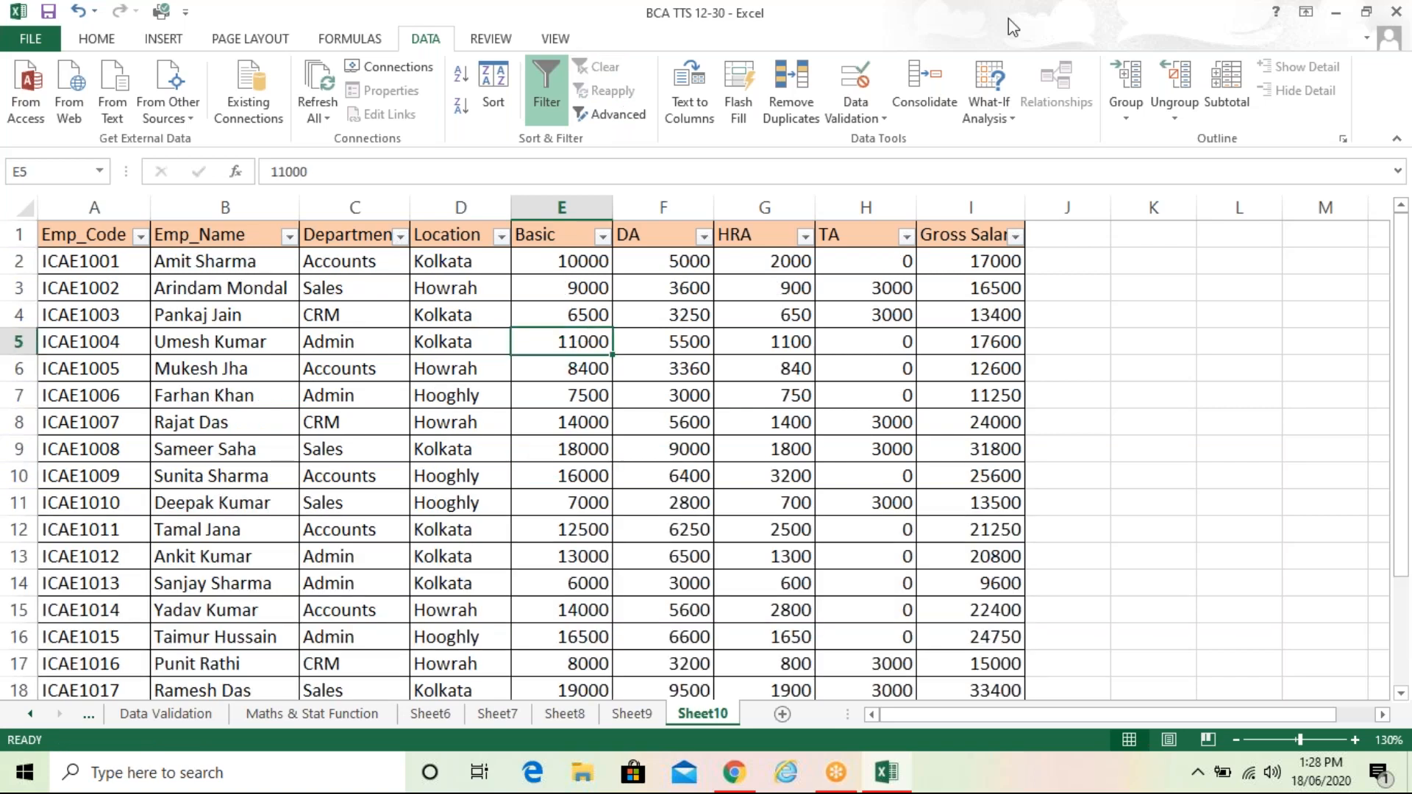
click(981, 31)
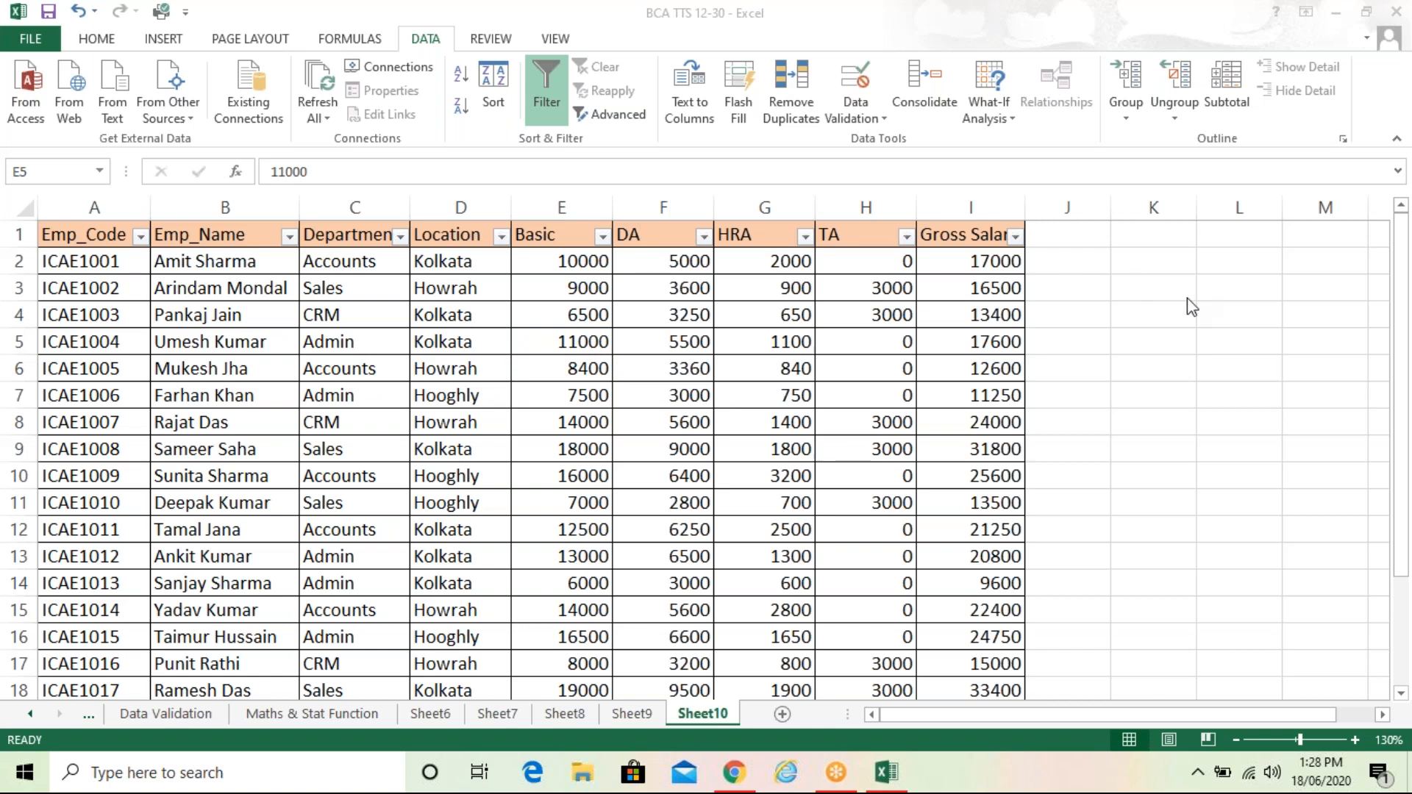
click(503, 492)
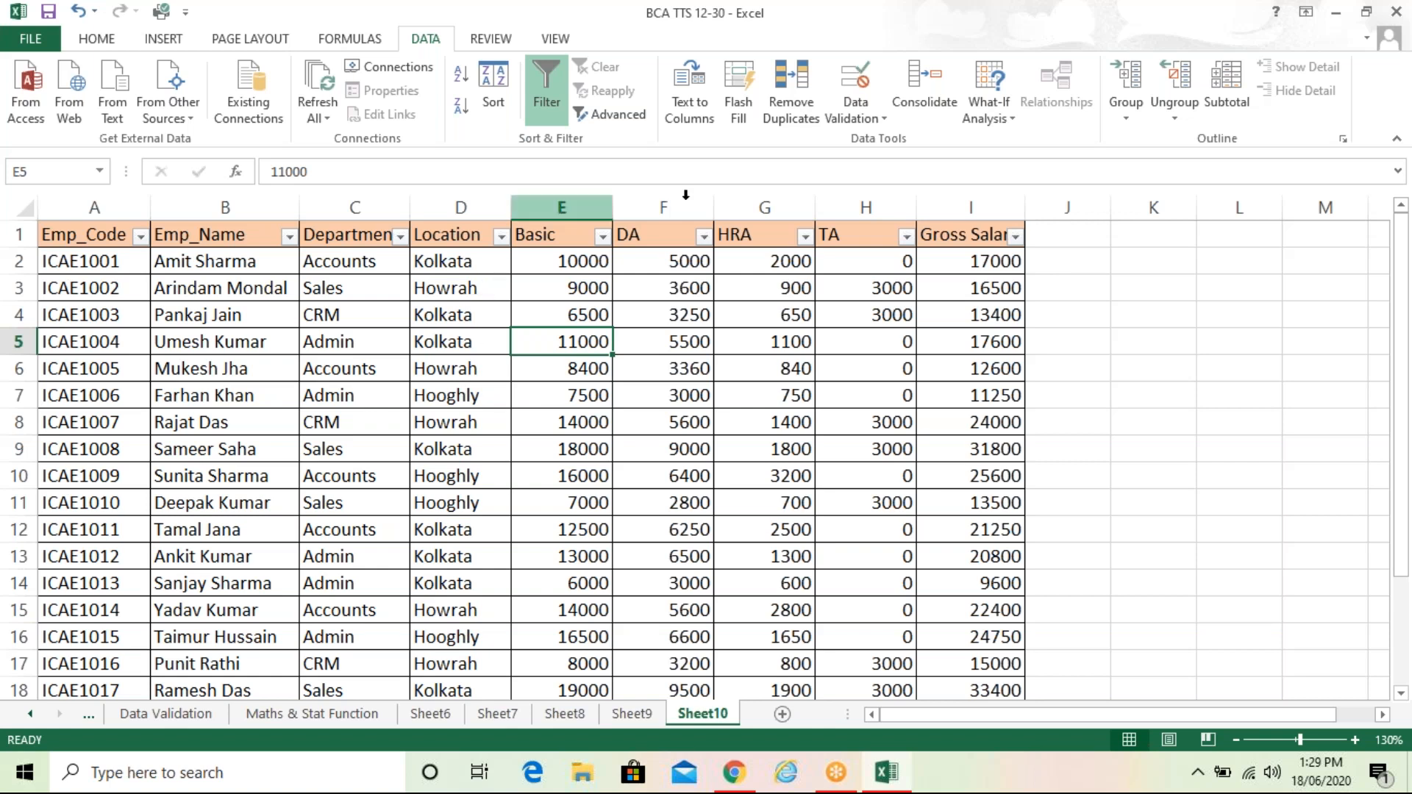
click(1046, 85)
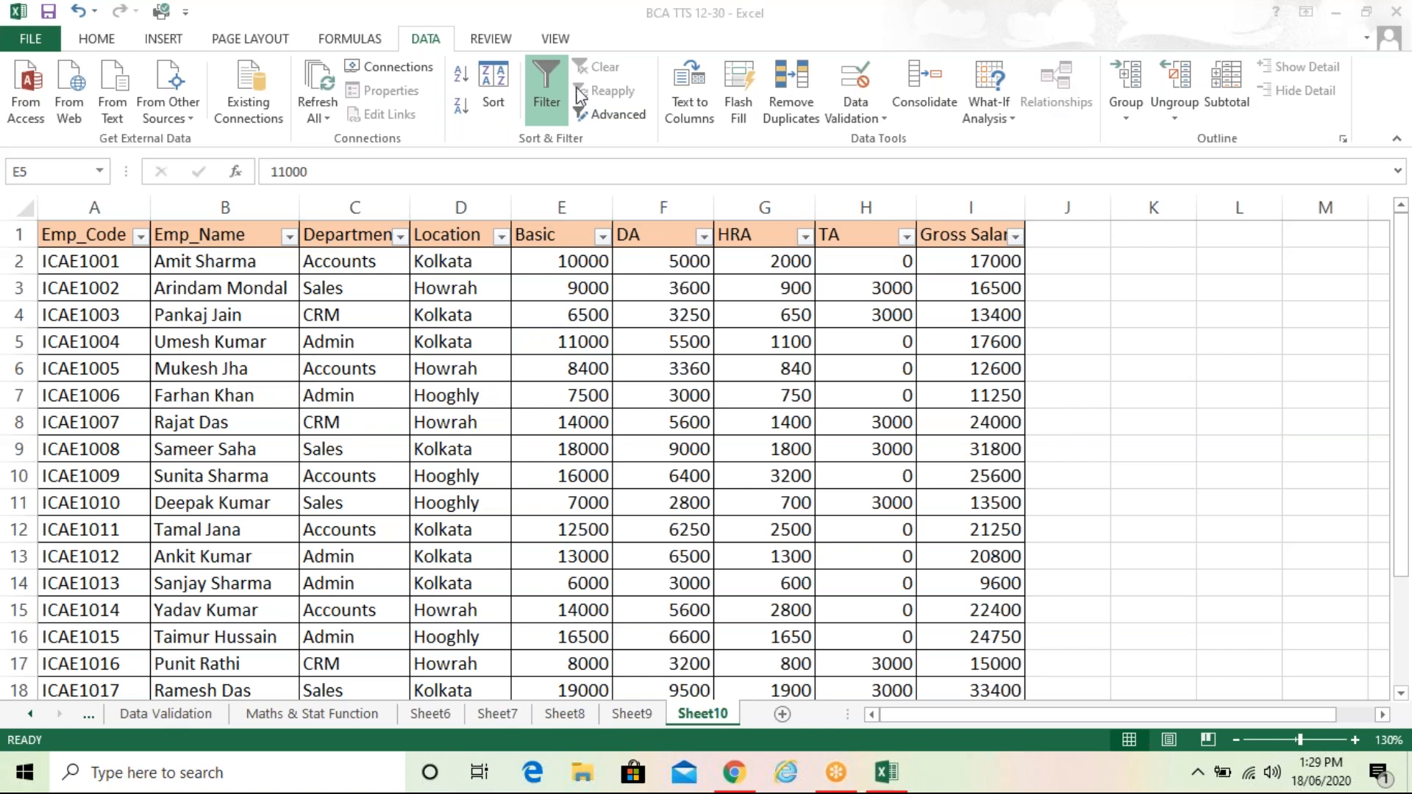
Turn off Auto Filter on the employee salary table
click(553, 87)
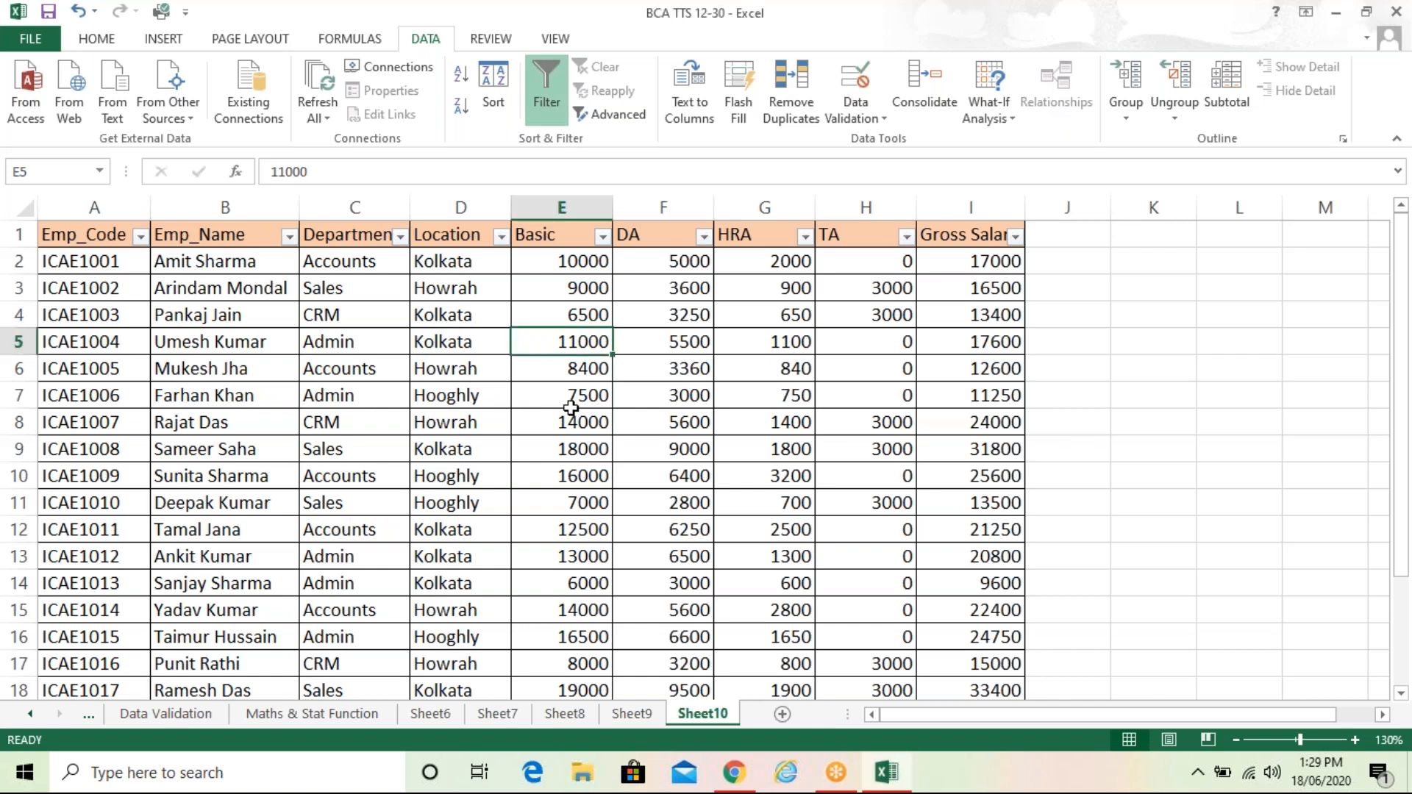
click(569, 398)
click(564, 116)
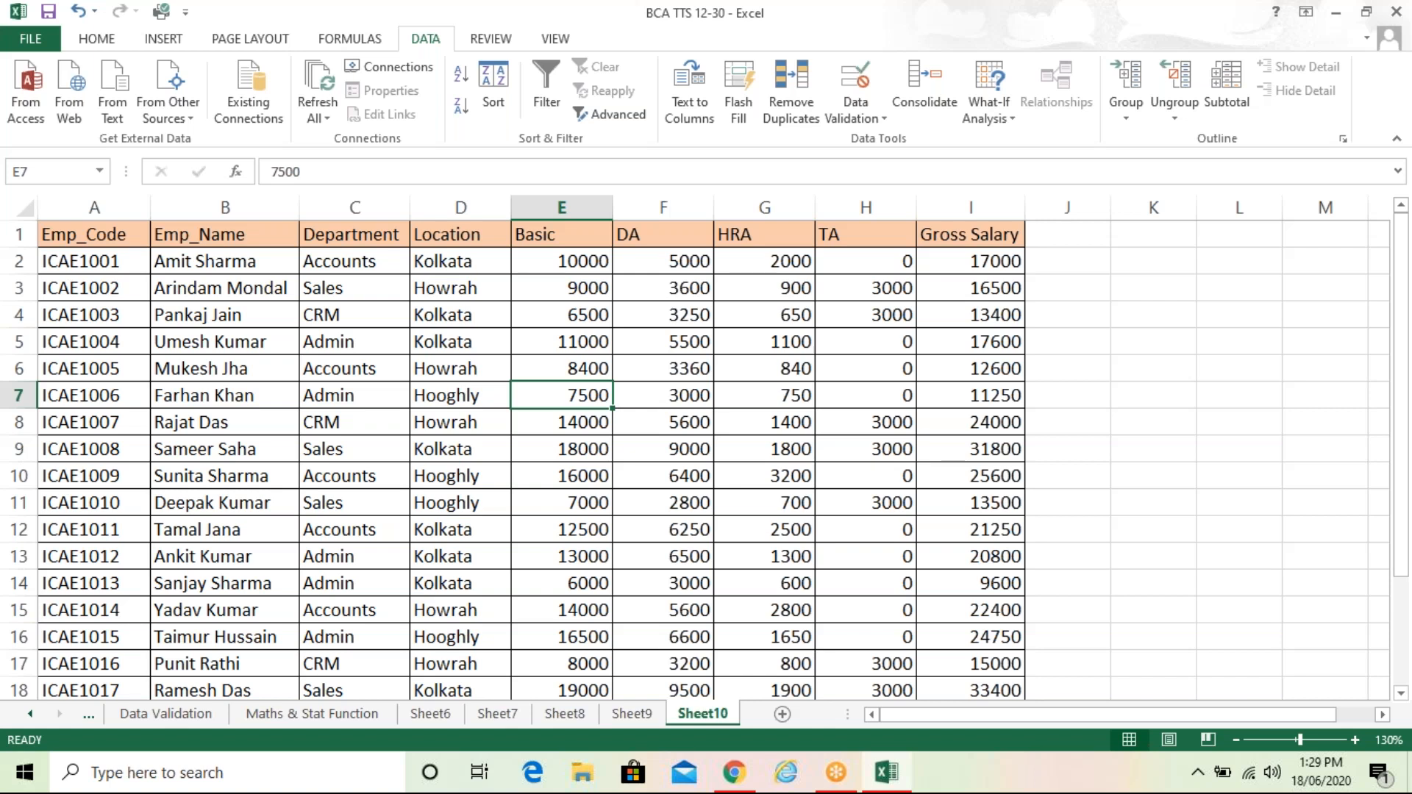
Look through the unfiltered employee records down past the last row, and return to the top of the table
click(589, 447)
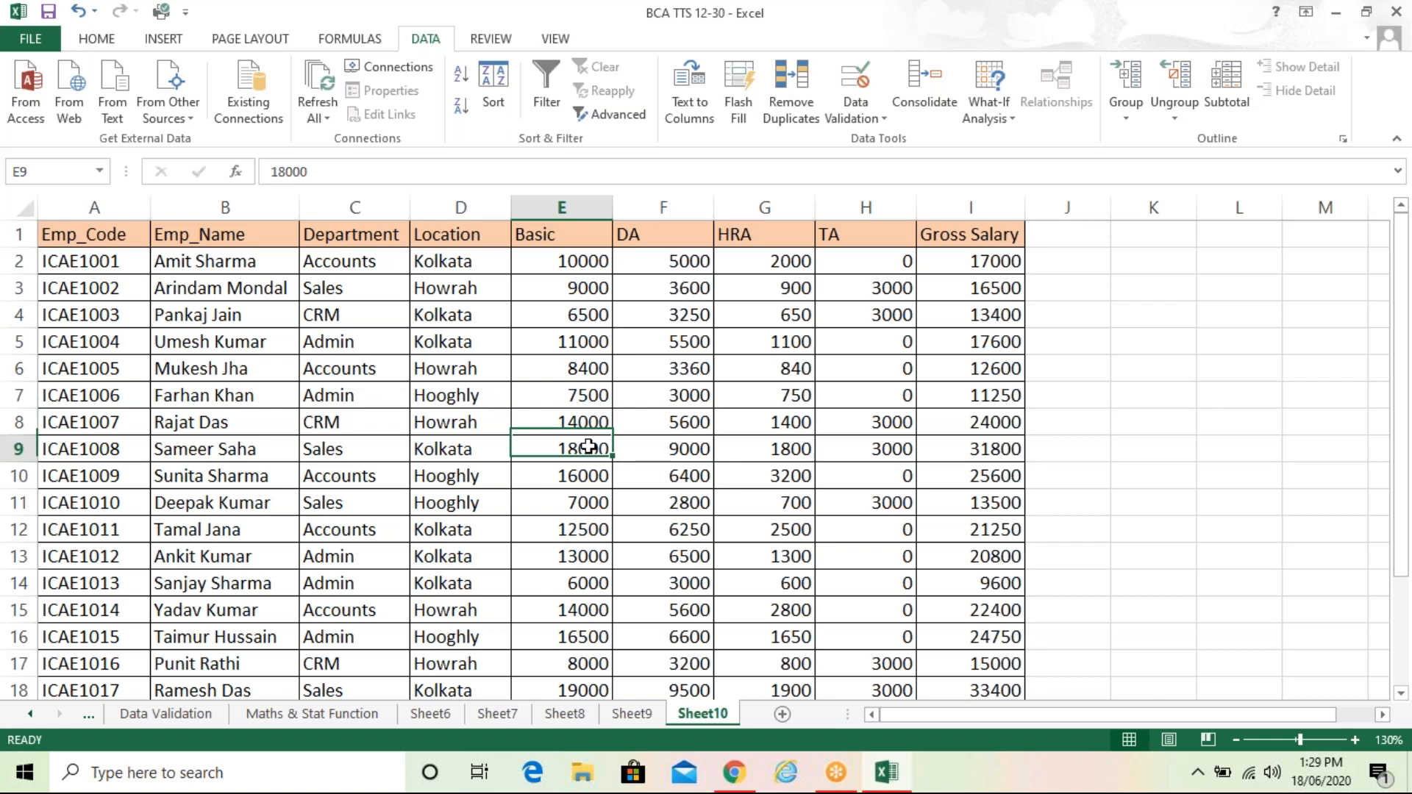
key(Down)
key(Down)
key(Down)
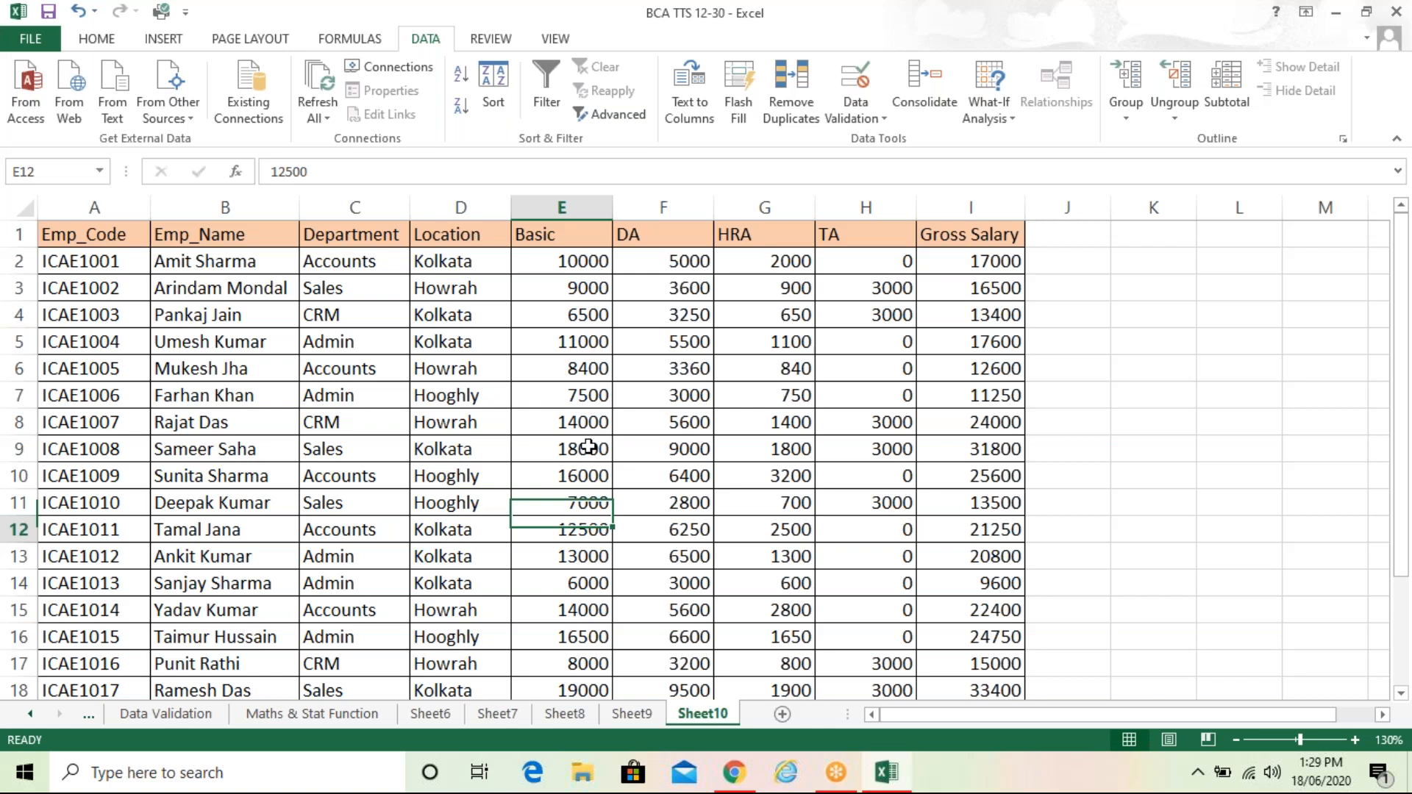
key(Down)
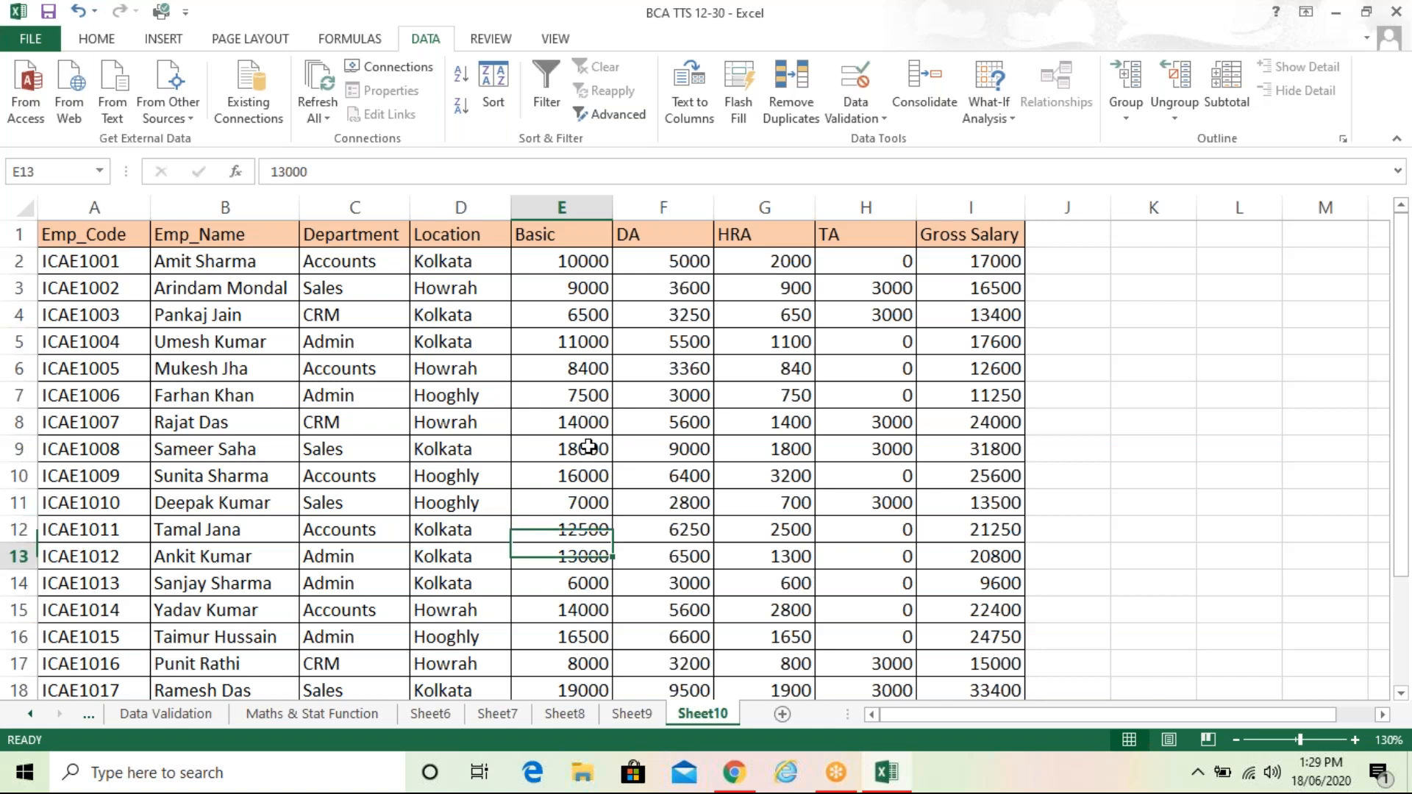
key(Down)
key(Down)
key(Down)
key(Down)
key(Down)
key(Down)
key(Down)
key(Down)
key(Down)
key(Down)
key(Down)
key(Down)
key(Down)
key(Down)
key(Down)
key(Down)
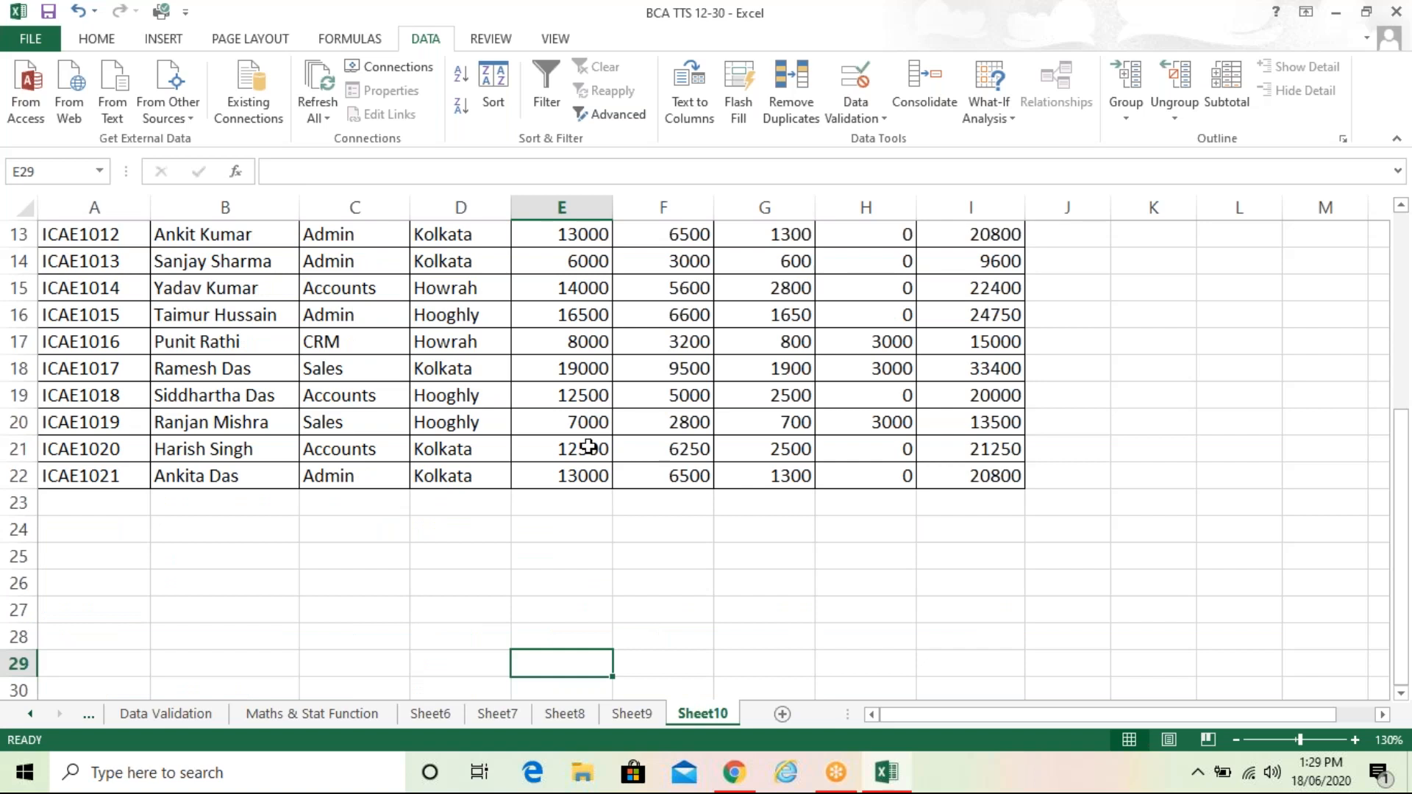
key(ctrl+Up)
key(ctrl+Up)
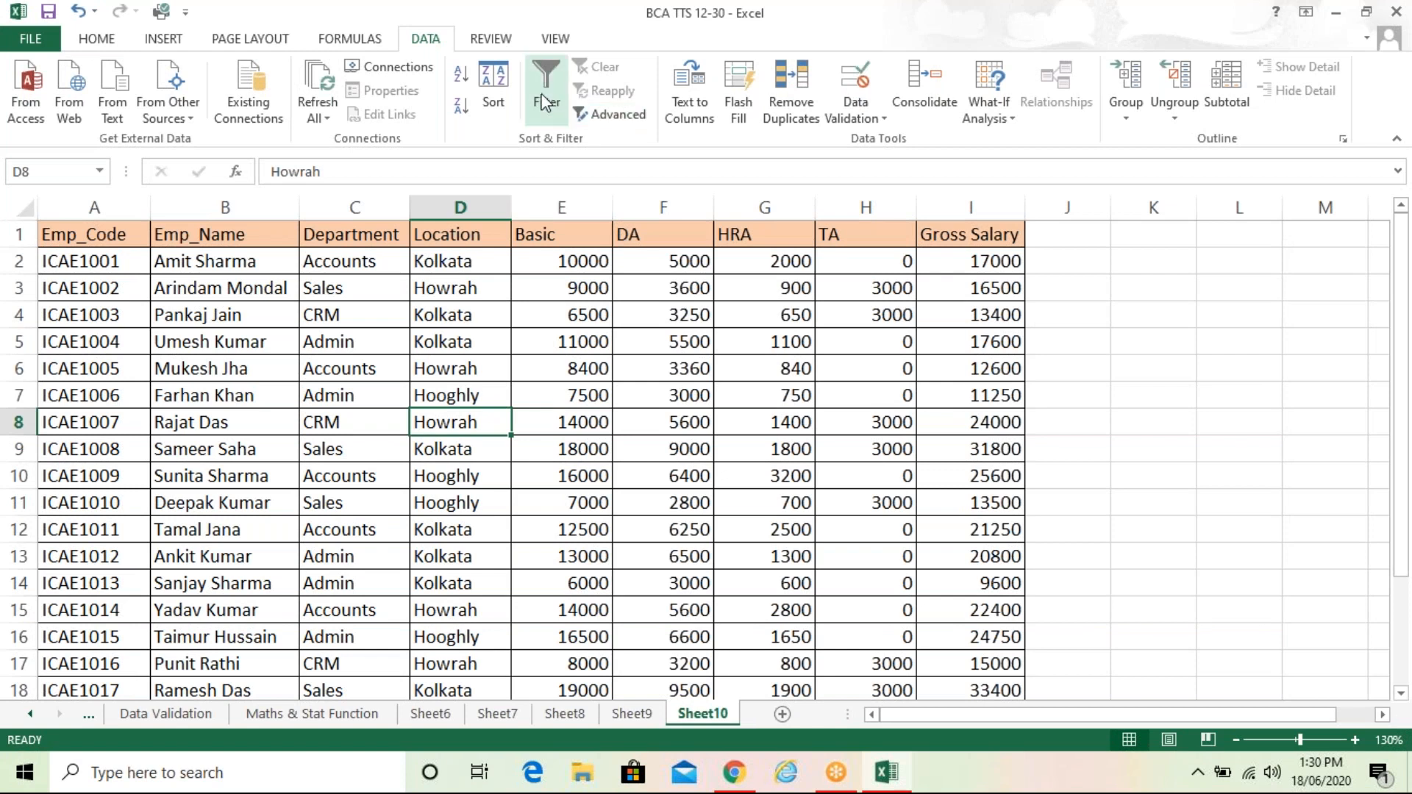
Turn Auto Filter back on and filter the Department column to show only the Sales records
click(546, 87)
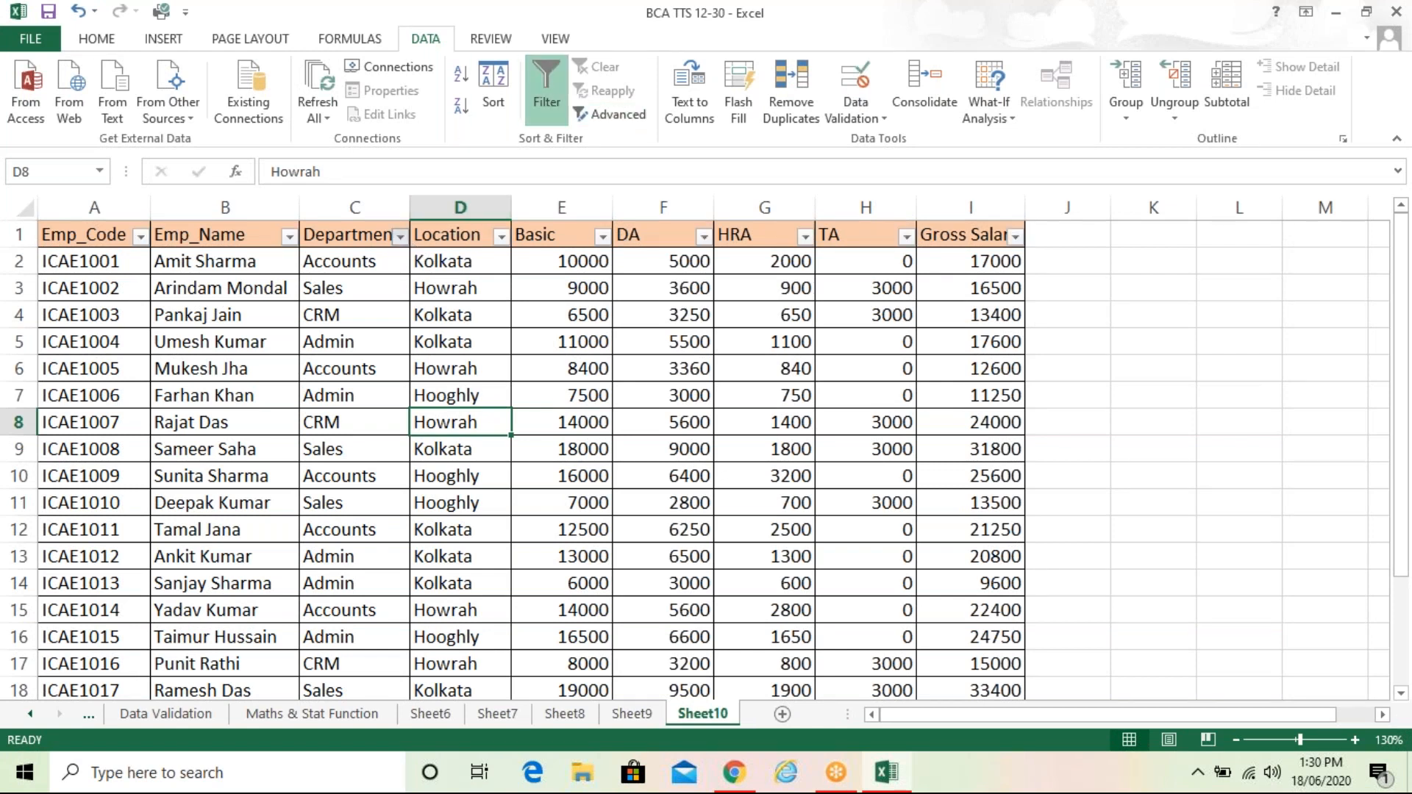
click(400, 236)
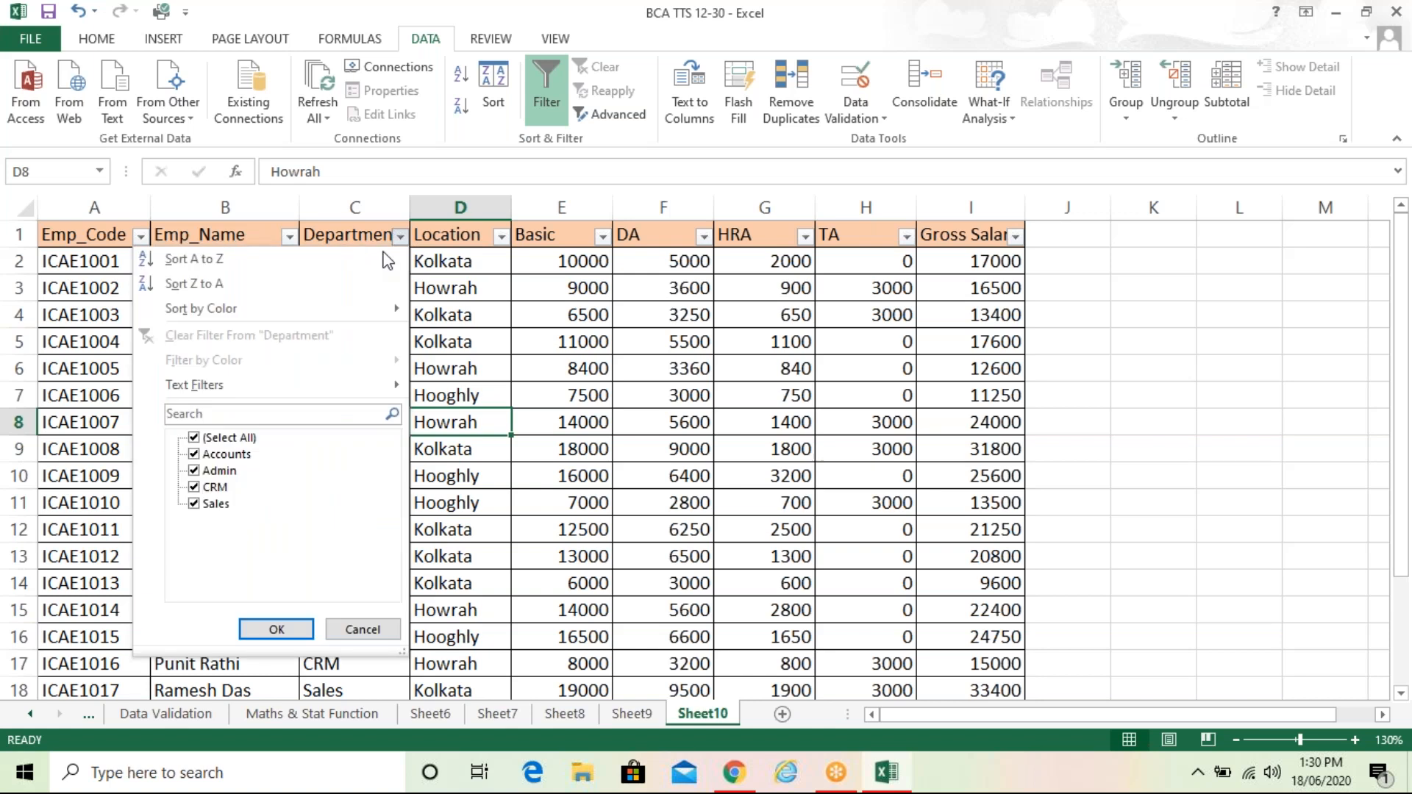
click(195, 438)
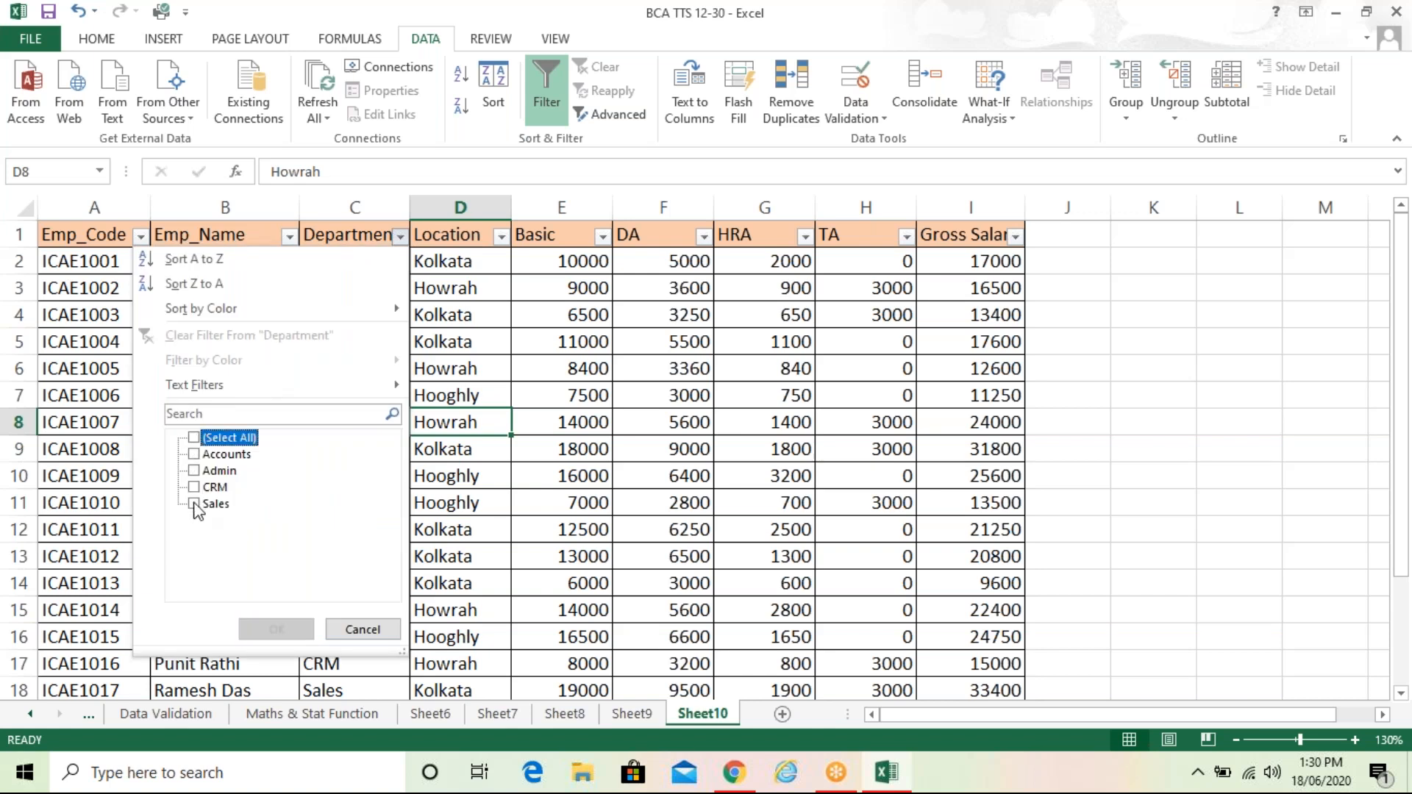
click(194, 504)
click(282, 628)
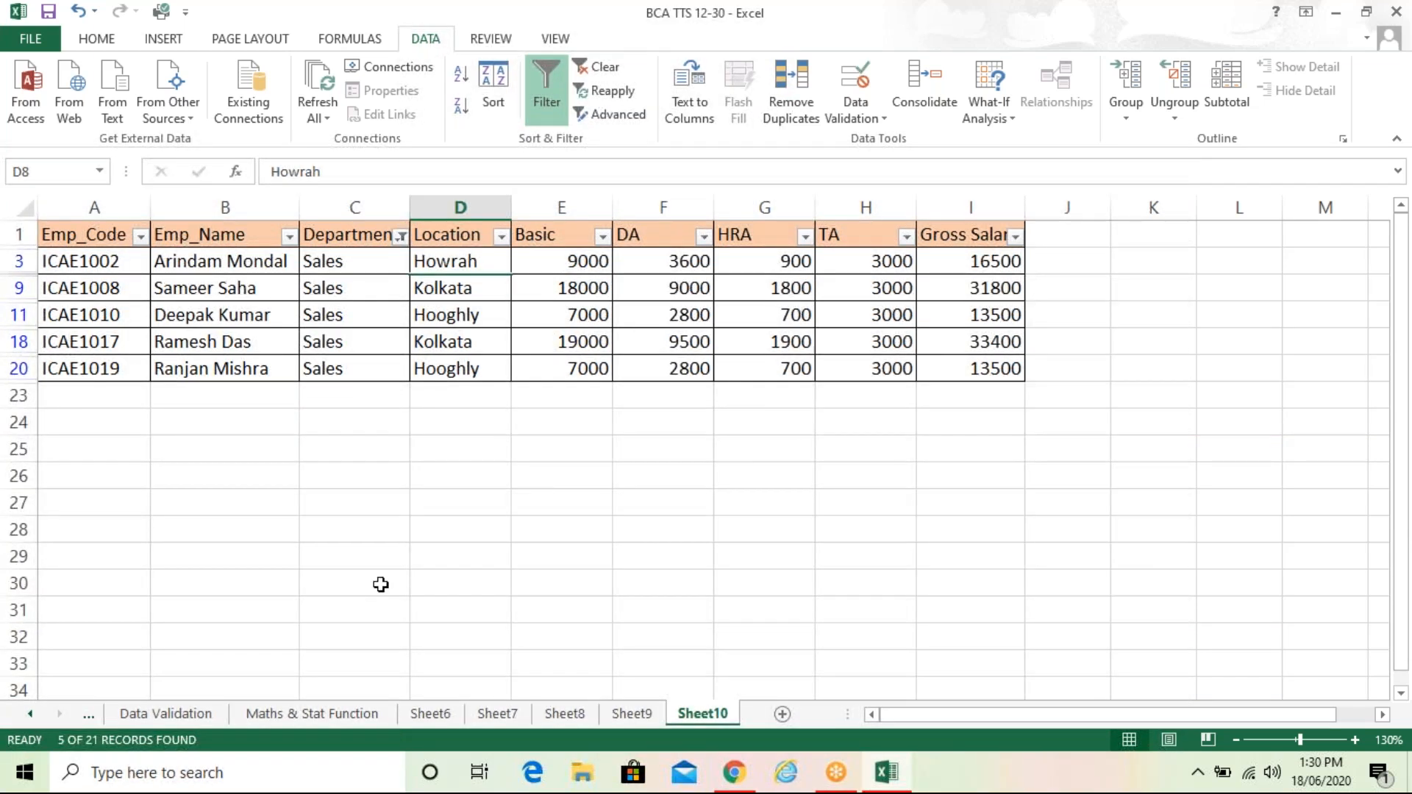
click(571, 497)
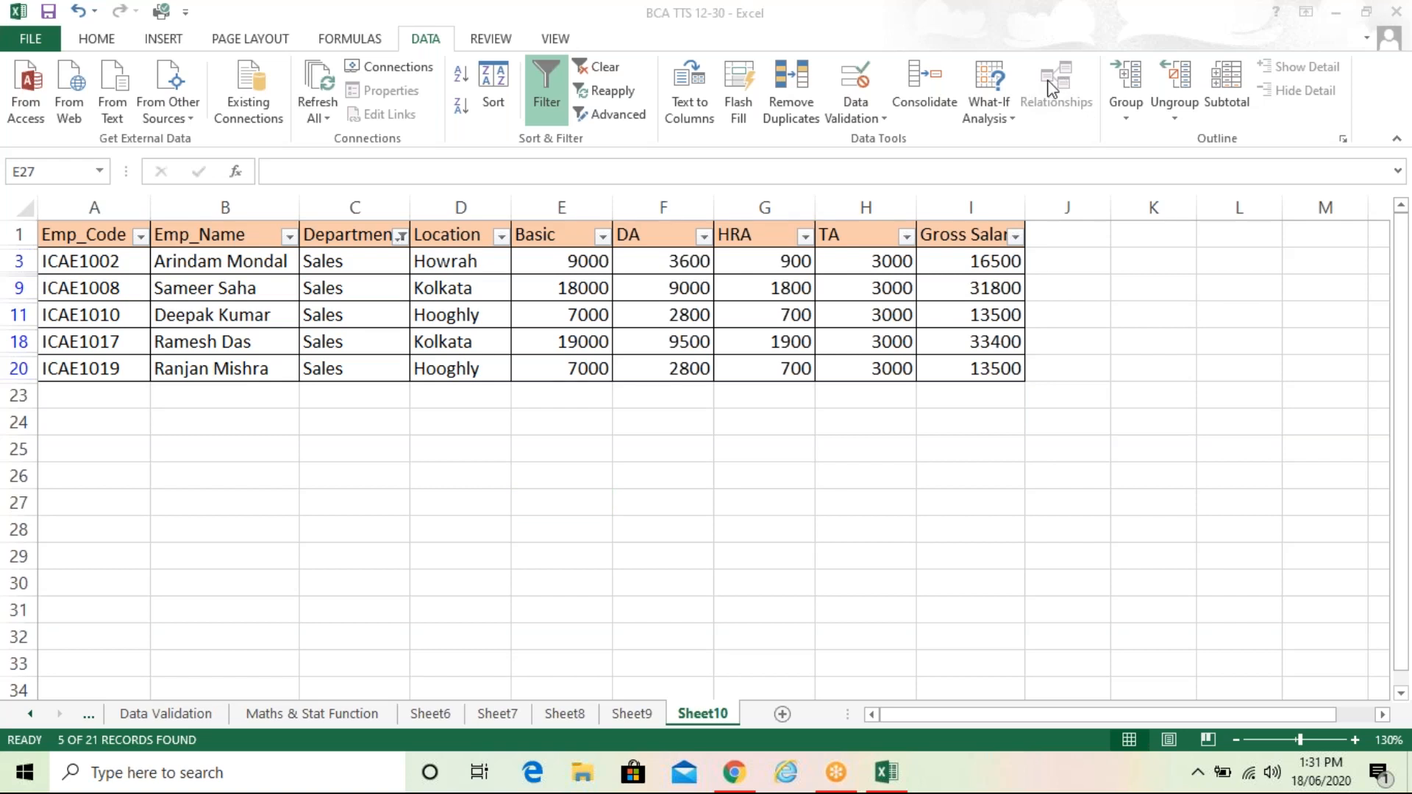
Clear the Sales filter and remove Auto Filter from the table
click(606, 70)
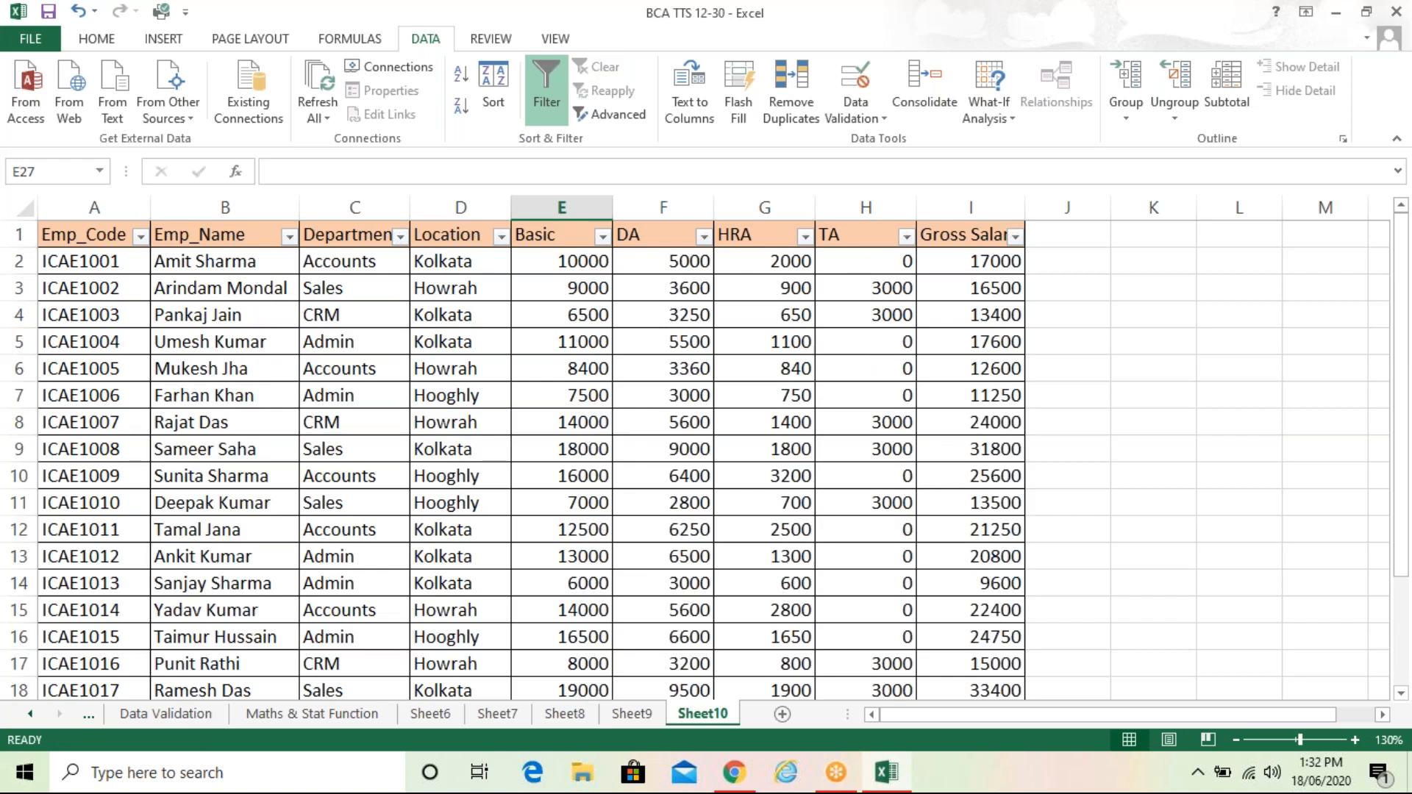
click(549, 366)
click(549, 100)
key(Down)
key(Down)
key(Down)
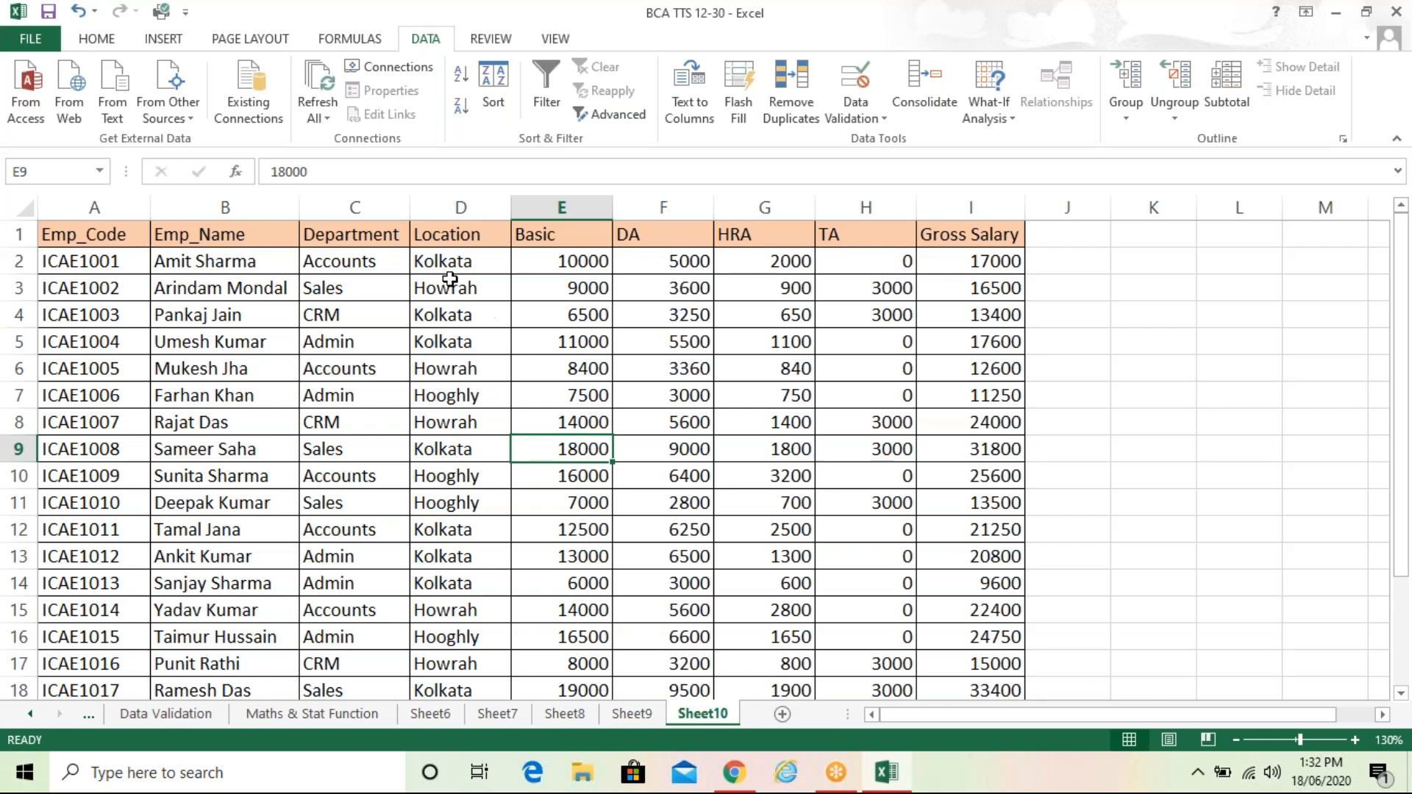
Copy the Department header with its Accounts value from C1:C2 to K3:K4 as a criteria range
click(383, 235)
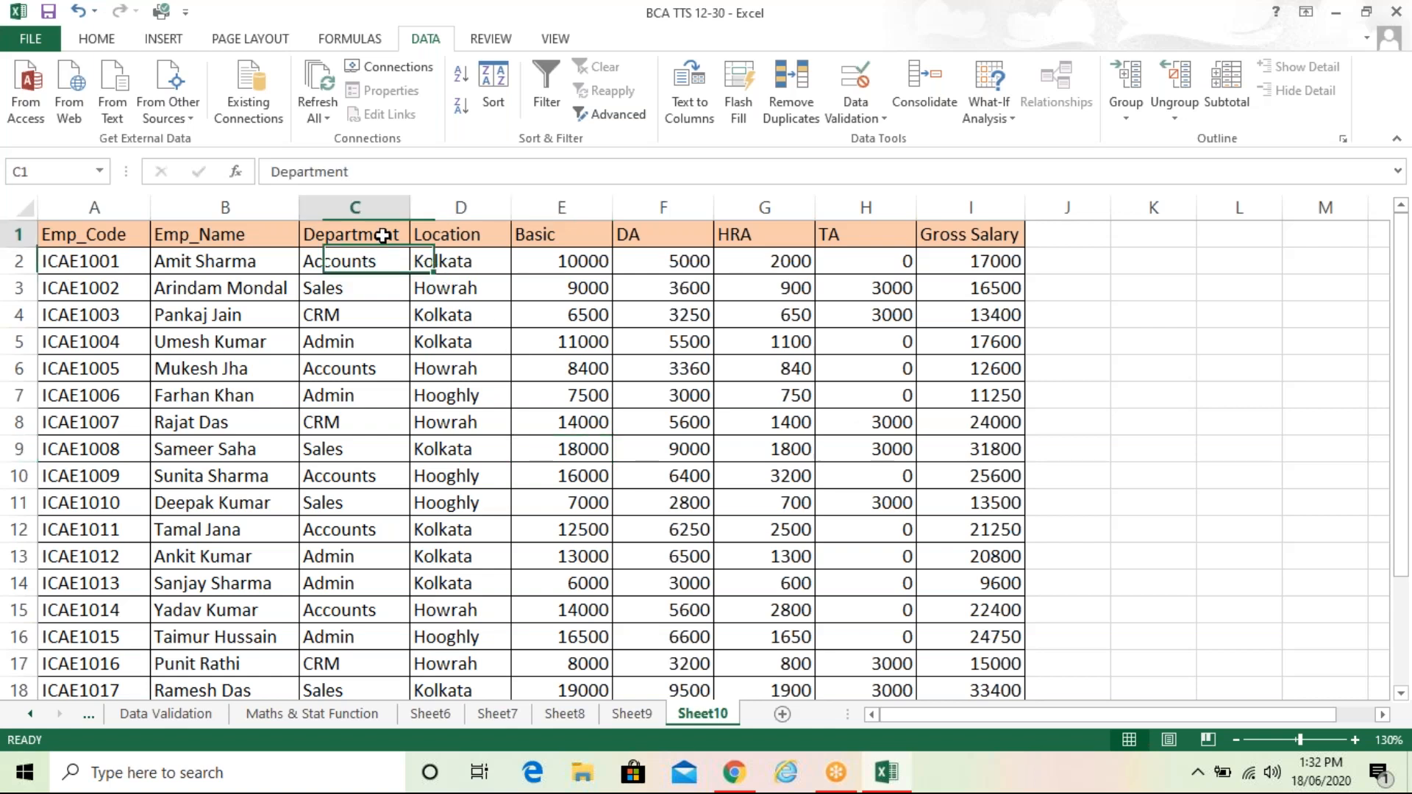
key(shift+Down)
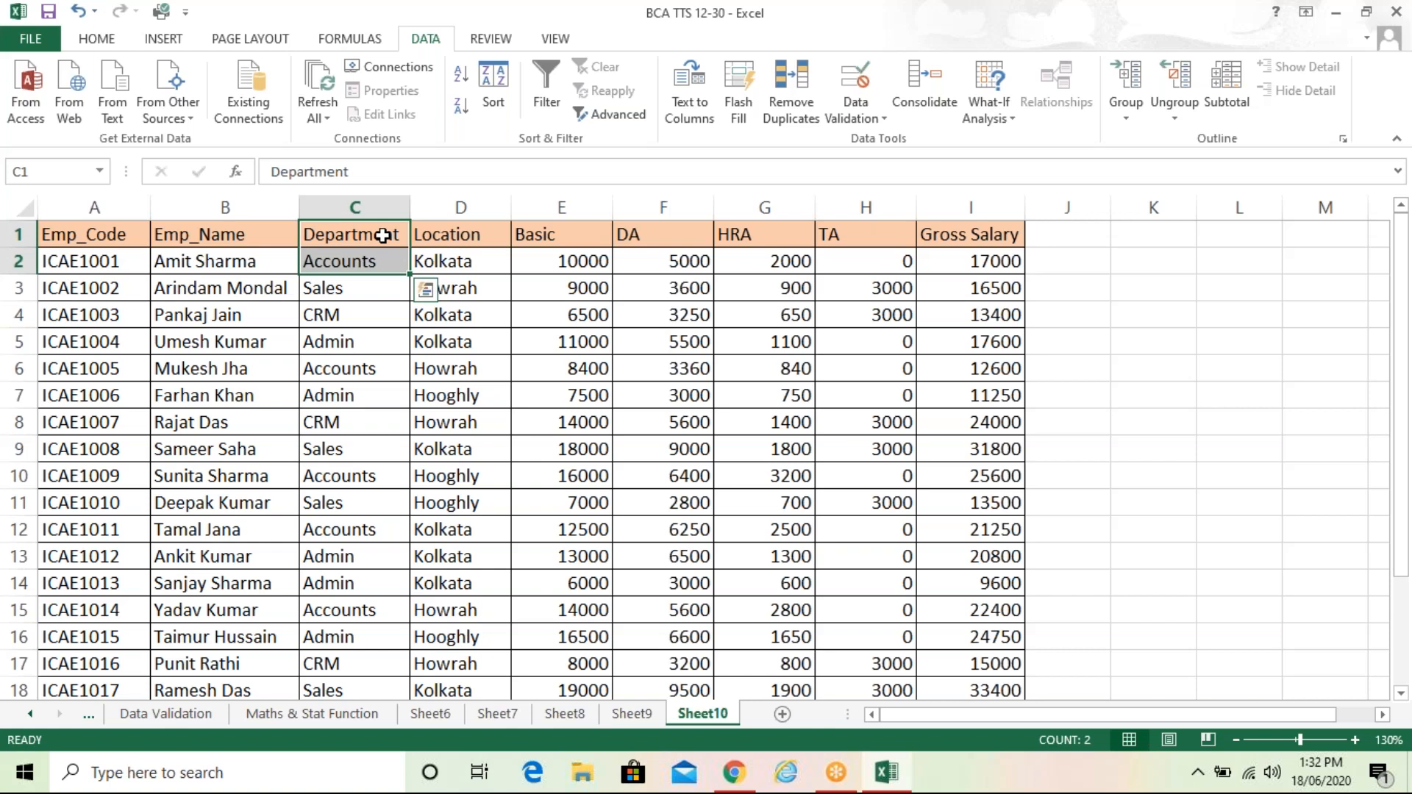
key(ctrl+c)
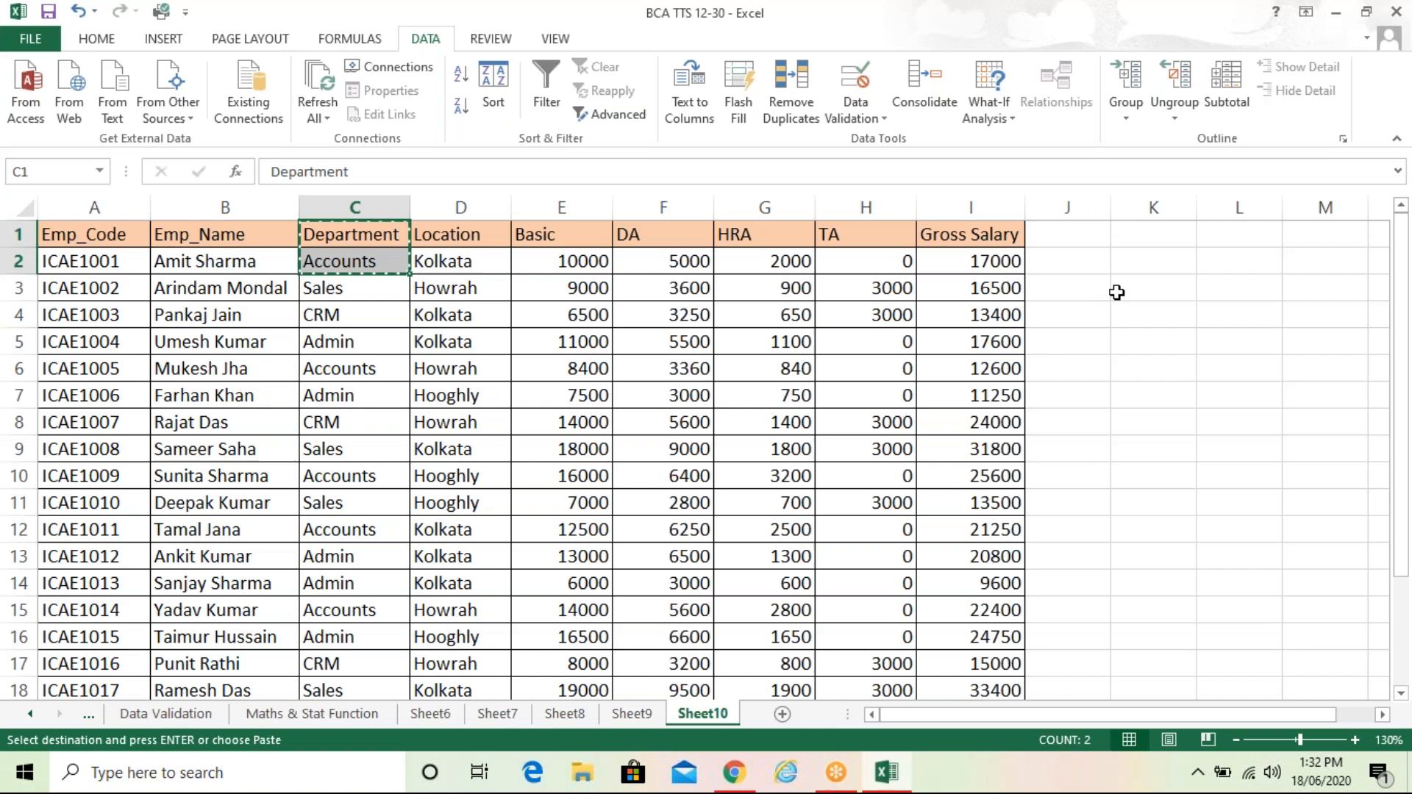
click(1116, 292)
key(Return)
Merge and center cells K2:L2 above the copied criteria and enter the heading IF
drag(1166, 262, 1265, 261)
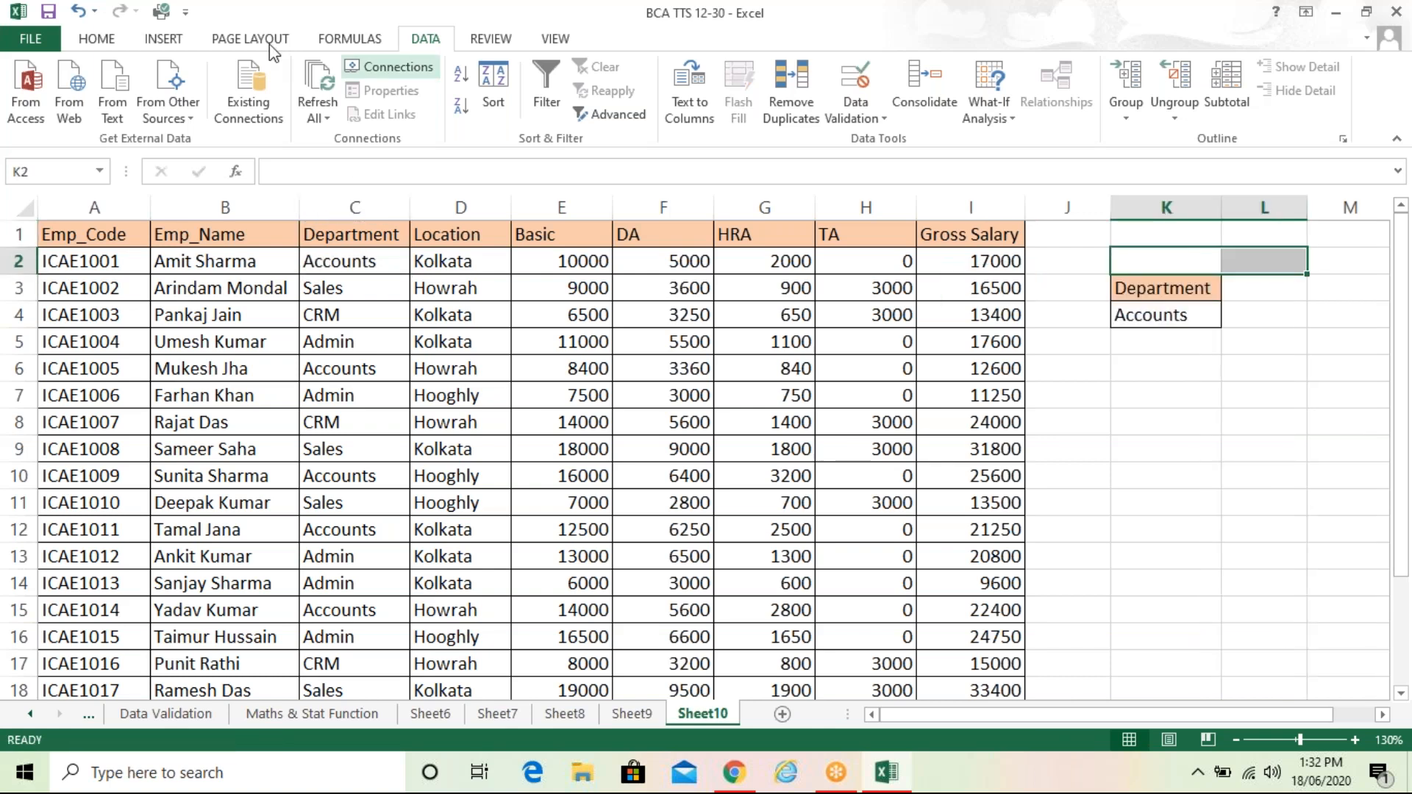
click(97, 40)
click(571, 106)
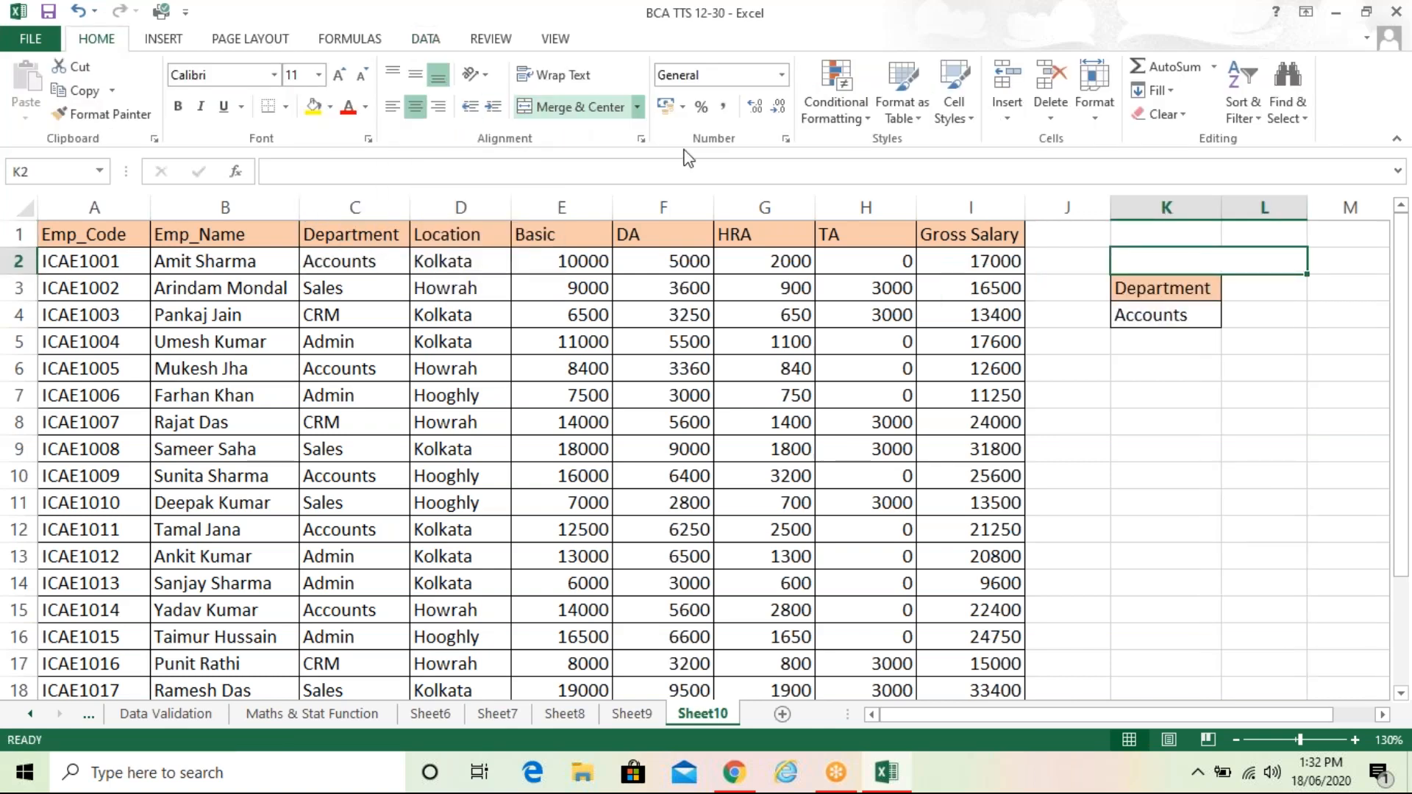
click(1140, 397)
click(1172, 259)
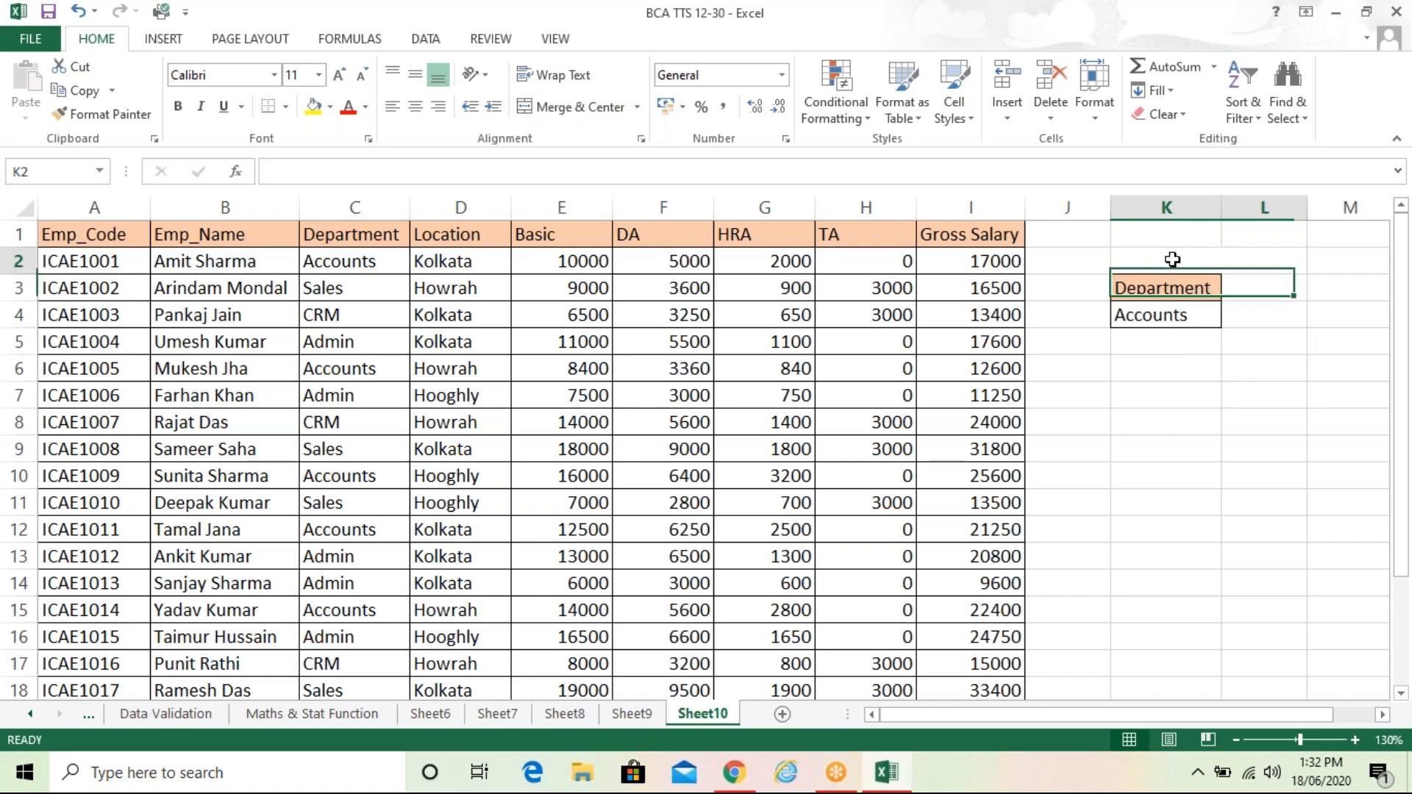
text(if)
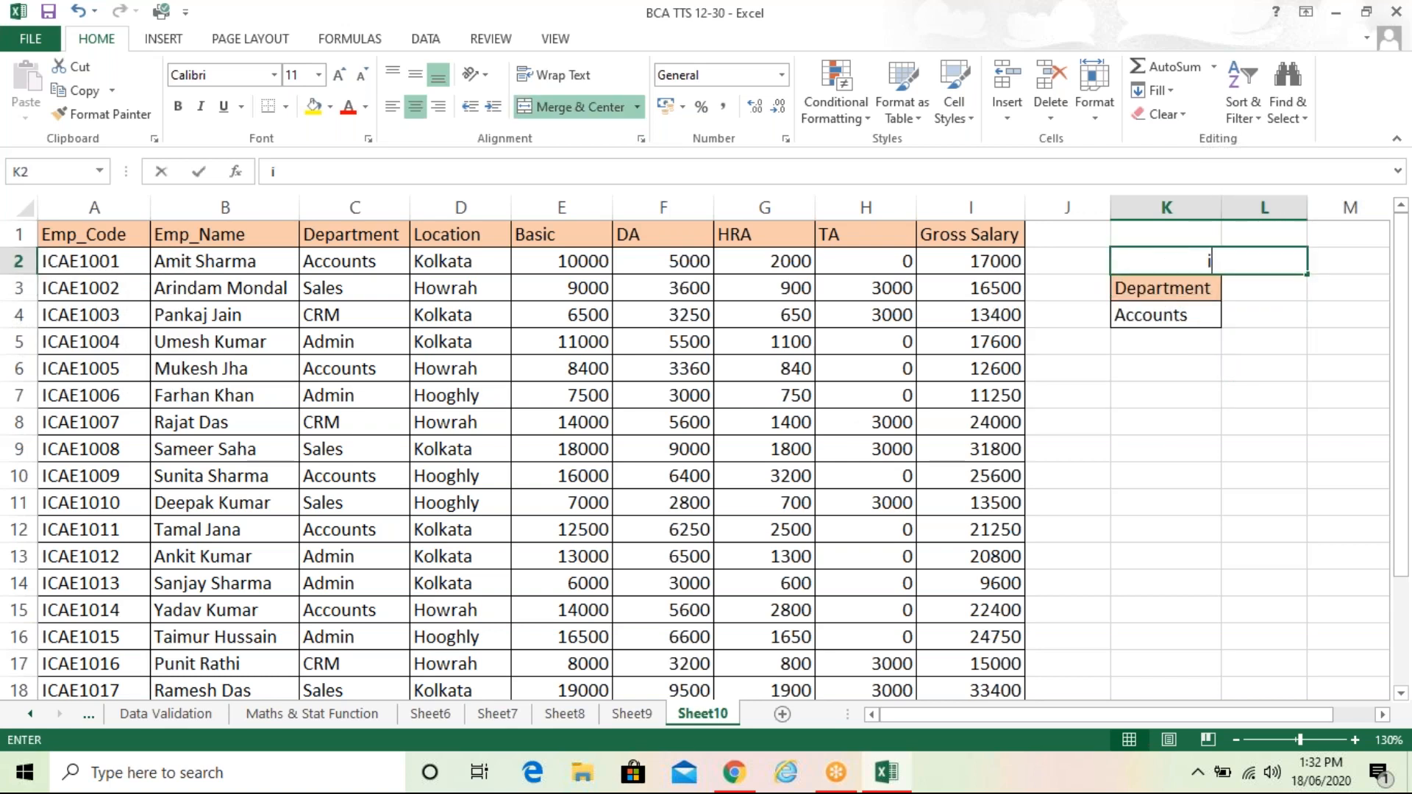
key(BackSpace)
key(BackSpace)
text(IF)
key(Return)
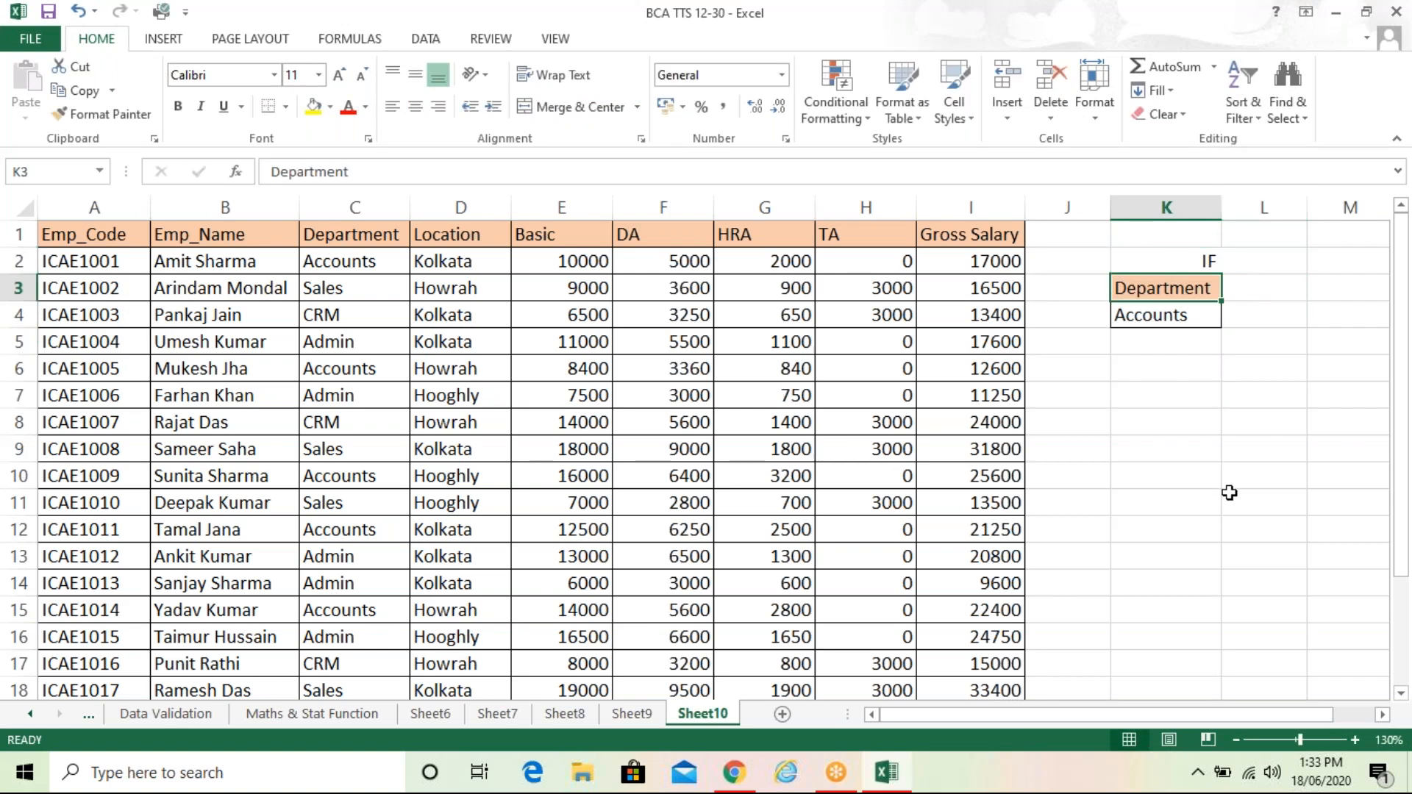
click(1230, 493)
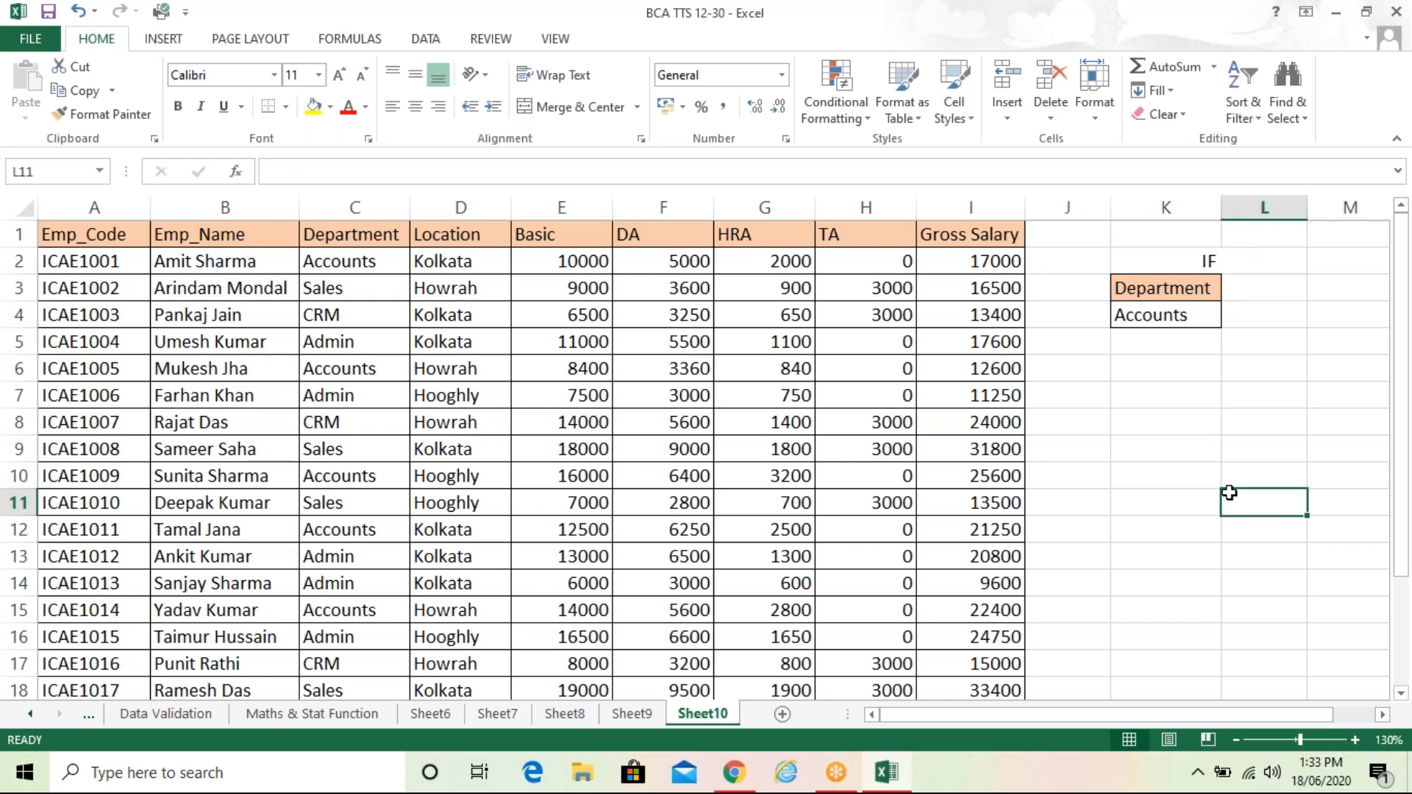
click(1074, 340)
click(1108, 392)
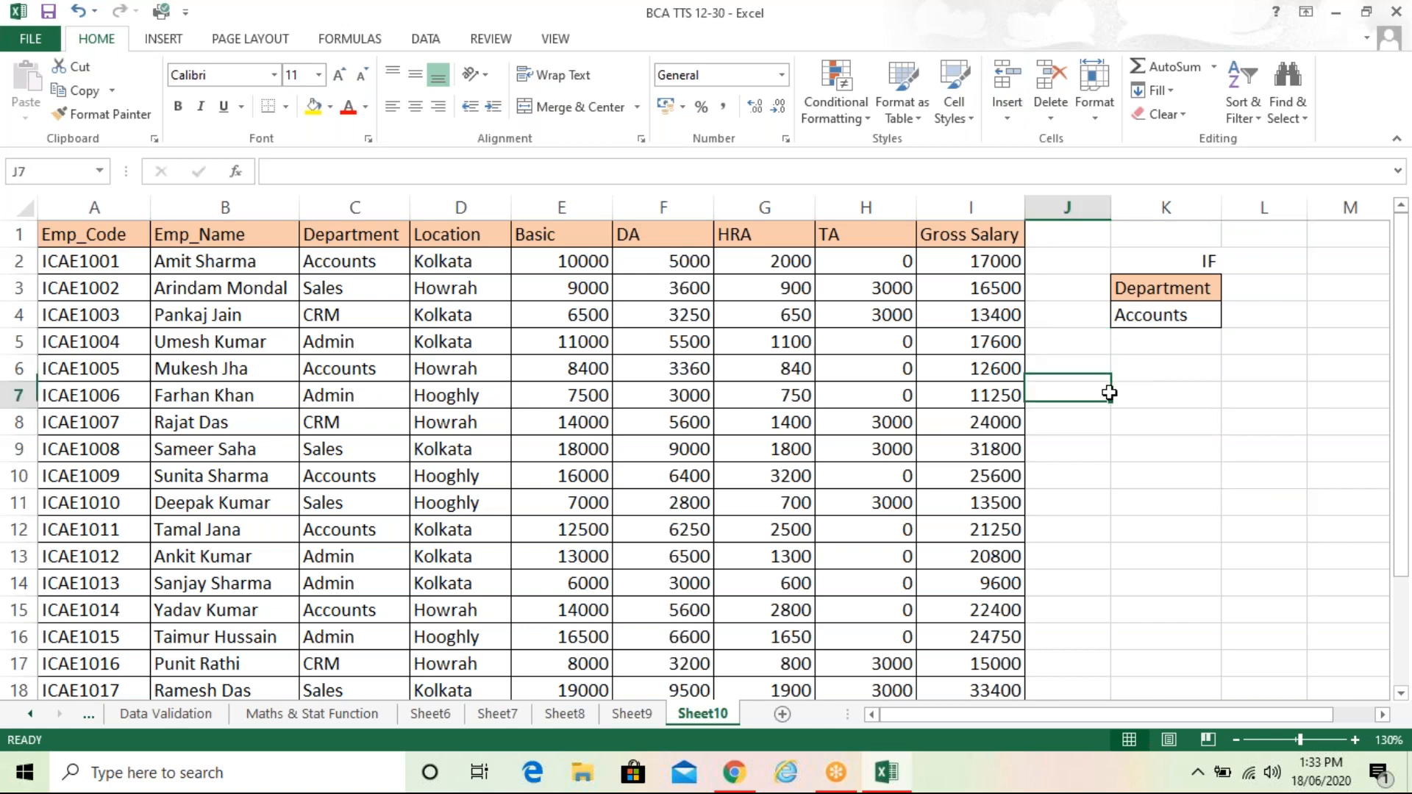
click(1132, 394)
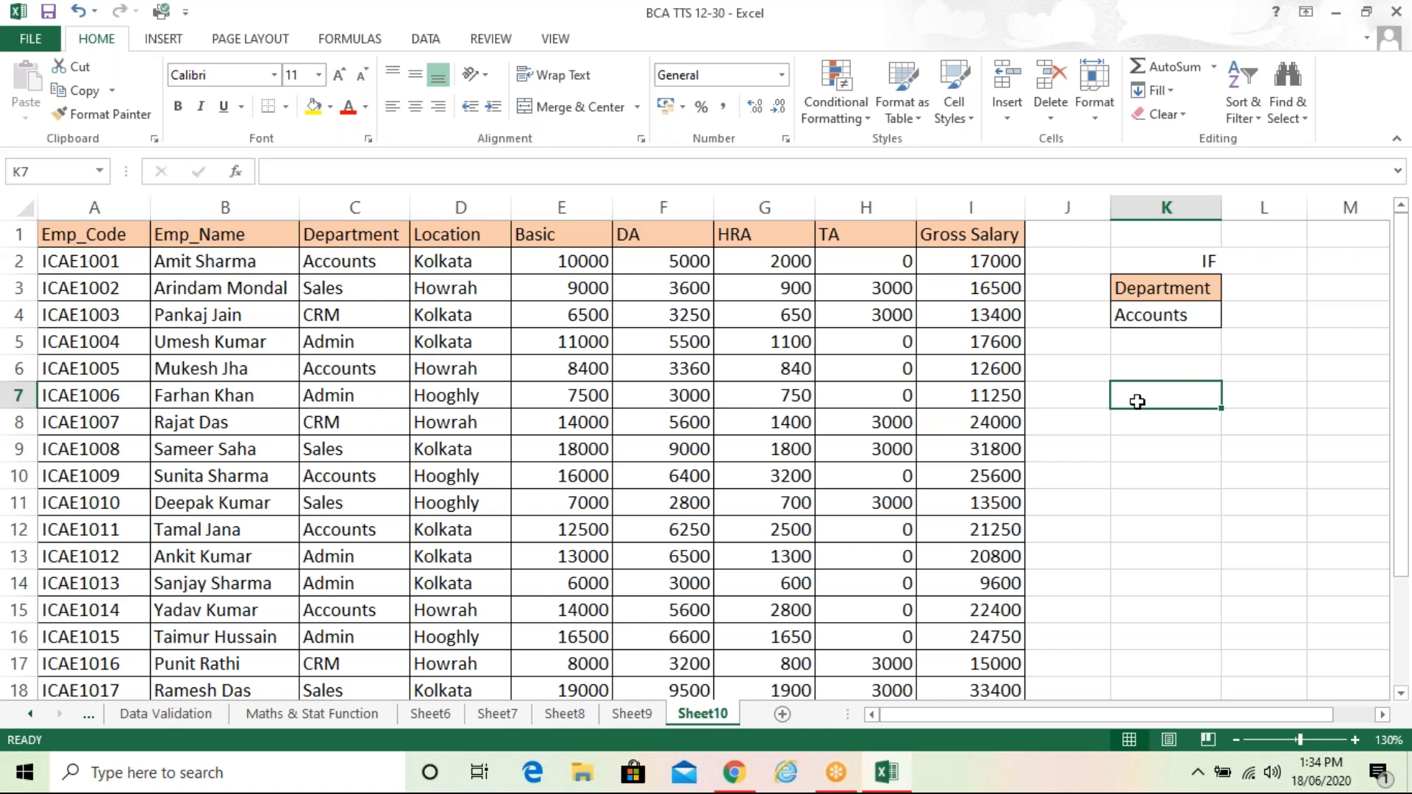
Start an Advanced Filter, clear the suggested list range and choose to copy the results to another location
click(1081, 387)
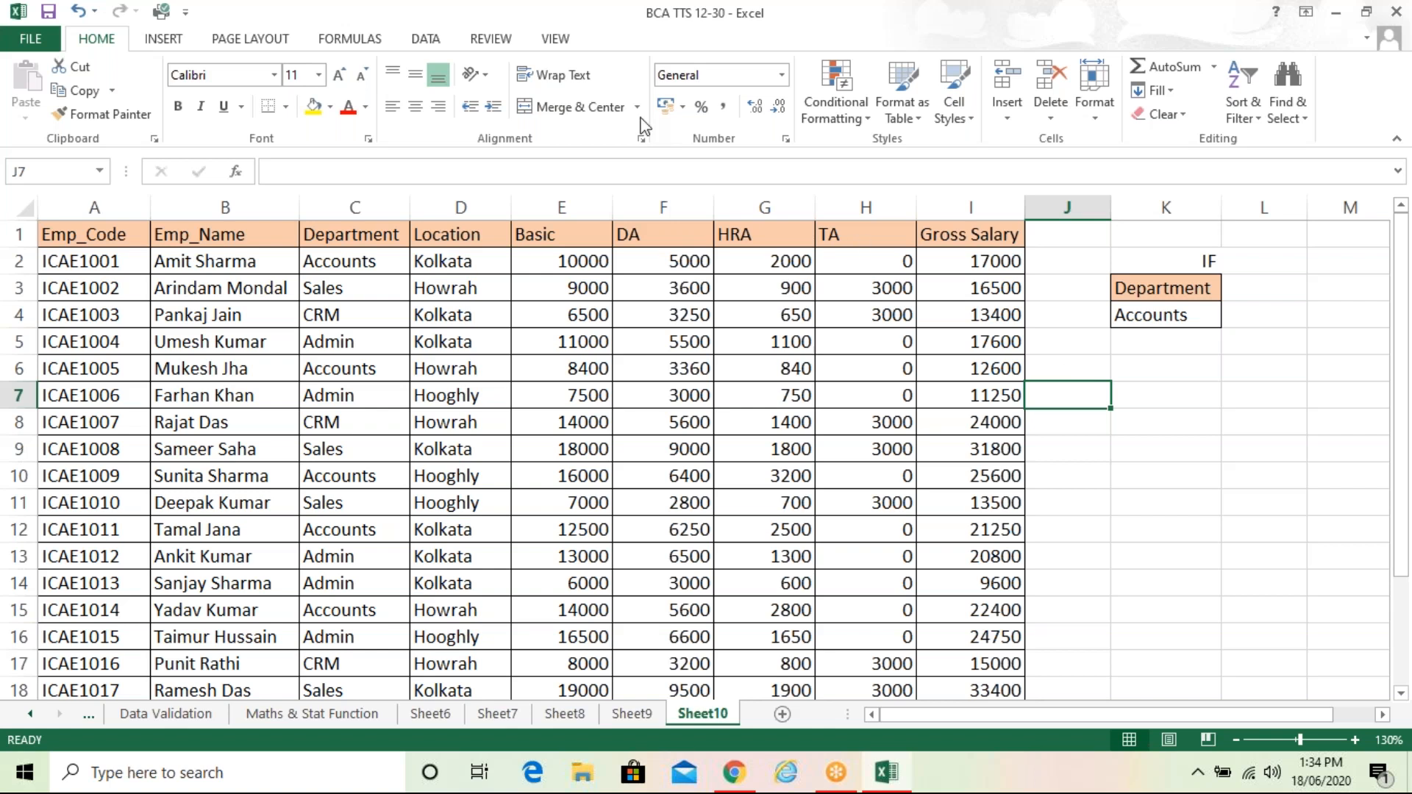
click(427, 40)
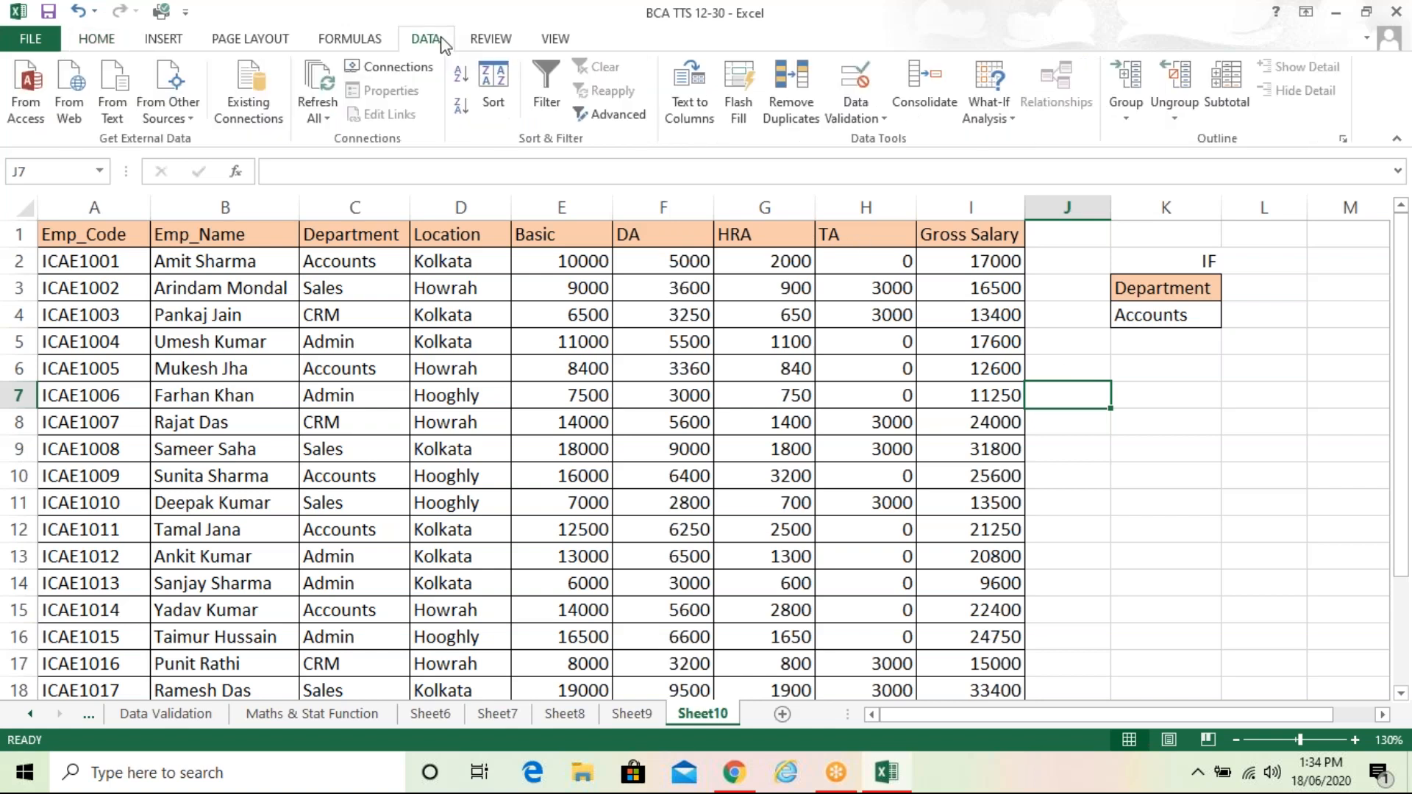
click(611, 116)
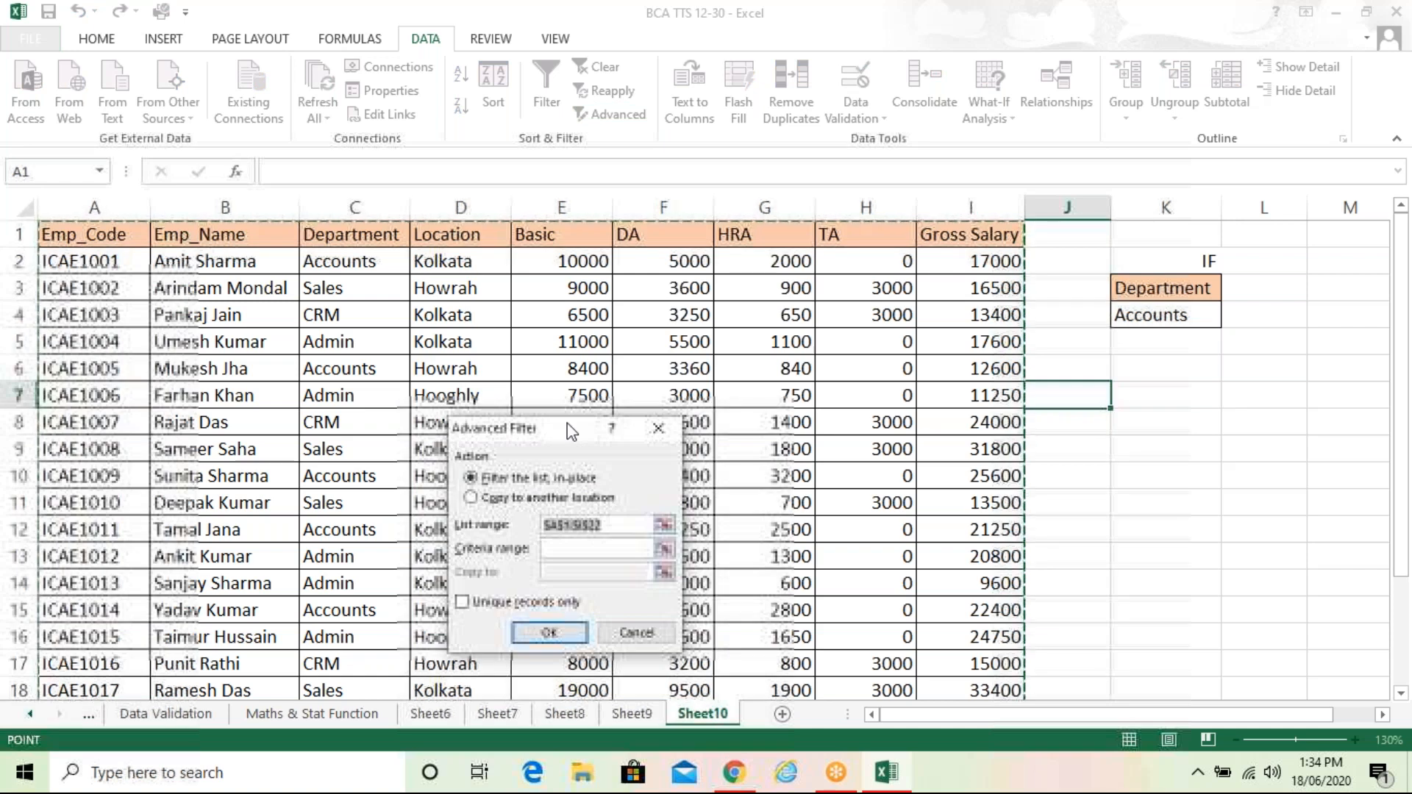
drag(567, 423, 752, 294)
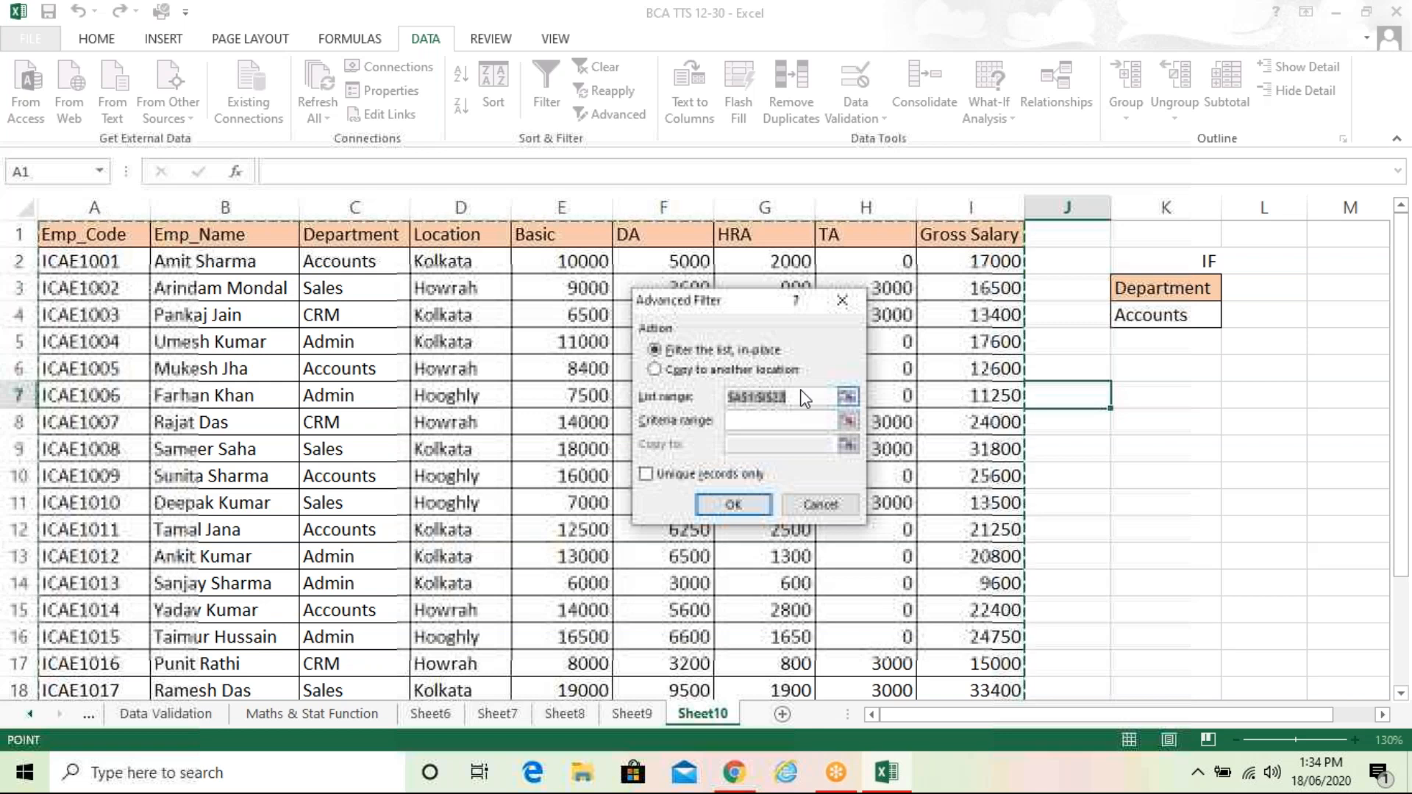
key(BackSpace)
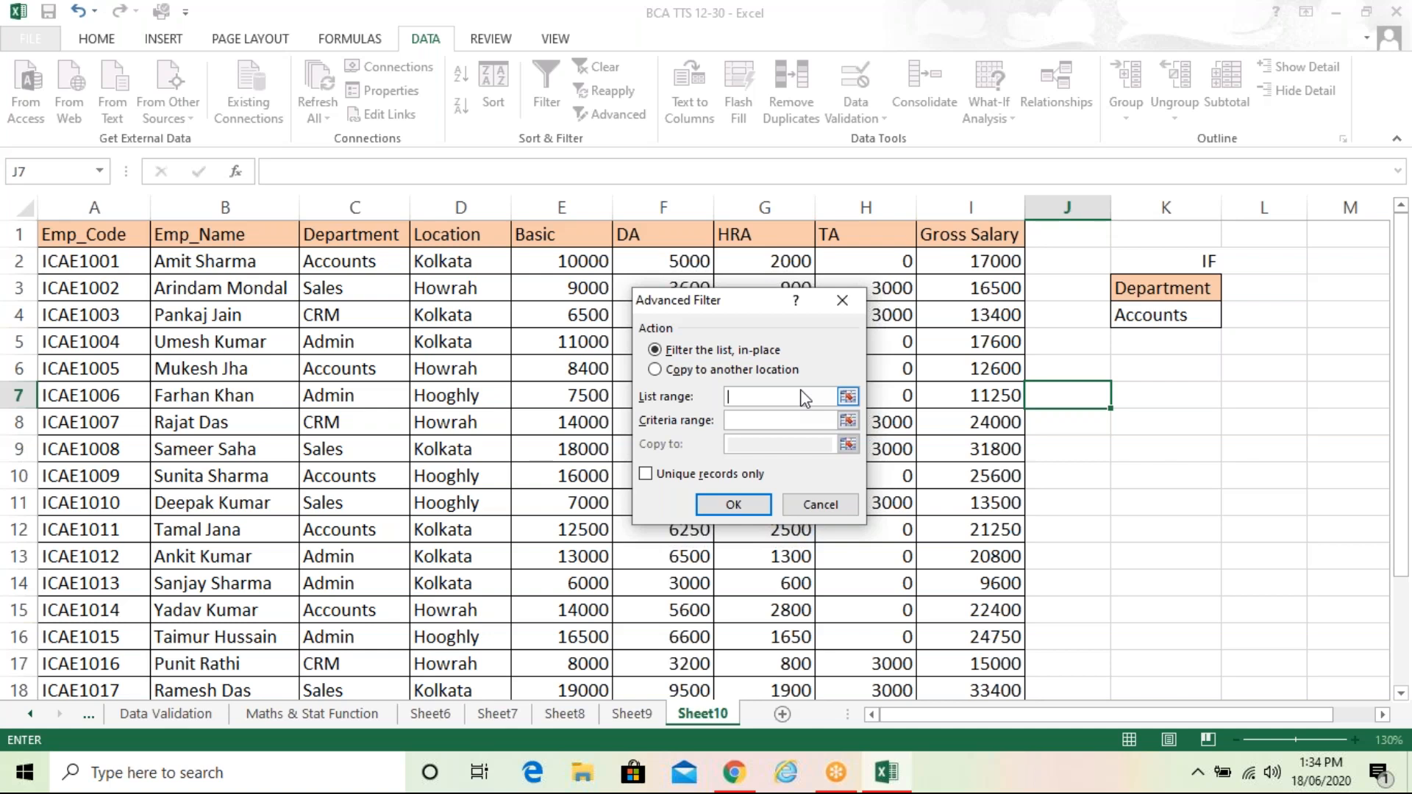
click(654, 370)
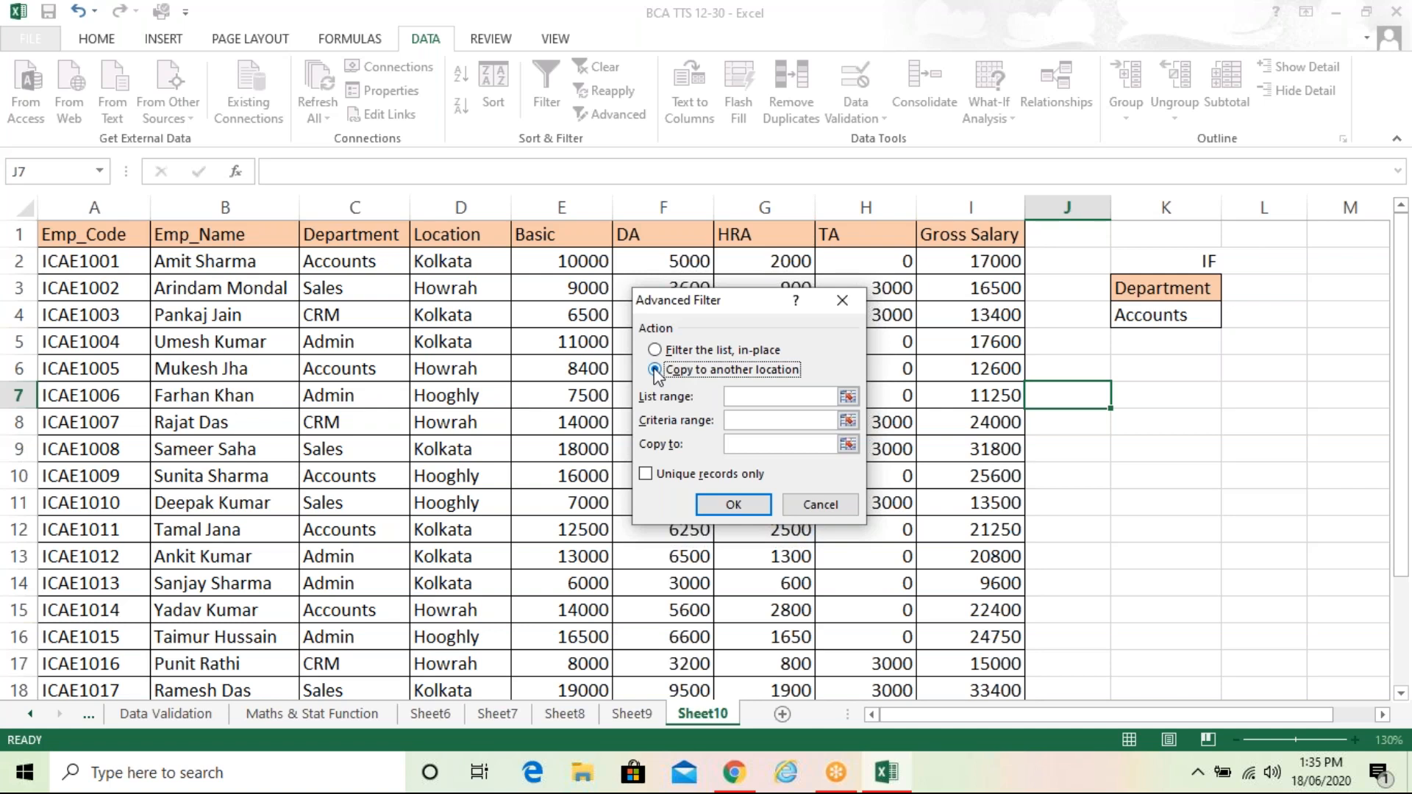
Set the Advanced Filter list range to the whole employee table, A1:I22
click(743, 403)
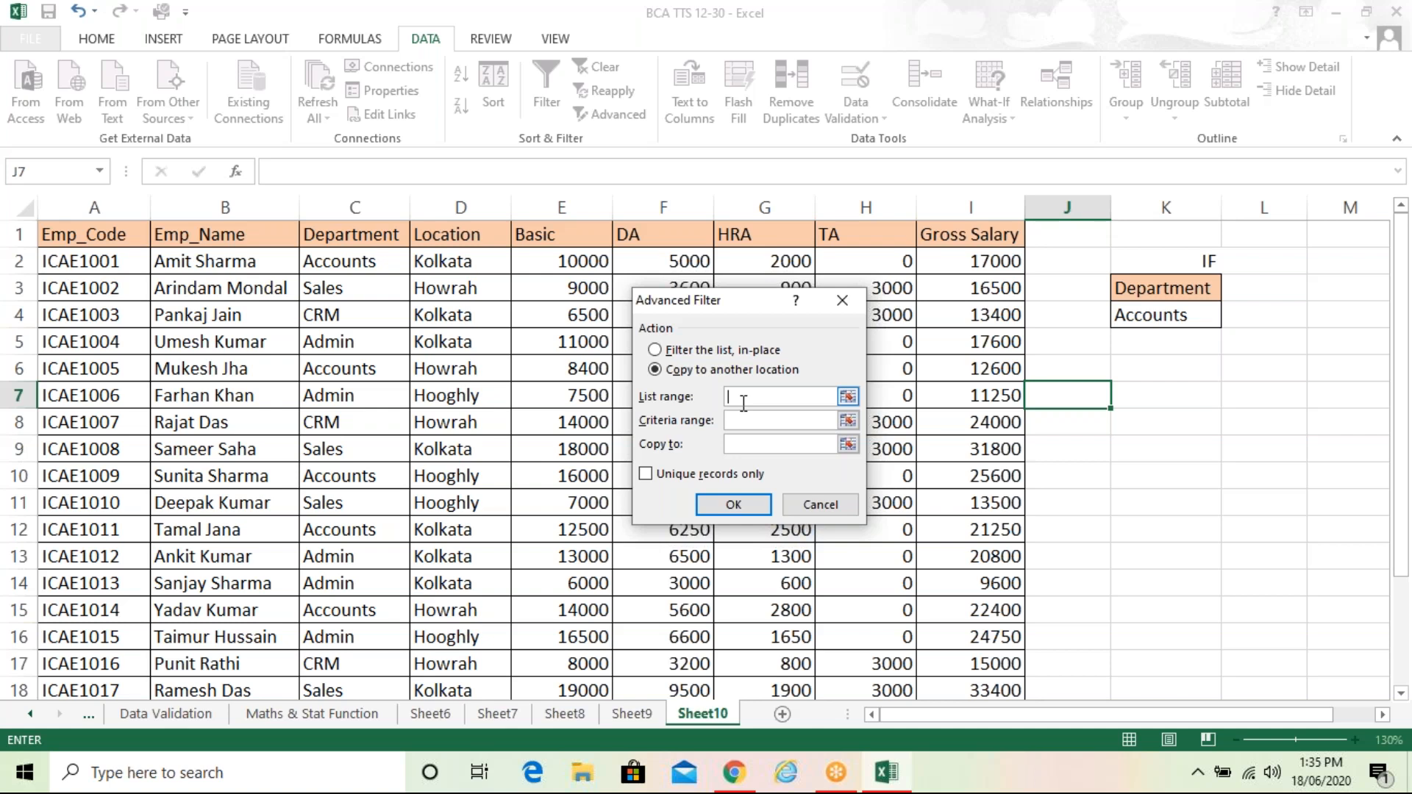
click(123, 237)
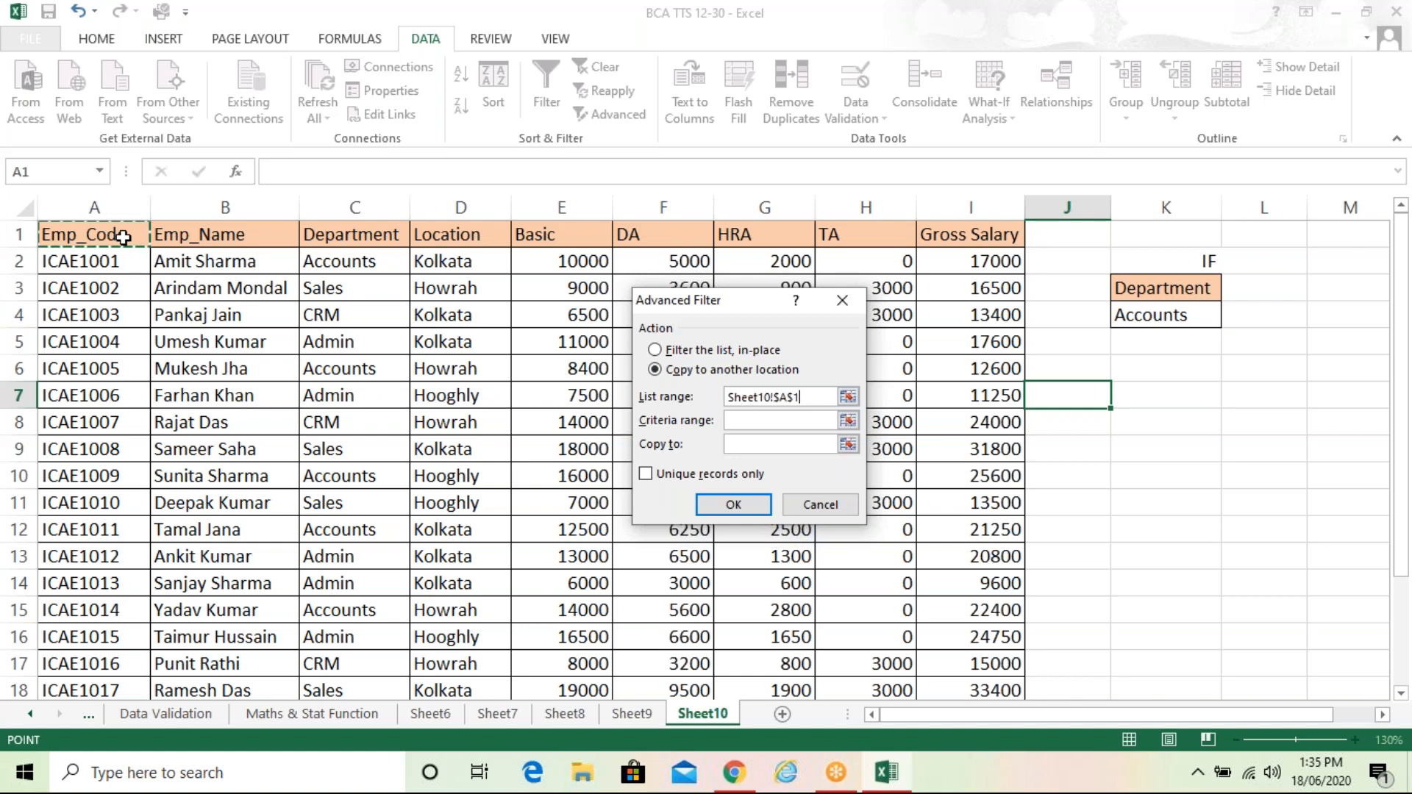
key(shift+Right)
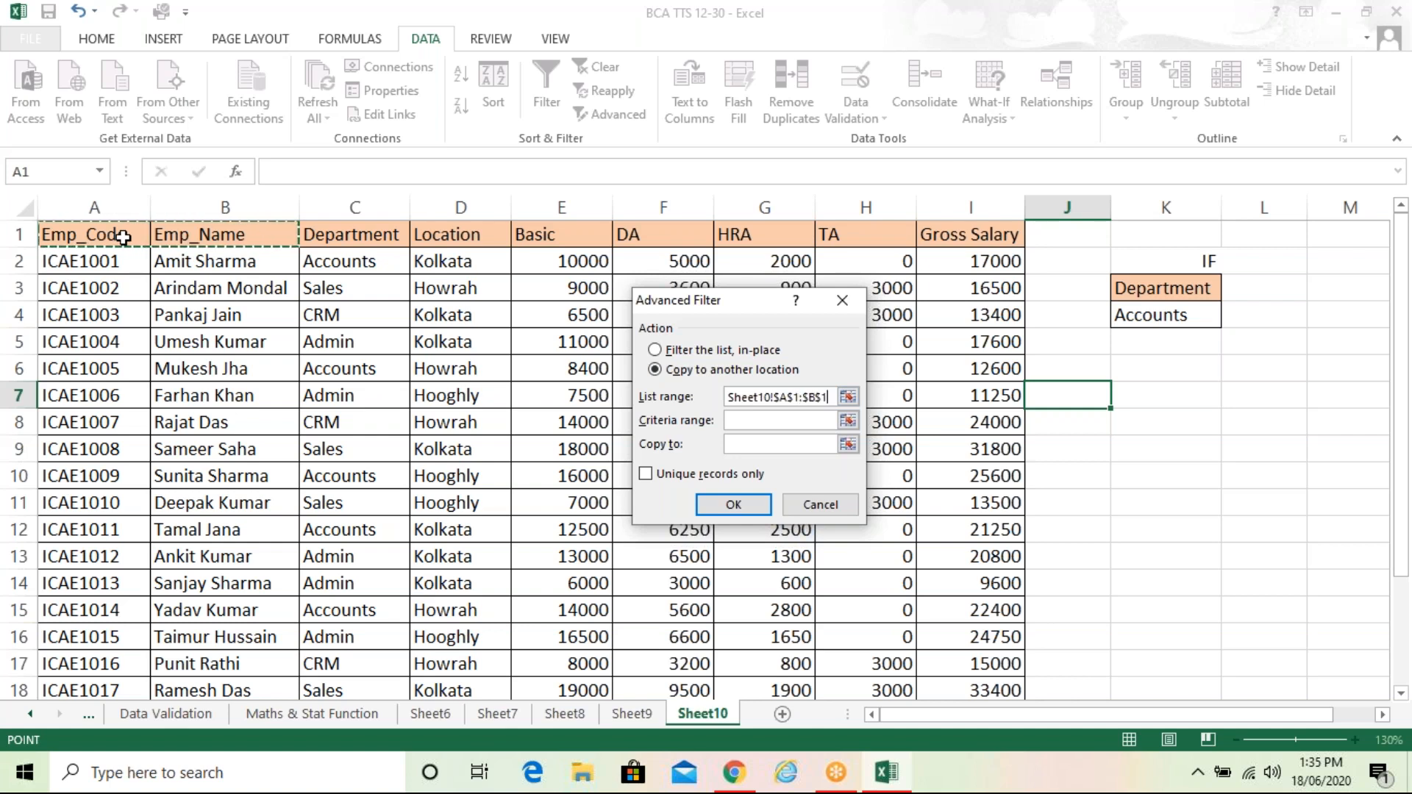
key(ctrl+shift+Right)
key(ctrl+shift+Down)
key(ctrl+shift+Down)
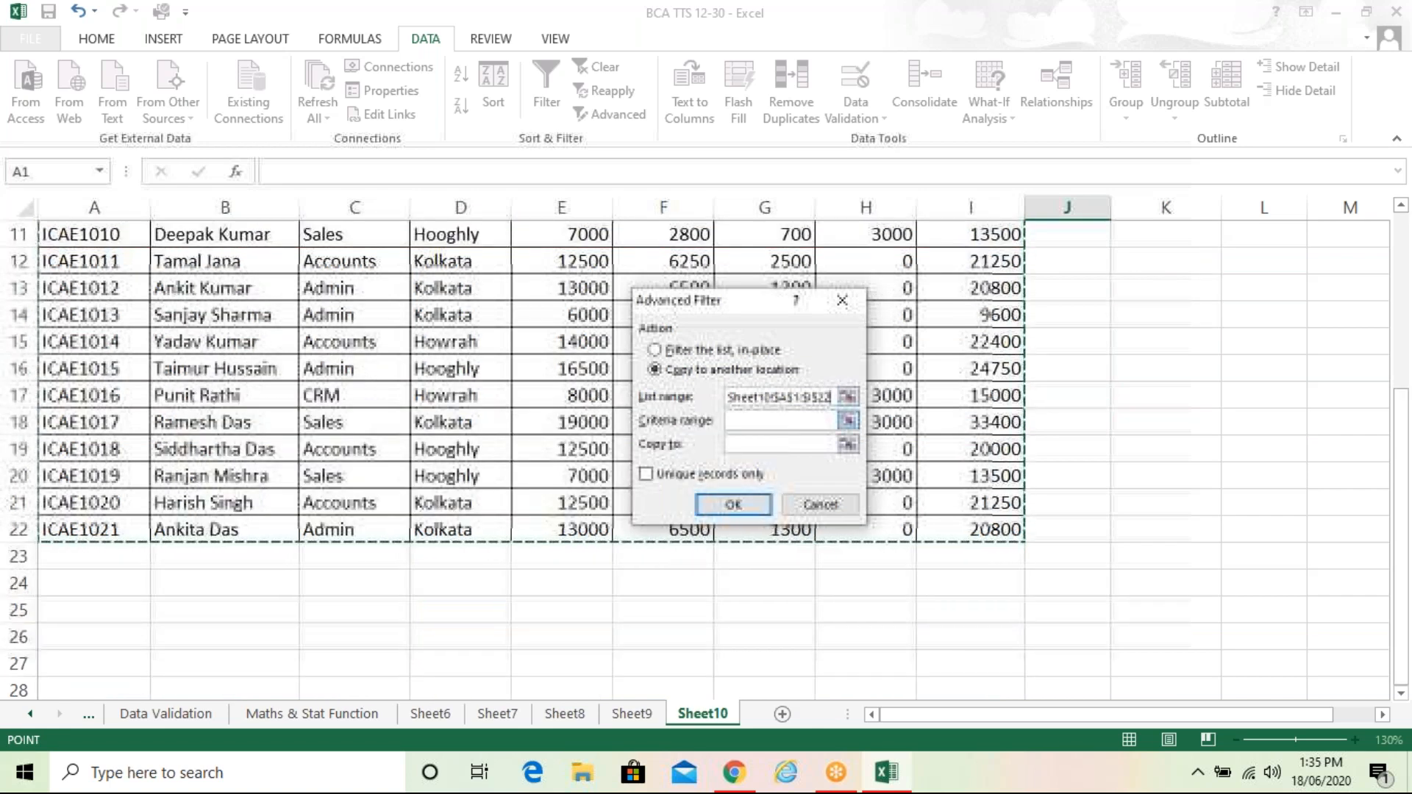
Set the criteria range to the Department and Accounts cells, K3:K4
drag(1401, 507, 1409, 263)
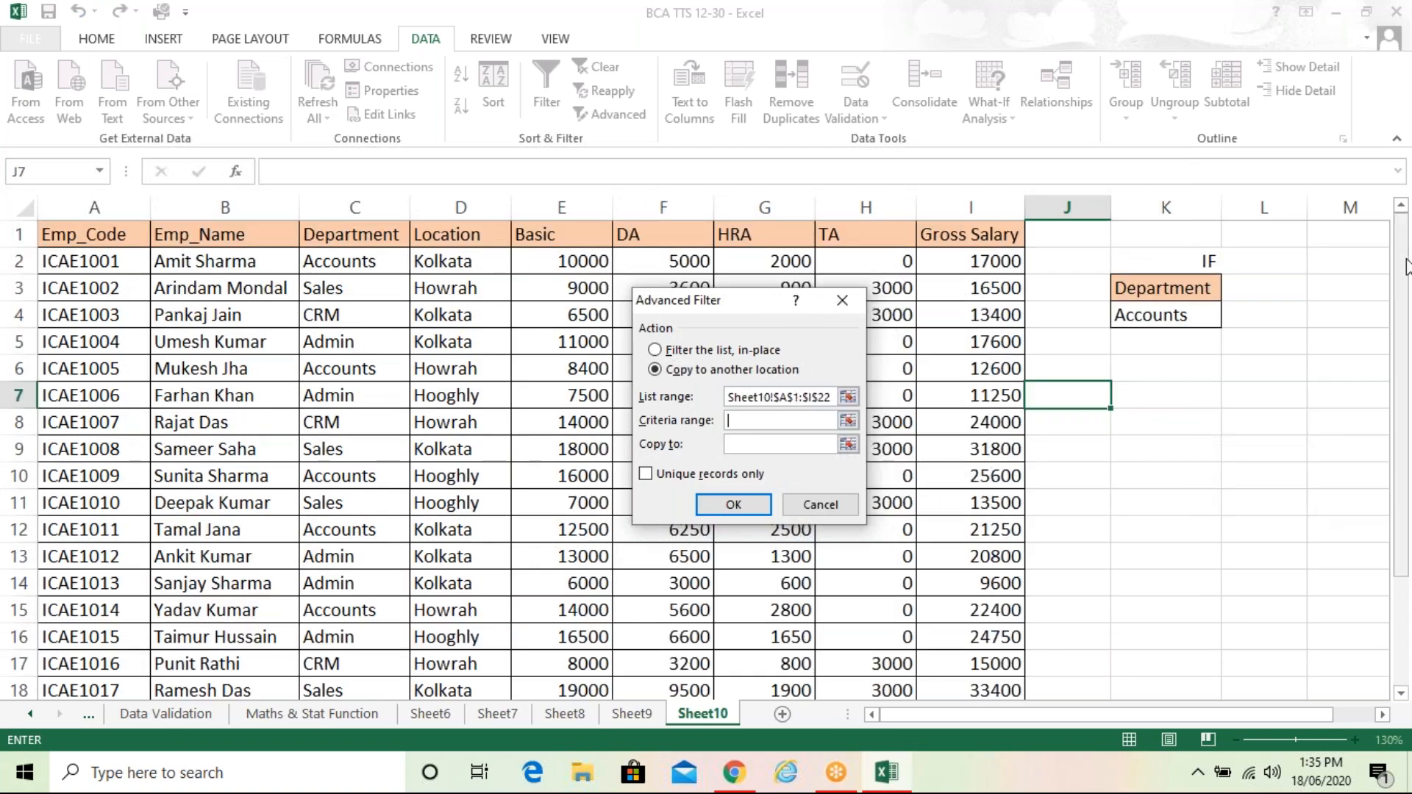
click(1187, 294)
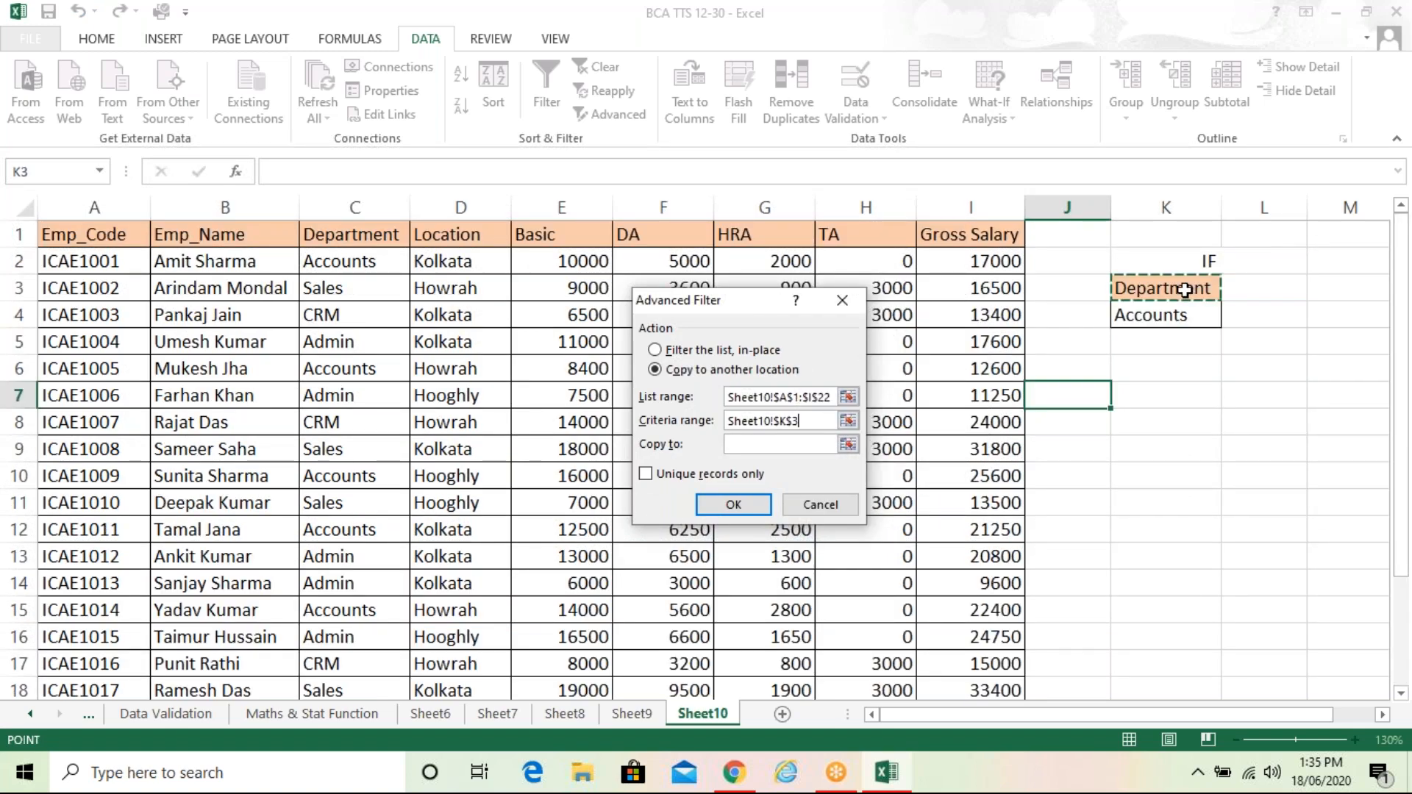
key(shift+Down)
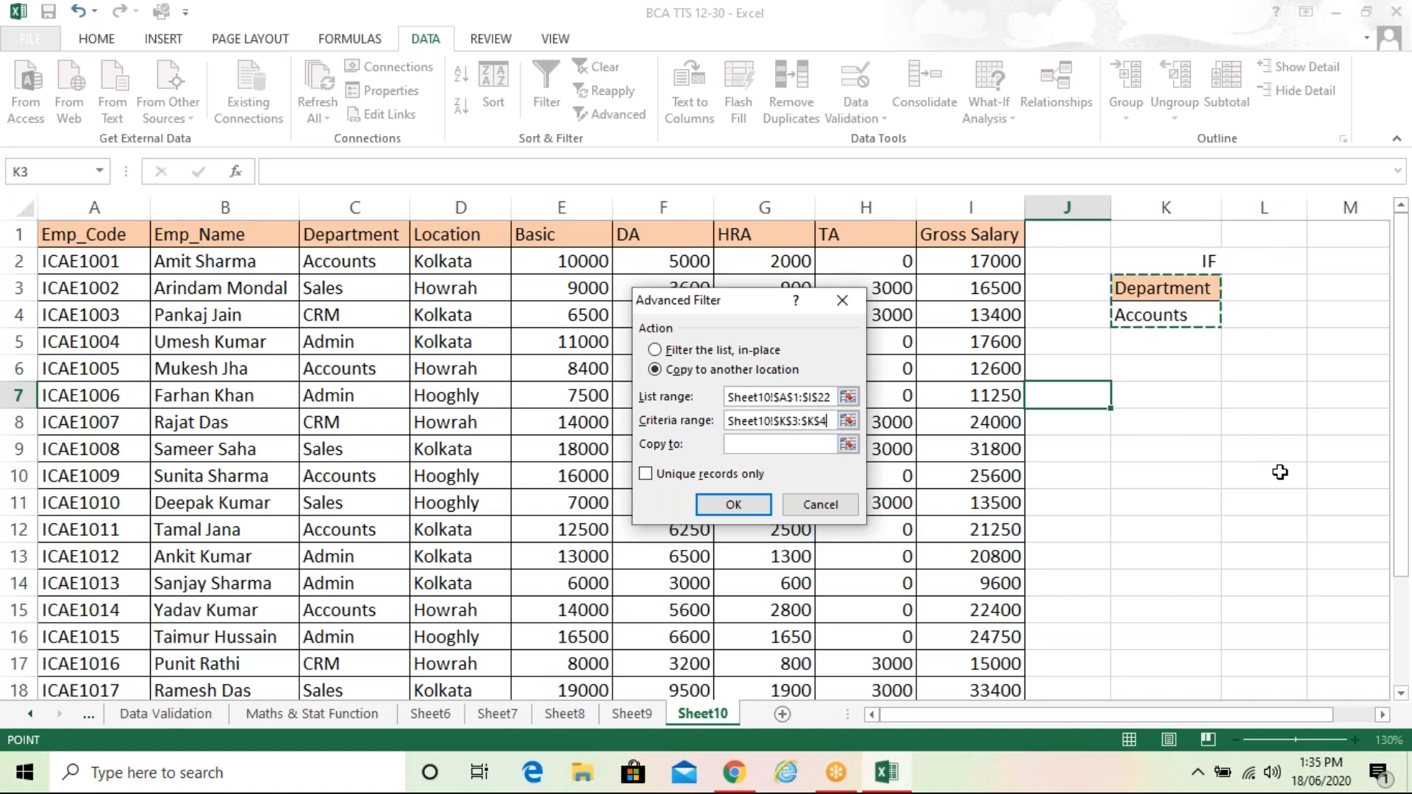
Set the copy destination to cell N1 and run the Advanced Filter
click(1382, 714)
click(1383, 715)
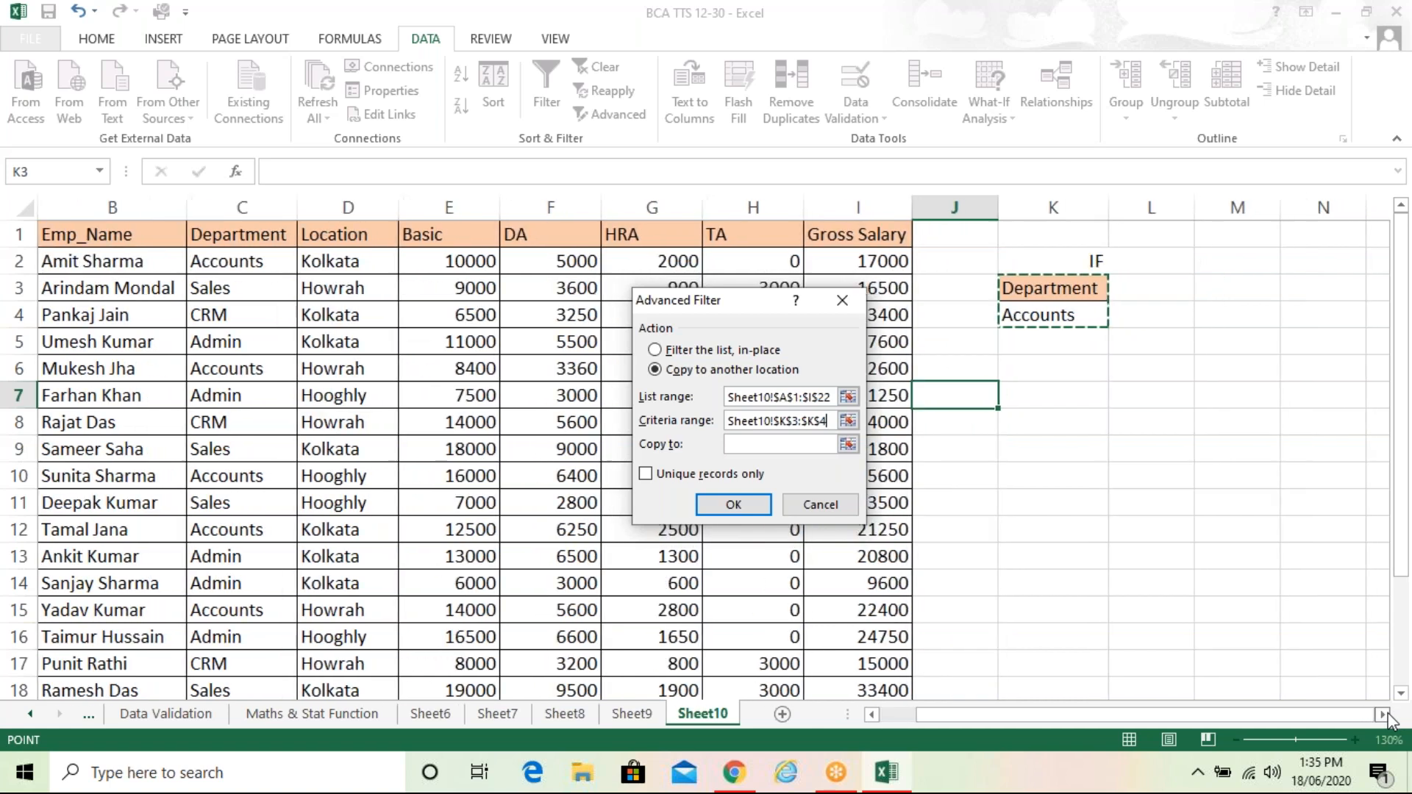
click(1382, 714)
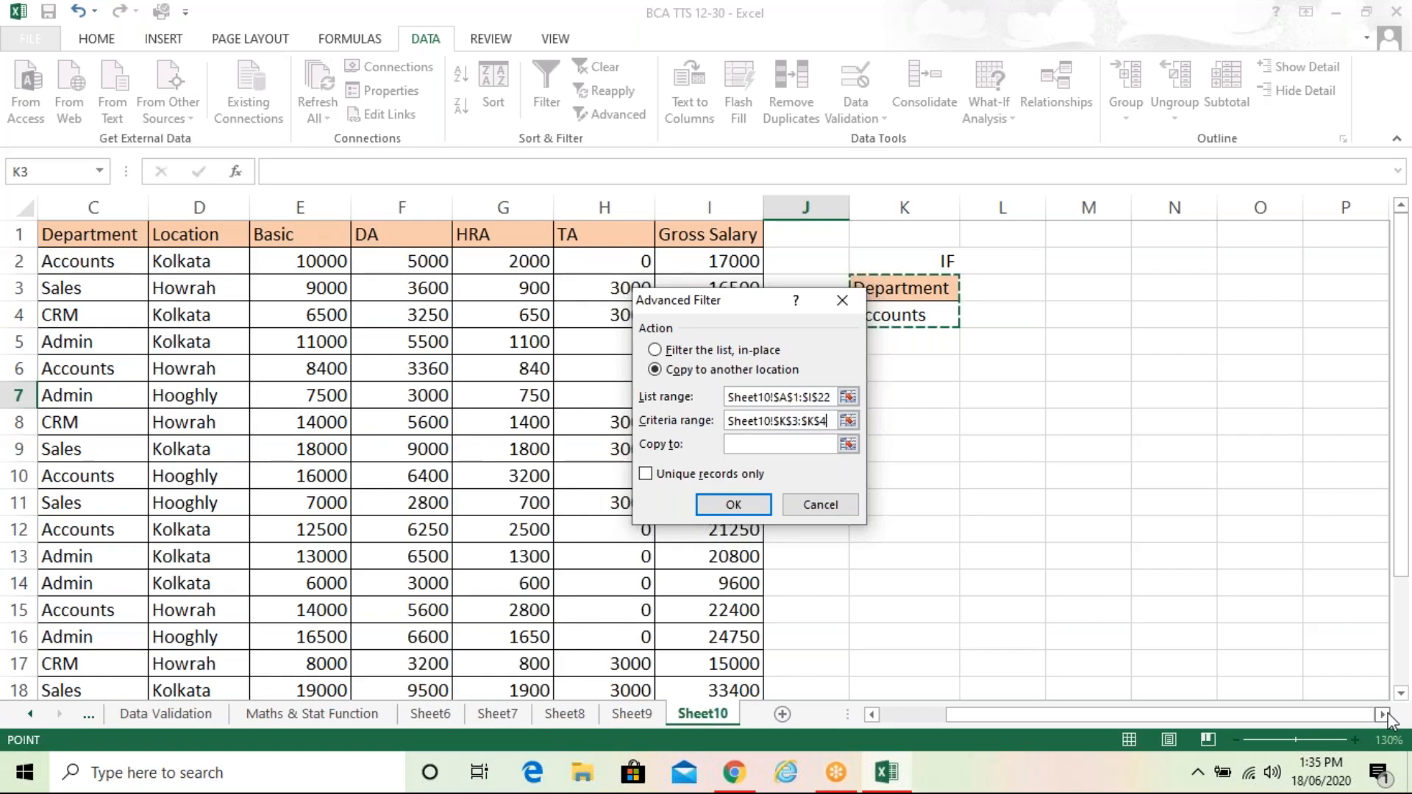
click(781, 444)
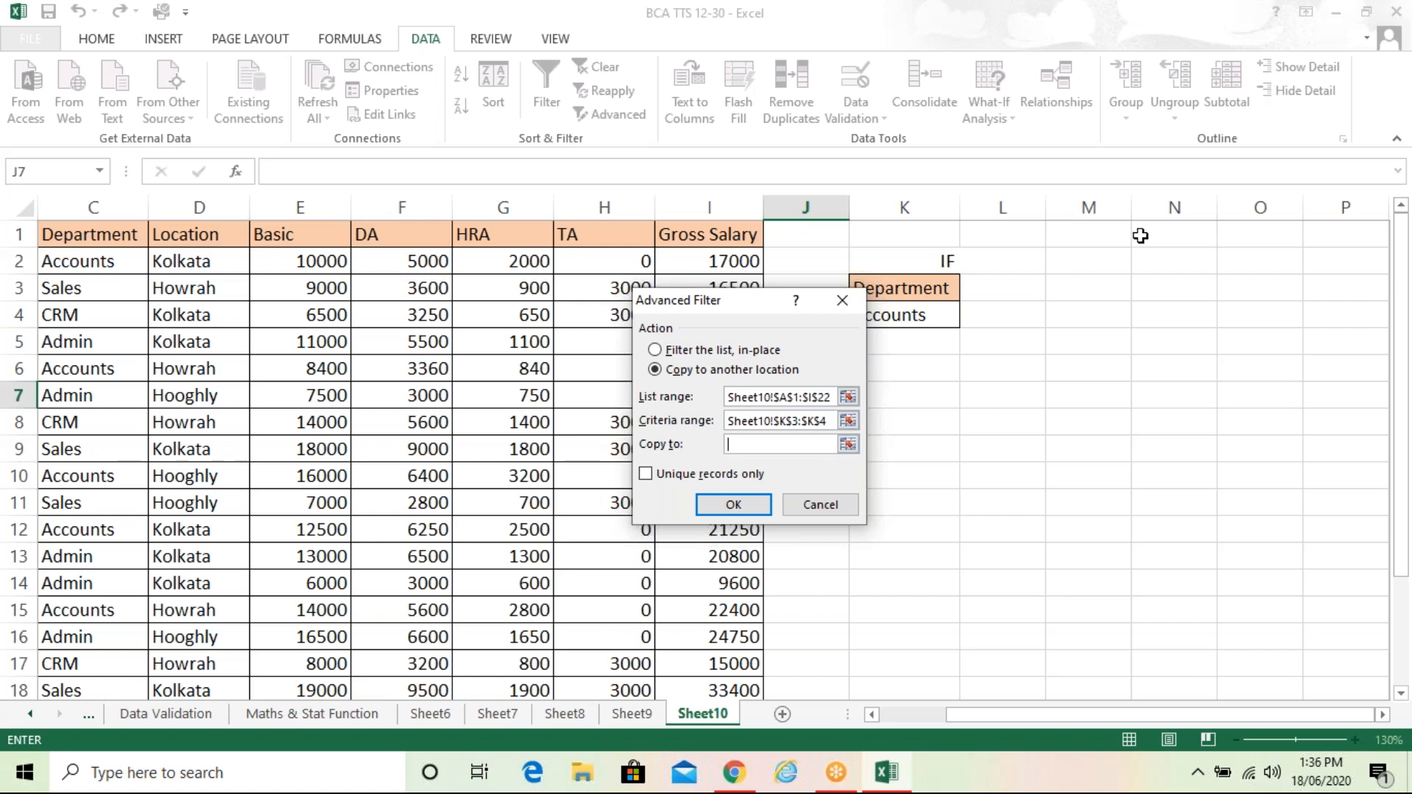
click(1163, 234)
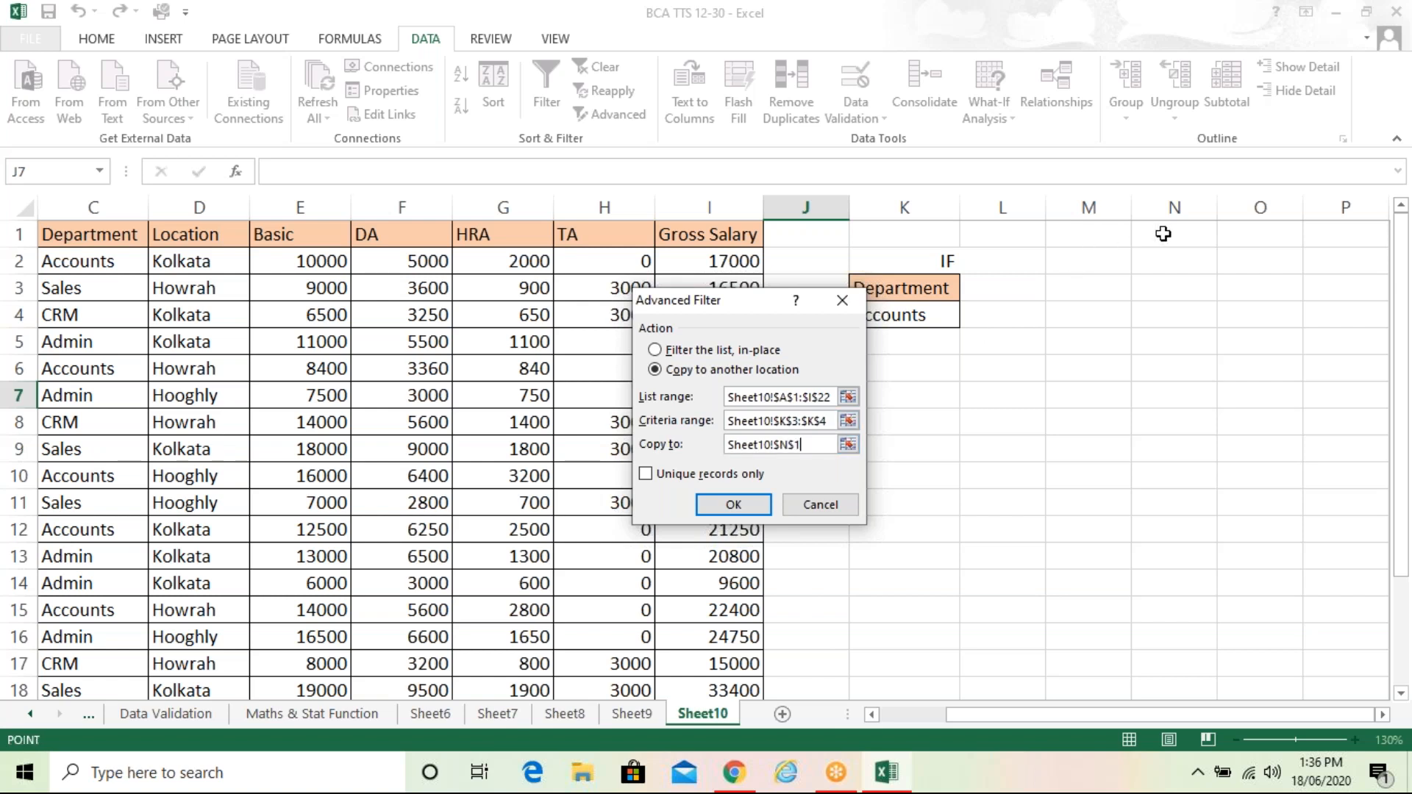
click(1163, 234)
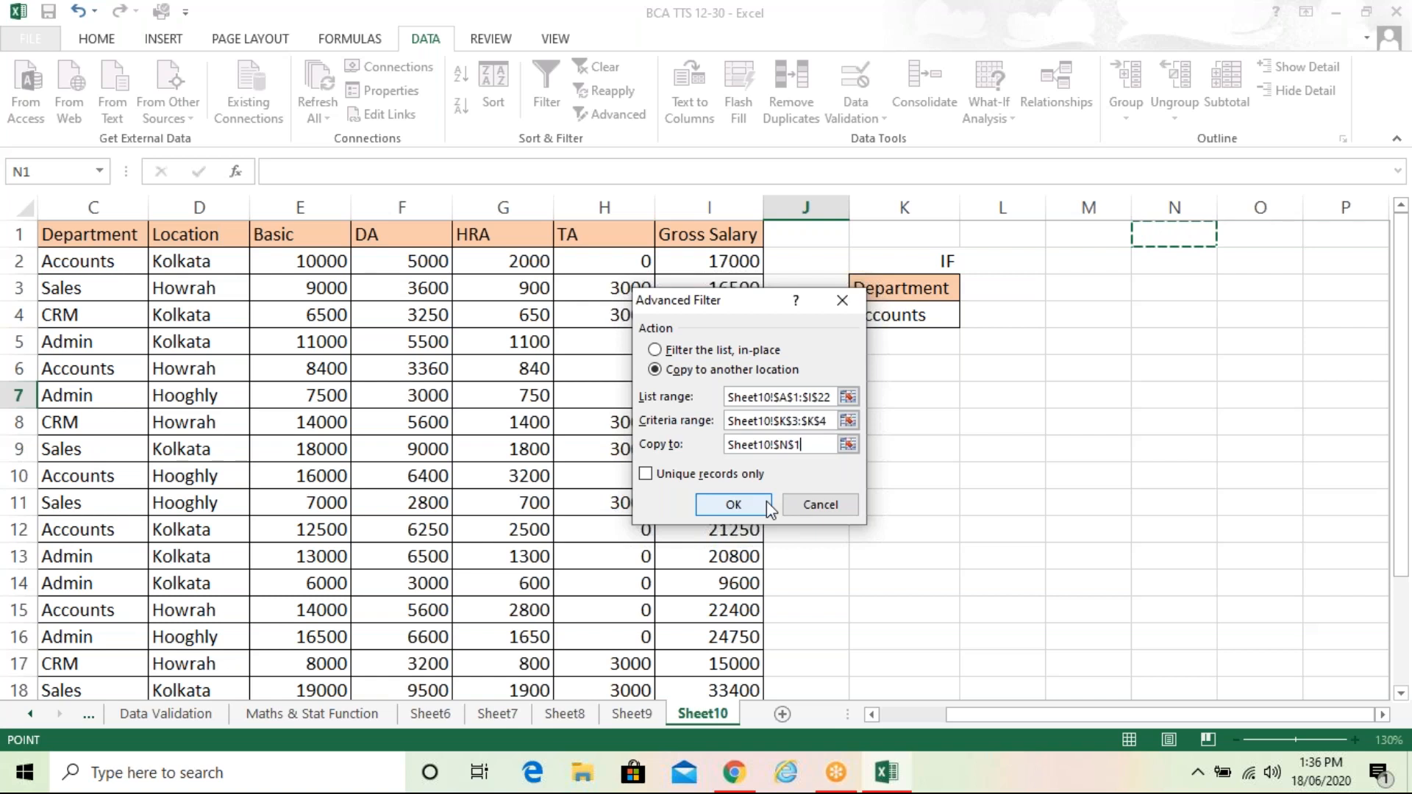
click(733, 504)
Auto-fit the widths of columns N, O, P and V in the extracted Accounts table
click(1080, 503)
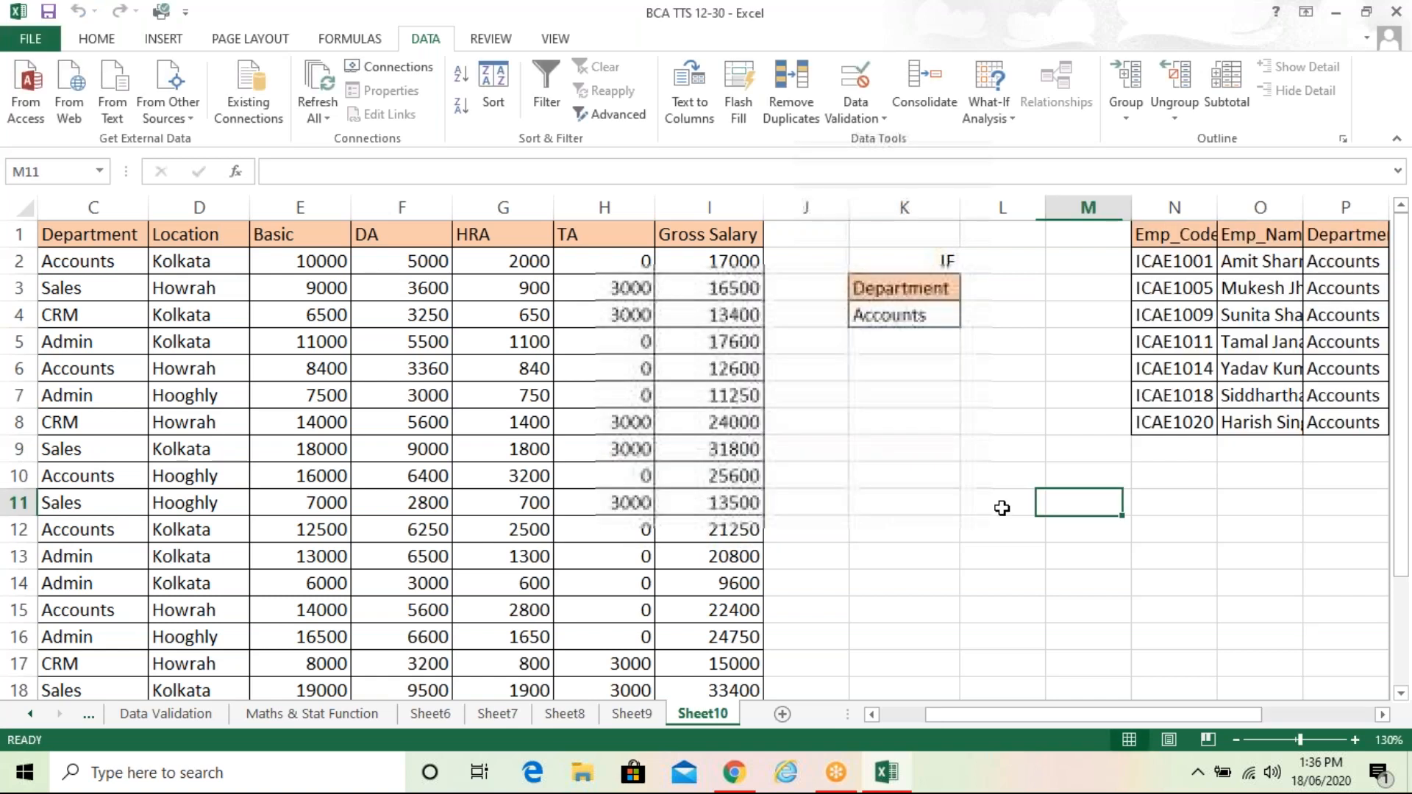
key(Right)
key(Right)
key(Right)
key(Right)
key(Right)
key(Right)
key(Right)
key(Right)
key(Right)
key(Right)
key(Right)
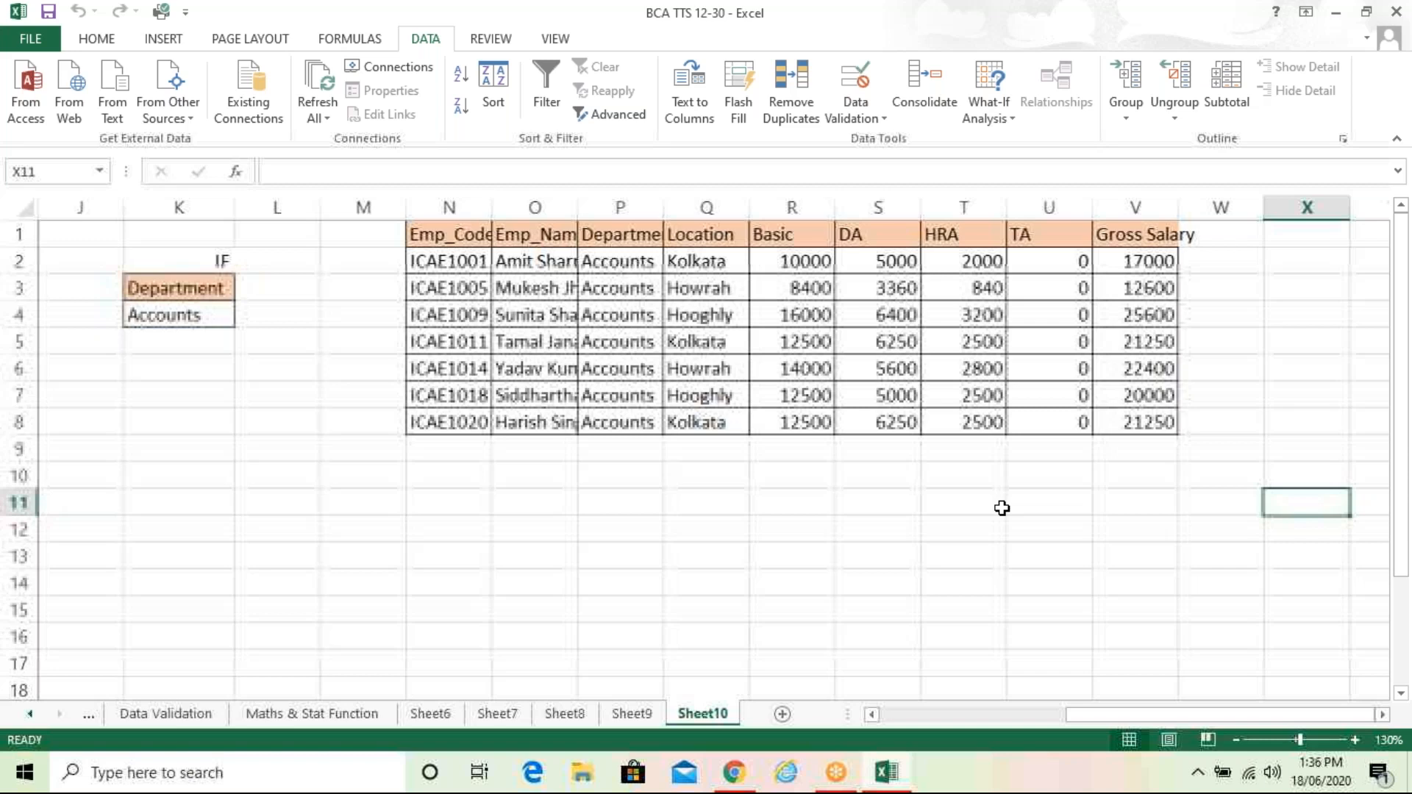
double_click(1178, 207)
double_click(665, 197)
drag(575, 202, 575, 201)
double_click(575, 202)
double_click(492, 207)
click(656, 502)
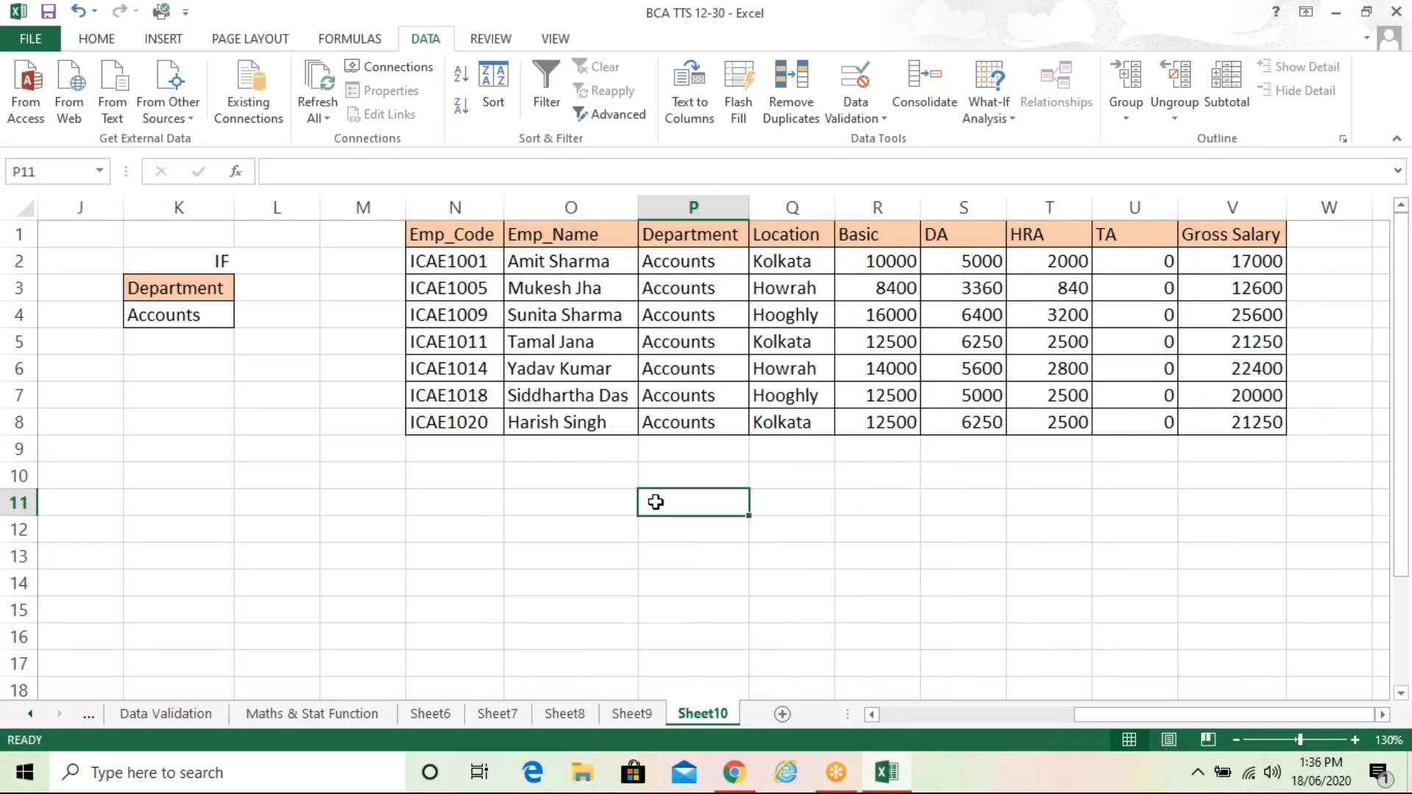
Copy the Department header in C1 and the Admin value in C5 to K6:K7 as a second criteria range
key(Left)
key(Left)
key(Left)
key(Left)
key(Left)
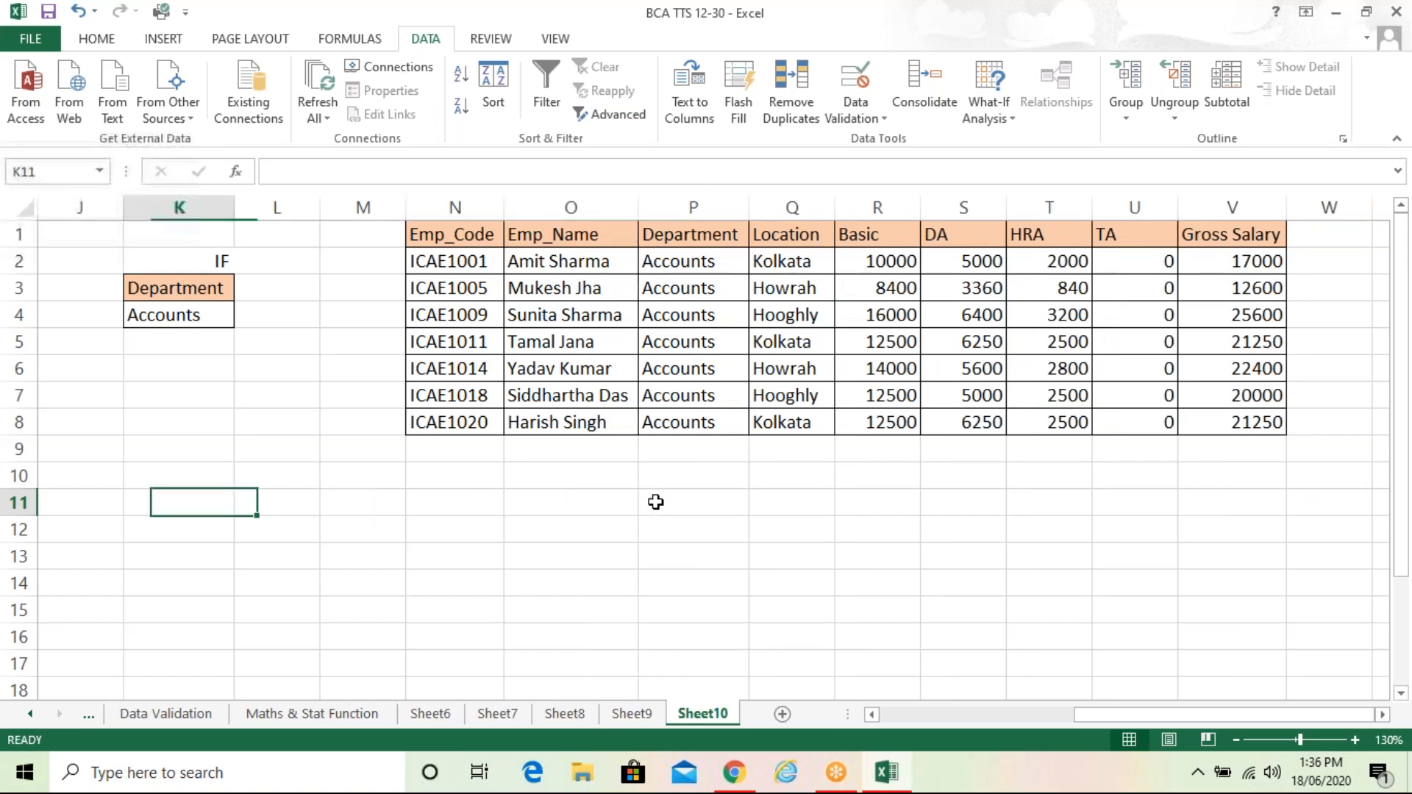
key(Left)
key(Left)
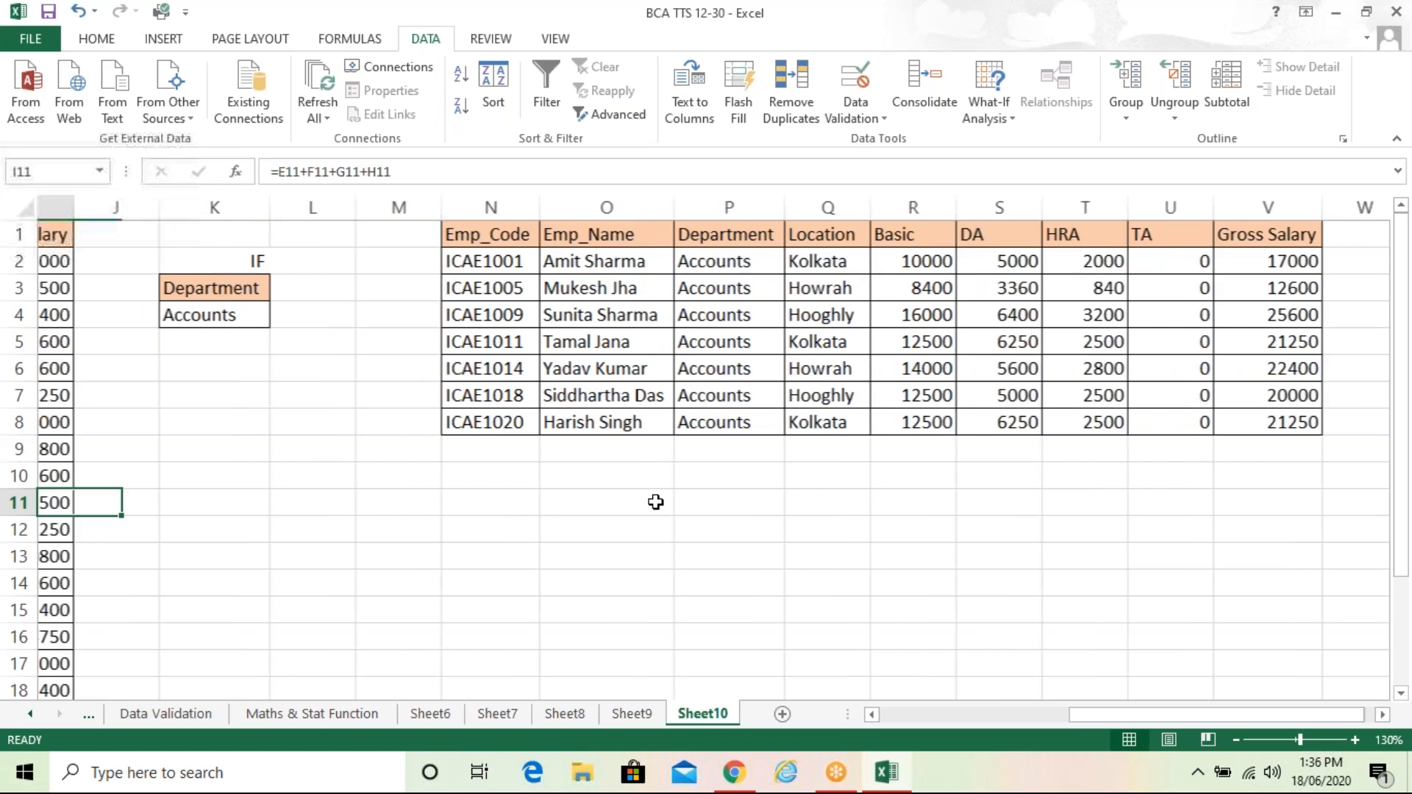
key(Home)
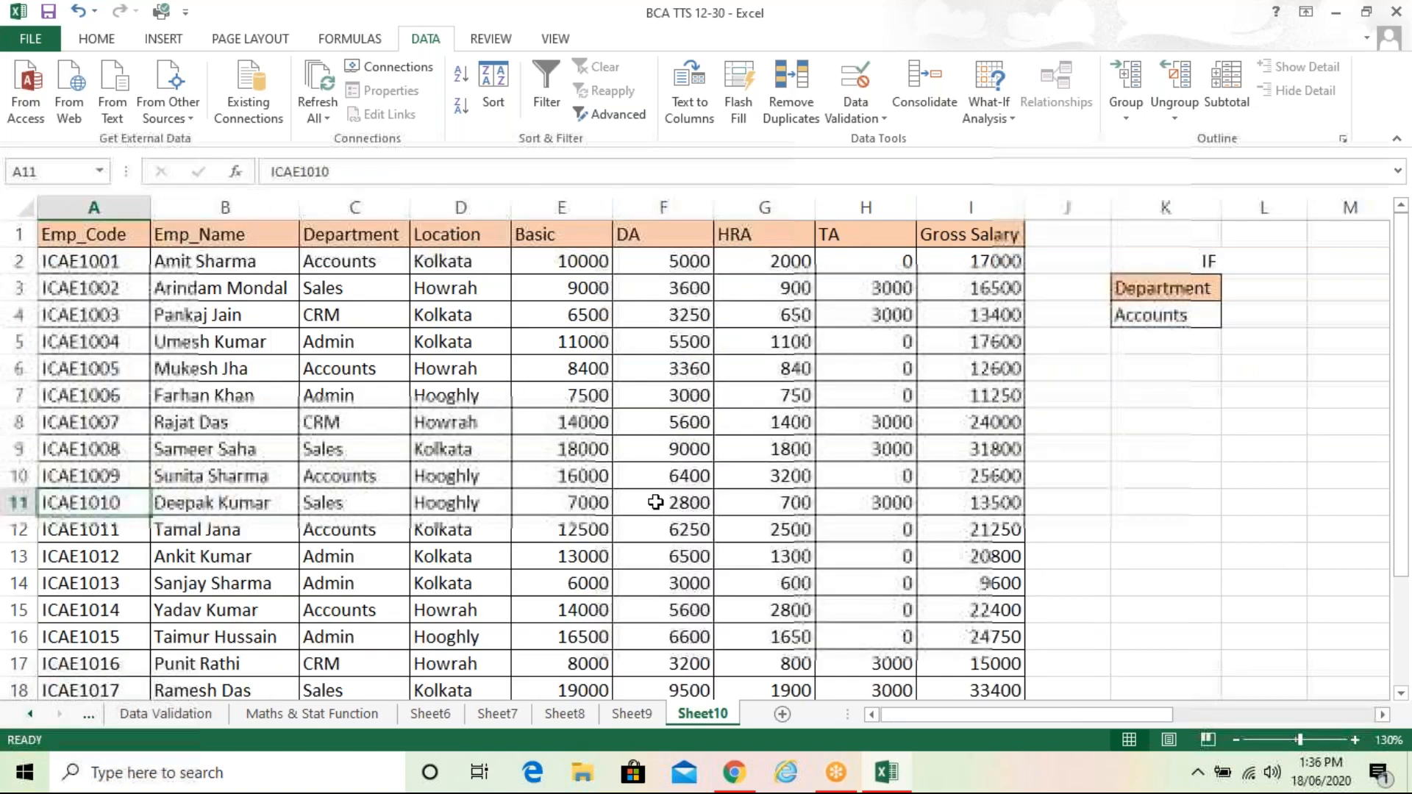
click(765, 447)
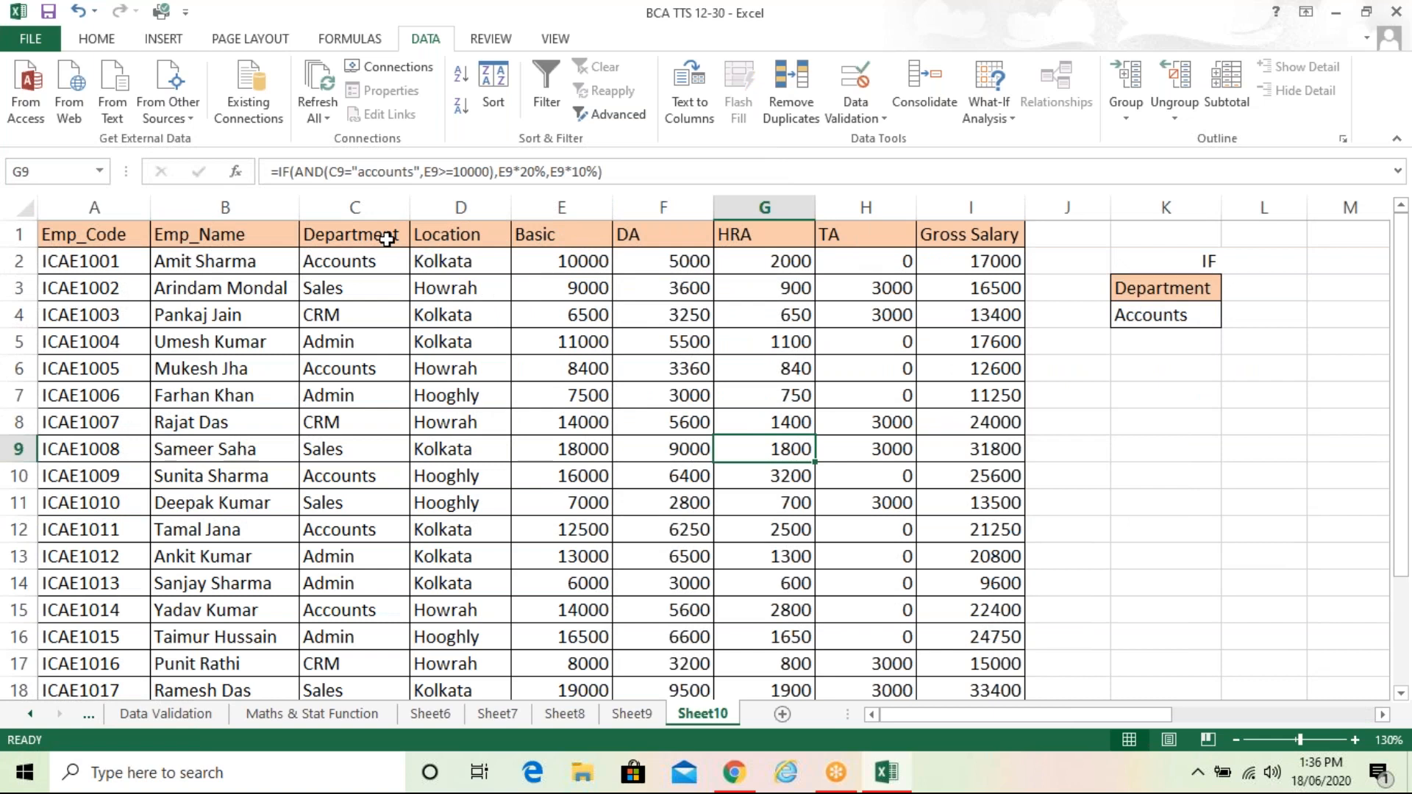
click(387, 240)
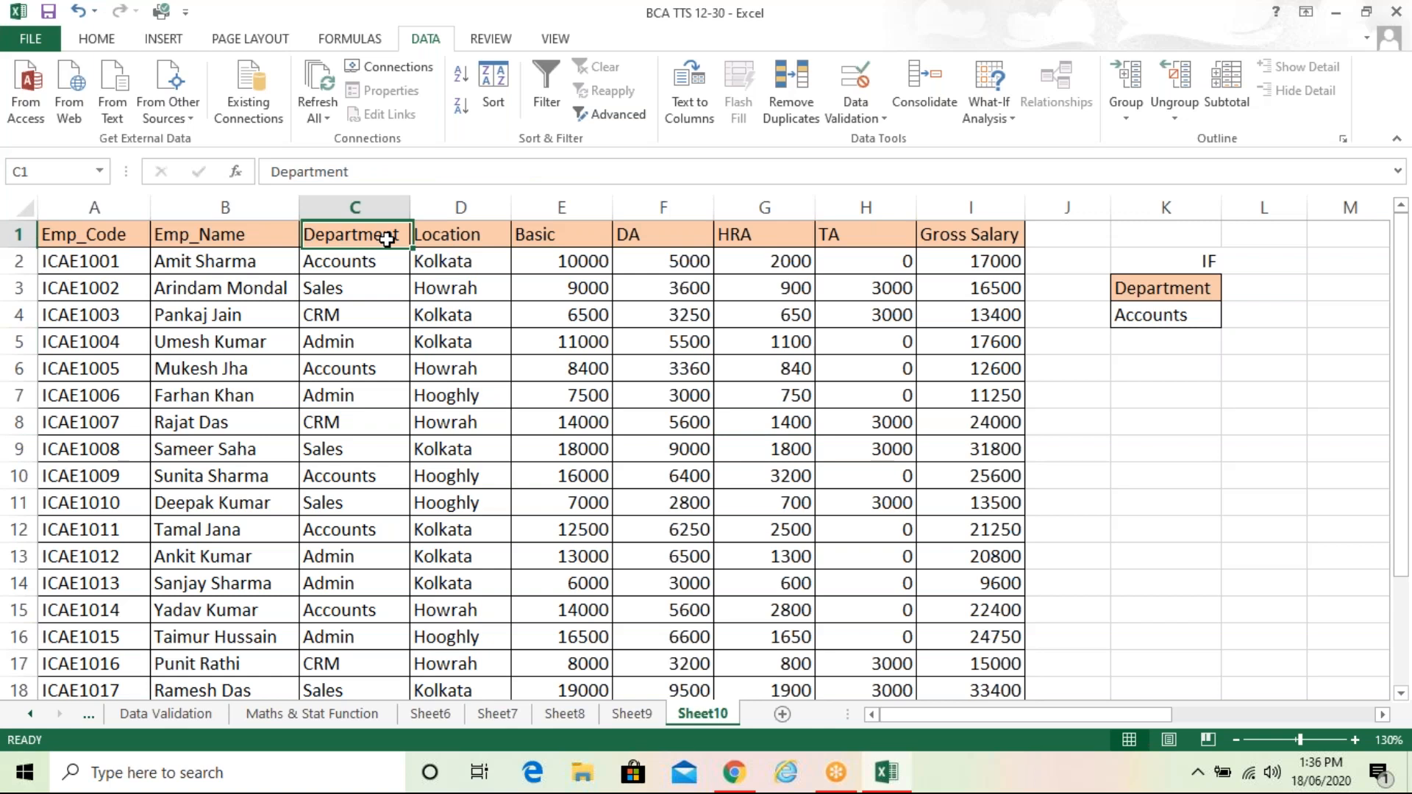
ctrl+click(353, 341)
key(ctrl+c)
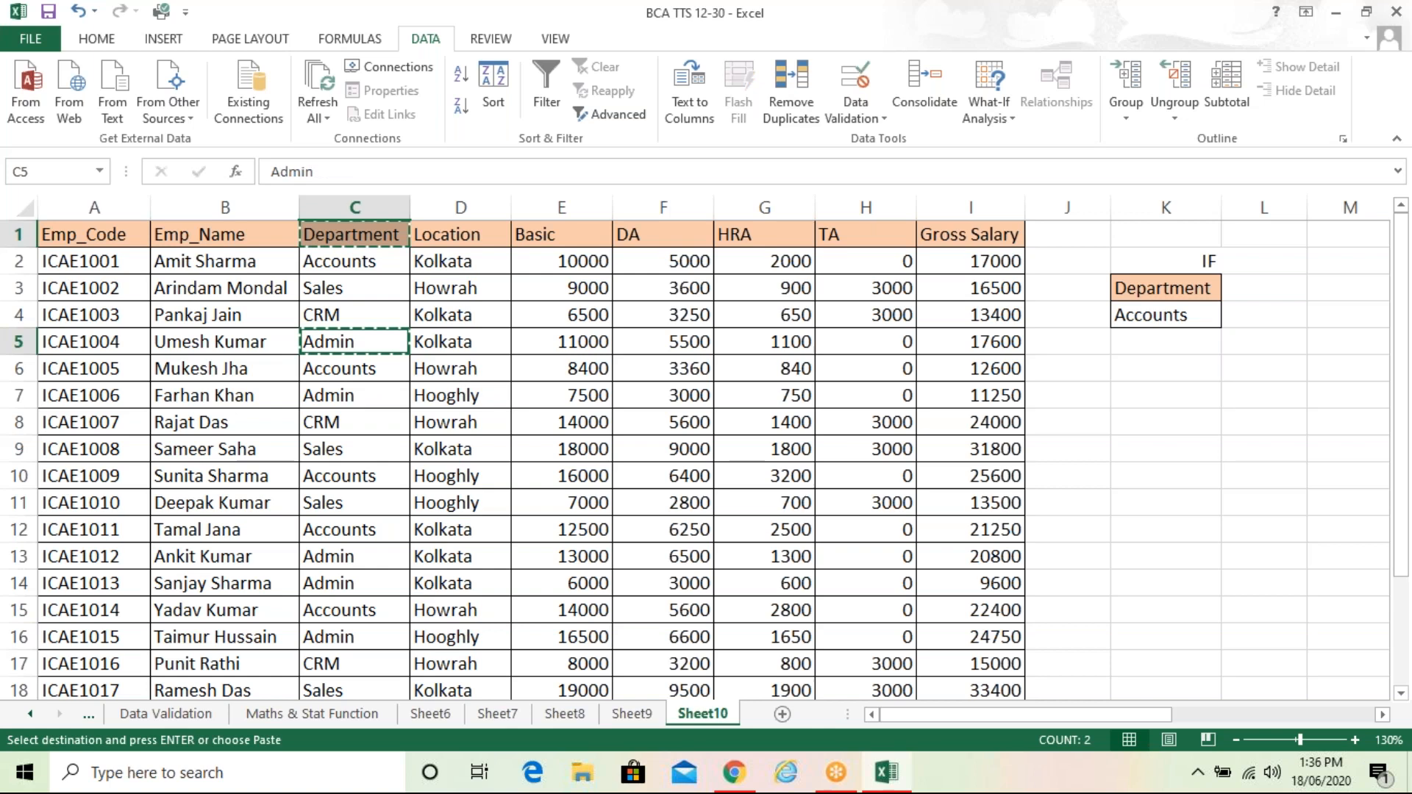
click(1138, 369)
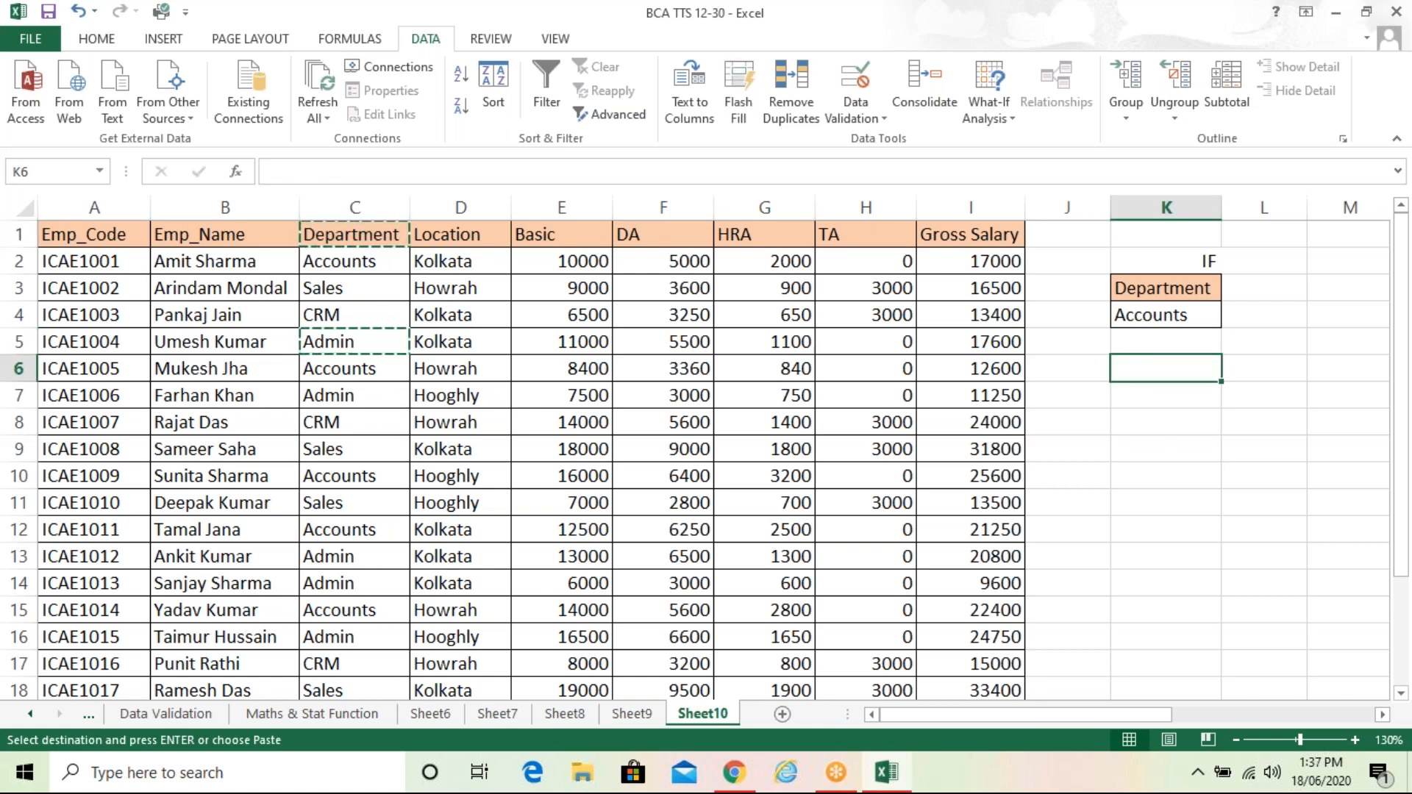
key(Return)
click(1189, 453)
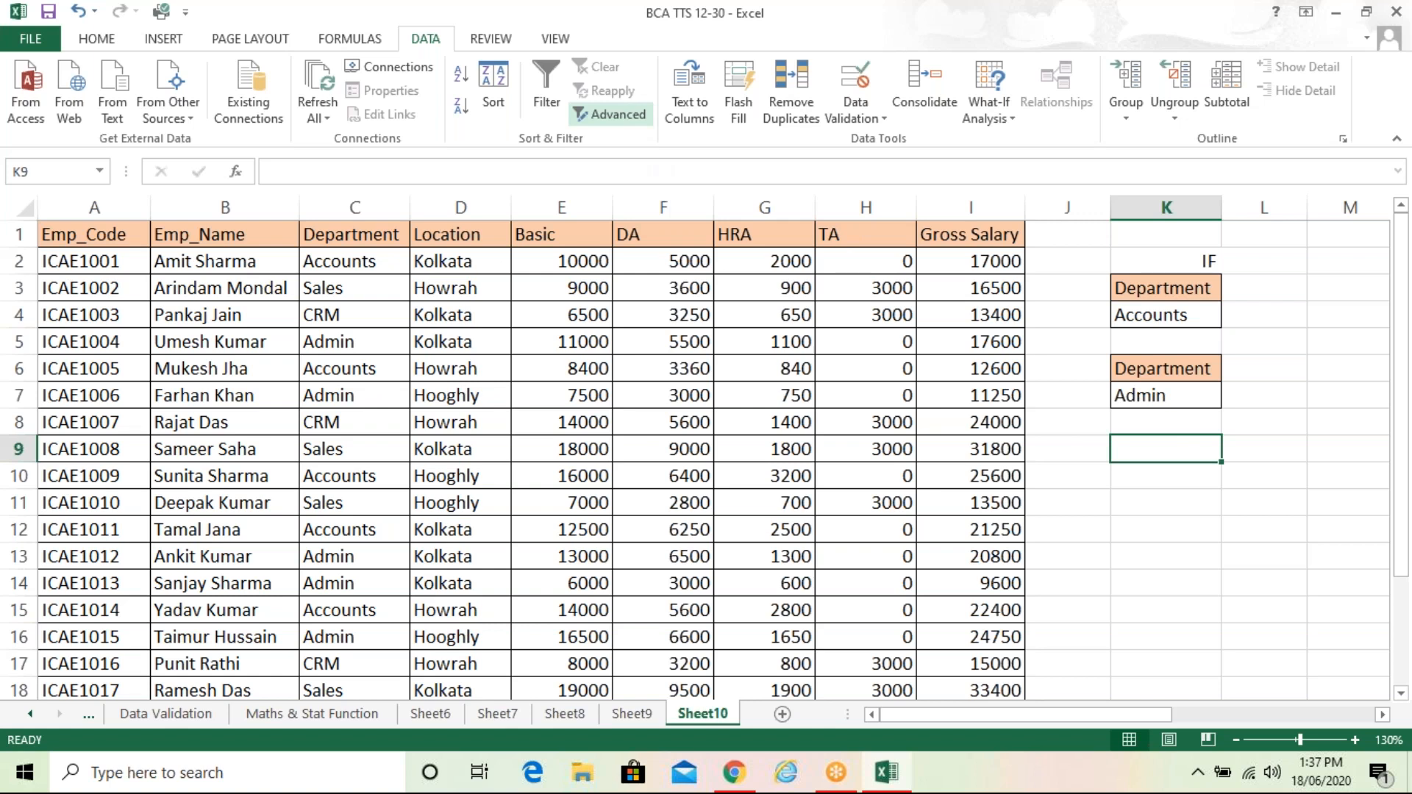
Start another Advanced Filter that copies to another location, and clear its list, criteria and copy-to ranges
click(611, 114)
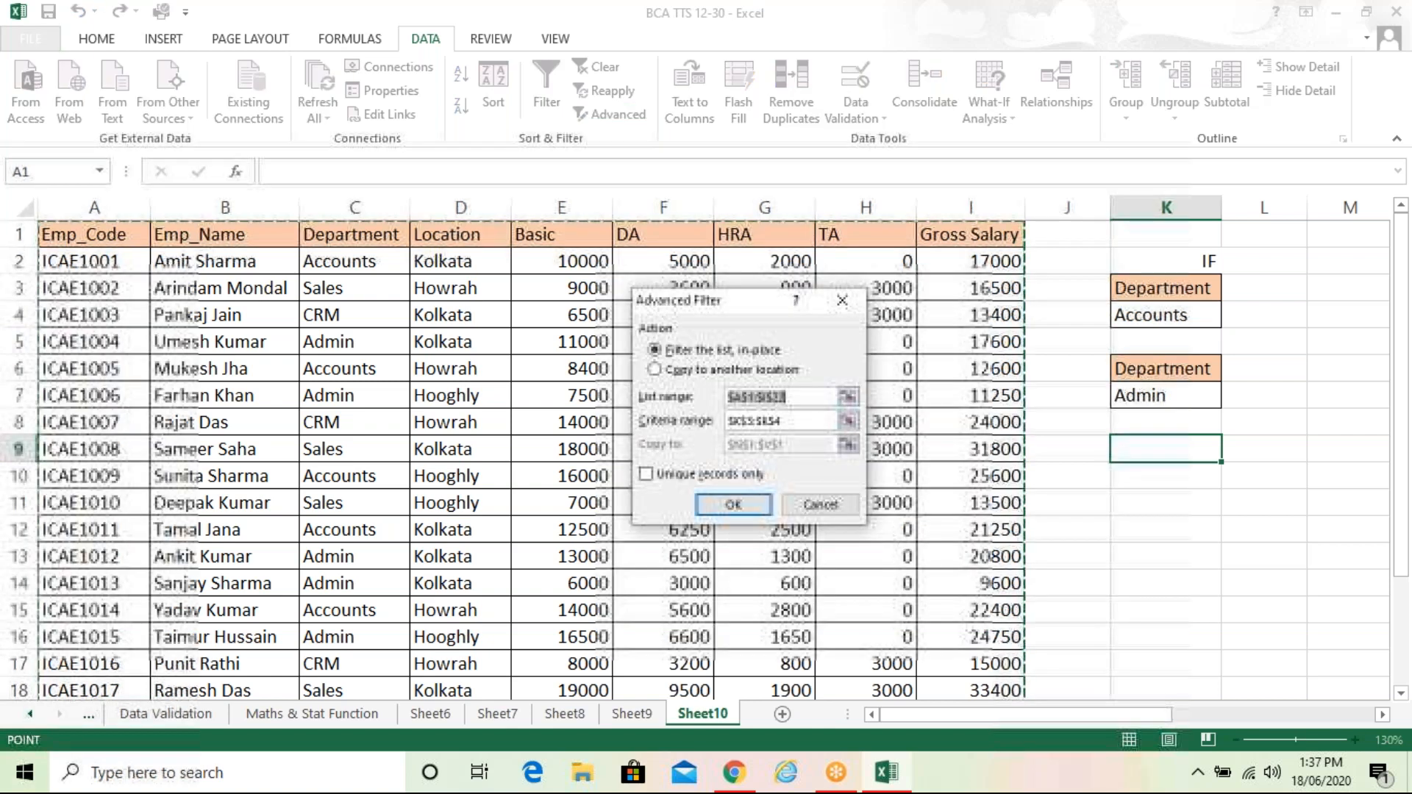
click(675, 370)
click(814, 397)
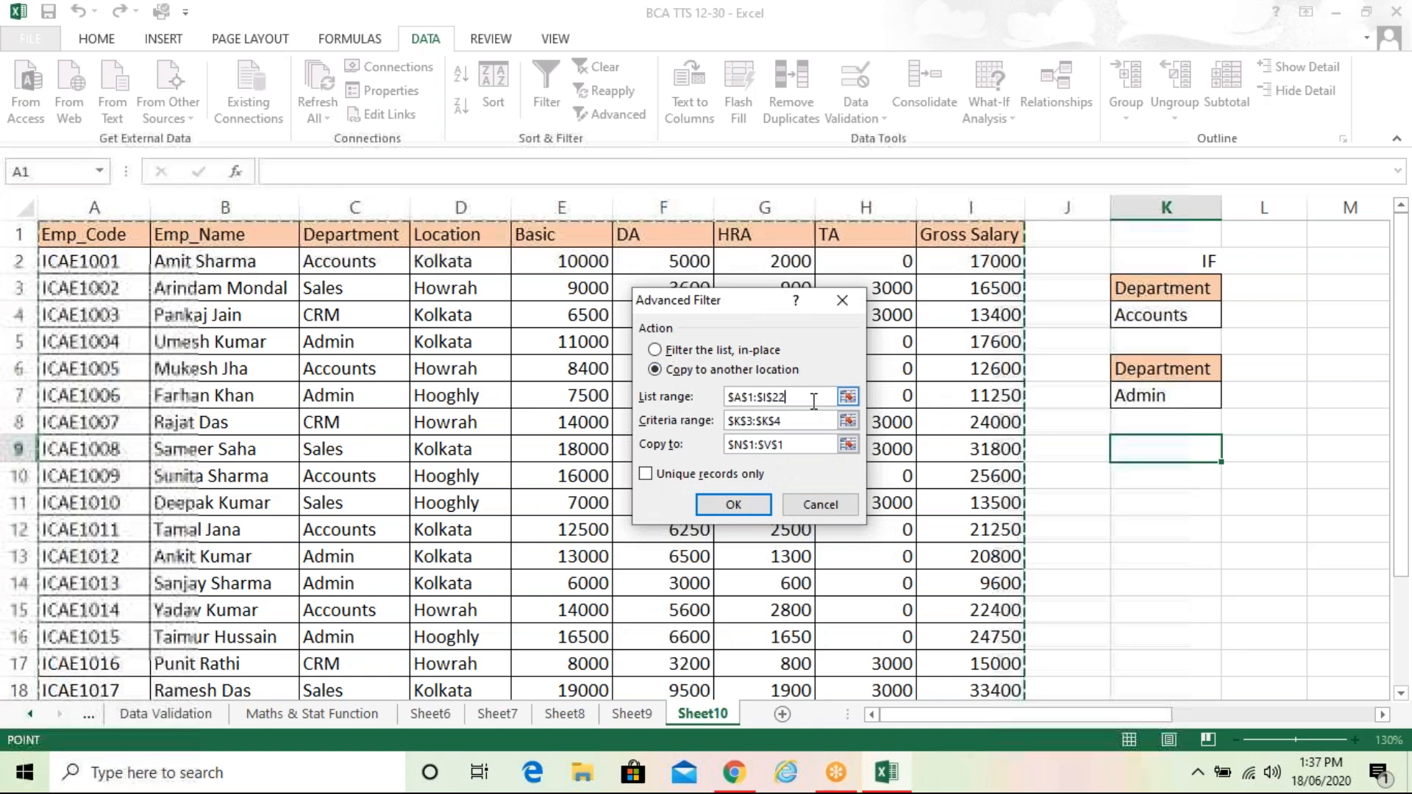
key(BackSpace)
click(814, 422)
key(BackSpace)
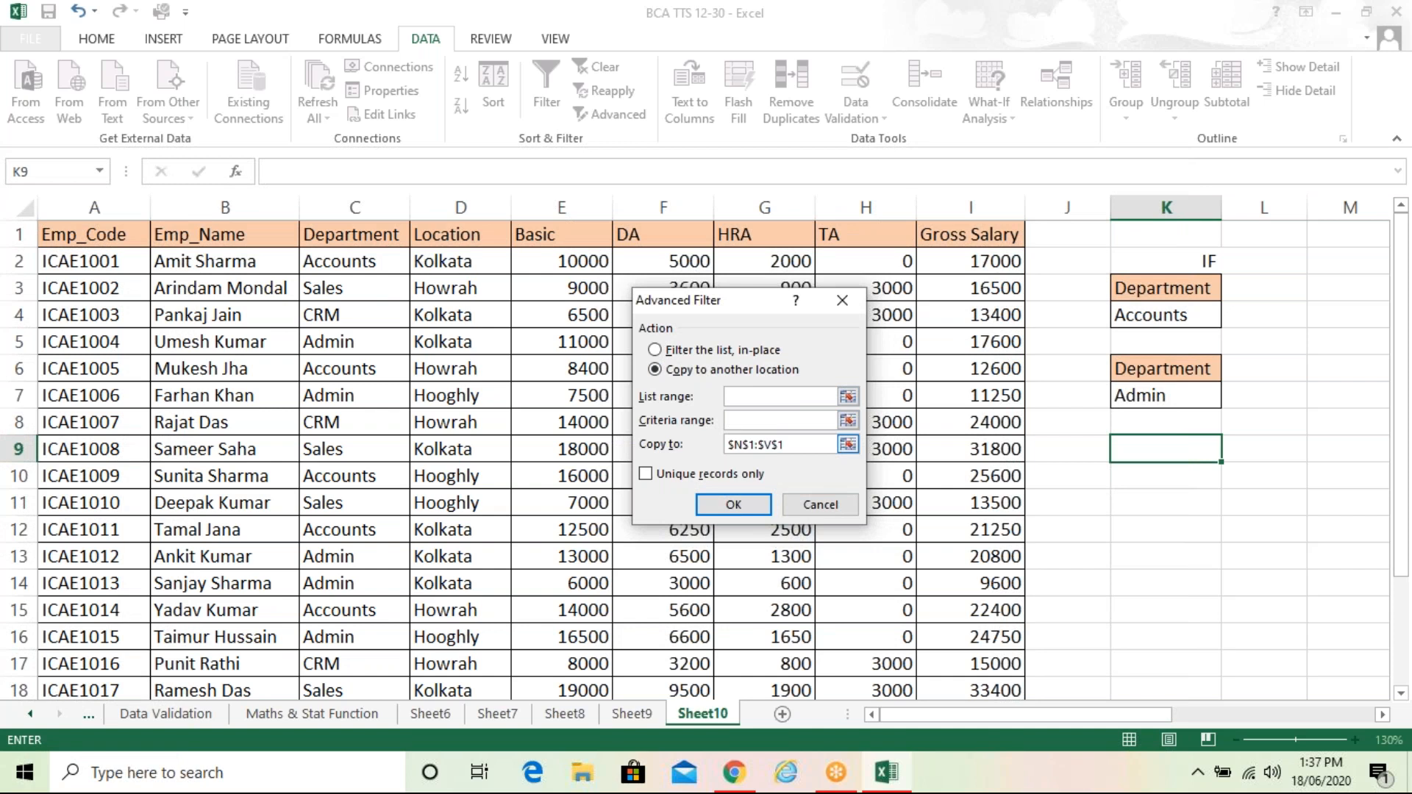
click(814, 445)
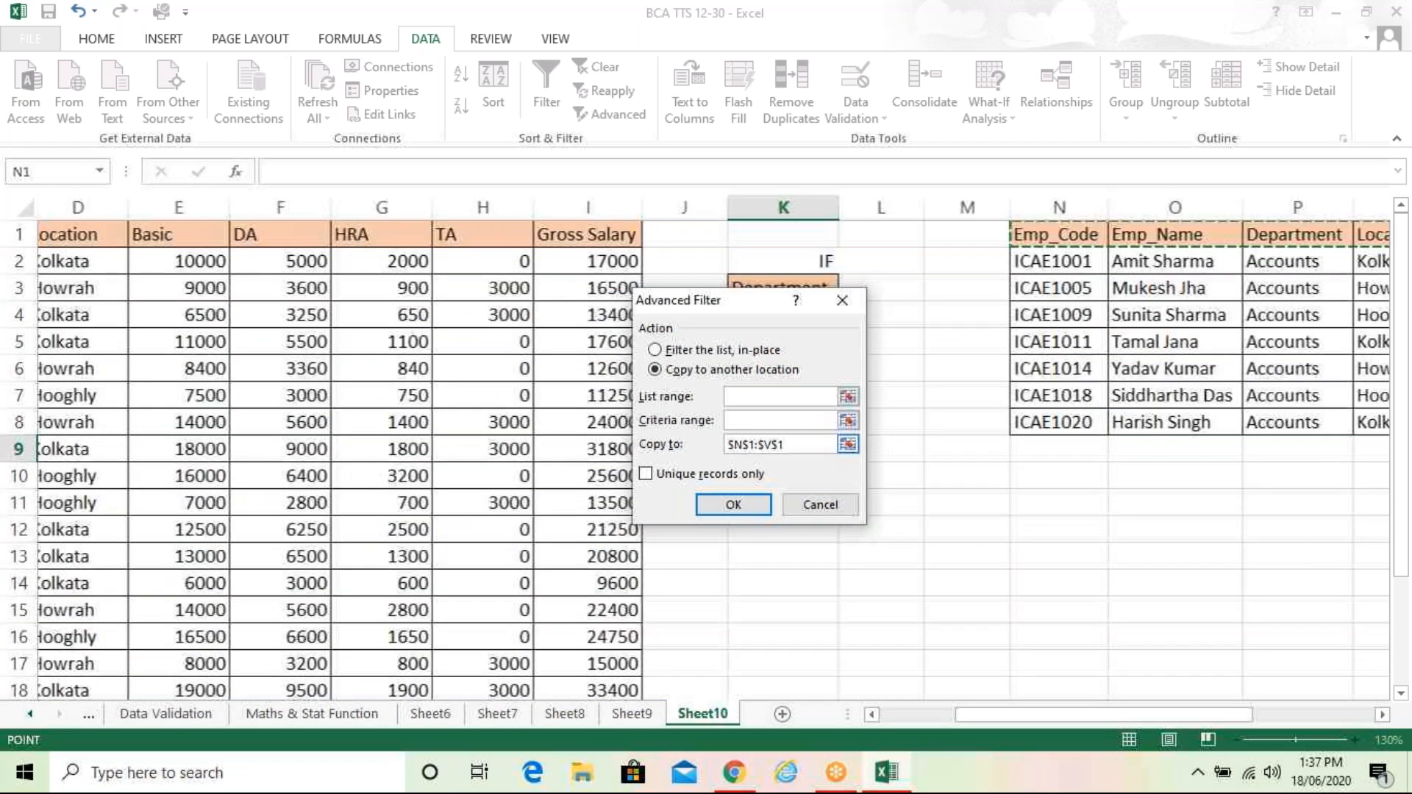
key(BackSpace)
key(BackSpace)
key(BackSpace)
key(BackSpace)
key(BackSpace)
key(BackSpace)
key(BackSpace)
key(BackSpace)
key(BackSpace)
Set the Advanced Filter list range to the full employee salary table, A1:I22
drag(1084, 717, 889, 718)
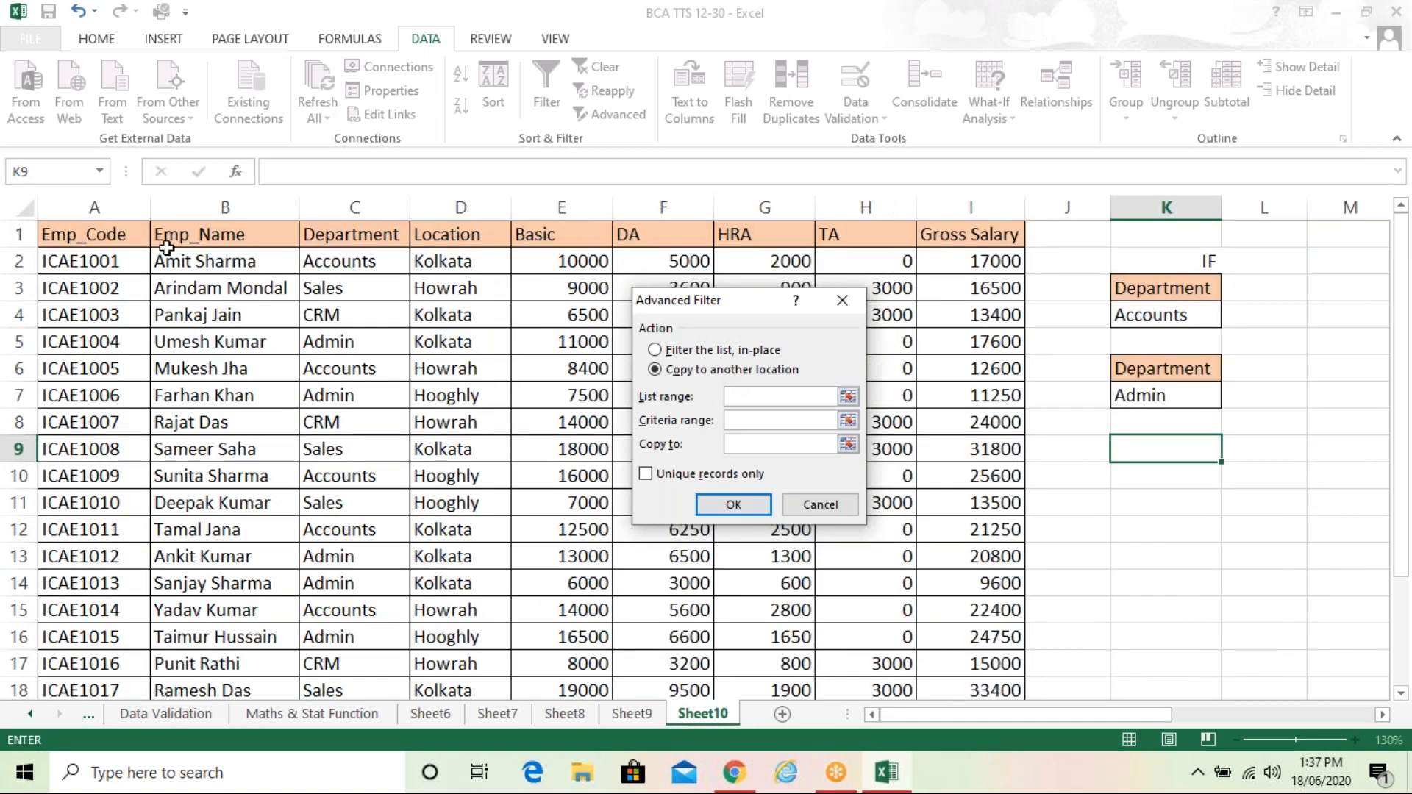
click(119, 235)
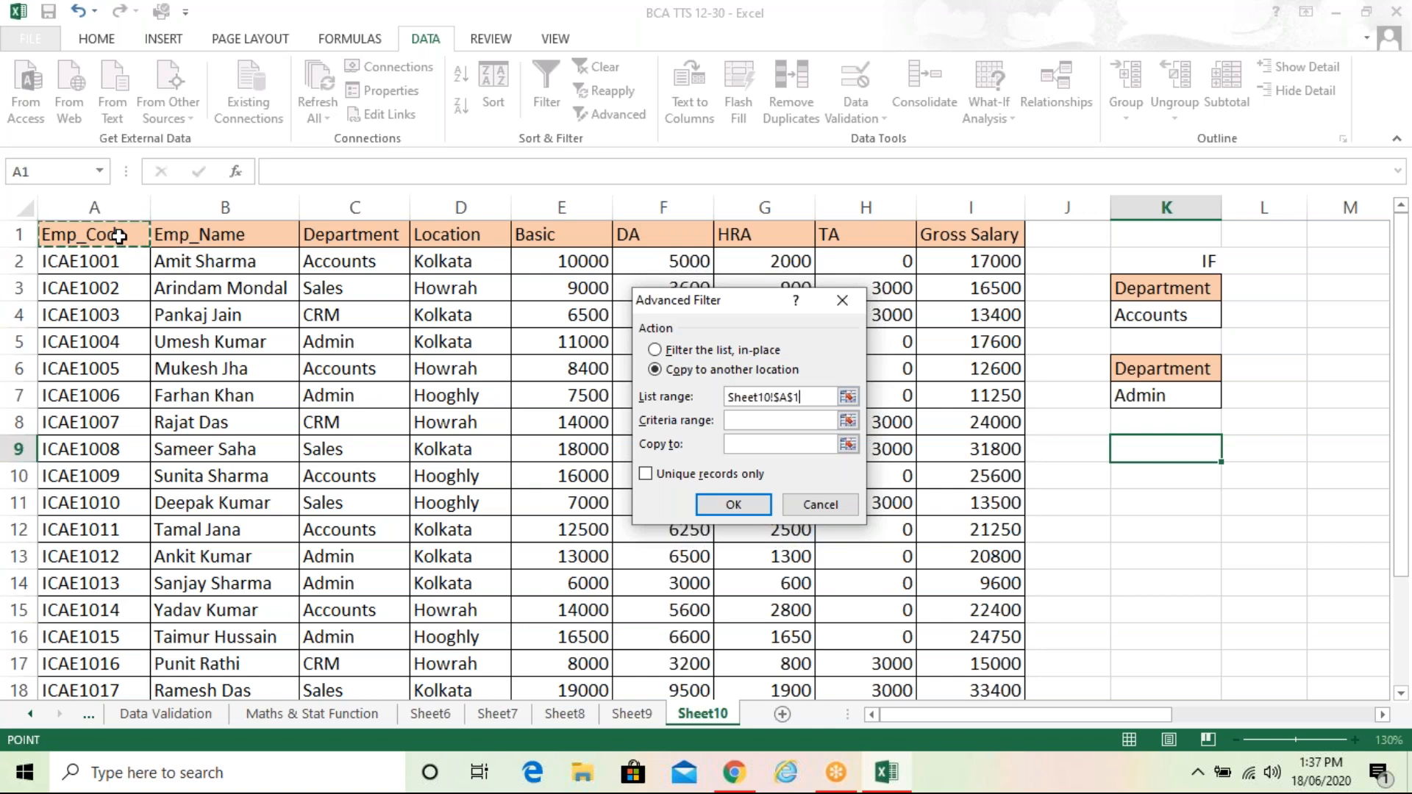
key(shift+Right)
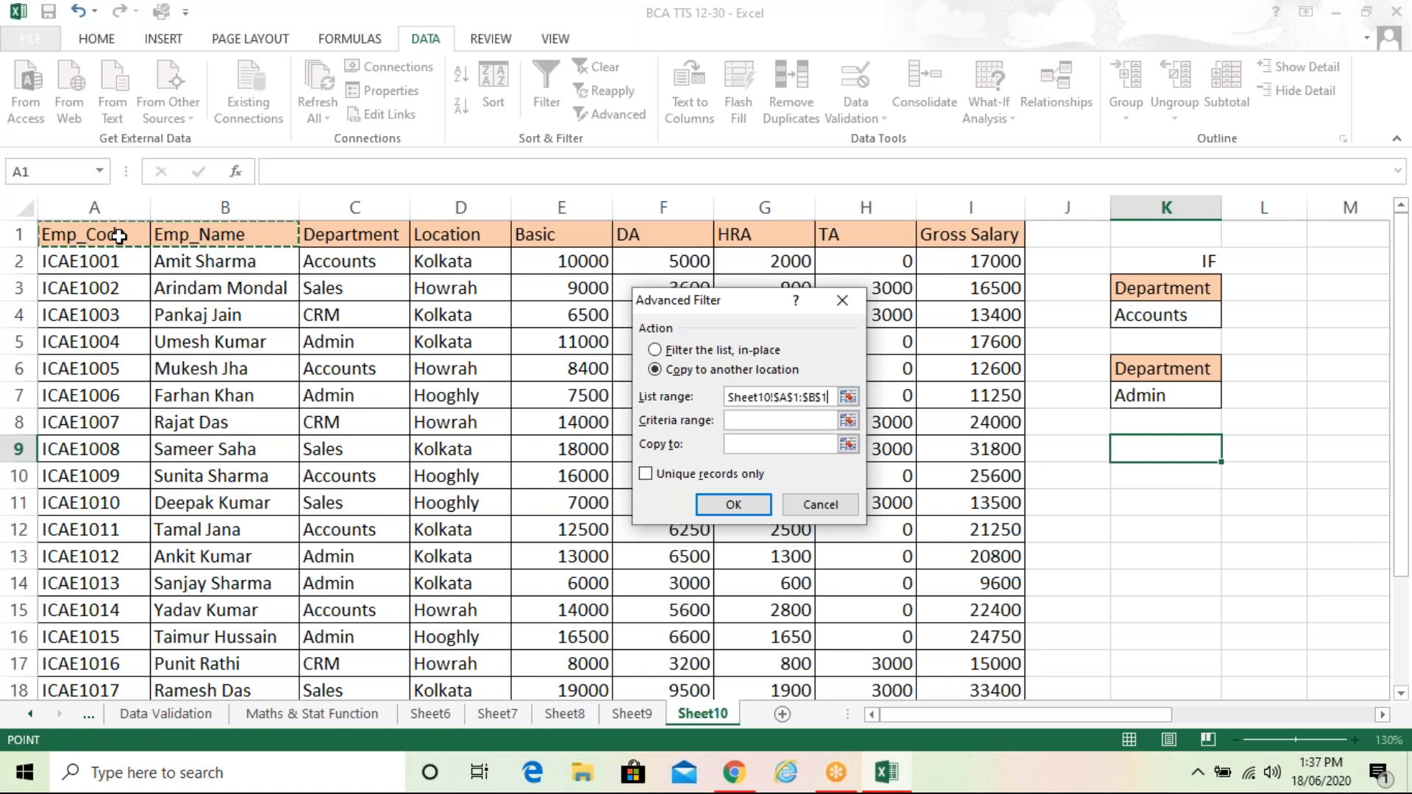
key(ctrl+shift+Right)
key(ctrl+shift+Down)
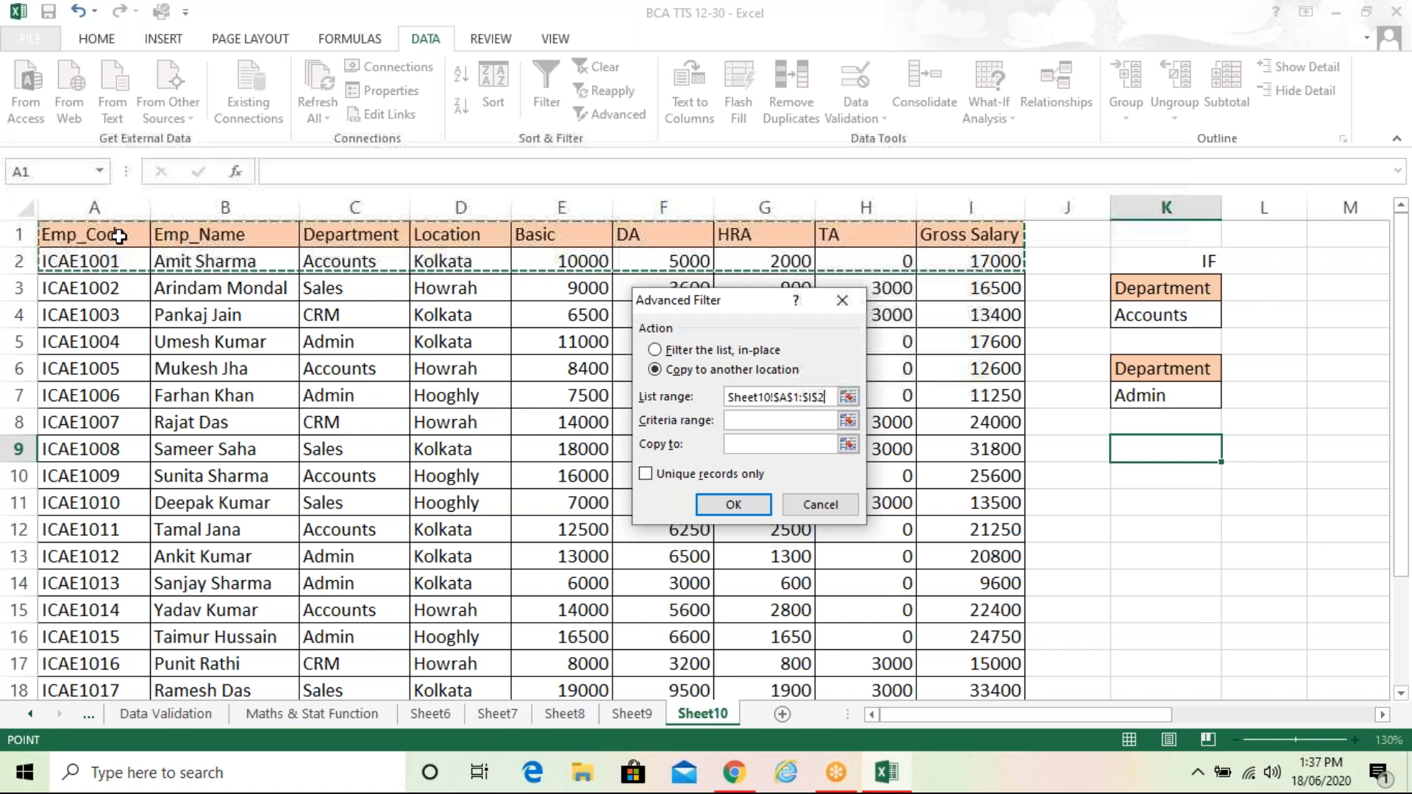
key(shift+Down)
key(shift+Down)
key(shift+Down)
key(shift+Down)
key(shift+Down)
key(shift+Down)
key(shift+Down)
key(shift+Down)
key(shift+Down)
key(shift+Down)
key(shift+Down)
key(shift+Down)
key(shift+Down)
key(shift+Down)
key(shift+Down)
key(shift+Down)
key(shift+Down)
key(shift+Down)
key(shift+Down)
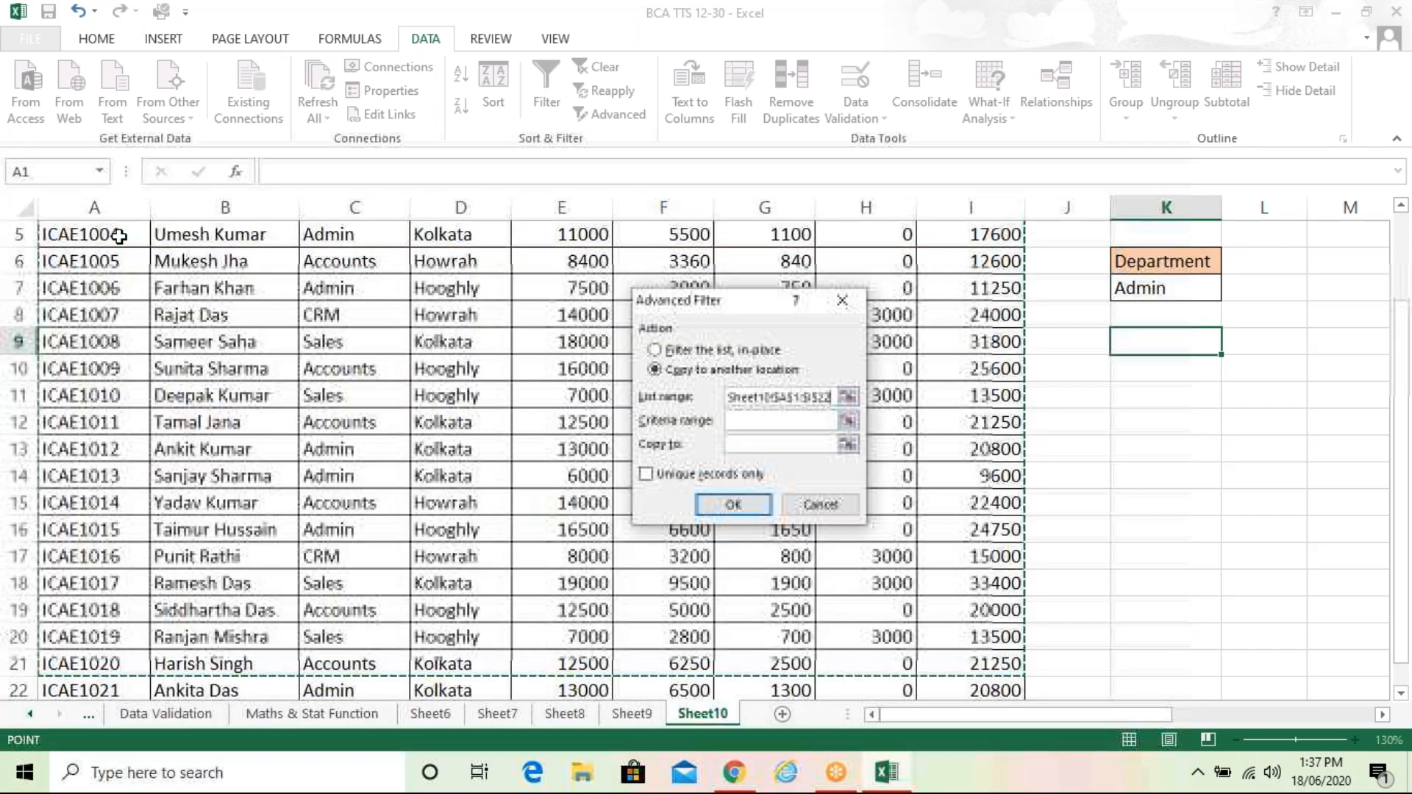
key(shift+Down)
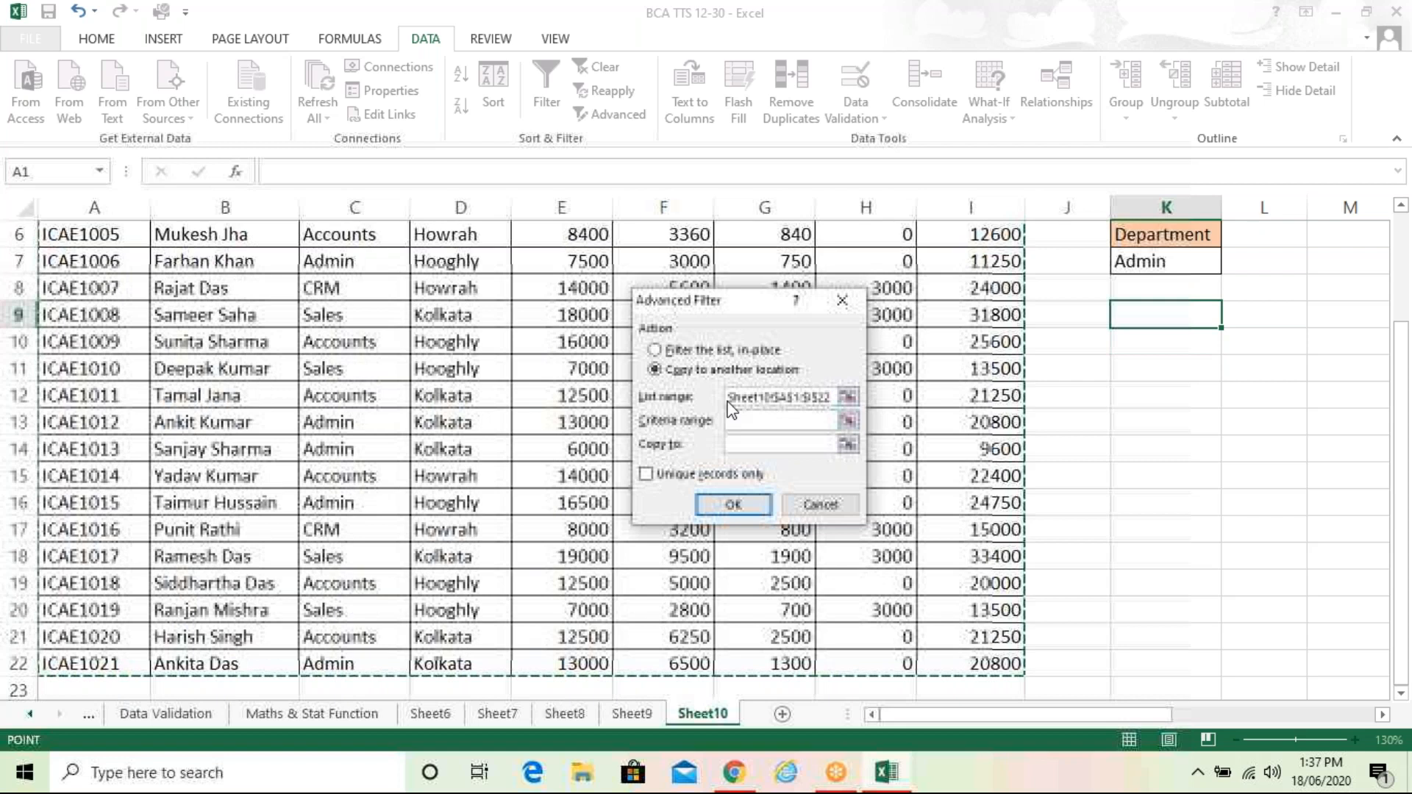
Set the criteria range to the Department and Admin cells K6:K7
click(762, 421)
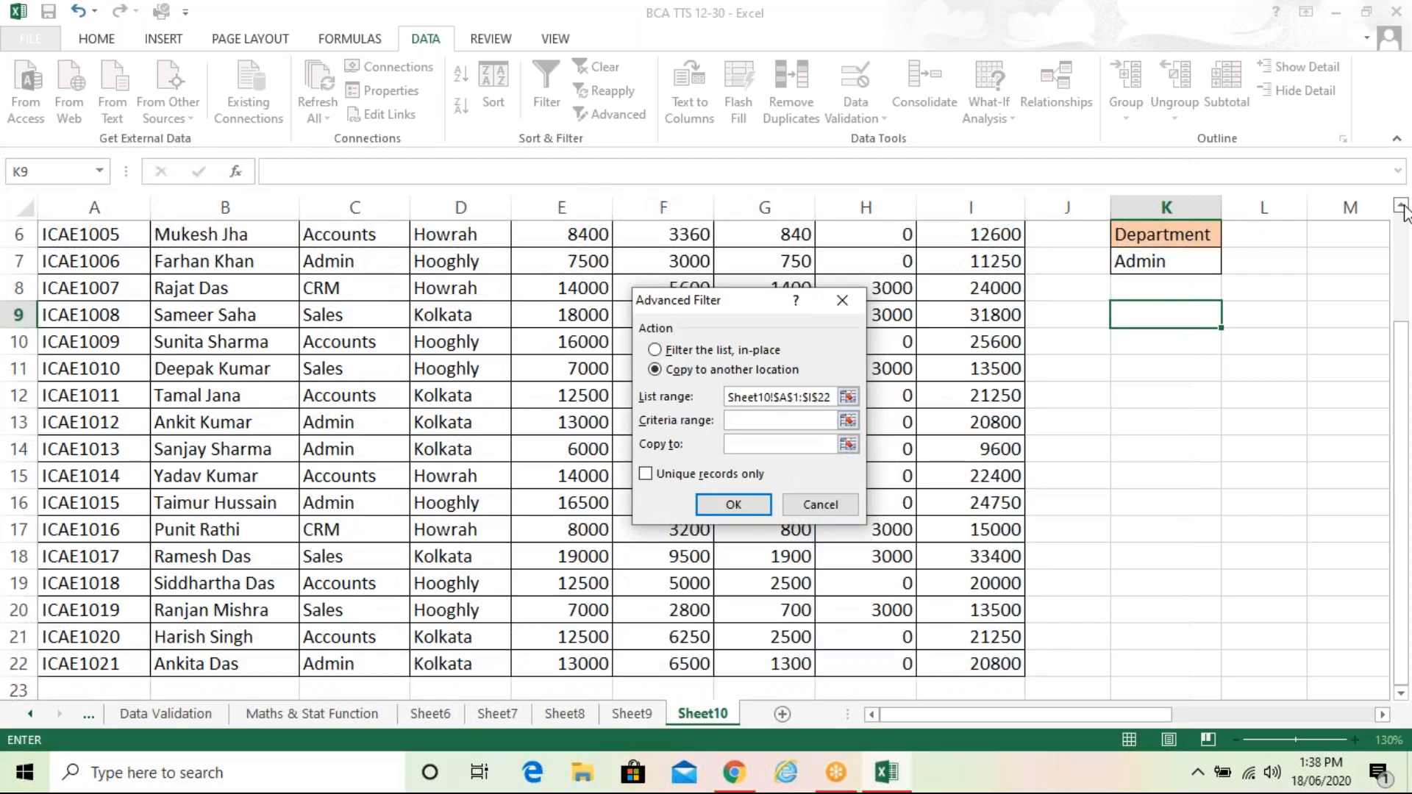
scroll(1405, 211, up, 1)
scroll(1405, 211, up, 1)
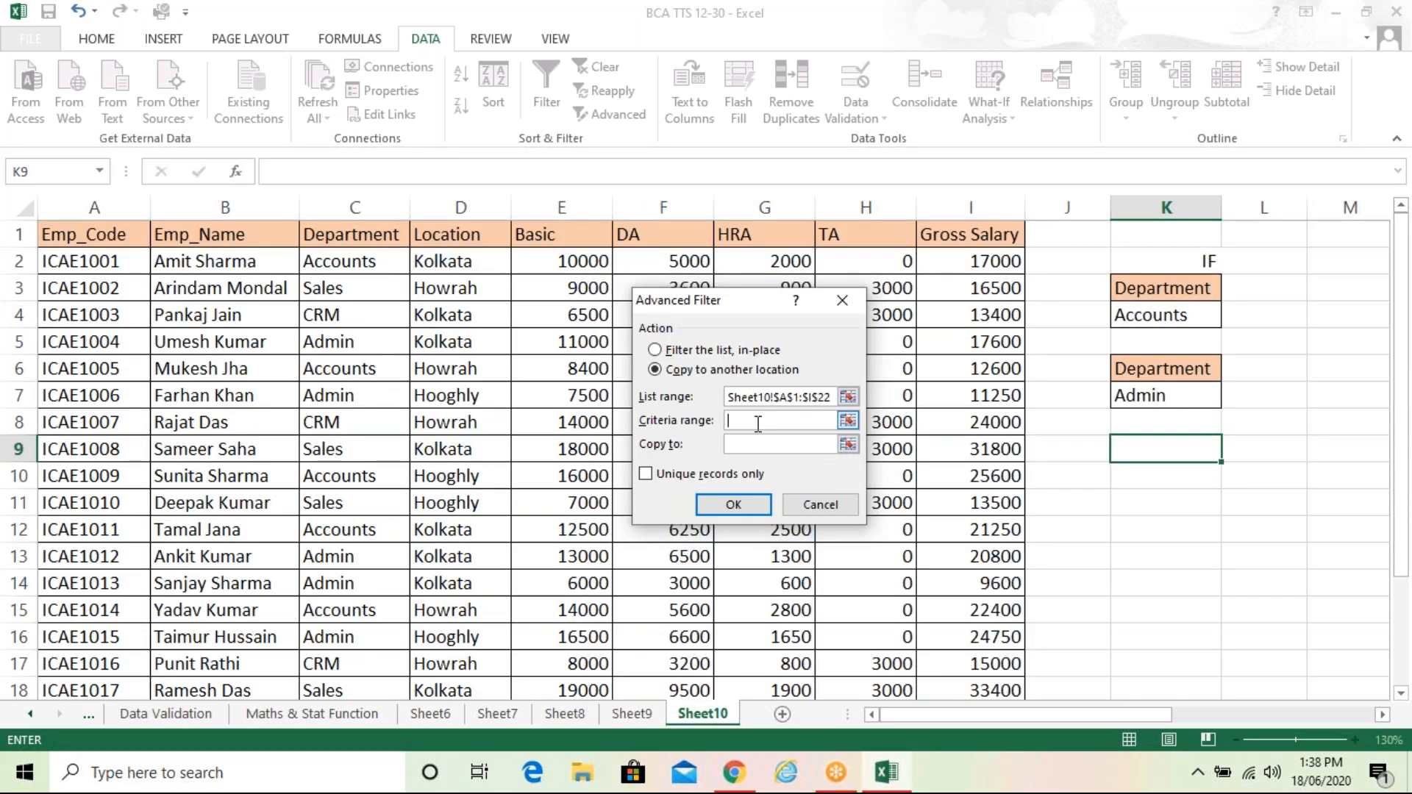
click(1201, 373)
key(shift+Down)
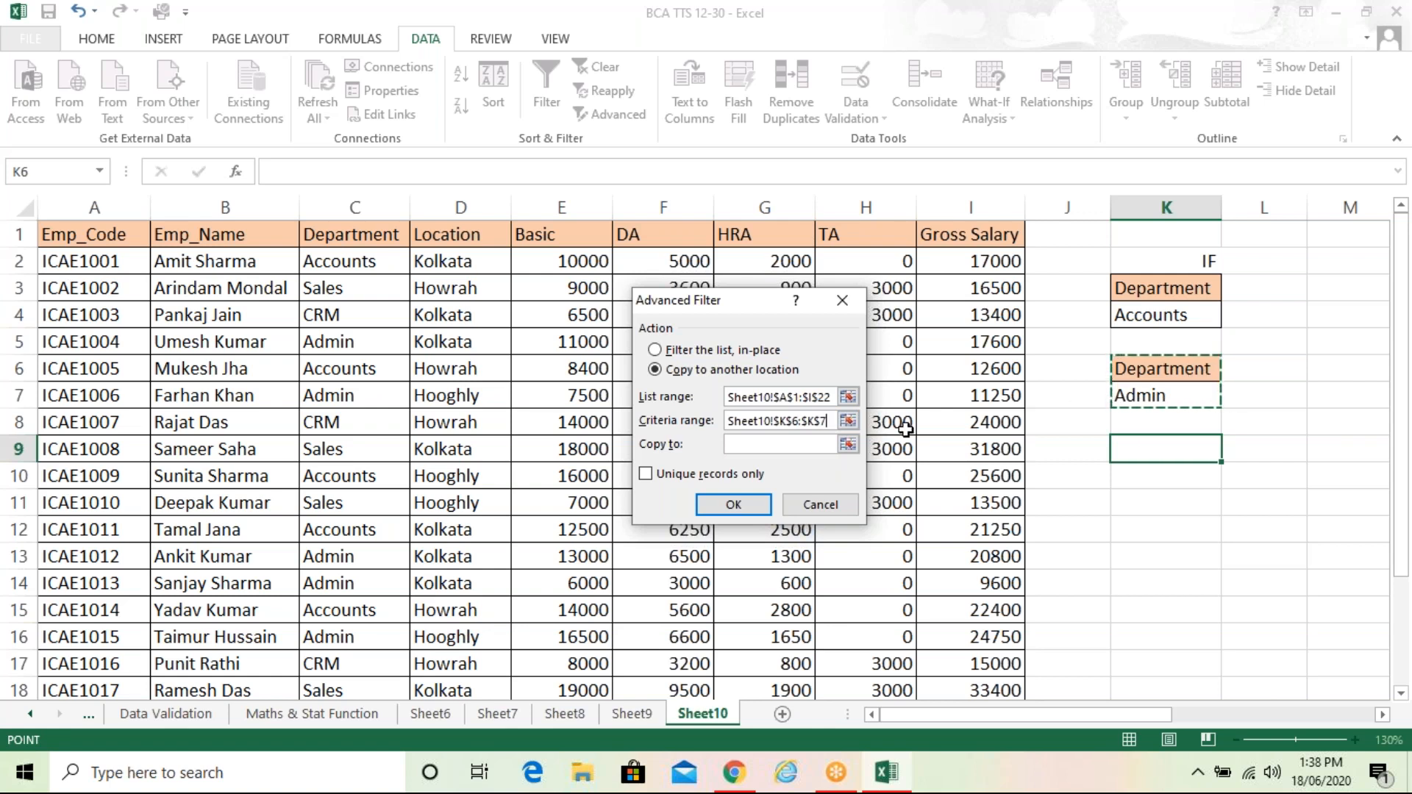
Set the copy destination to cell N10 below the Accounts extract and run the Advanced Filter
click(806, 452)
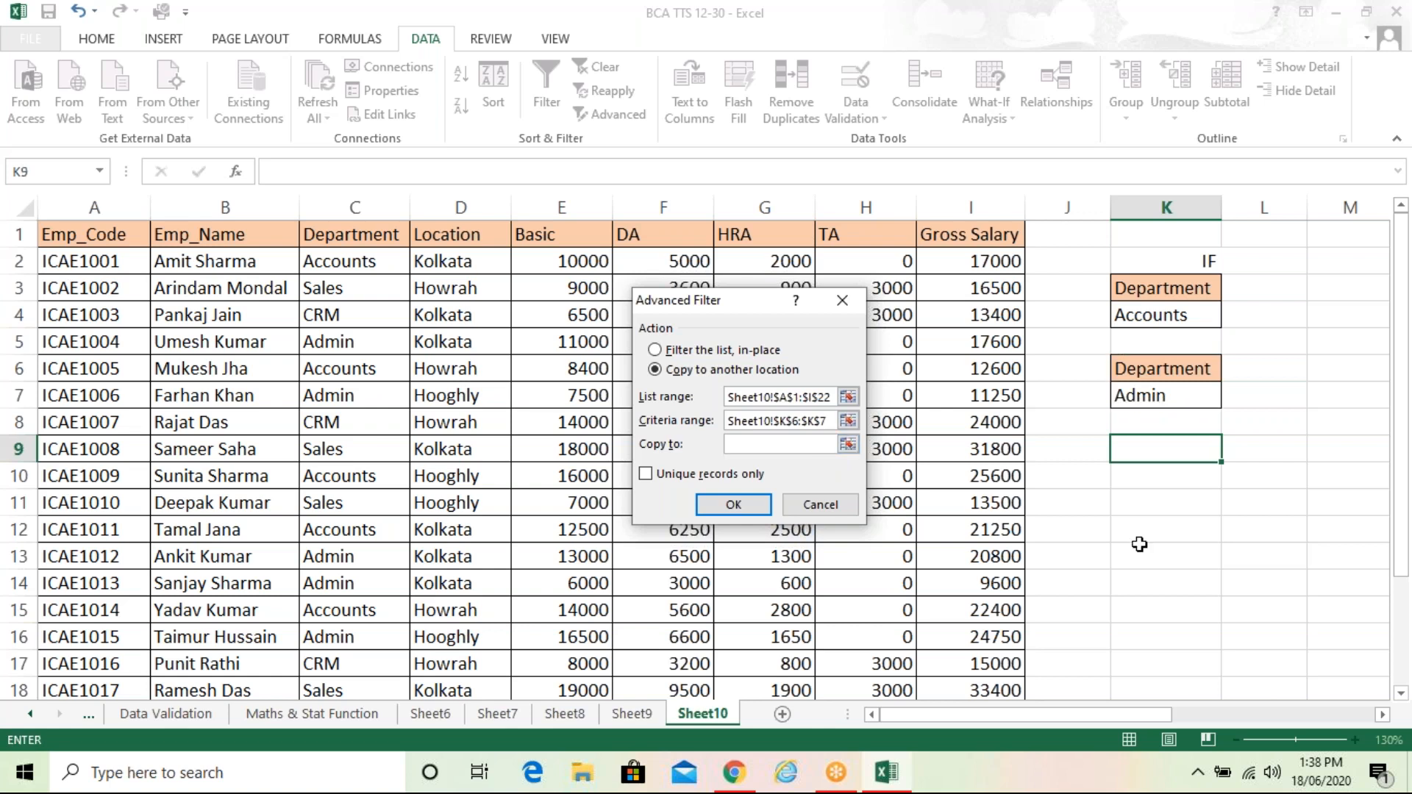
click(1388, 718)
click(1387, 717)
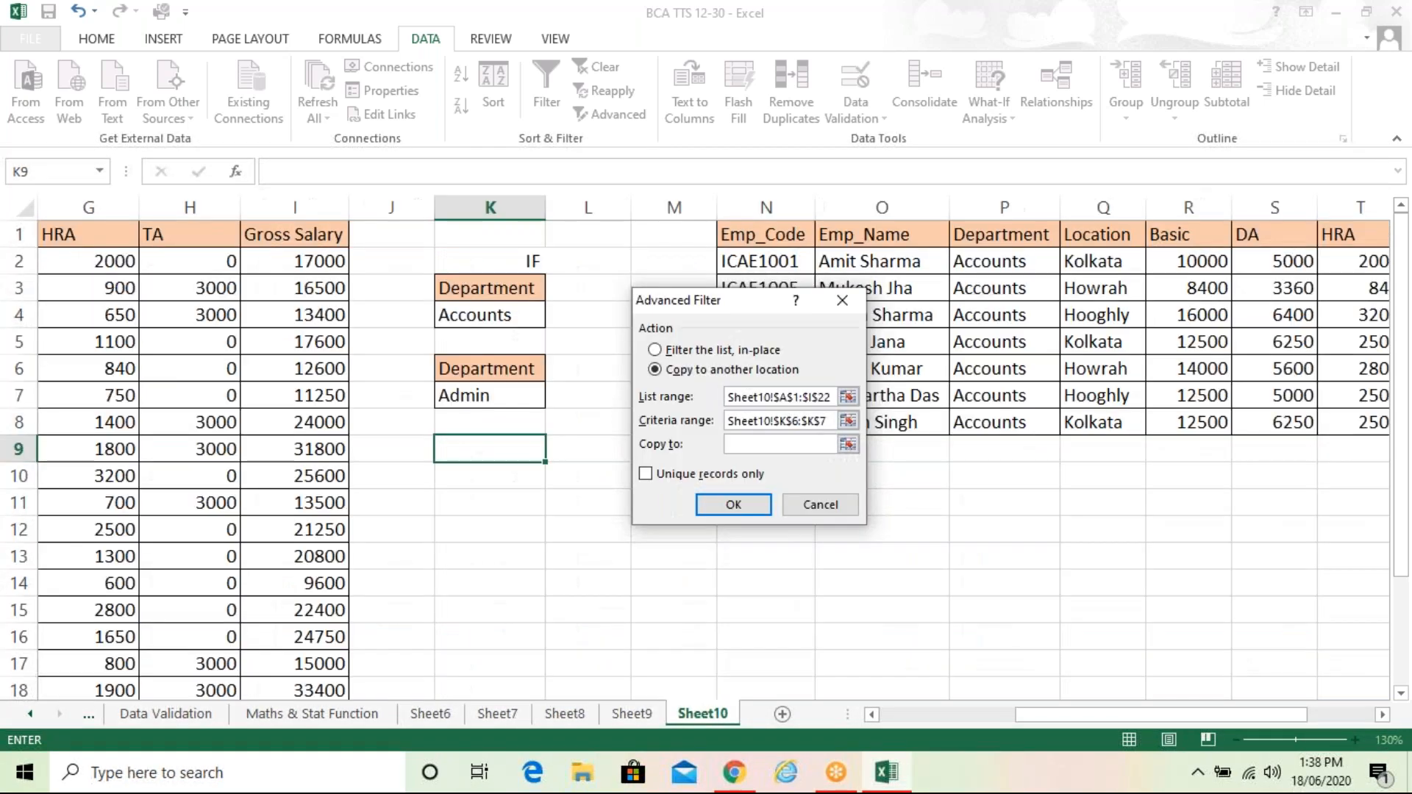
drag(718, 307, 362, 312)
click(765, 479)
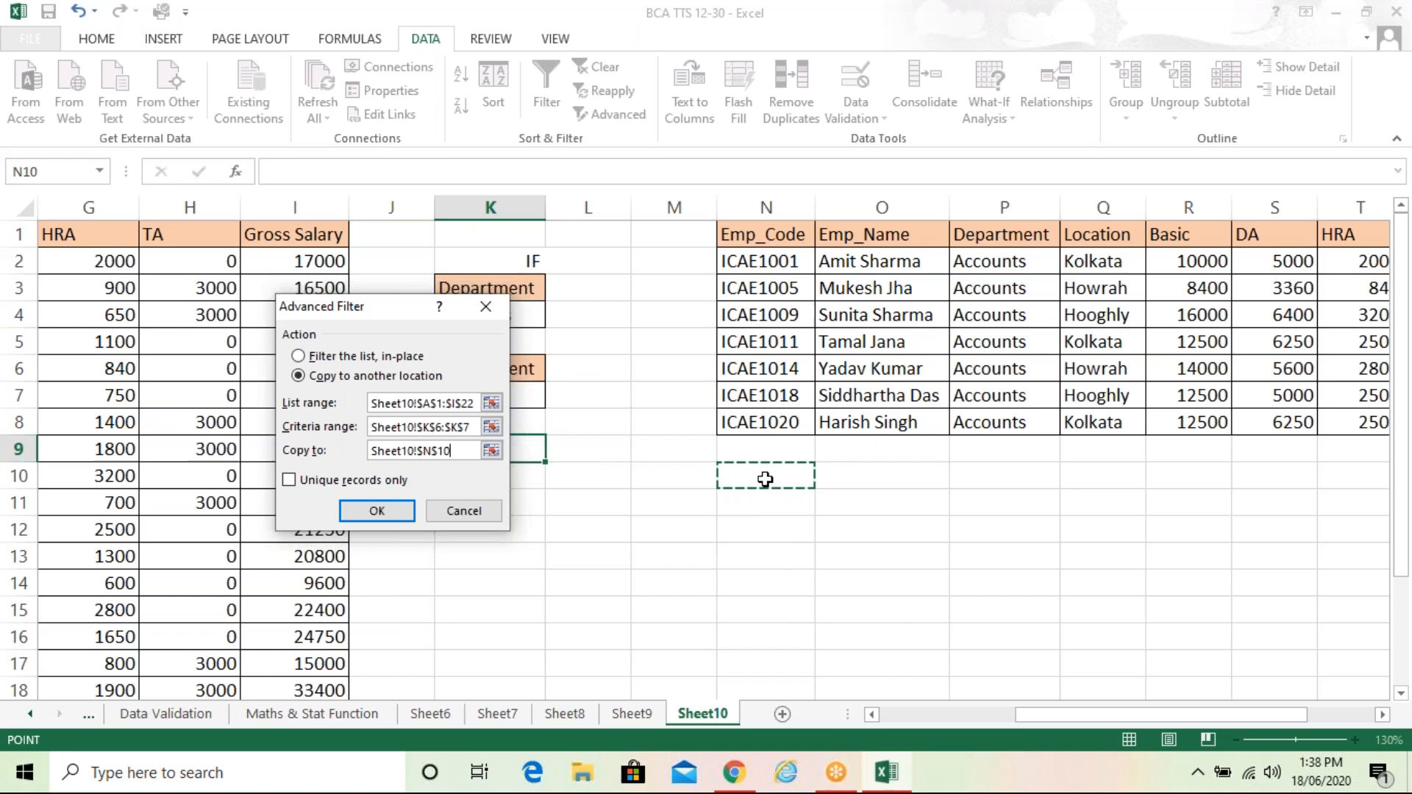
click(395, 517)
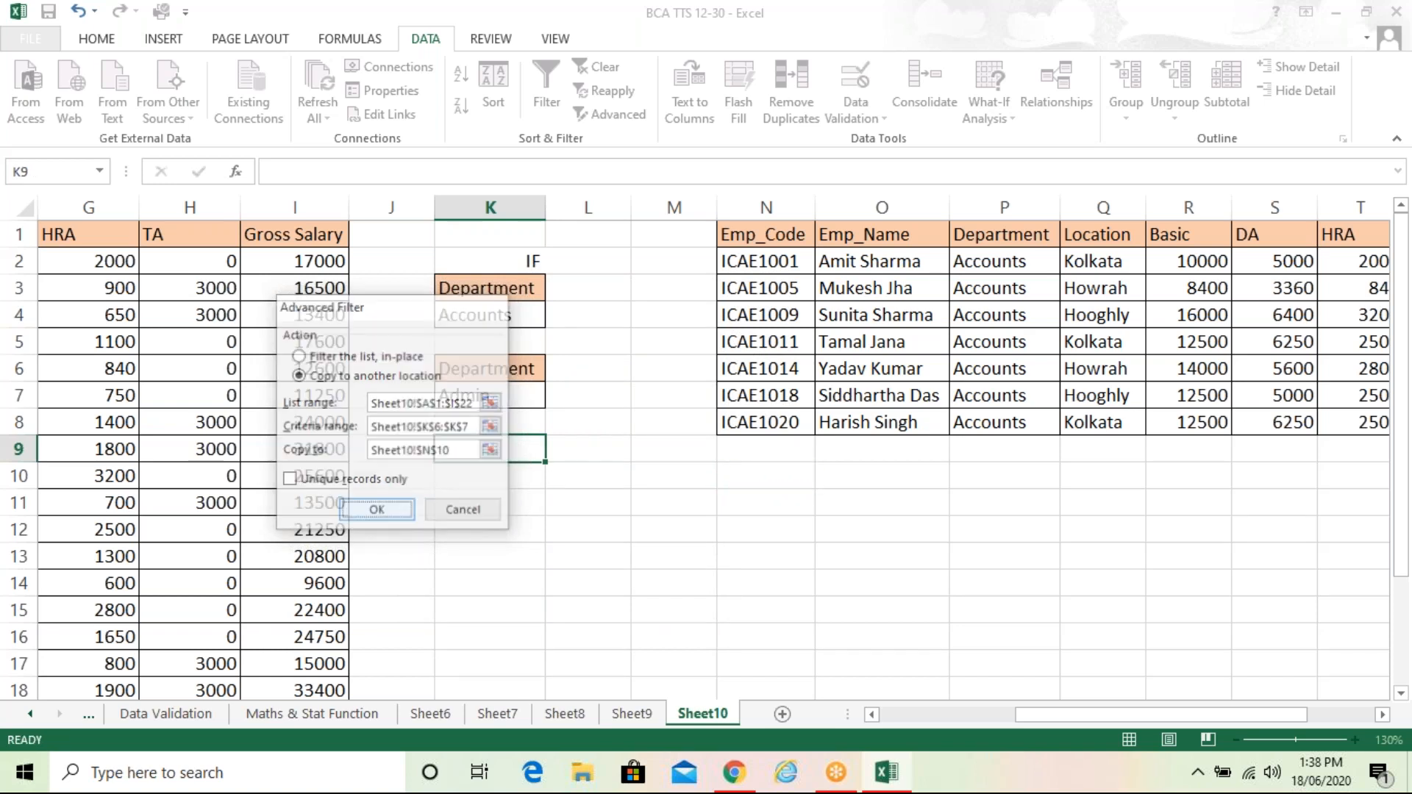
Examine the extracted Admin records beneath the Accounts table across all columns through Gross Salary
key(Right)
key(Right)
key(Right)
key(Right)
key(Right)
key(Right)
key(Right)
key(Right)
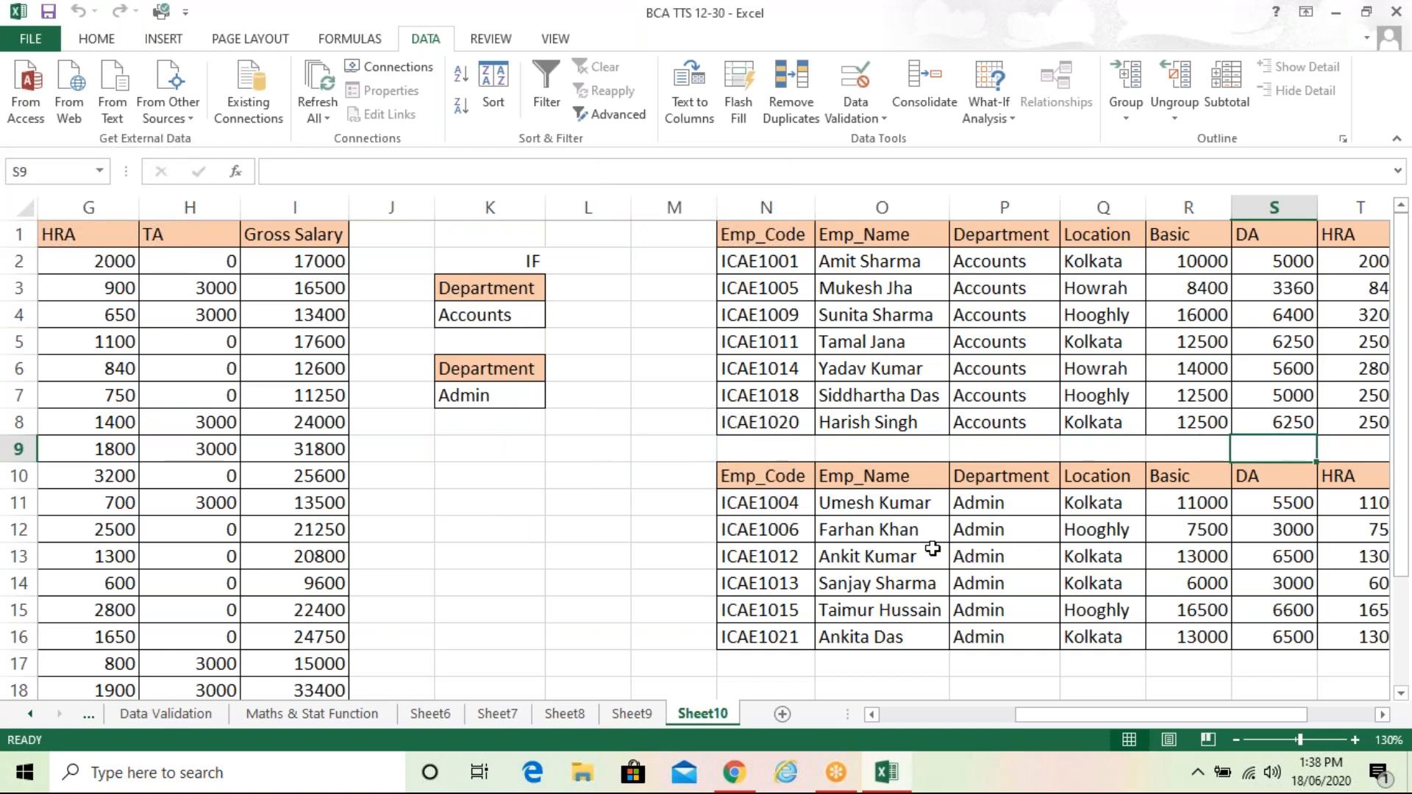
key(Right)
key(Right)
key(Right)
key(Right)
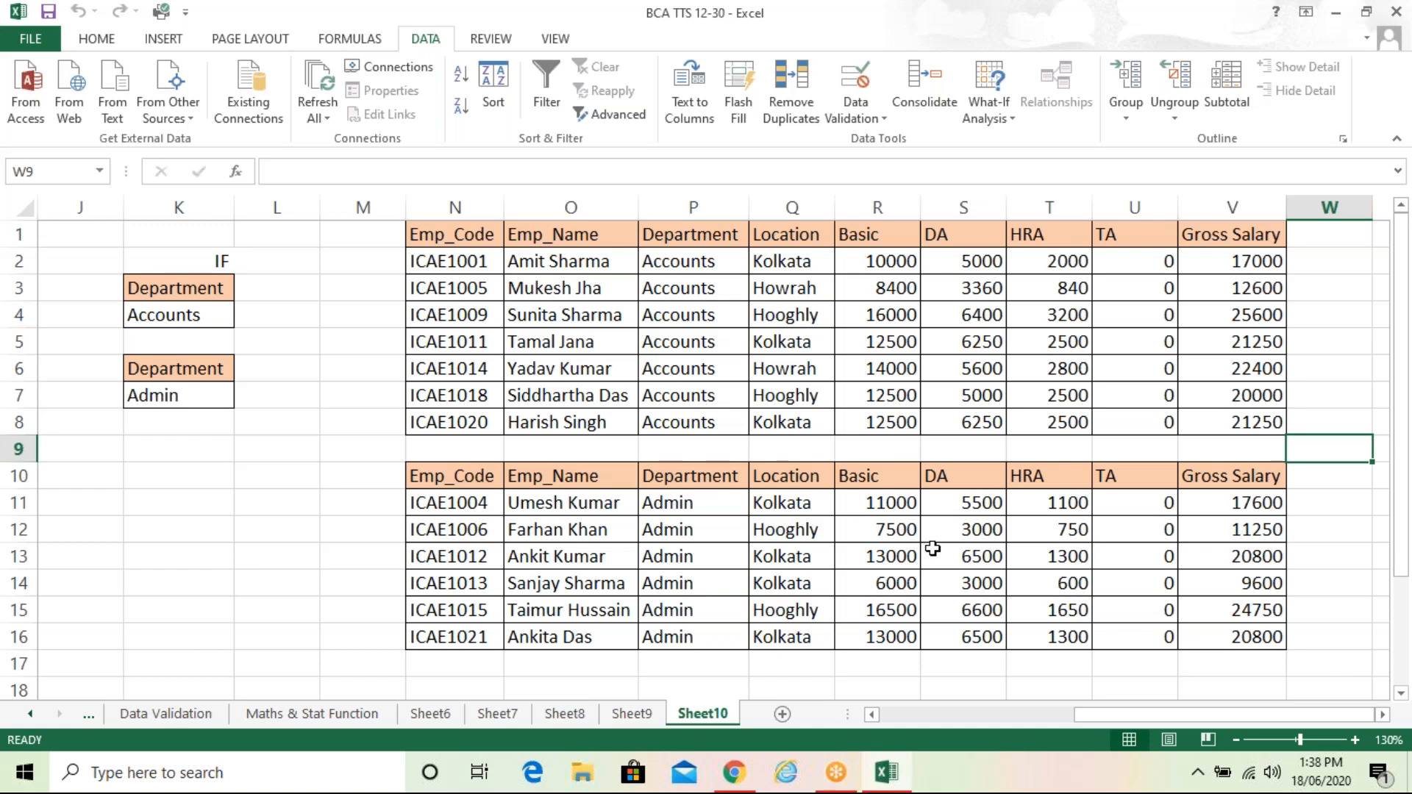
Copy the Gross Salary header from I1 to K9 as the header of a third criteria range
key(Left)
key(Left)
key(Left)
key(Left)
key(Left)
key(Left)
key(Left)
key(Left)
key(Left)
key(Left)
key(Left)
key(Left)
key(Left)
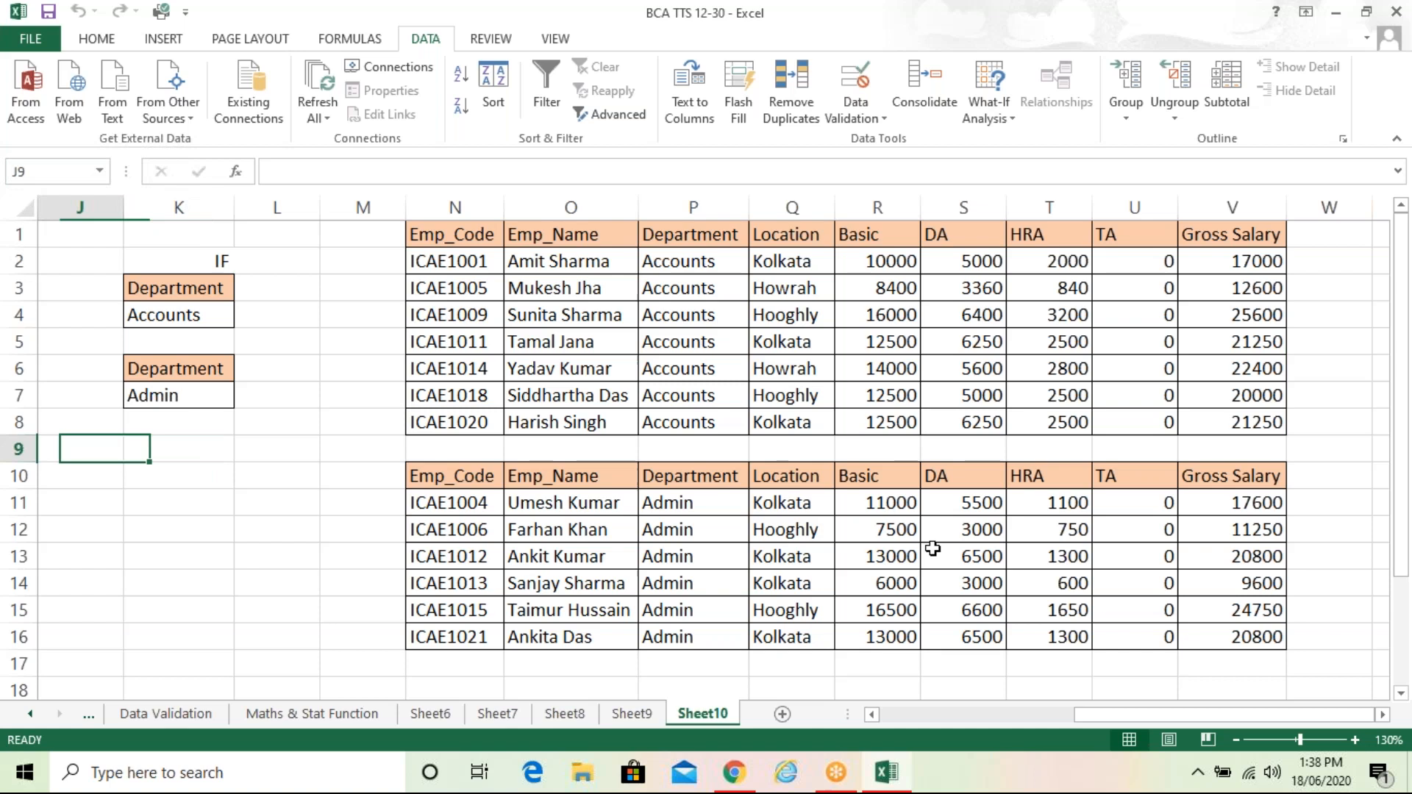
key(Left)
key(Left)
key(Home)
click(880, 476)
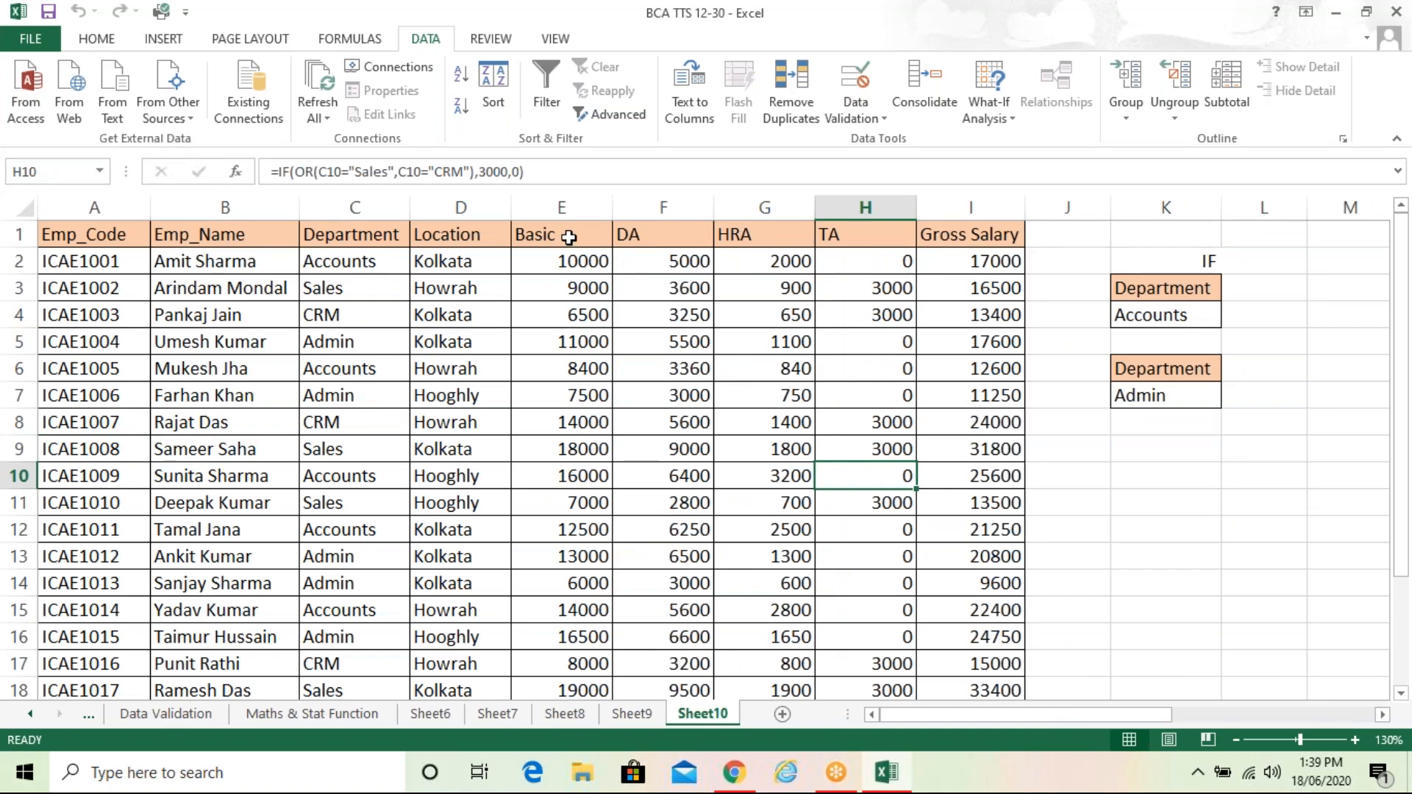
click(950, 239)
key(ctrl+c)
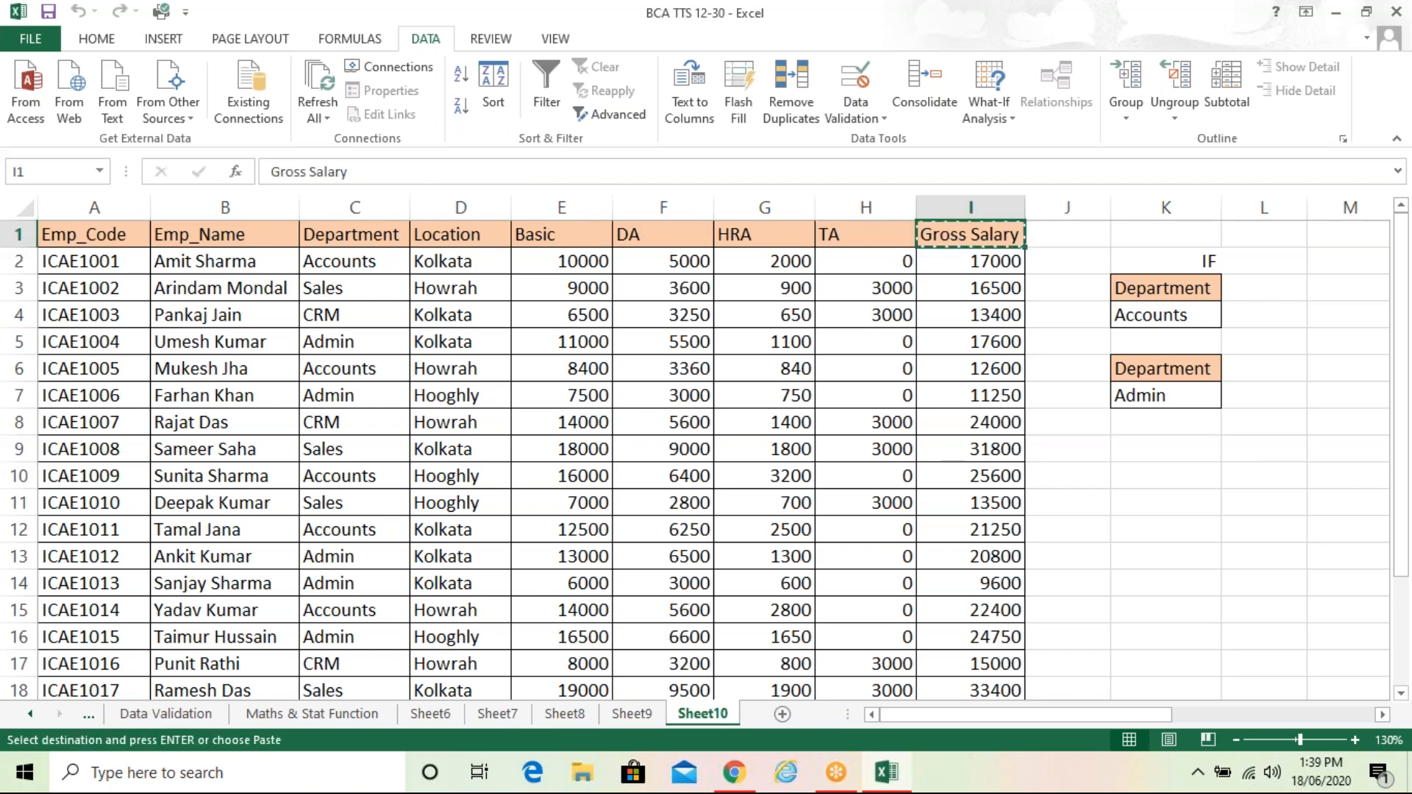
click(1135, 449)
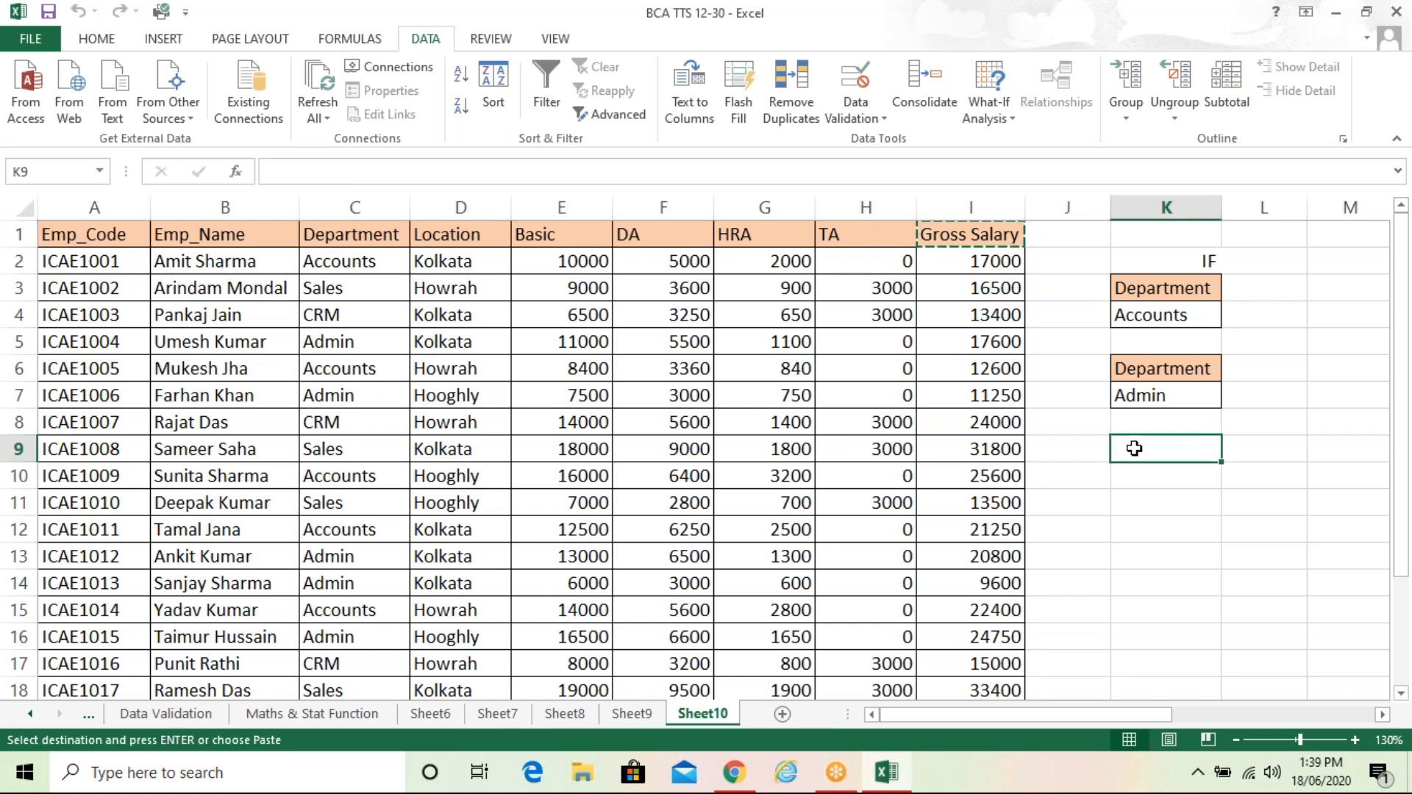
key(Return)
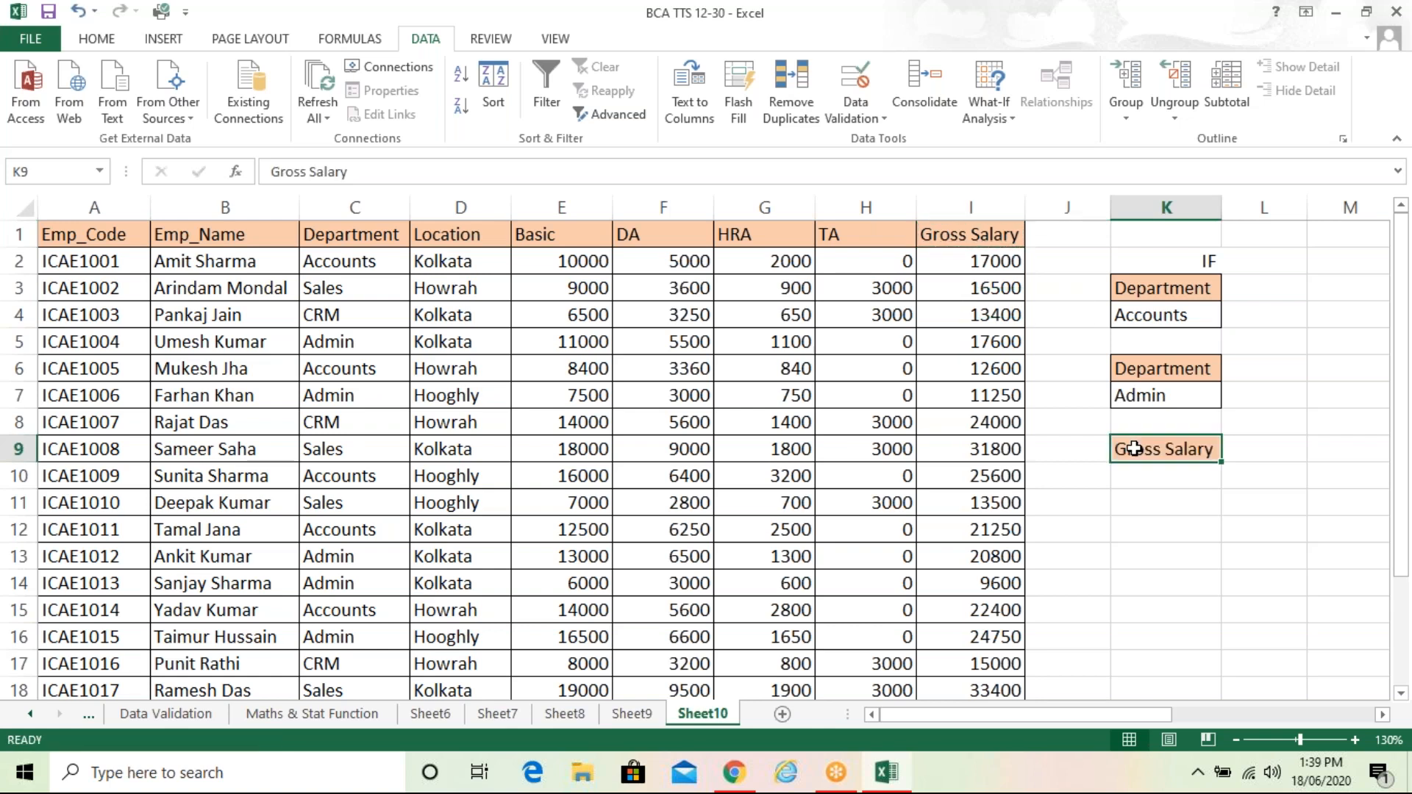
Enter the condition >=25000 in K10 under the Gross Salary criteria header
click(1147, 538)
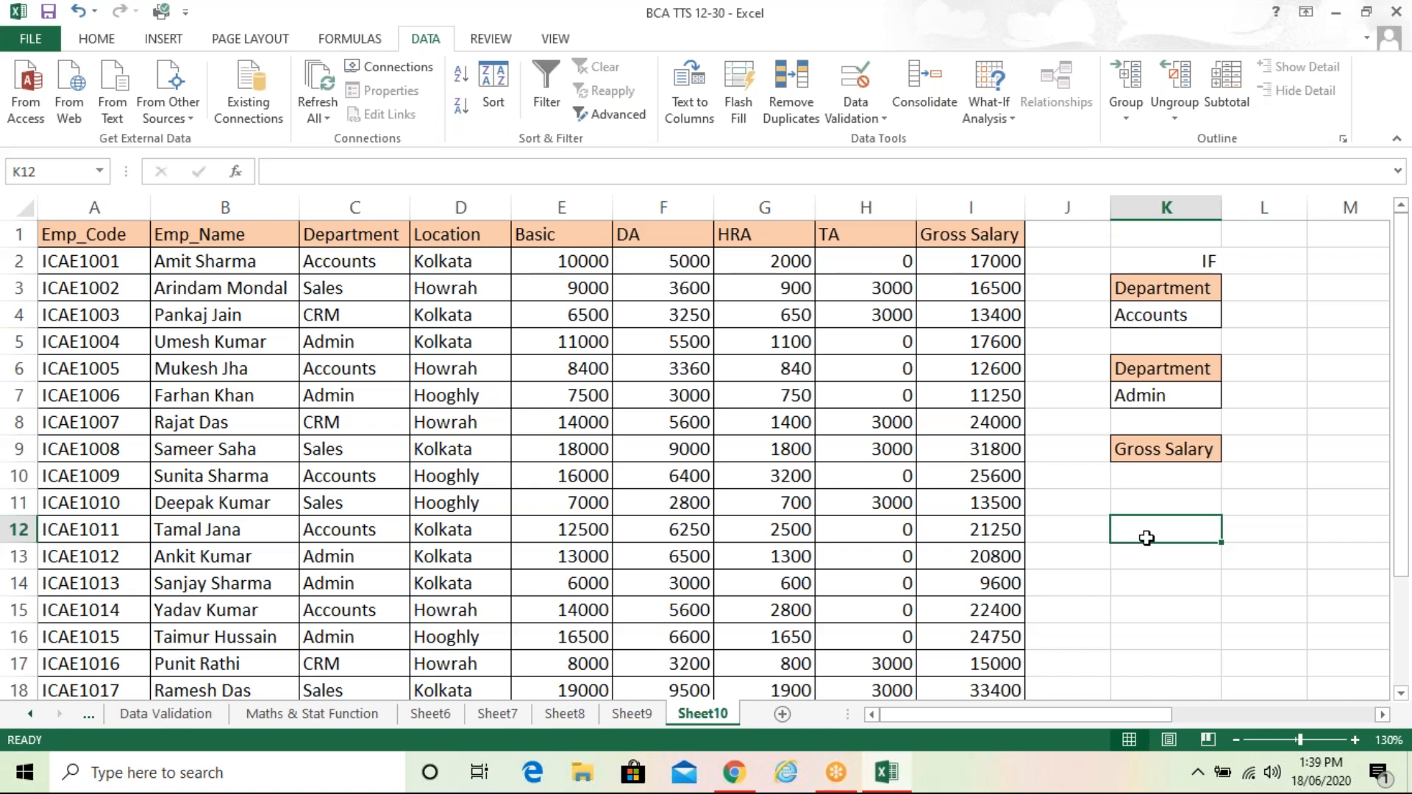
click(1147, 485)
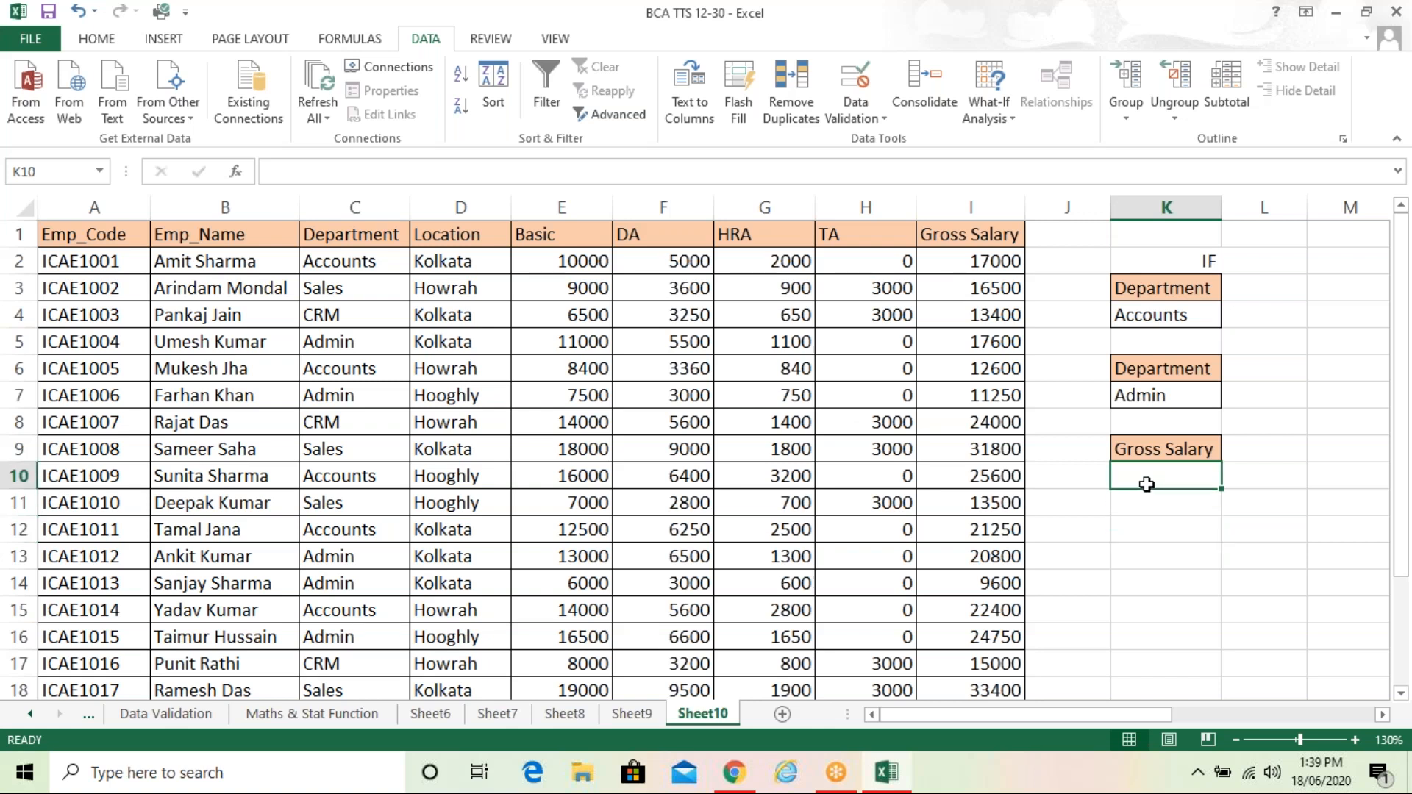
text(>=)
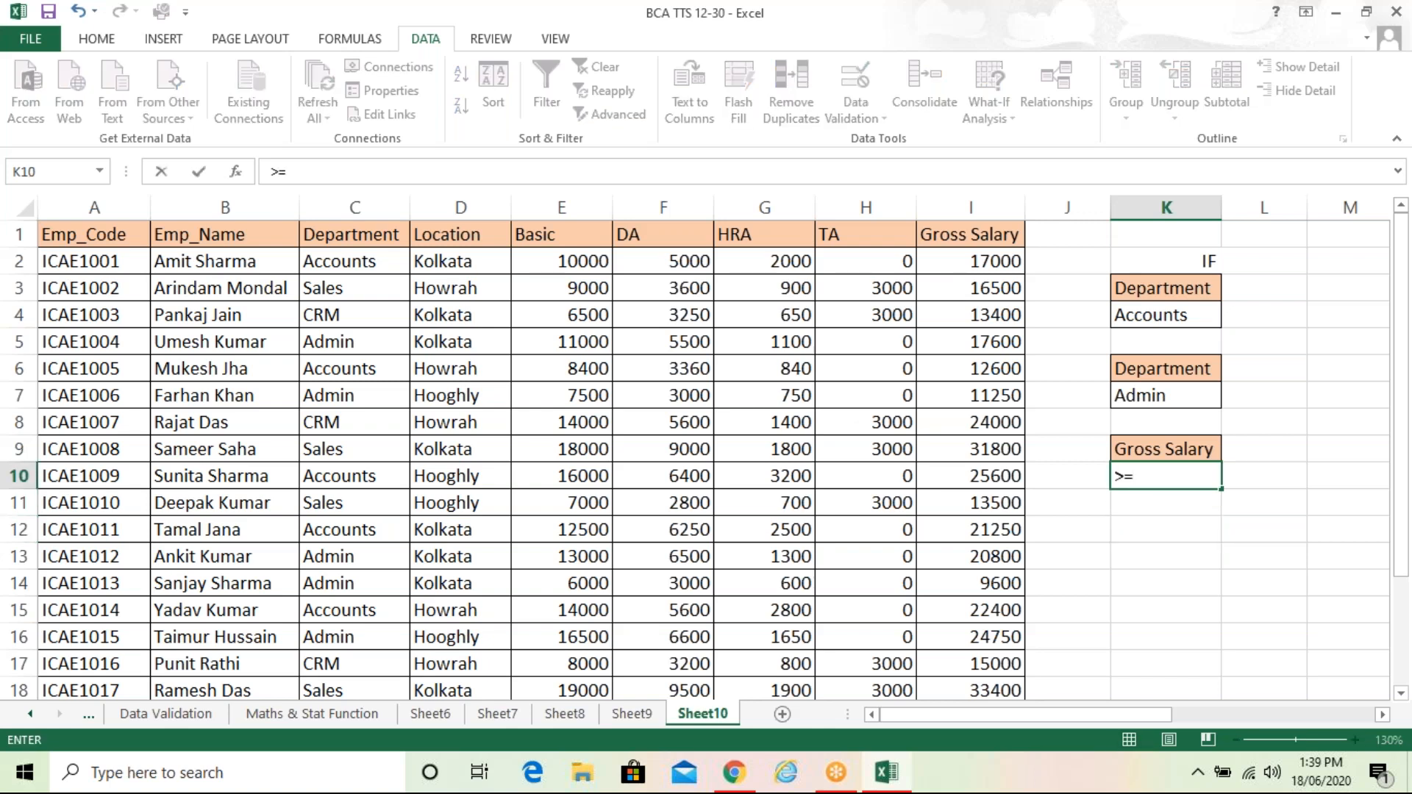
text(25000\)
key(BackSpace)
key(Return)
click(1104, 556)
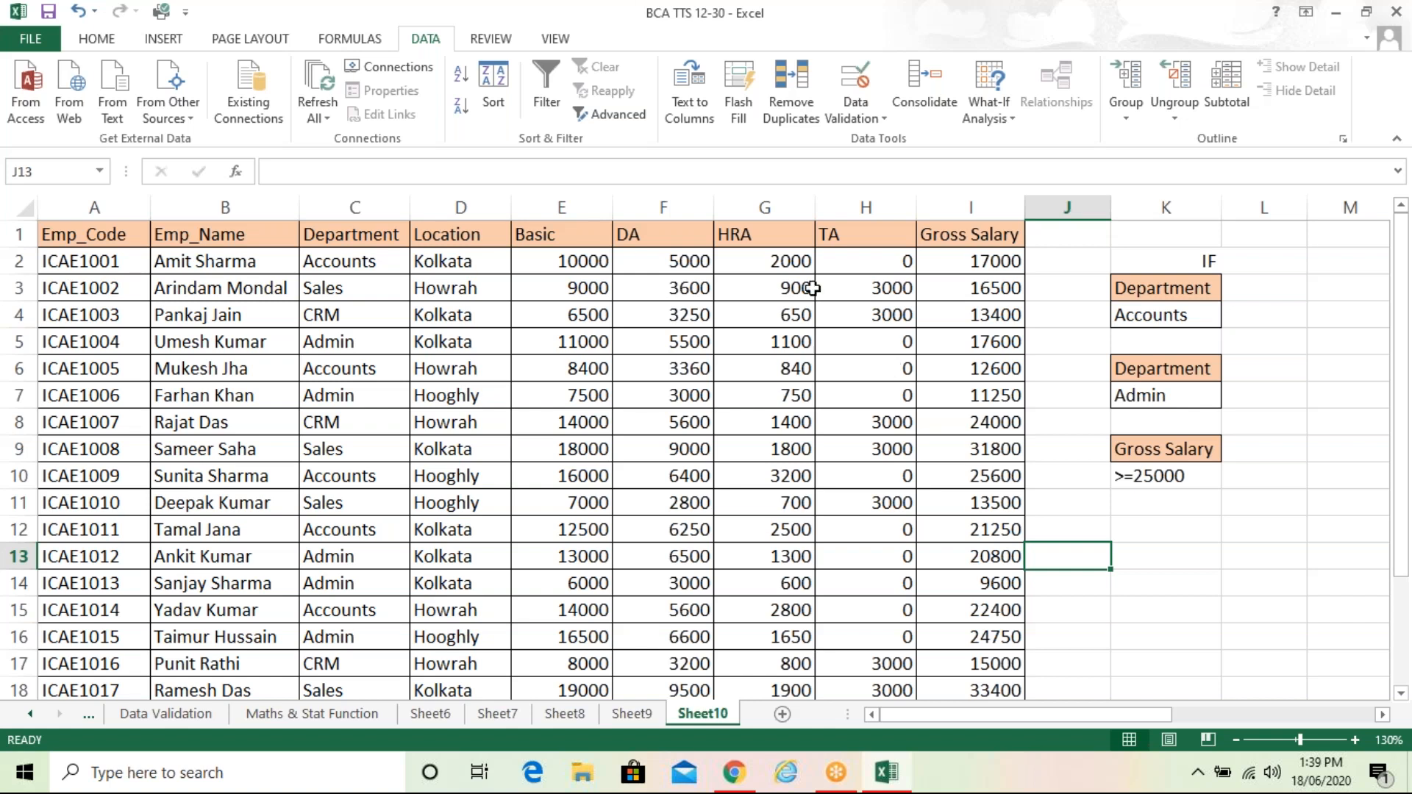
Start an Advanced Filter that copies to another location, with K9:K10 as the criteria range
click(639, 115)
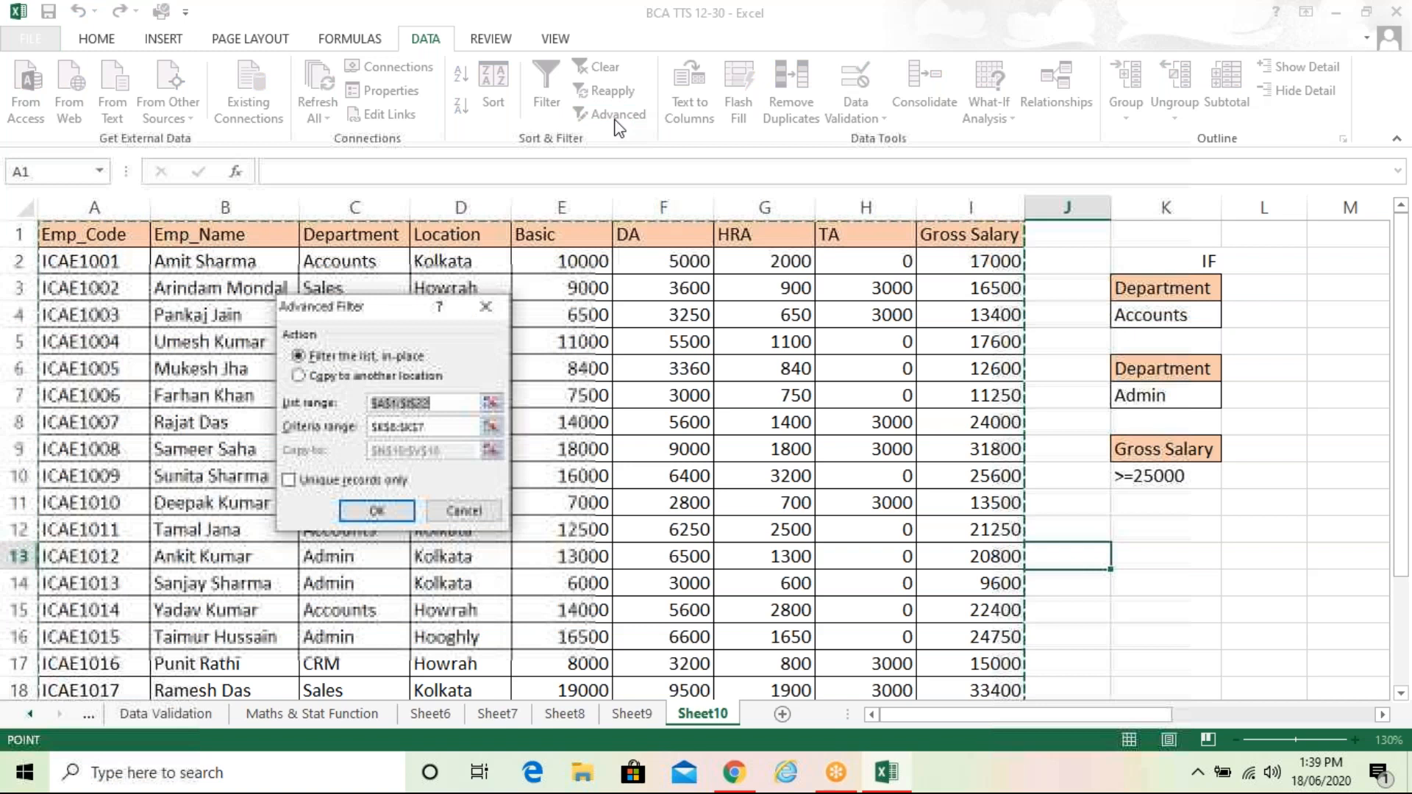
click(390, 375)
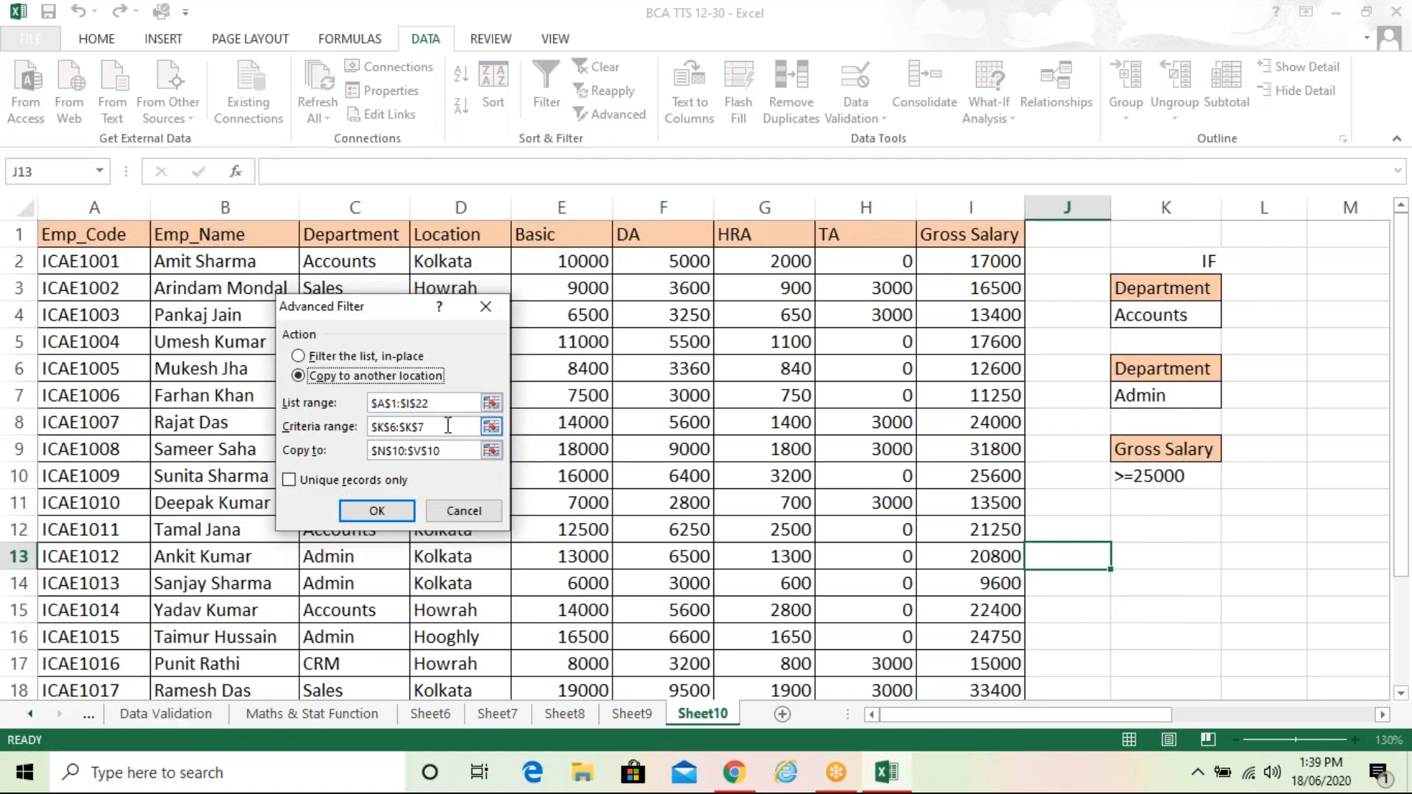
click(448, 426)
click(1159, 447)
key(shift+Down)
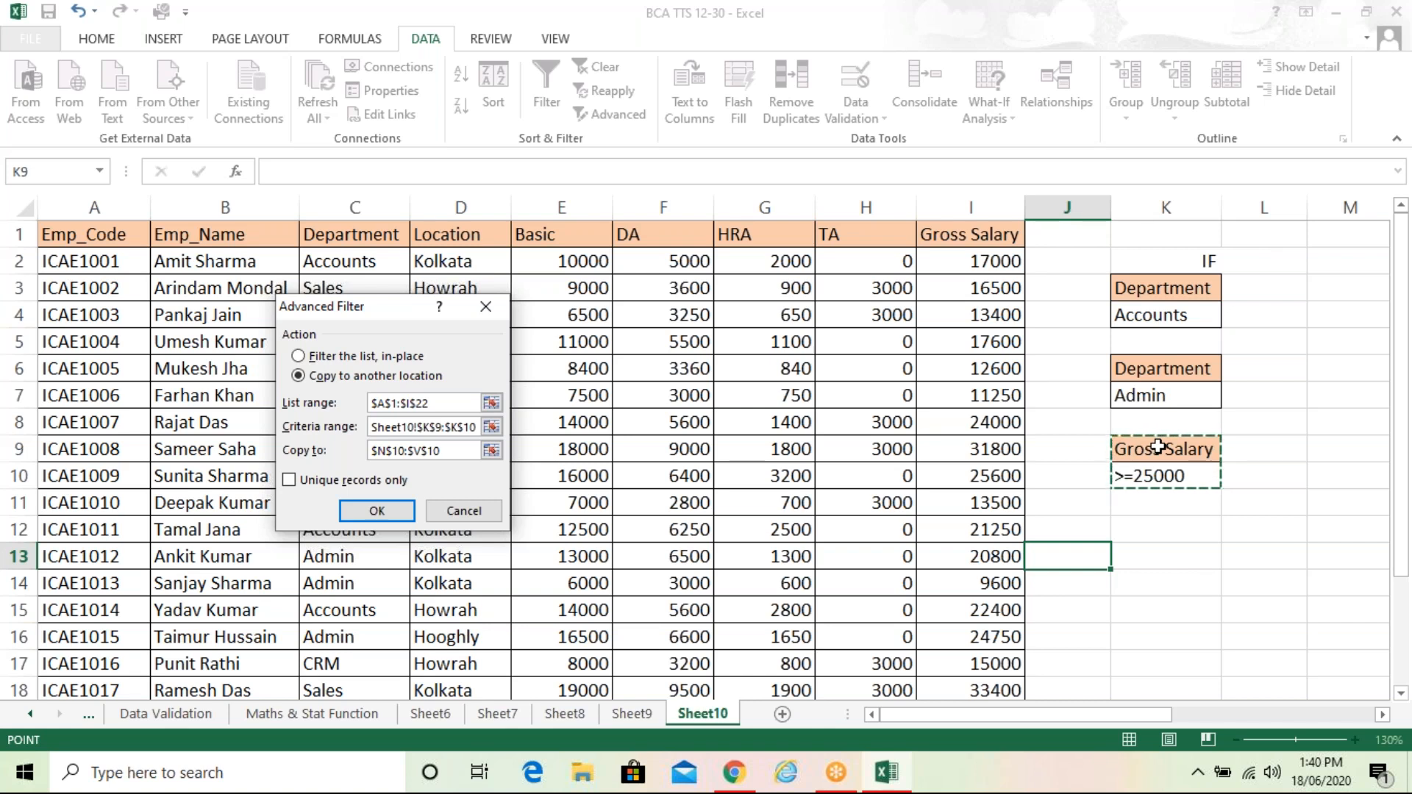
Replace the copy destination with cell X1 and run the Advanced Filter
click(471, 455)
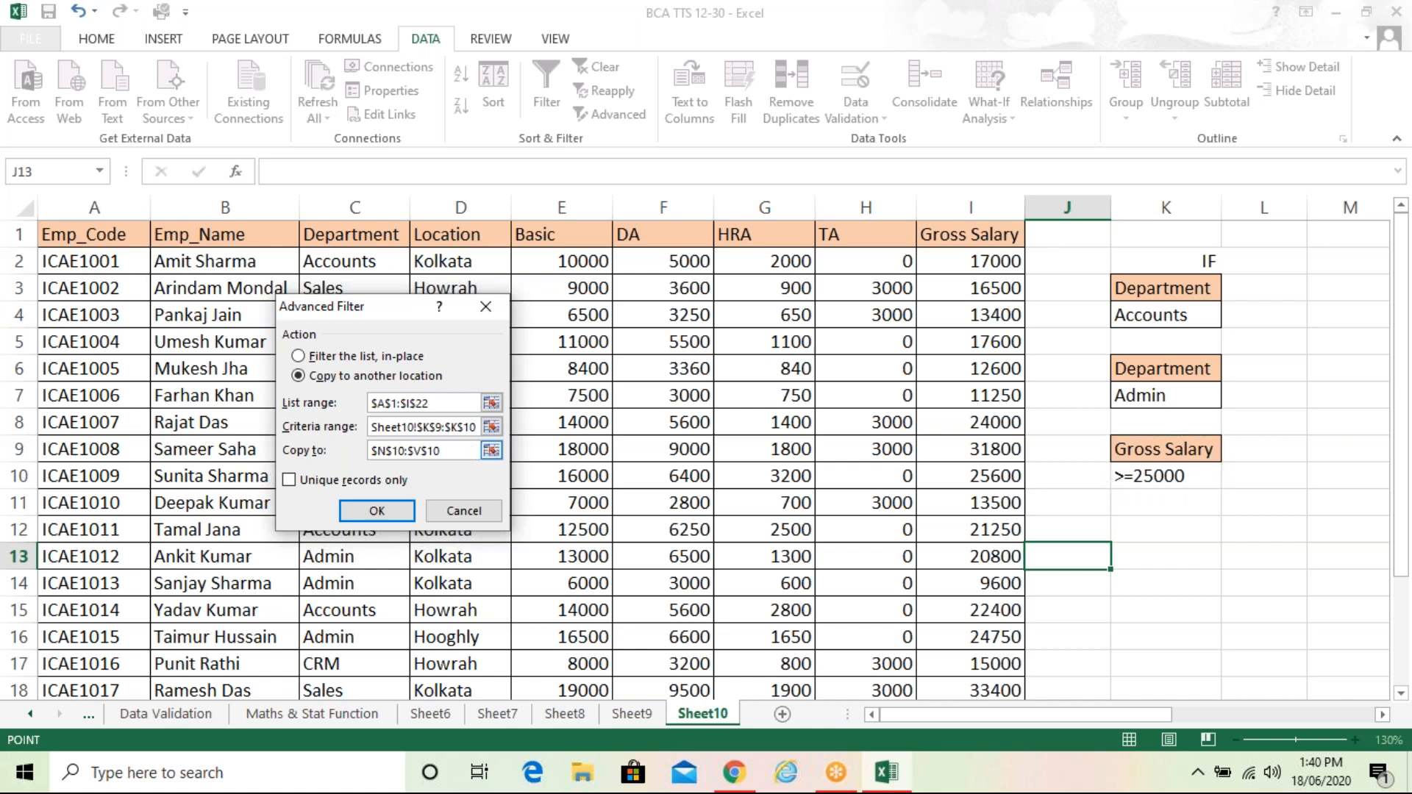
key(BackSpace)
key(BackSpace)
key(BackSpace)
key(BackSpace)
key(BackSpace)
key(BackSpace)
key(BackSpace)
key(BackSpace)
key(BackSpace)
key(BackSpace)
key(BackSpace)
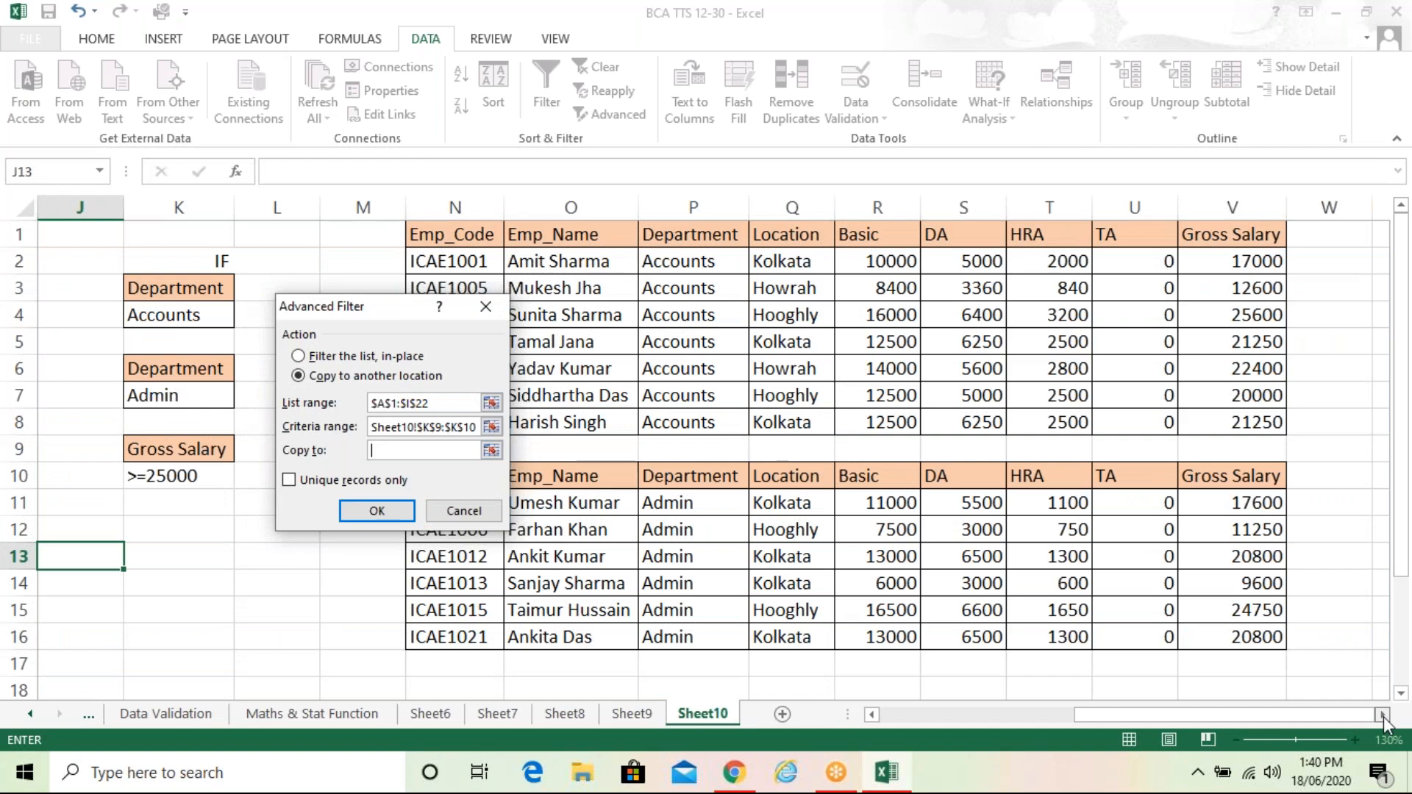
click(1382, 715)
click(1382, 715)
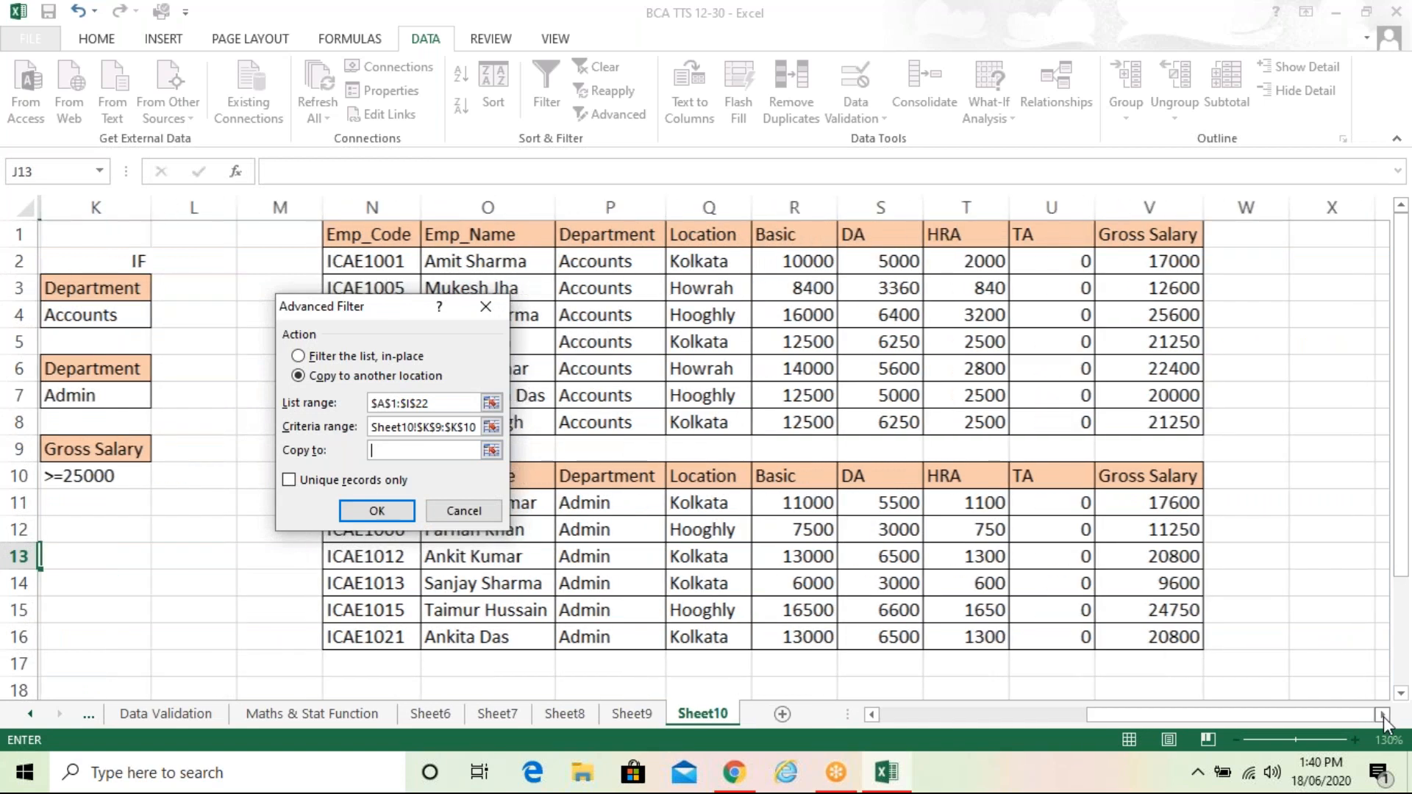
click(1382, 715)
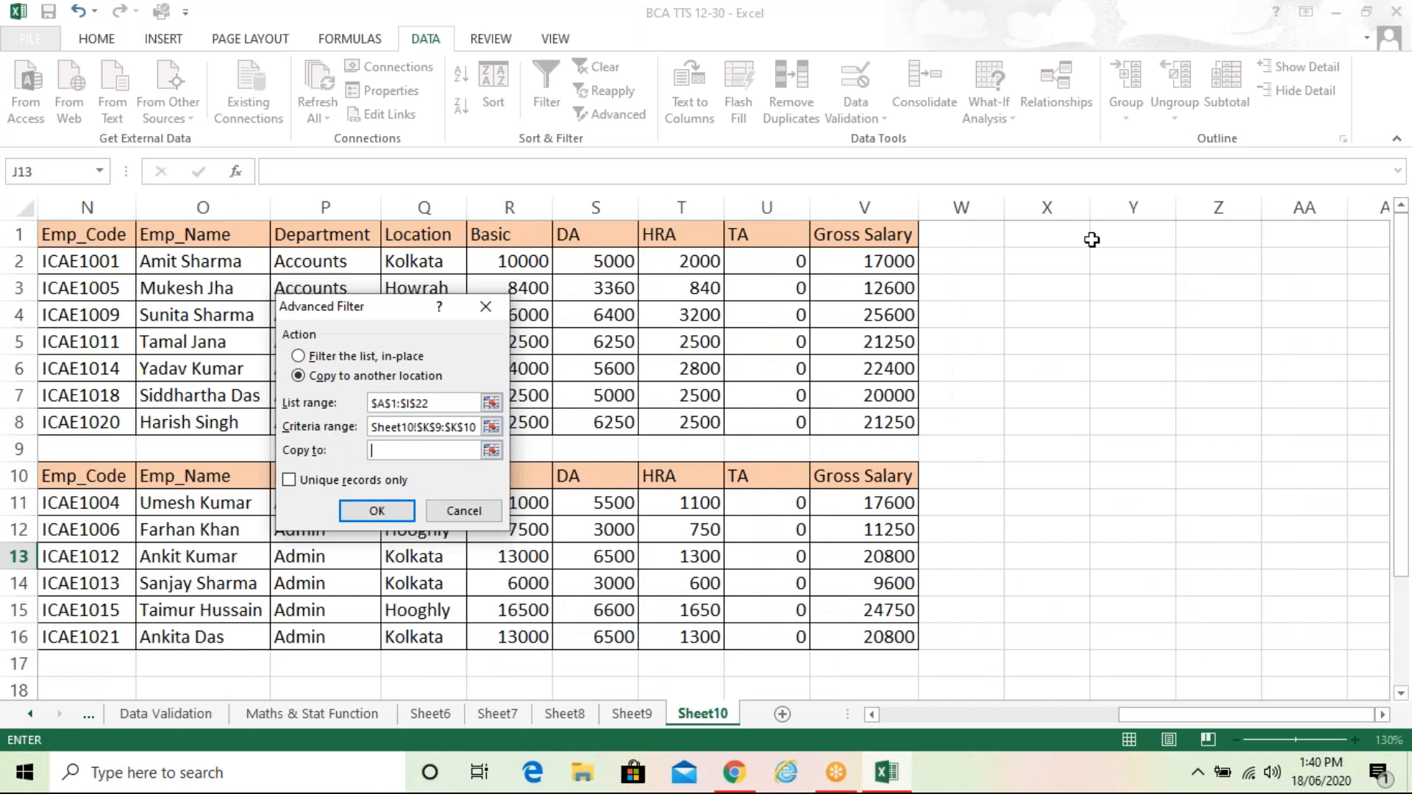
click(1048, 235)
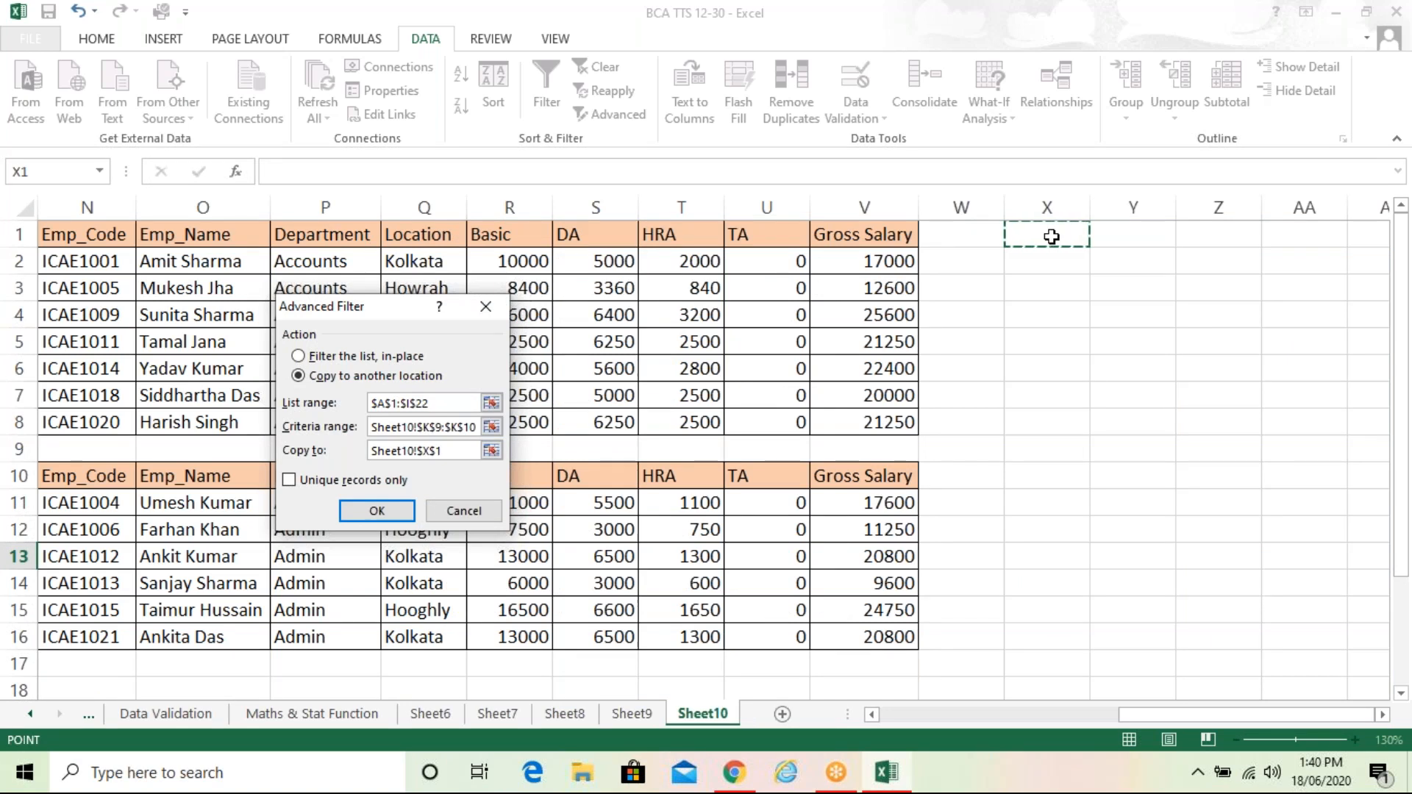
click(379, 510)
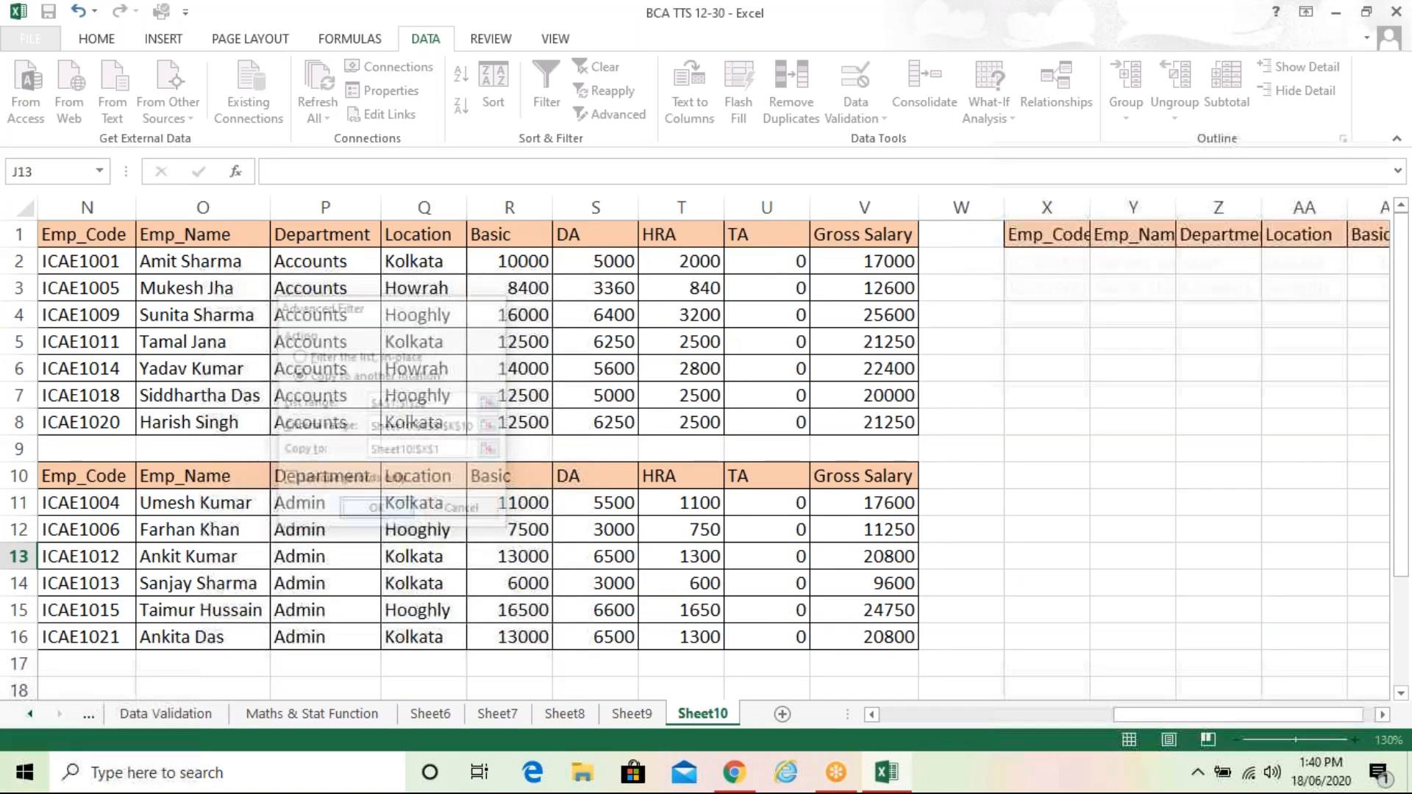
Examine the records extracted by the gross salary condition in the table starting at X1
click(865, 500)
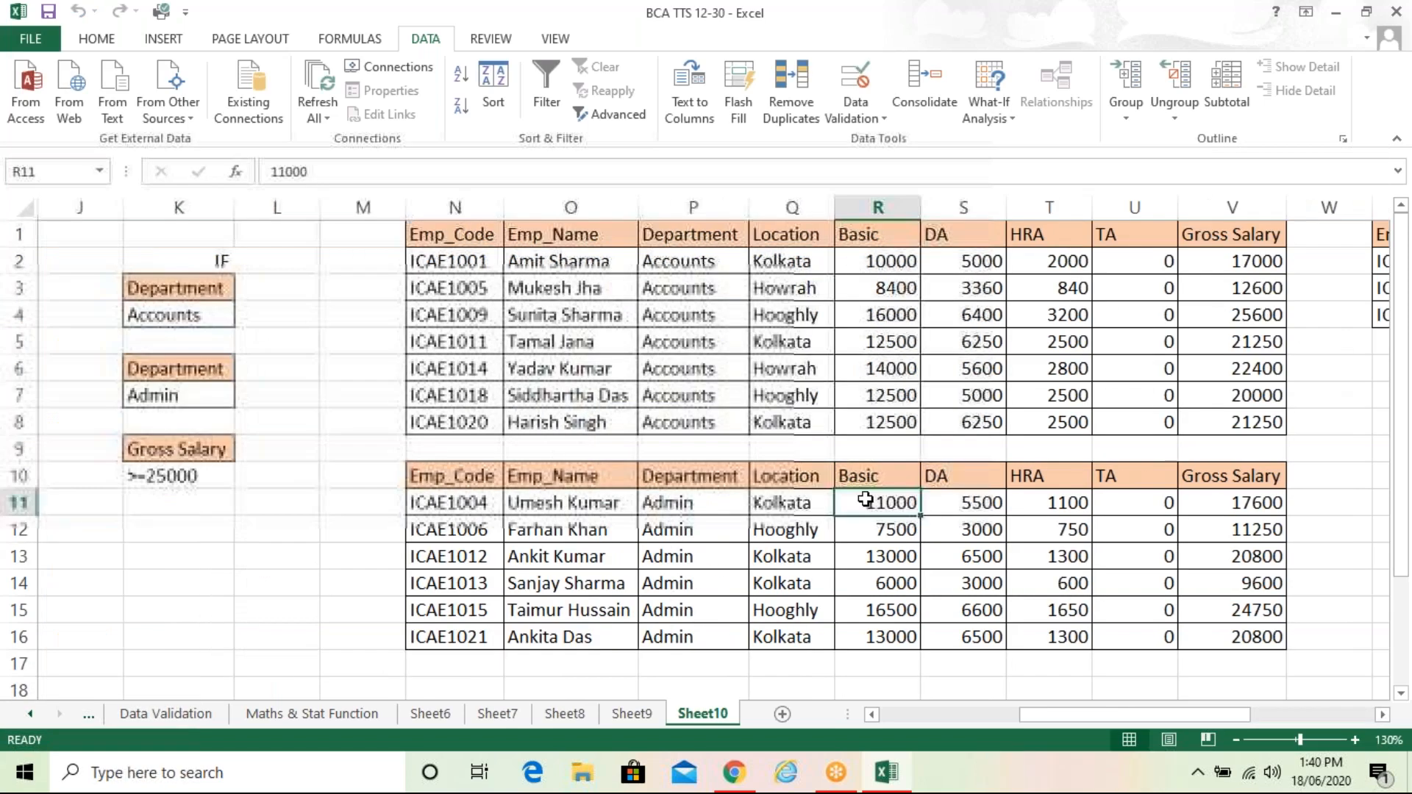
key(Right)
key(Right)
key(Right)
key(Right)
key(Right)
key(Right)
key(Right)
key(Right)
key(Right)
key(Right)
key(Right)
key(Right)
key(Right)
key(Right)
key(Right)
key(Right)
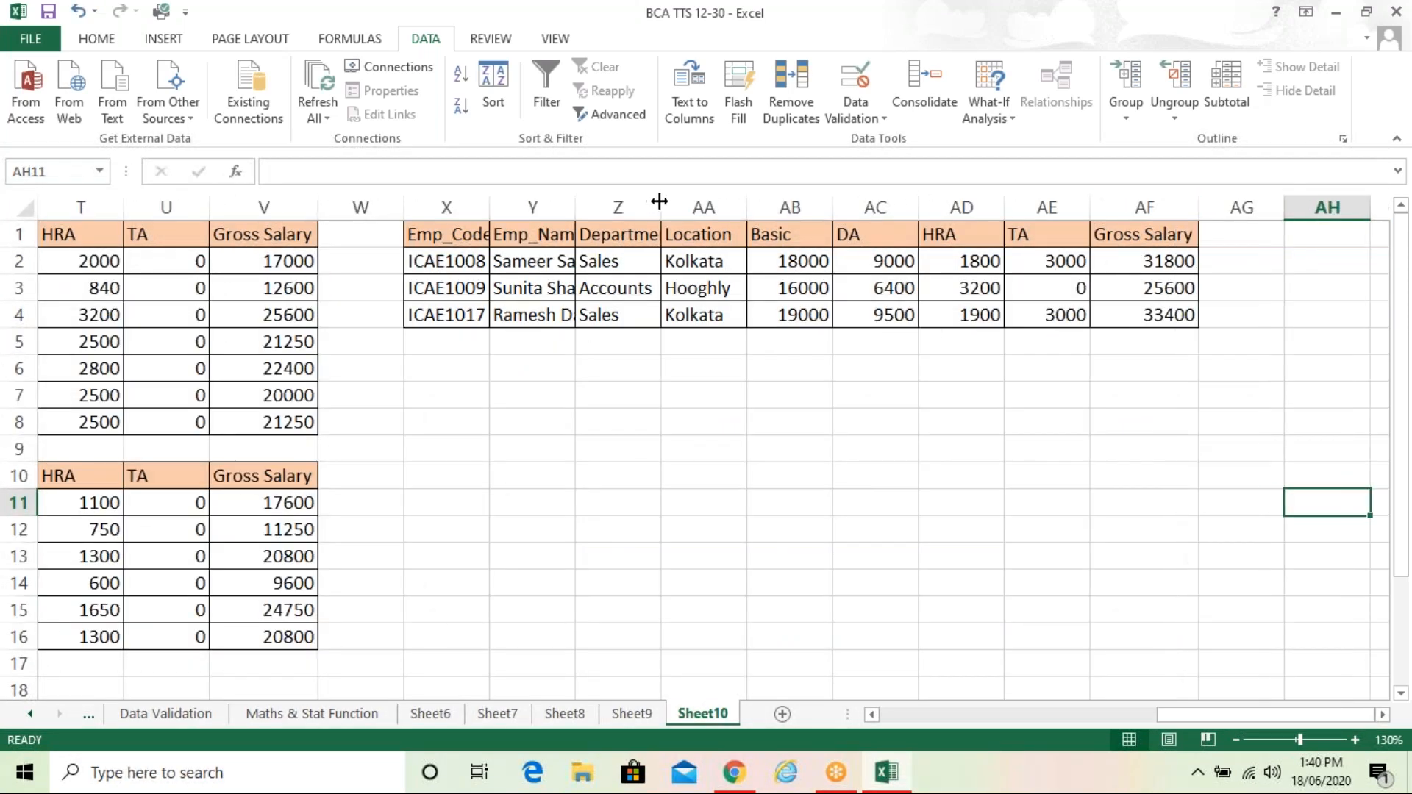
Autofit the Department, Emp_Name and Emp_Code columns (Z, Y and X) of the extracted gross salary table
double_click(662, 200)
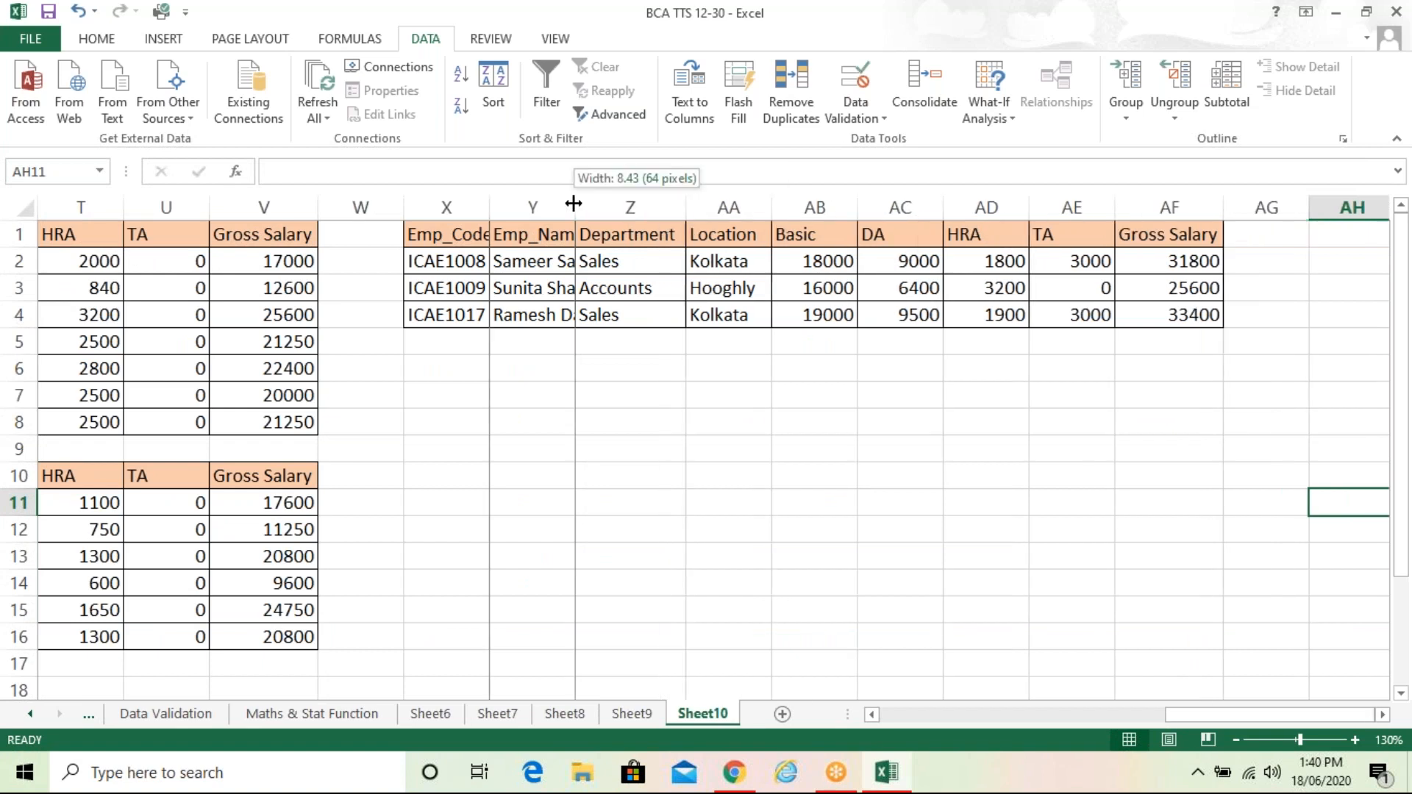
double_click(575, 201)
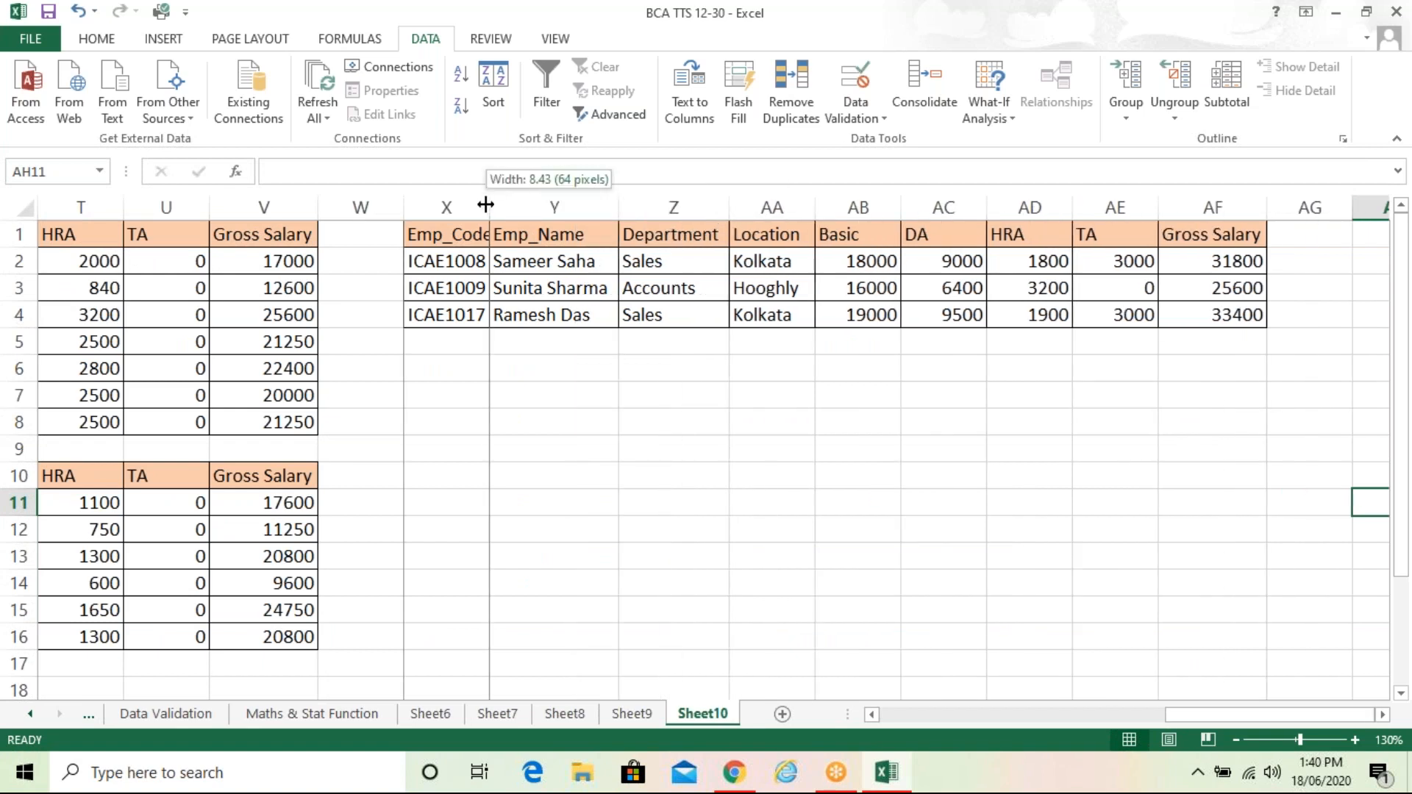
double_click(482, 202)
Examine the resized gross salary results across to column AH, and return to column A of the source table
click(875, 503)
key(Right)
key(Right)
key(Right)
key(Right)
key(Right)
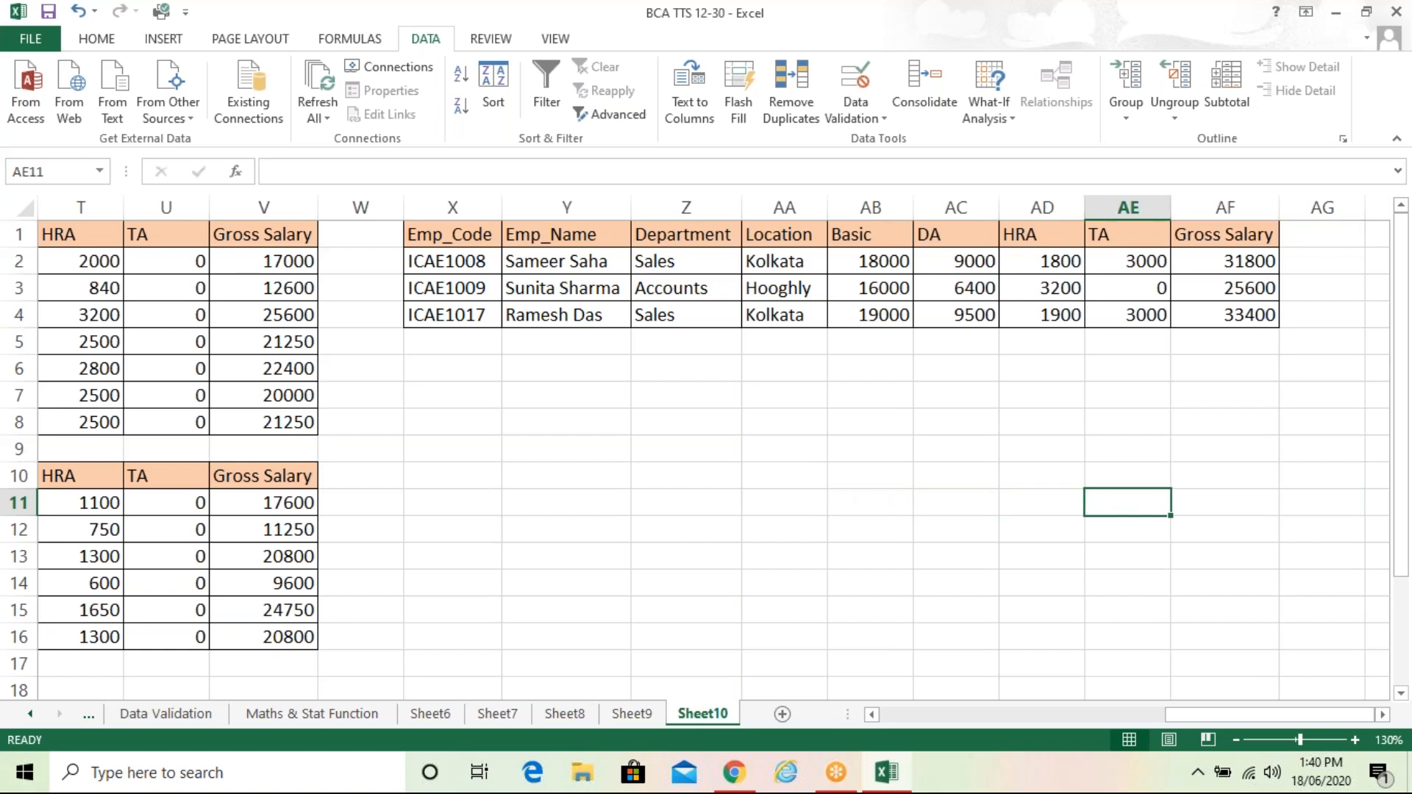
key(Right)
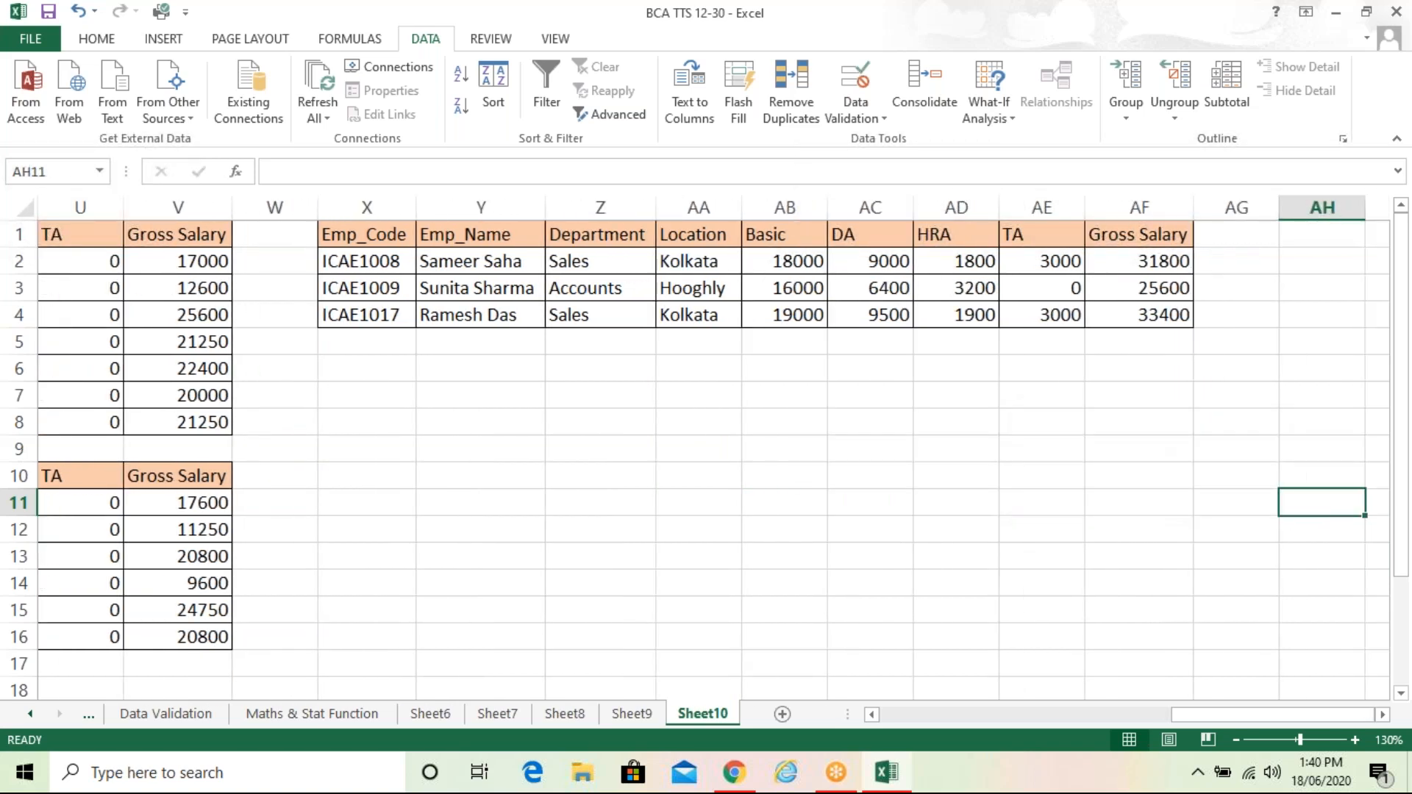
key(Left)
key(Left)
key(Left)
key(Left)
key(Left)
key(Left)
key(Left)
key(Left)
key(Left)
key(Left)
key(Left)
key(Left)
key(Left)
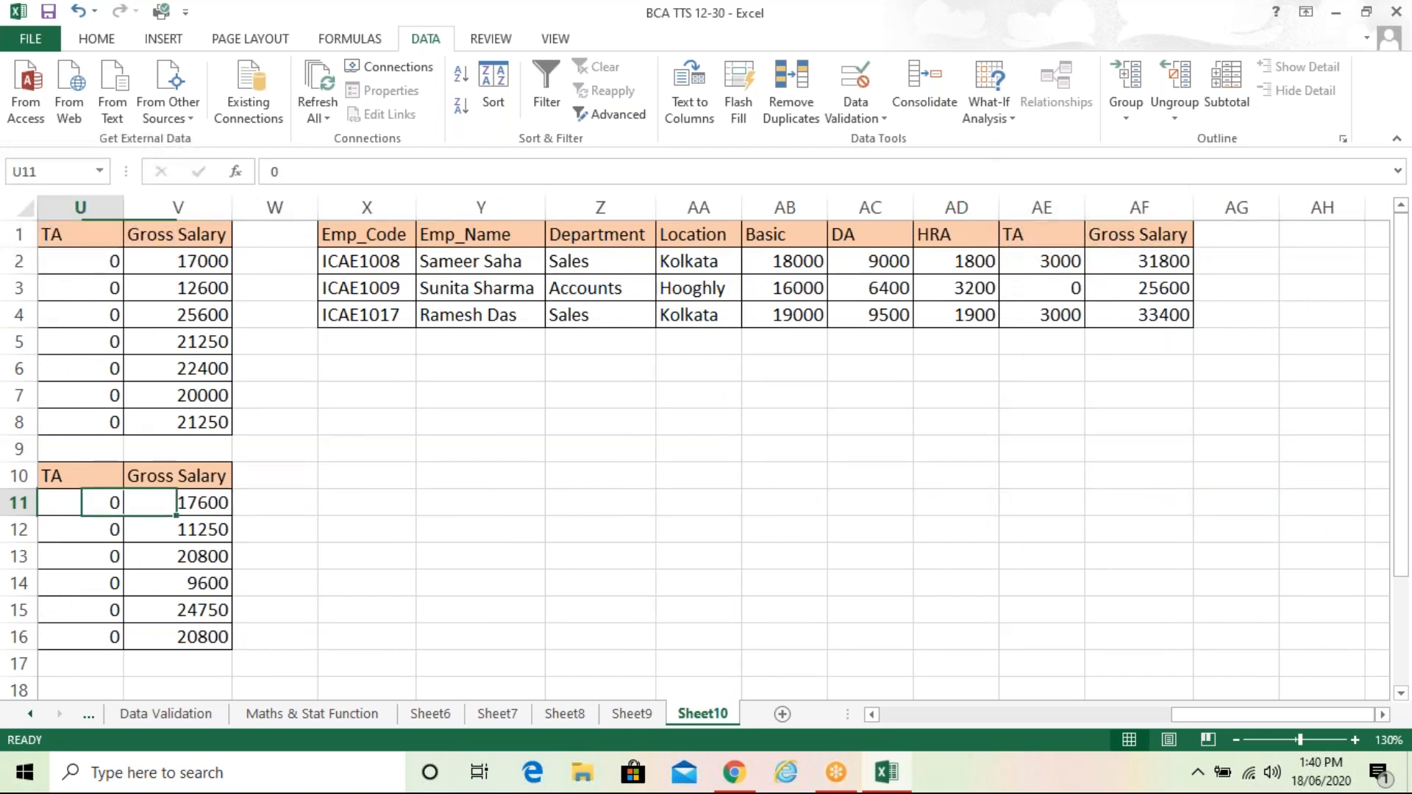
key(Left)
key(Left)
key(Left)
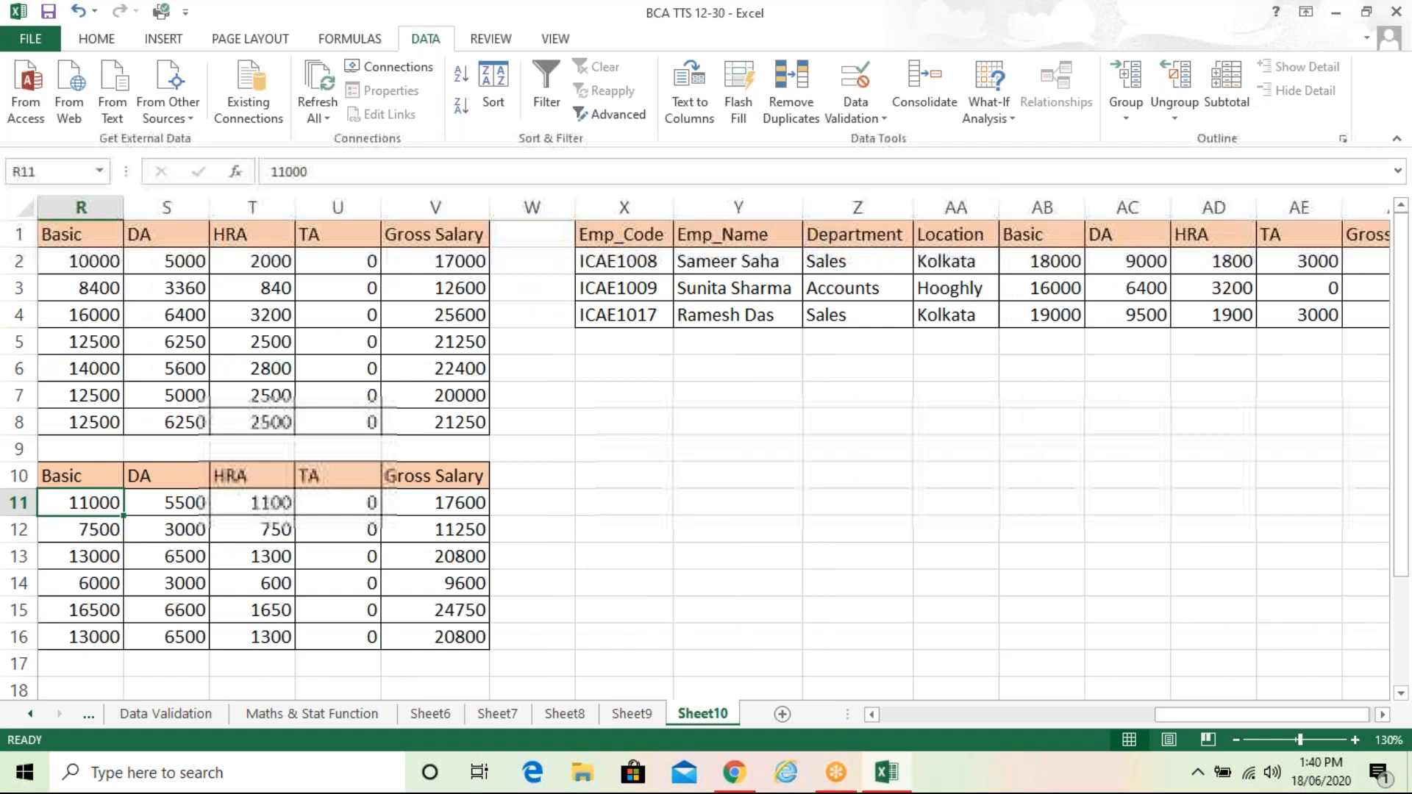
key(Home)
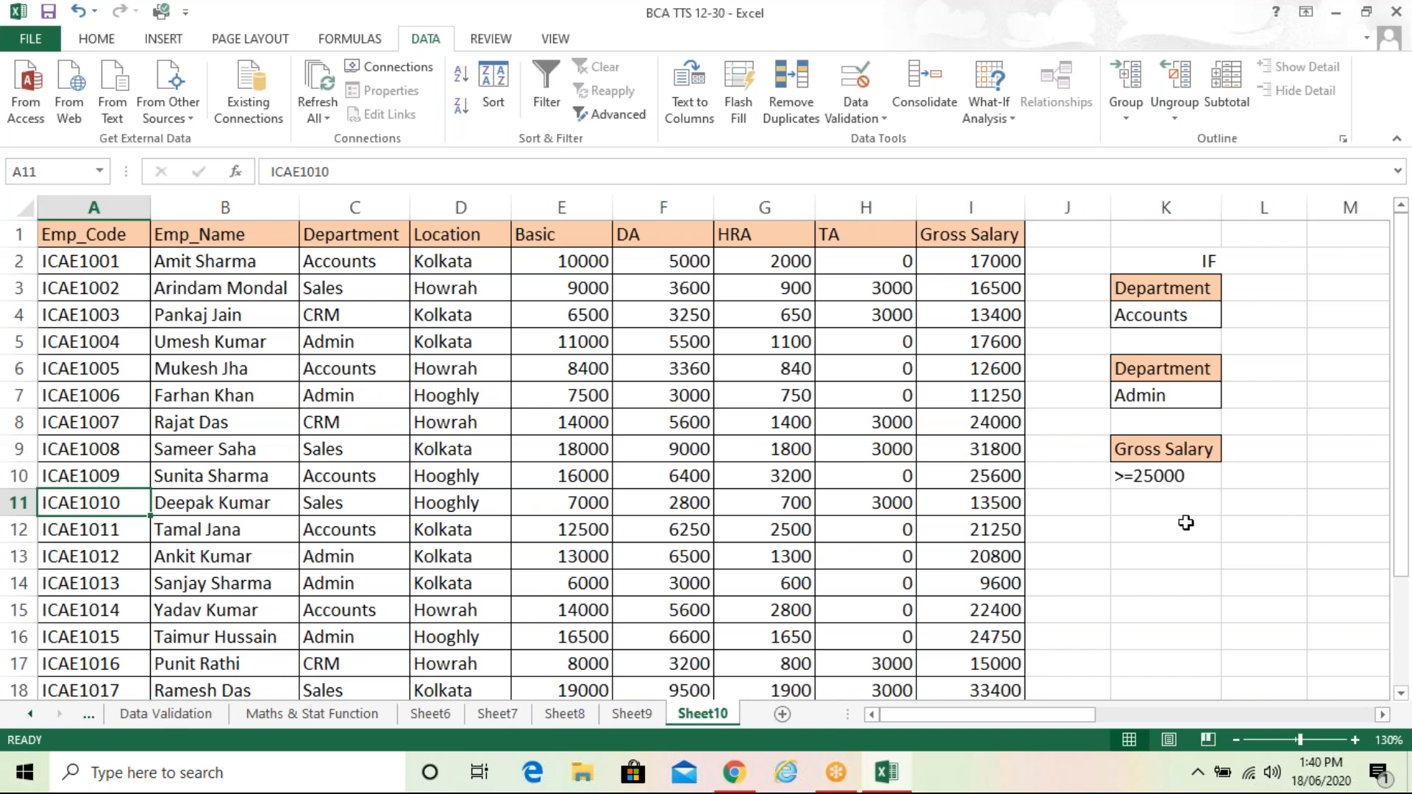
Merge and center K12:L12 and enter the heading AND in the merged cell
click(1186, 523)
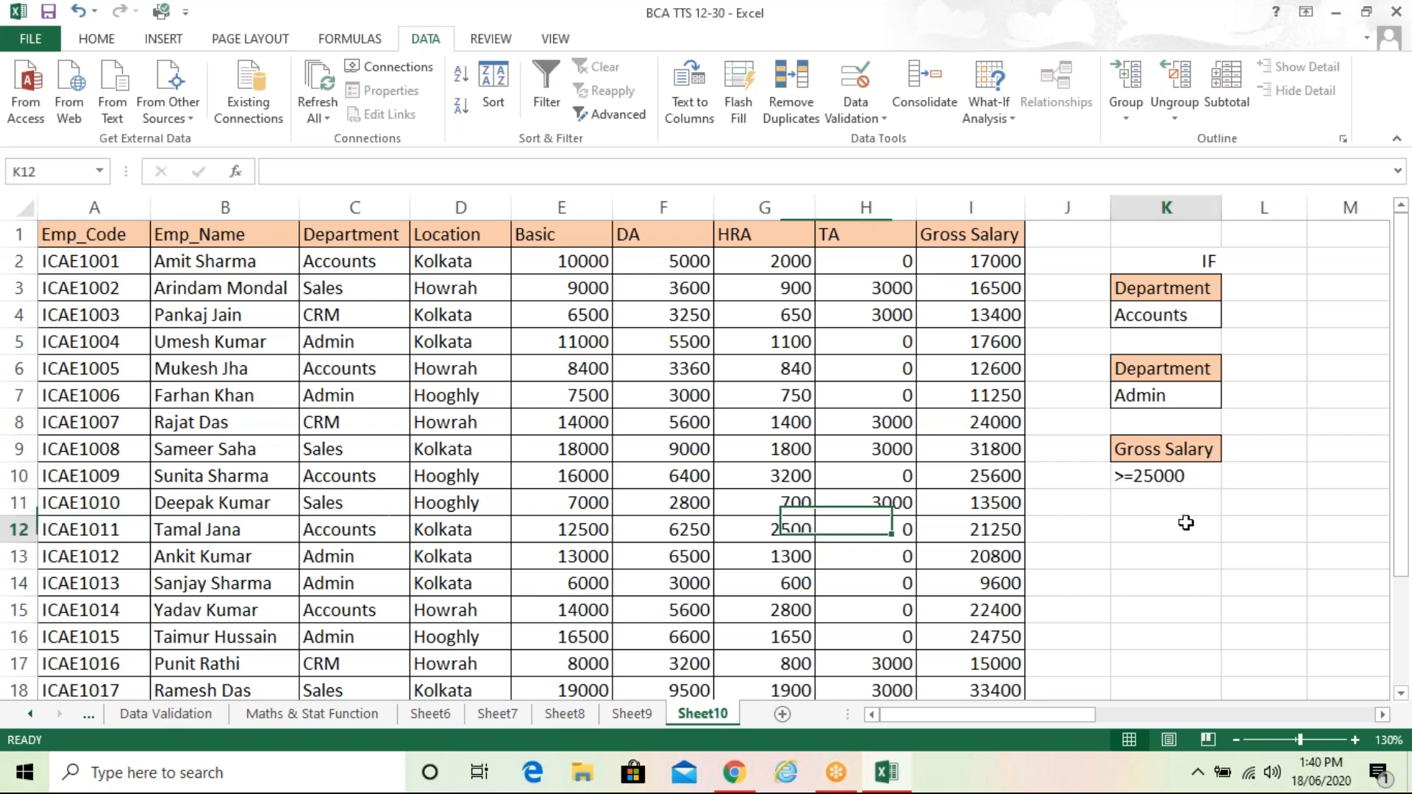
drag(1186, 523, 1262, 528)
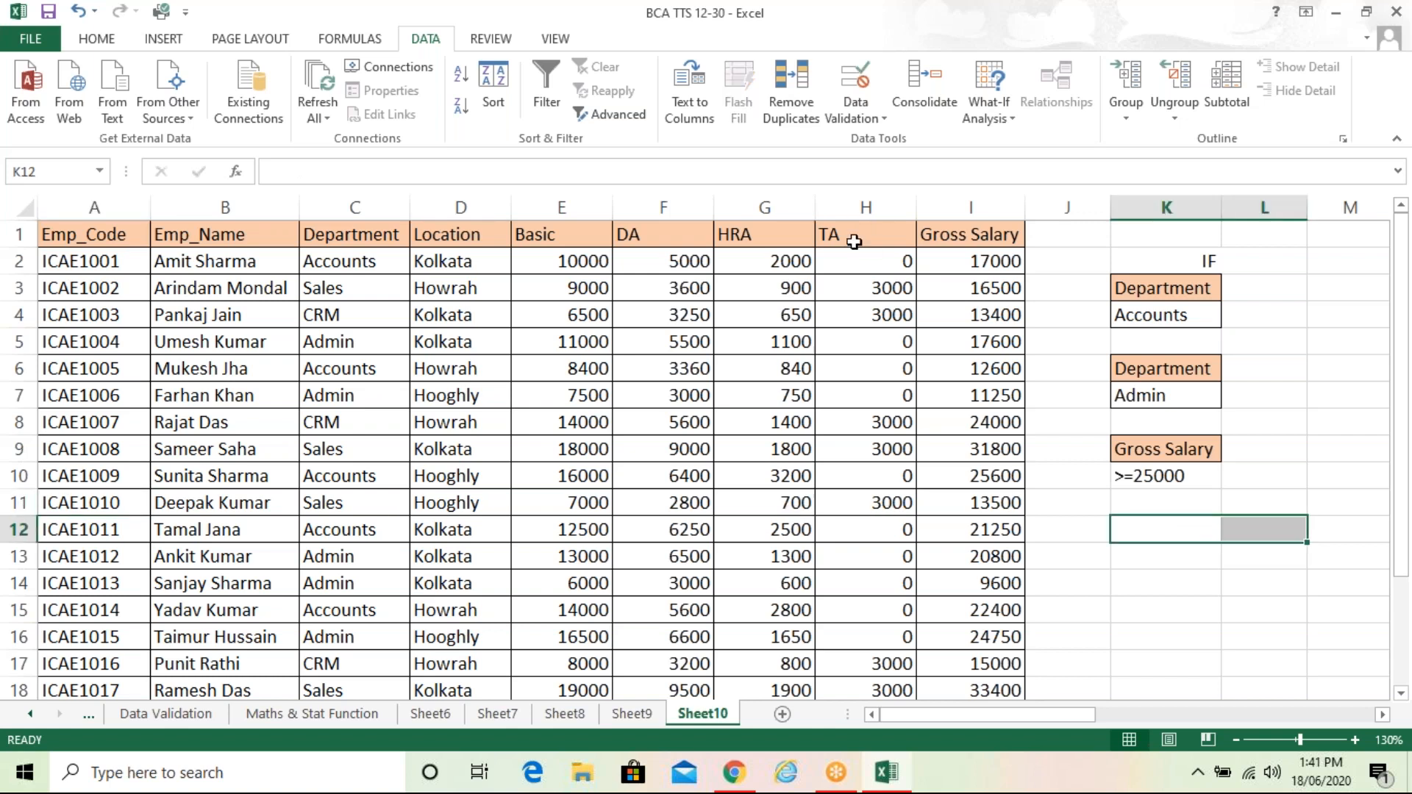
click(94, 40)
click(587, 109)
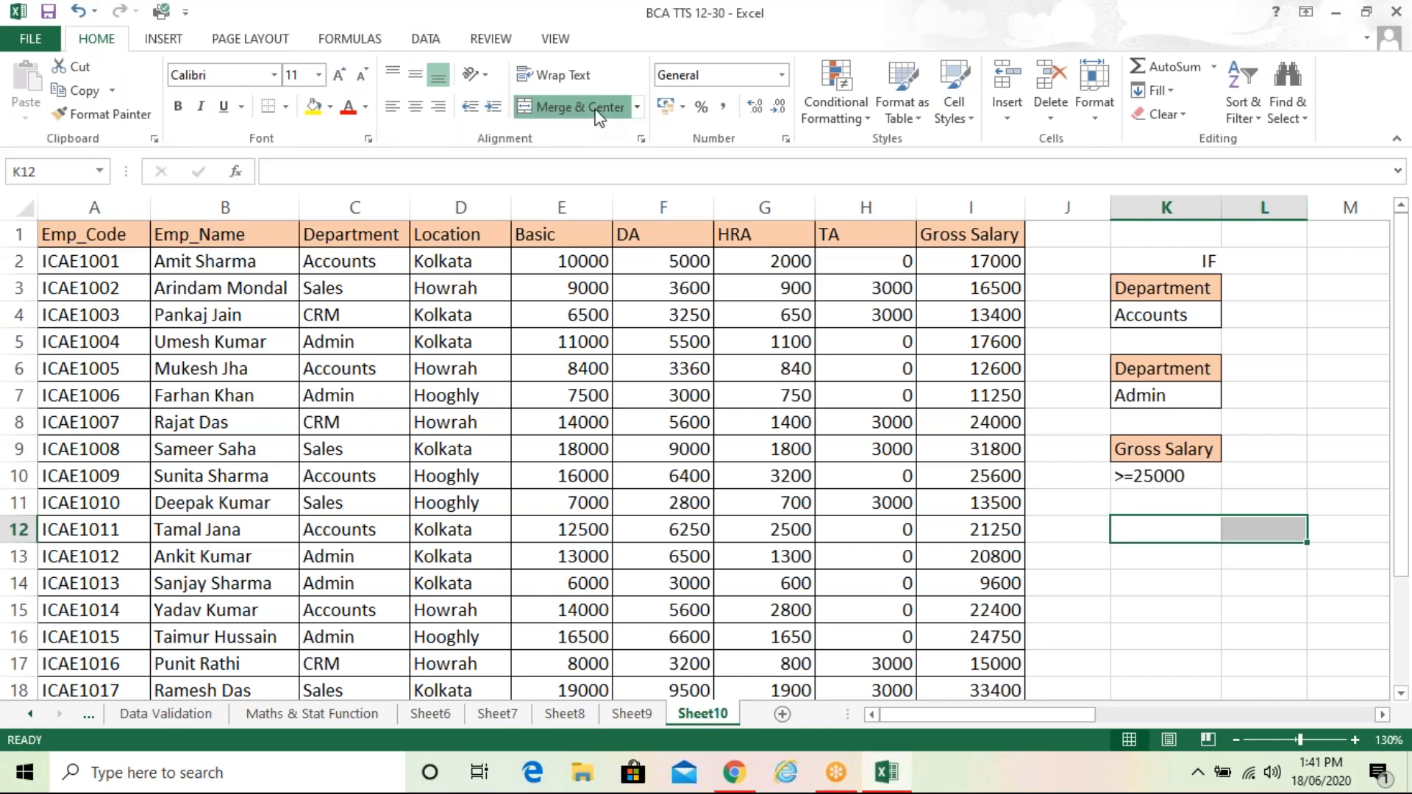
text(AND)
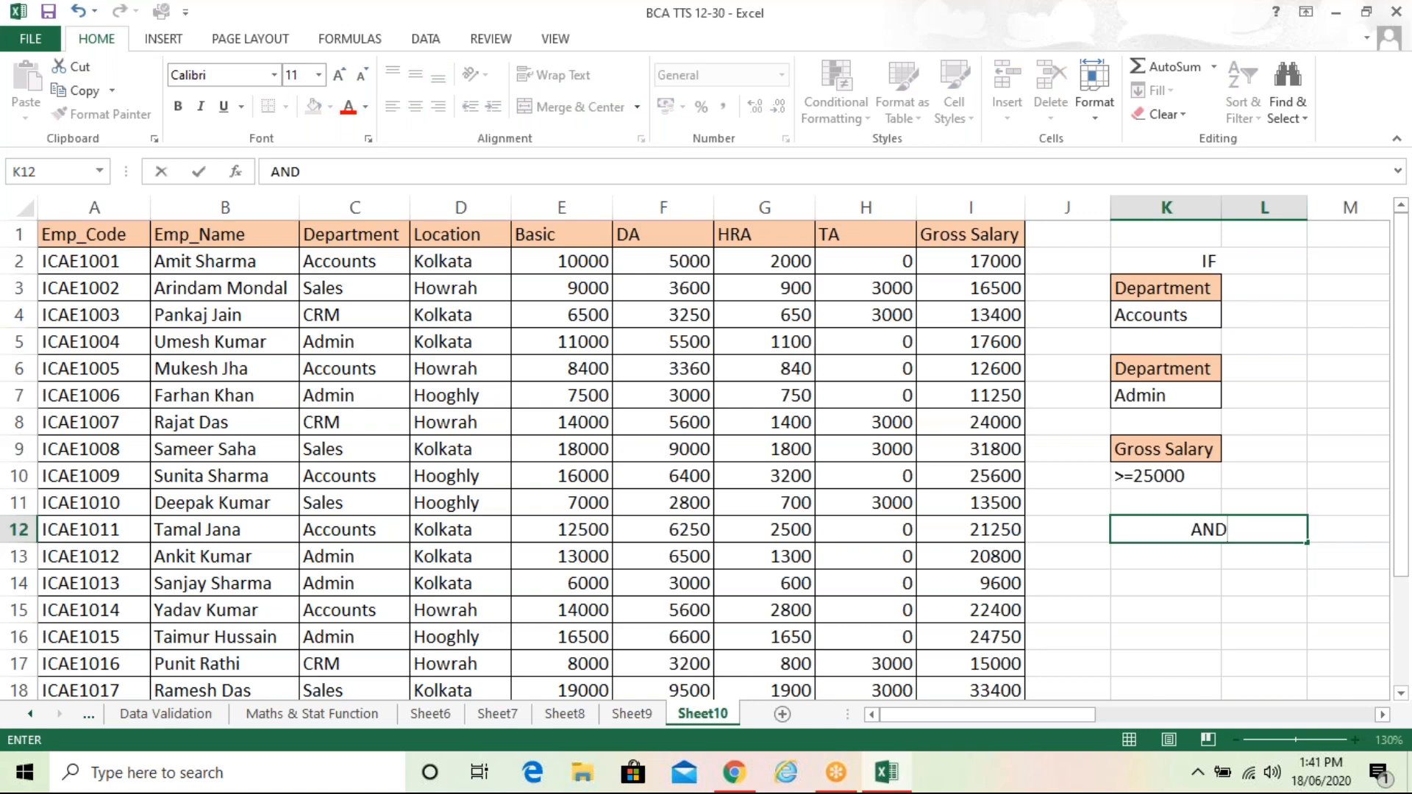
key(Return)
Copy the Department and Location headers from C1:D1 to K13:L13 below the AND heading
click(592, 375)
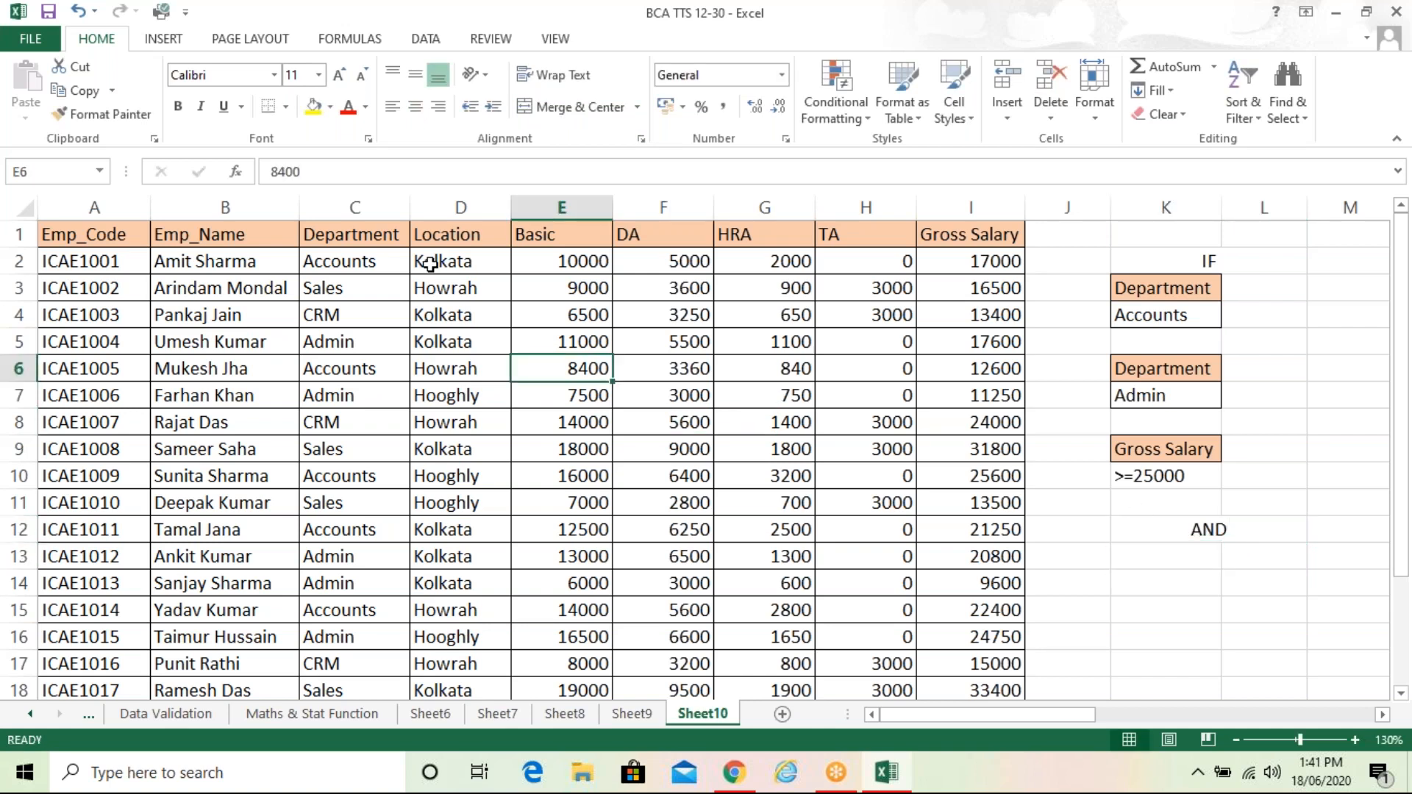
click(397, 238)
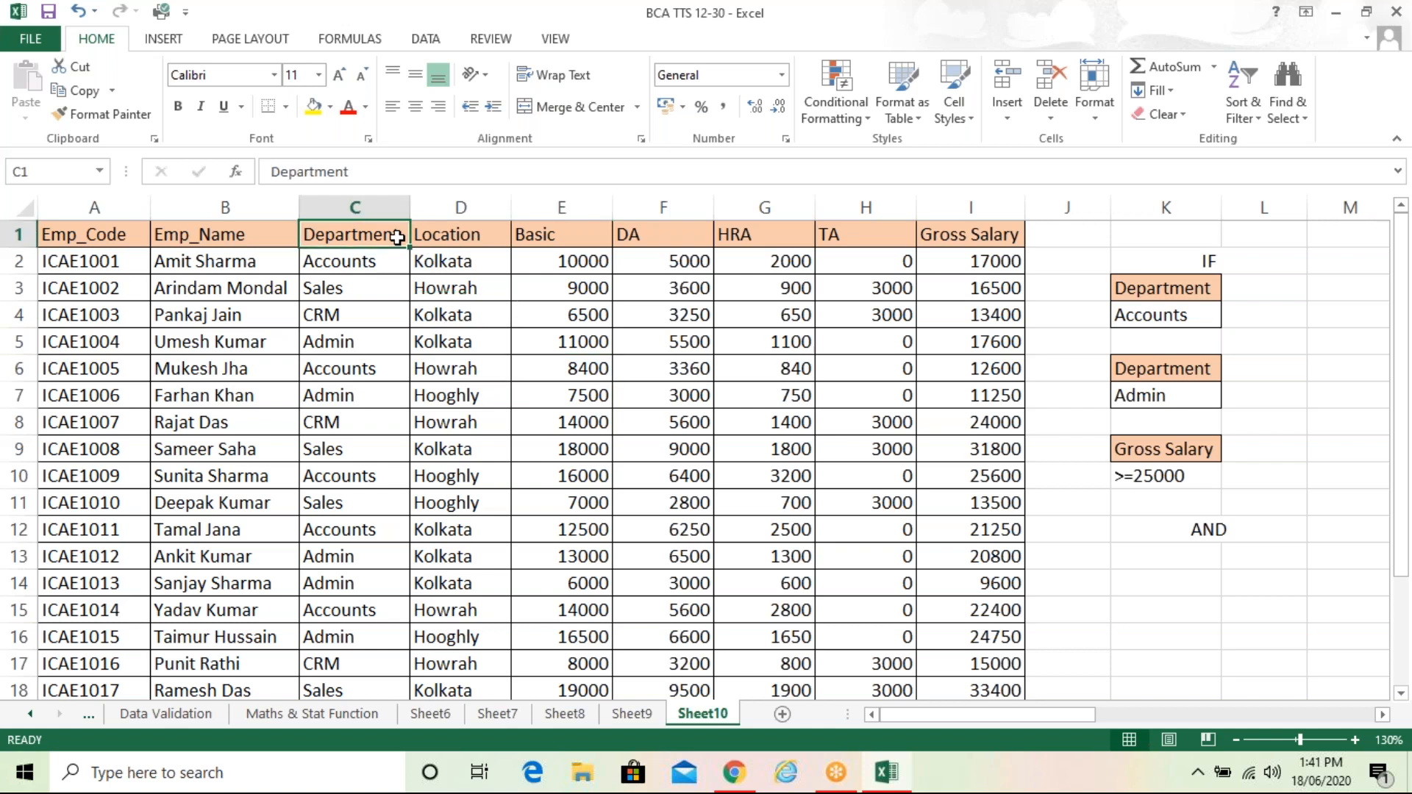
key(shift+Right)
key(ctrl+c)
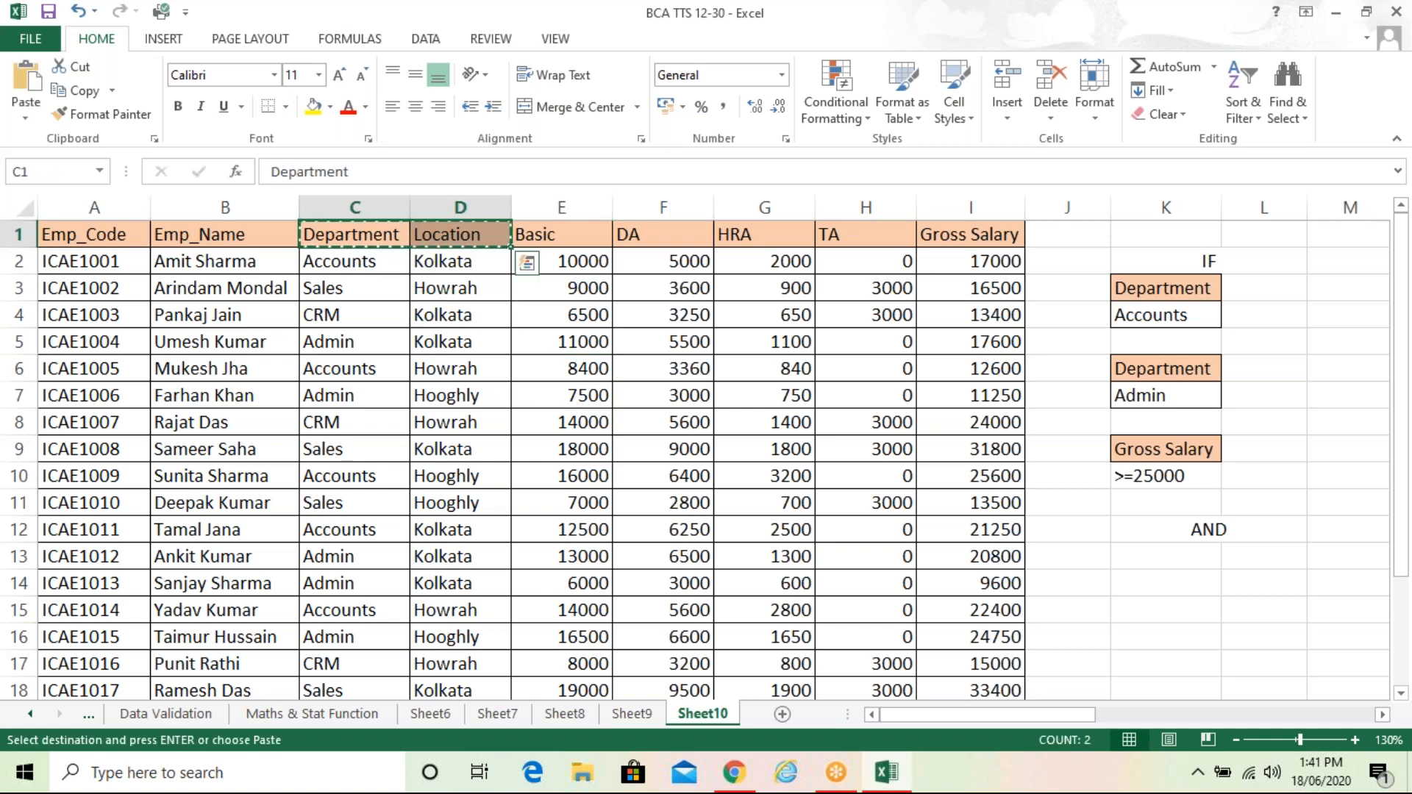
click(1143, 555)
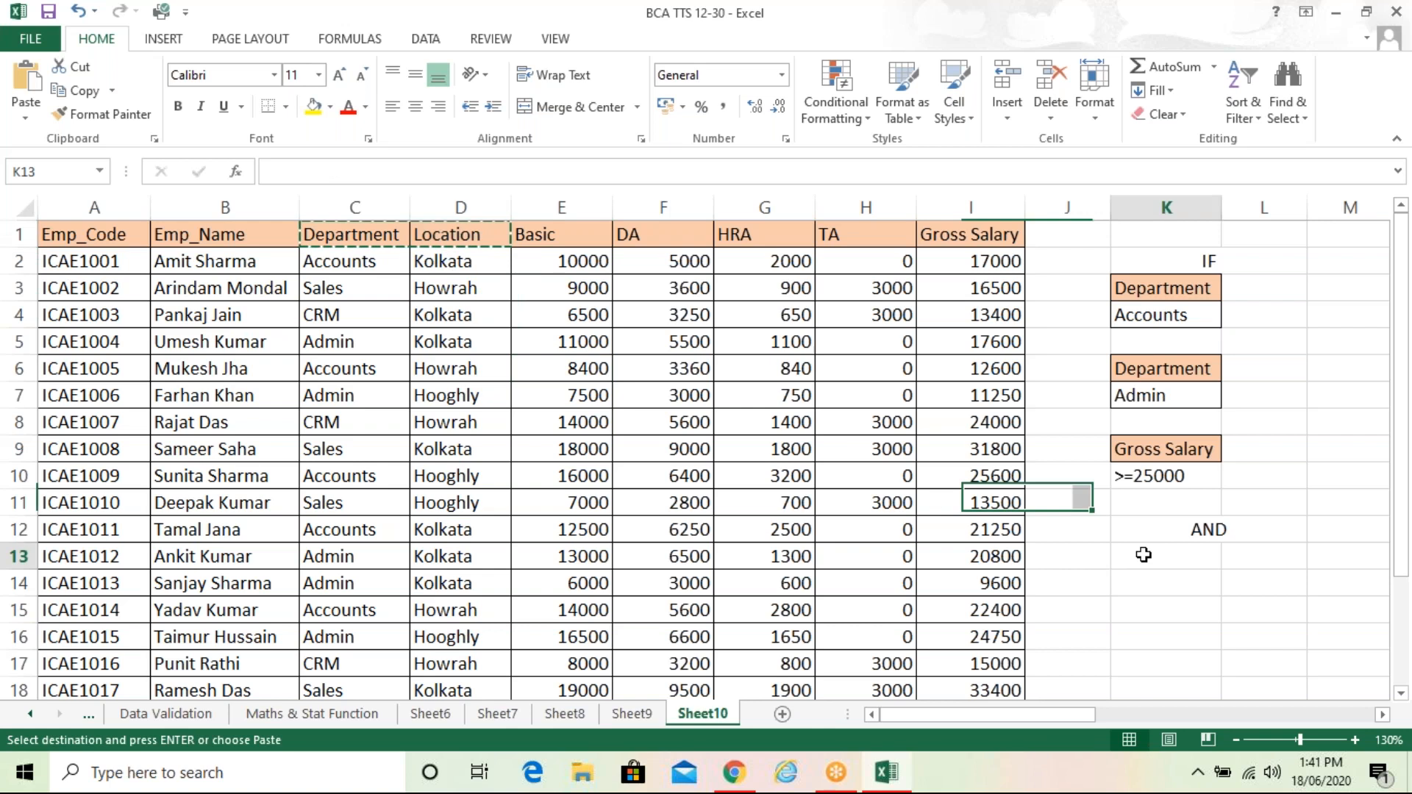
key(Return)
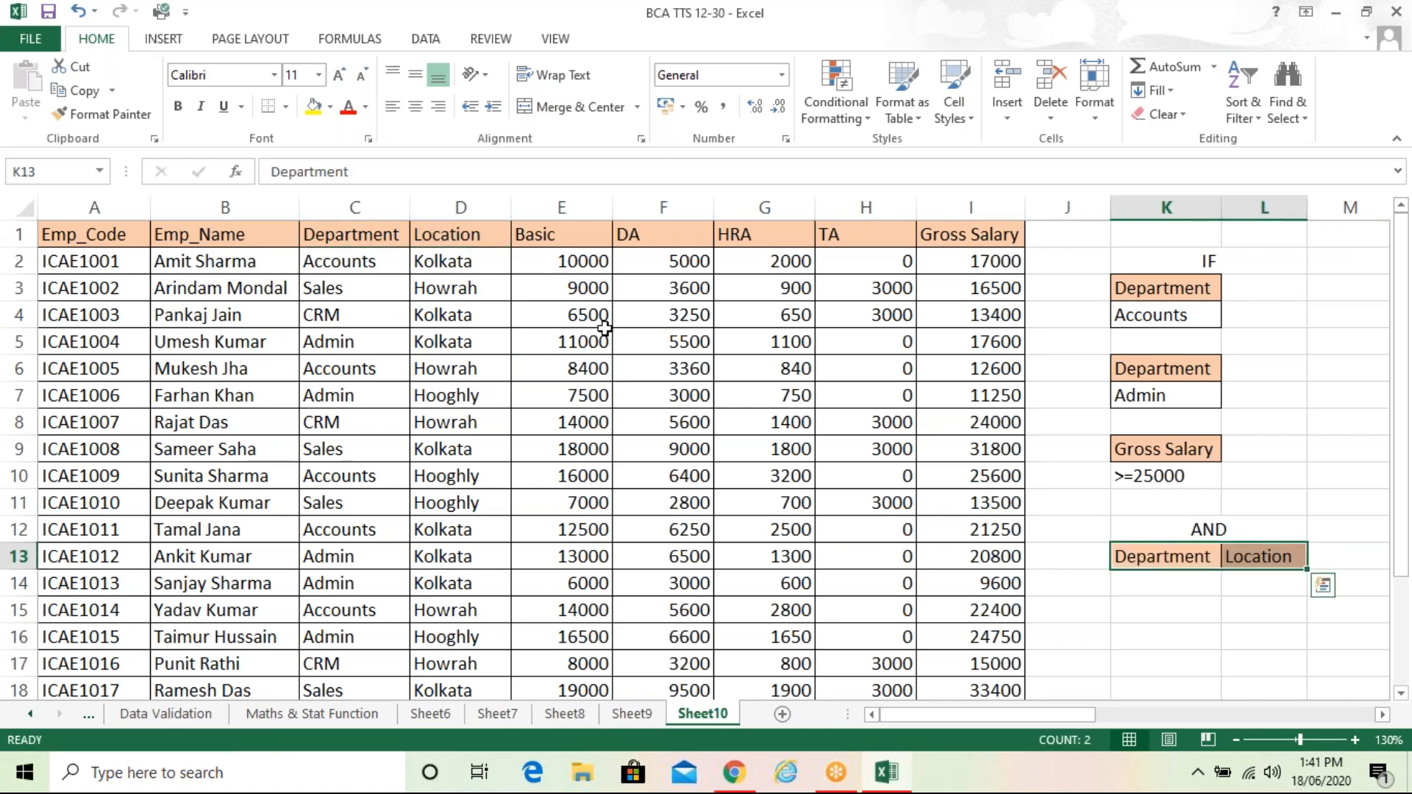
Try to copy Sales in C3 and Kolkata in D2 together as a multiple selection
click(381, 287)
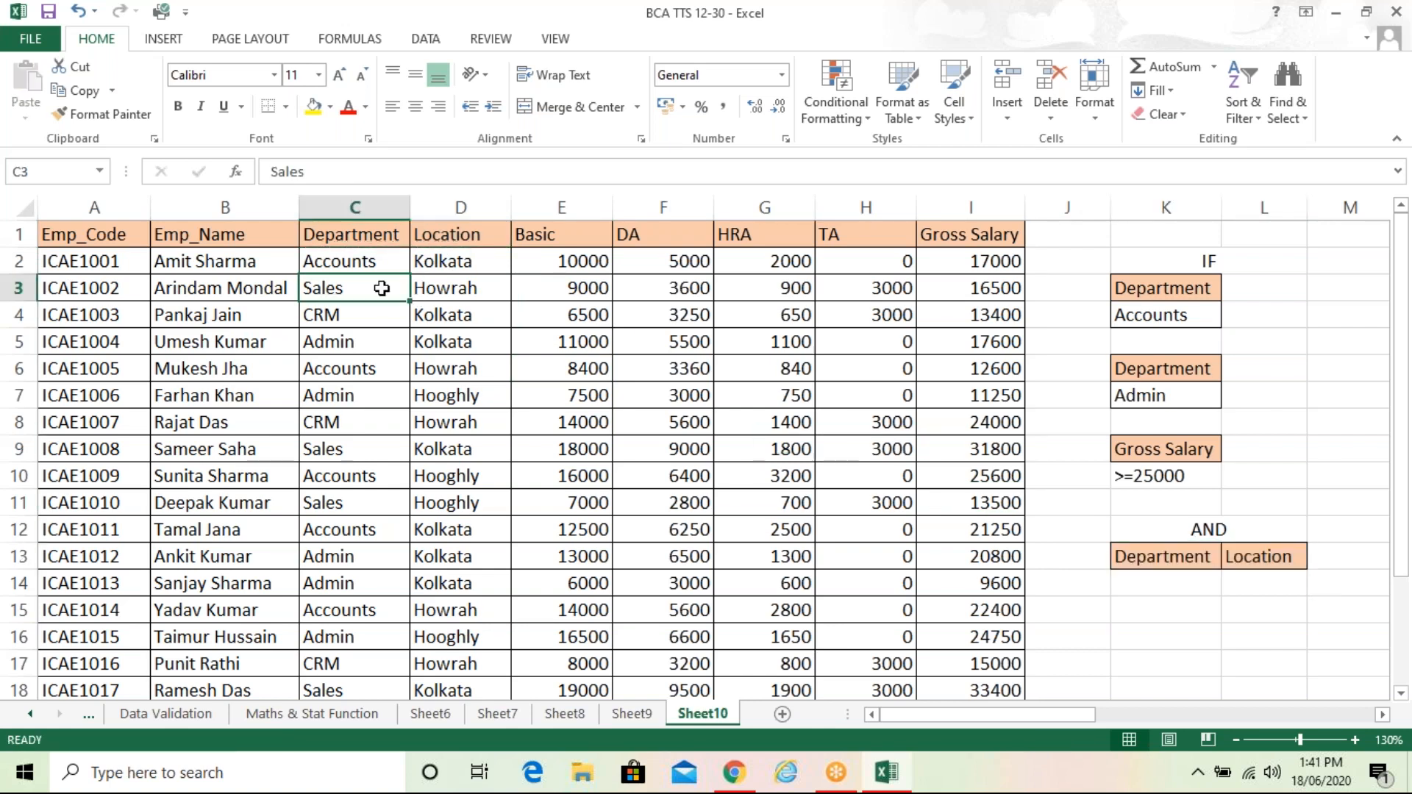
ctrl+click(446, 262)
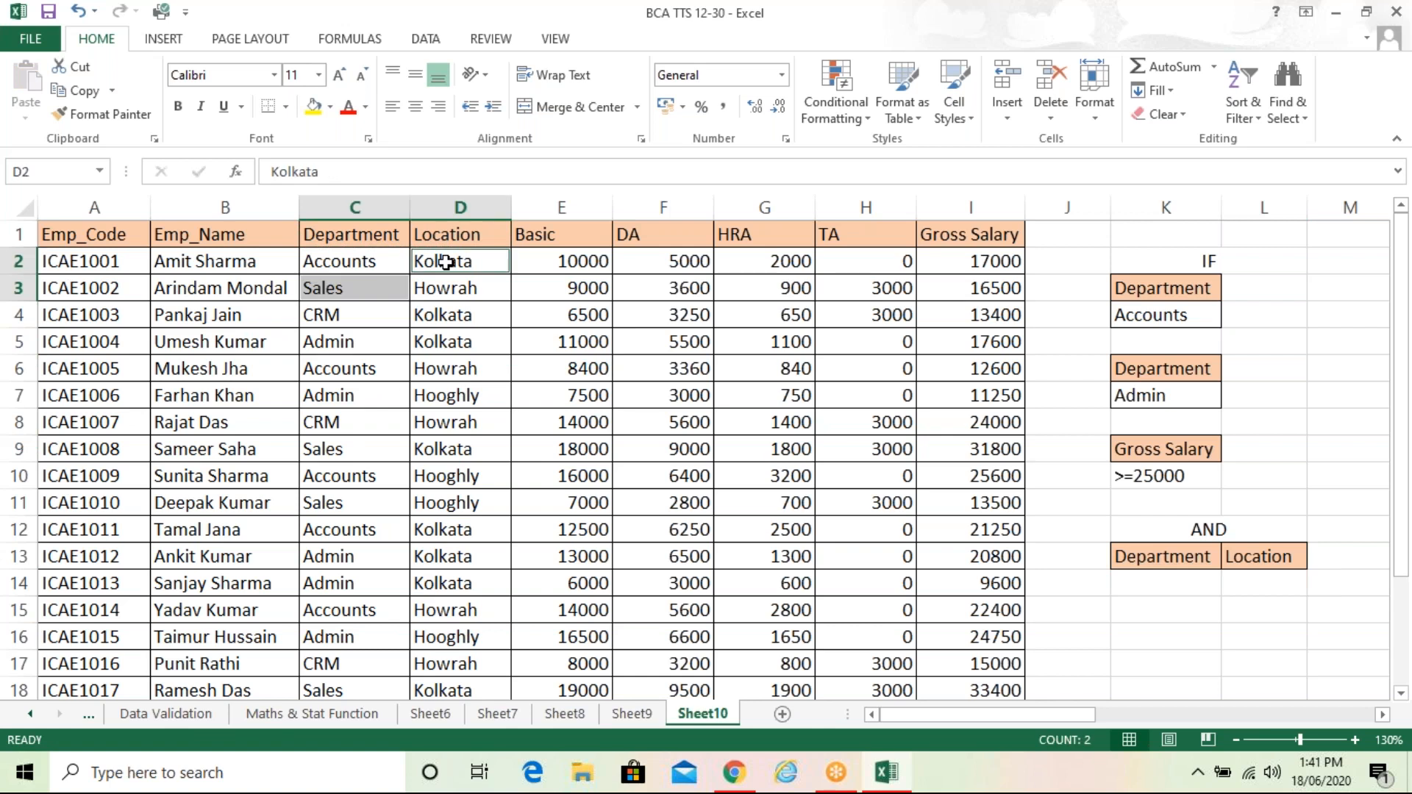
key(ctrl+c)
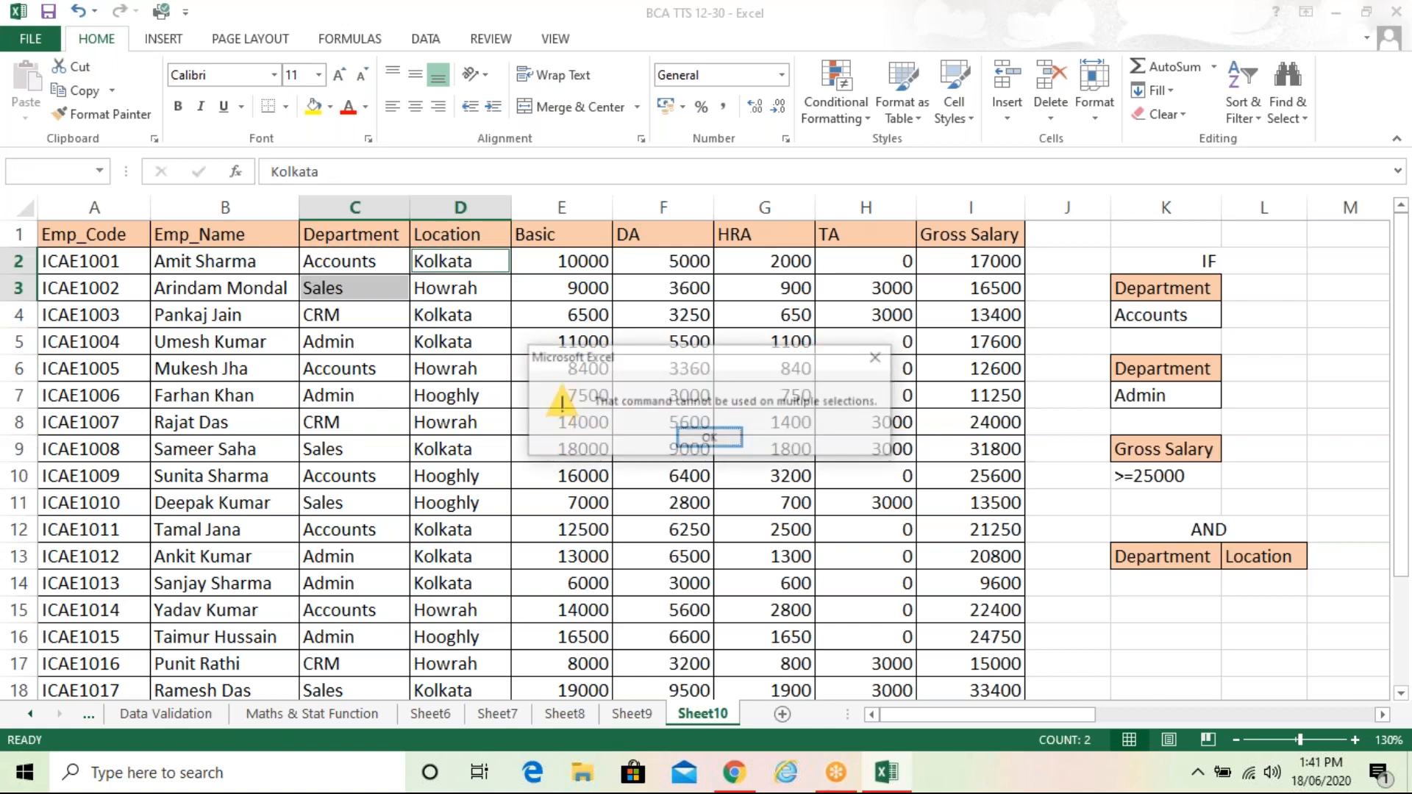
click(739, 439)
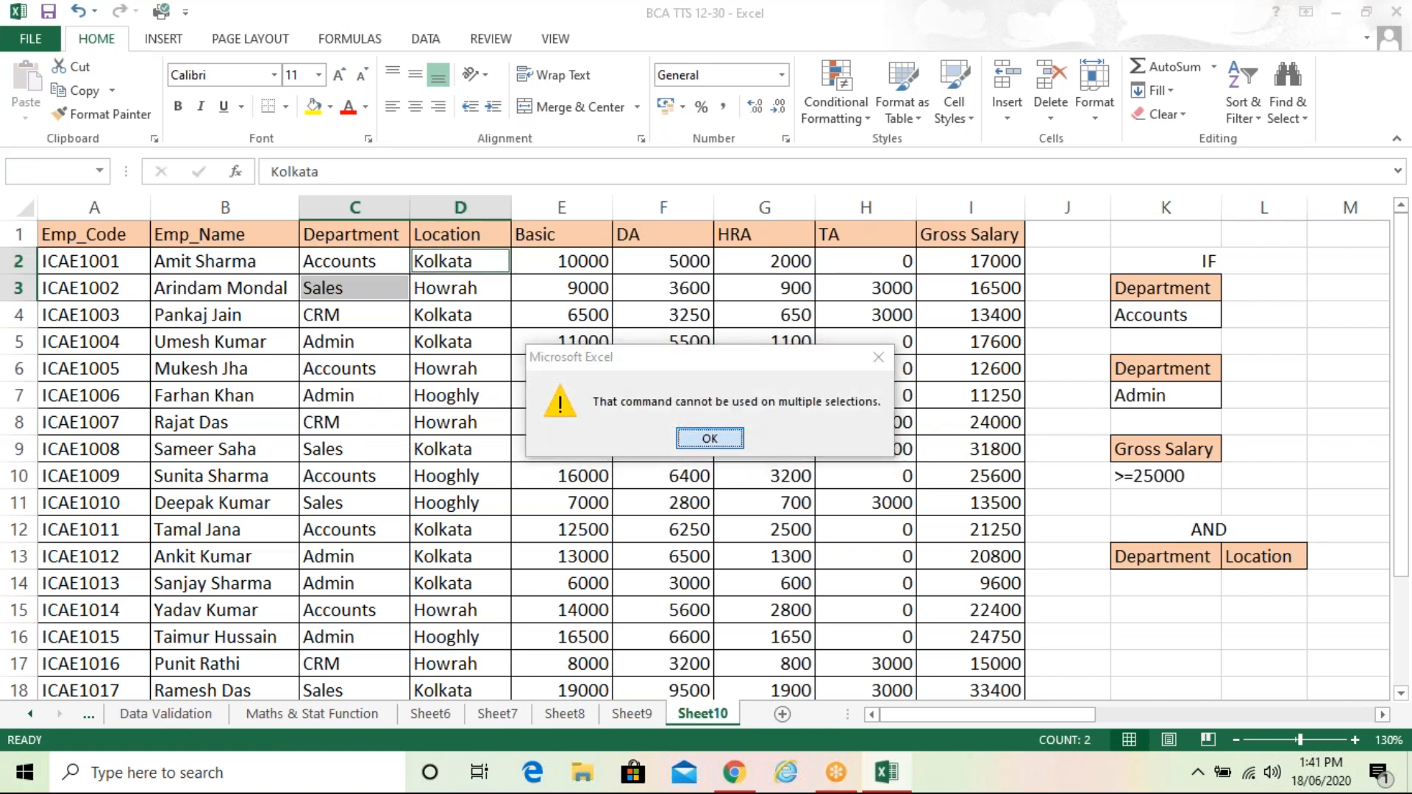
Copy Sales from C3 to K14 and Kolkata from D2 to L14 as the criteria values
click(400, 290)
key(ctrl+c)
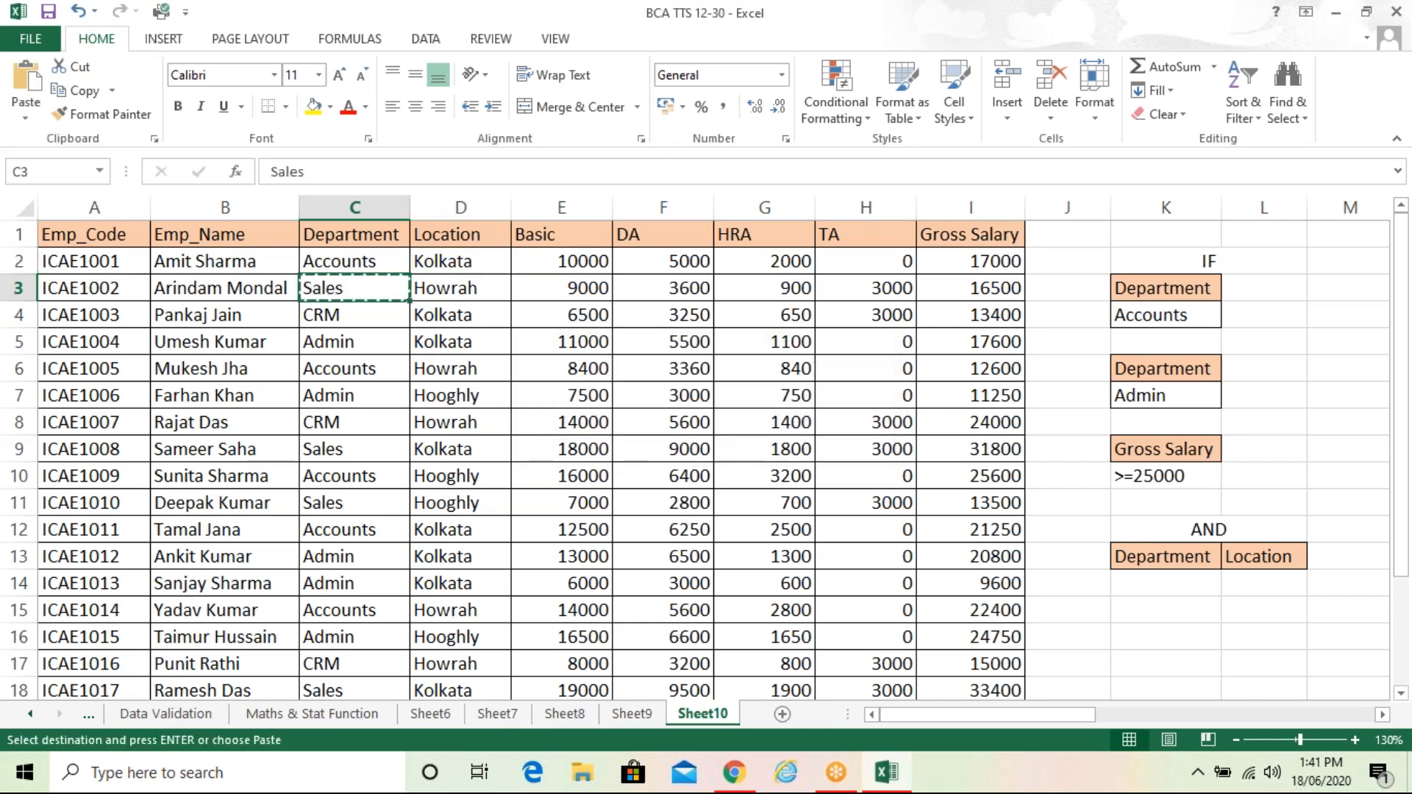
click(1200, 585)
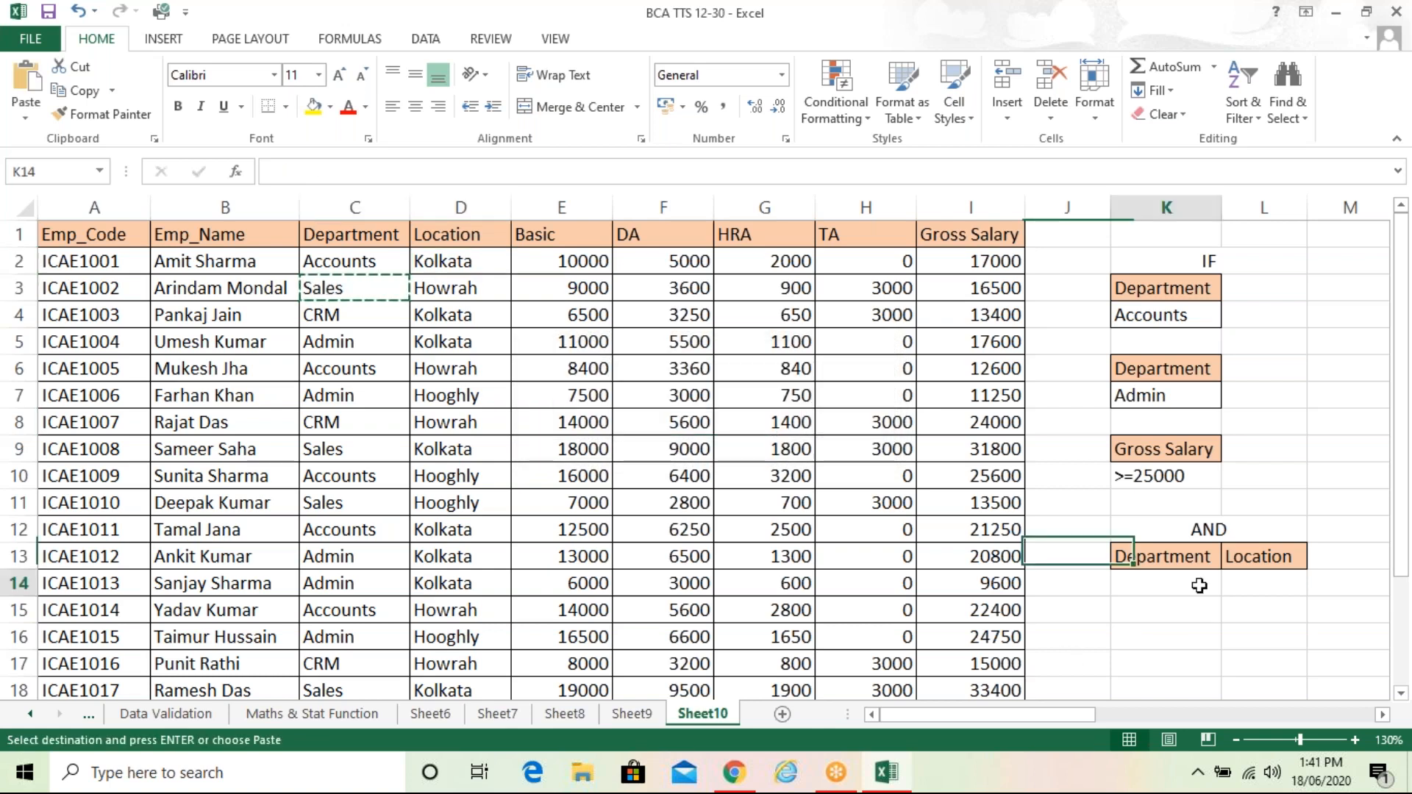
key(Return)
click(500, 267)
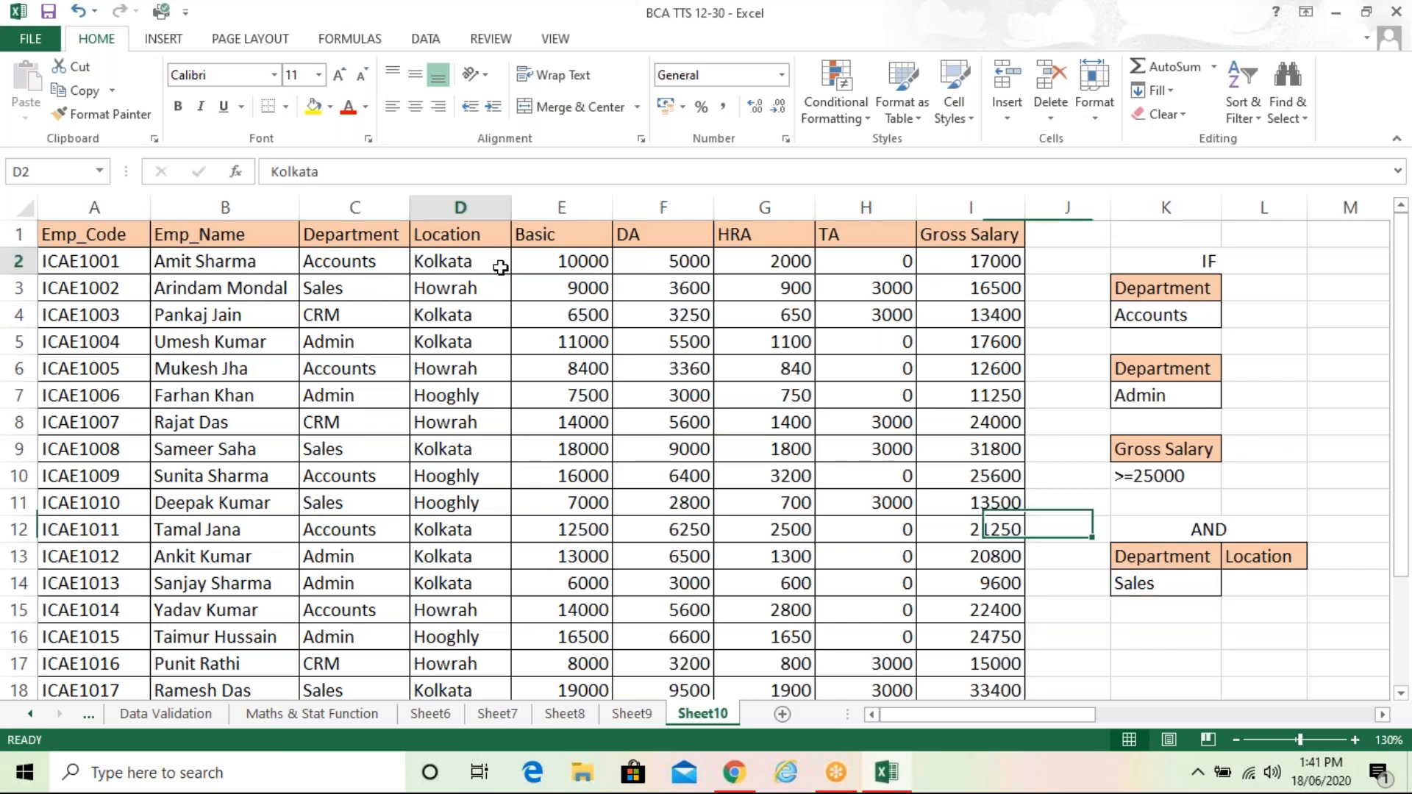
key(ctrl+c)
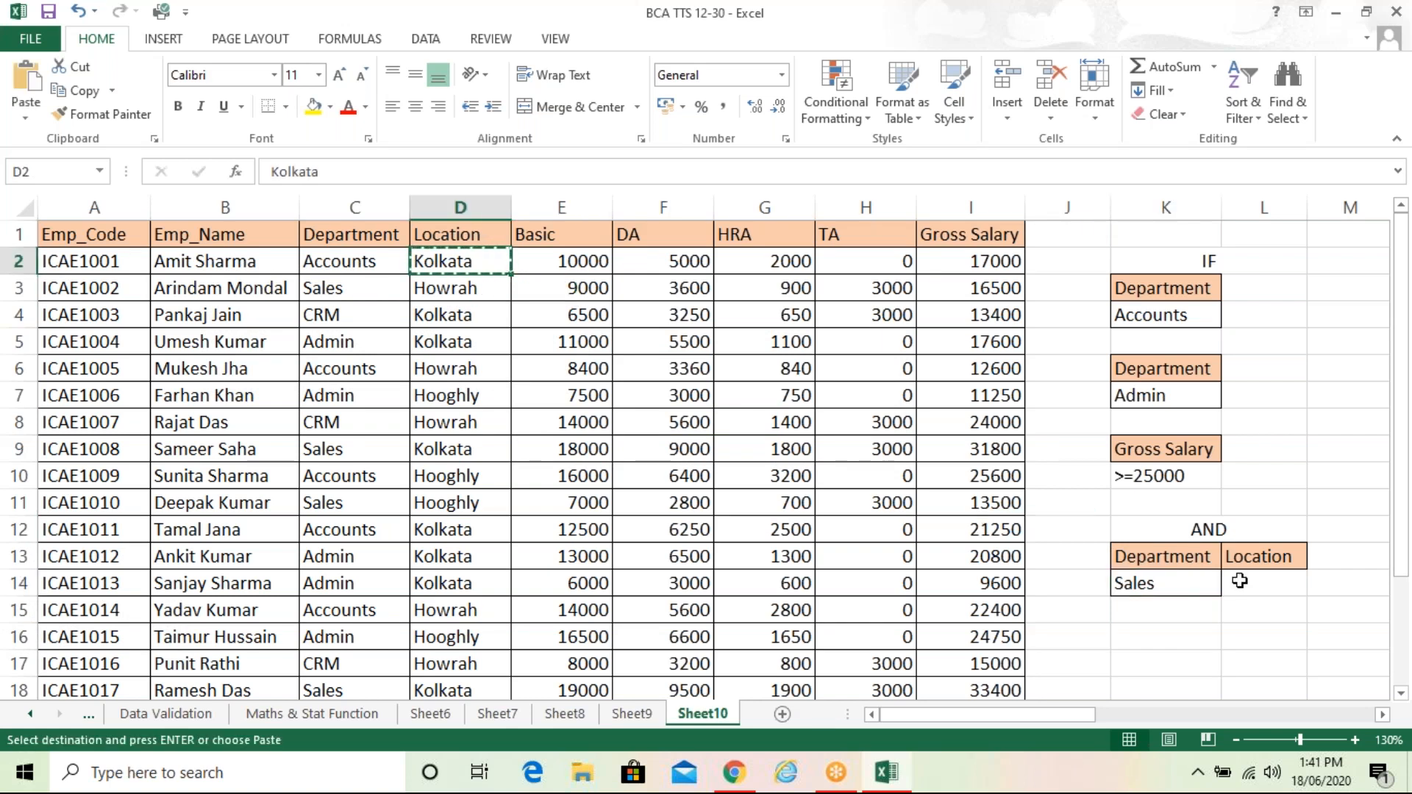
click(1266, 590)
key(Return)
click(1157, 583)
click(866, 637)
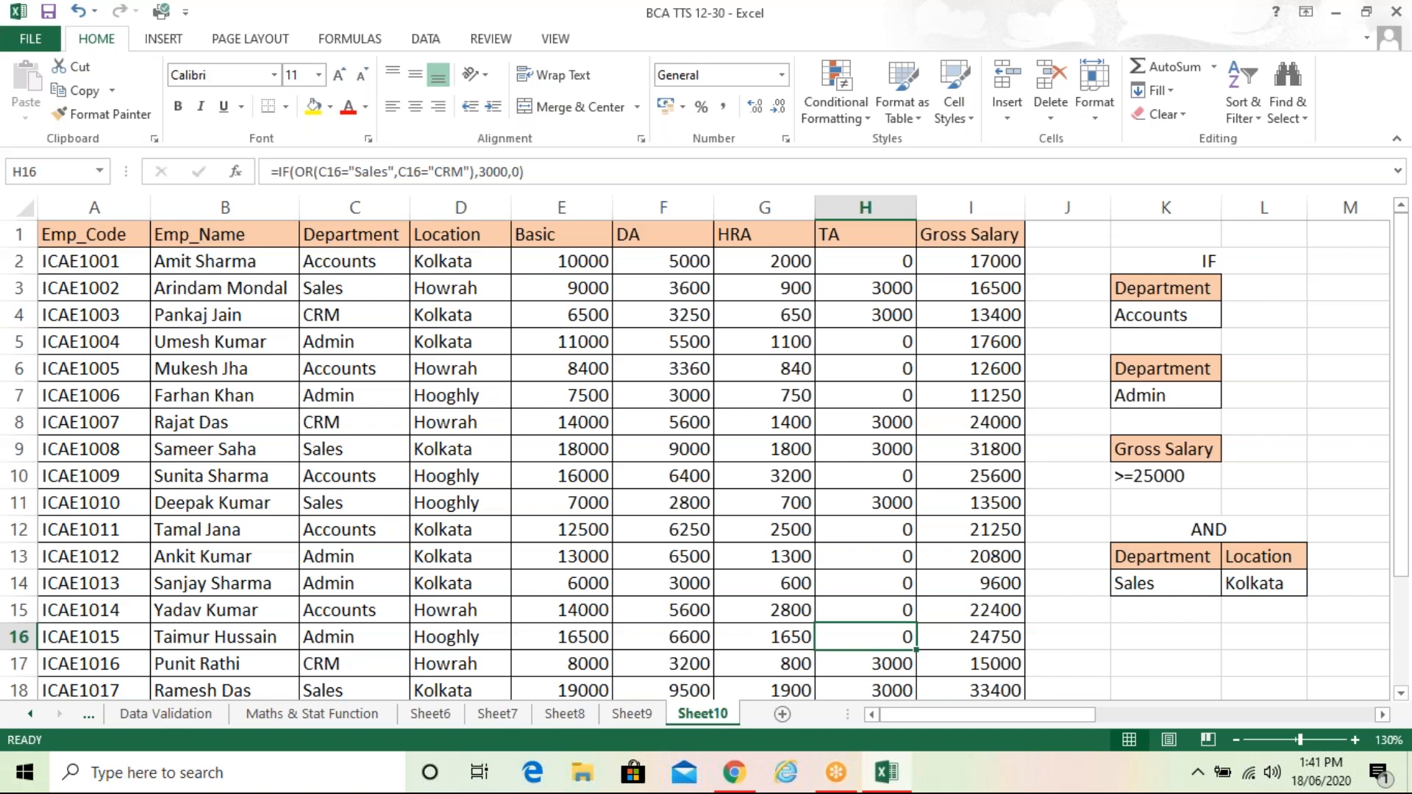
Start an Advanced Filter on the salary table that copies to another location, with K13:L14 as the criteria range
click(676, 376)
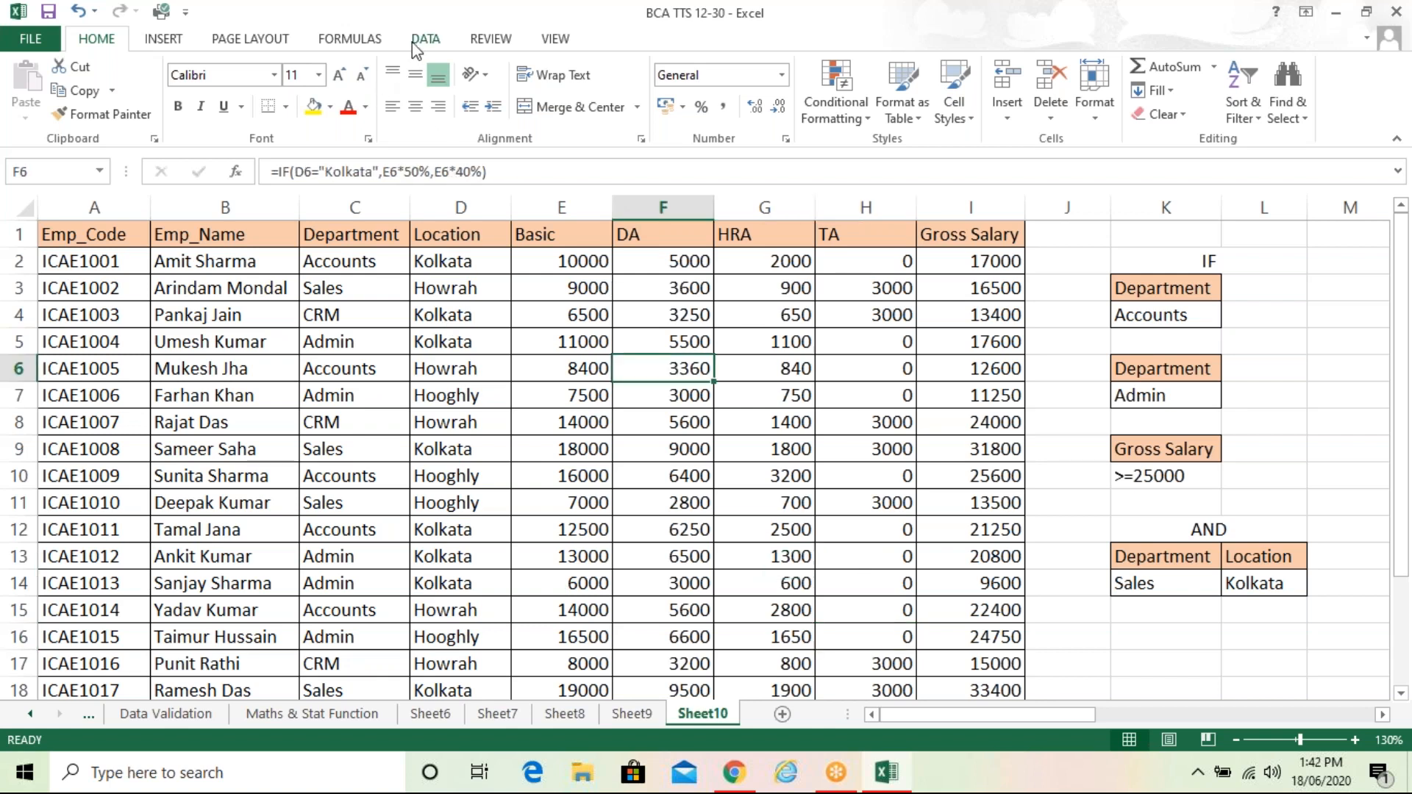
click(419, 42)
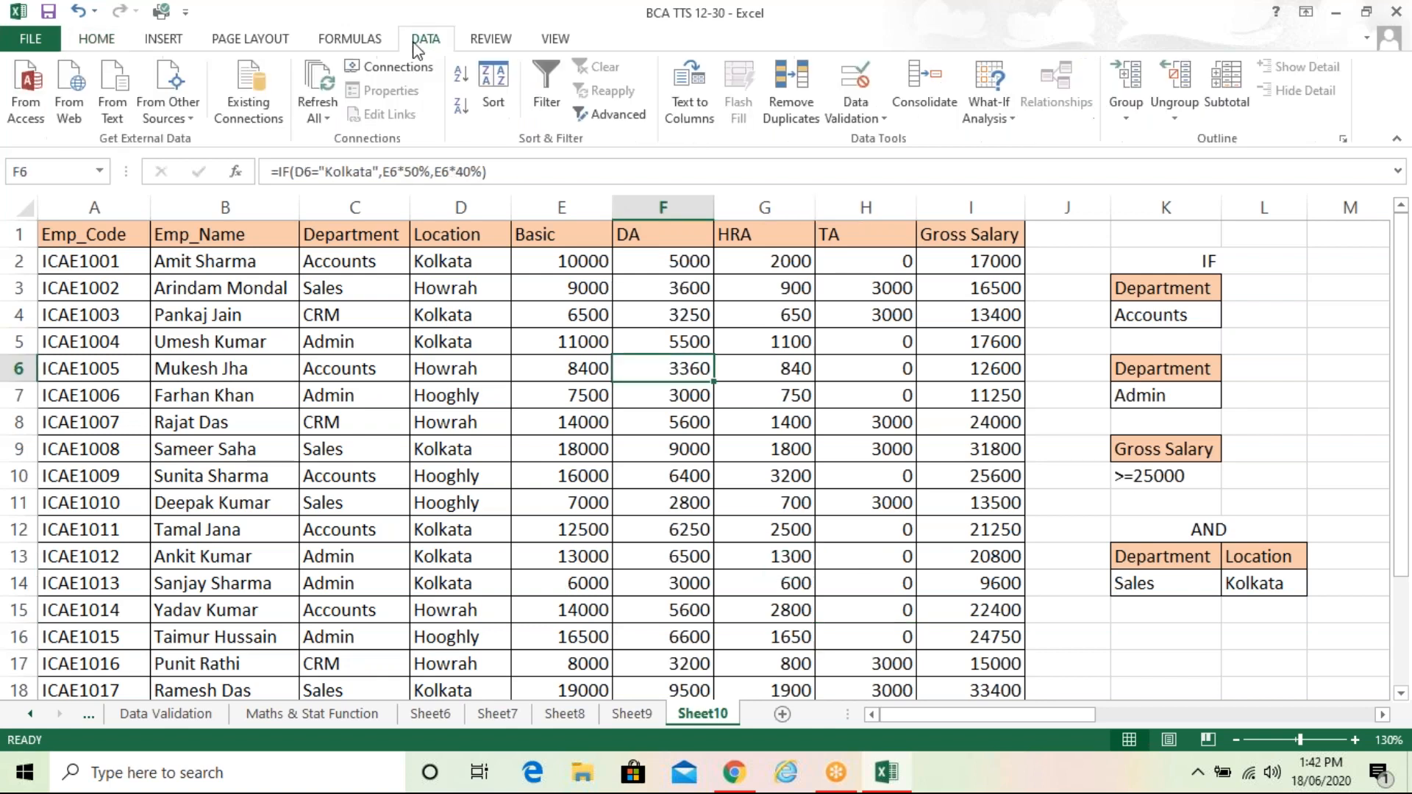
click(618, 114)
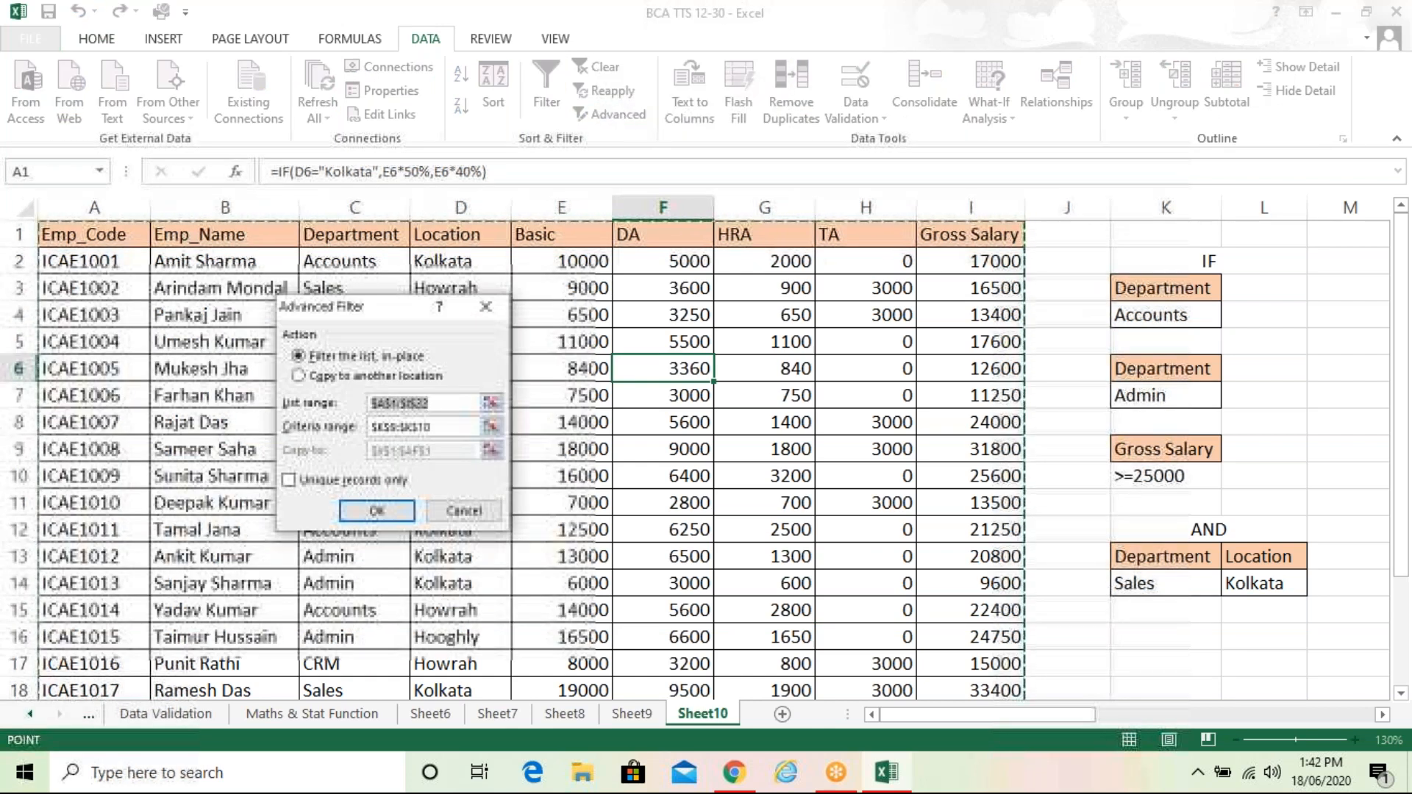
click(299, 375)
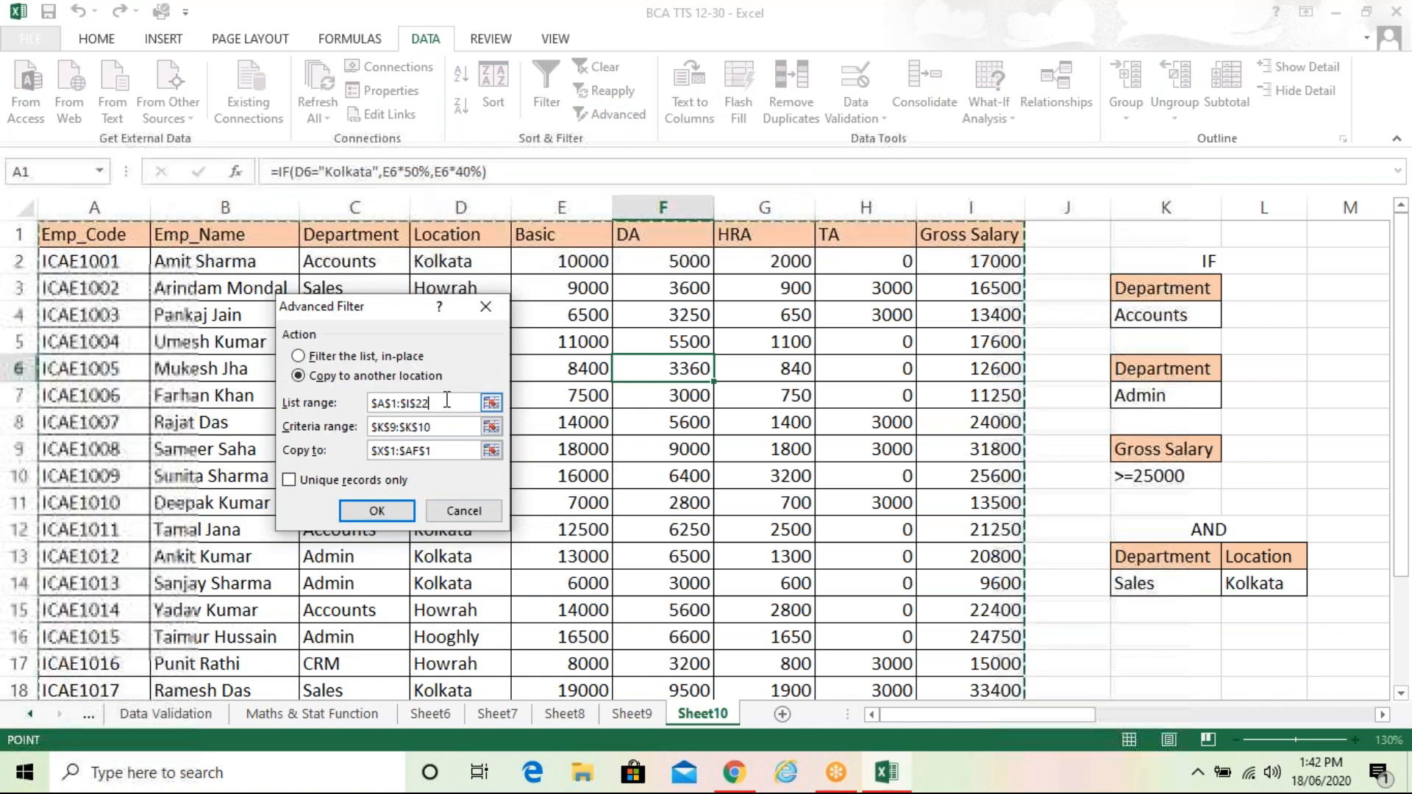
click(452, 426)
key(BackSpace)
key(BackSpace)
key(BackSpace)
key(BackSpace)
key(BackSpace)
key(BackSpace)
key(BackSpace)
key(BackSpace)
key(BackSpace)
key(BackSpace)
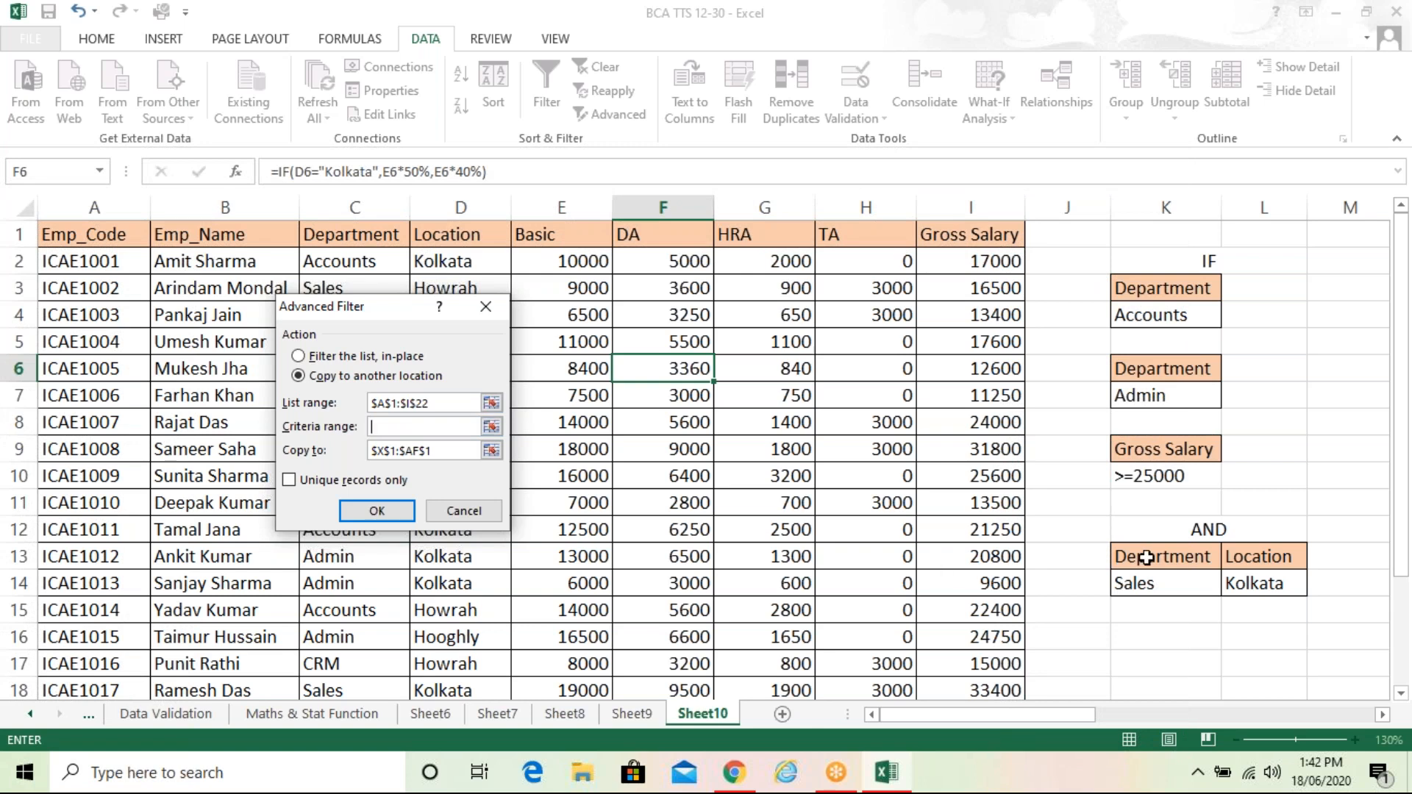
drag(1147, 557, 1147, 585)
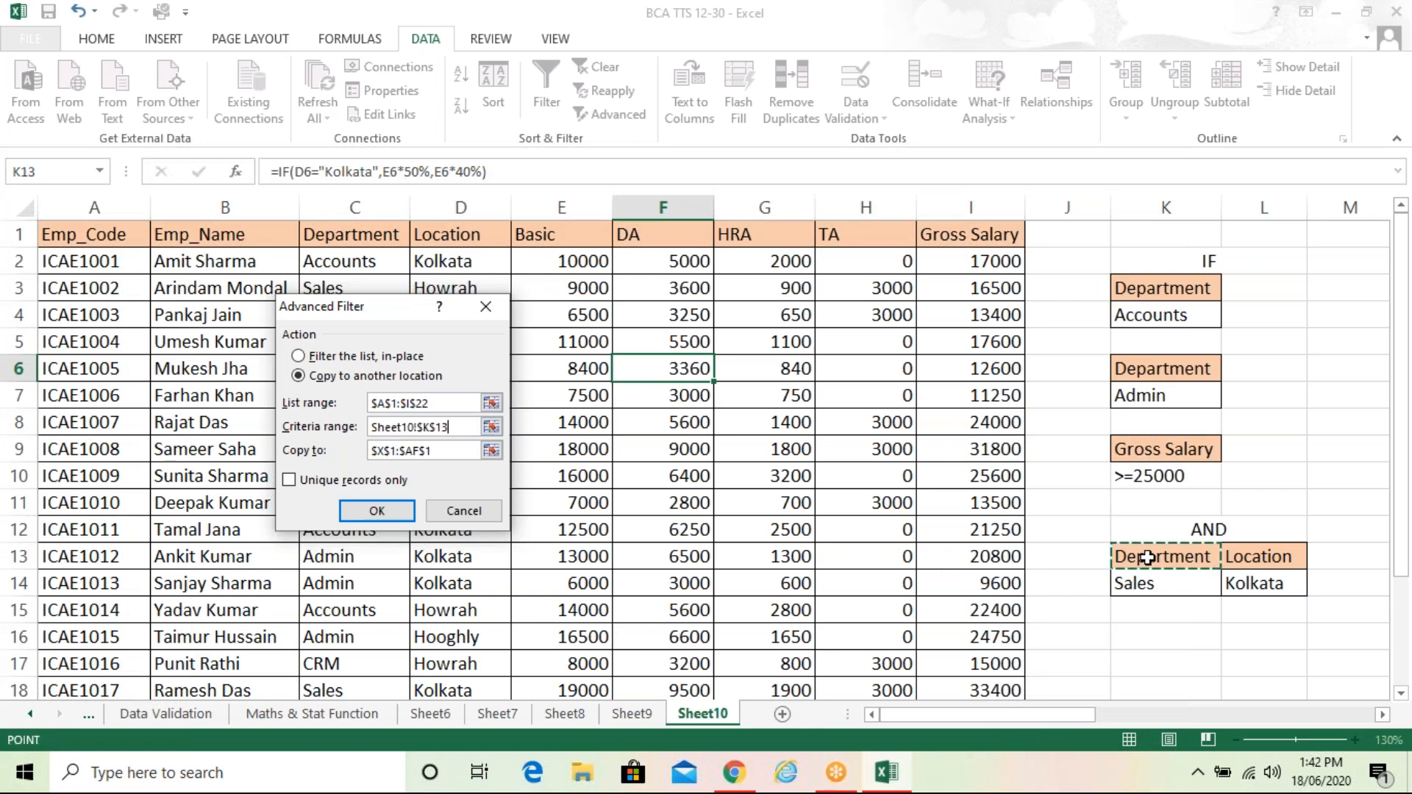
key(shift+Right)
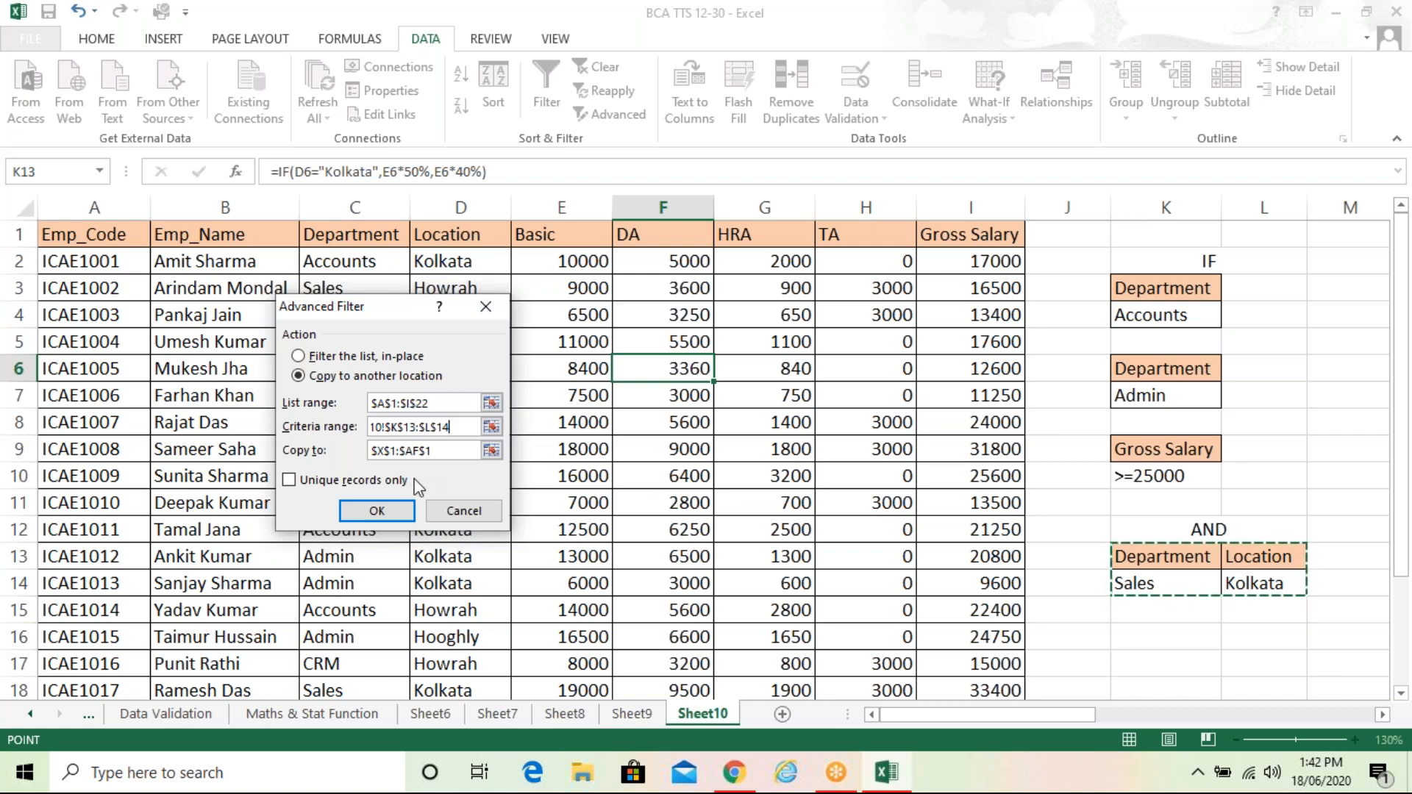
Set the Advanced Filter's copy destination to X6 and run it
key(BackSpace)
key(BackSpace)
key(BackSpace)
key(BackSpace)
key(BackSpace)
key(BackSpace)
key(BackSpace)
key(BackSpace)
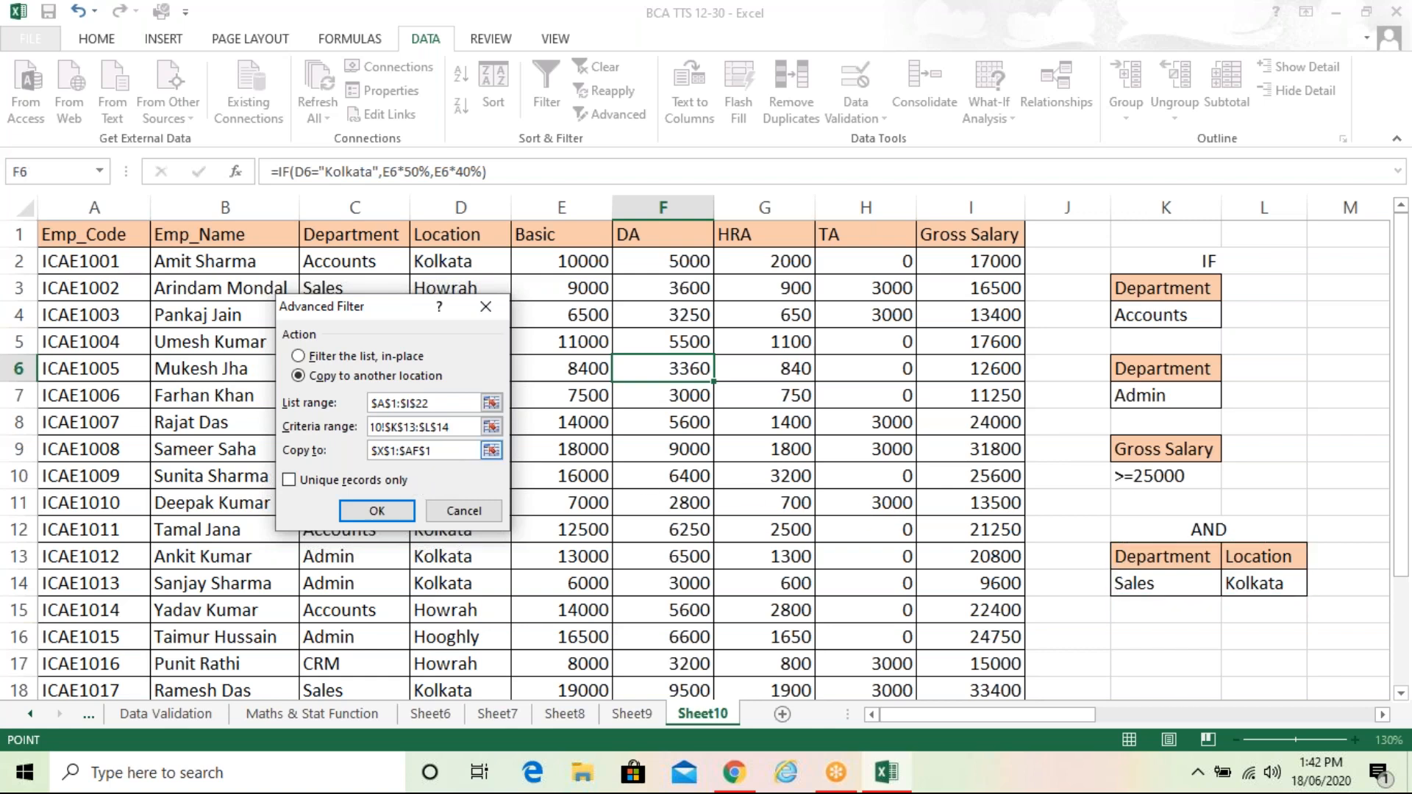
key(BackSpace)
key(BackSpace)
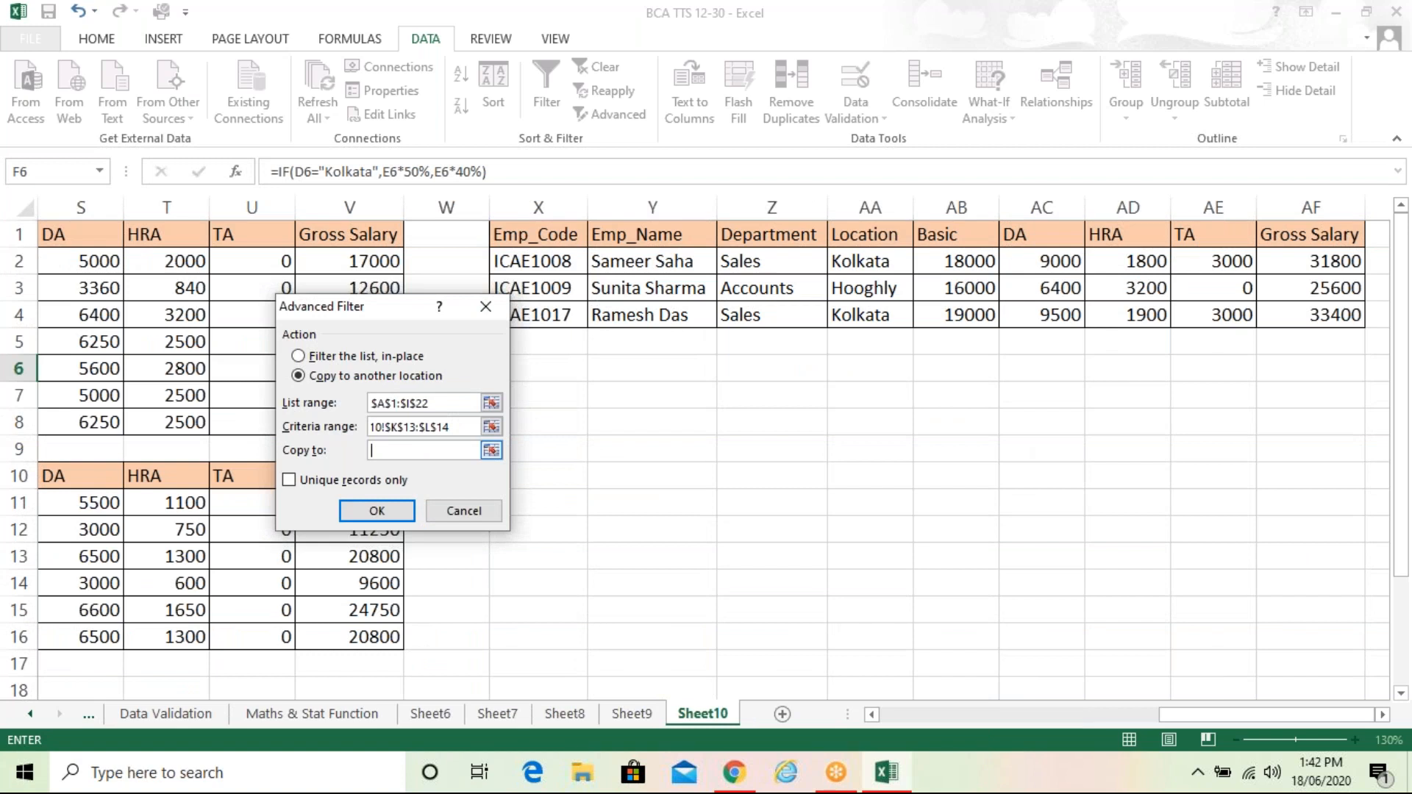
click(572, 368)
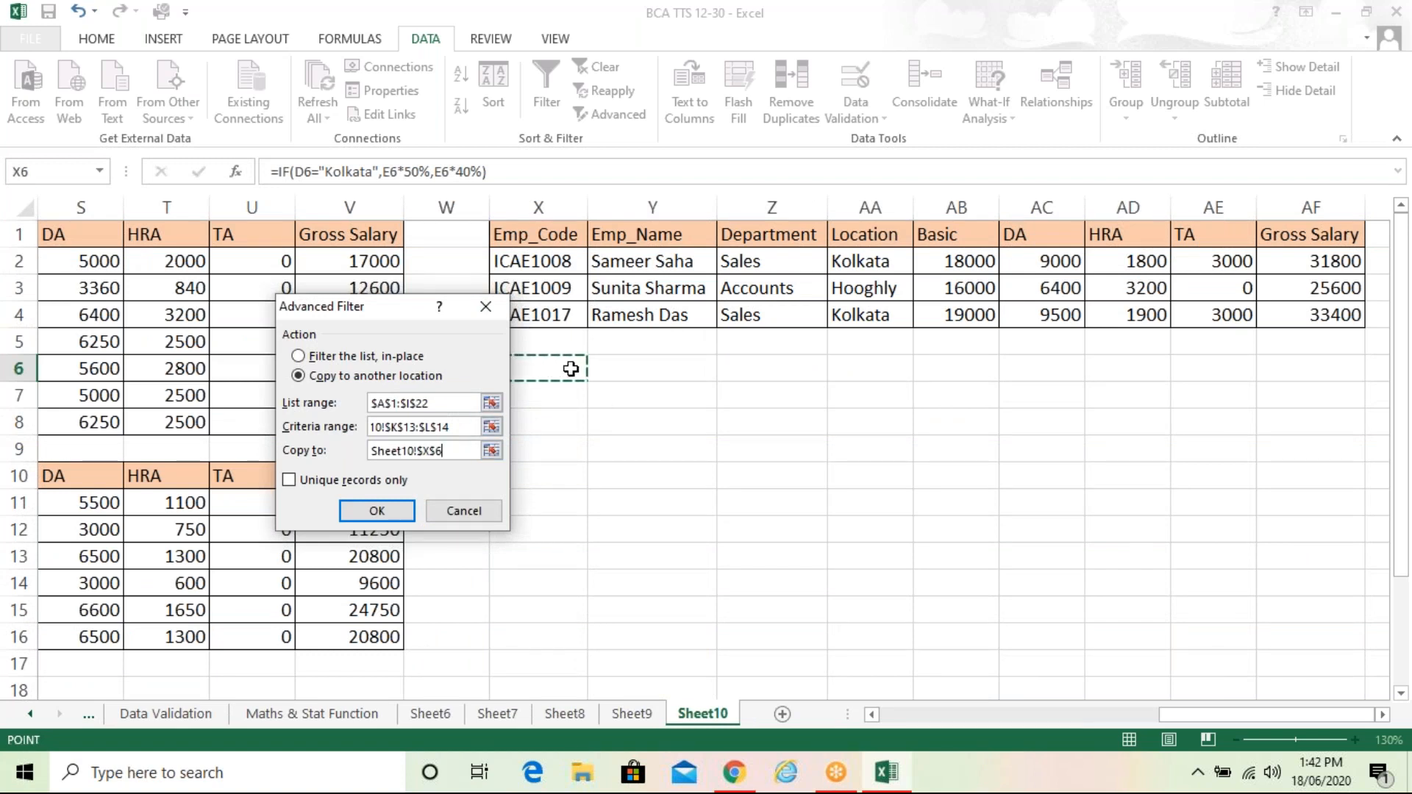
click(379, 510)
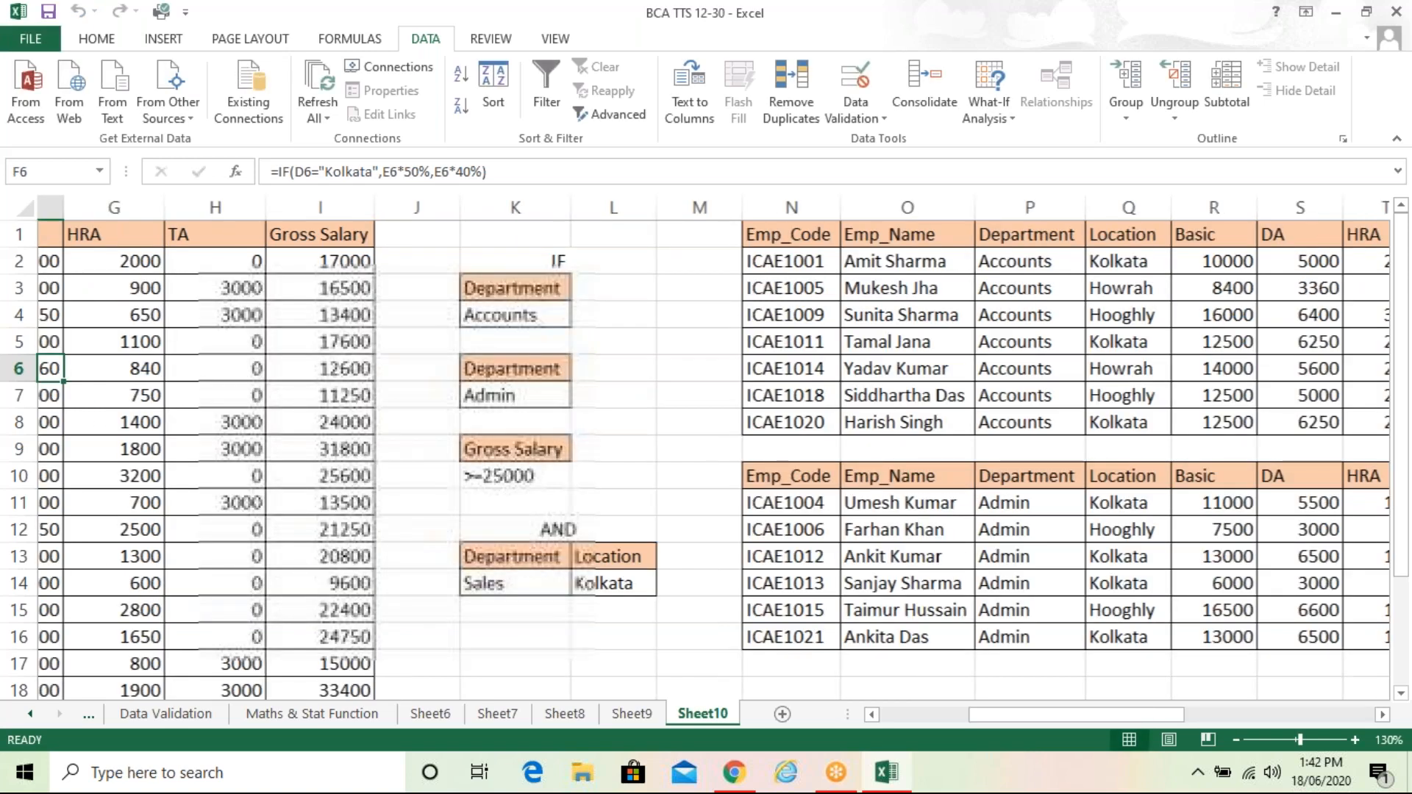
Examine the extracted Sales and Kolkata records starting at X6
scroll(724, 498, left, 1)
click(724, 498)
key(Right)
key(Right)
key(Right)
key(Right)
key(Right)
key(Right)
key(Right)
key(Right)
key(Right)
key(Right)
key(Right)
key(Right)
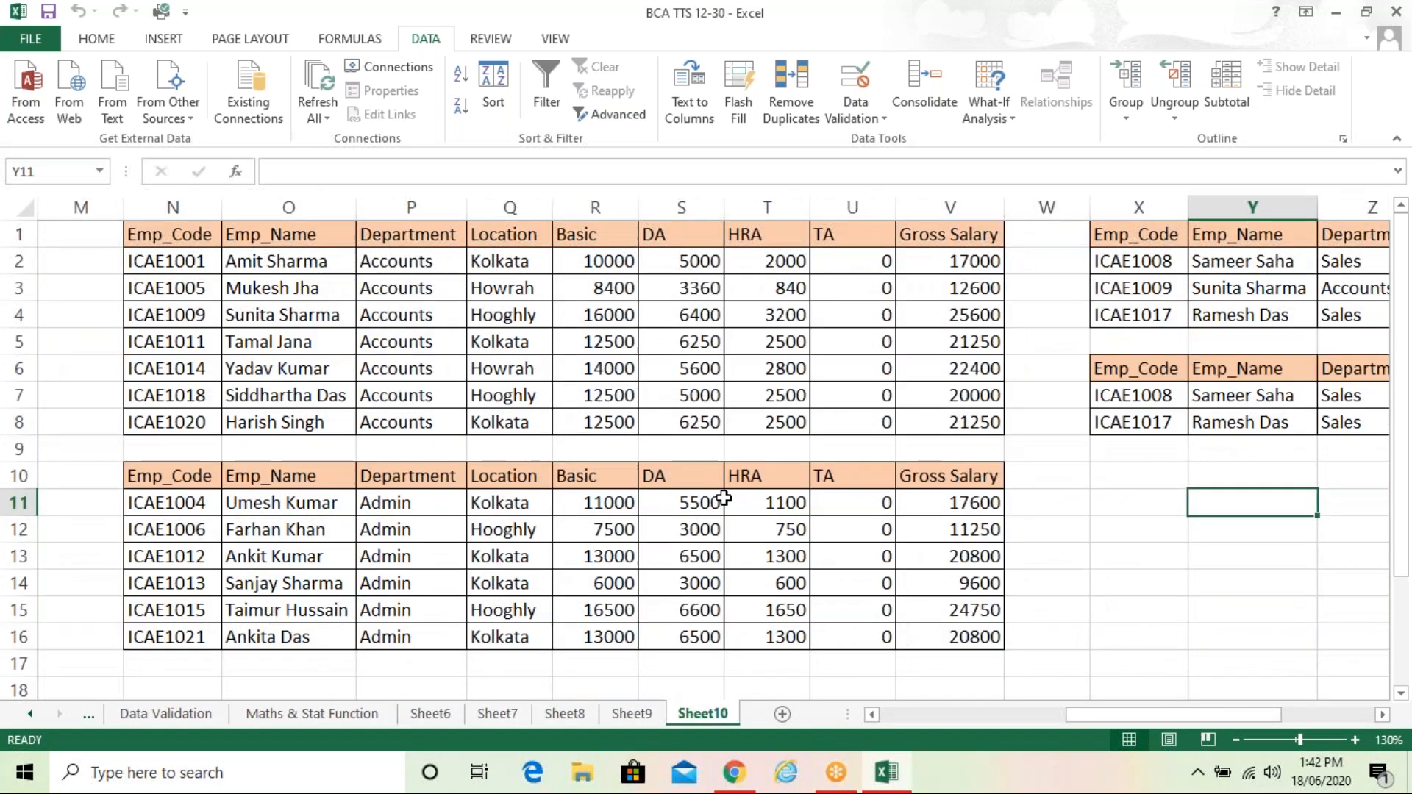
key(Right)
key(Right)
key(Right)
key(Right)
key(Right)
key(Right)
key(Right)
key(Right)
key(Right)
key(Right)
key(Right)
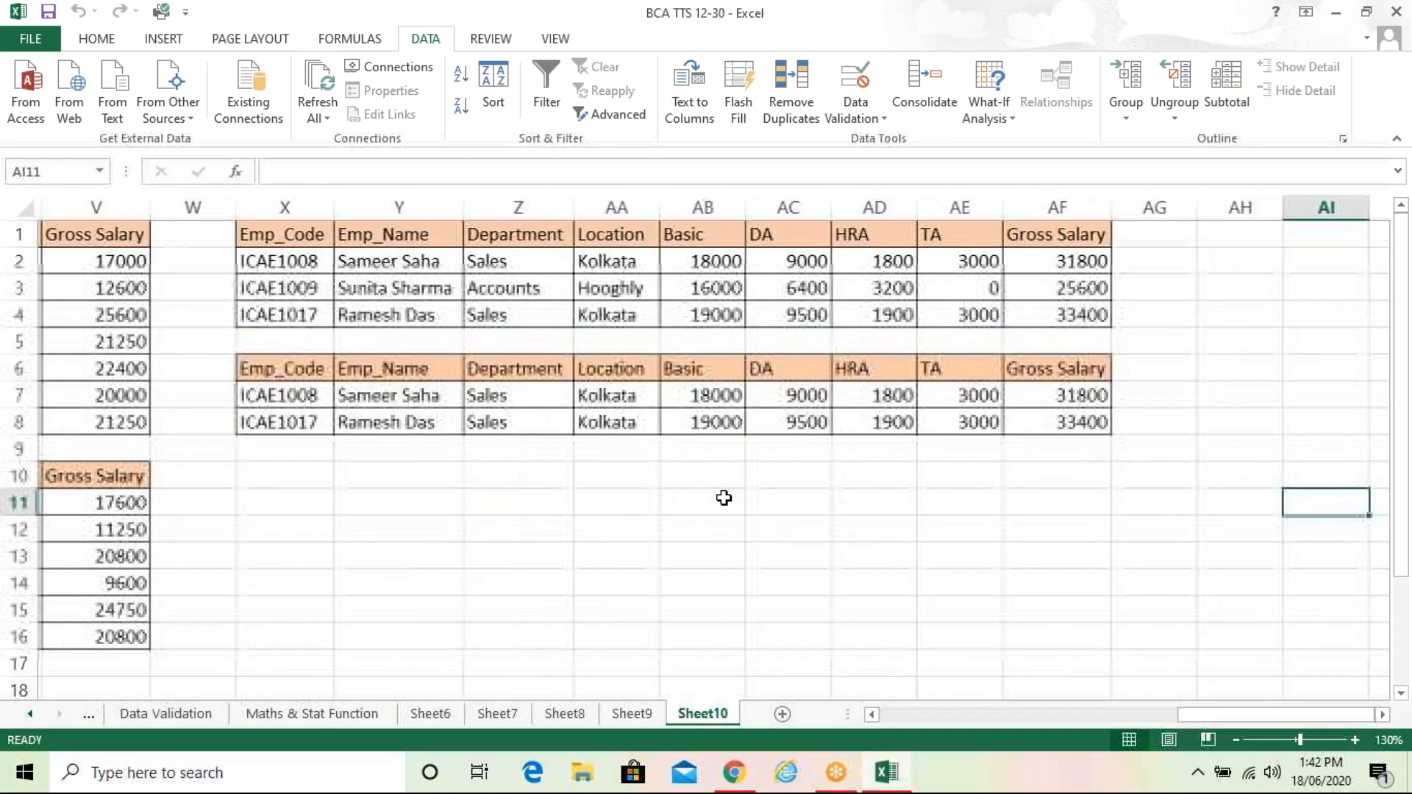
click(473, 451)
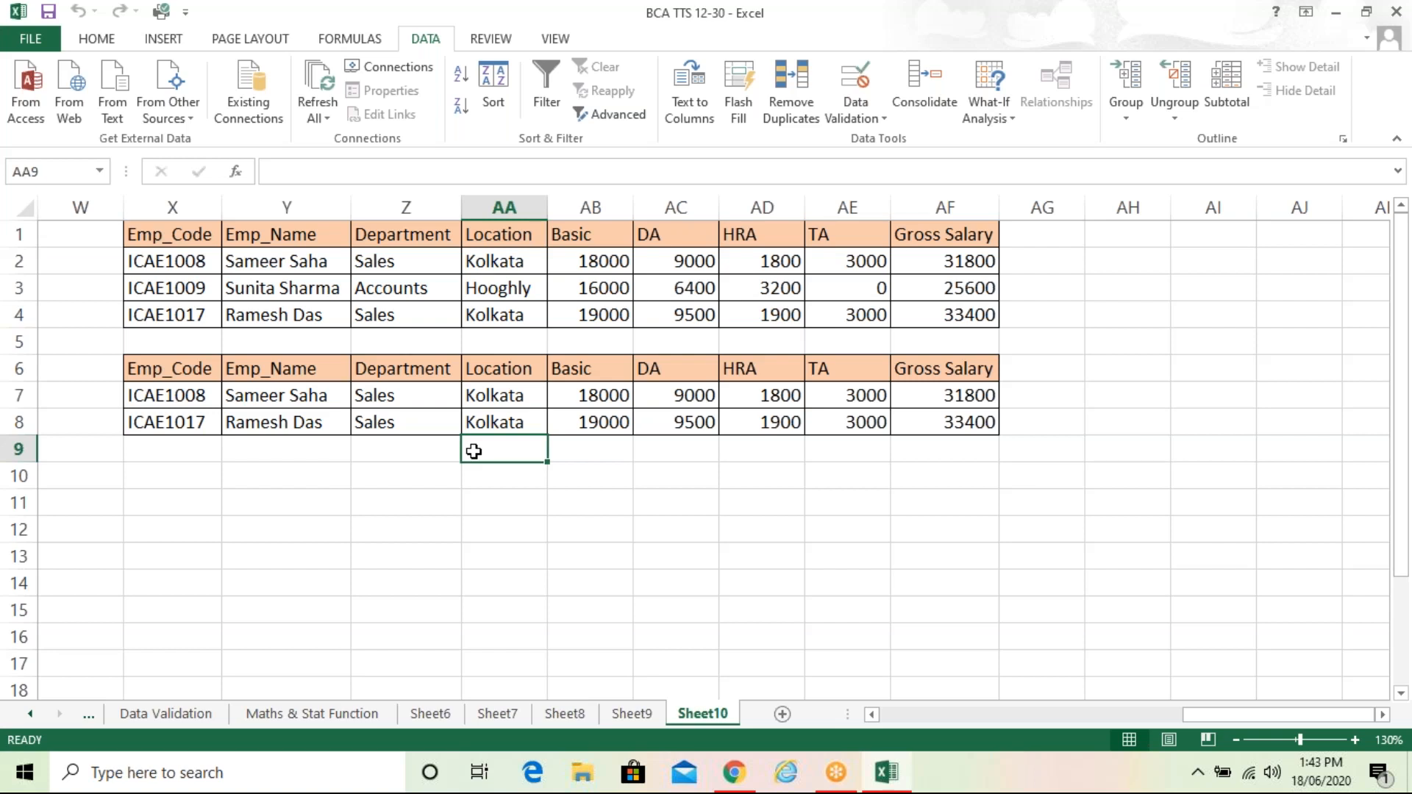
Return to the salary table and review the AND criteria block in K13:L14
key(Left)
key(Left)
key(Left)
key(Left)
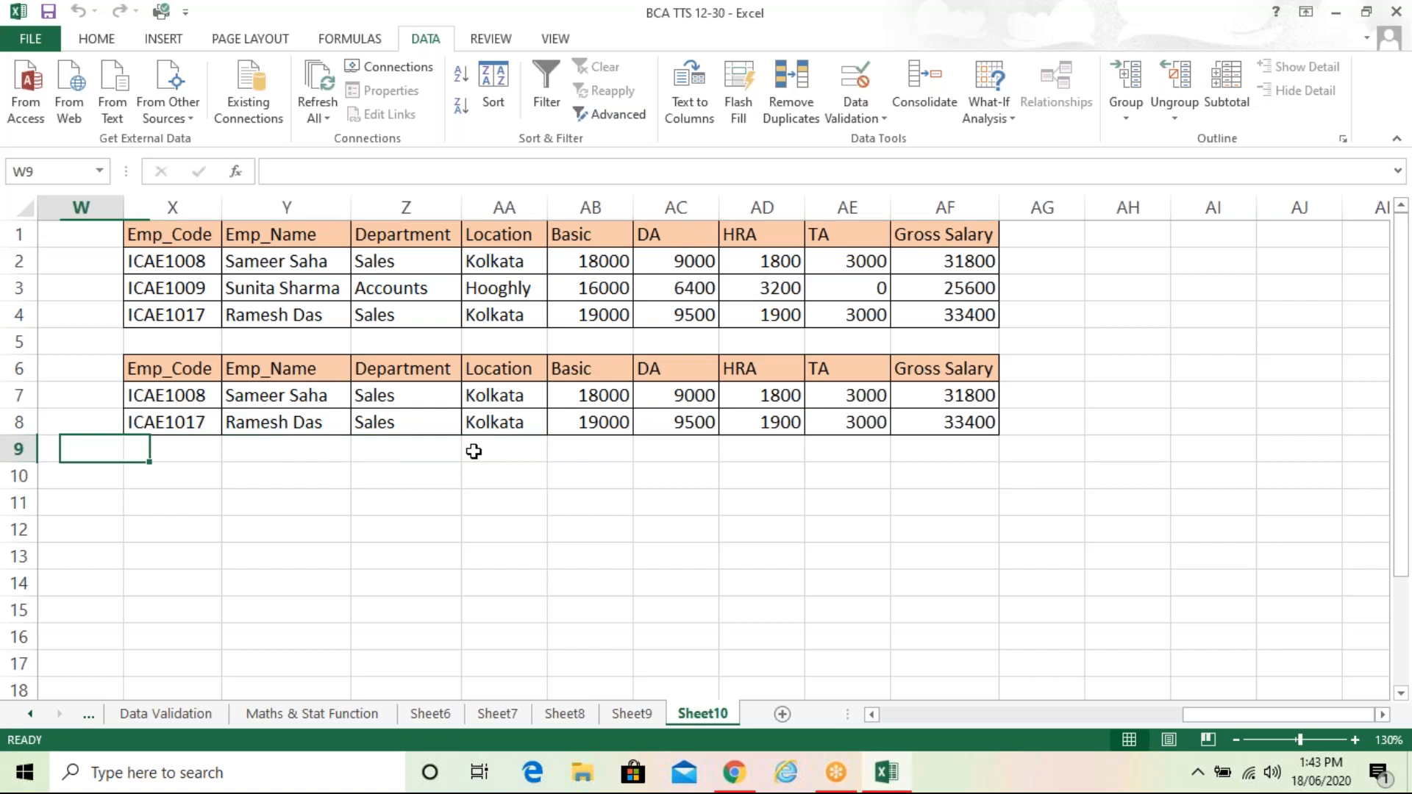
key(Left)
key(Left)
key(Home)
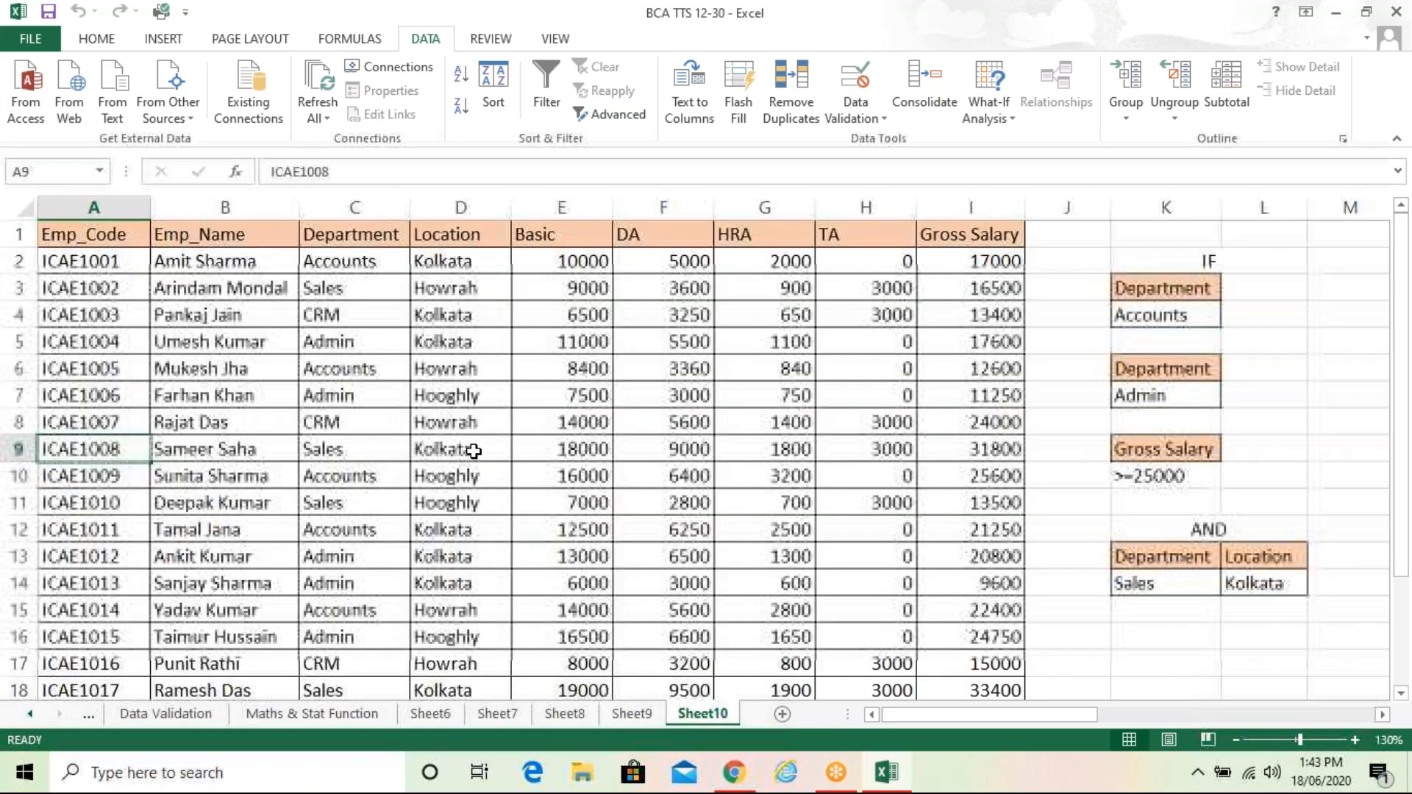
click(114, 40)
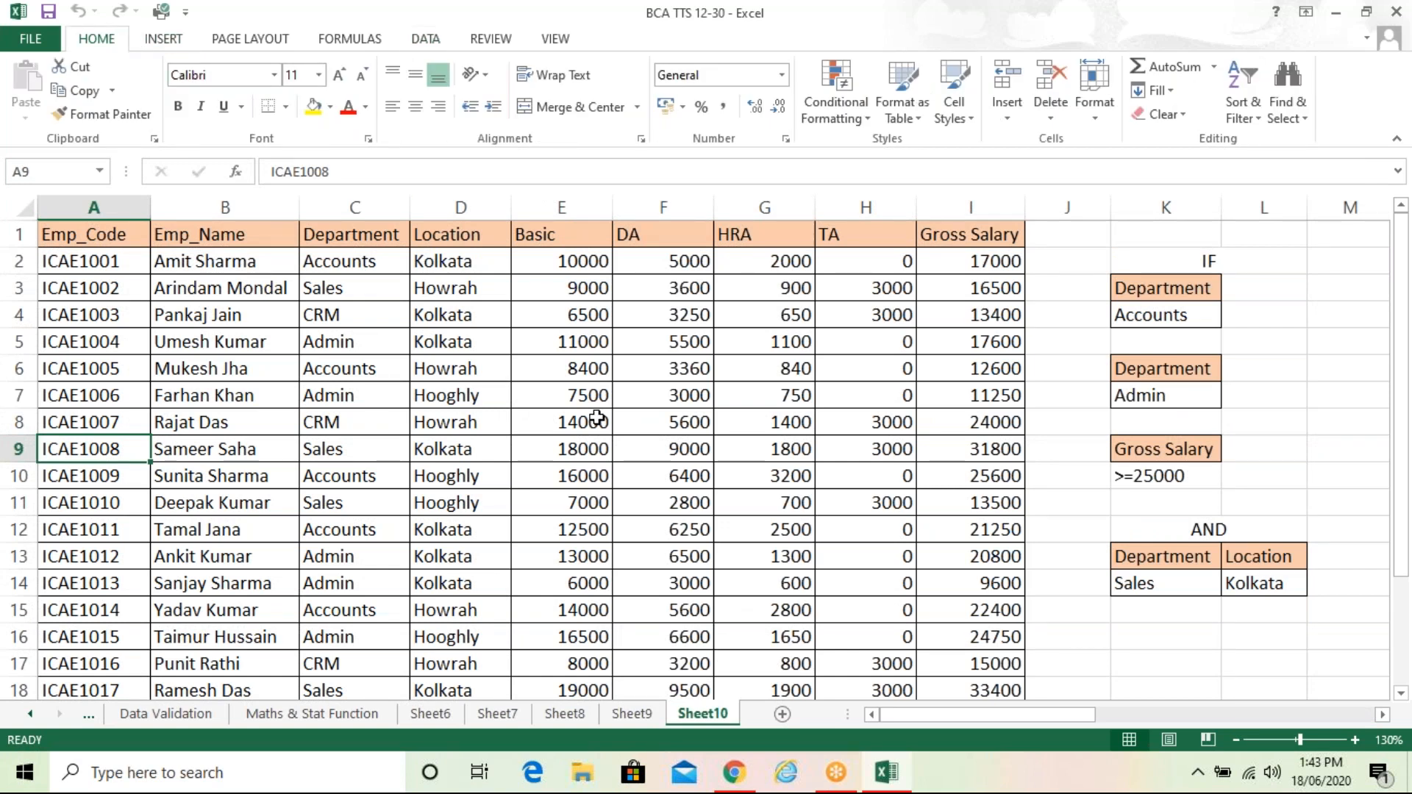
click(592, 420)
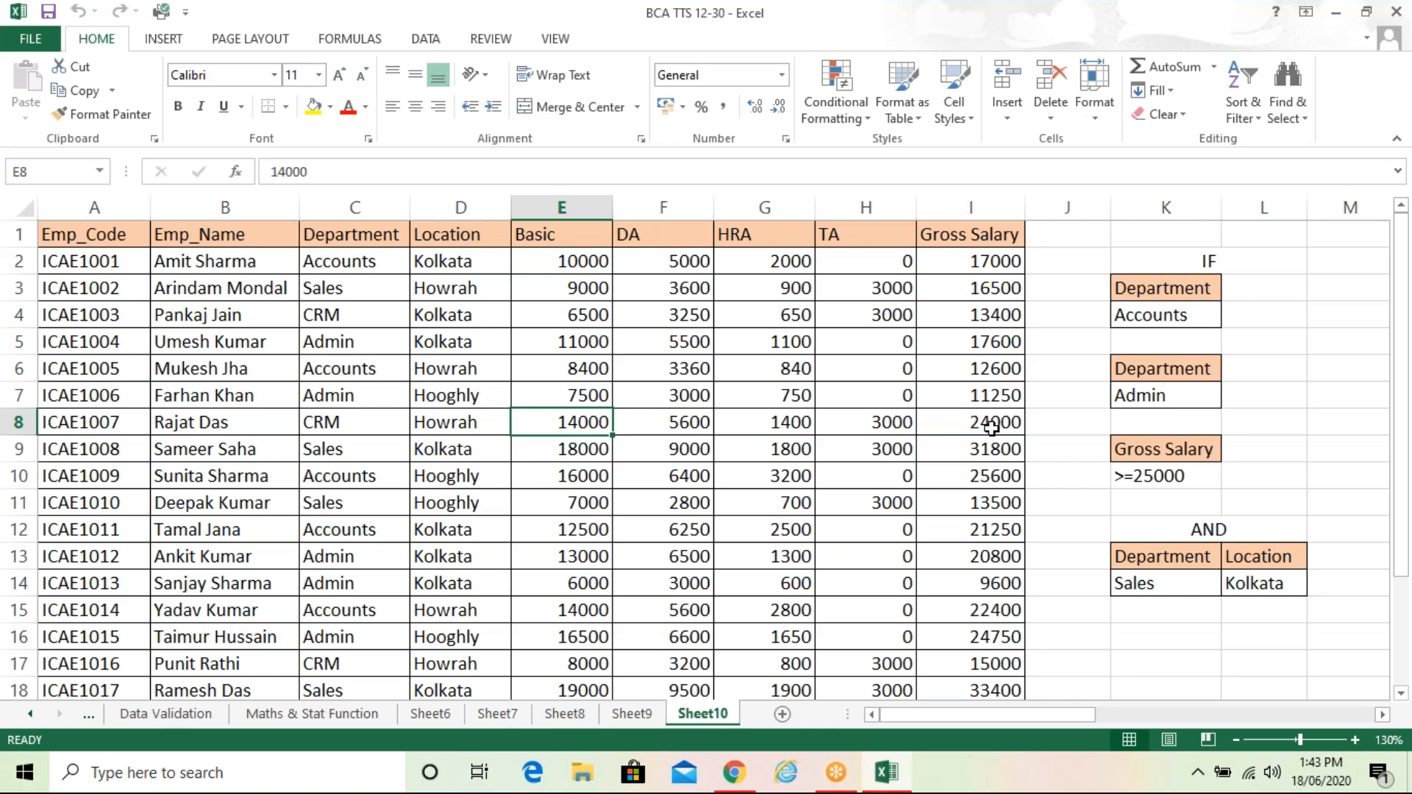
drag(1206, 556, 1317, 582)
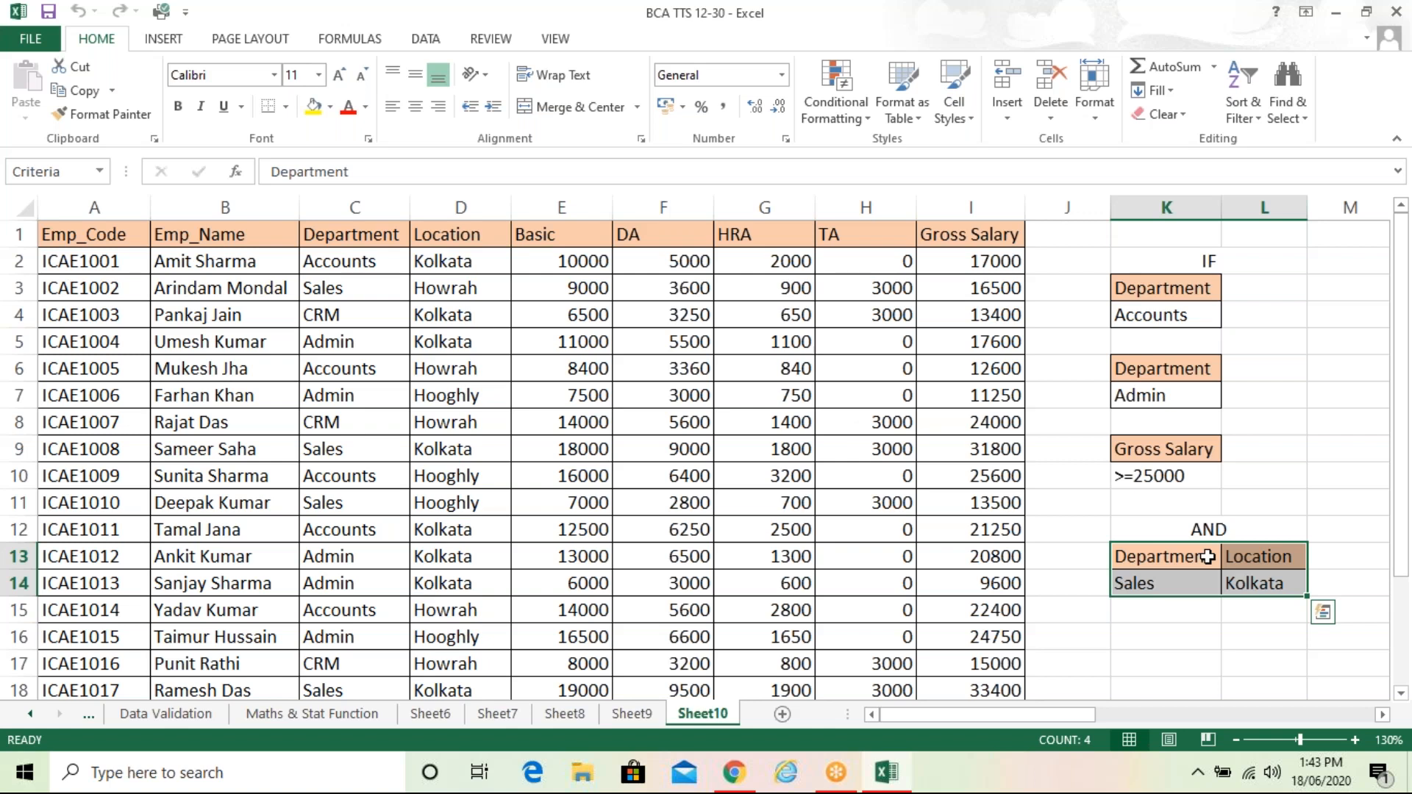
Copy the Department header and Accounts from C1:C2 to K16:K17 as a new criterion
click(356, 237)
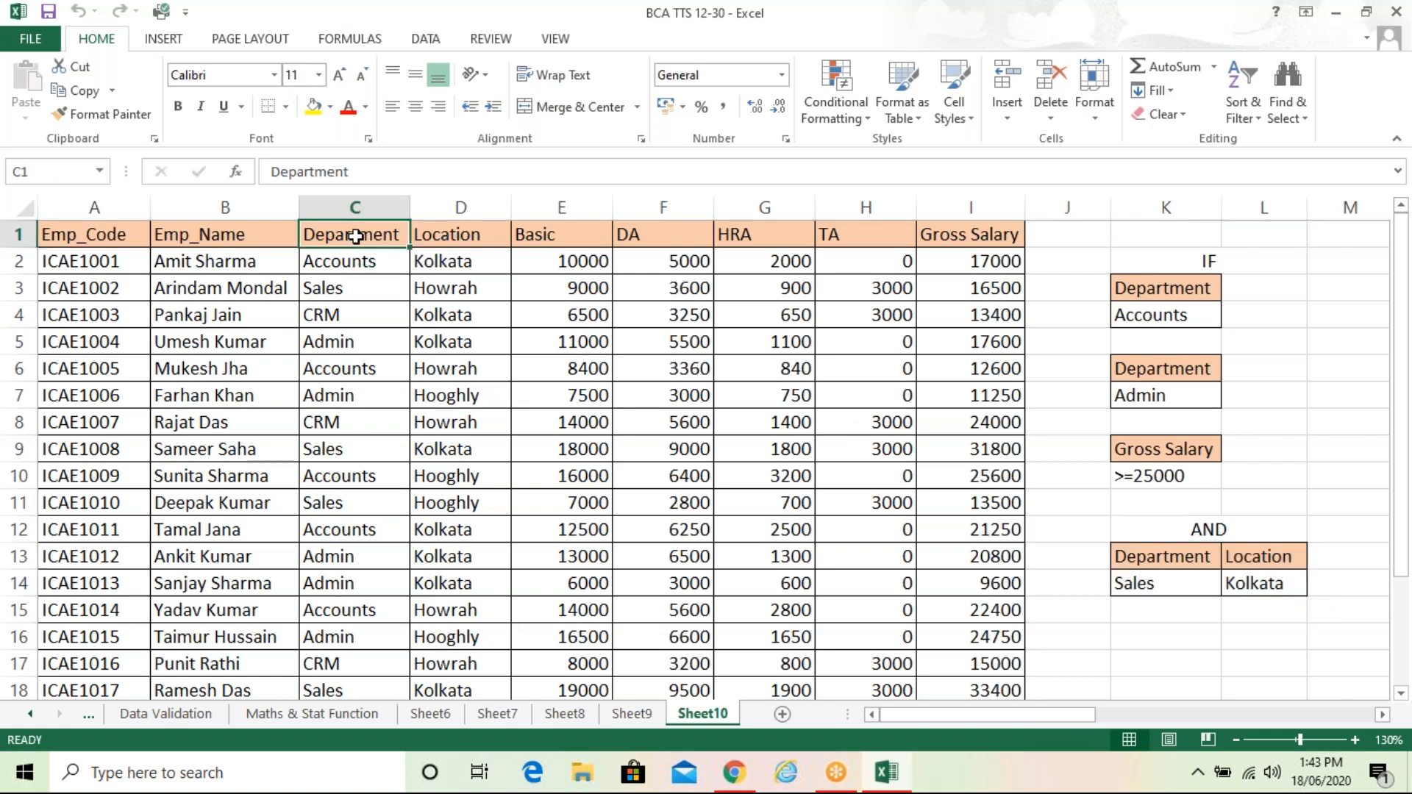
key(shift+Down)
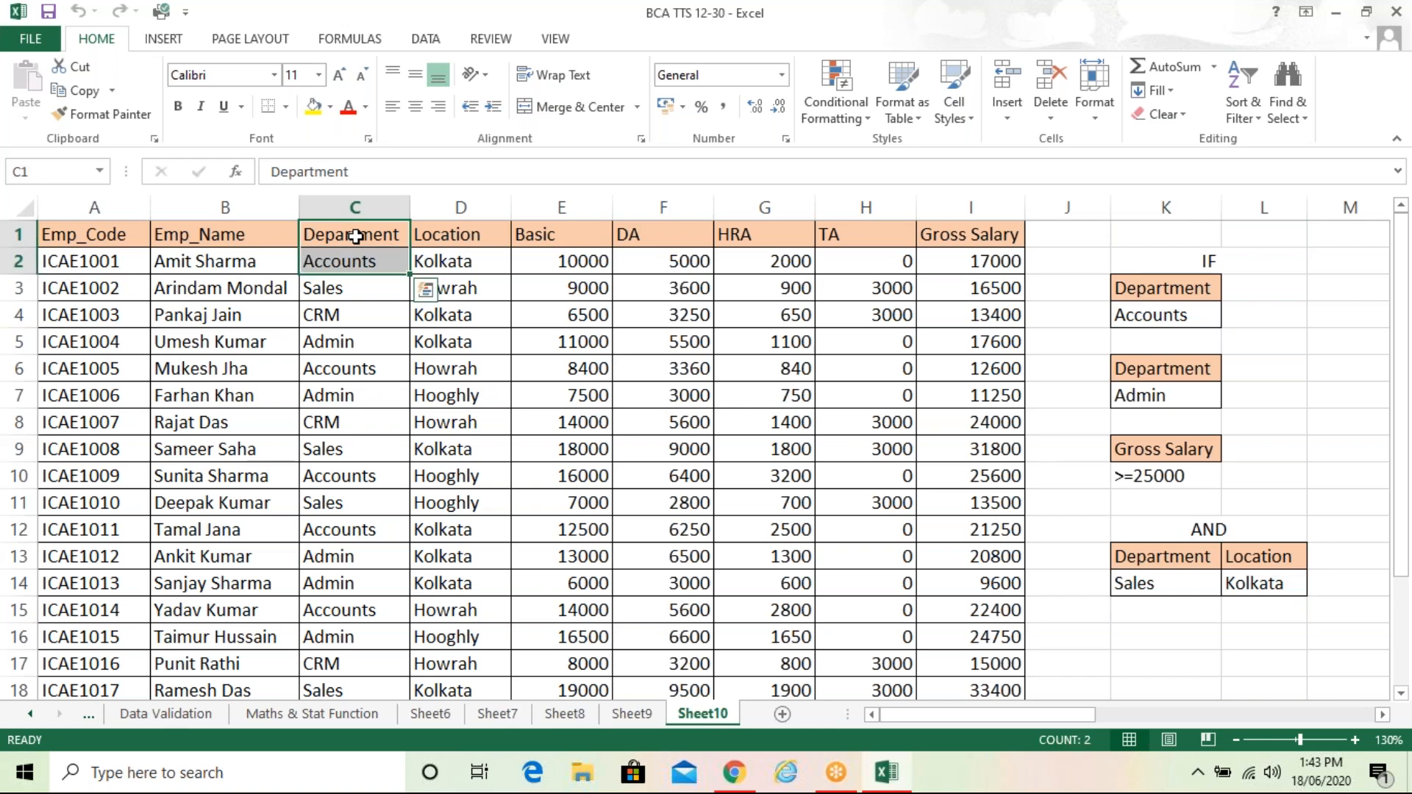
key(ctrl+c)
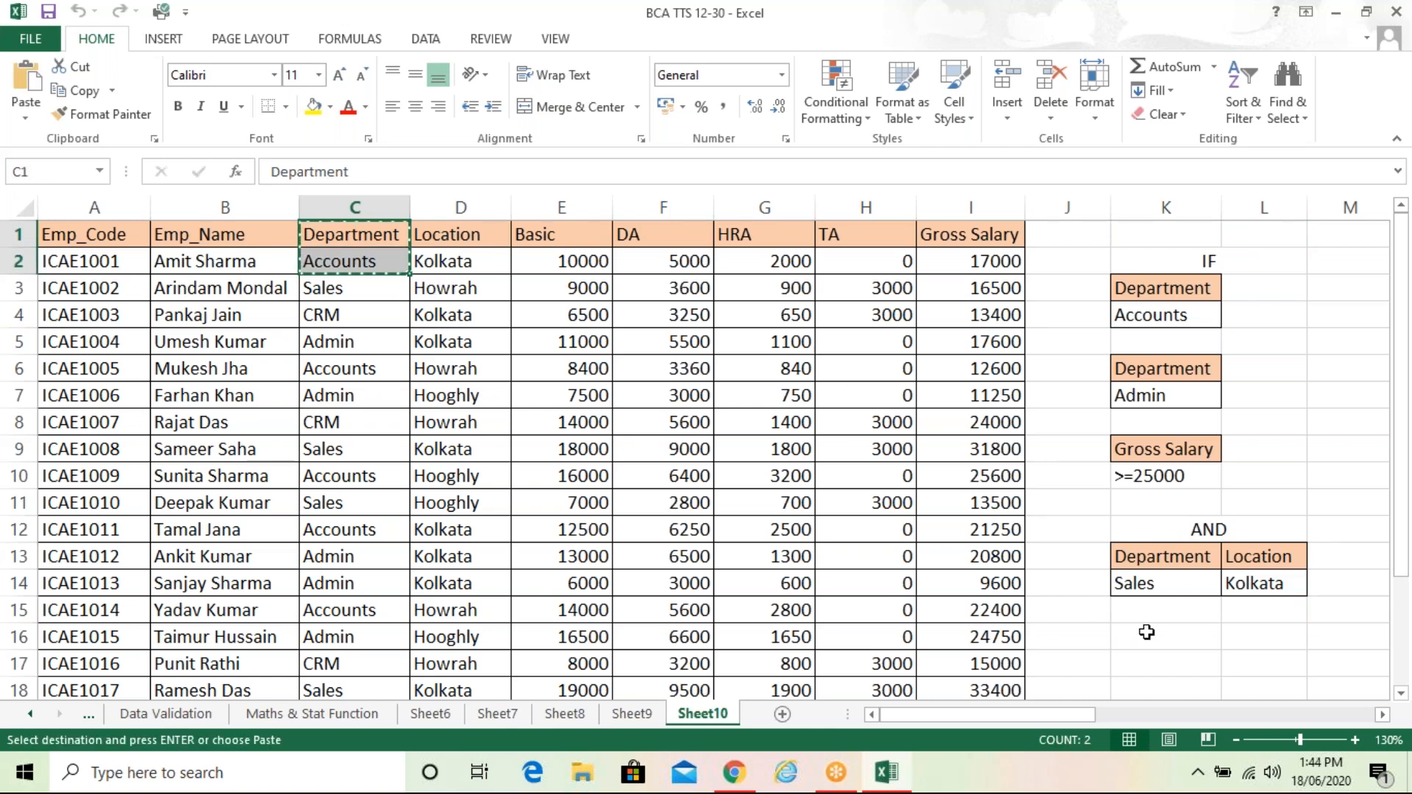
click(1147, 633)
key(Return)
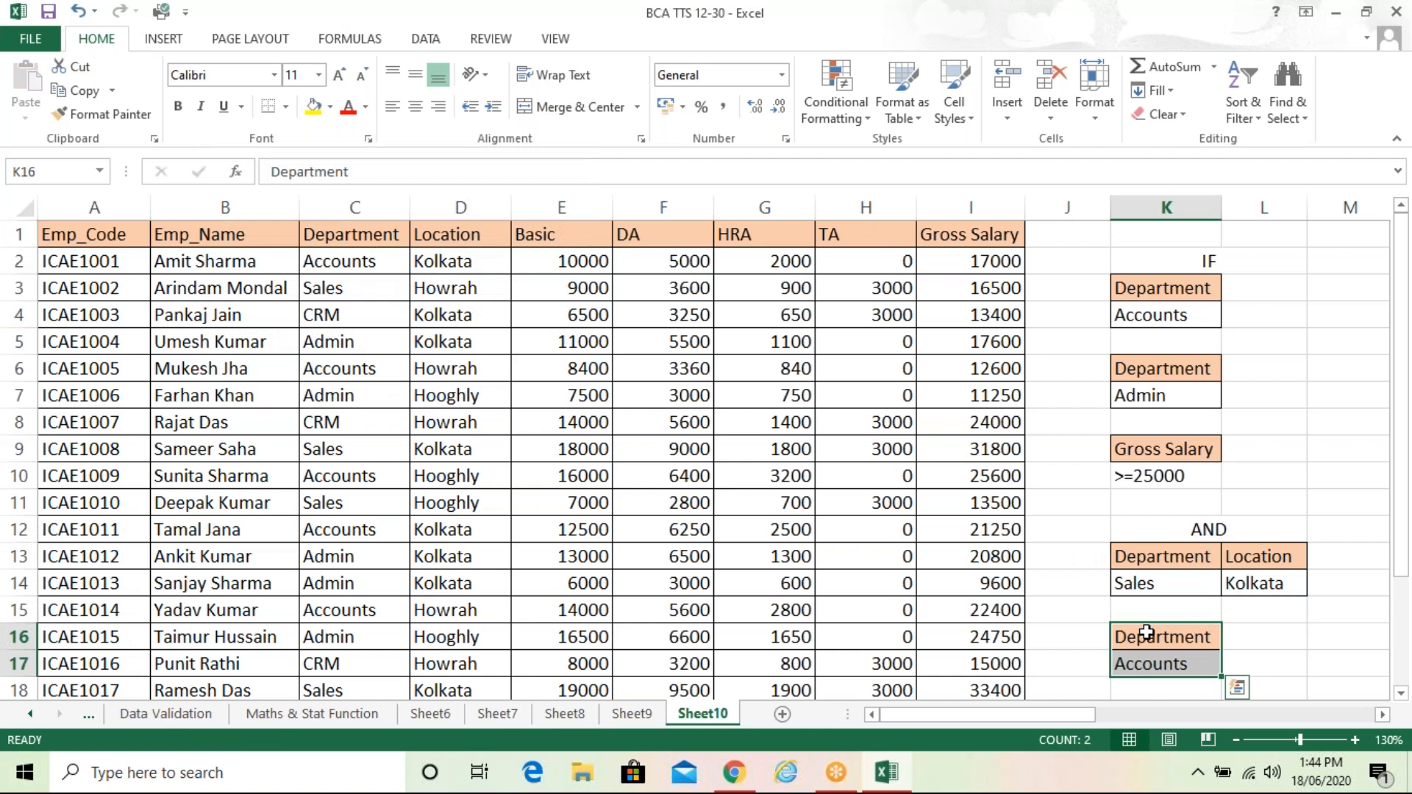
Copy the Gross Salary criterion from K9:K10 to L16:L17 beside the Accounts criterion
key(Down)
key(Down)
key(Down)
key(Down)
key(Down)
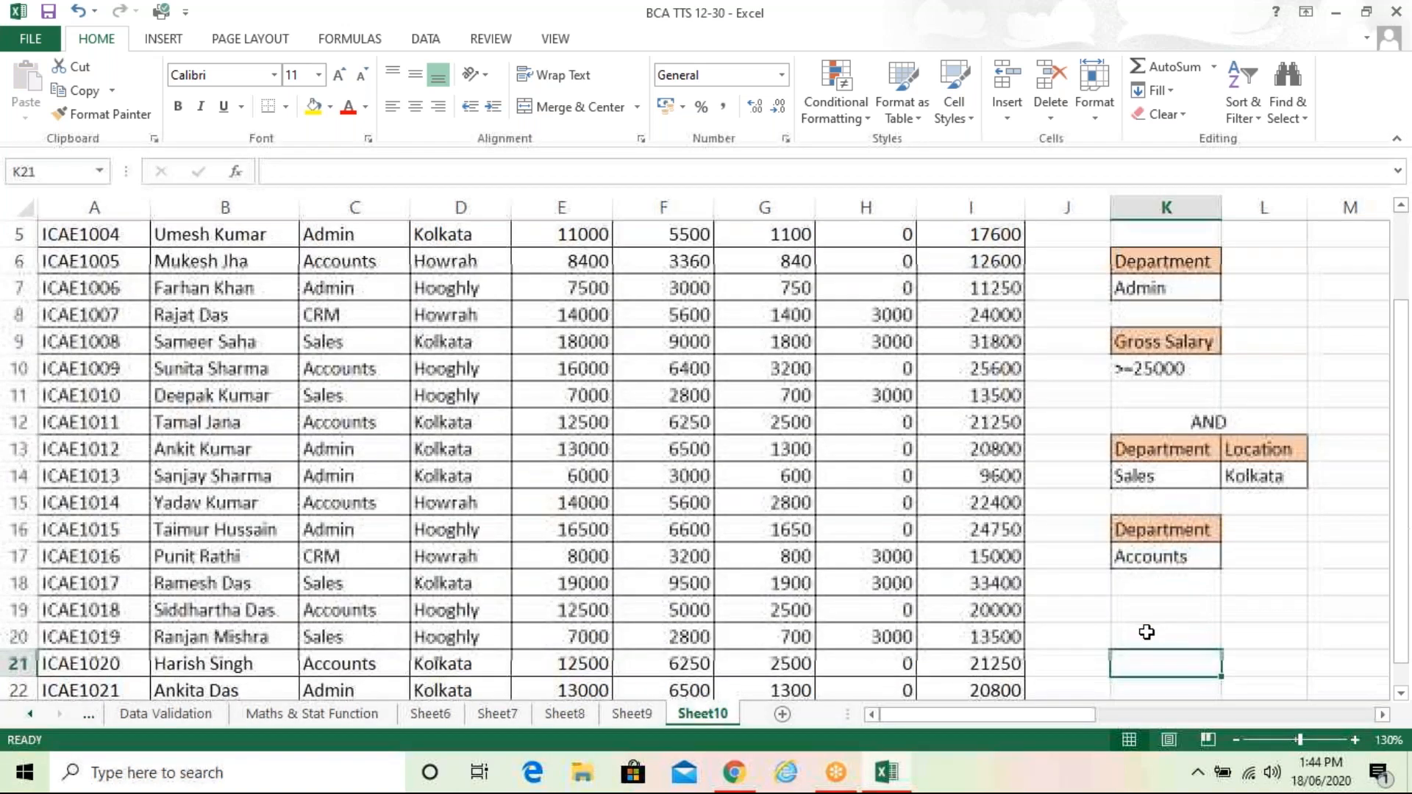
key(Up)
key(Up)
key(Up)
key(Up)
key(Up)
key(Up)
key(Up)
key(Up)
key(Up)
key(Up)
key(Up)
key(Up)
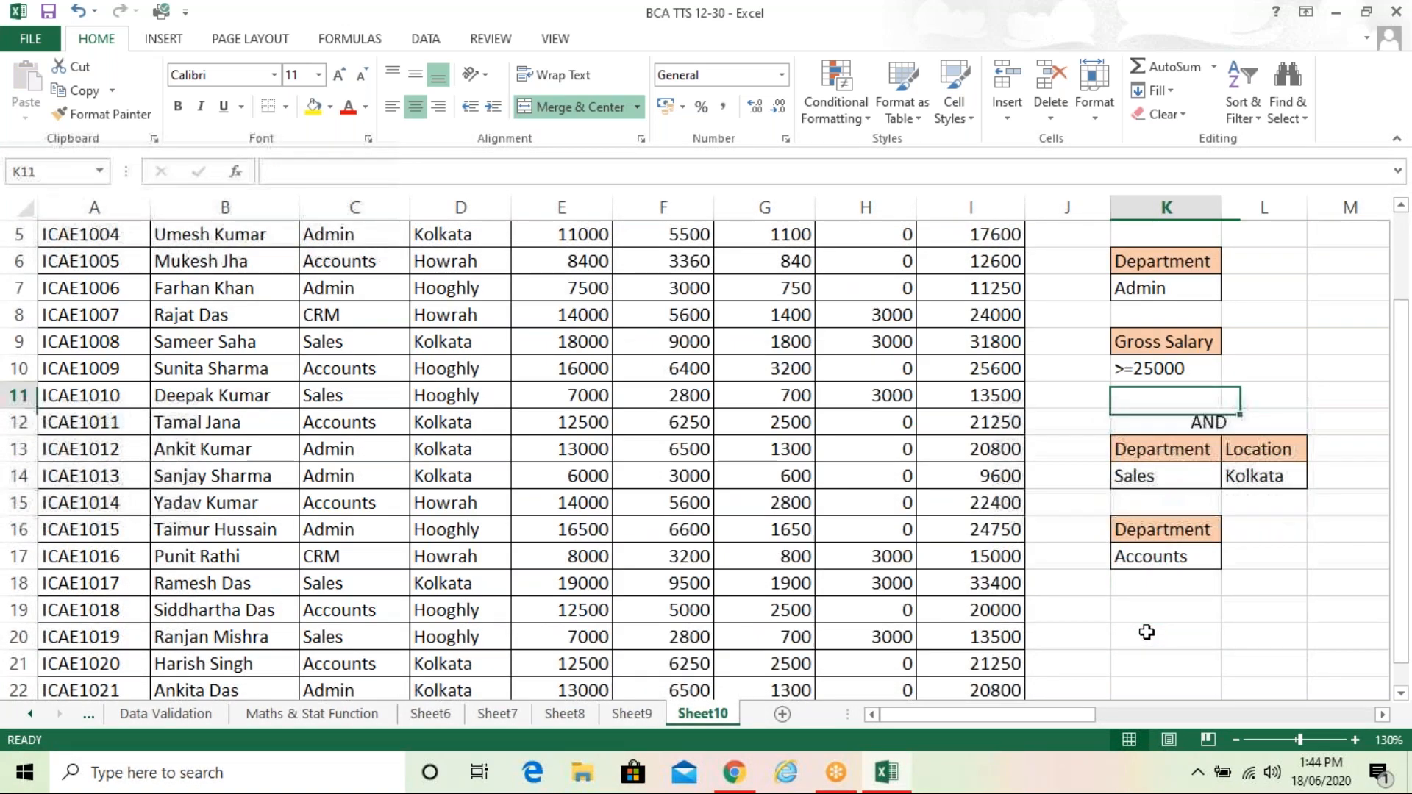
key(shift+Down)
key(ctrl+c)
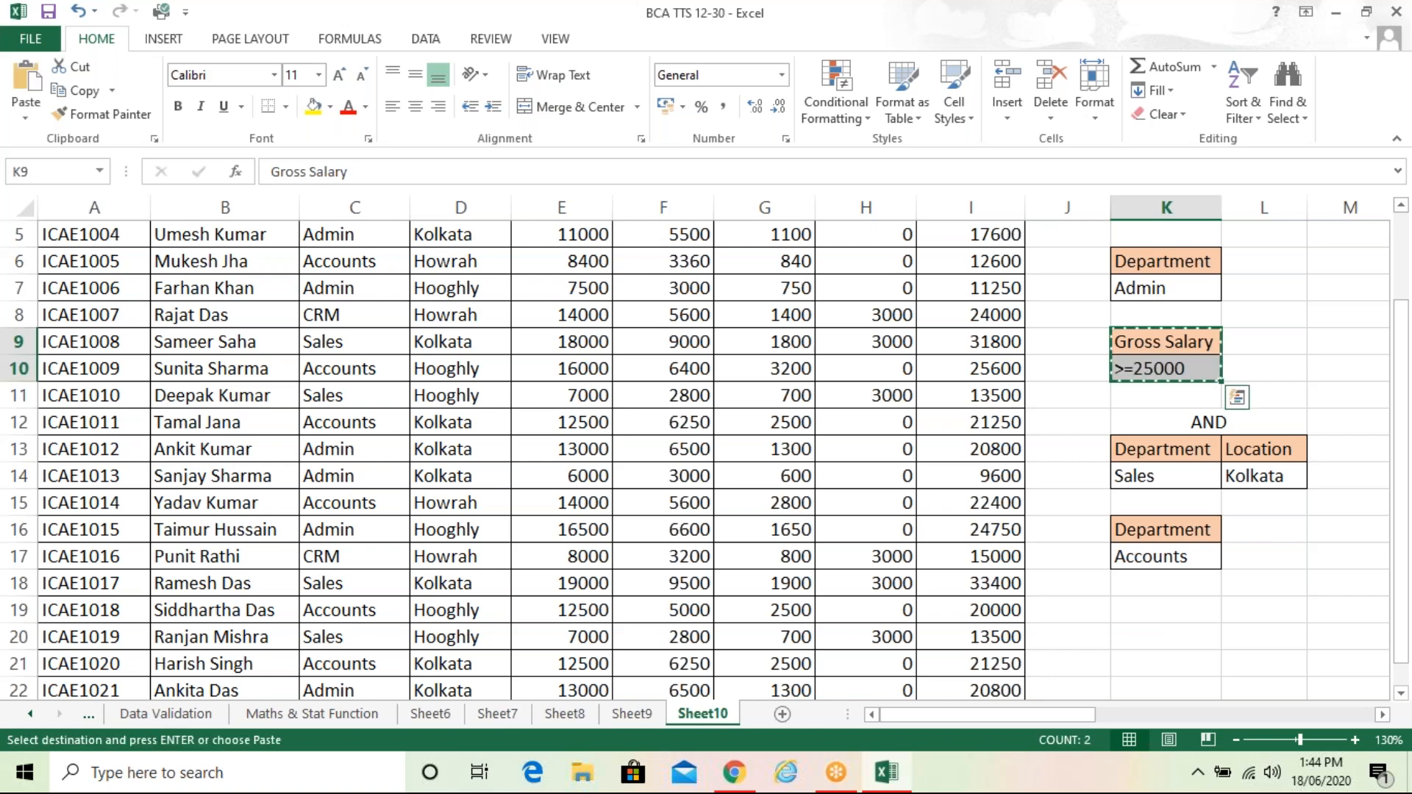
click(1293, 529)
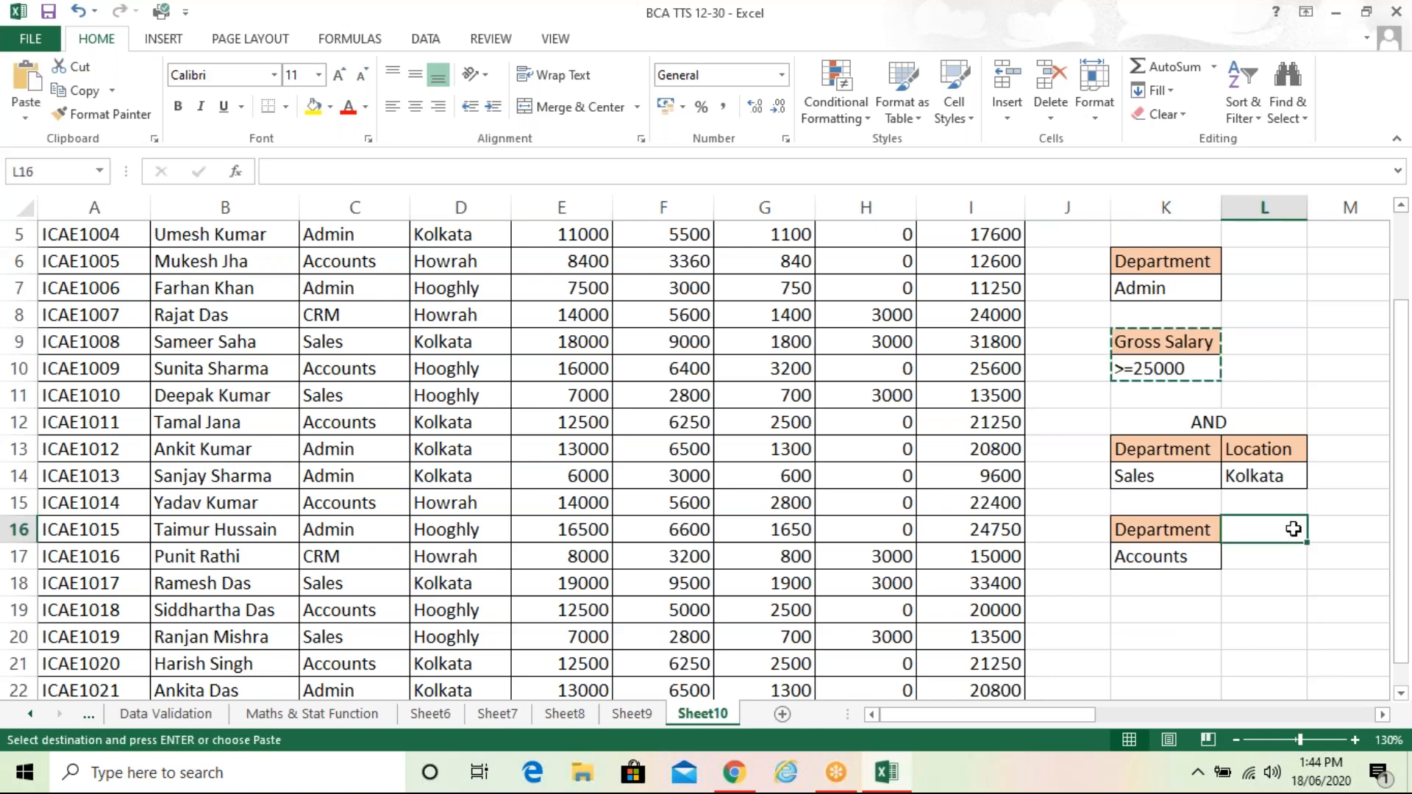
key(ctrl+v)
key(Down)
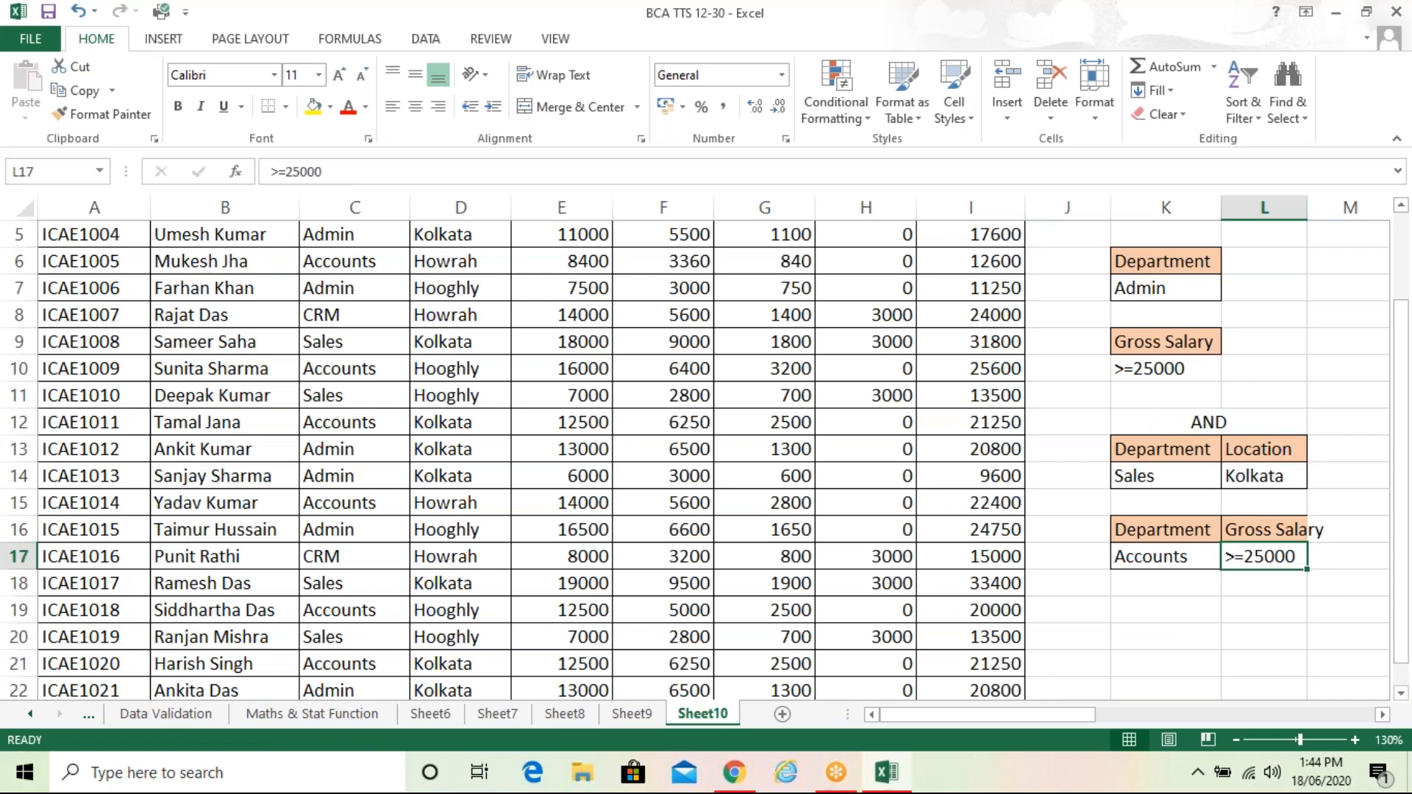
Change the Gross Salary condition in L17 to >=20000 and autofit column L
text(>=20000)
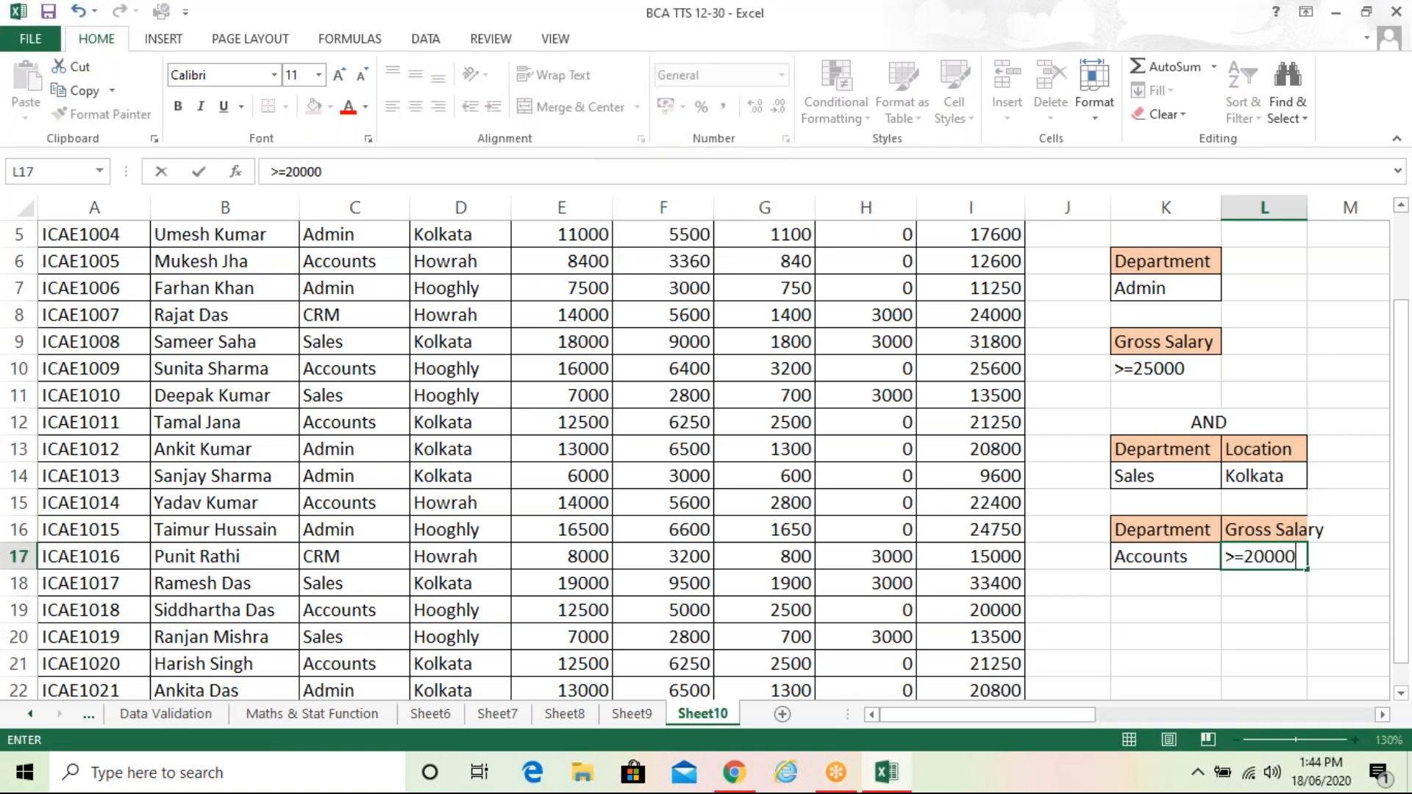
key(Return)
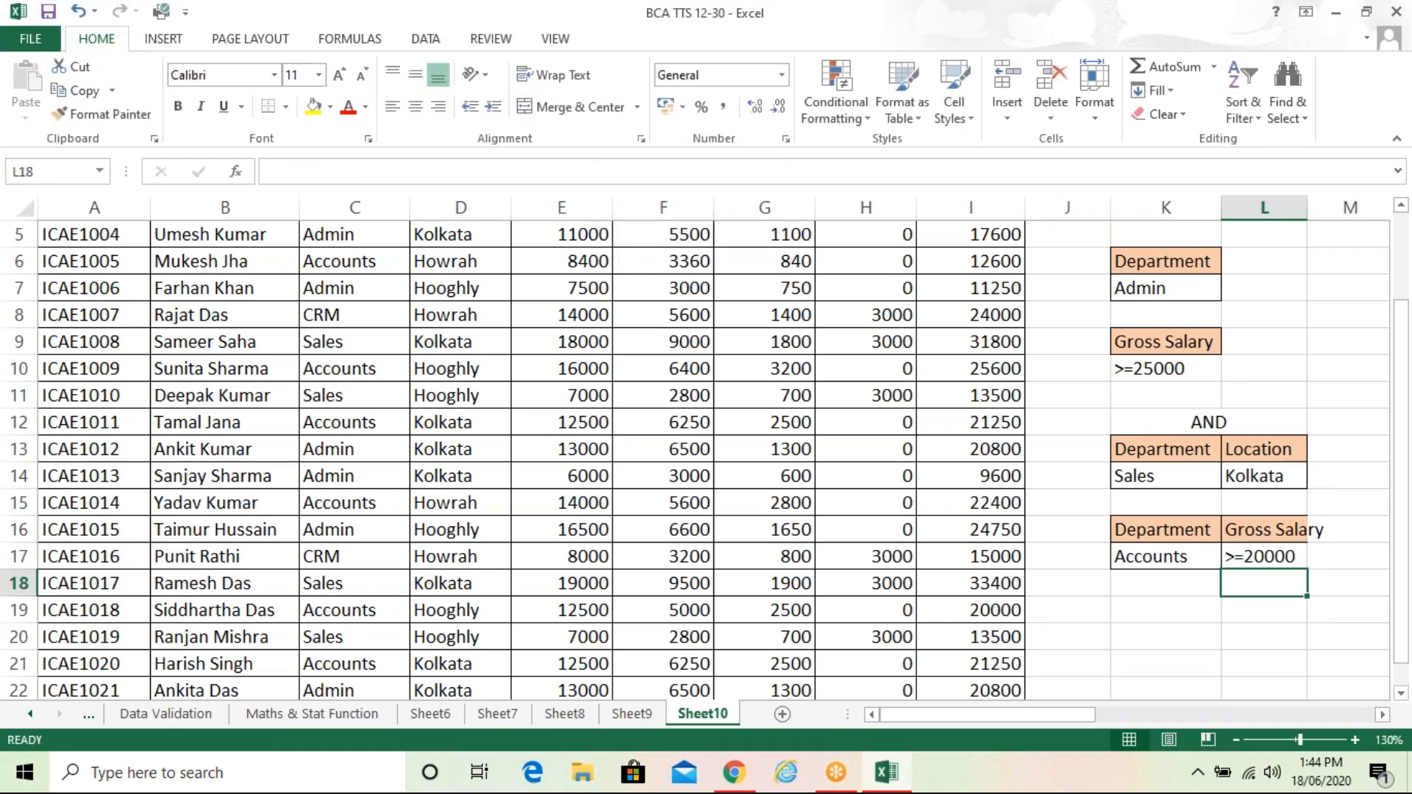
double_click(1313, 212)
click(1276, 318)
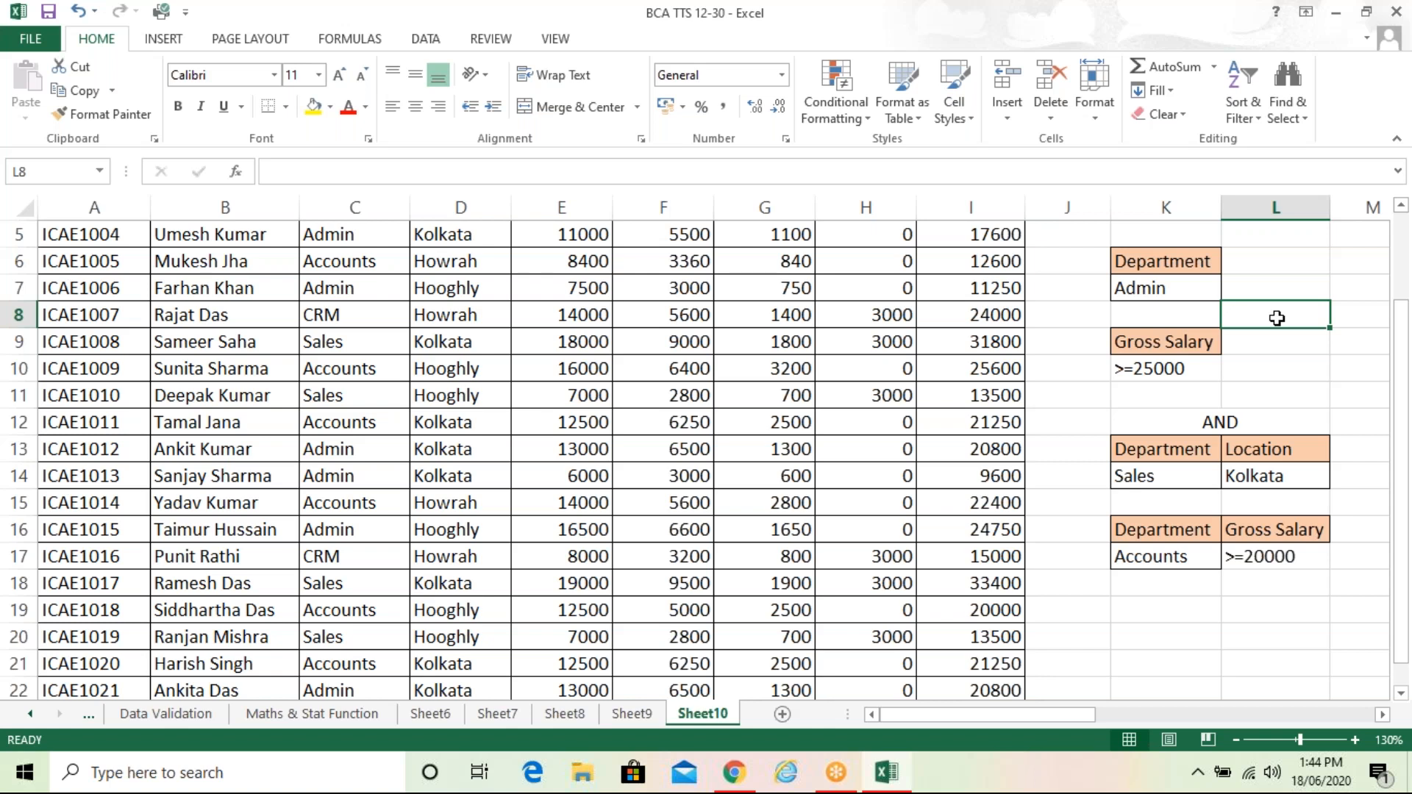
Apply all borders to the >=20000 condition in L17
click(1311, 551)
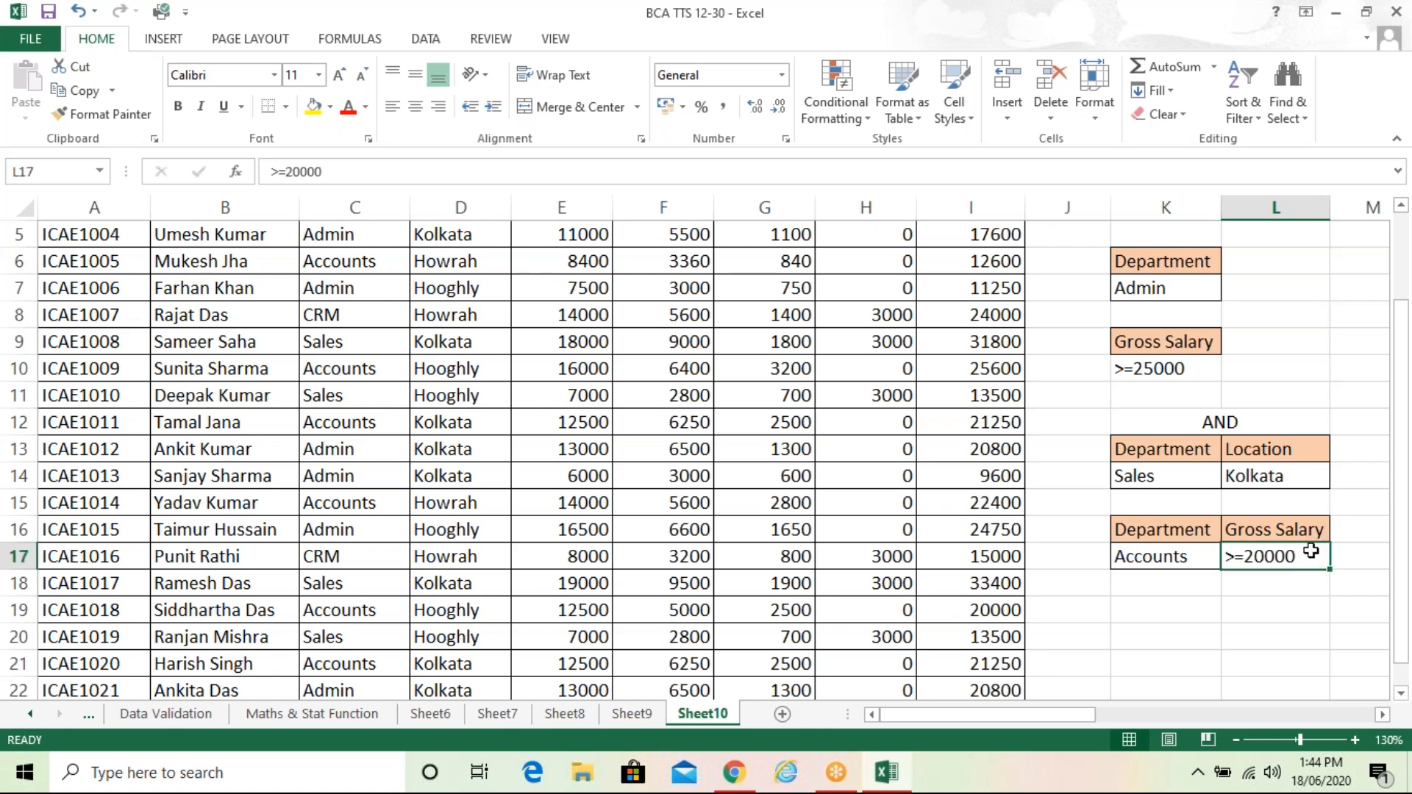
click(285, 108)
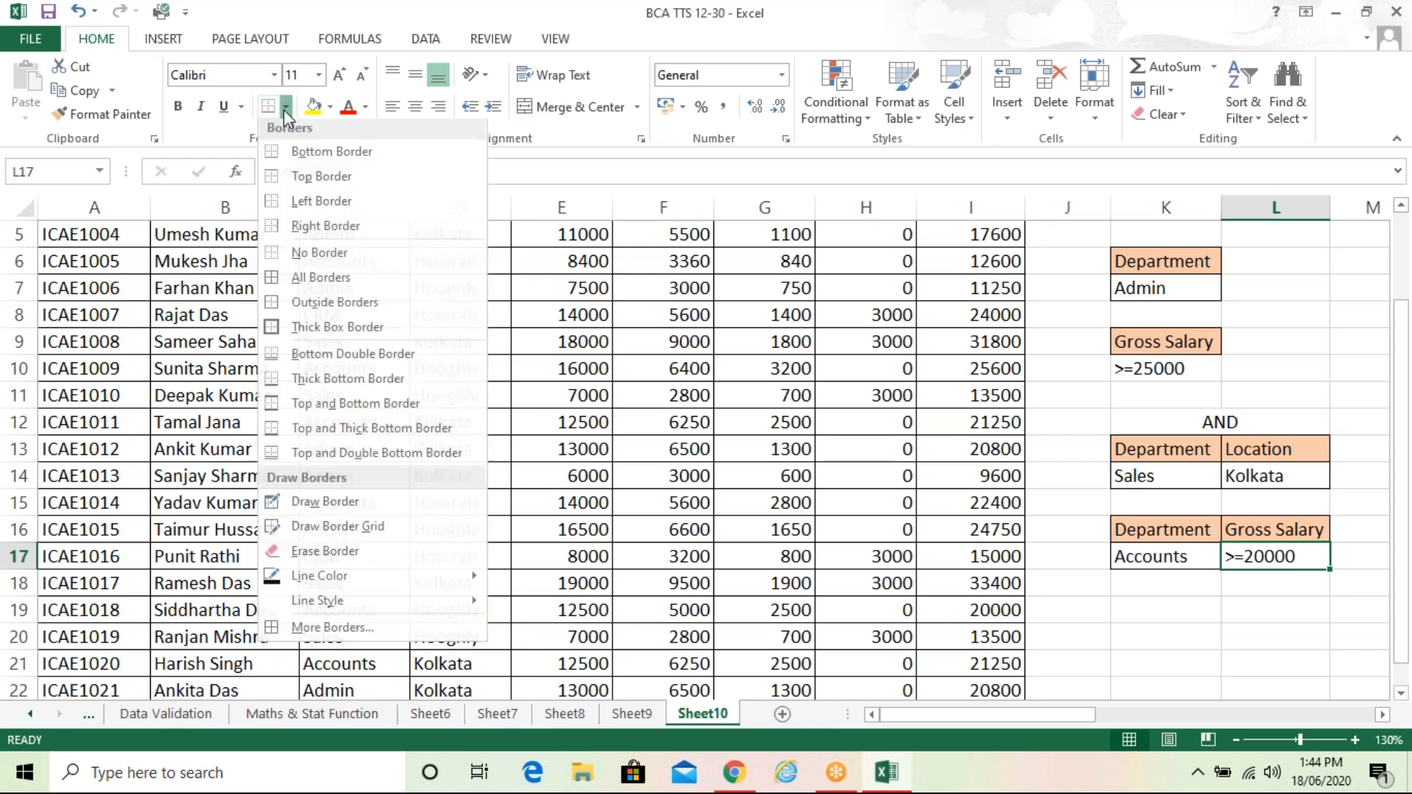
click(290, 285)
click(553, 478)
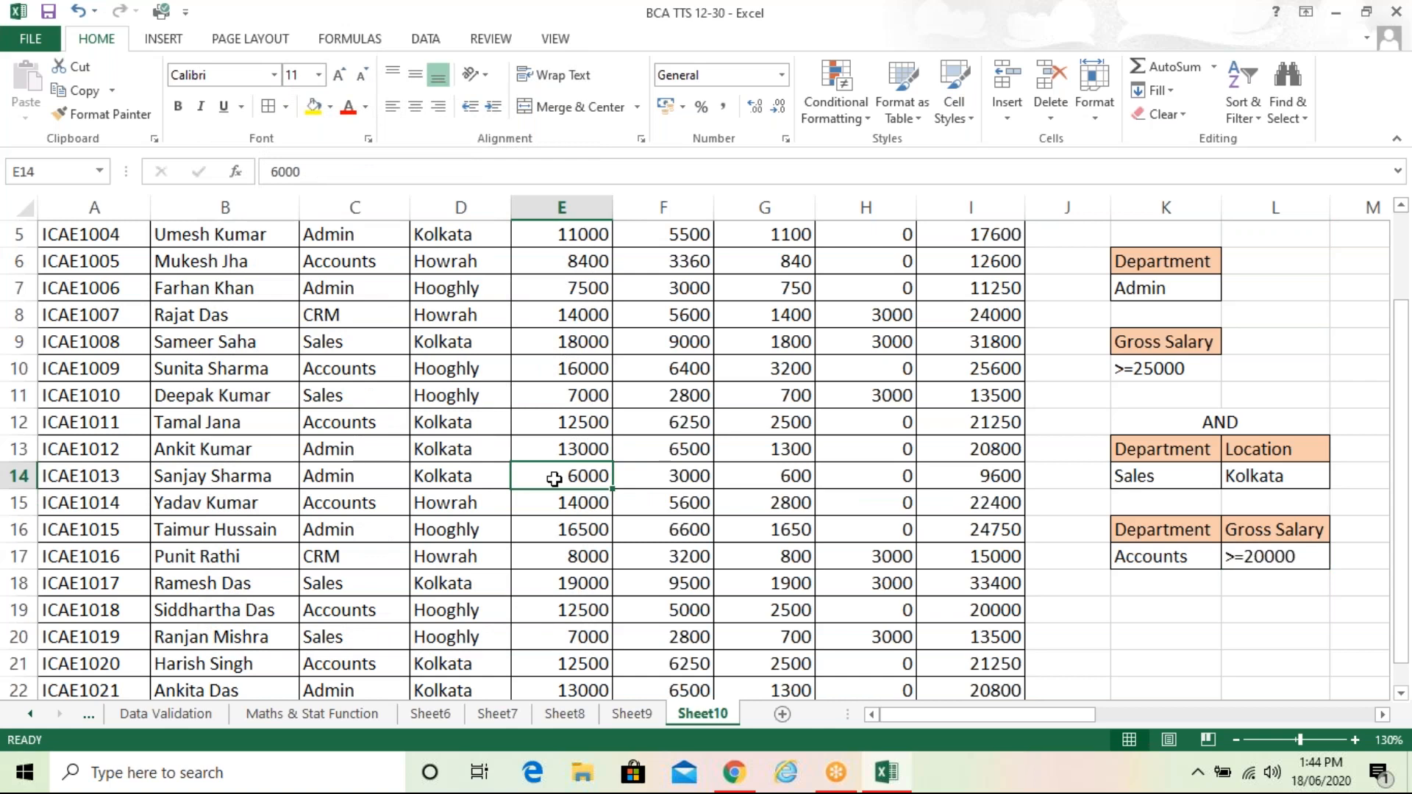
Look over the salary table's header row and the criteria blocks in columns K and L
click(480, 448)
key(Up)
key(Up)
key(Up)
key(Up)
key(Up)
key(Up)
key(Up)
key(Up)
key(Up)
key(Up)
key(Up)
key(Up)
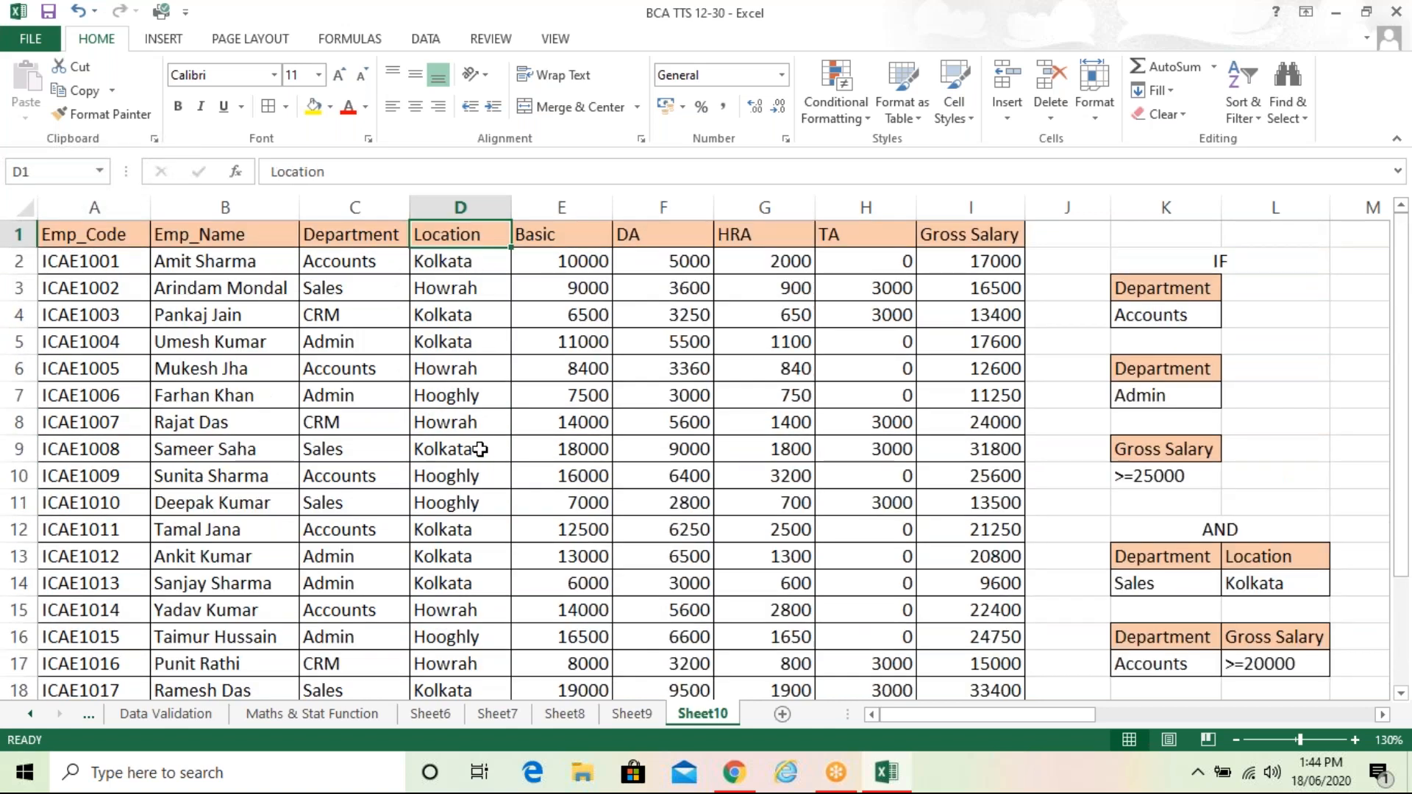
key(Right)
key(Right)
key(Right)
key(Right)
key(Right)
key(Right)
key(Right)
key(Right)
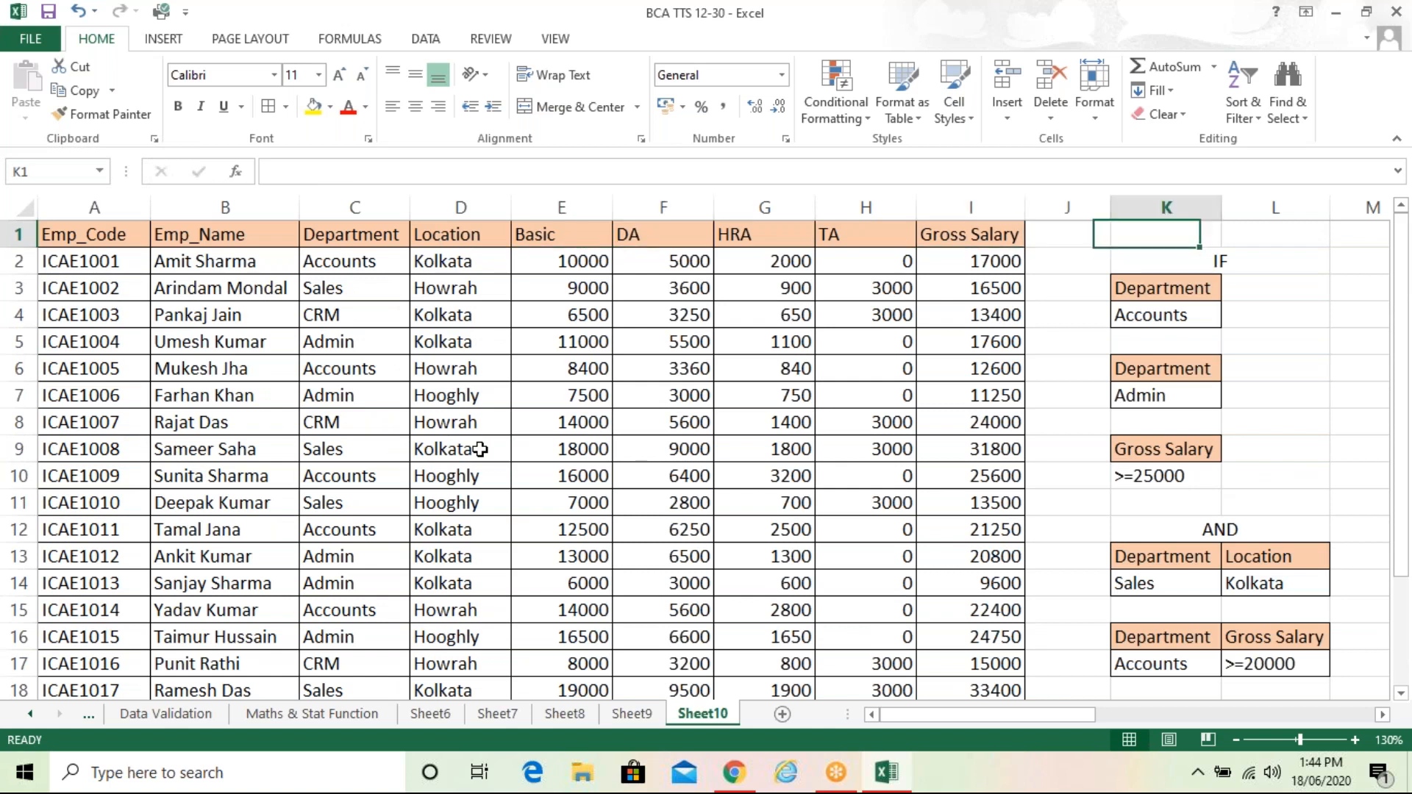
key(Down)
key(Down)
key(Down)
key(Down)
key(Down)
key(Down)
key(Down)
key(Down)
key(Down)
key(Down)
key(Down)
key(Down)
key(Down)
key(Down)
key(Down)
key(Down)
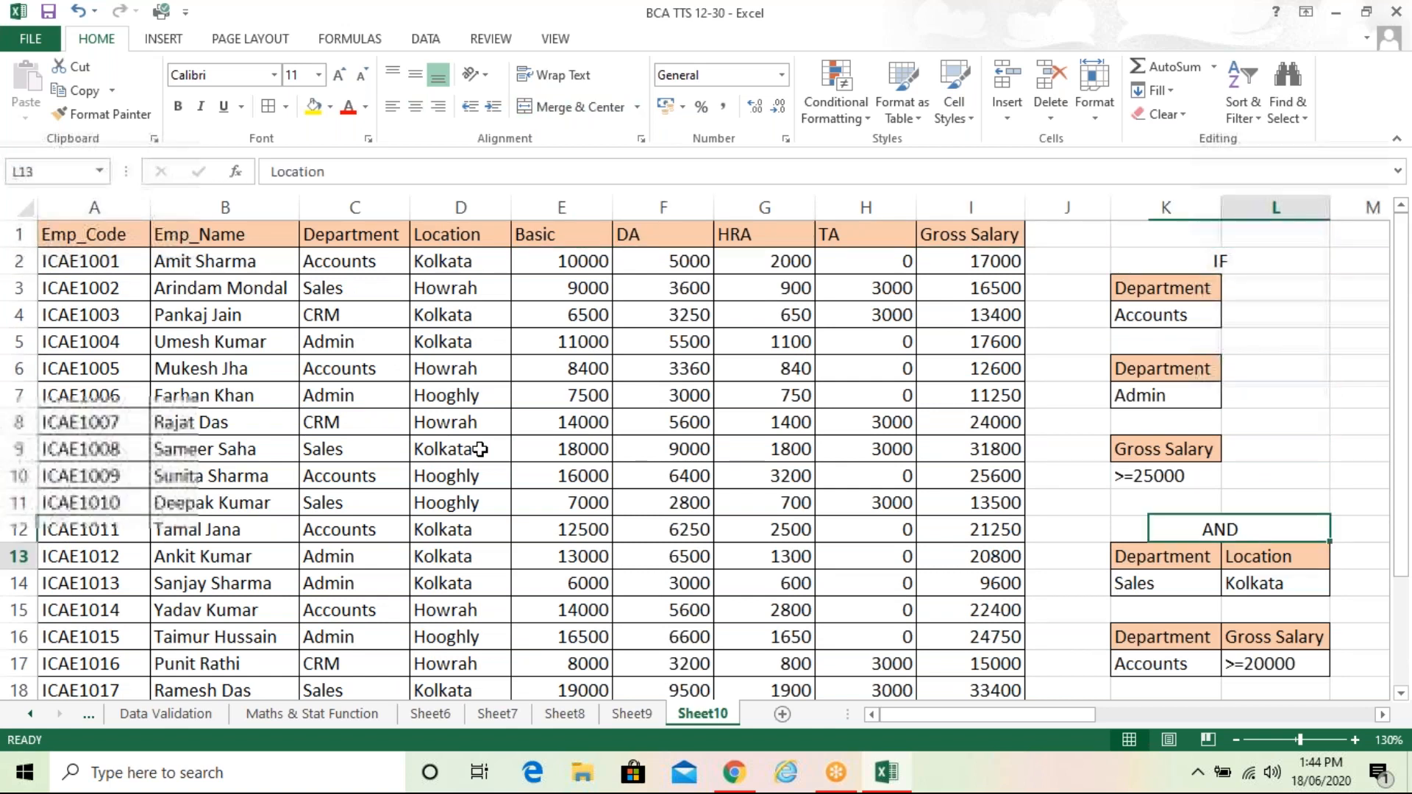
key(Down)
key(Down)
key(Down)
key(Down)
key(Down)
key(Down)
key(Down)
key(Down)
key(Down)
Copy the merged AND heading from K12 to K19 below the Accounts and Gross Salary criteria
key(Up)
key(Up)
key(Up)
key(Up)
key(Up)
key(Up)
key(Up)
key(Up)
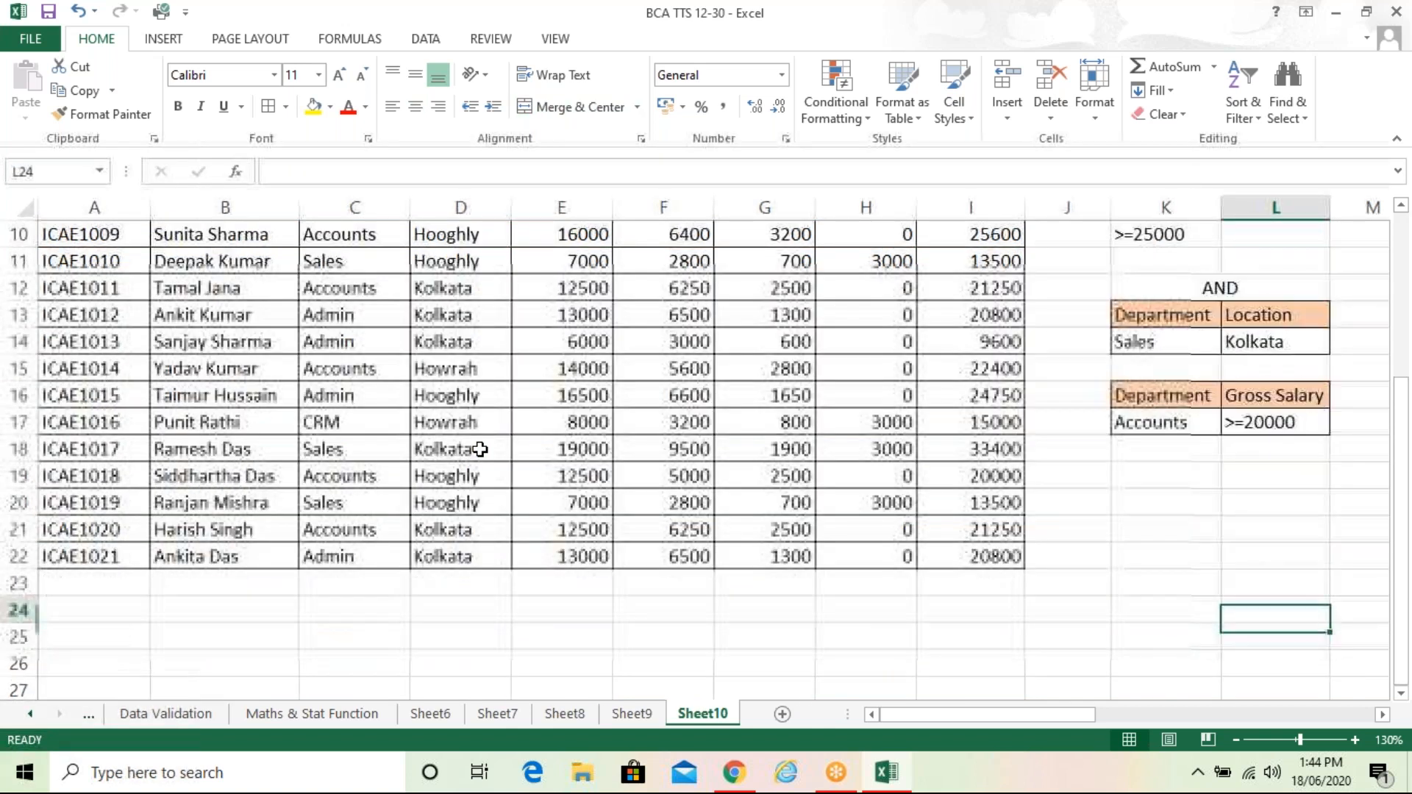
key(Up)
key(Up)
key(Up)
key(Up)
key(Up)
key(Up)
key(Left)
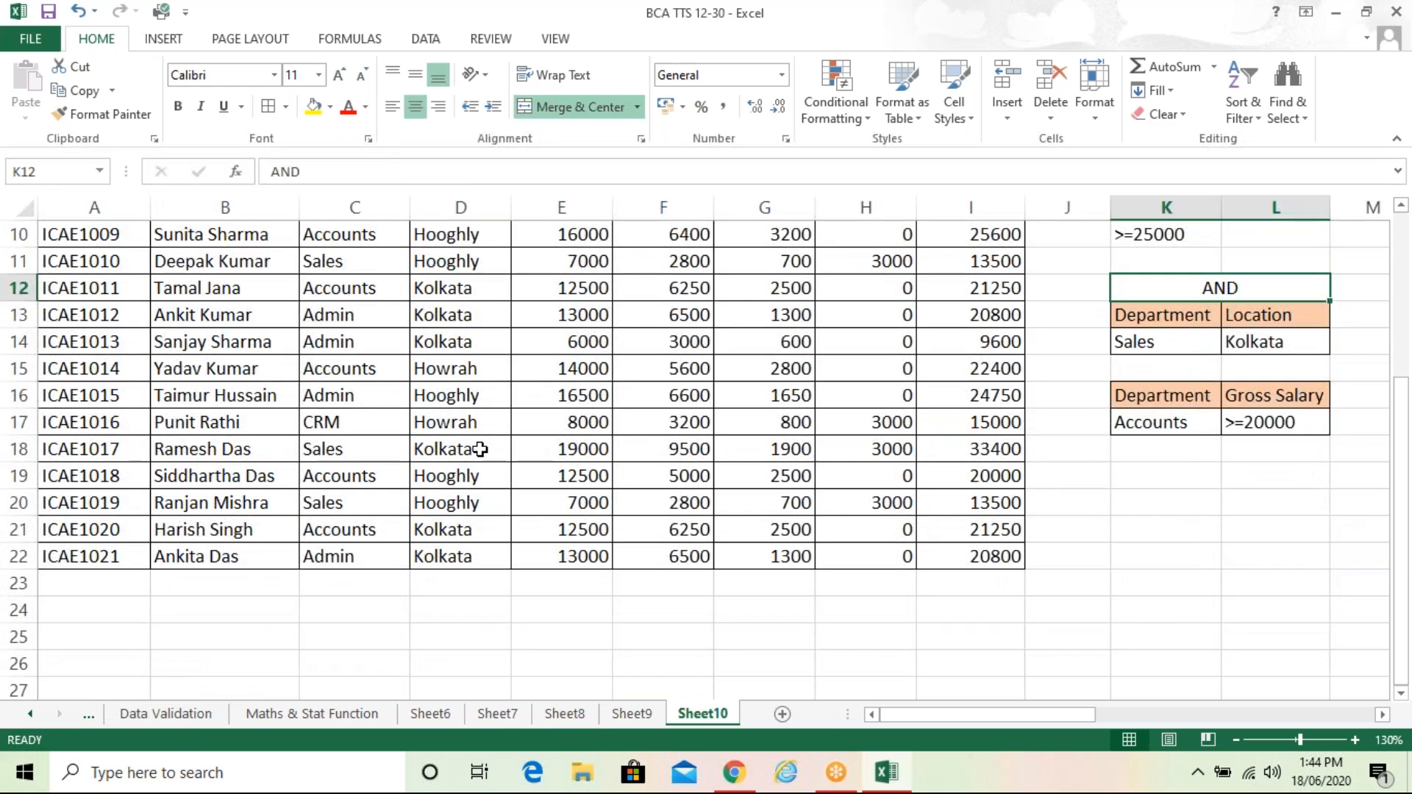
key(ctrl+c)
key(Down)
key(Right)
key(Down)
key(Down)
key(Down)
key(Down)
key(Down)
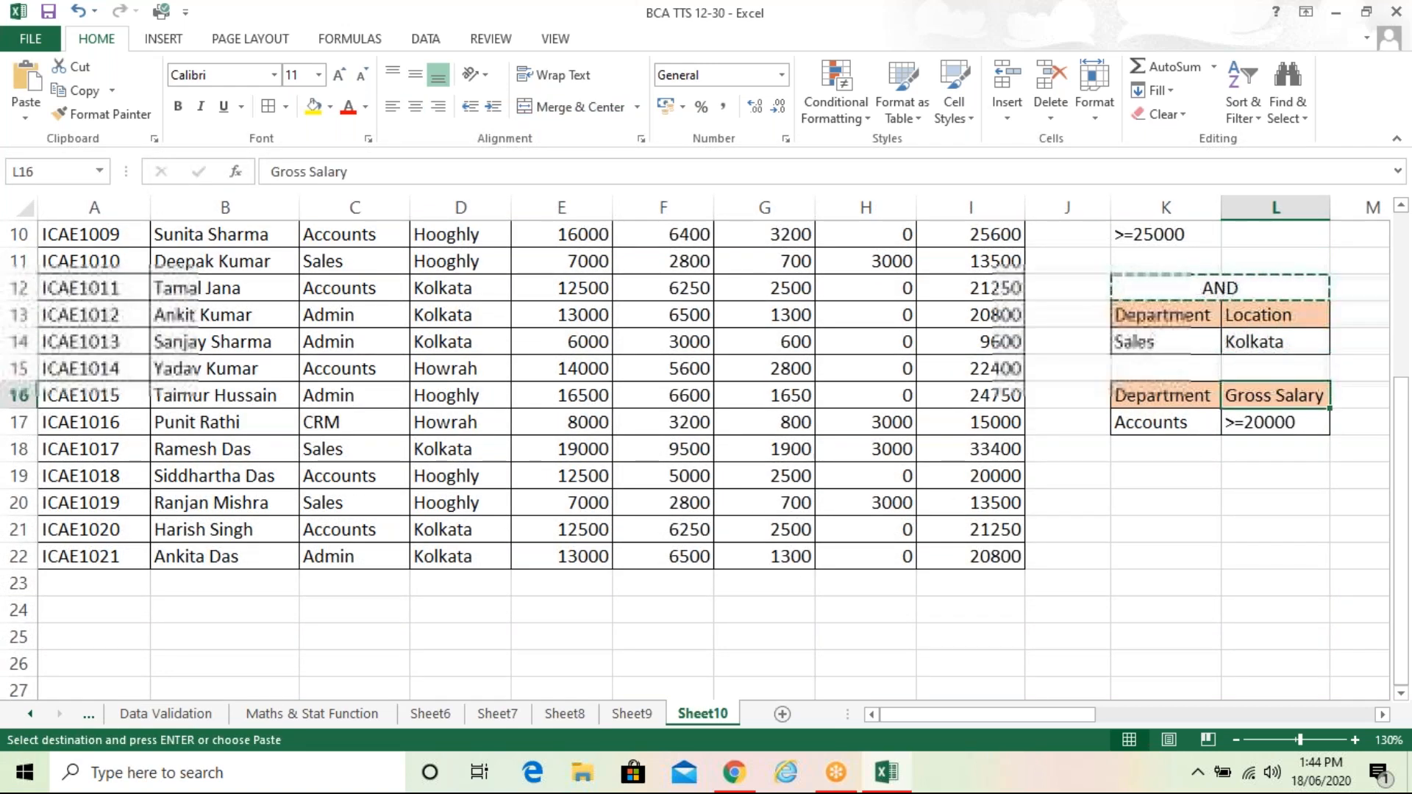
key(Down)
key(Left)
key(Return)
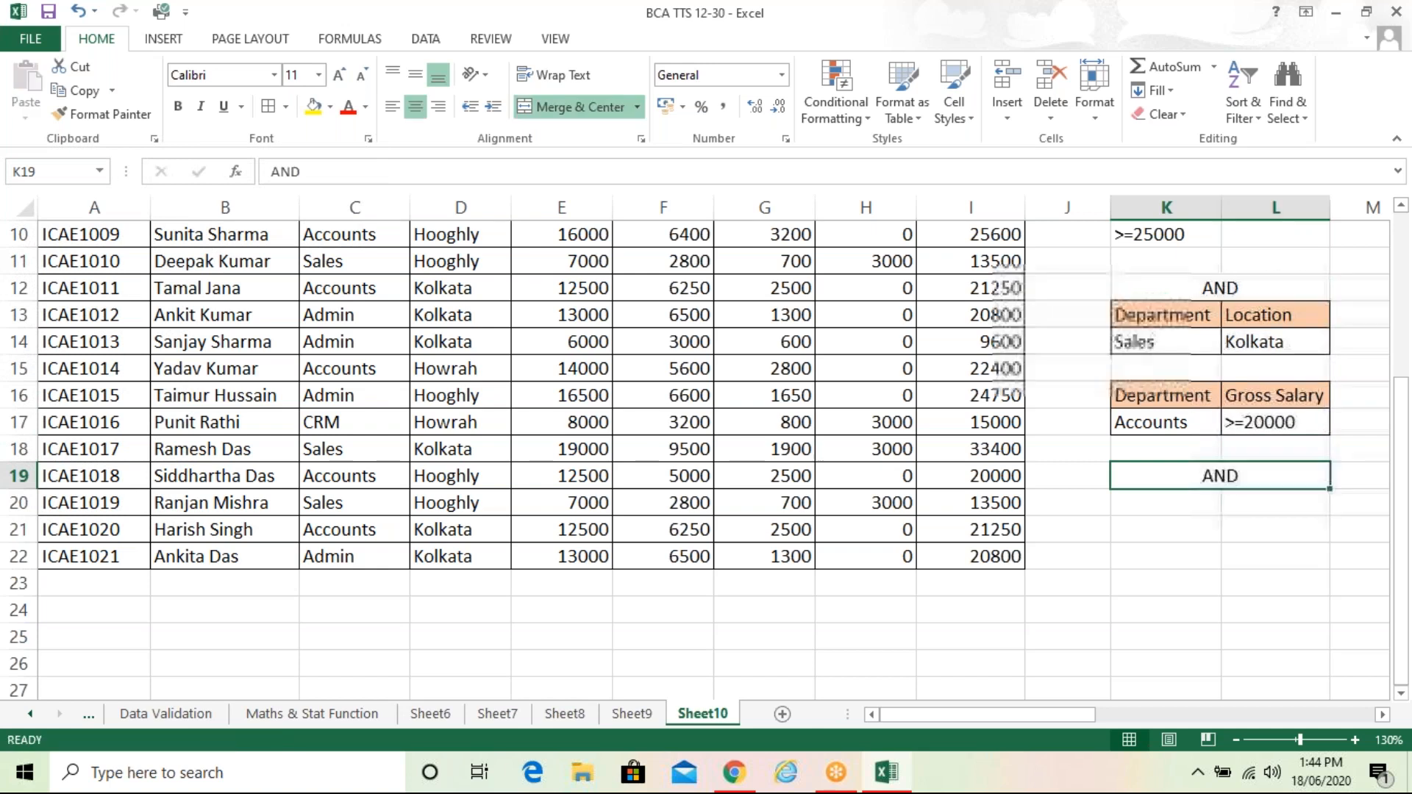
key(Down)
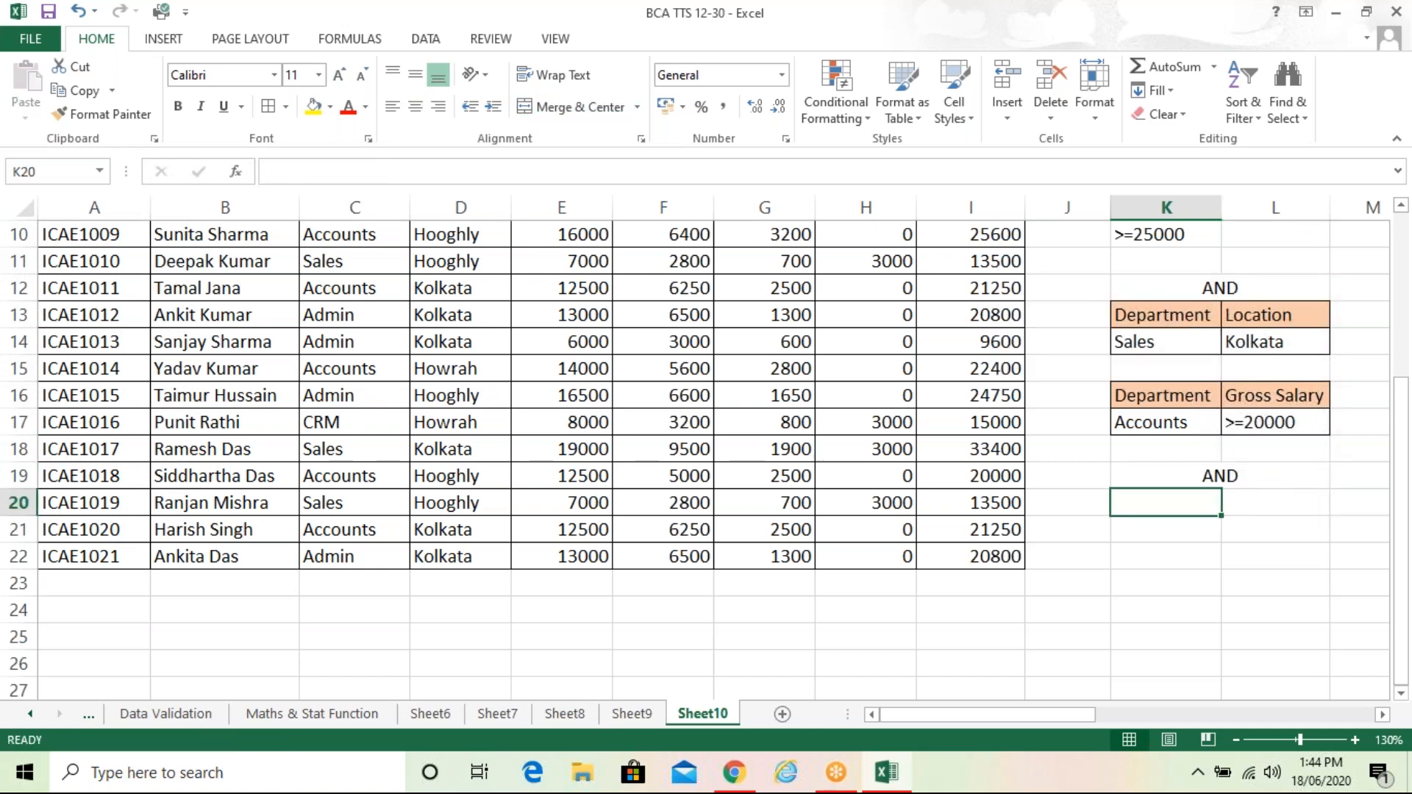
key(Up)
key(Up)
key(Up)
key(Up)
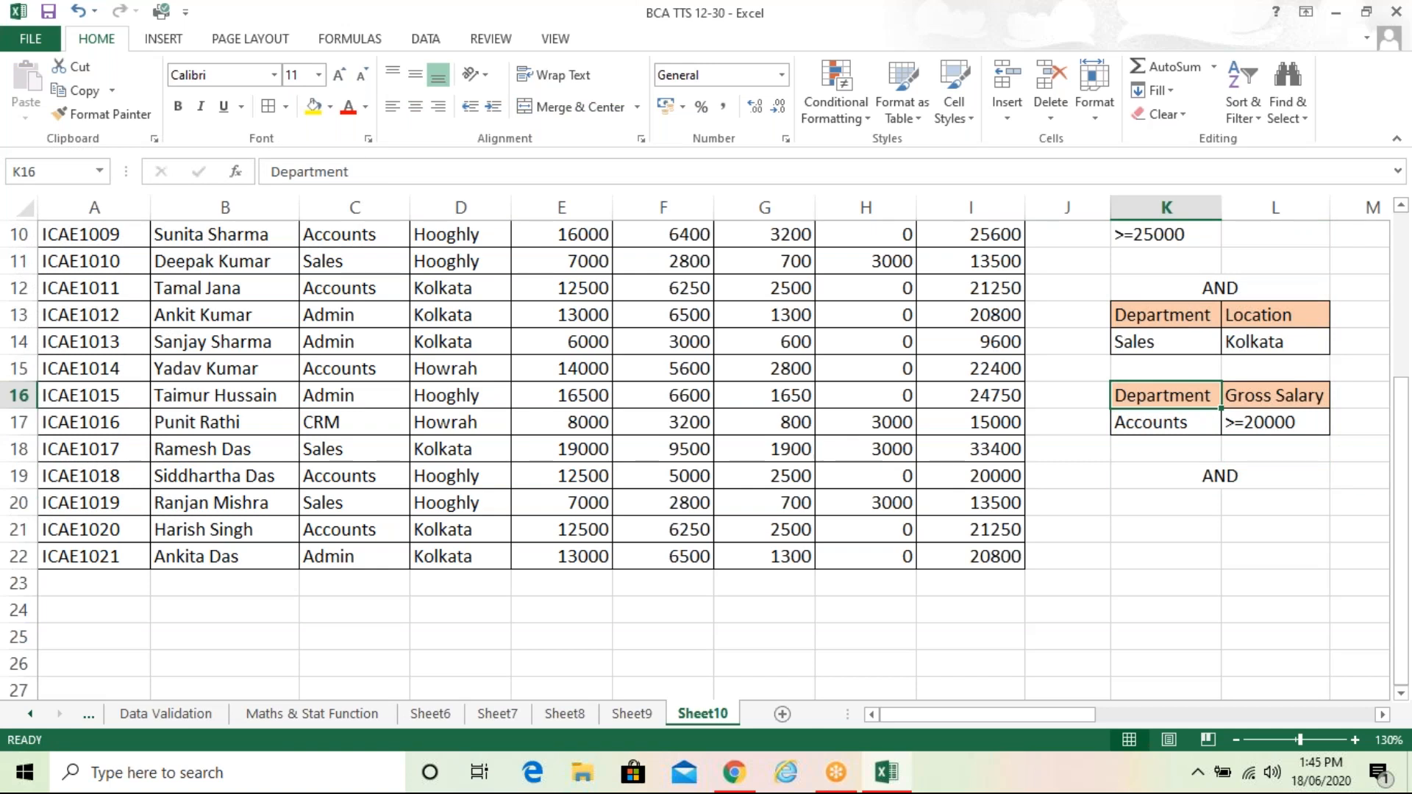
key(ctrl+c)
key(Escape)
key(Down)
key(Down)
key(Down)
key(Down)
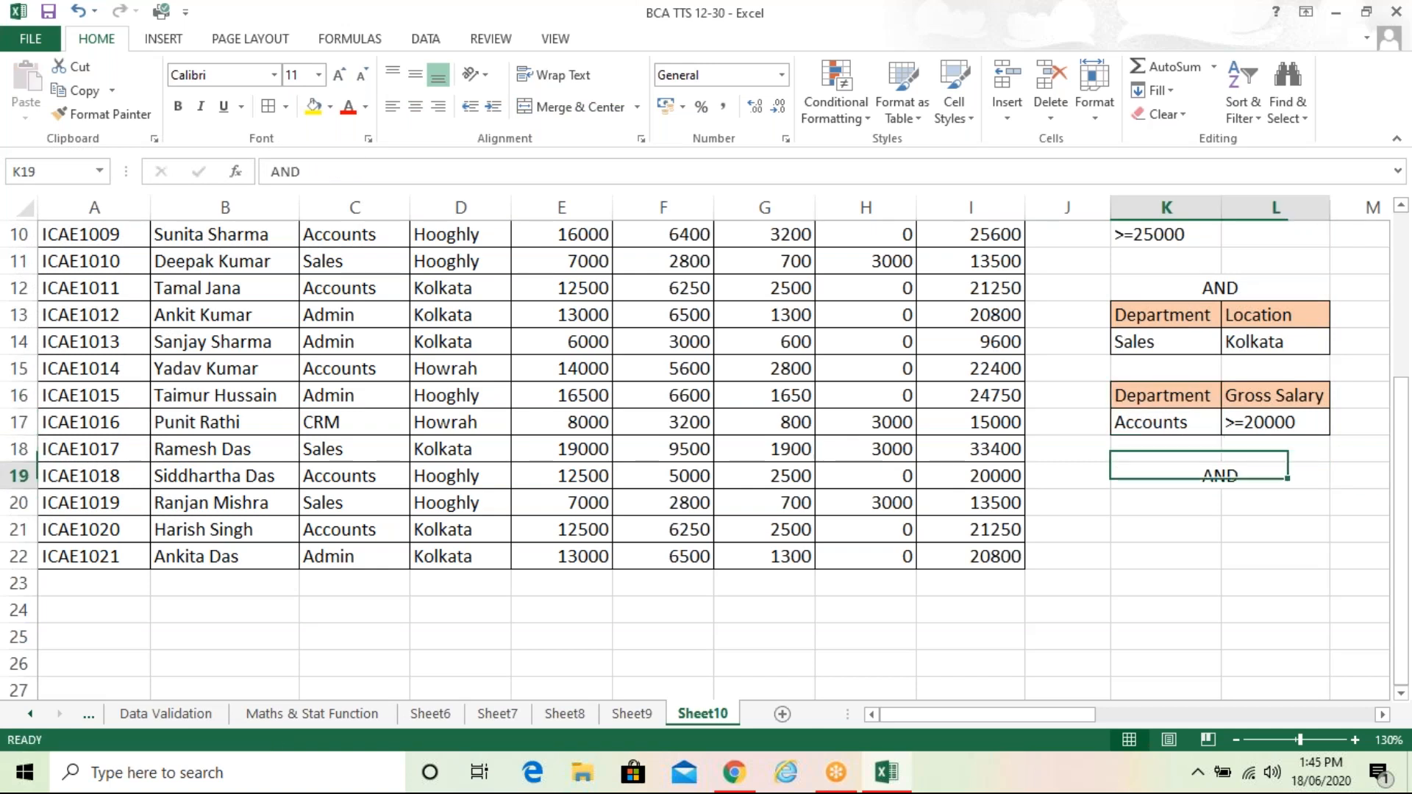
key(Down)
key(Up)
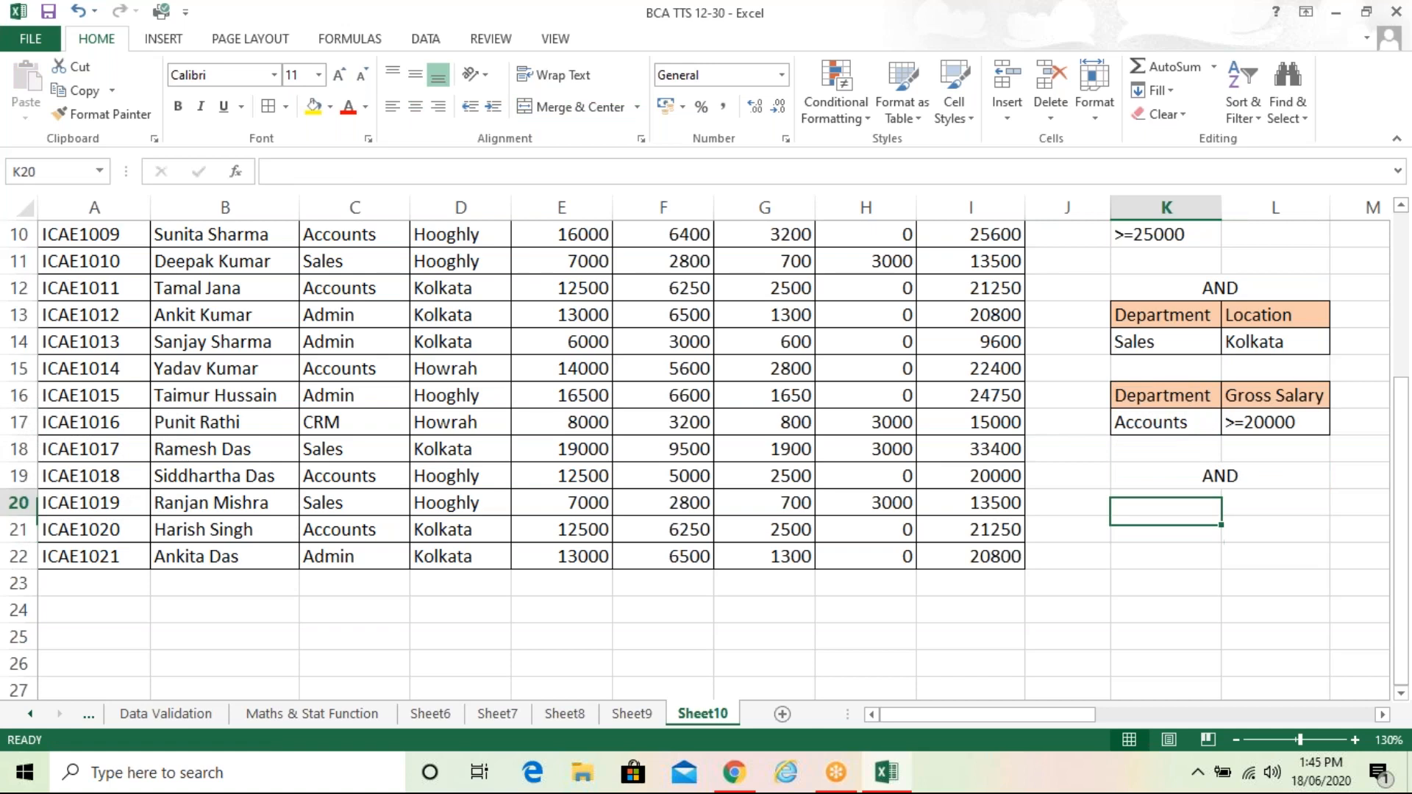
key(Up)
key(Up)
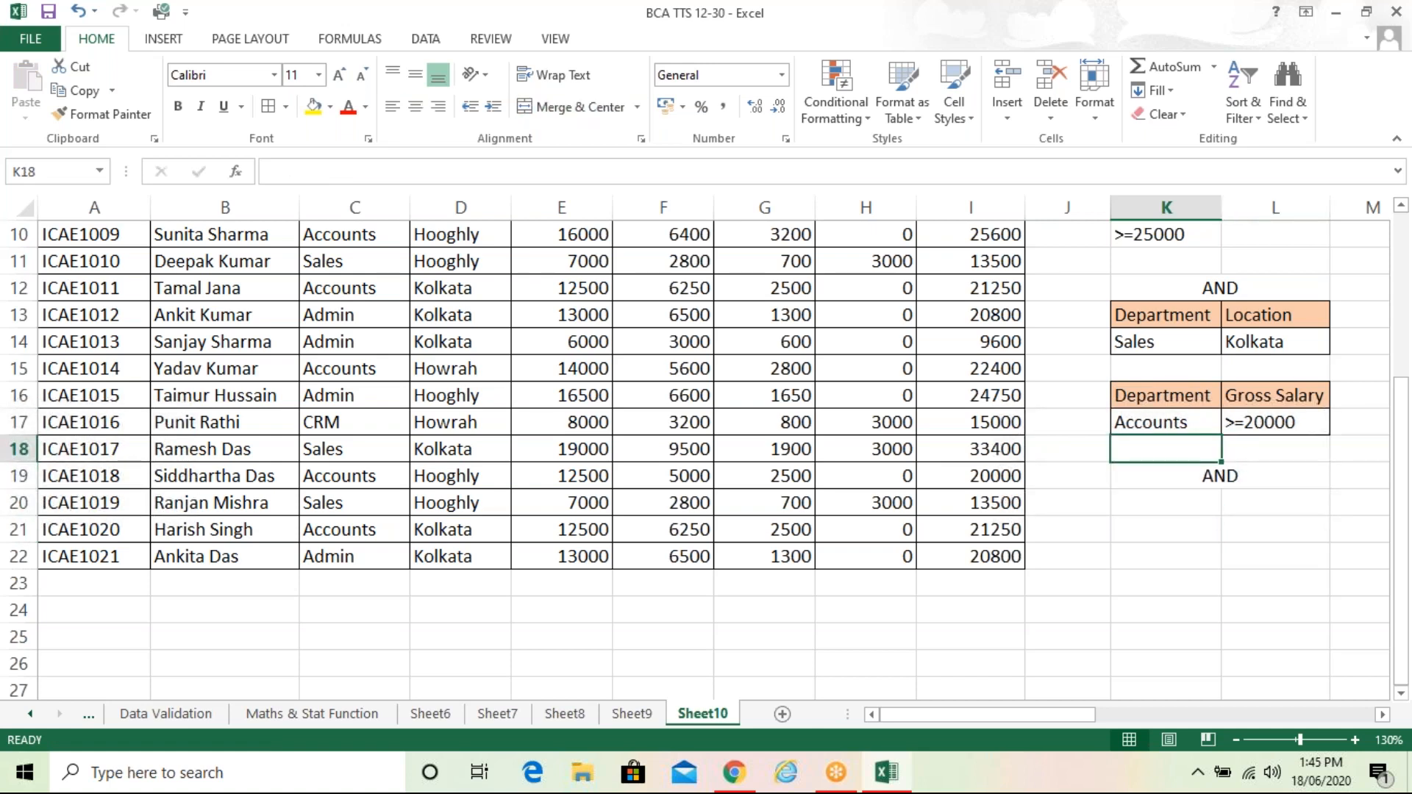
Copy the Department heading from K16 to K20 below the new merged heading
key(Up)
key(Up)
key(ctrl+c)
key(Down)
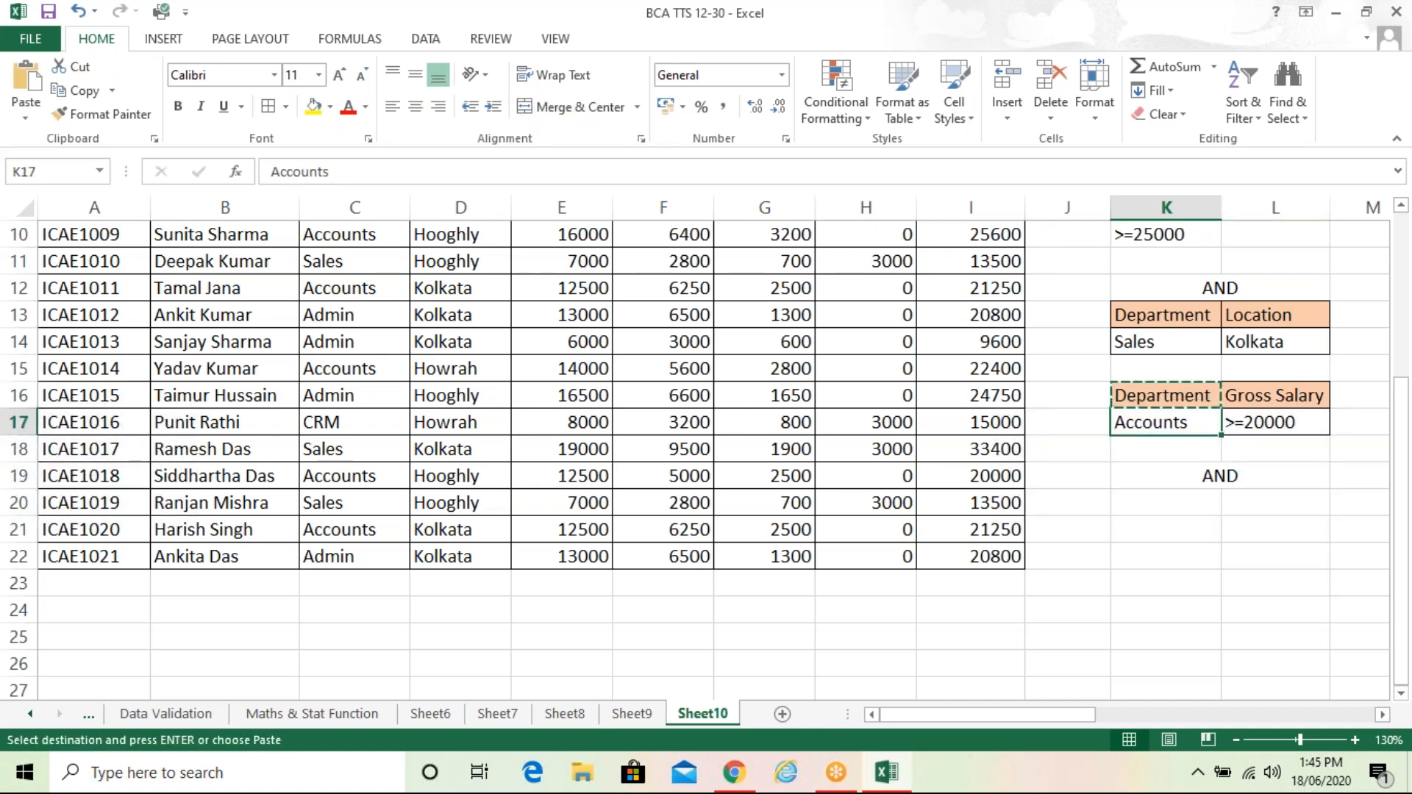
key(Down)
key(Down)
key(Down)
key(Return)
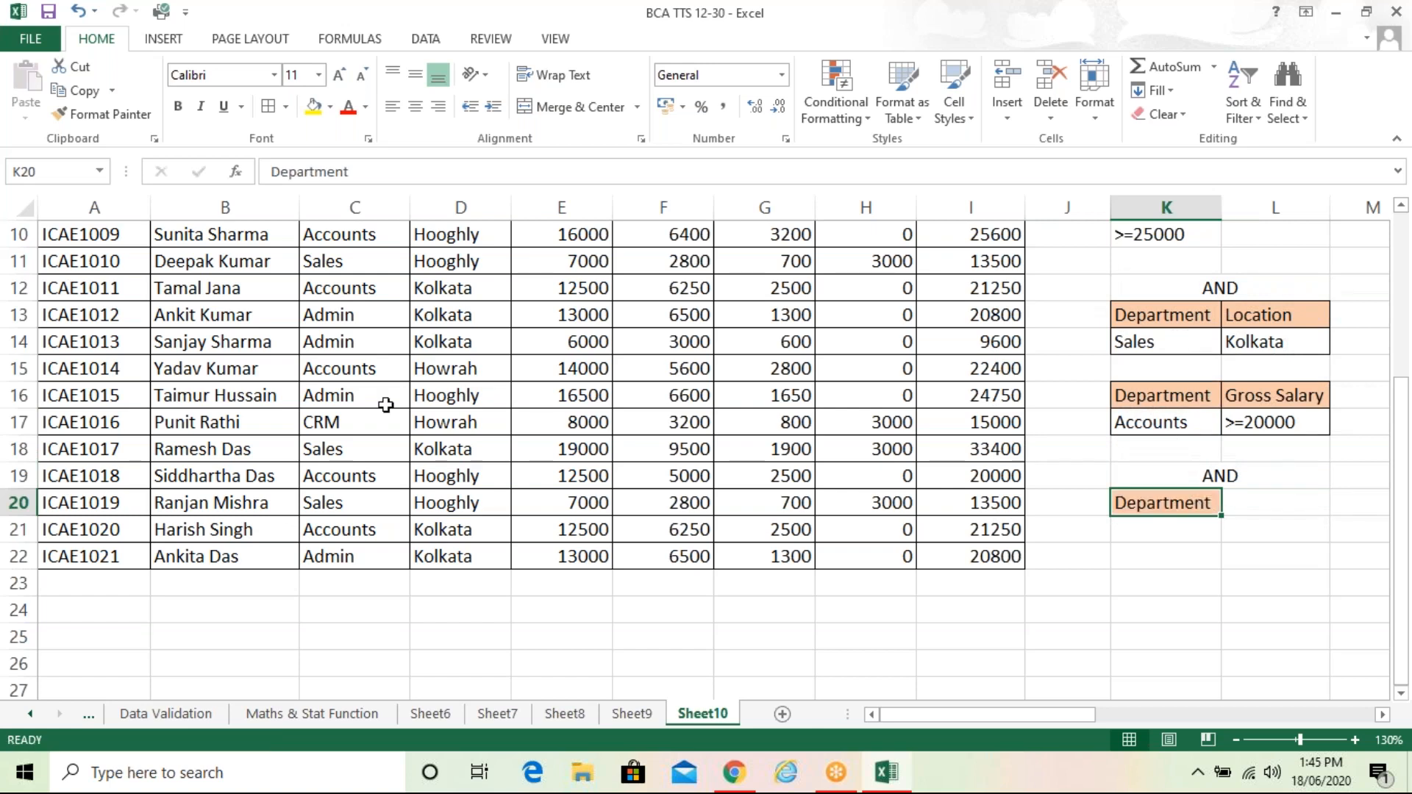
Copy the Admin and Sales department entries from C14 and C18 into K21:K22 under the Department heading
click(320, 340)
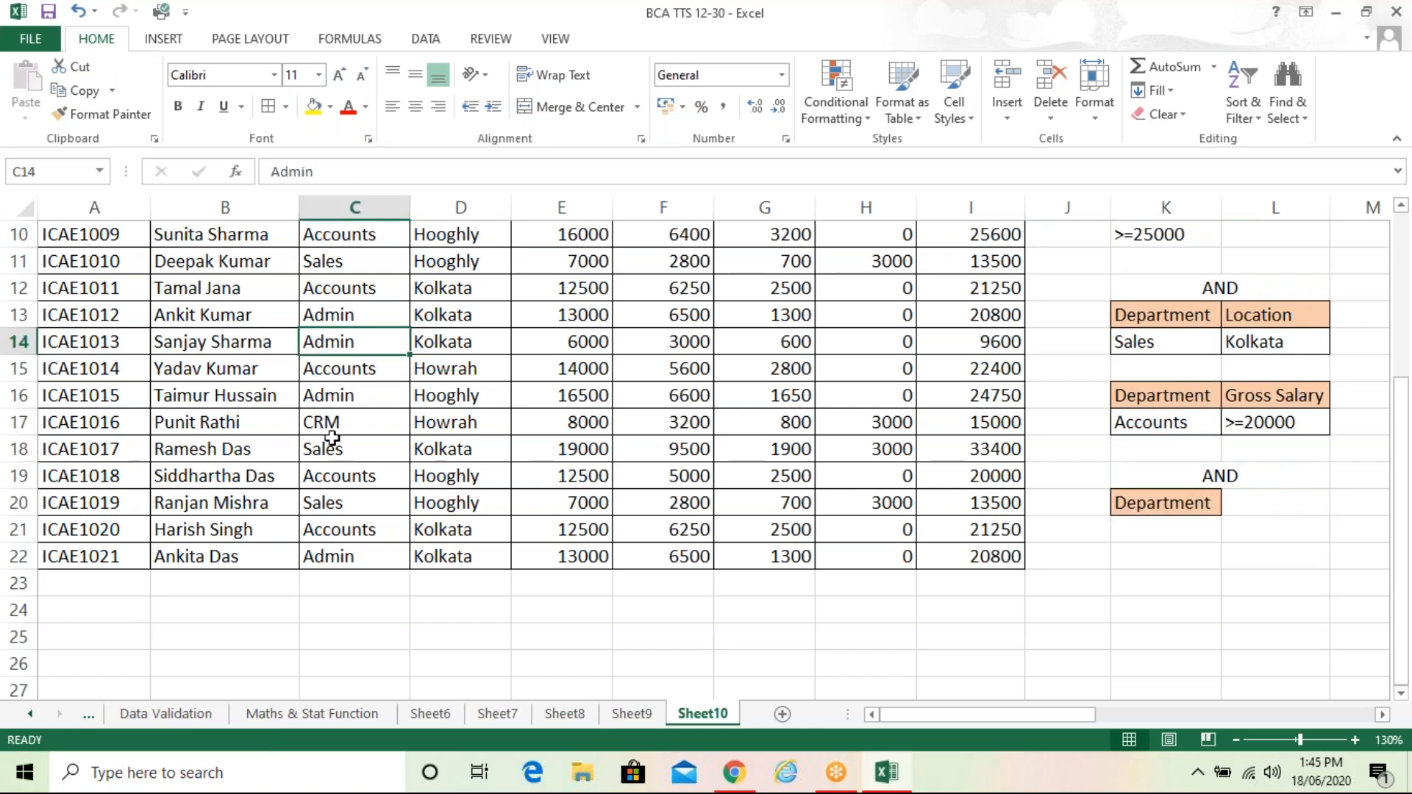
ctrl+click(333, 446)
key(ctrl+c)
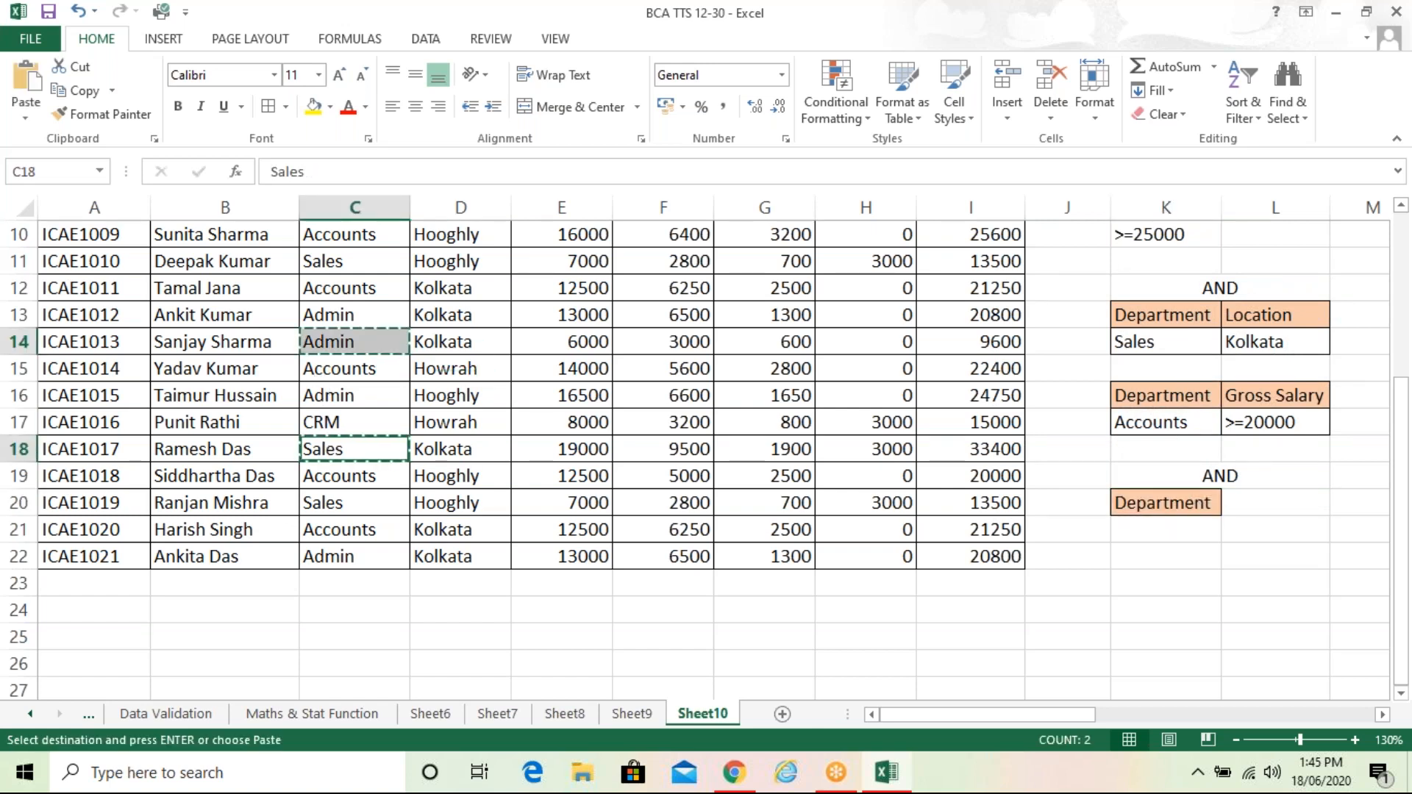
click(1164, 528)
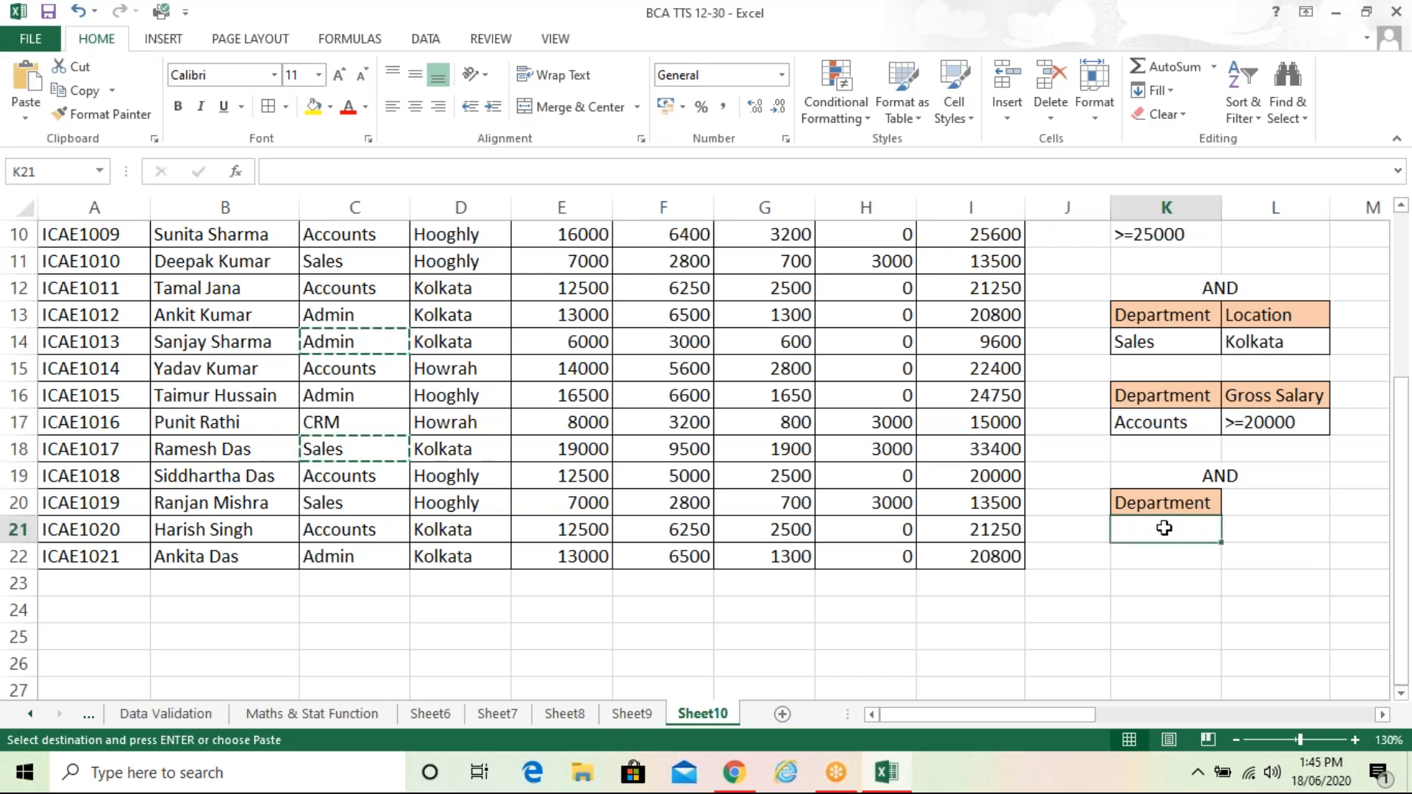
key(ctrl+v)
click(549, 571)
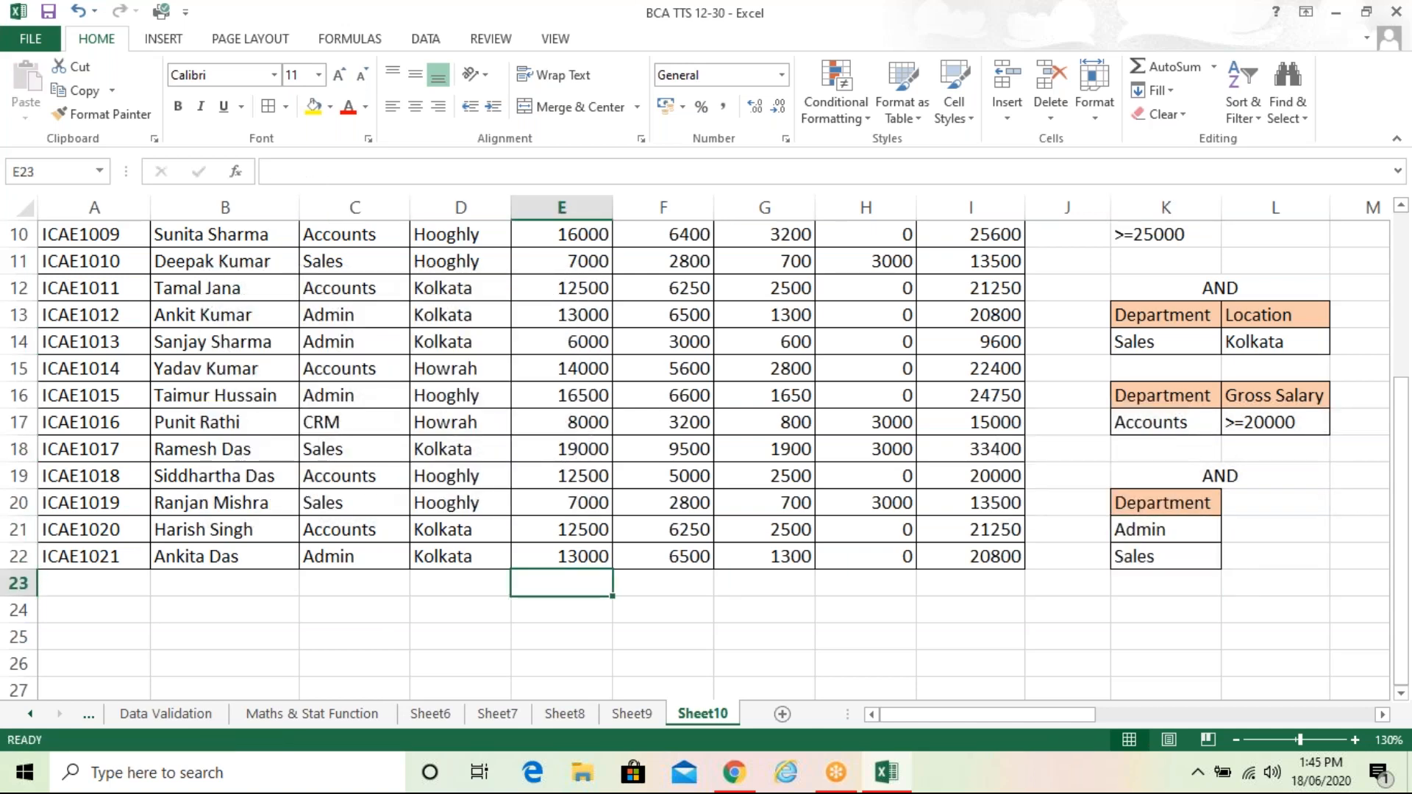
Change the merged heading in K19 to OR
click(1312, 480)
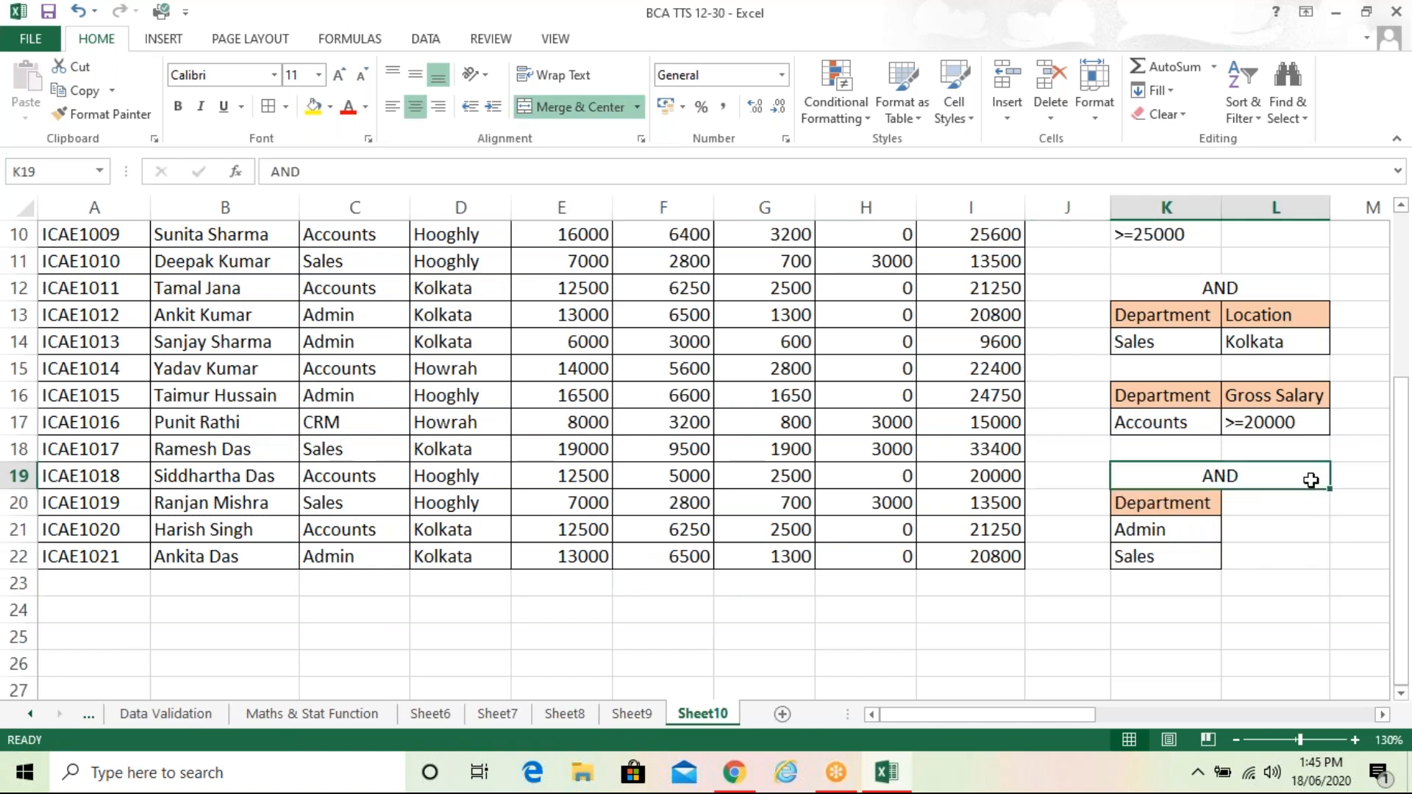
text(OR)
key(Return)
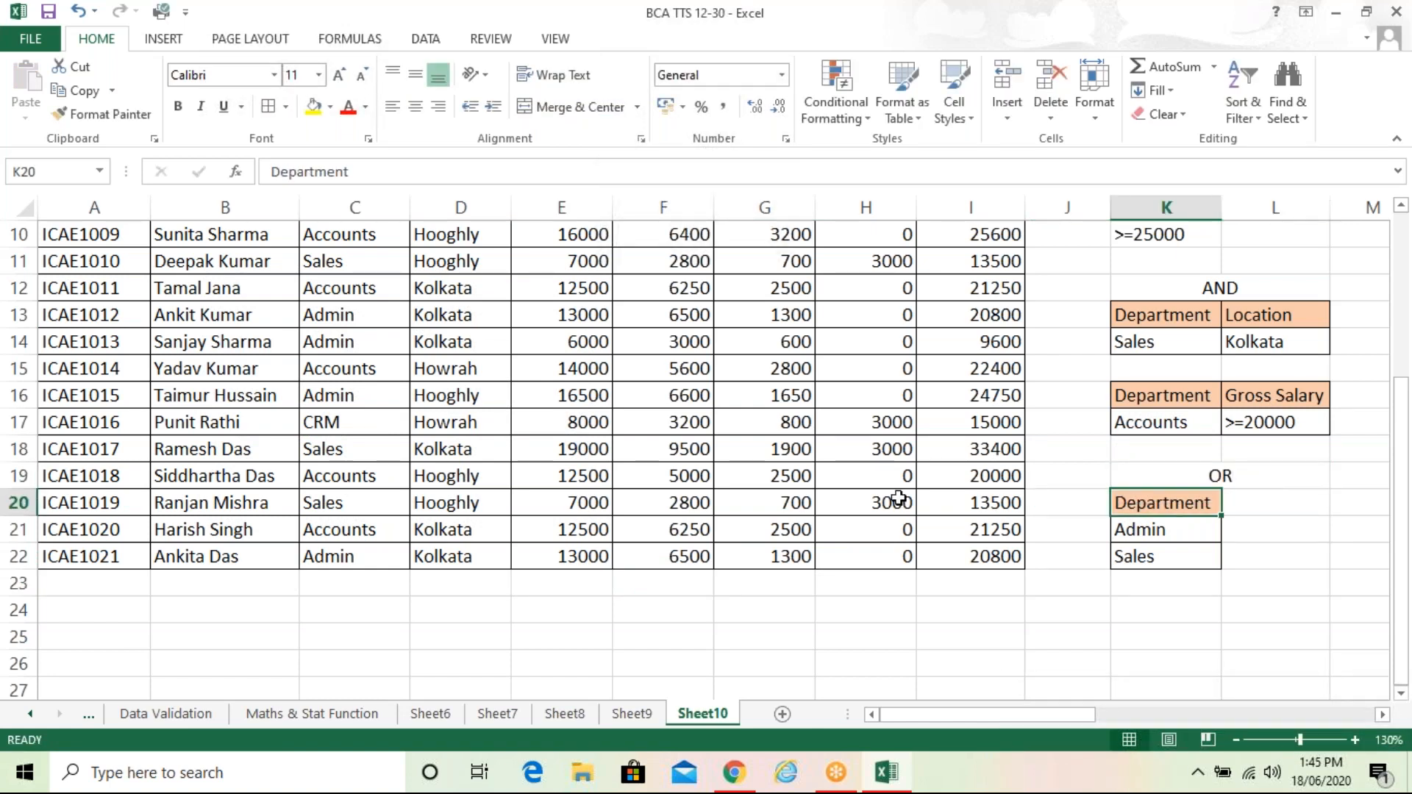
Start an Advanced Filter on the salary table and set it to copy the results to another location
click(622, 521)
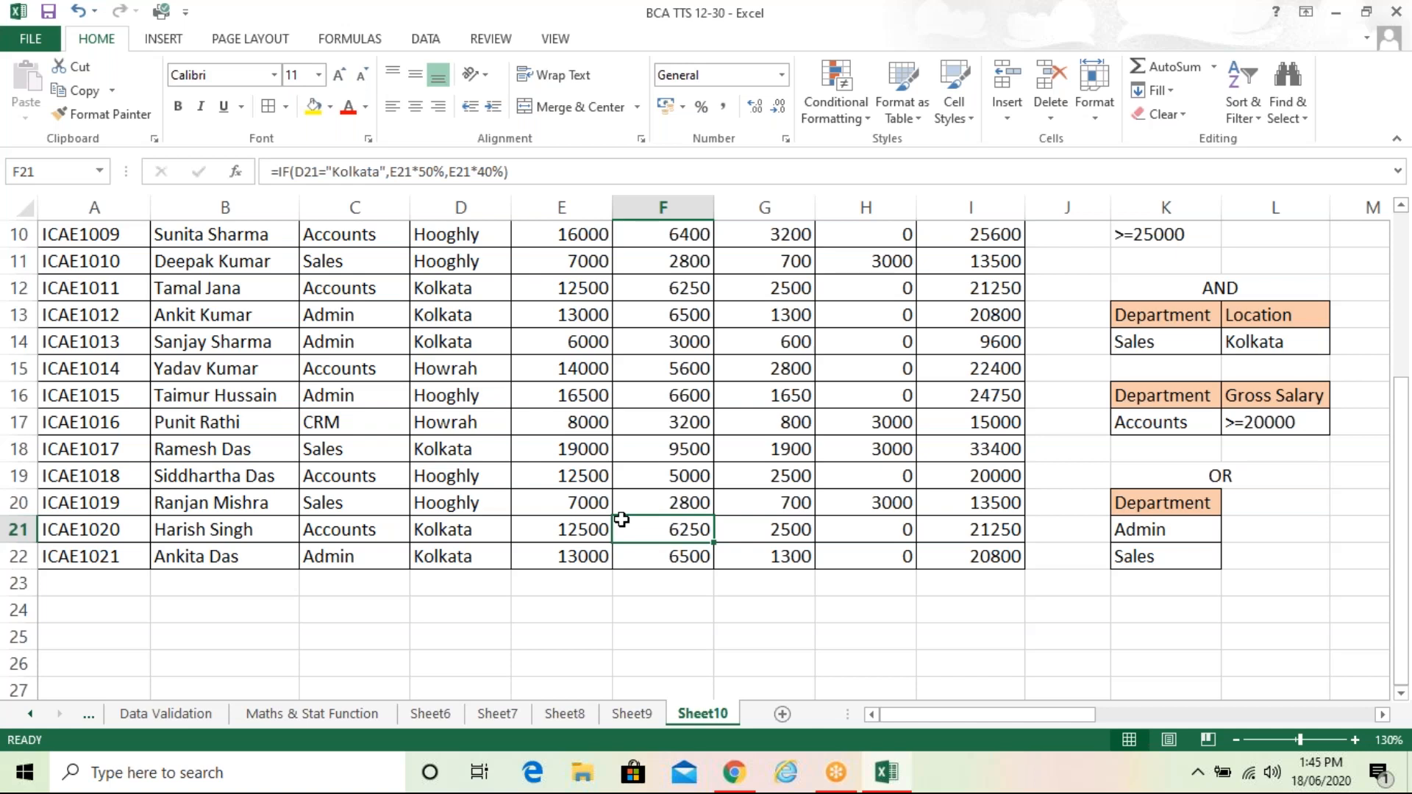
click(648, 400)
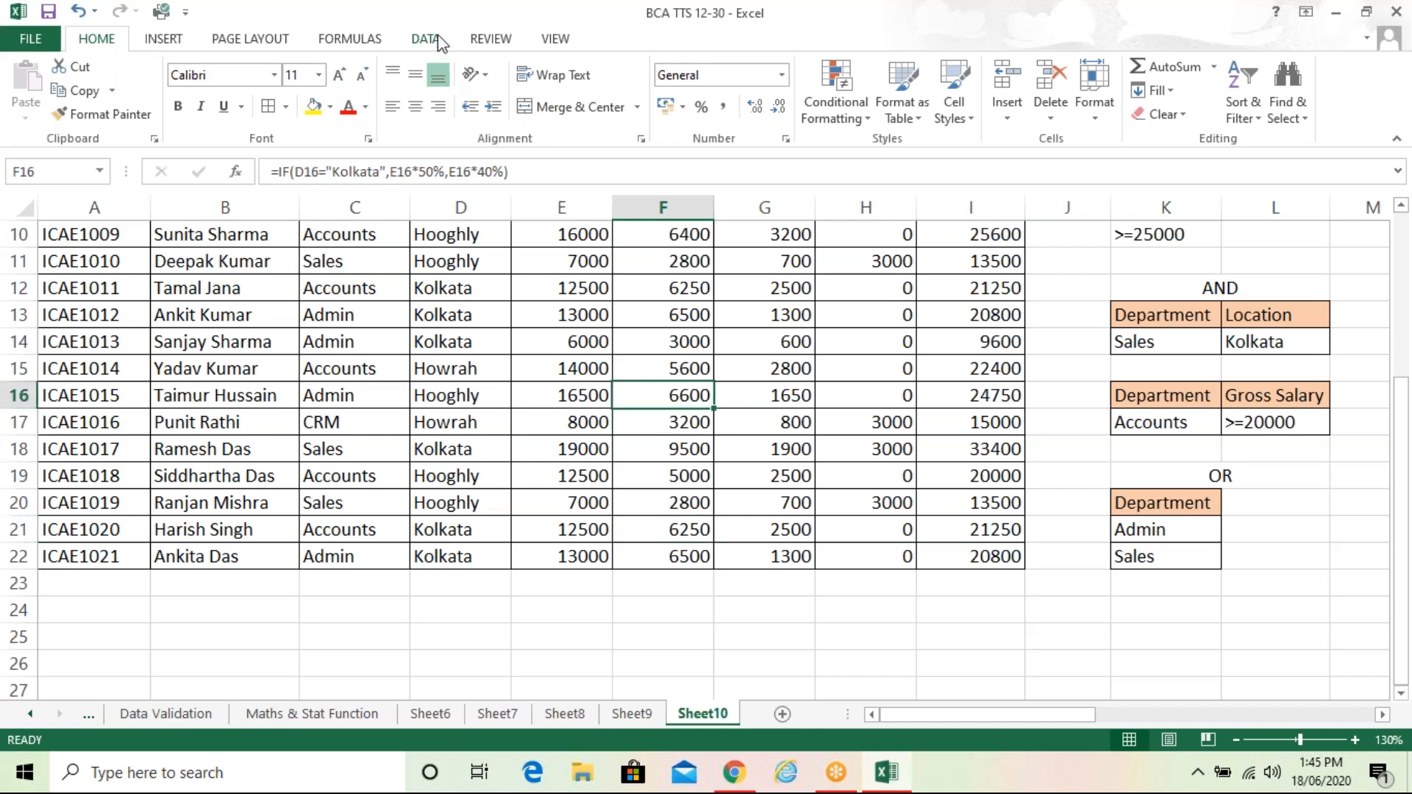
click(438, 37)
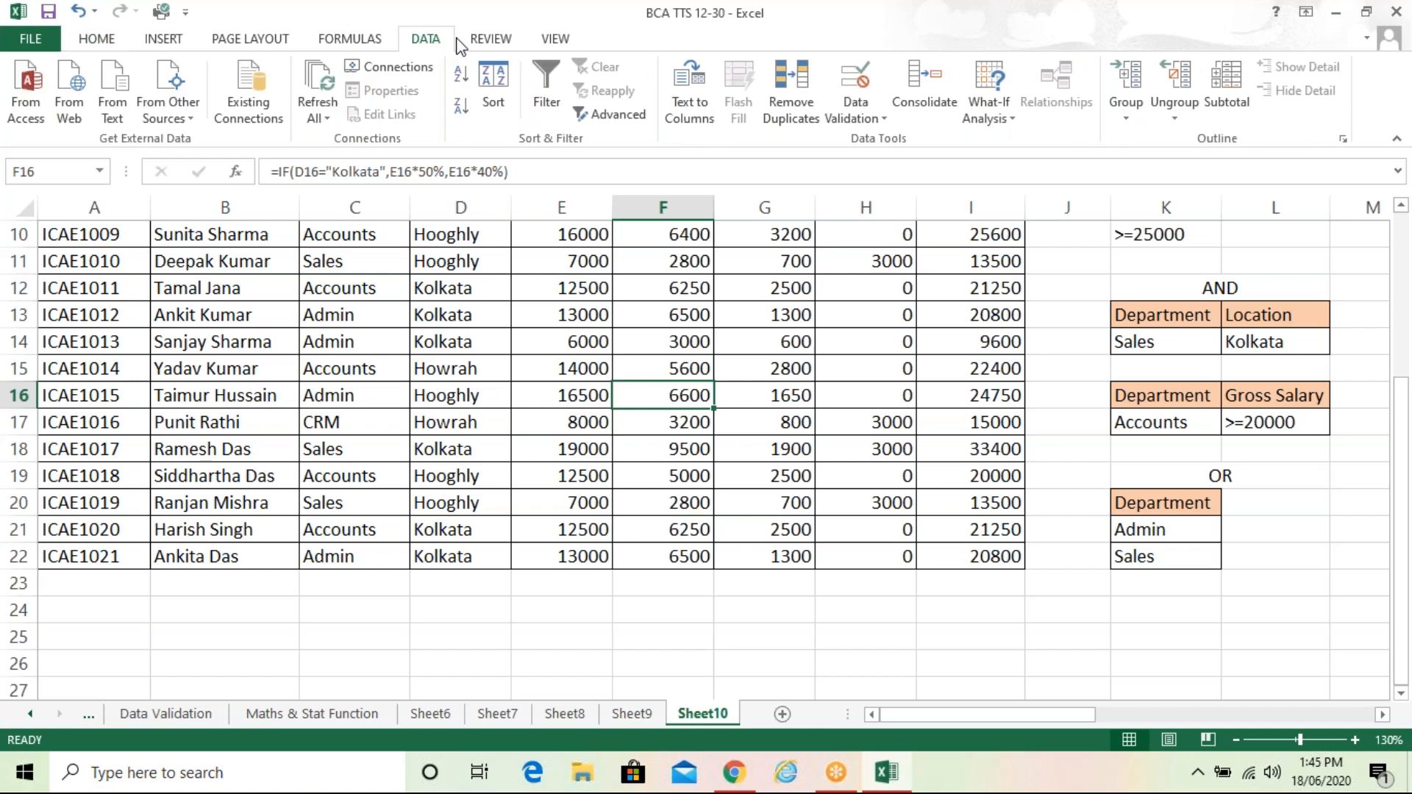
click(620, 118)
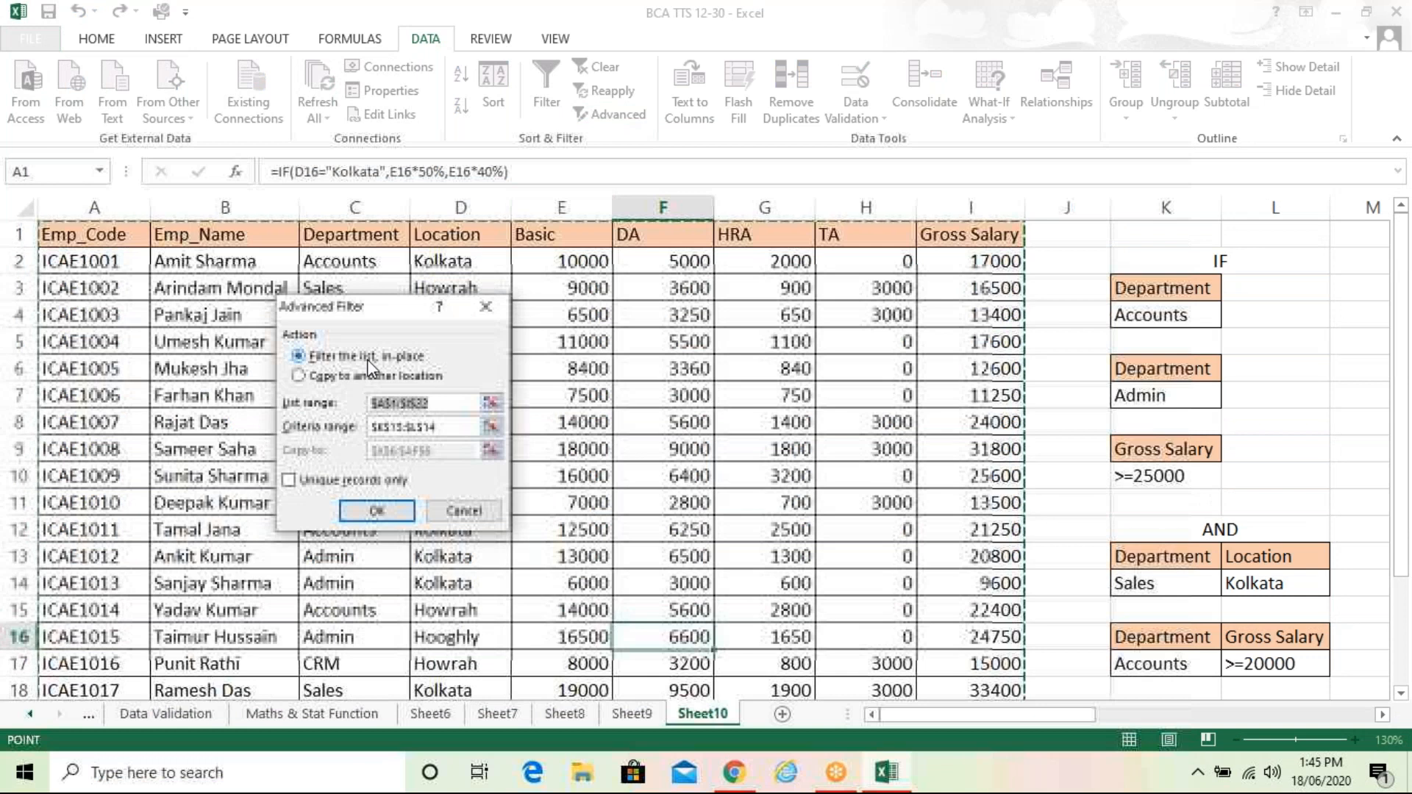
click(365, 376)
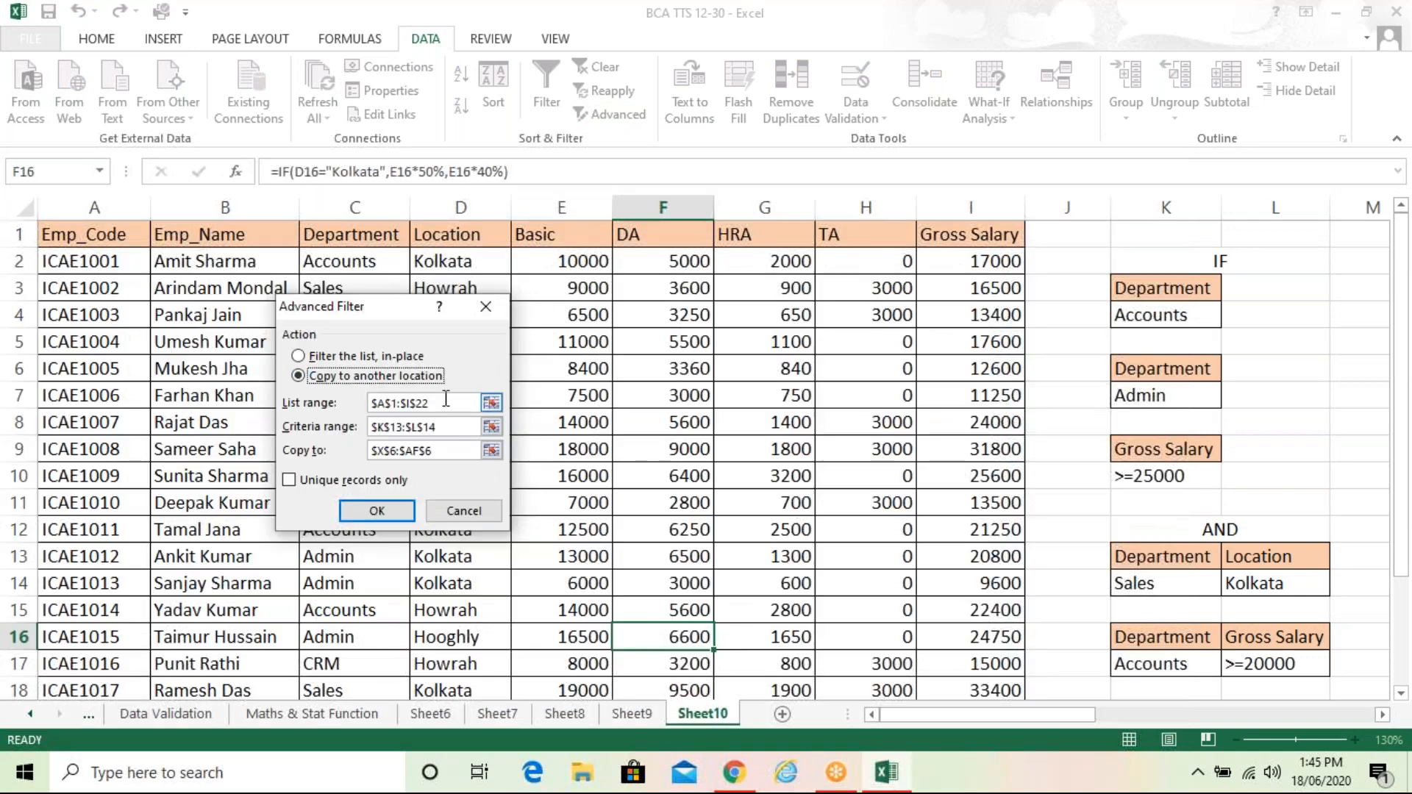
Replace the Advanced Filter criteria range with the Department OR block K20:K22
click(447, 427)
key(BackSpace)
key(BackSpace)
key(BackSpace)
key(BackSpace)
key(BackSpace)
key(BackSpace)
key(BackSpace)
key(BackSpace)
key(BackSpace)
key(BackSpace)
key(BackSpace)
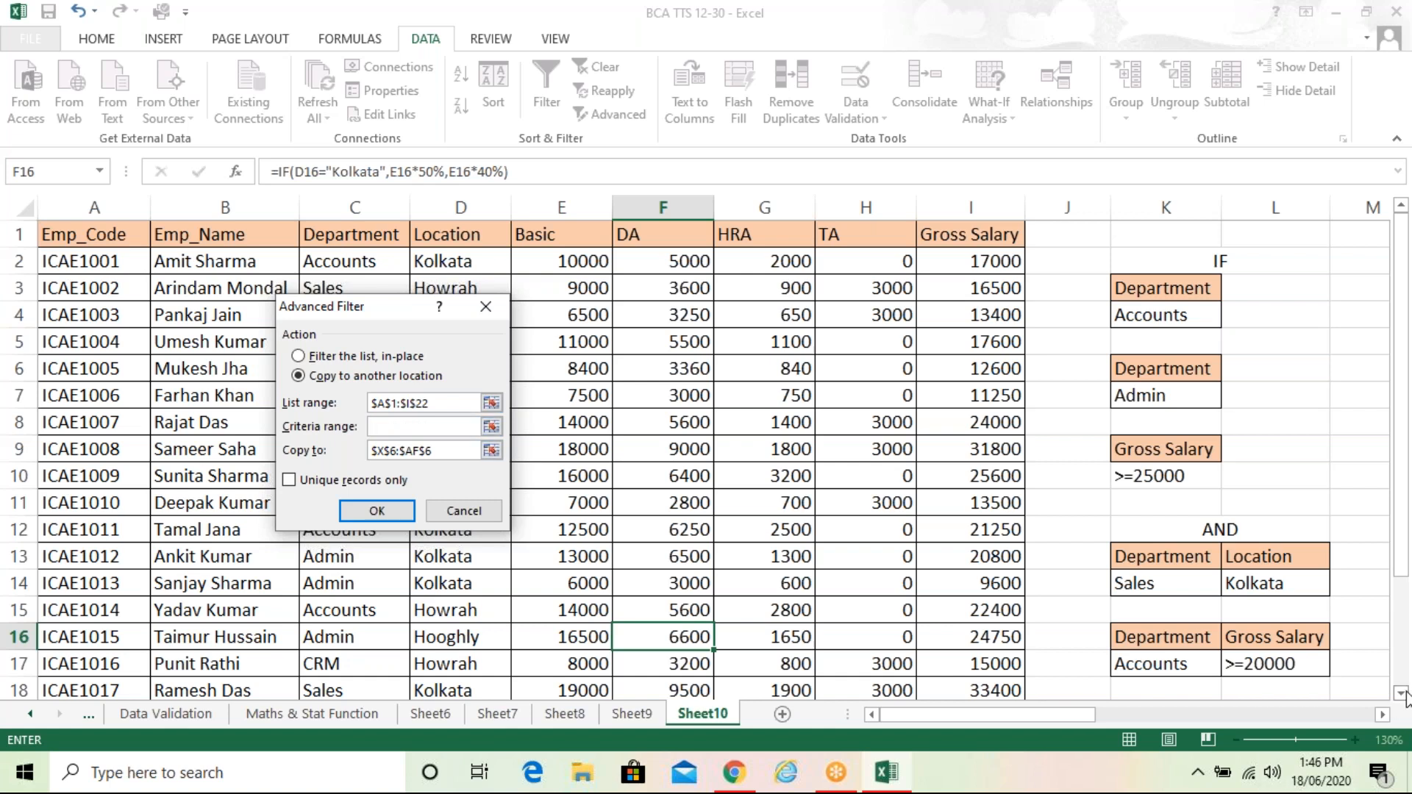
scroll(1404, 695, down, 3)
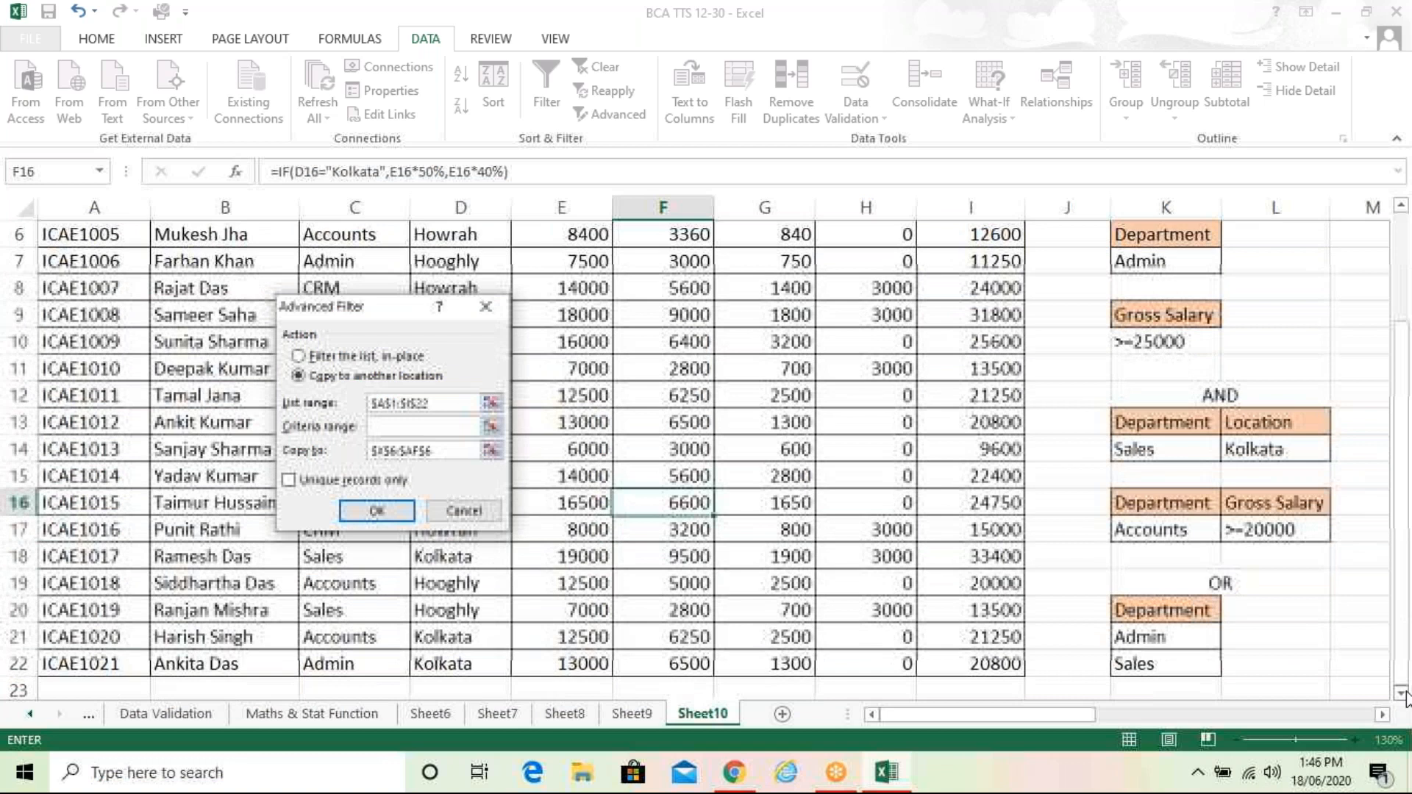
drag(1181, 597, 1160, 555)
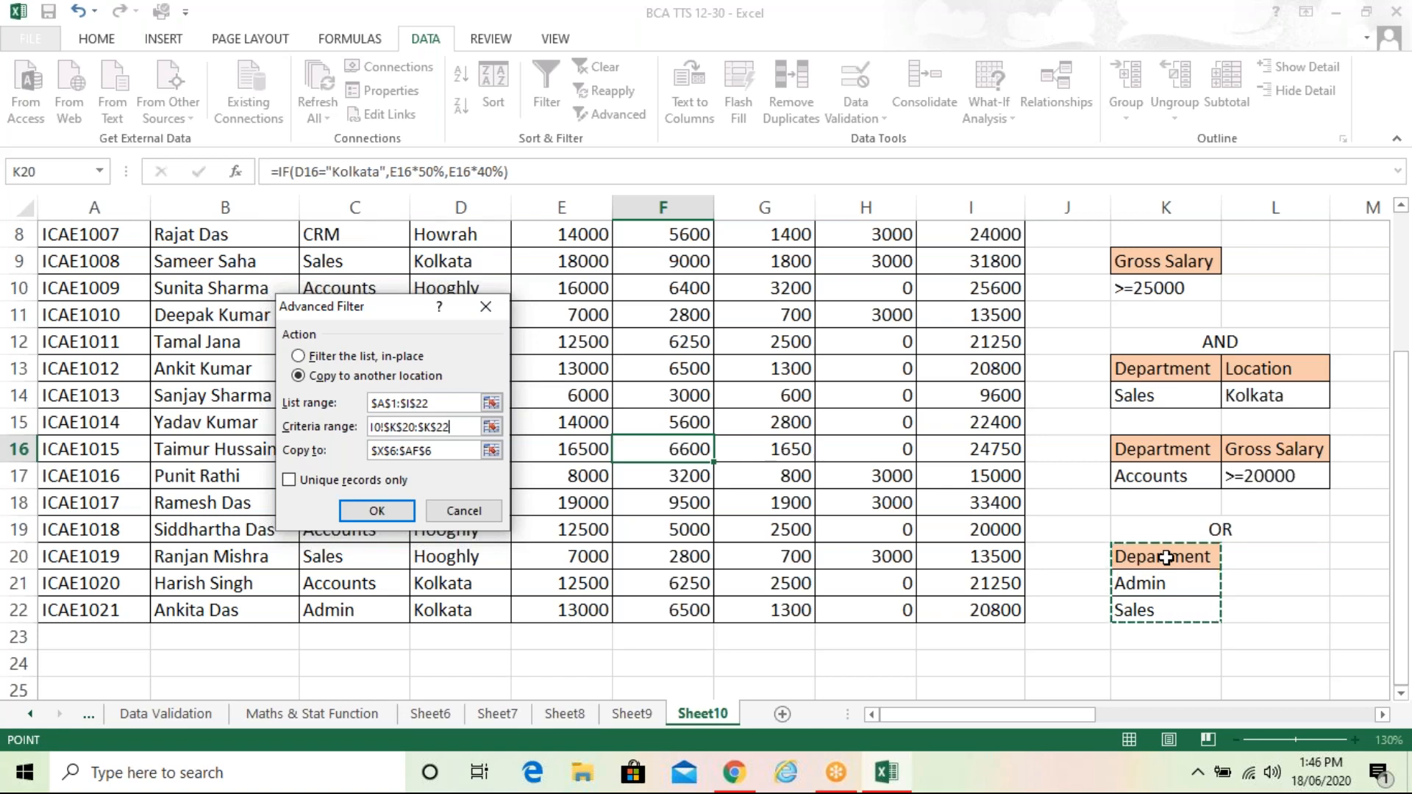
Set the copy destination to X10 on Sheet10 and run the Advanced Filter
click(458, 449)
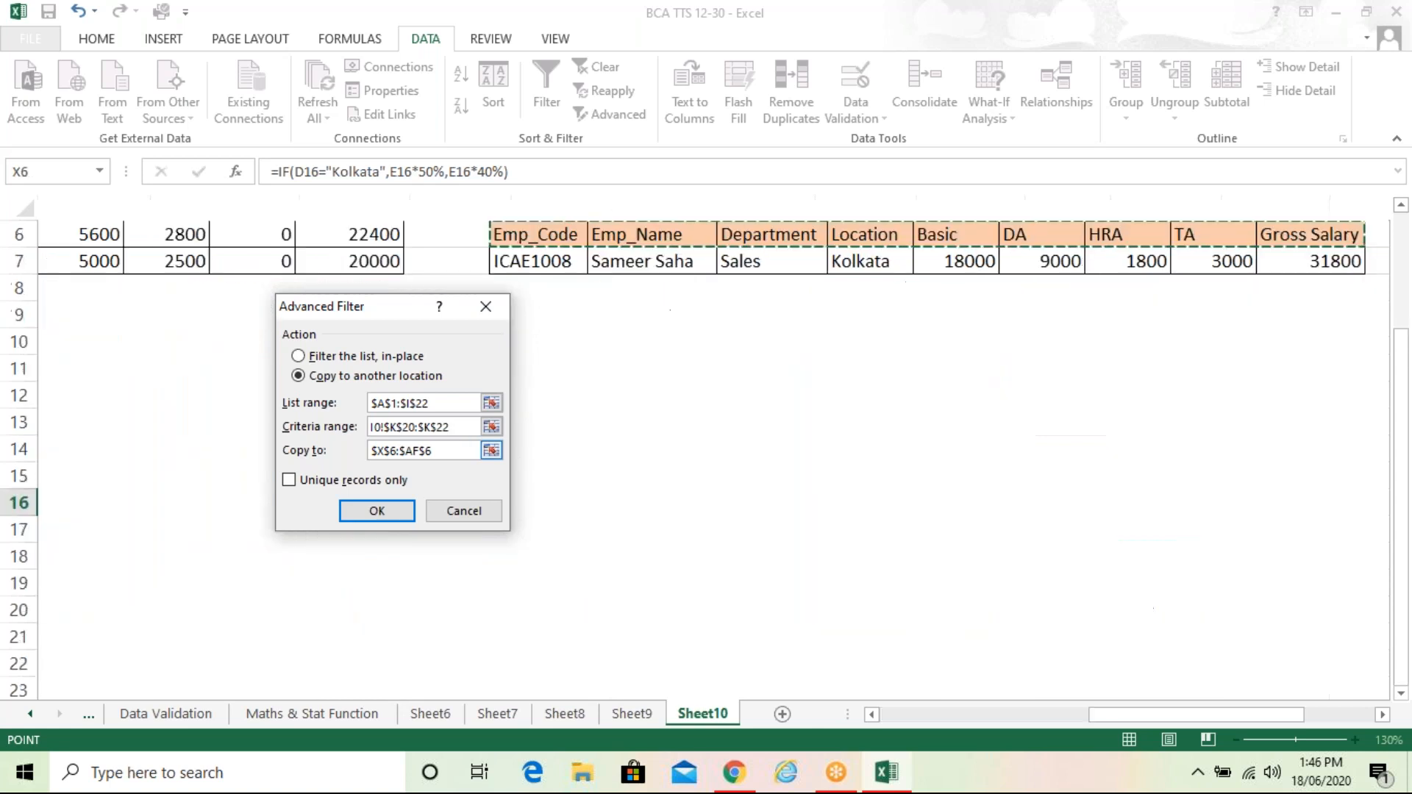
key(BackSpace)
key(BackSpace)
key(BackSpace)
key(BackSpace)
key(BackSpace)
key(BackSpace)
key(BackSpace)
key(BackSpace)
key(BackSpace)
key(BackSpace)
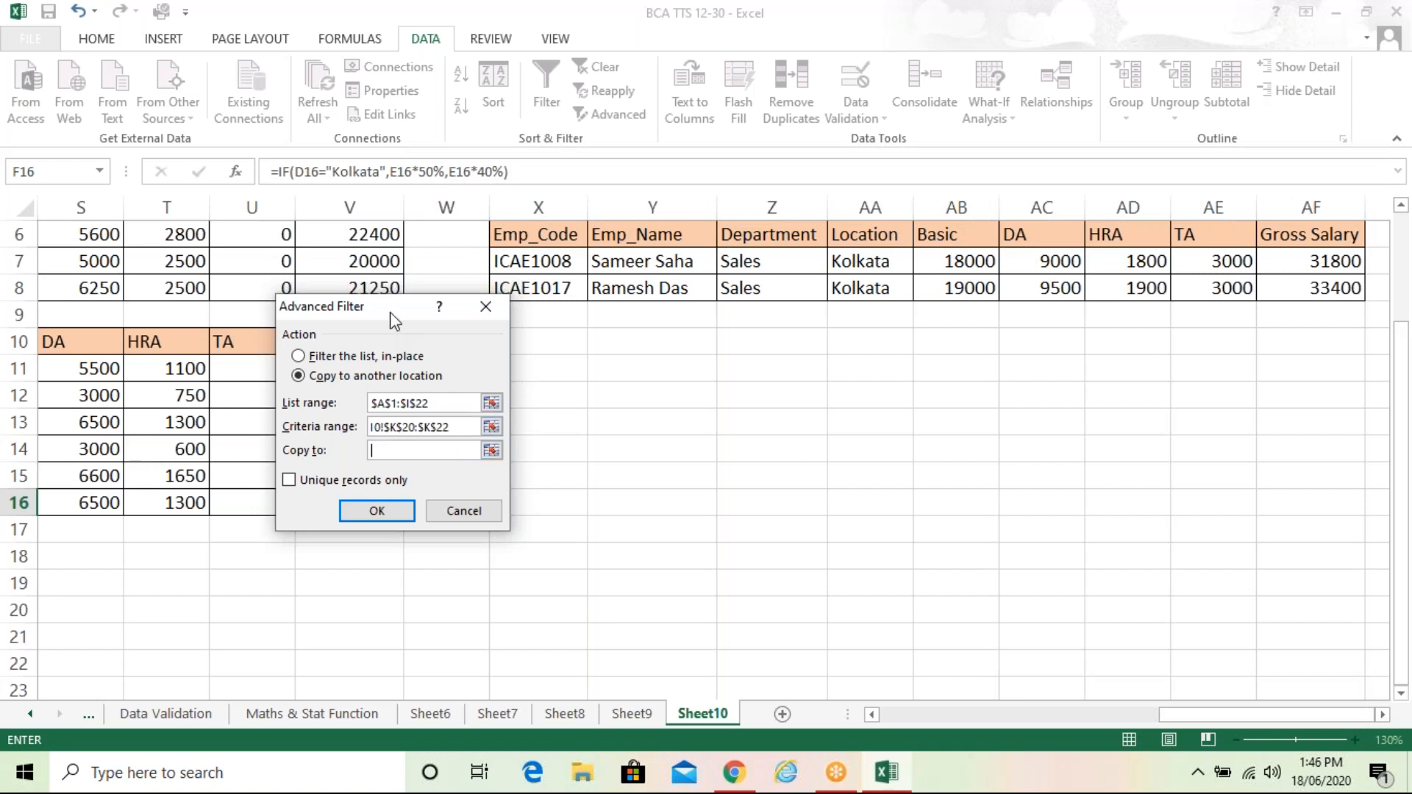
drag(390, 308, 225, 295)
click(529, 342)
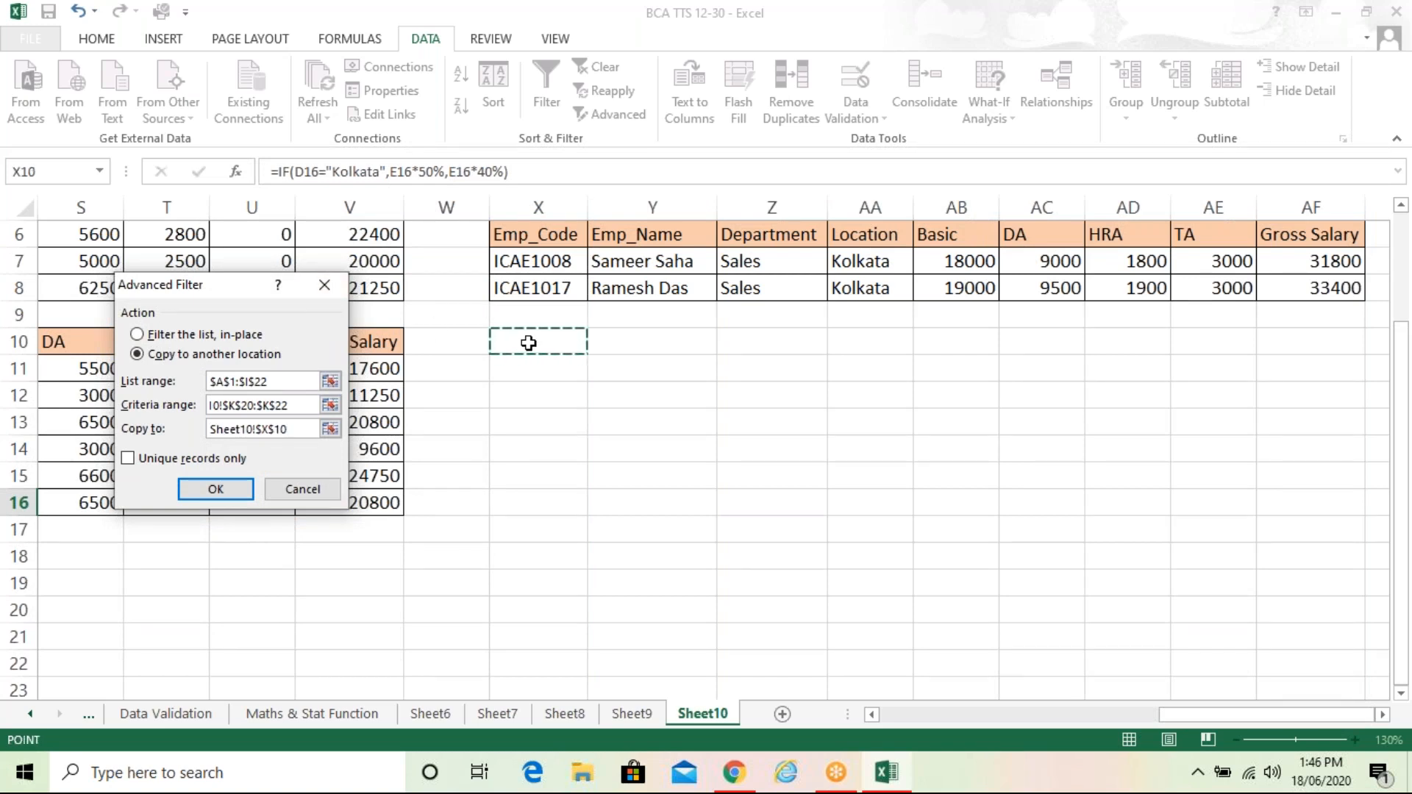
click(226, 487)
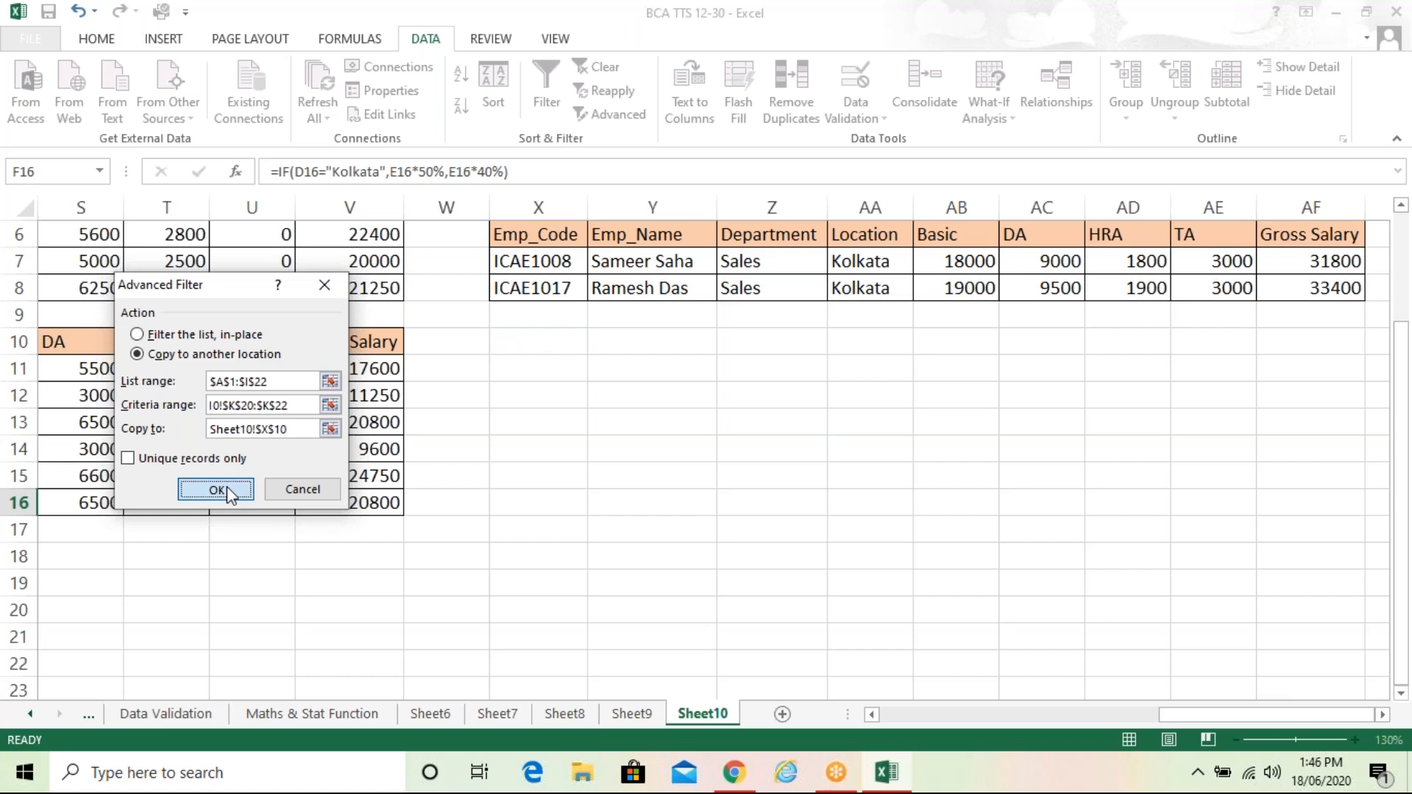
Go to the extracted Admin and Sales records starting at X10 and widen column Y to fit the employee names
scroll(767, 482, left, 5)
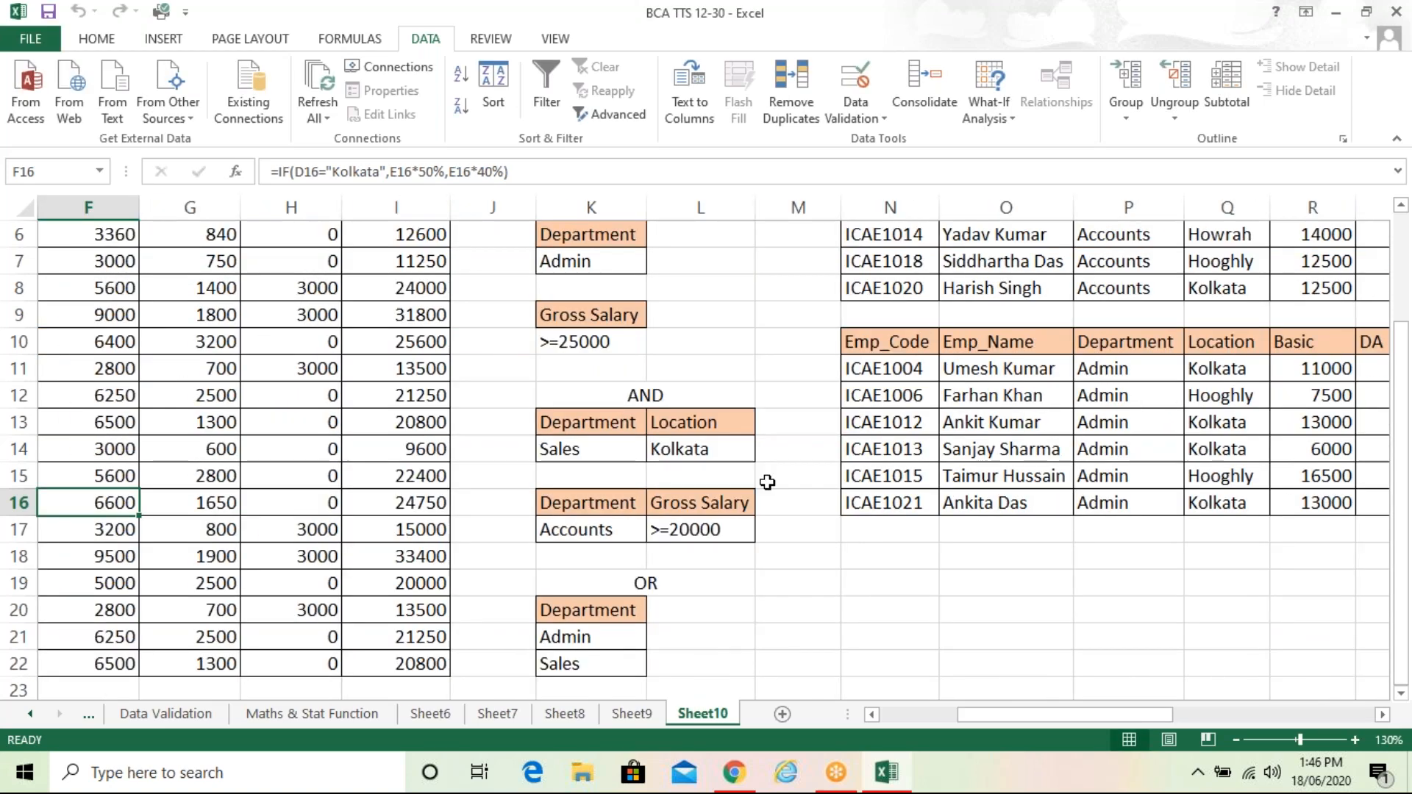
click(767, 483)
key(Right)
key(Right)
key(Right)
key(Right)
key(Right)
key(Right)
key(Right)
key(Right)
key(Right)
key(Right)
key(Right)
key(Right)
key(Right)
key(Right)
key(Right)
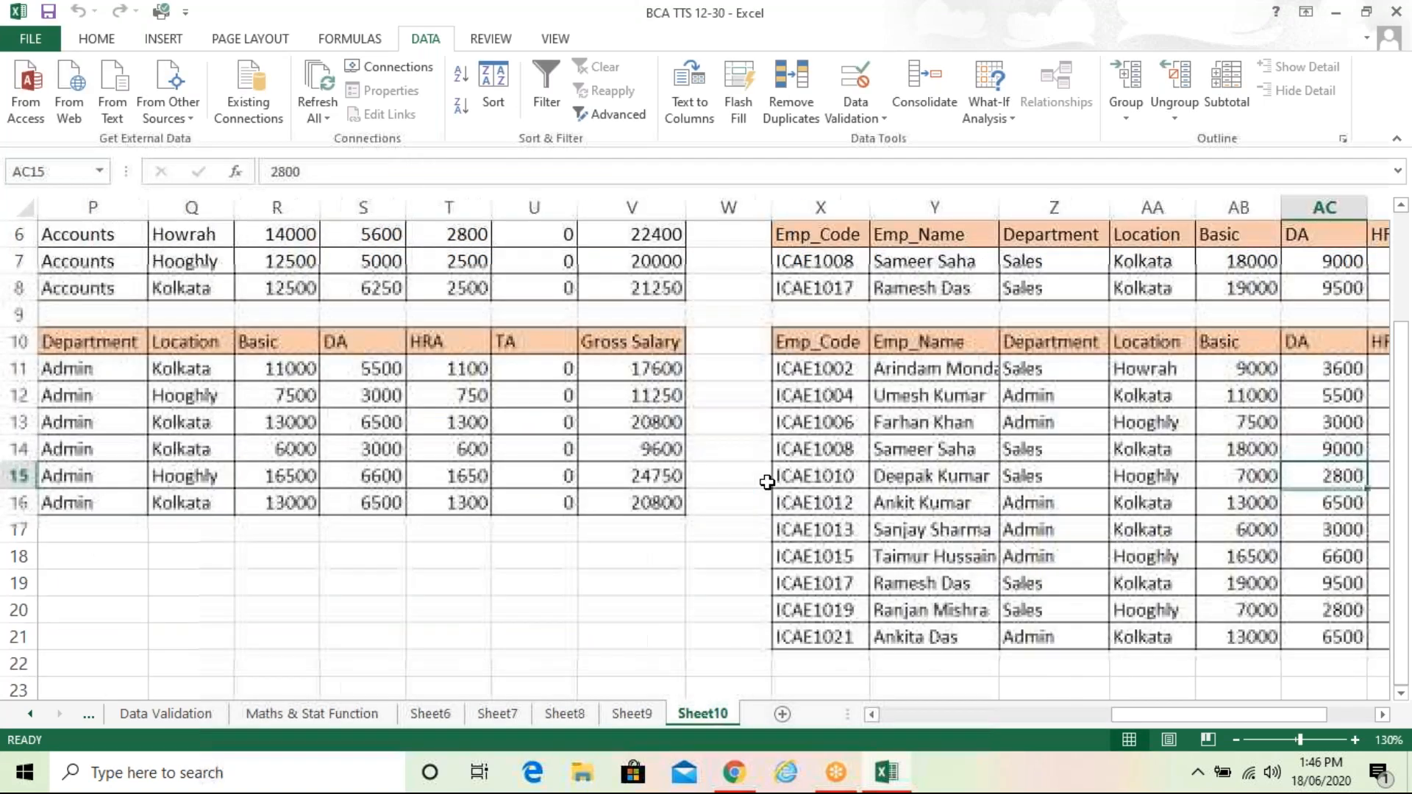
key(Right)
key(Right)
key(Right)
key(Right)
key(Right)
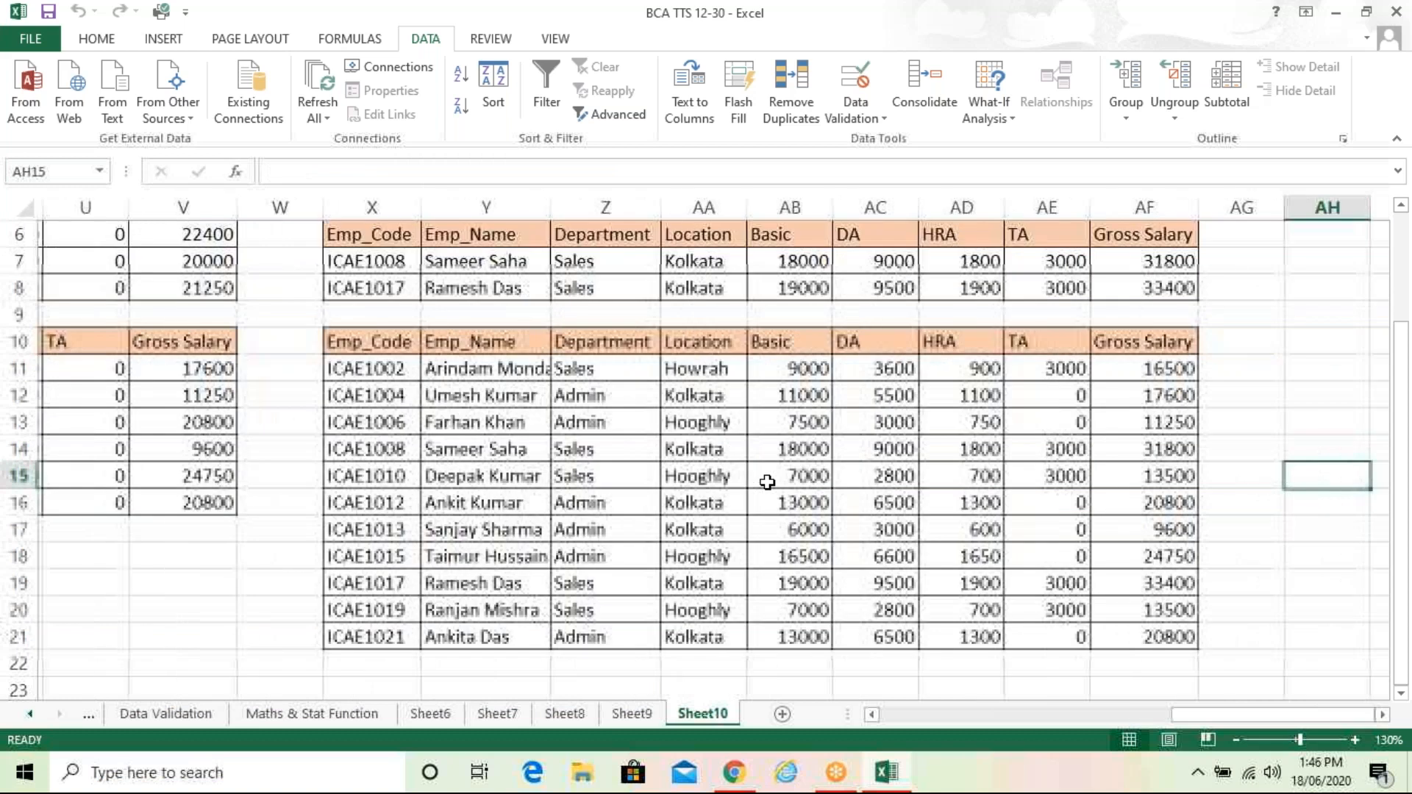
key(Right)
key(Right)
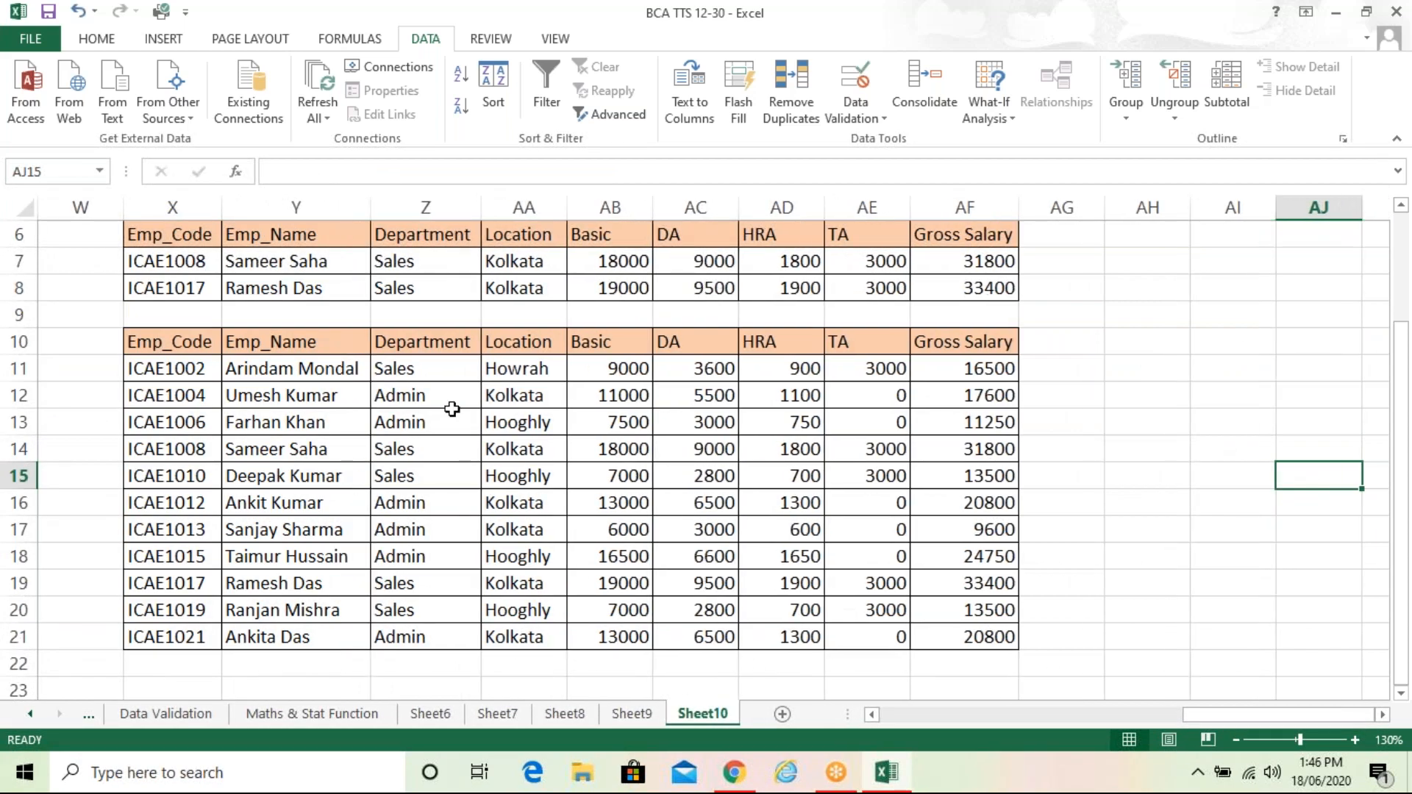
Look over the extracted record tables in columns X to AF and return to the criteria blocks in columns K and L
click(452, 410)
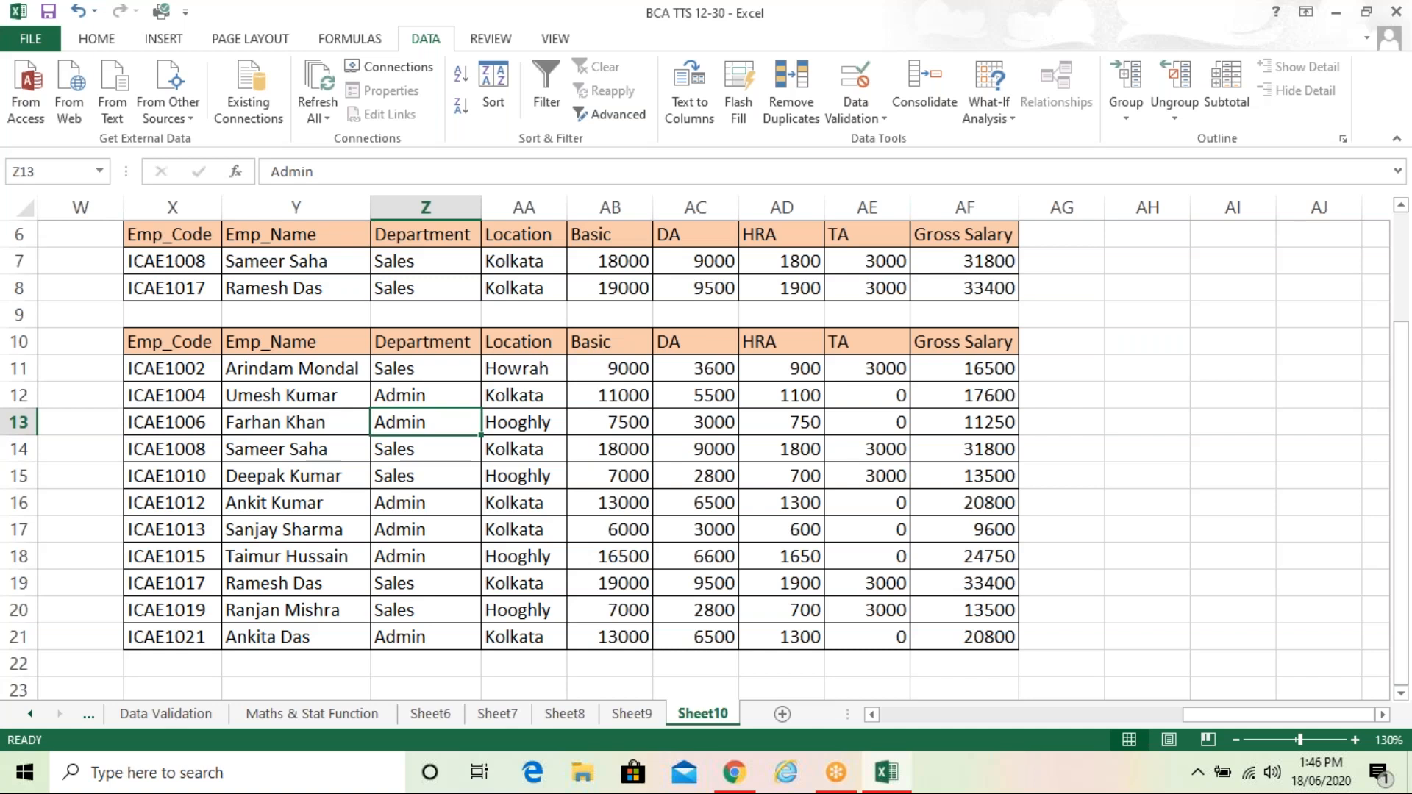
key(Up)
key(Up)
key(Up)
key(Up)
key(Up)
key(Up)
key(Up)
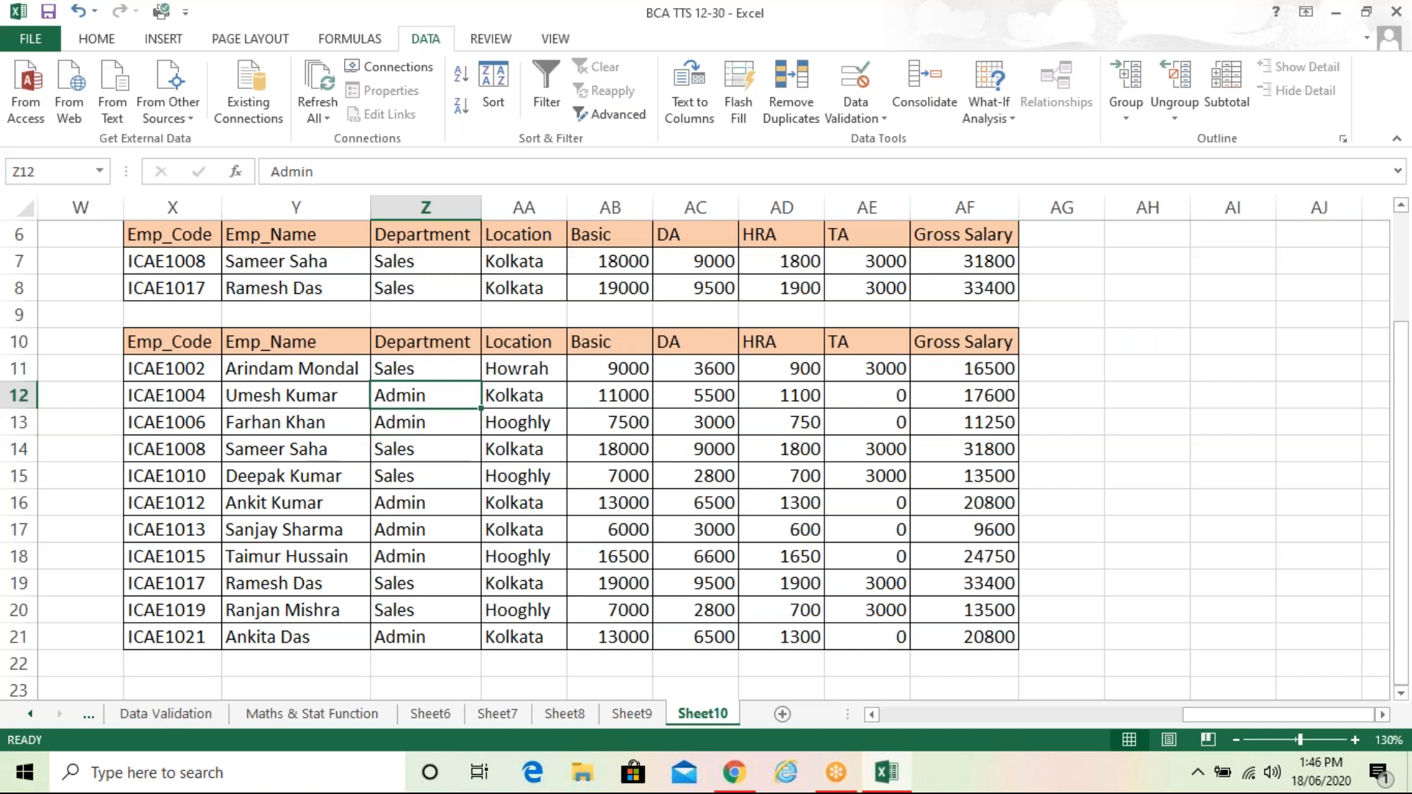
key(Up)
key(Up)
key(Up)
key(Up)
key(Up)
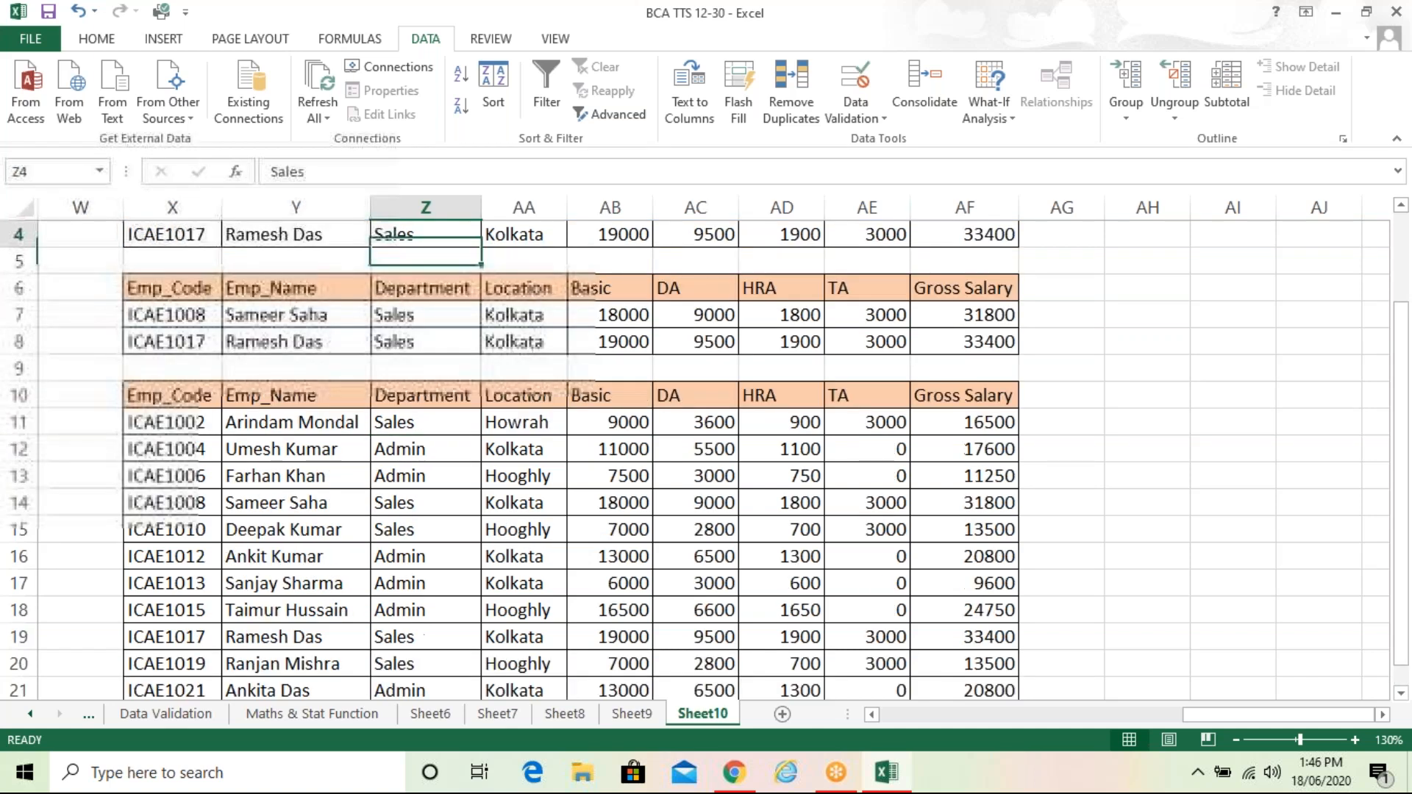
key(Left)
key(Left)
key(Left)
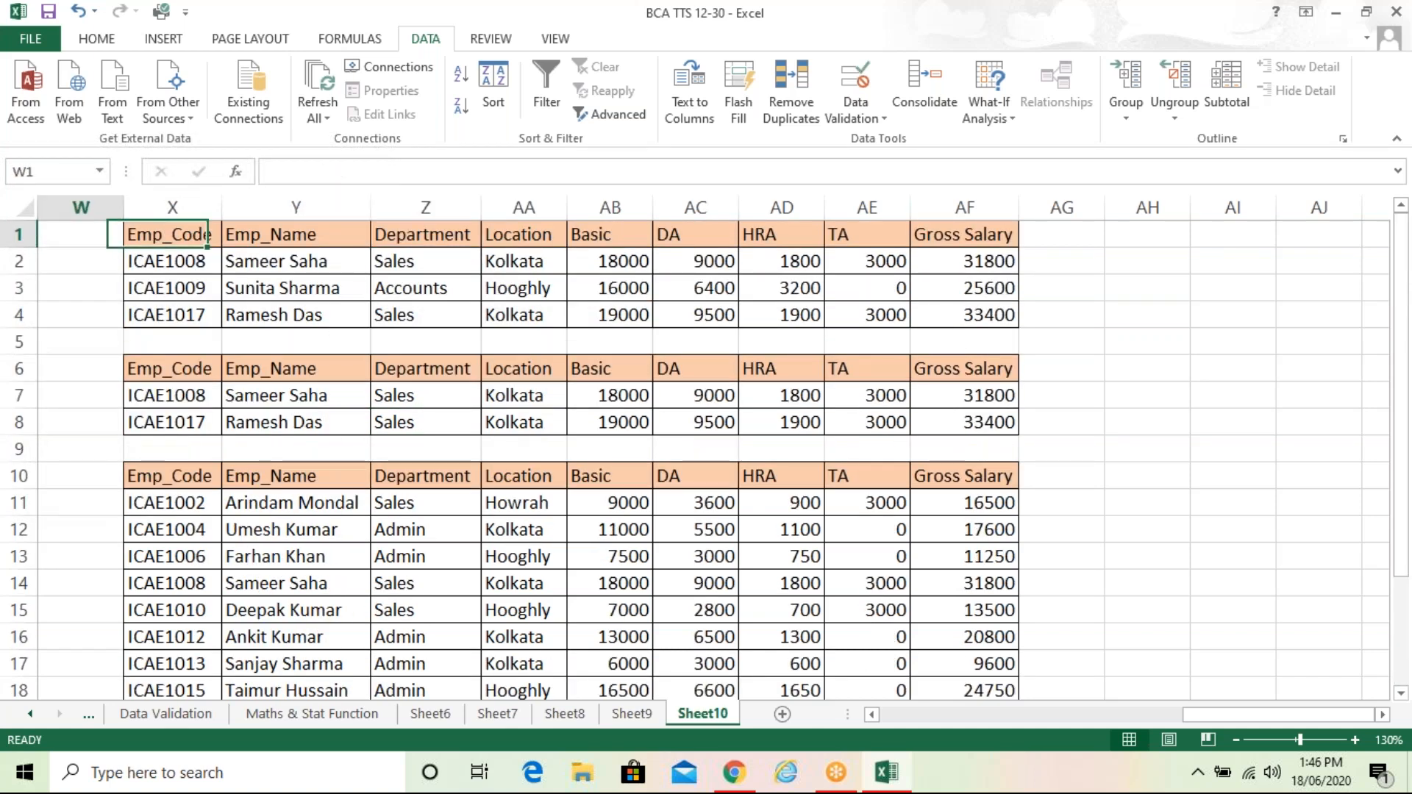
key(Left)
key(ctrl+Home)
key(Right)
key(Right)
key(Right)
key(Right)
key(Right)
key(Right)
key(Right)
key(Right)
key(Right)
key(Right)
key(Right)
key(Right)
key(Right)
key(Right)
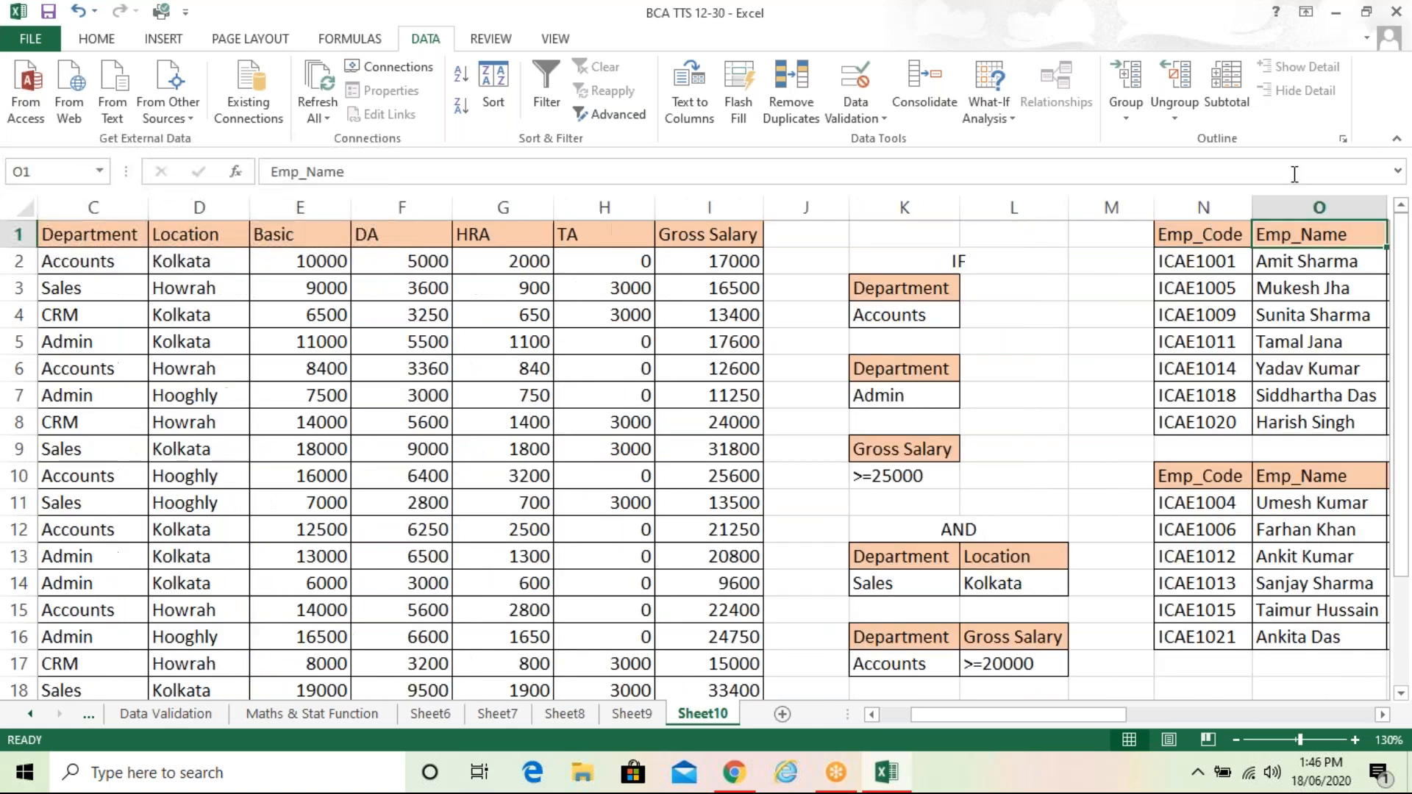
Collapse the ribbon so more rows of the criteria blocks and extracted tables fit in view
click(1395, 141)
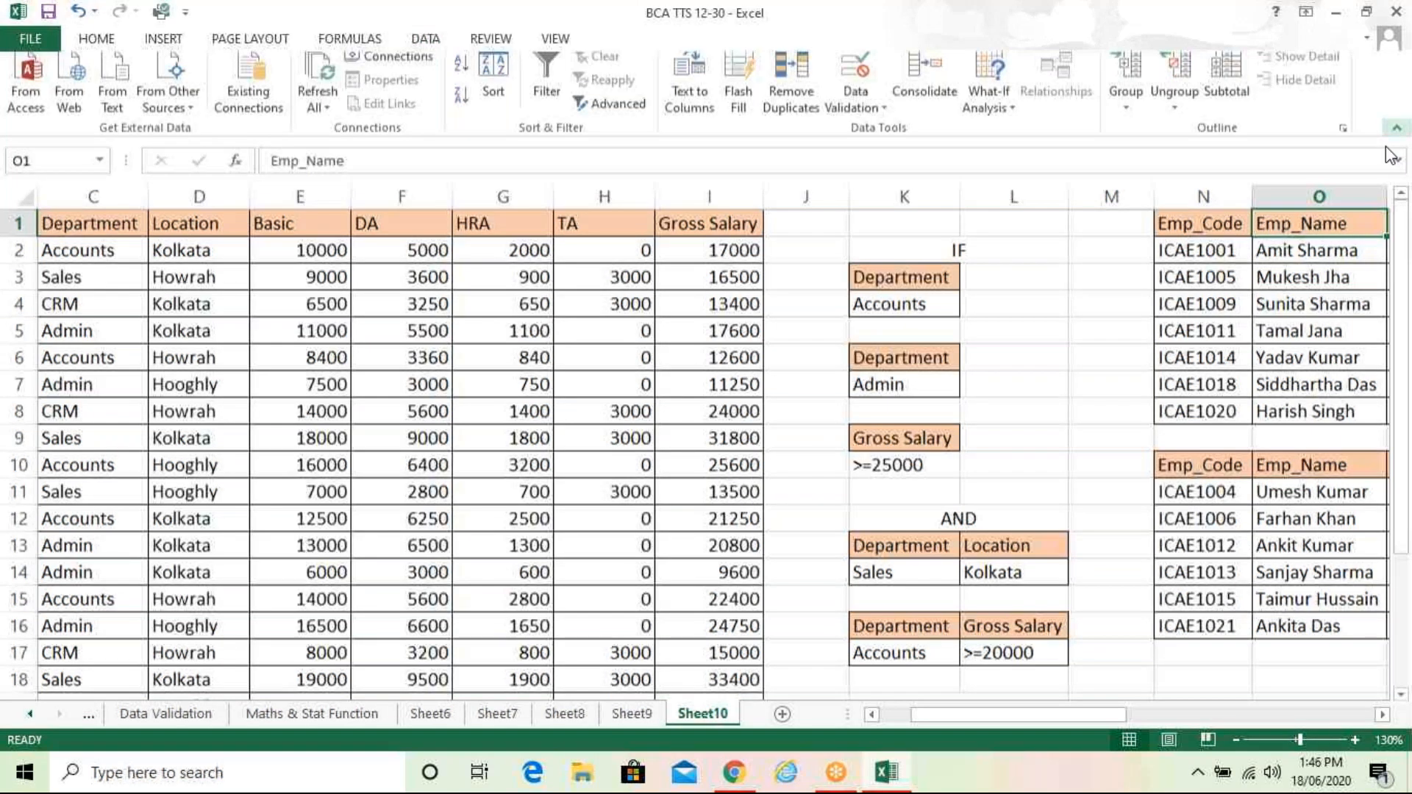
click(1203, 334)
click(1203, 468)
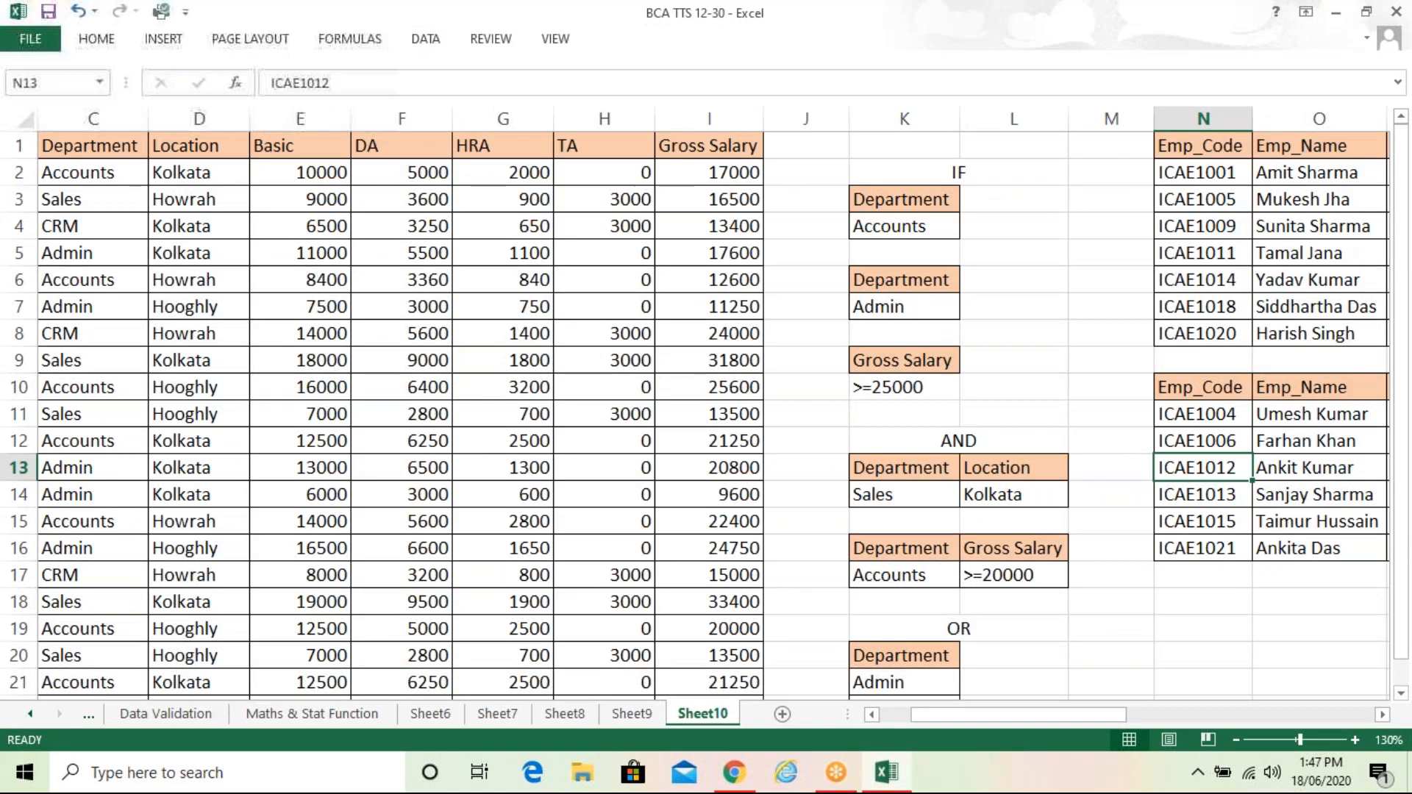
Review the IF, AND and OR criteria blocks down to row 22 and return to the start of the salary table at A1
key(Down)
key(Down)
key(Down)
key(Down)
key(Down)
key(Down)
key(Down)
key(Down)
key(Down)
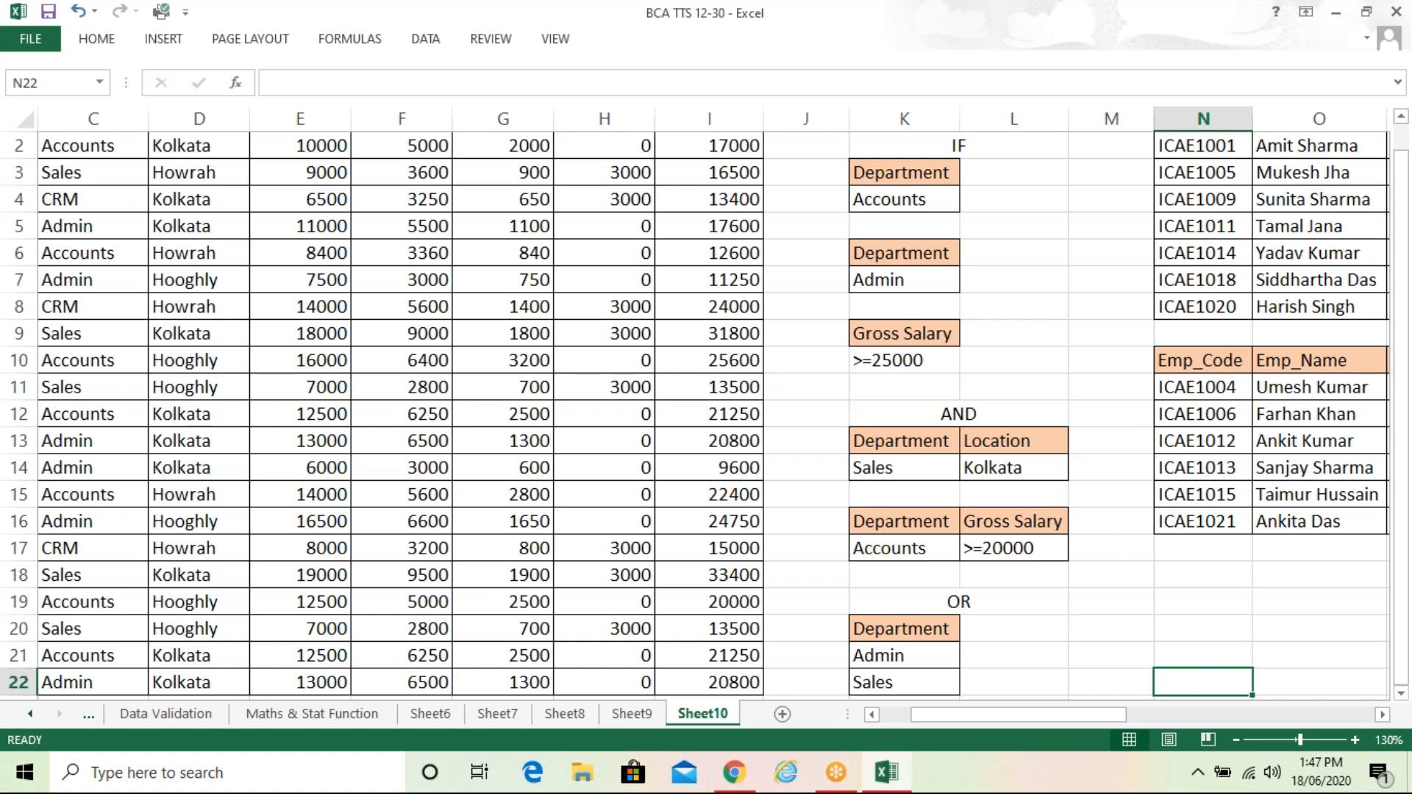
key(Left)
key(Left)
key(Left)
key(Left)
key(Left)
key(Left)
key(Left)
key(Left)
key(Left)
key(Left)
key(Left)
key(Left)
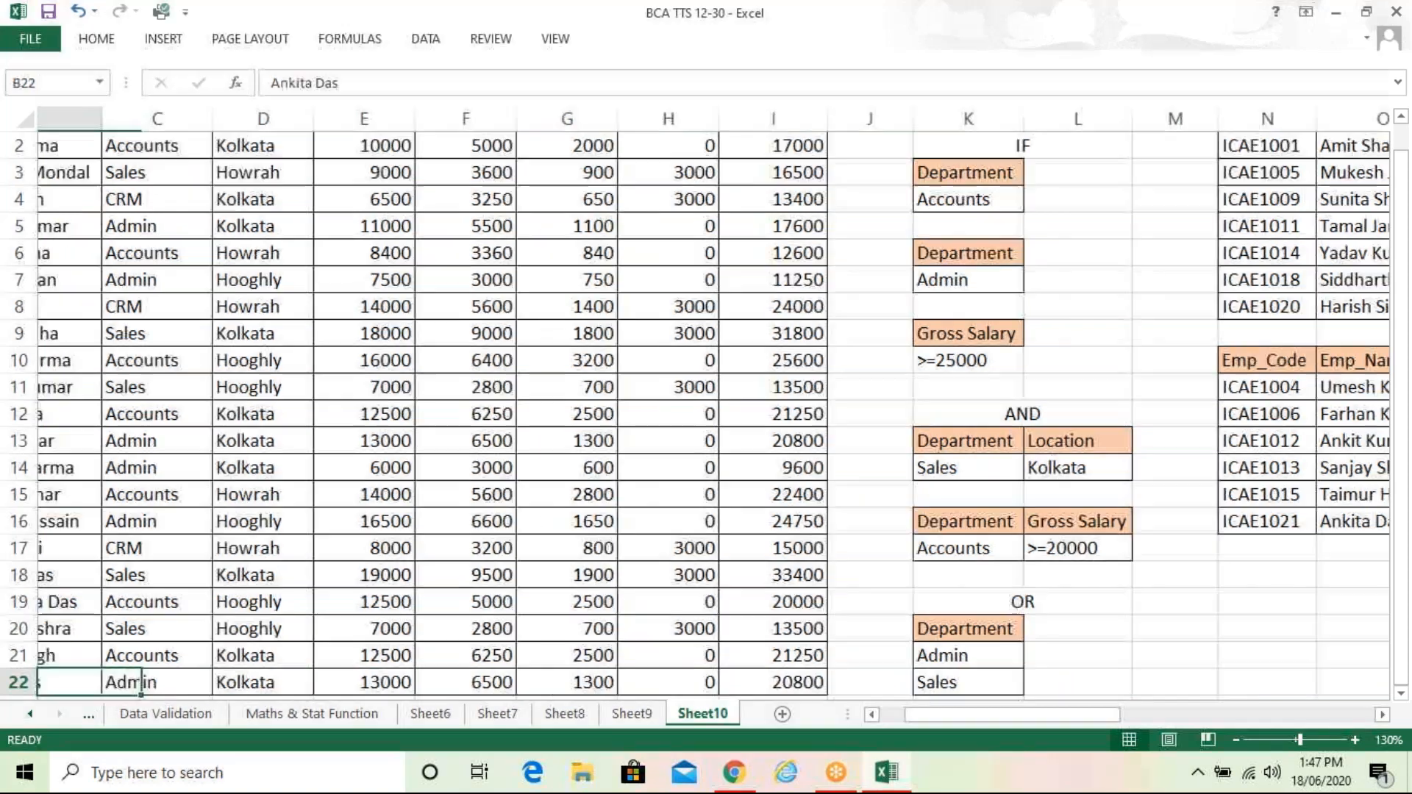
key(Left)
key(ctrl+Home)
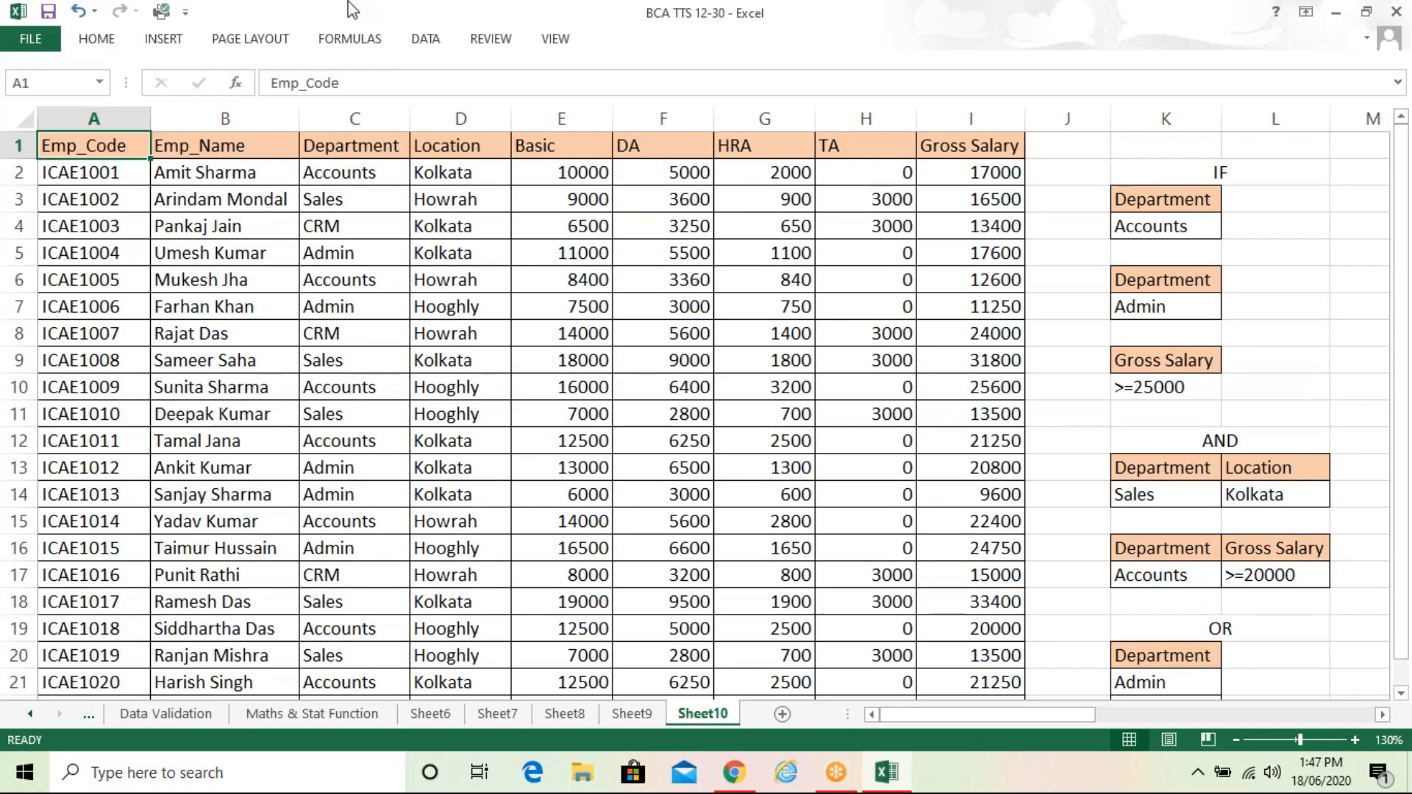
Pin the ribbon so it stays expanded above the salary table, and save the workbook
click(112, 46)
click(1397, 140)
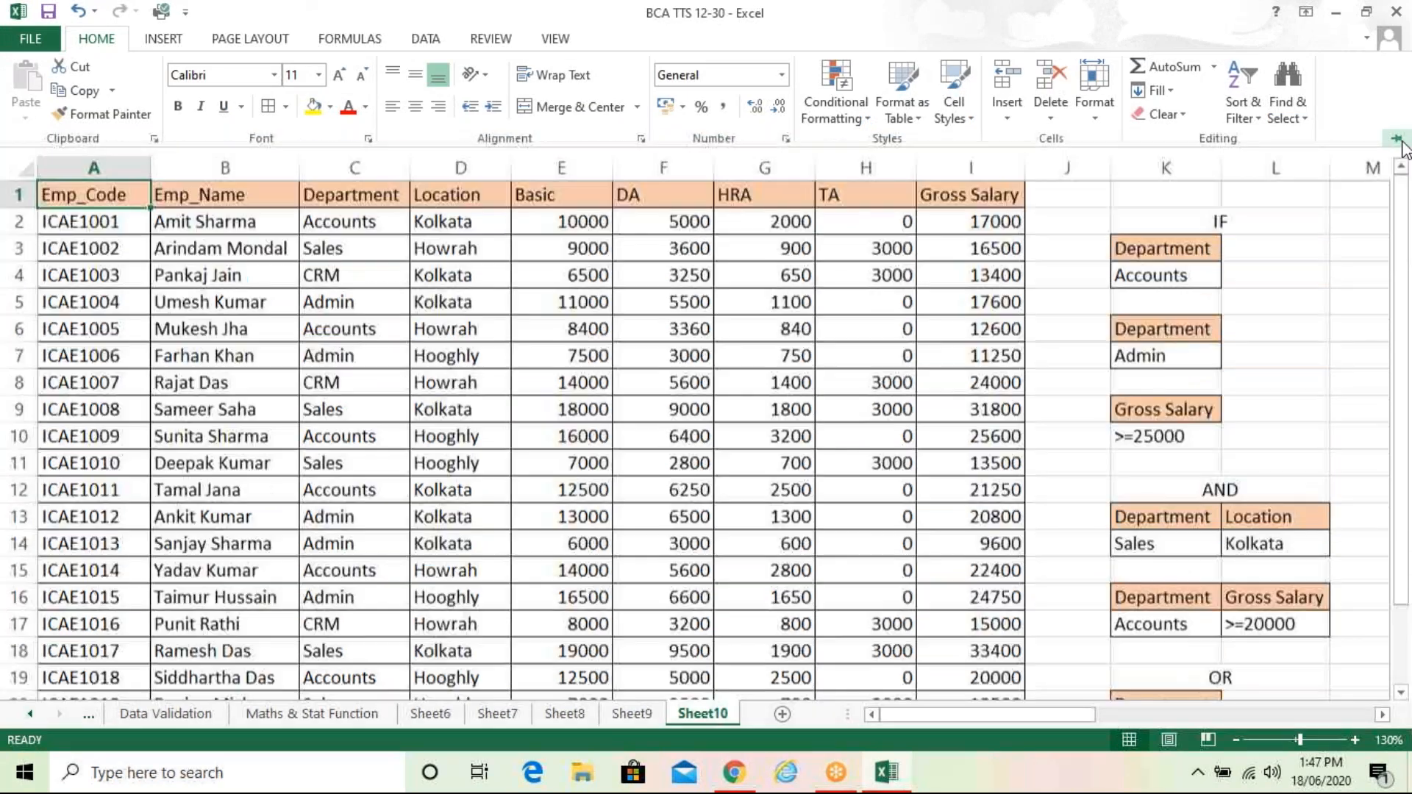
click(561, 368)
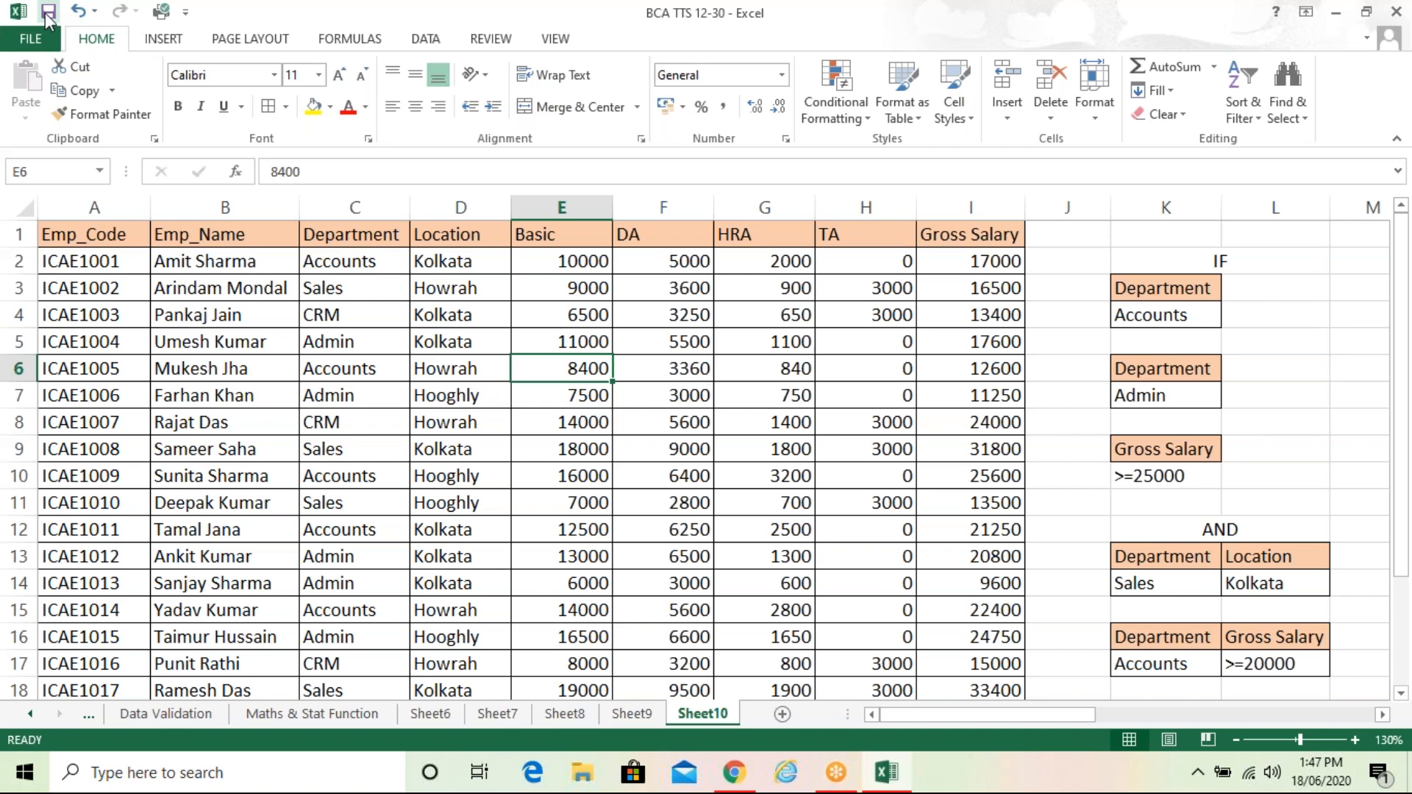
click(48, 13)
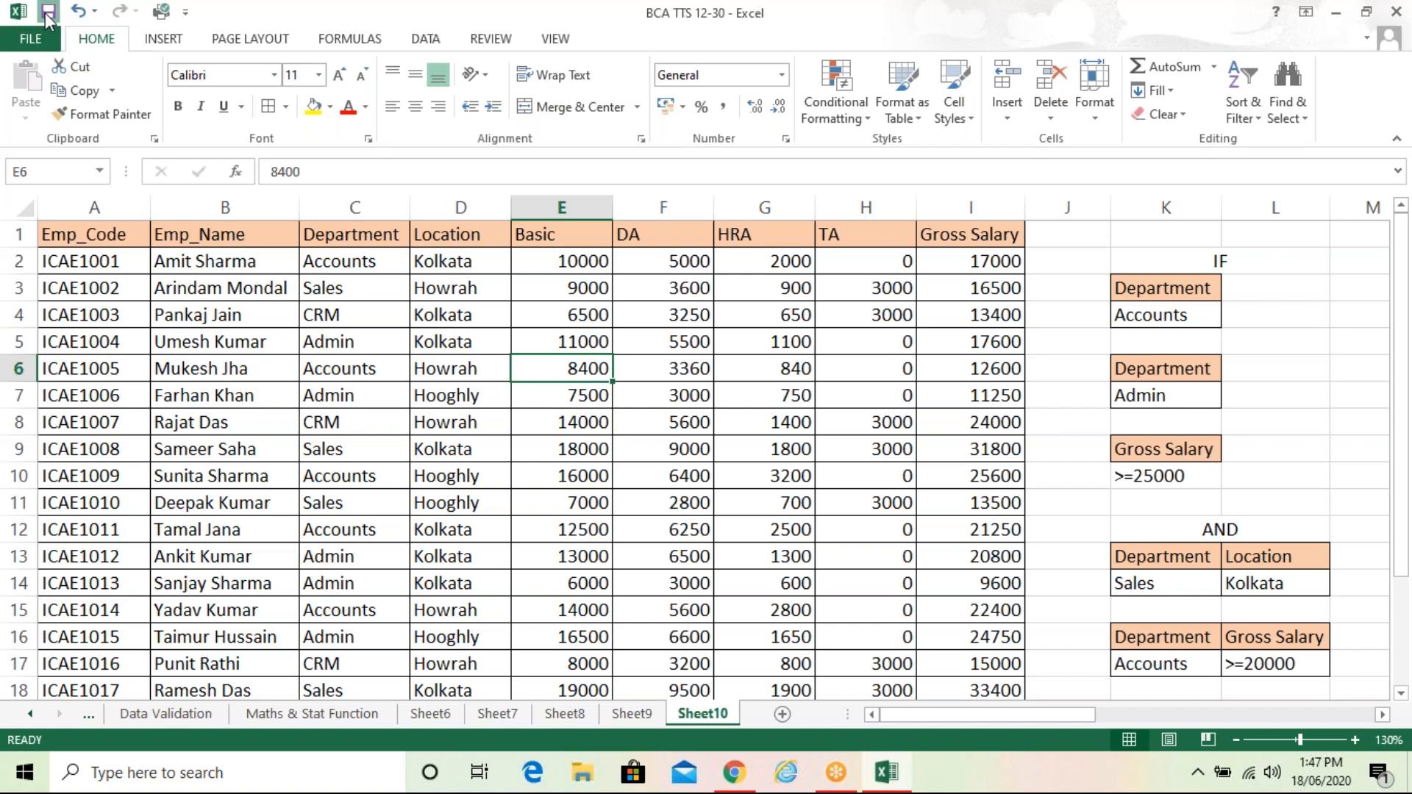
click(949, 38)
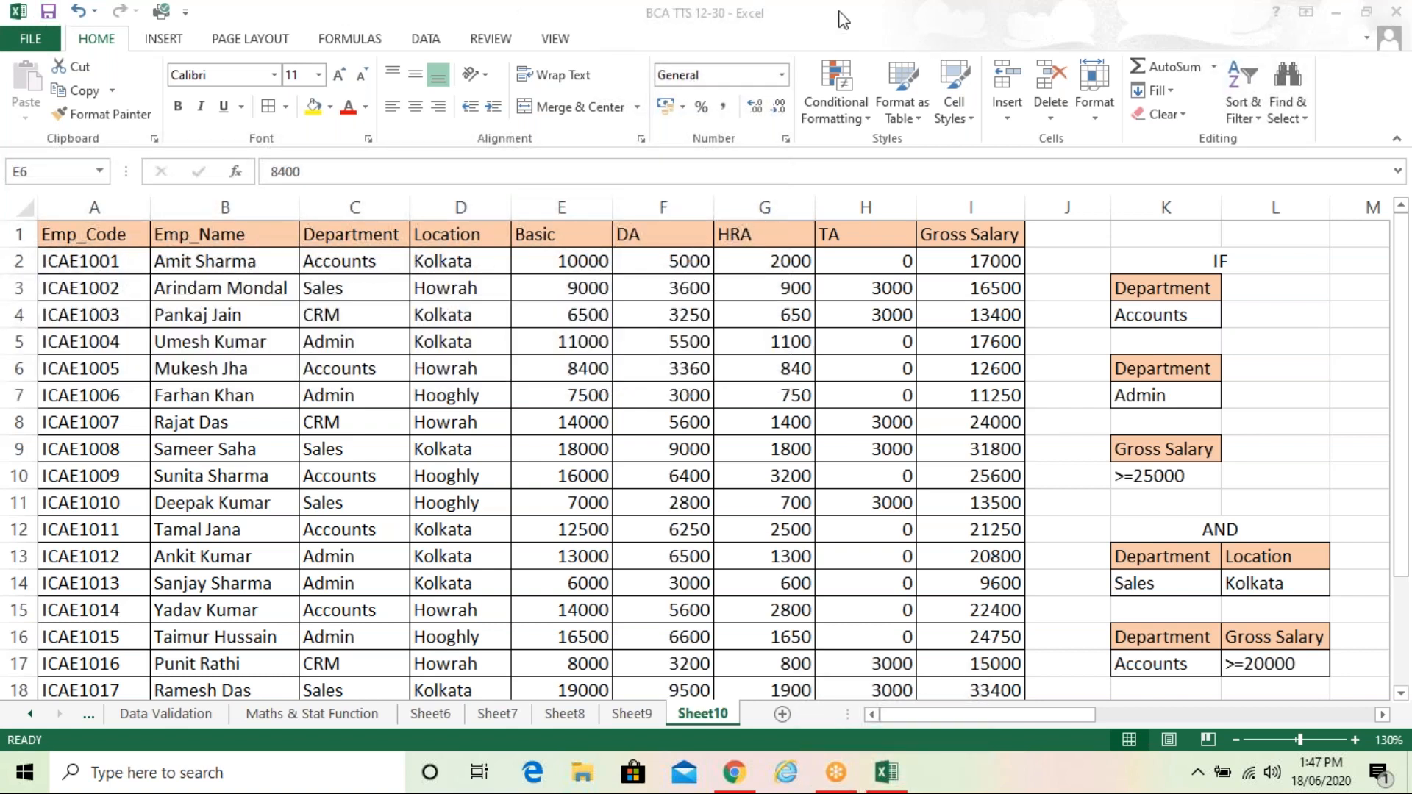